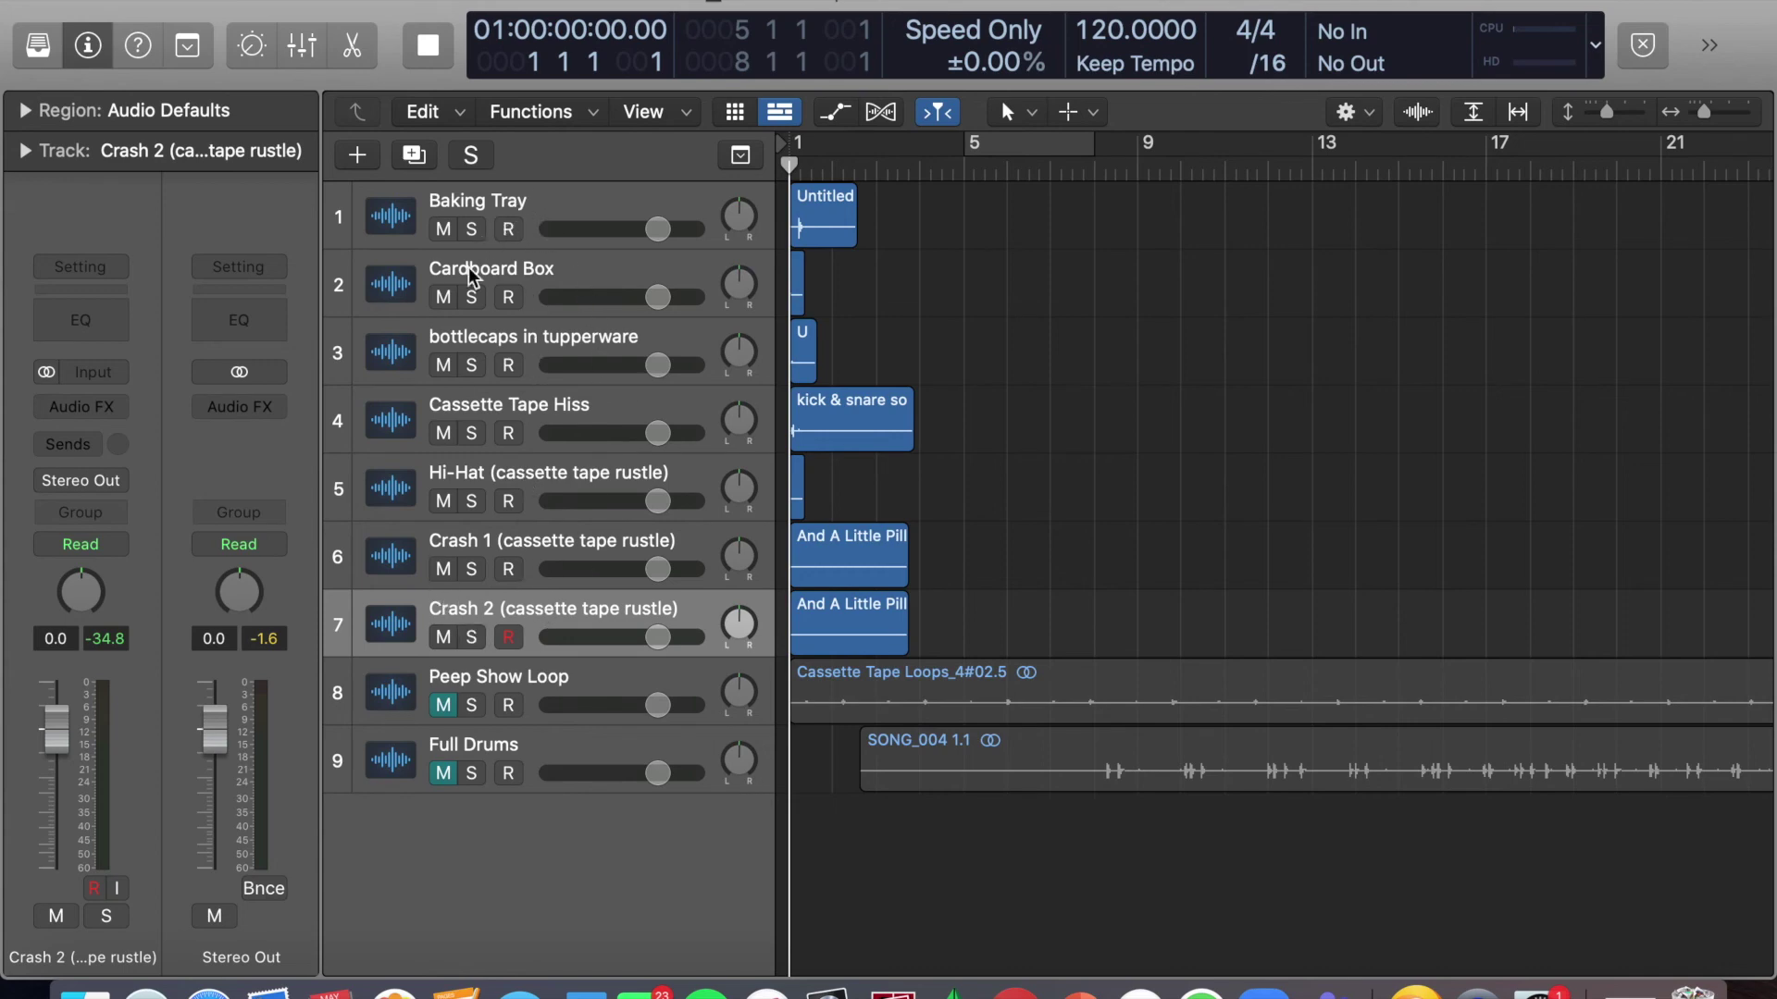
Solo the Baking Tray track, play it from the start of the project and lower the system volume slightly.
left_click(532, 202)
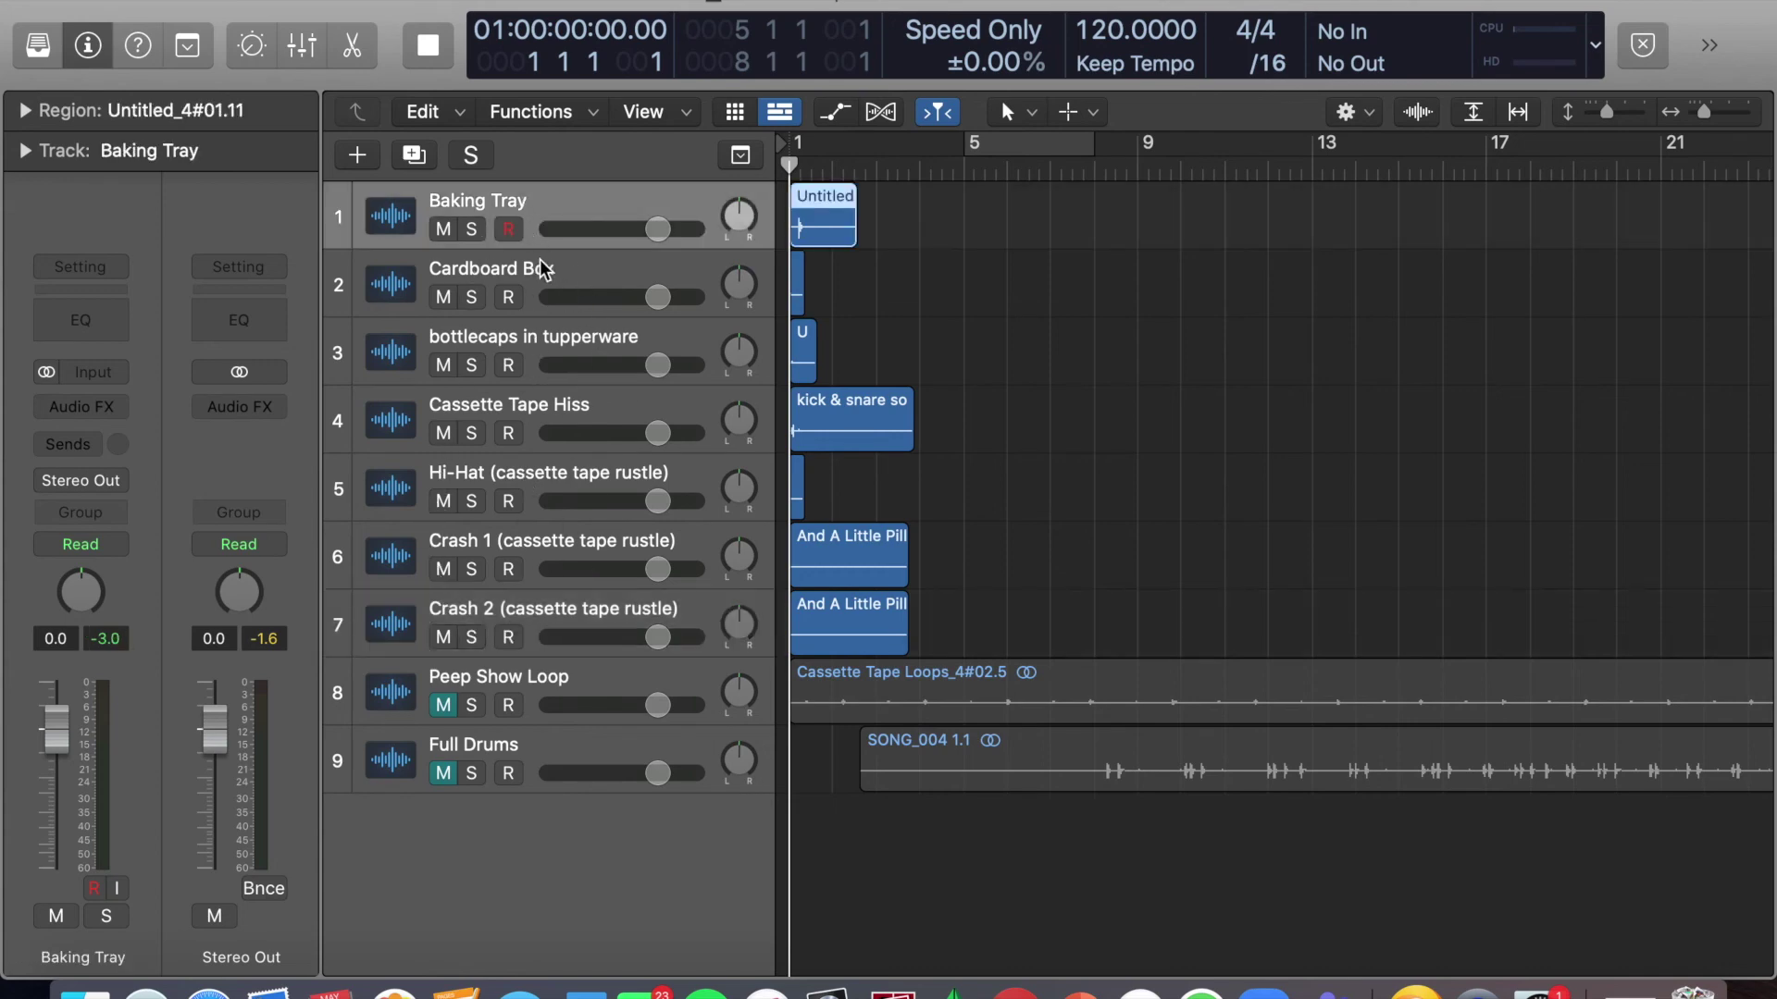
left_click(543, 270)
left_click(538, 234)
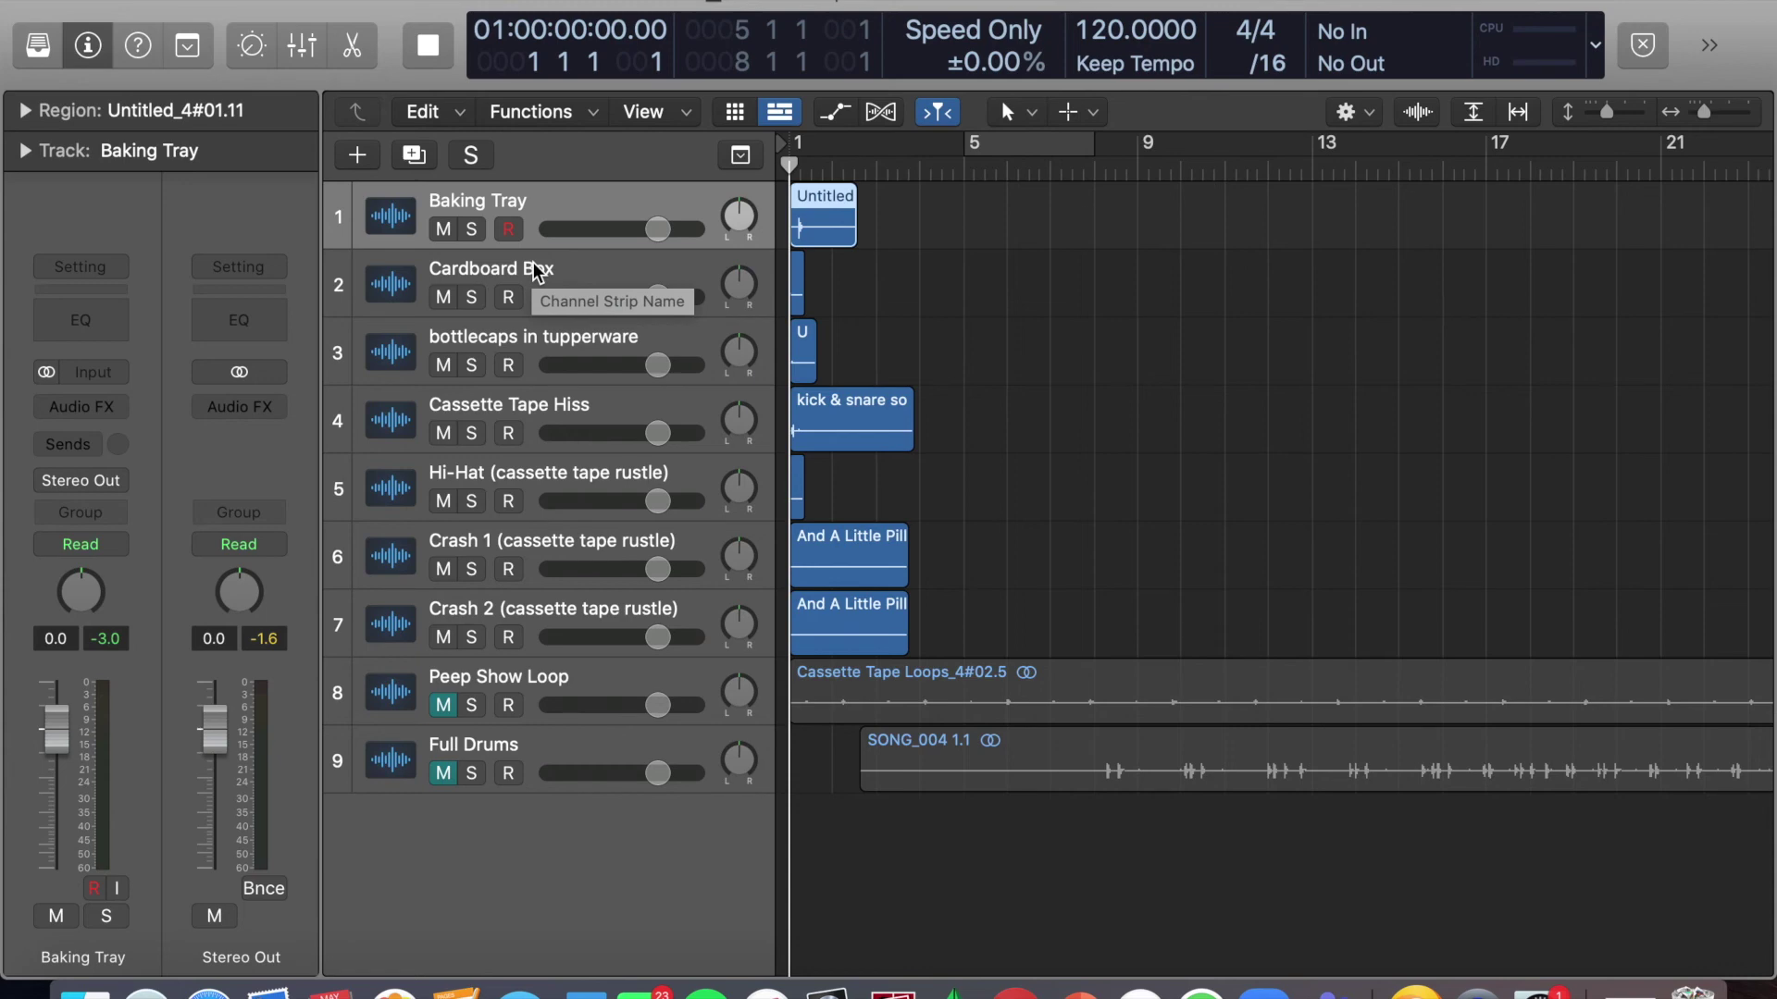
left_click(822, 157)
key("Return")
left_click(471, 229)
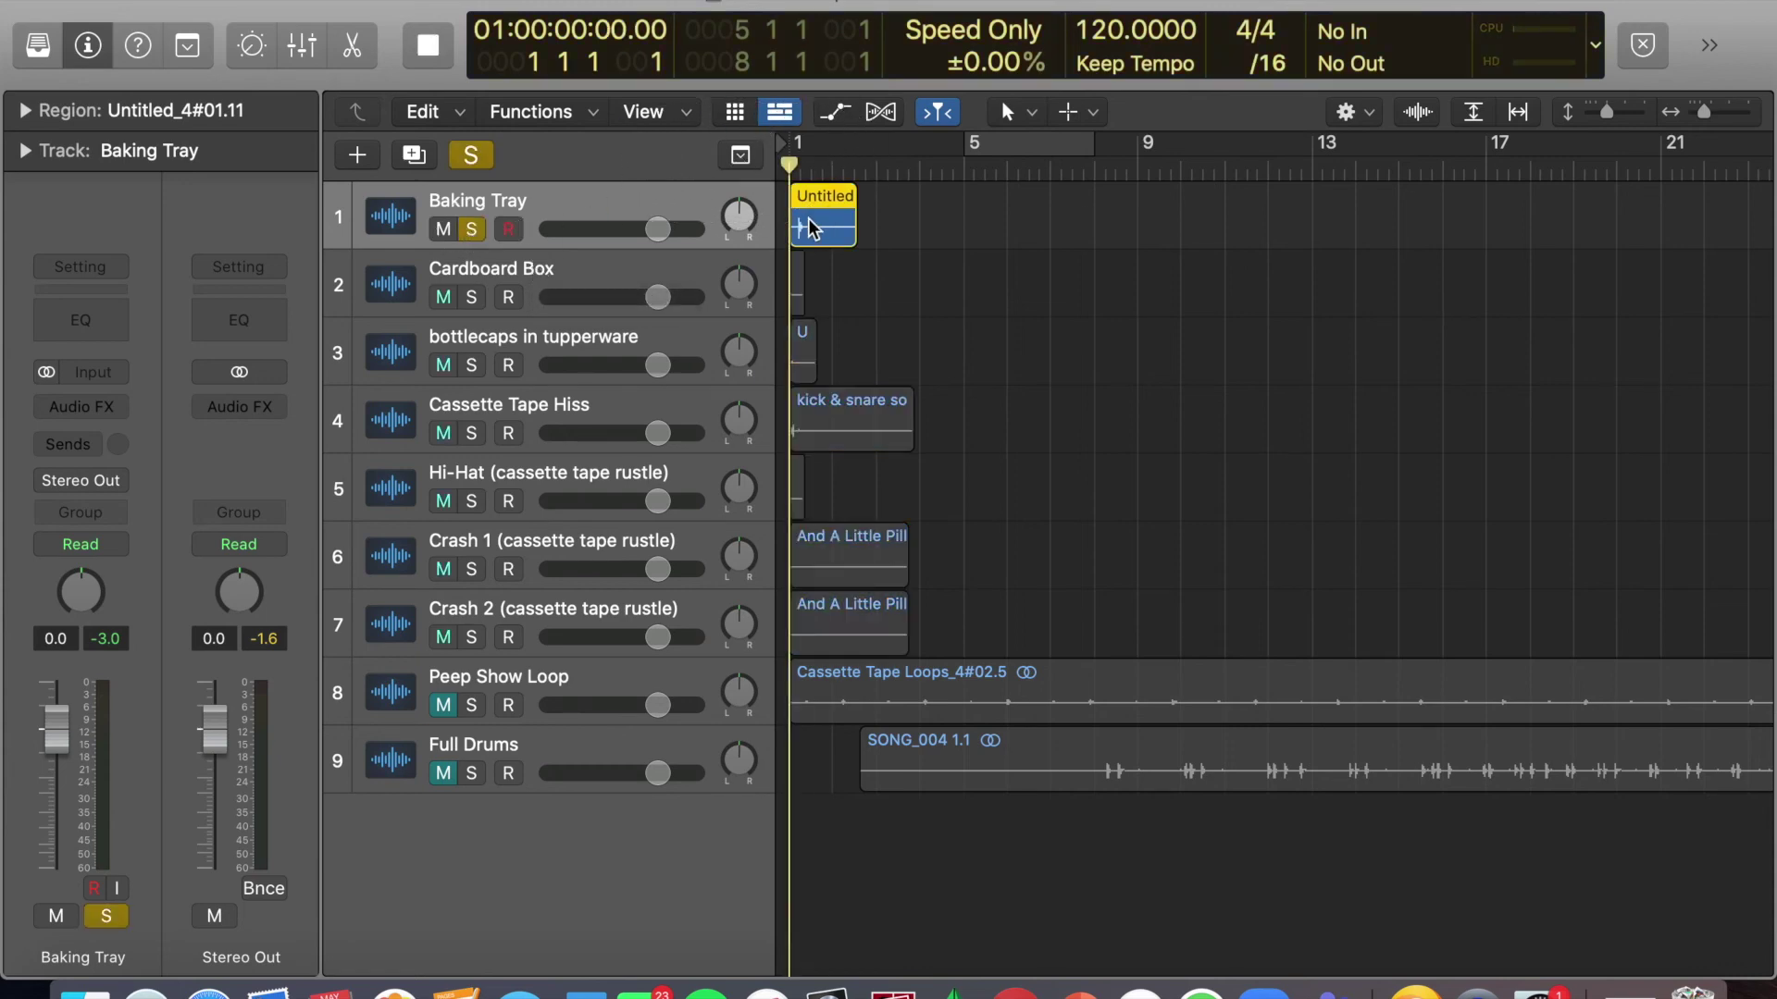
key("space")
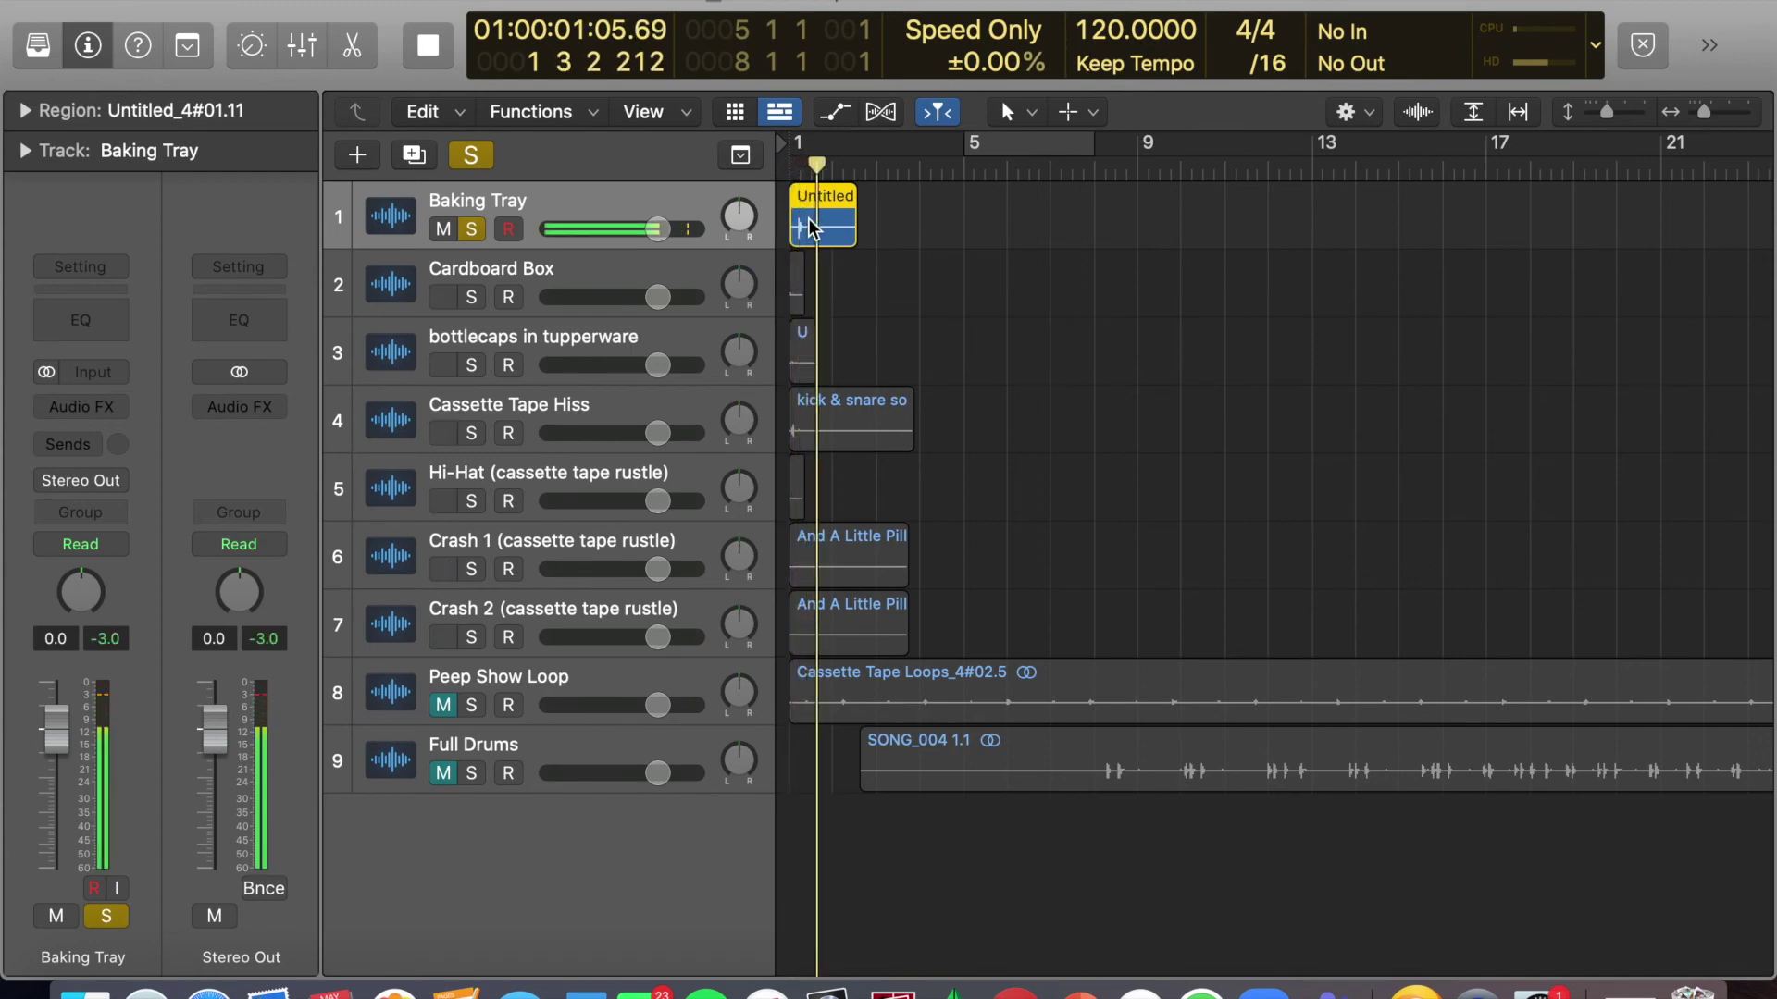
key("space")
key("XF86AudioLowerVolume")
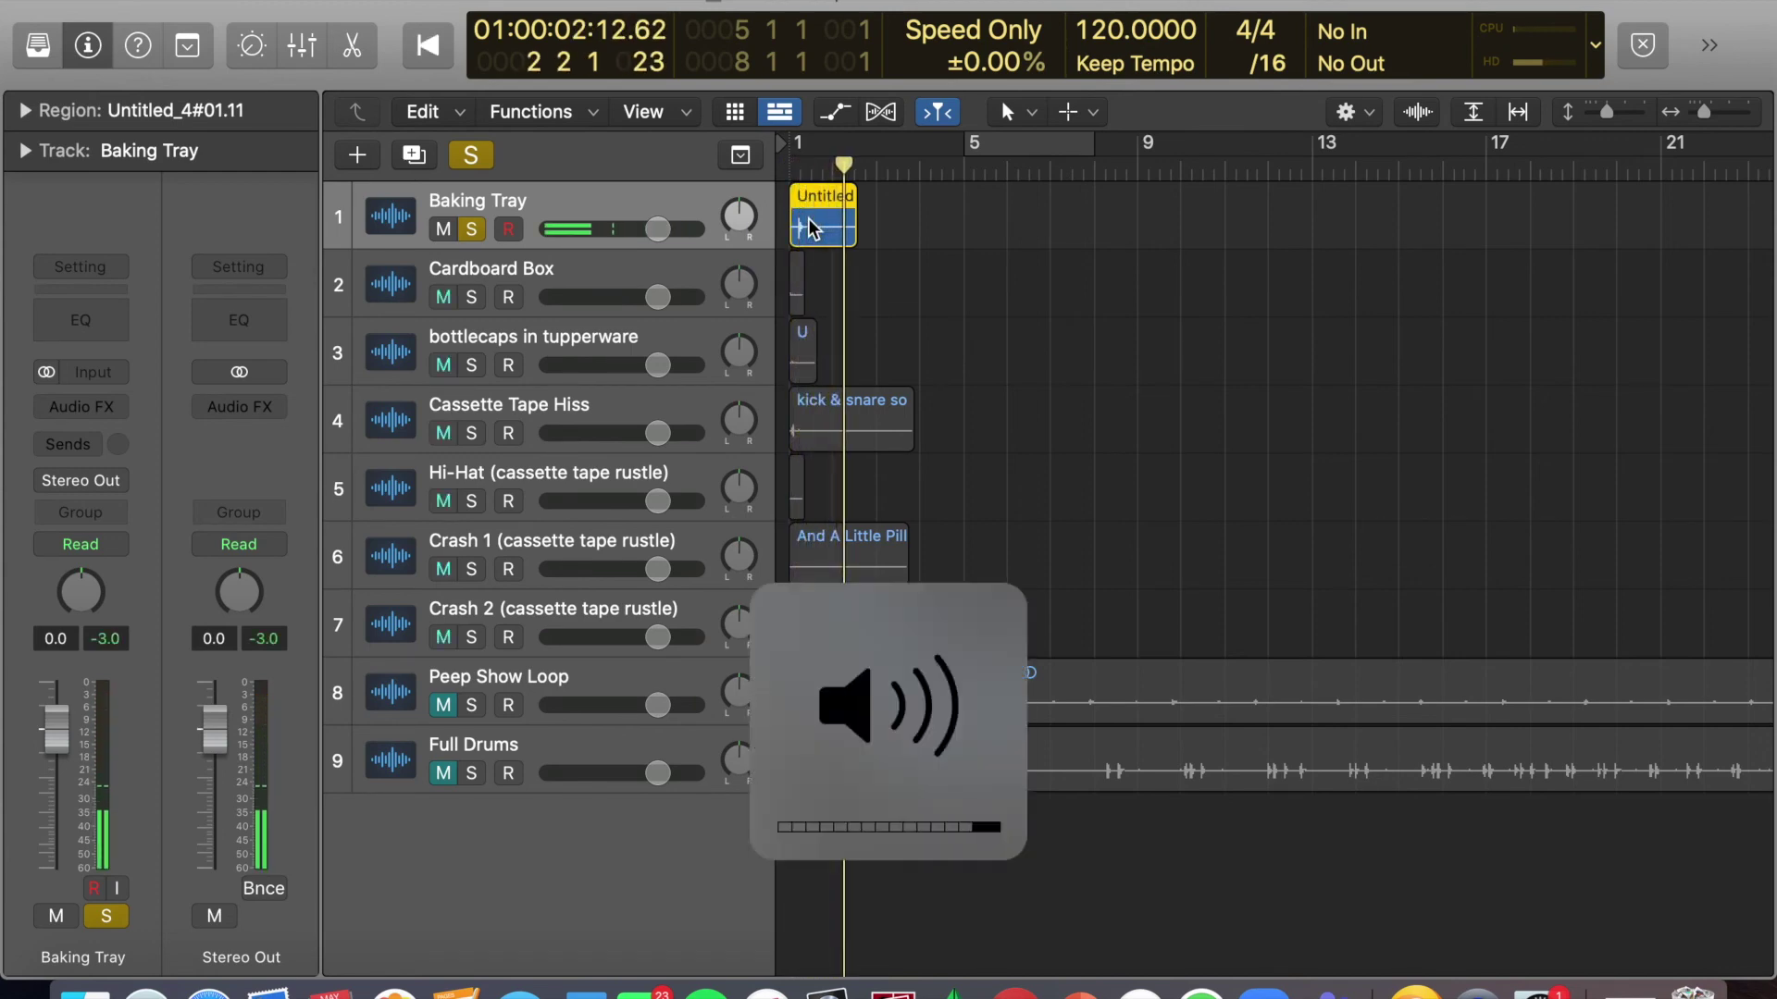
Solo the Cardboard Box track instead of Baking Tray, listen to it from the start, and release the solo.
left_click(523, 270)
left_click(471, 230)
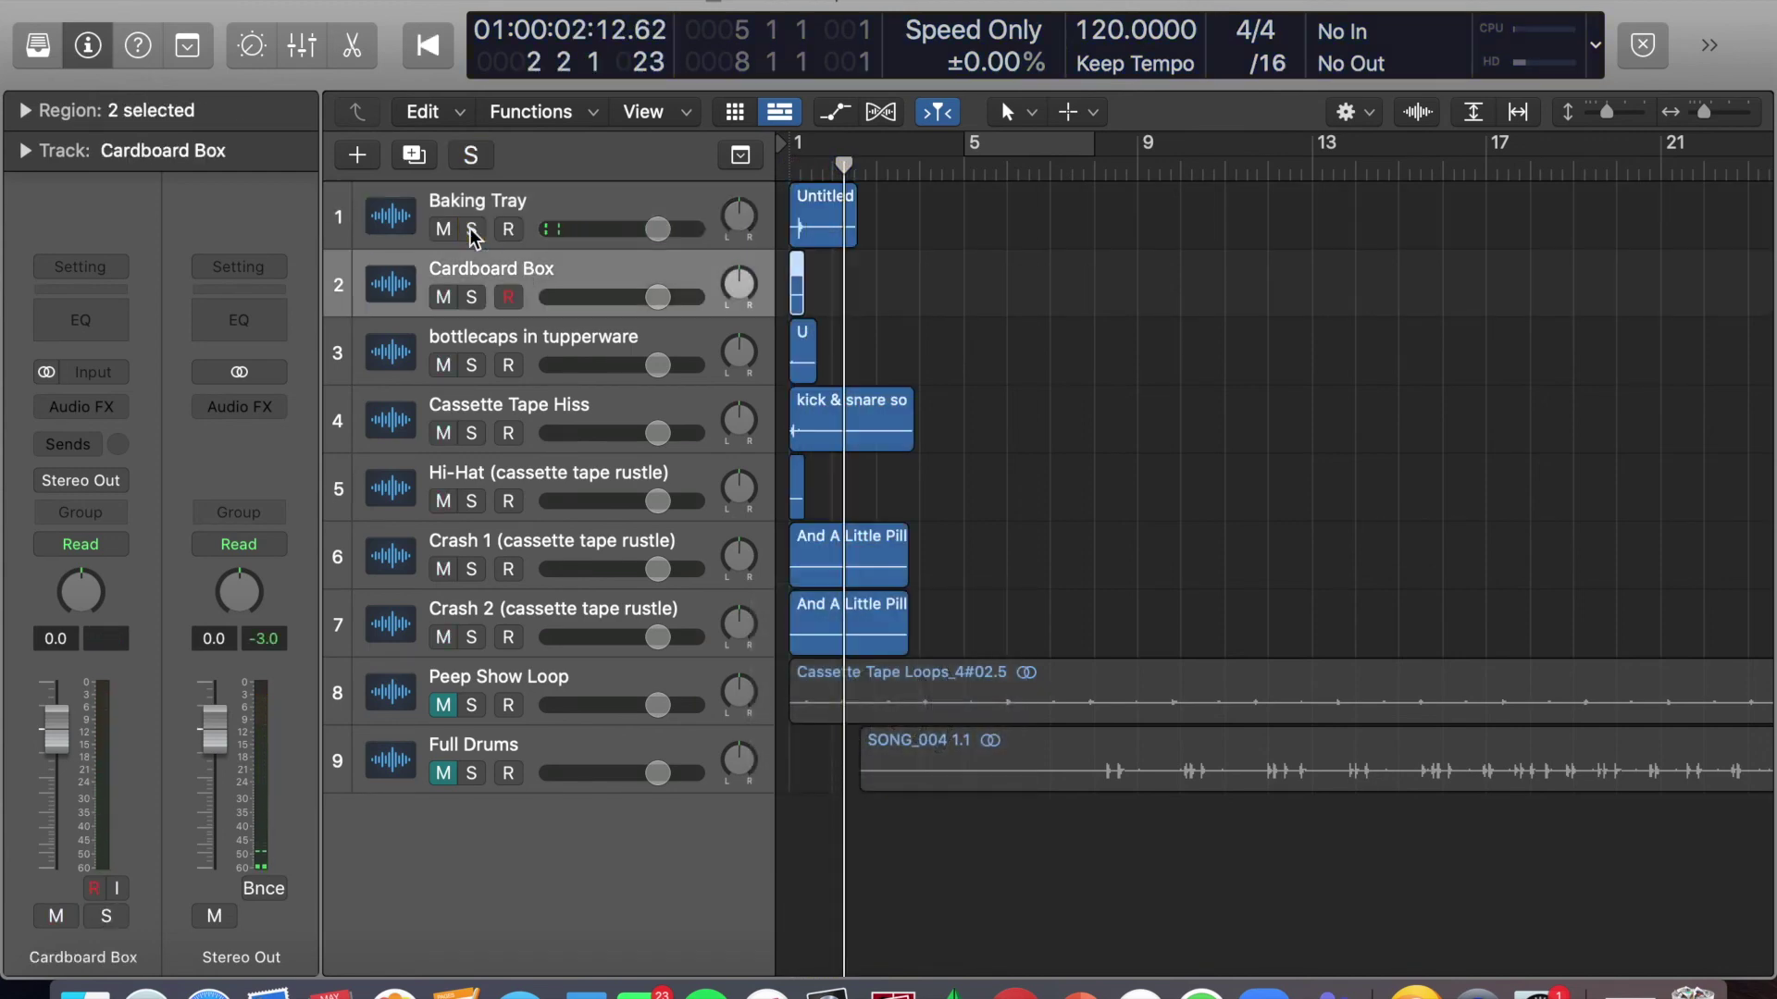
left_click(473, 297)
key("Return")
key("space")
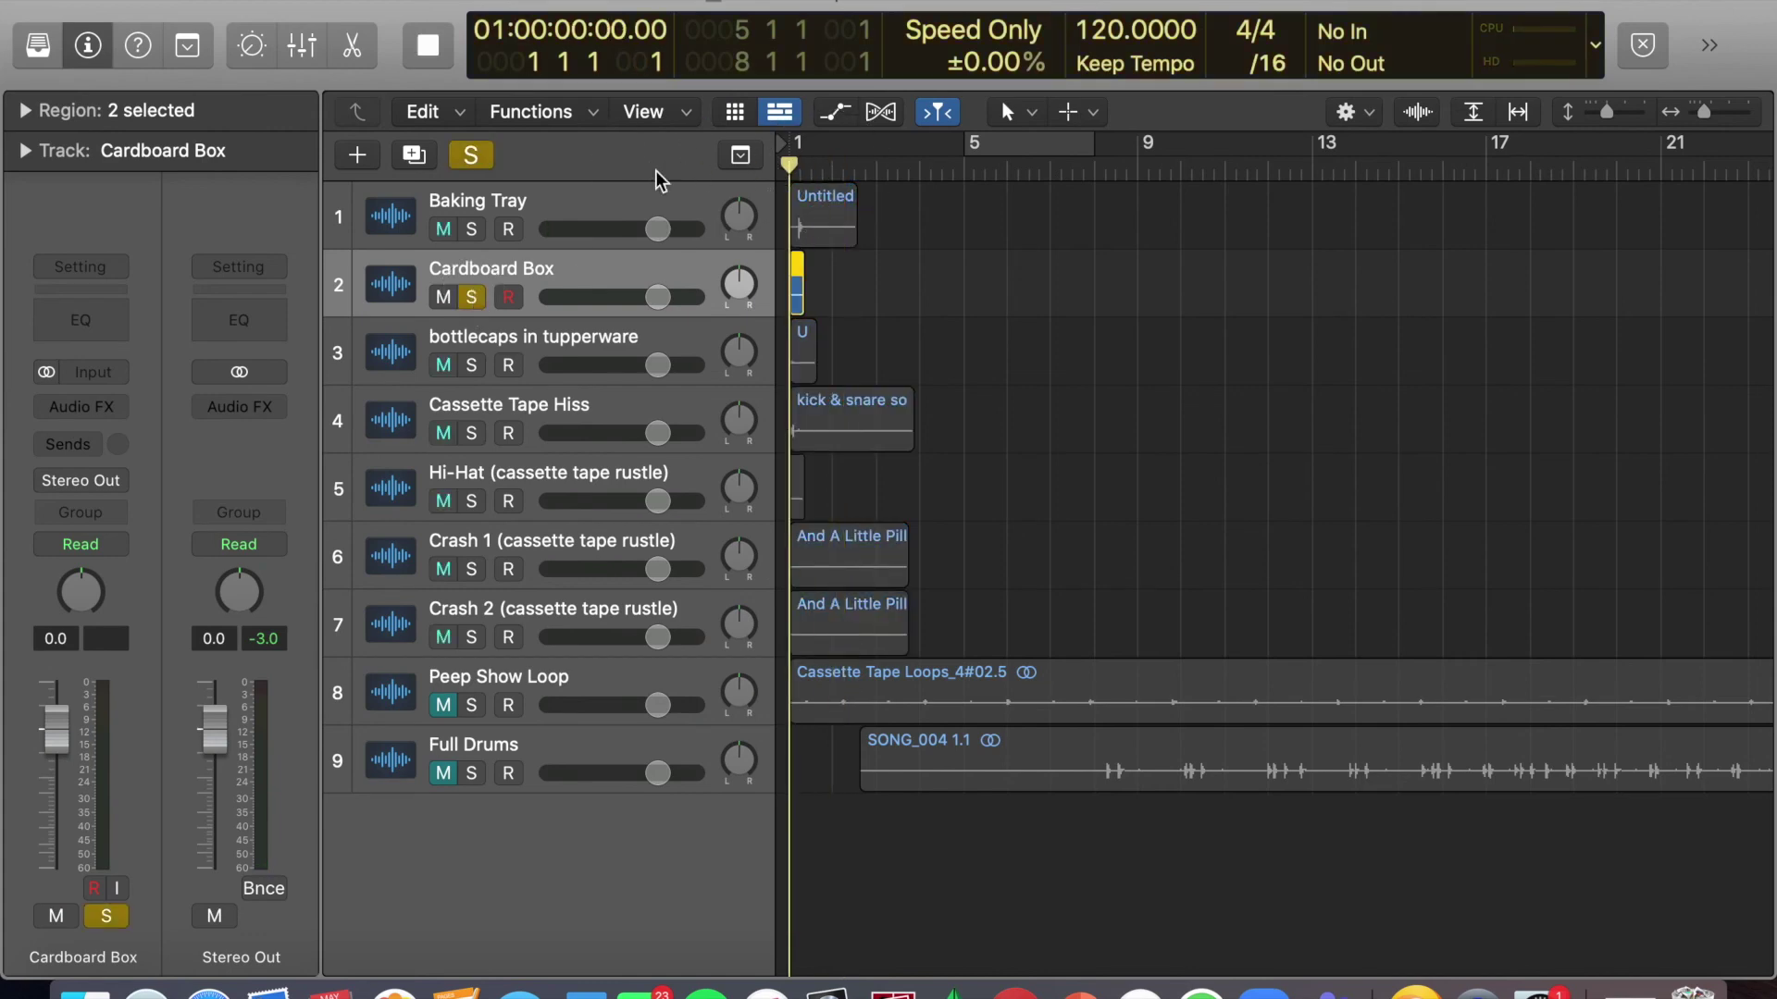
key("space")
key("Return")
key("space")
key("space")
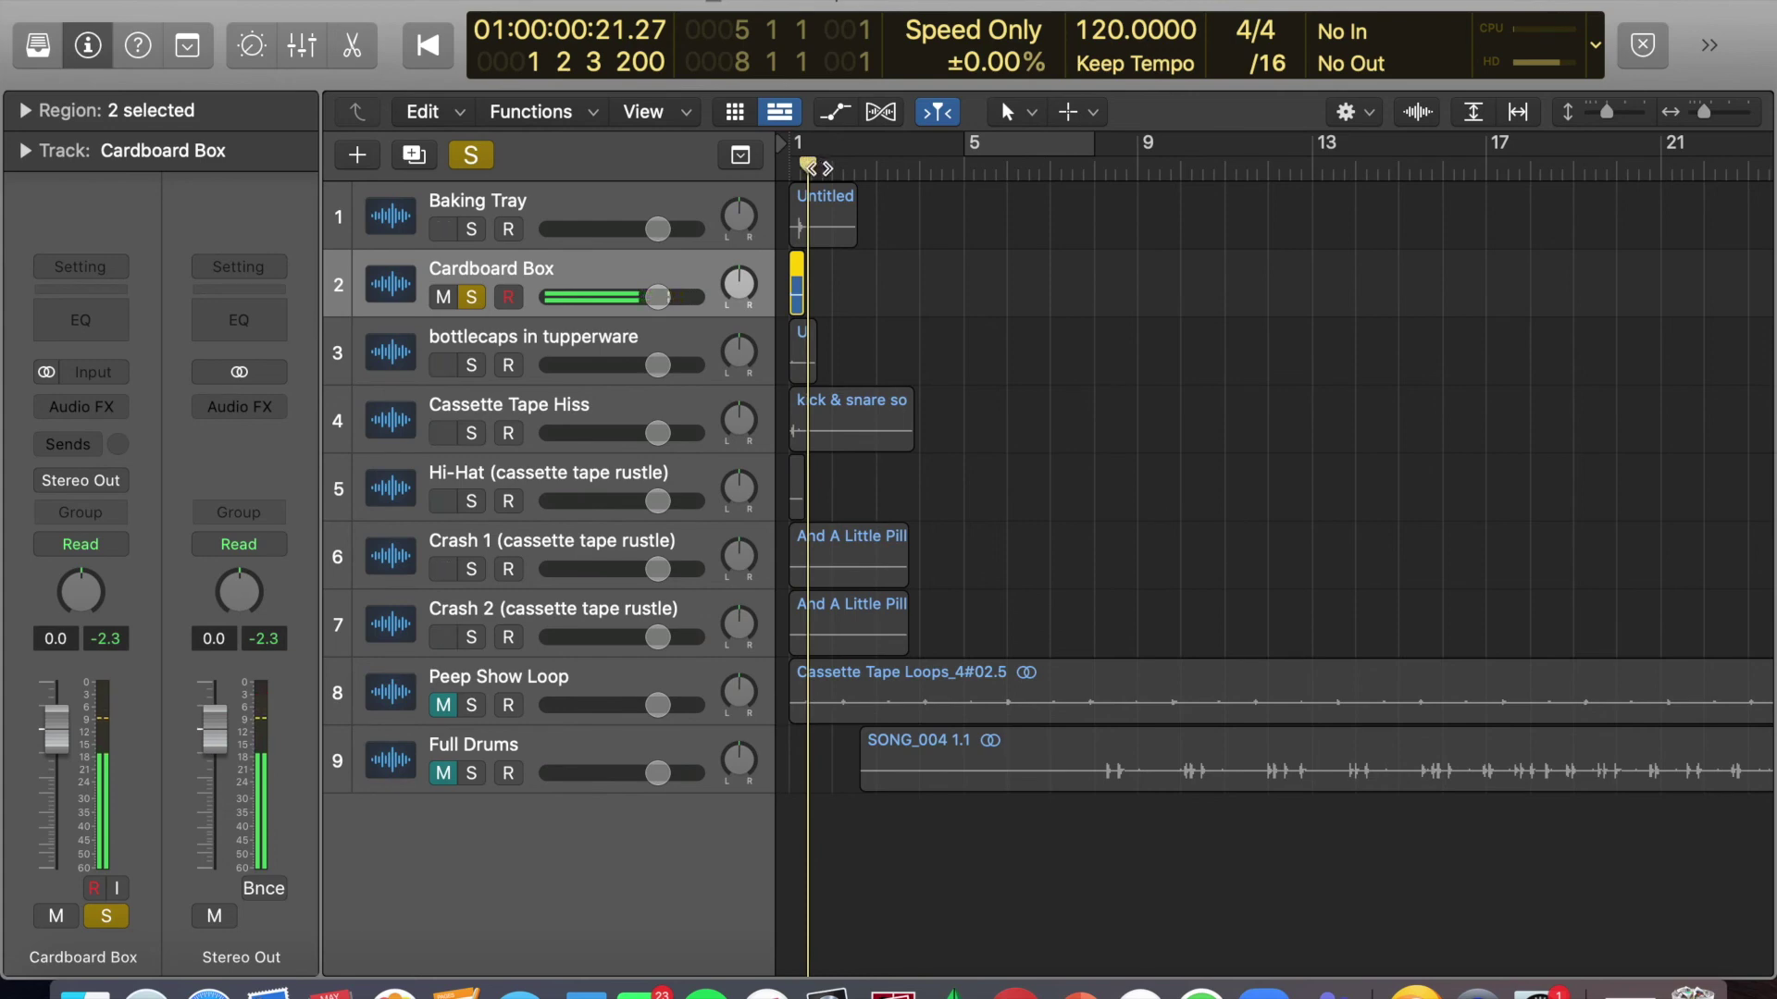
key("Return")
left_click(473, 297)
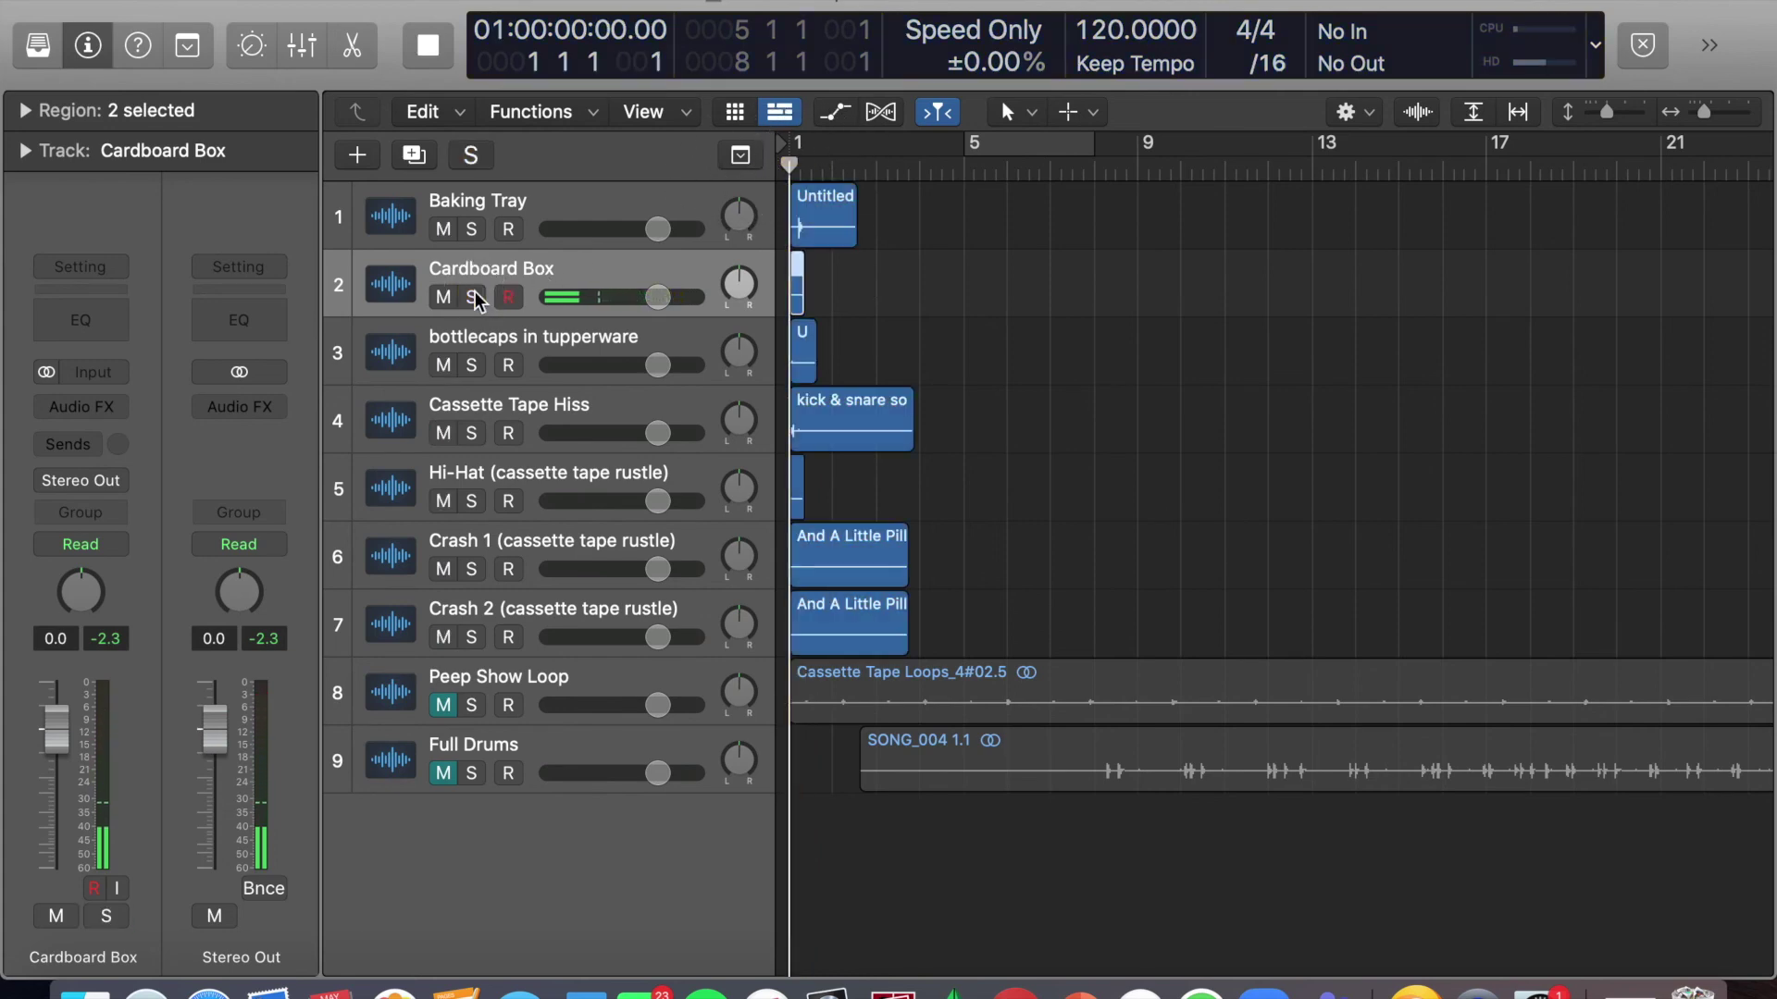
Place the playhead just before the hit in the Baking Tray region's waveform.
left_click_drag(923, 323, 791, 176)
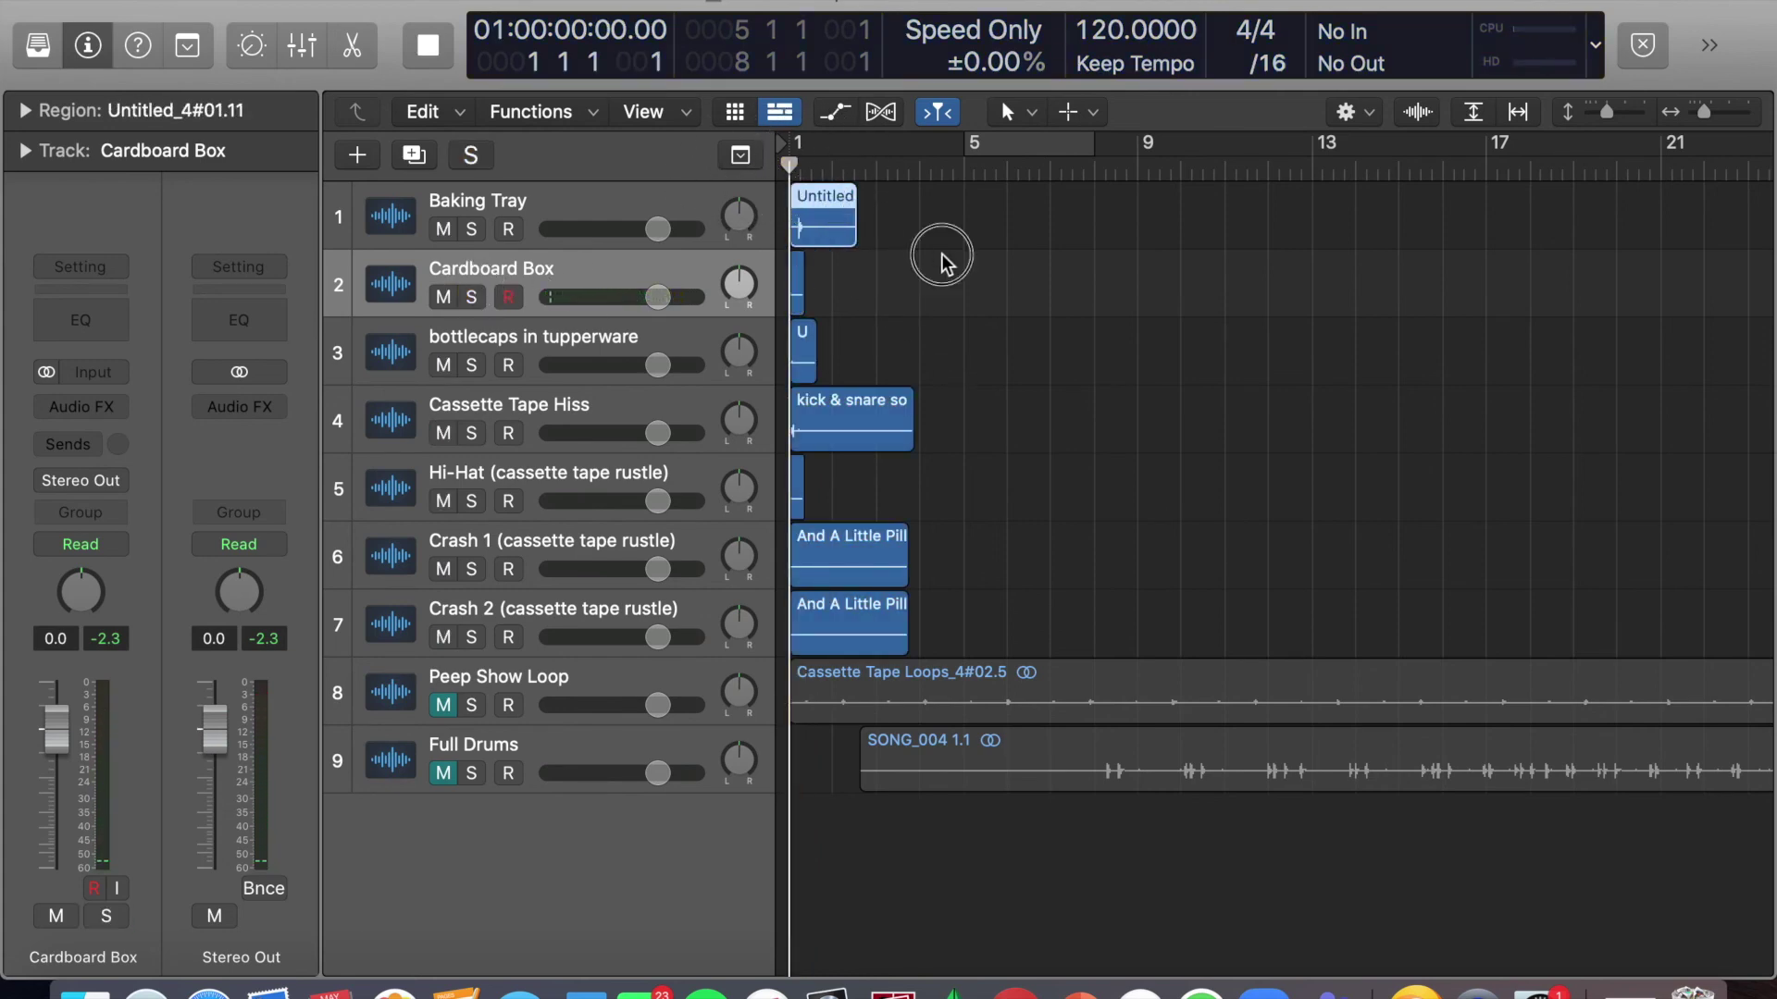
left_click(936, 258)
left_click(813, 223)
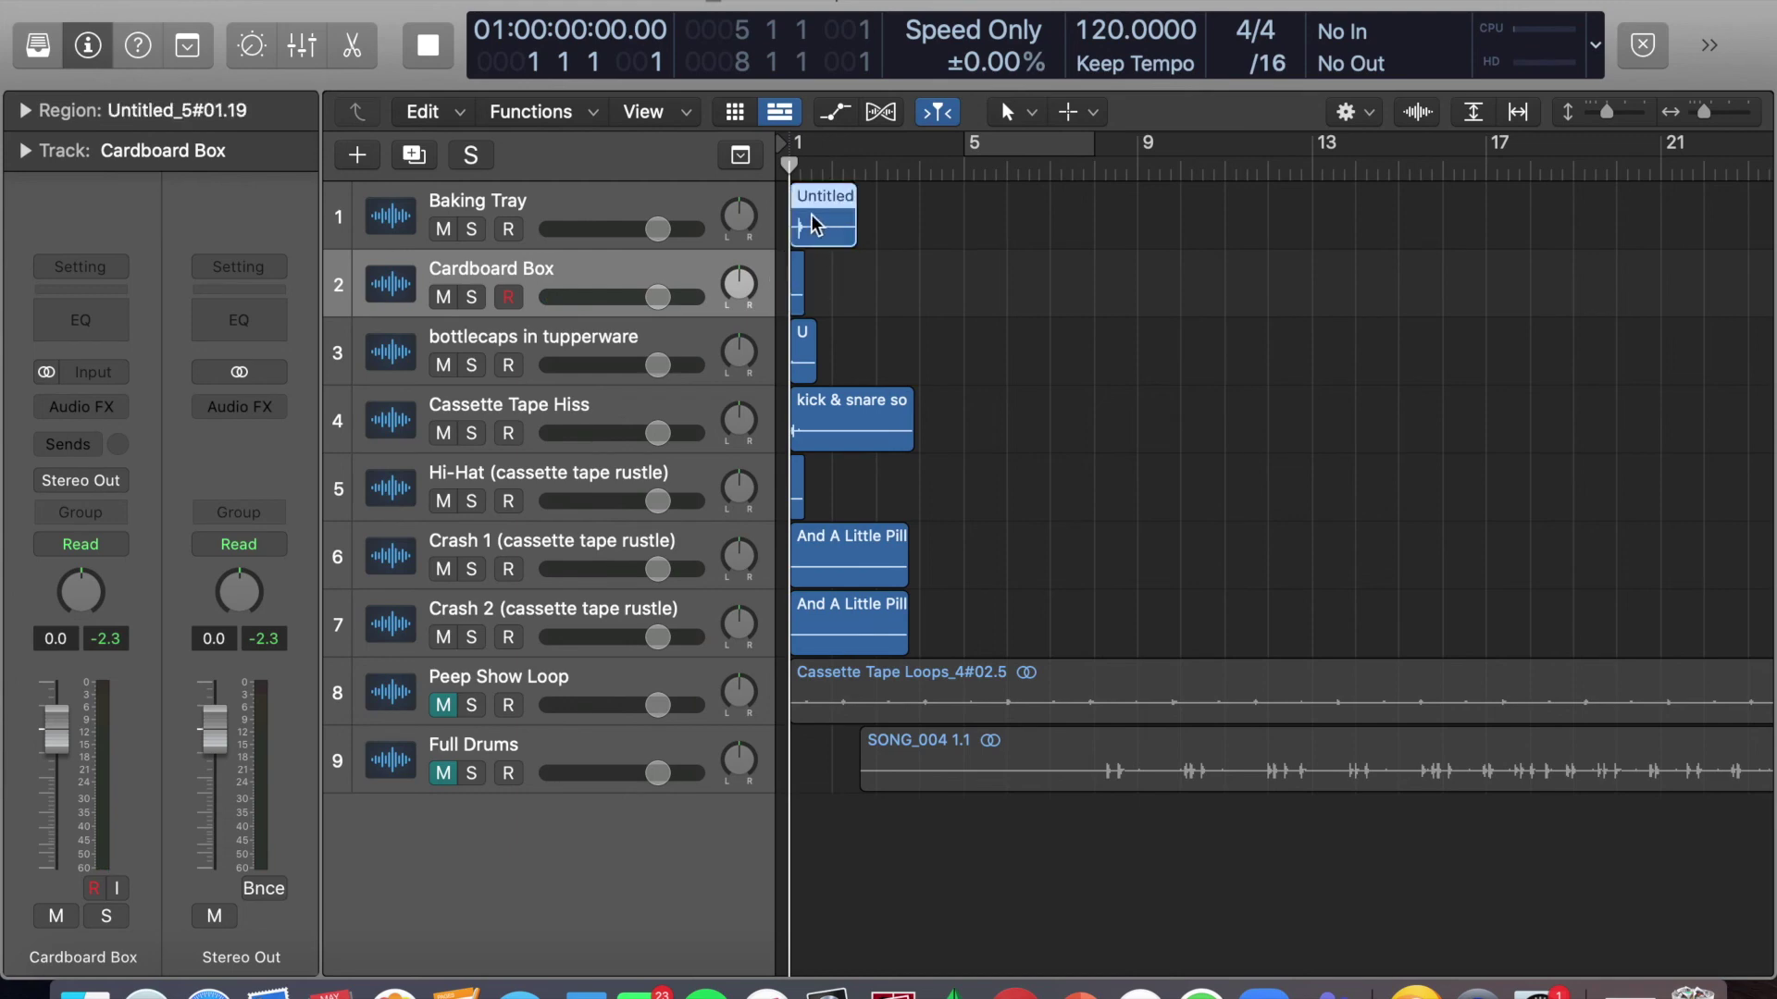
key("z")
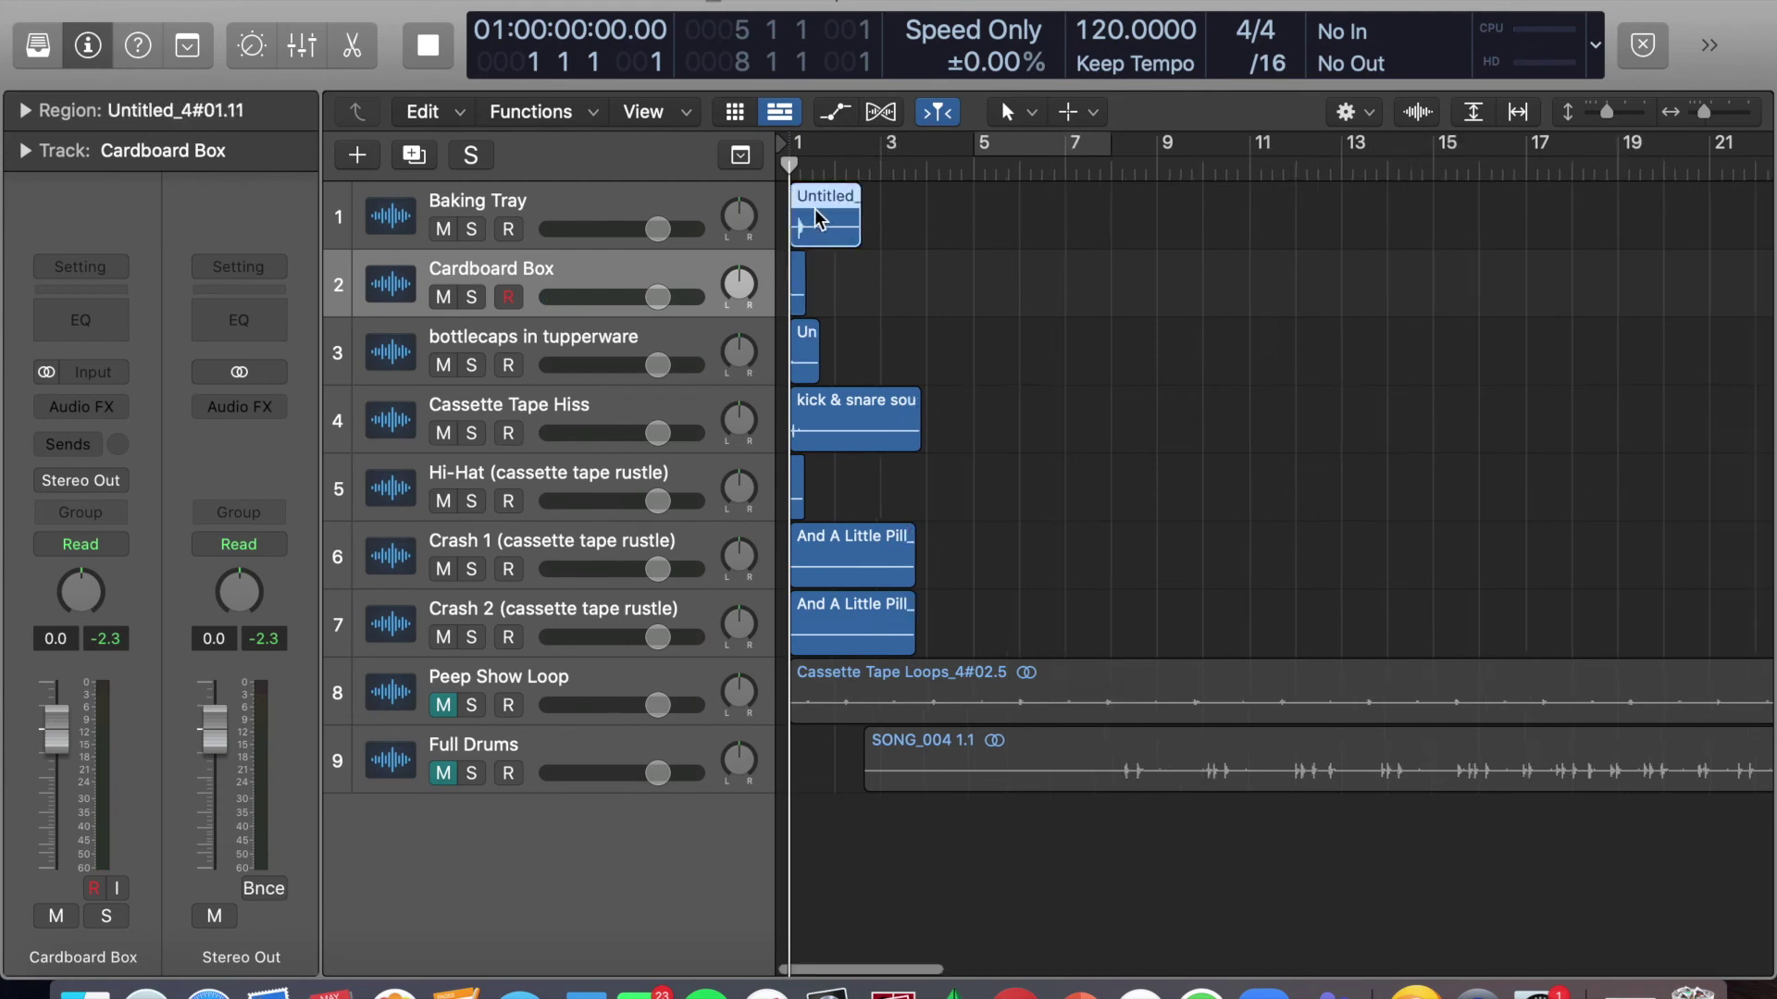
left_click(964, 167)
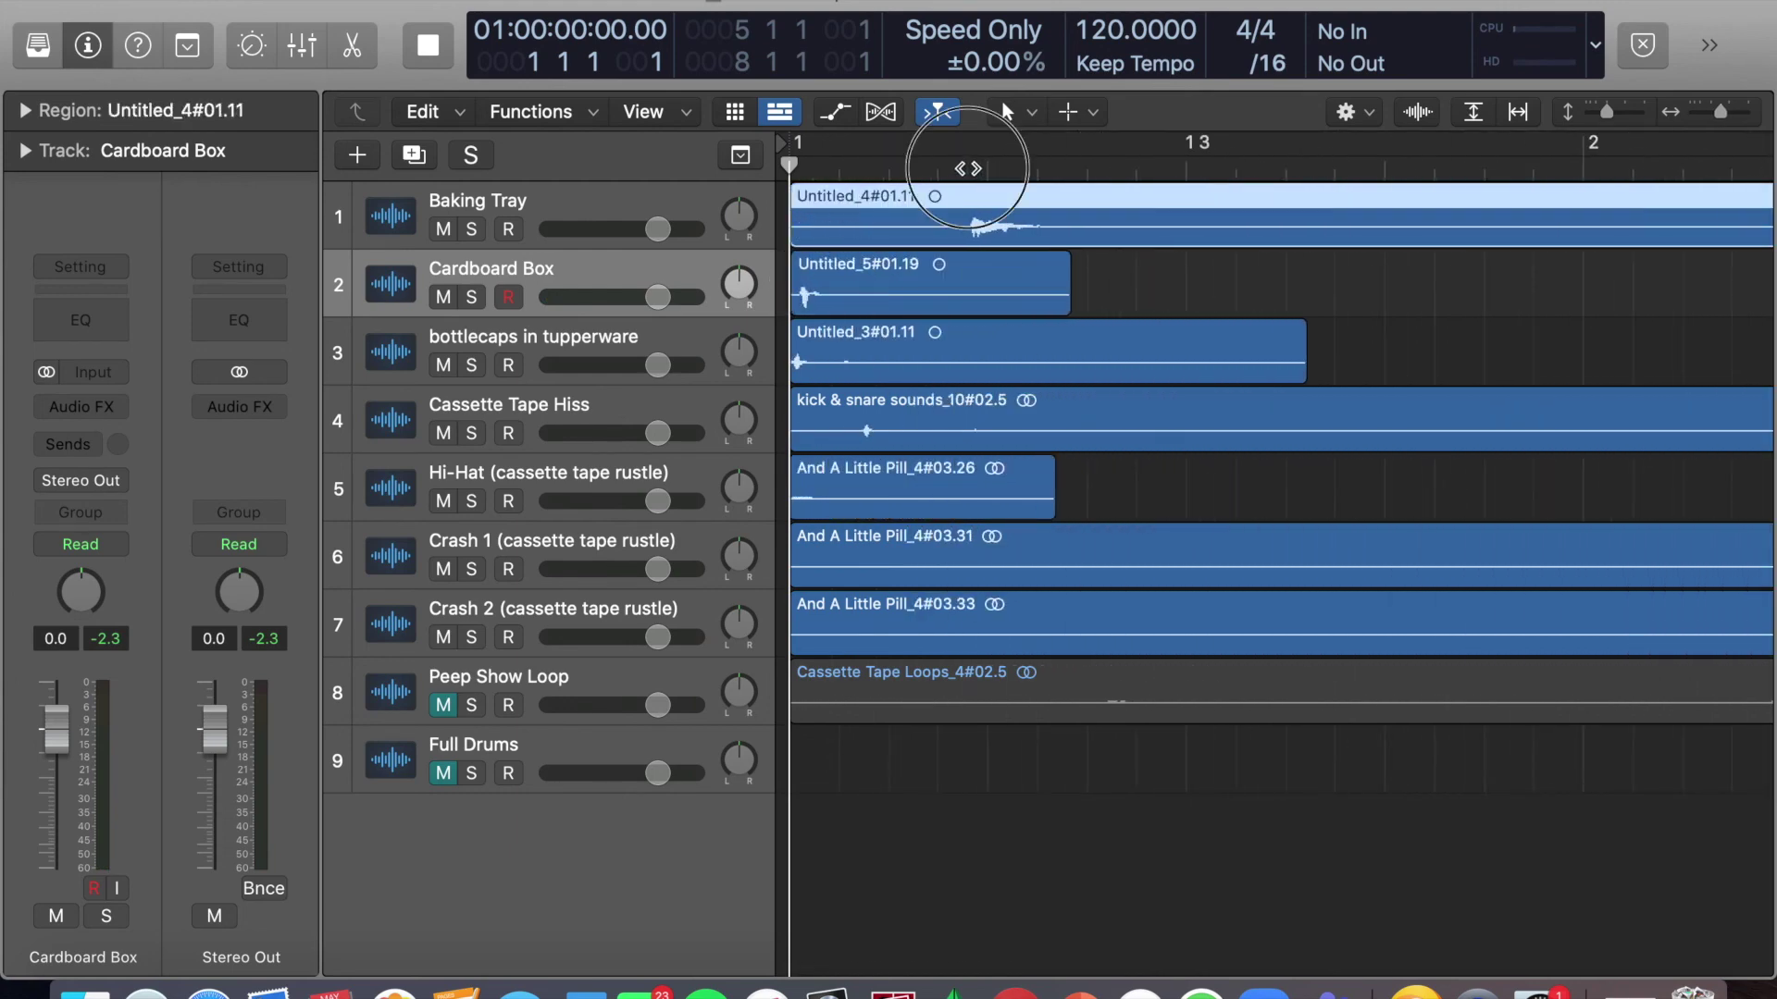
key("super+Right")
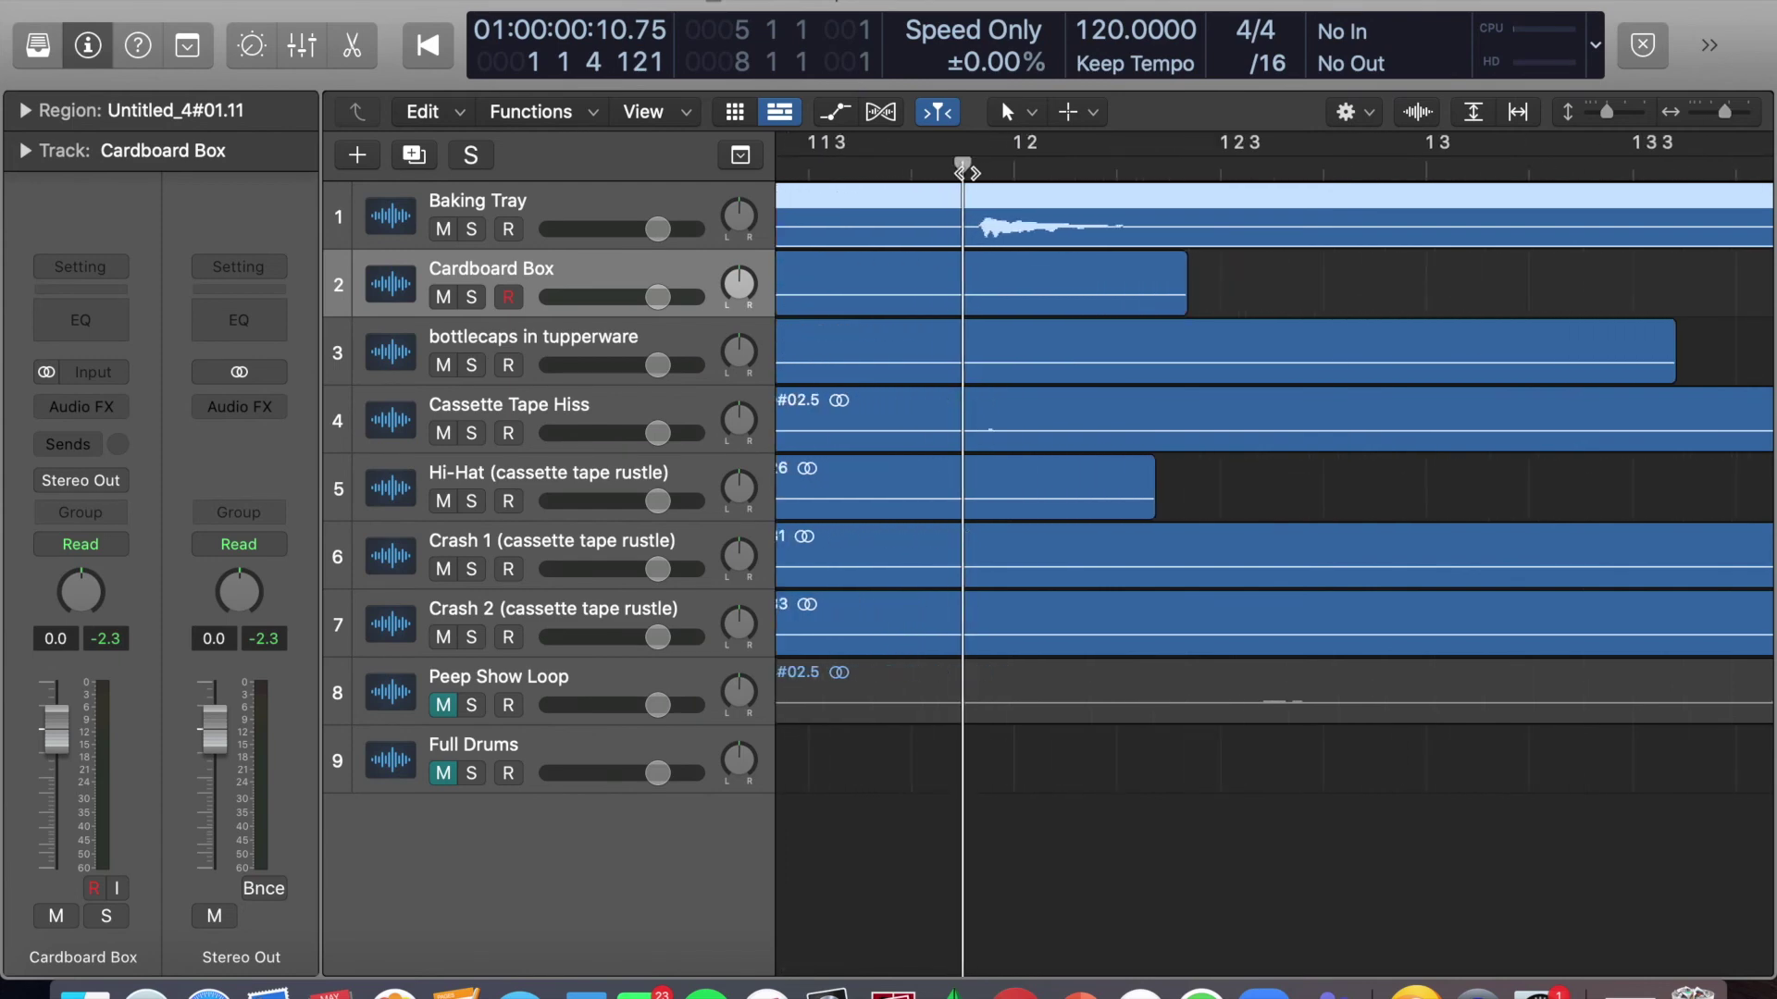
left_click(976, 167)
left_click(963, 167)
key("super+Right")
key("super+Right")
left_click_drag(1093, 164, 1105, 168)
left_click_drag(1606, 112, 1632, 116)
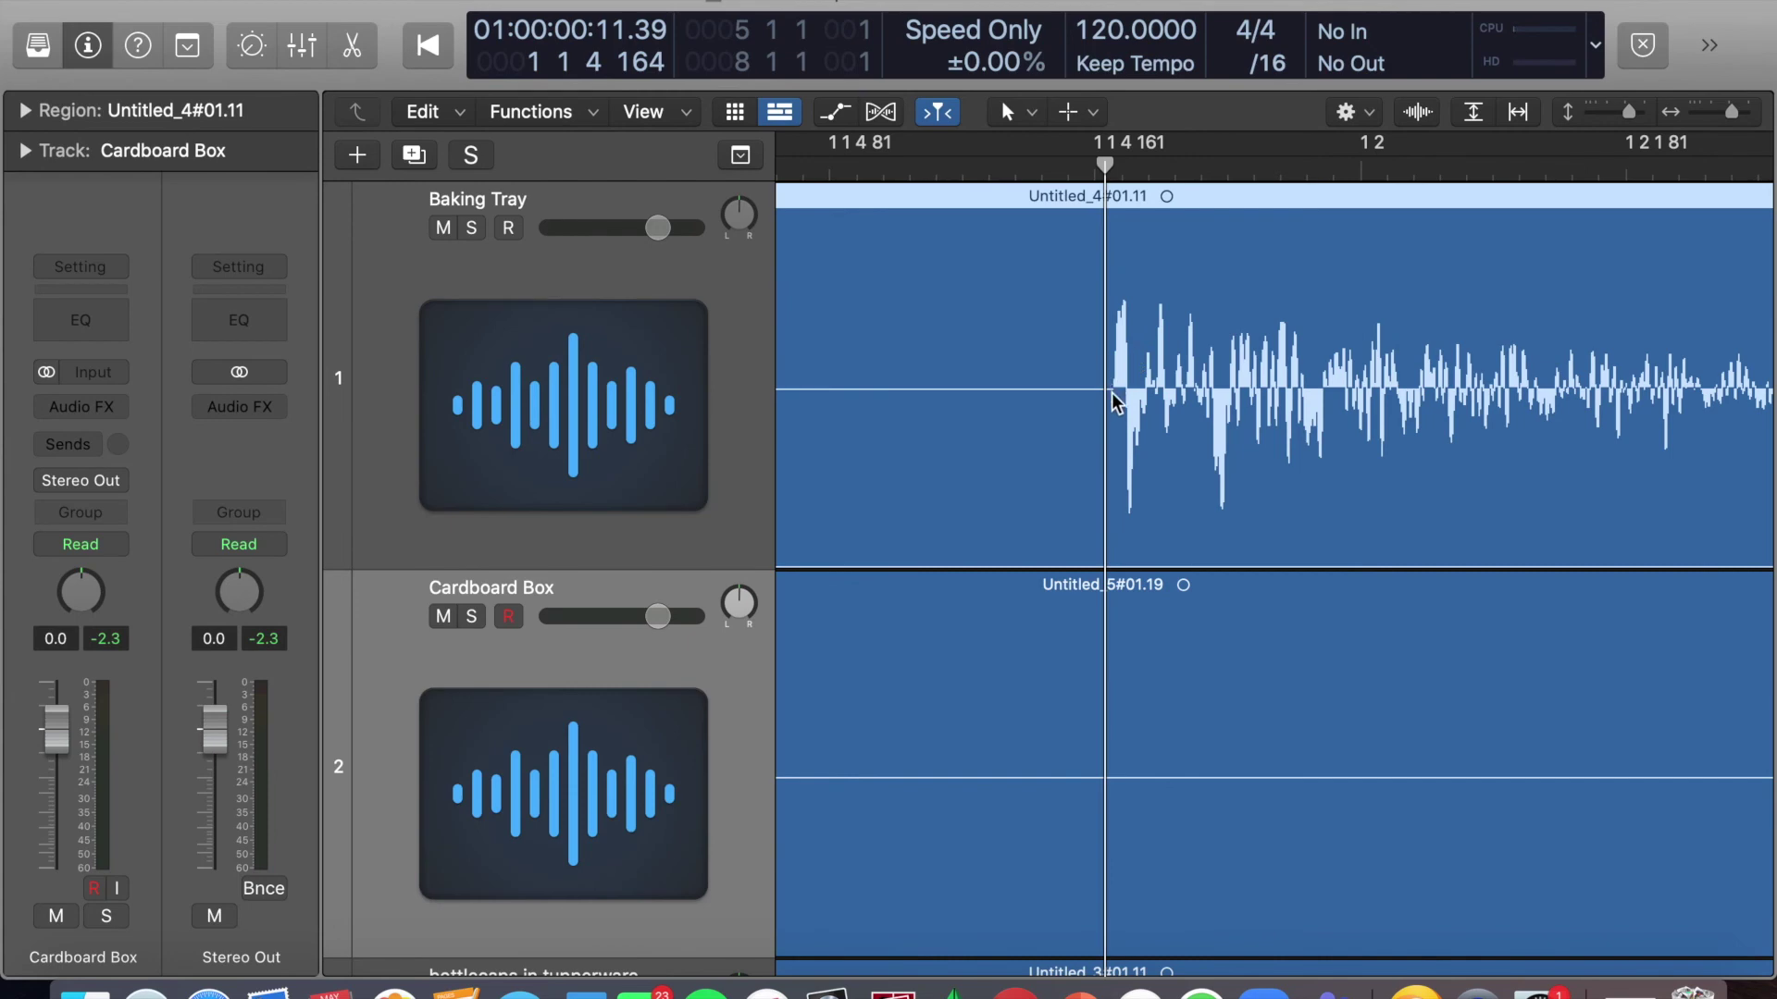
Split the Baking Tray region at the playhead and delete the silent part before the hit.
left_click(1073, 112)
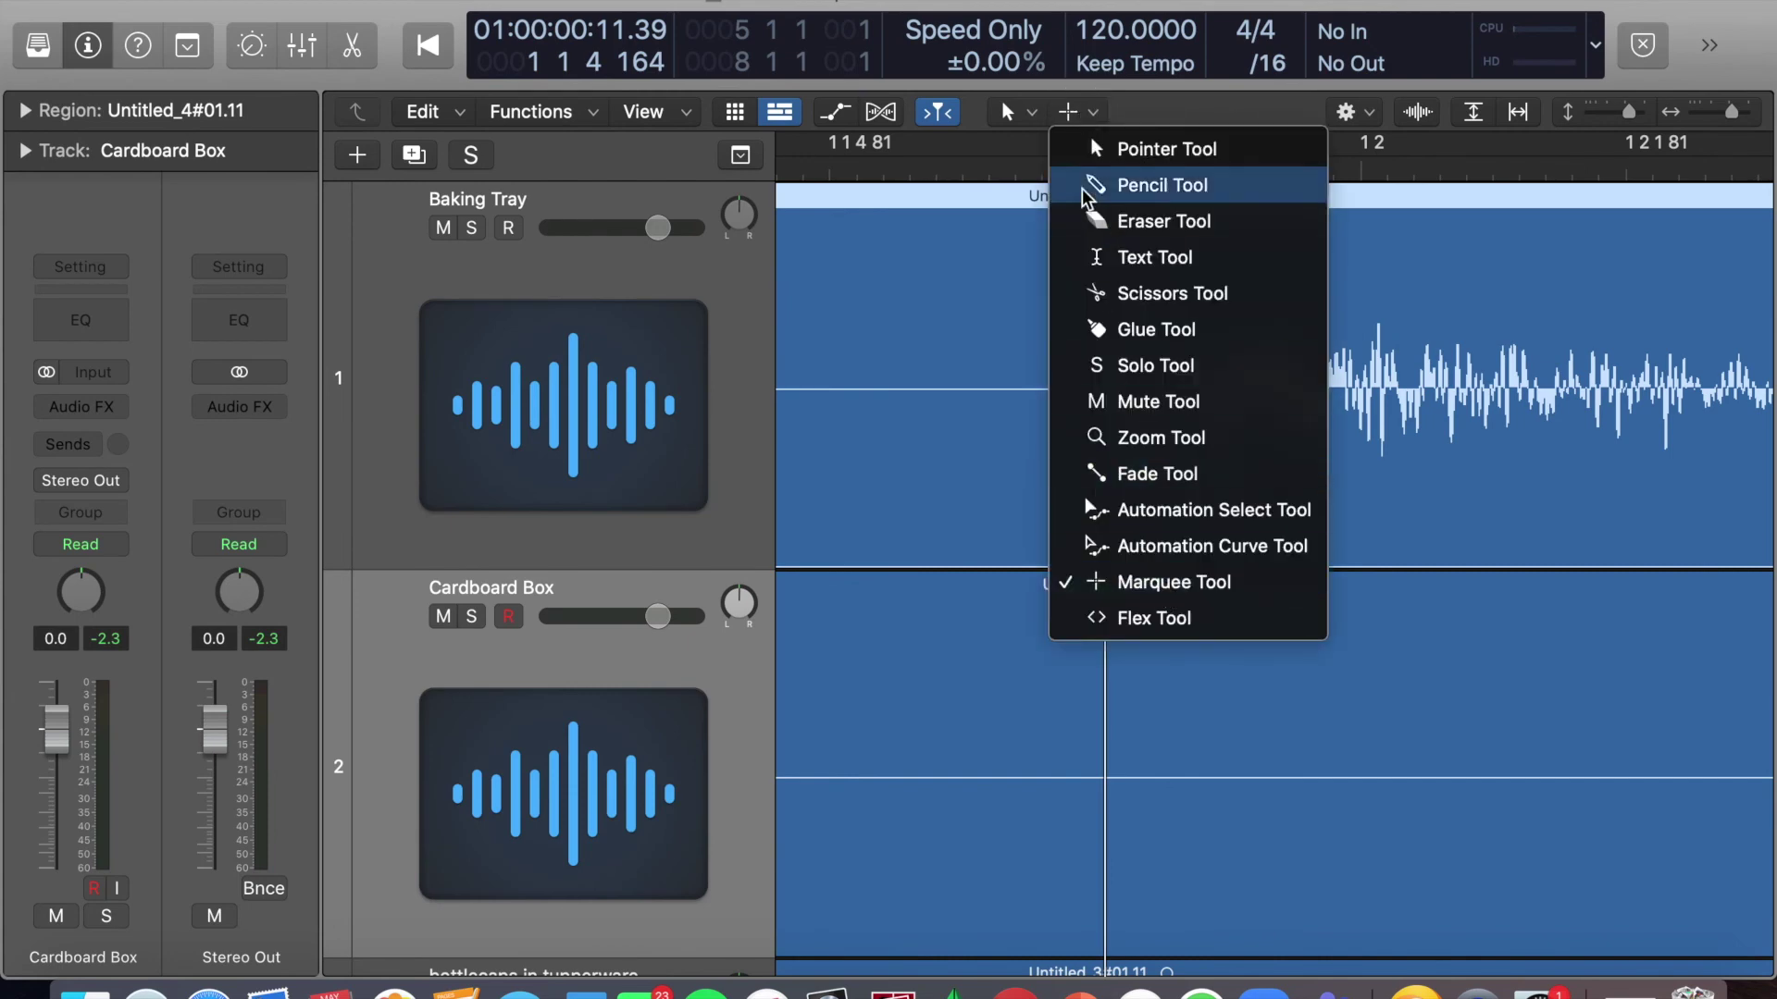
left_click(1127, 105)
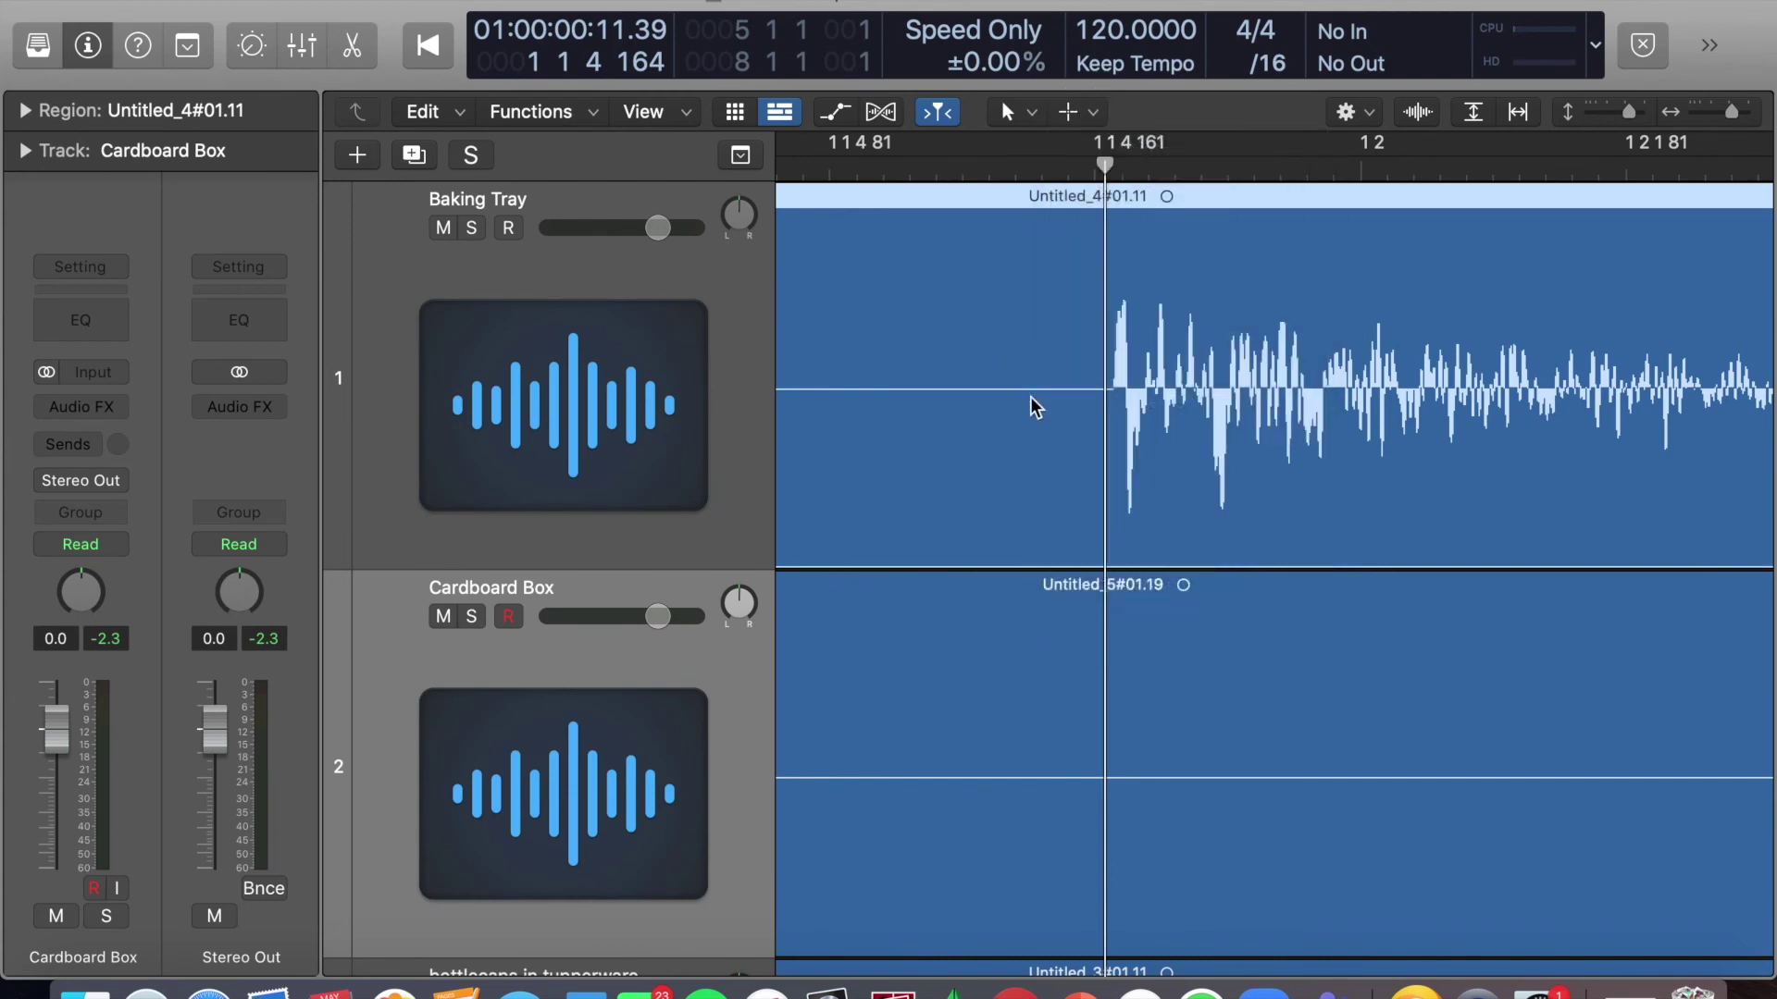
left_click(1104, 370)
key("super+t")
left_click(1035, 322)
key("Delete")
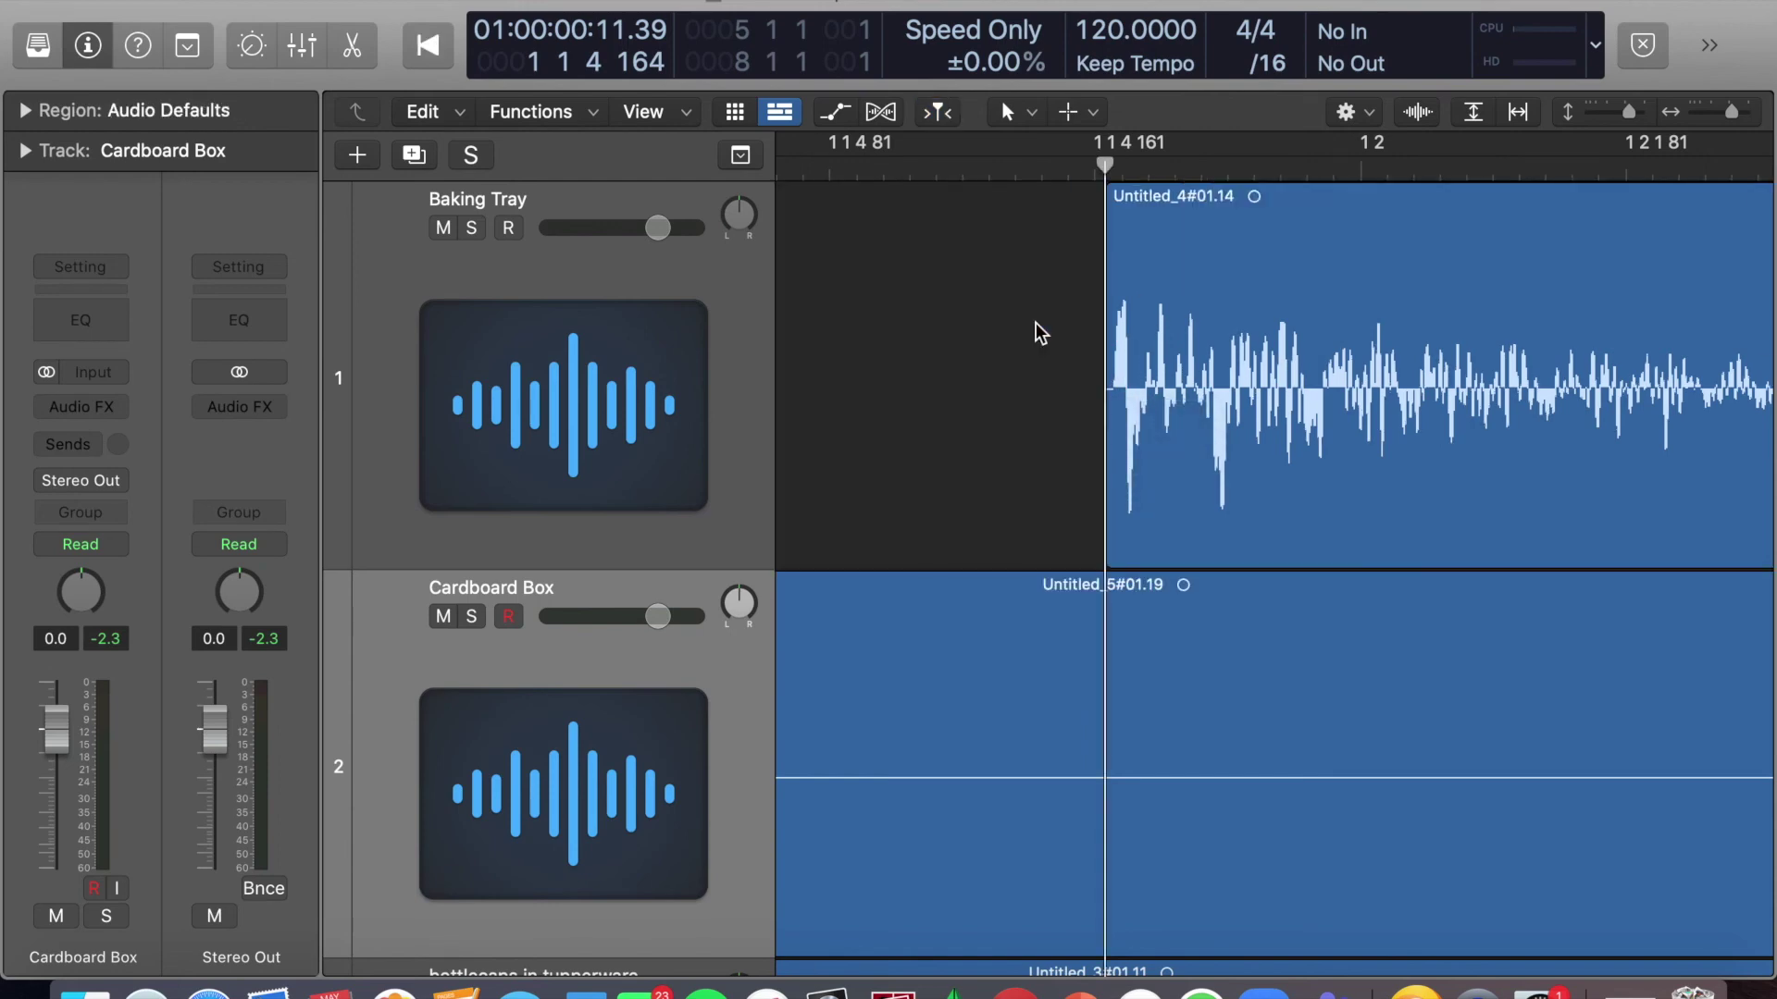
Move the trimmed Baking Tray region back to the start of bar 1.
key("super+Left")
key("super+Left")
key("super+Left")
left_click(1201, 287)
left_click_drag(1201, 287, 988, 286)
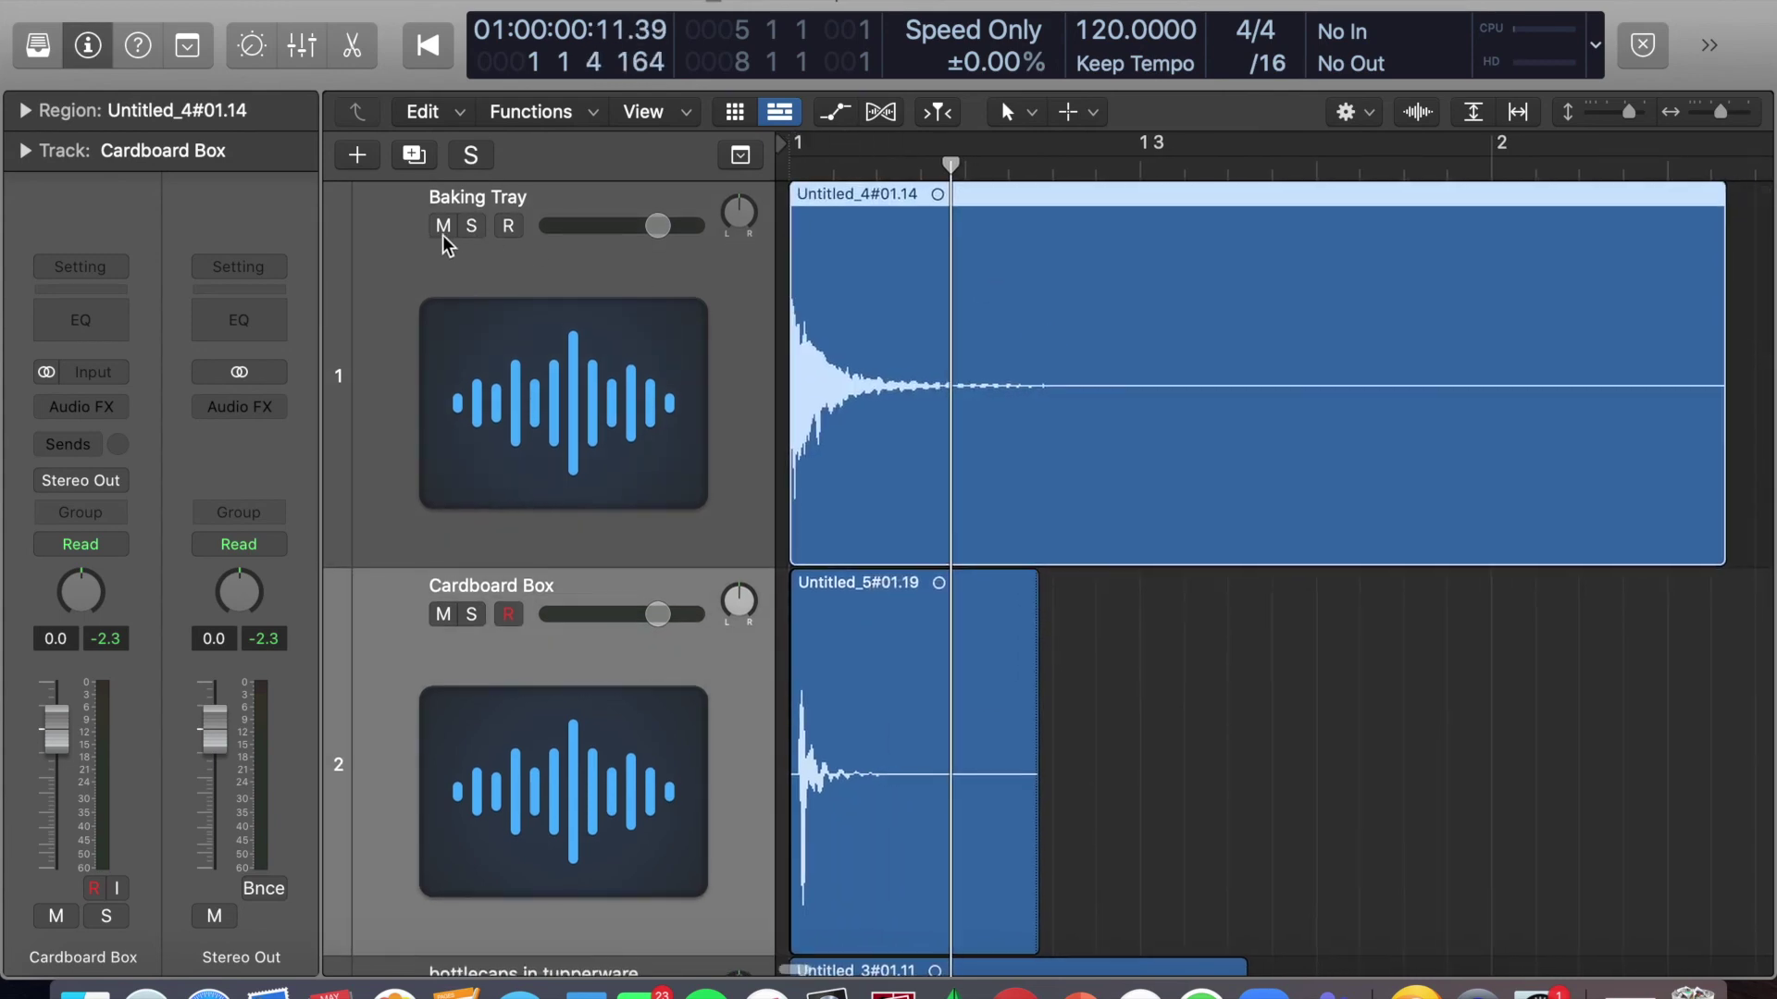
Solo the Baking Tray and Cardboard Box tracks and play them together from the start.
left_click(471, 228)
left_click(471, 614)
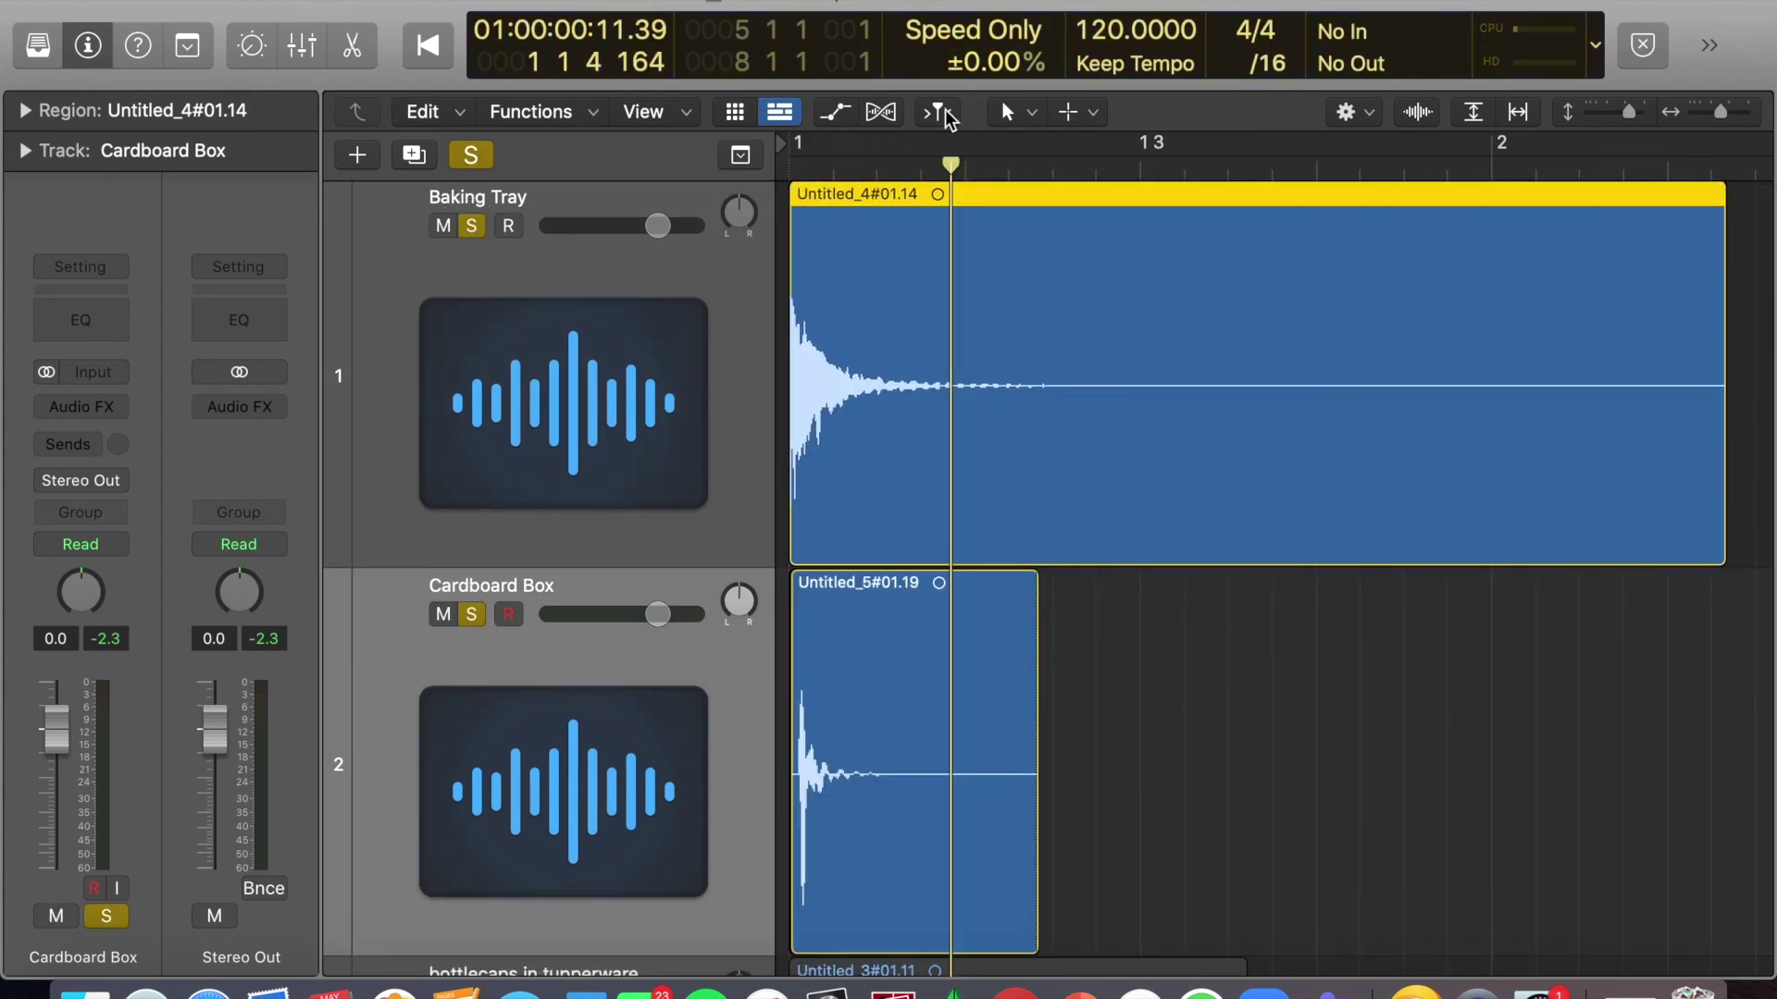
key("Return")
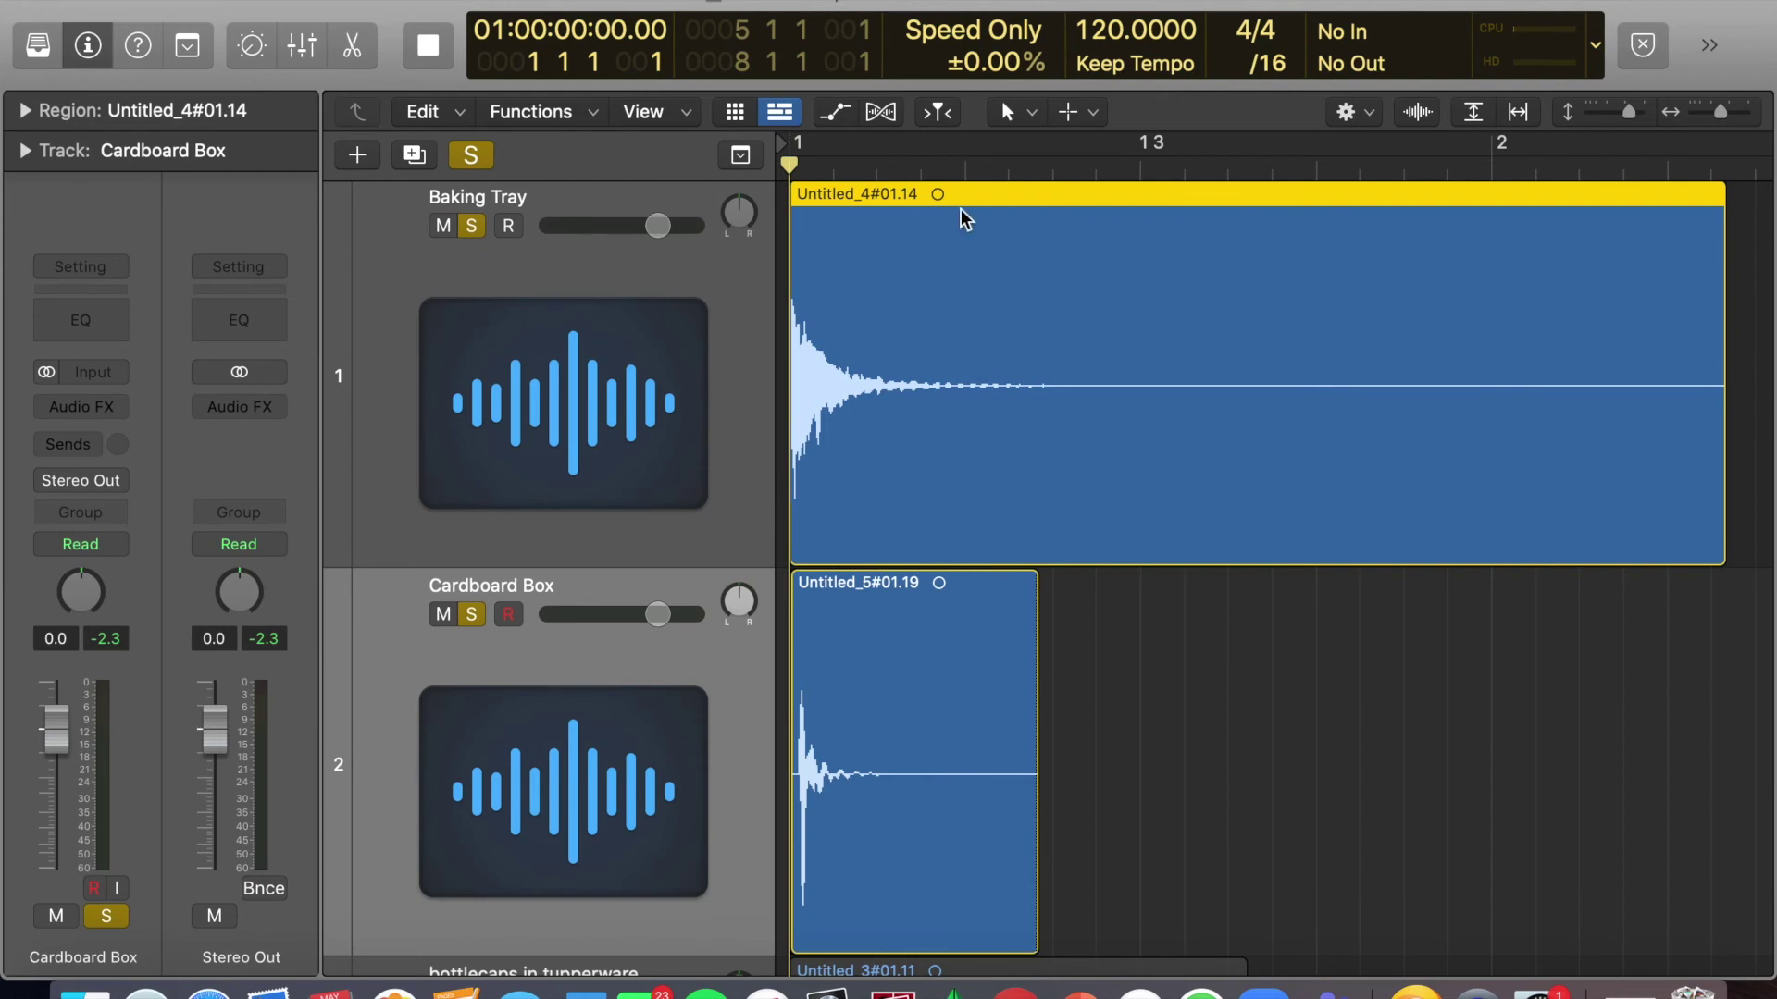
key("space")
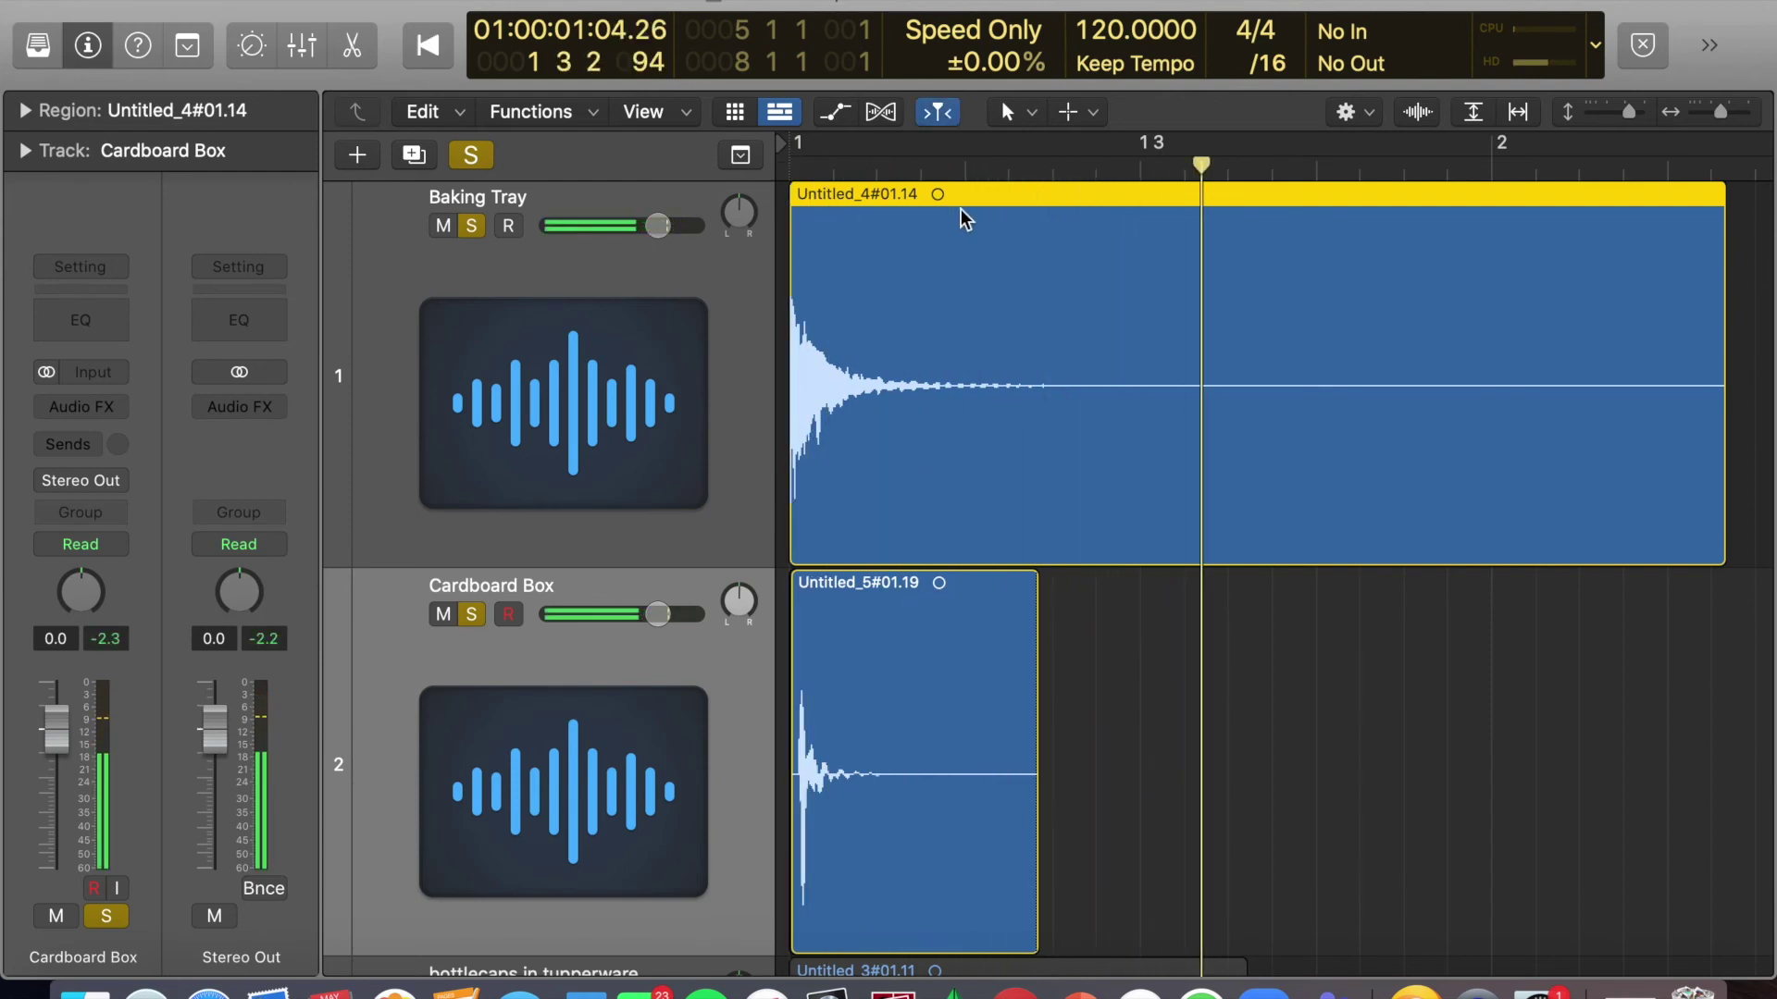
scroll(668, 269, "up", 1)
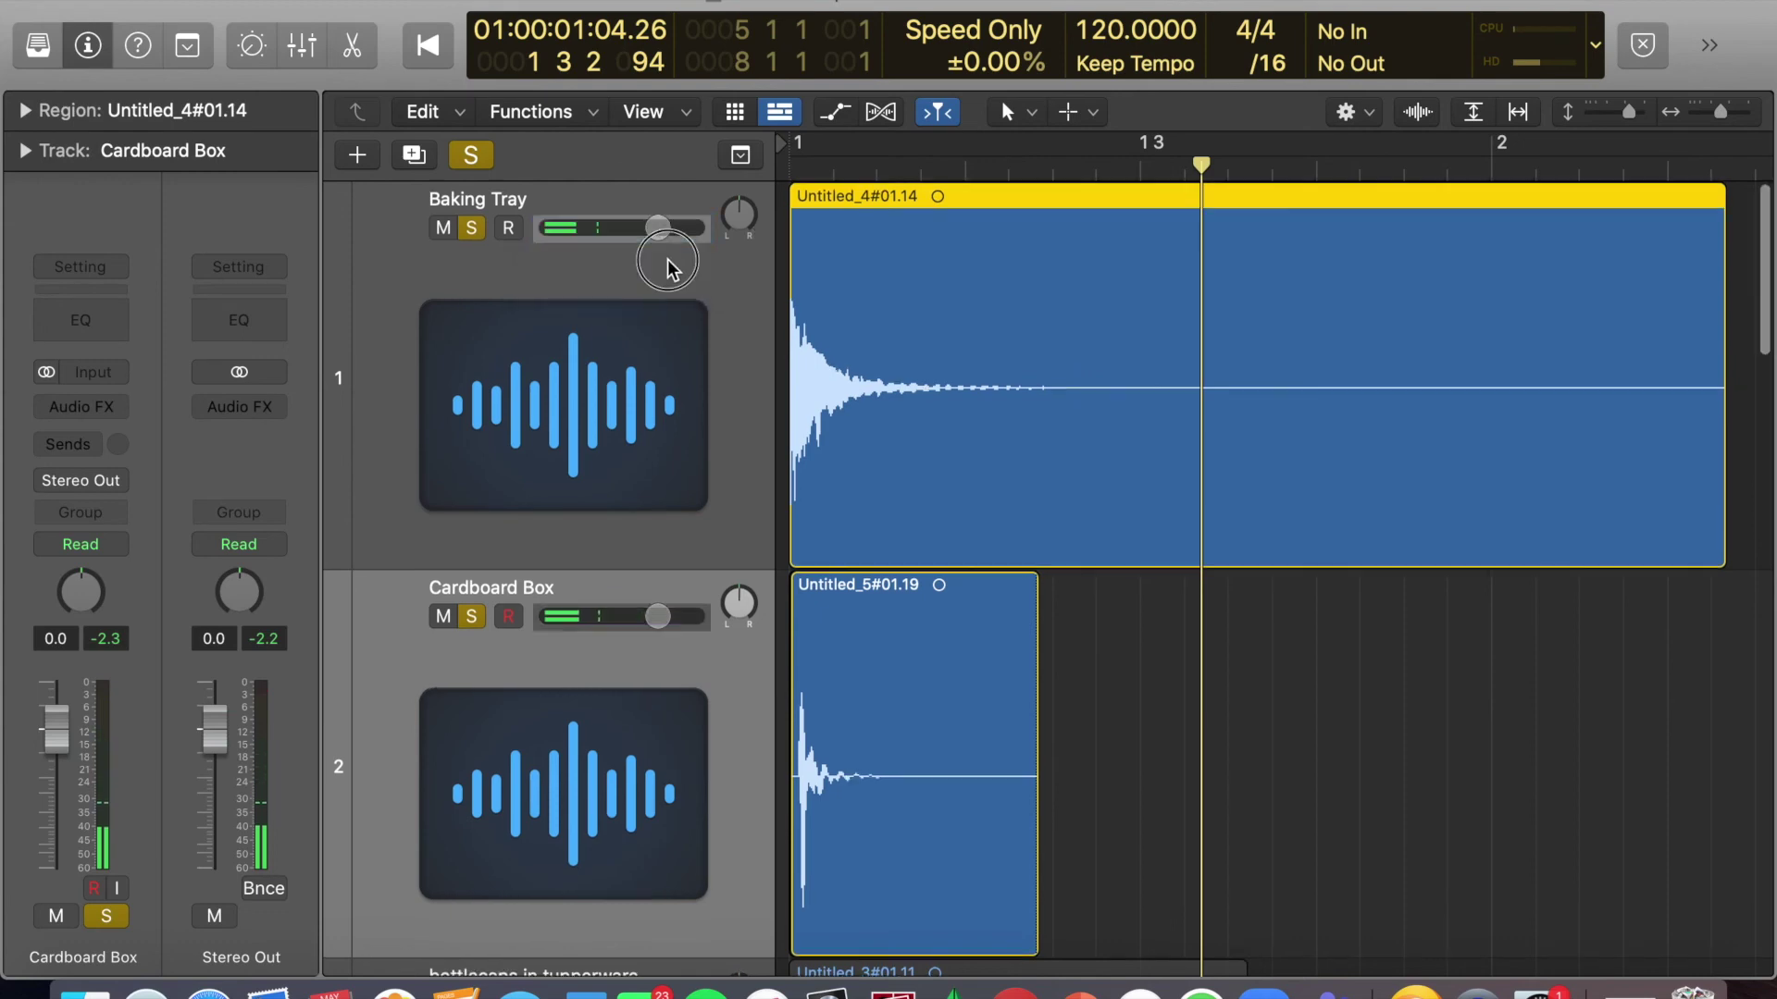
Lower the Baking Tray track's volume to -16.4 dB while auditioning it with Cardboard Box.
left_click(668, 269)
left_click_drag(622, 229, 588, 231)
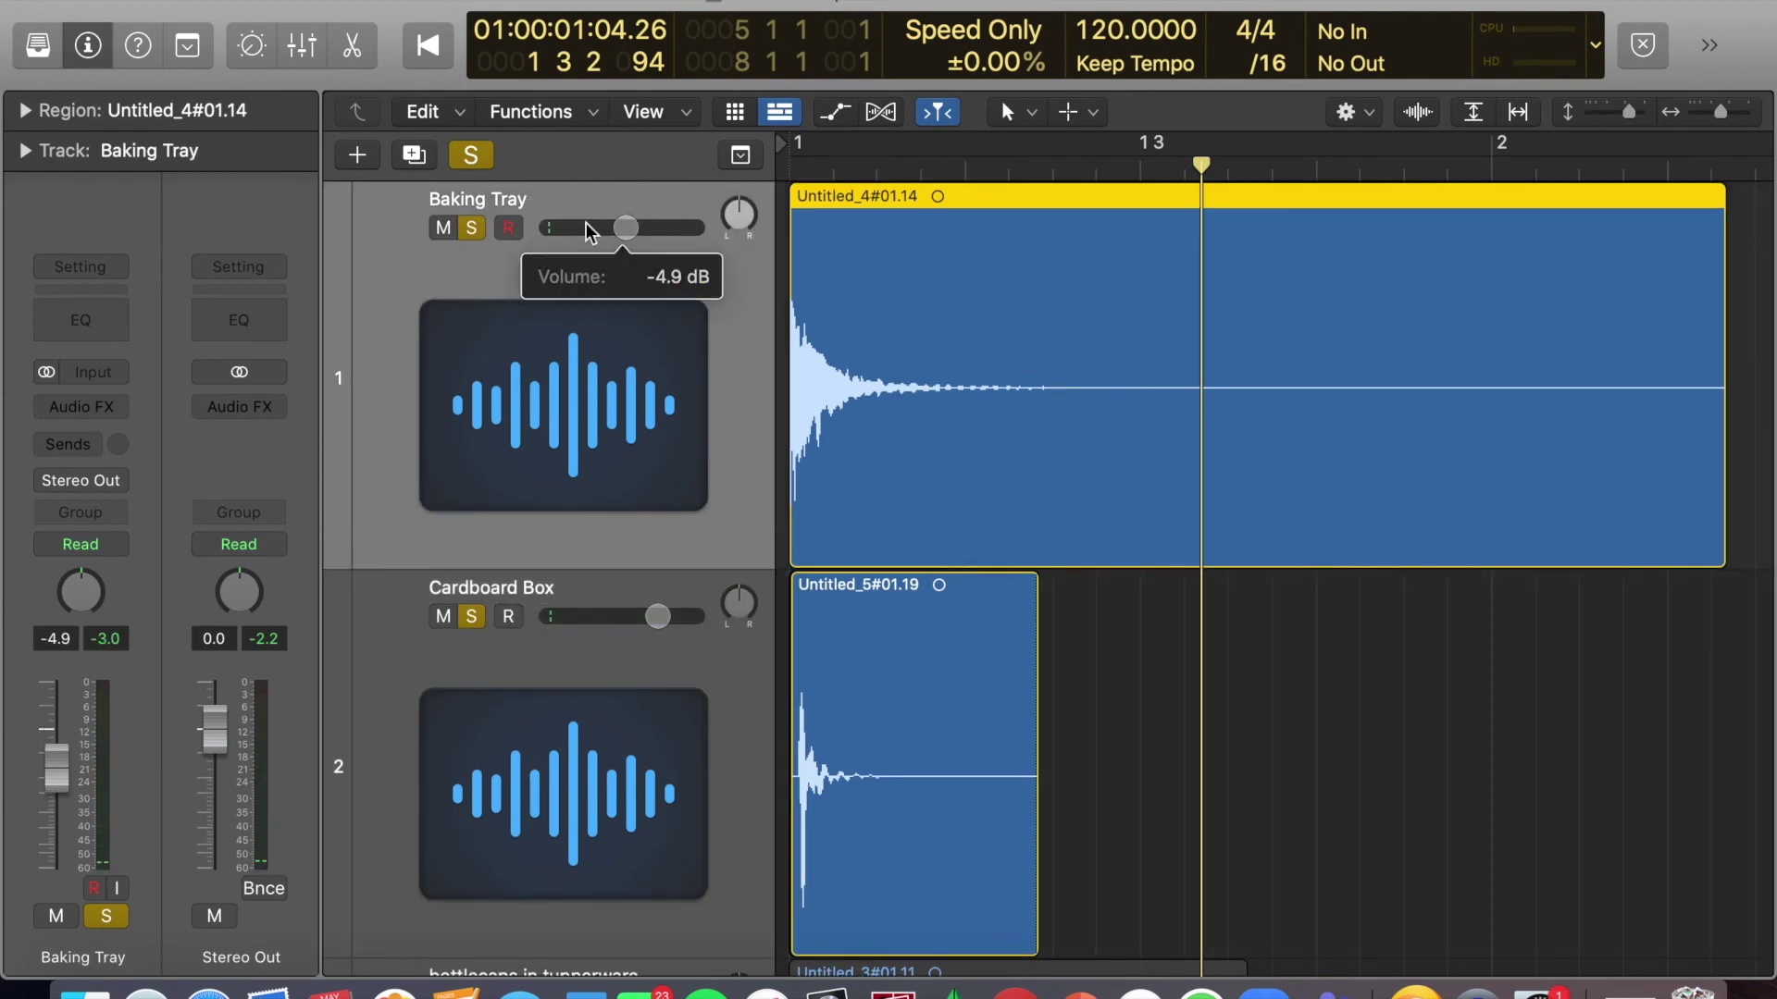
key("Return")
key("space")
key("space")
left_click_drag(626, 227, 585, 228)
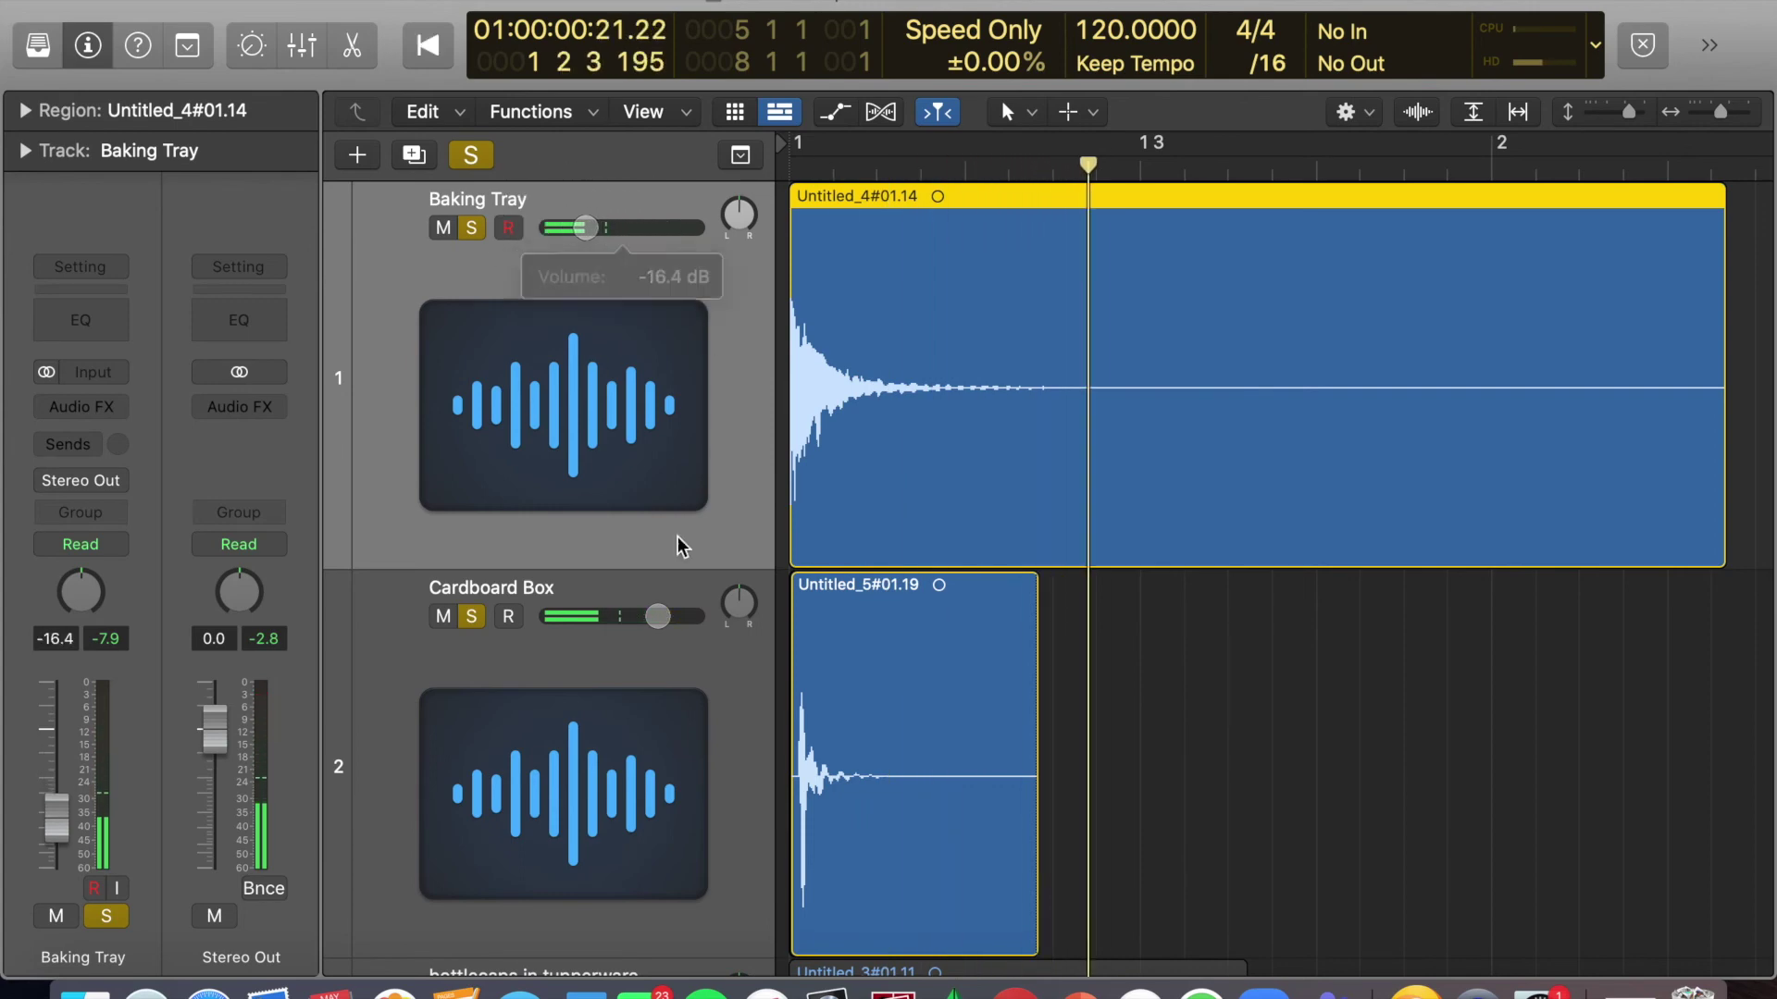
Raise the Cardboard Box track's volume slightly and play both soloed tracks from the start.
left_click_drag(657, 616, 675, 616)
left_click(903, 169)
key("Return")
key("space")
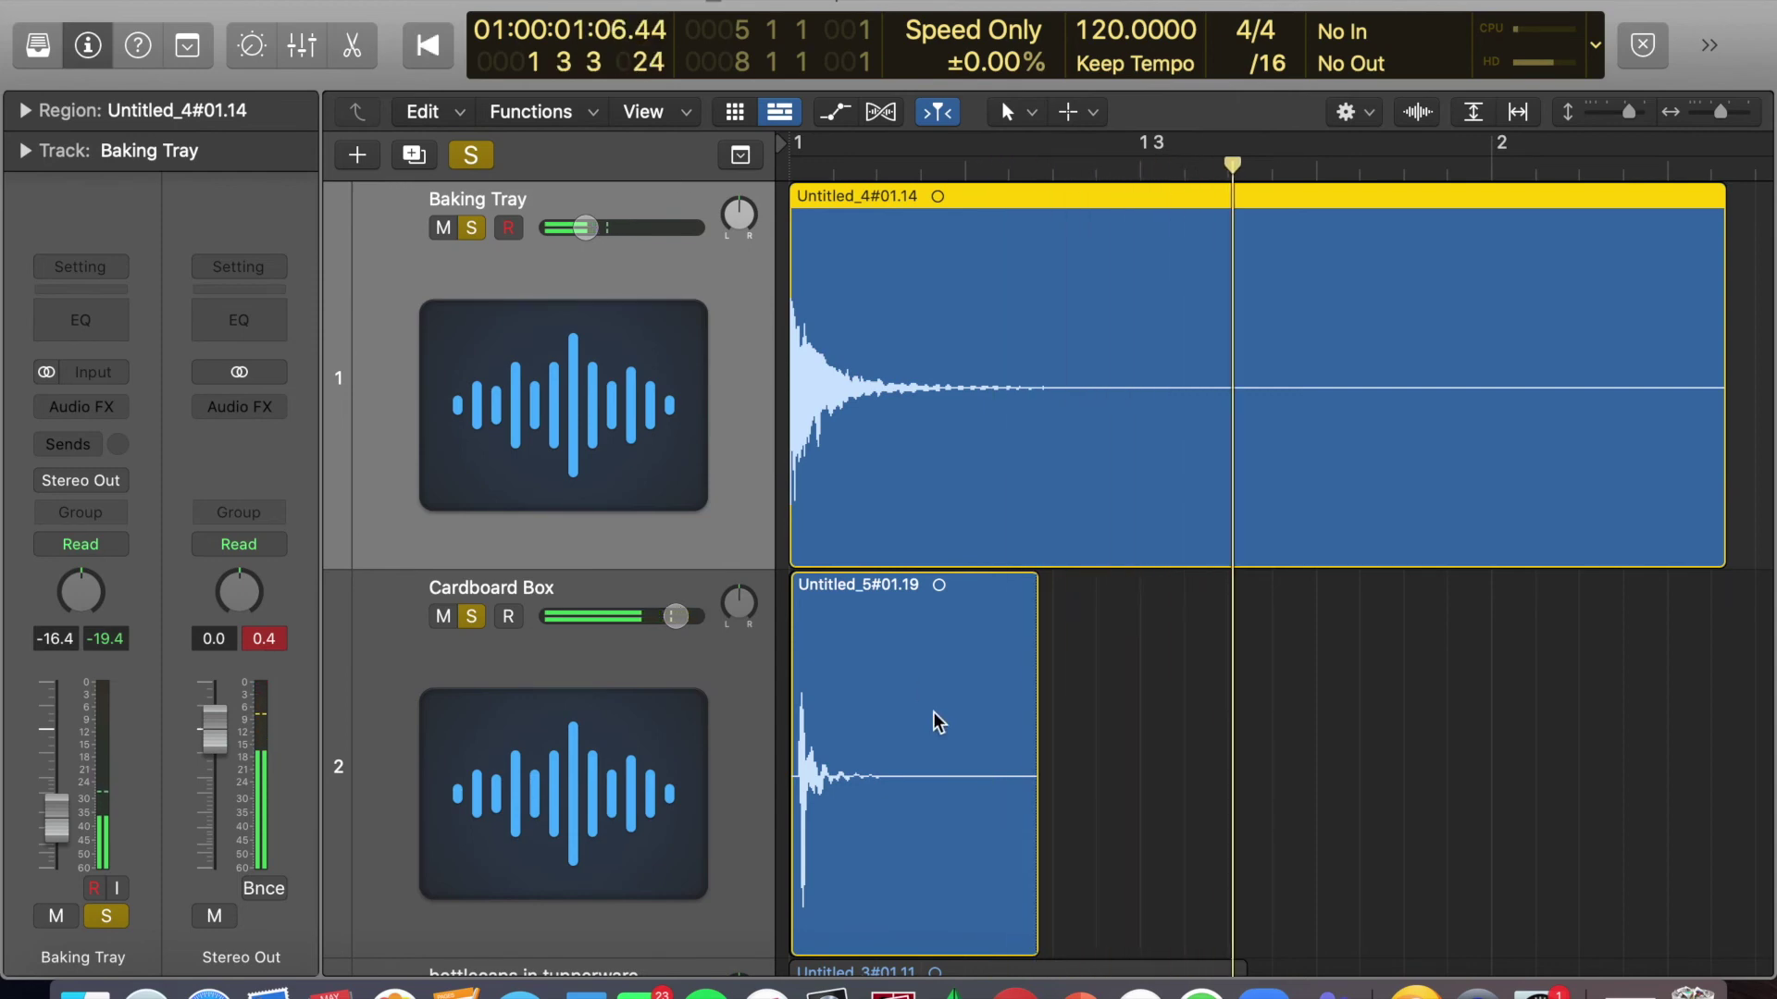
Try to split the Cardboard Box region just before its hit and delete the part in front.
key("super+Right")
key("super+Right")
key("super+Right")
key("super+Right")
key("super+Right")
key("super+Right")
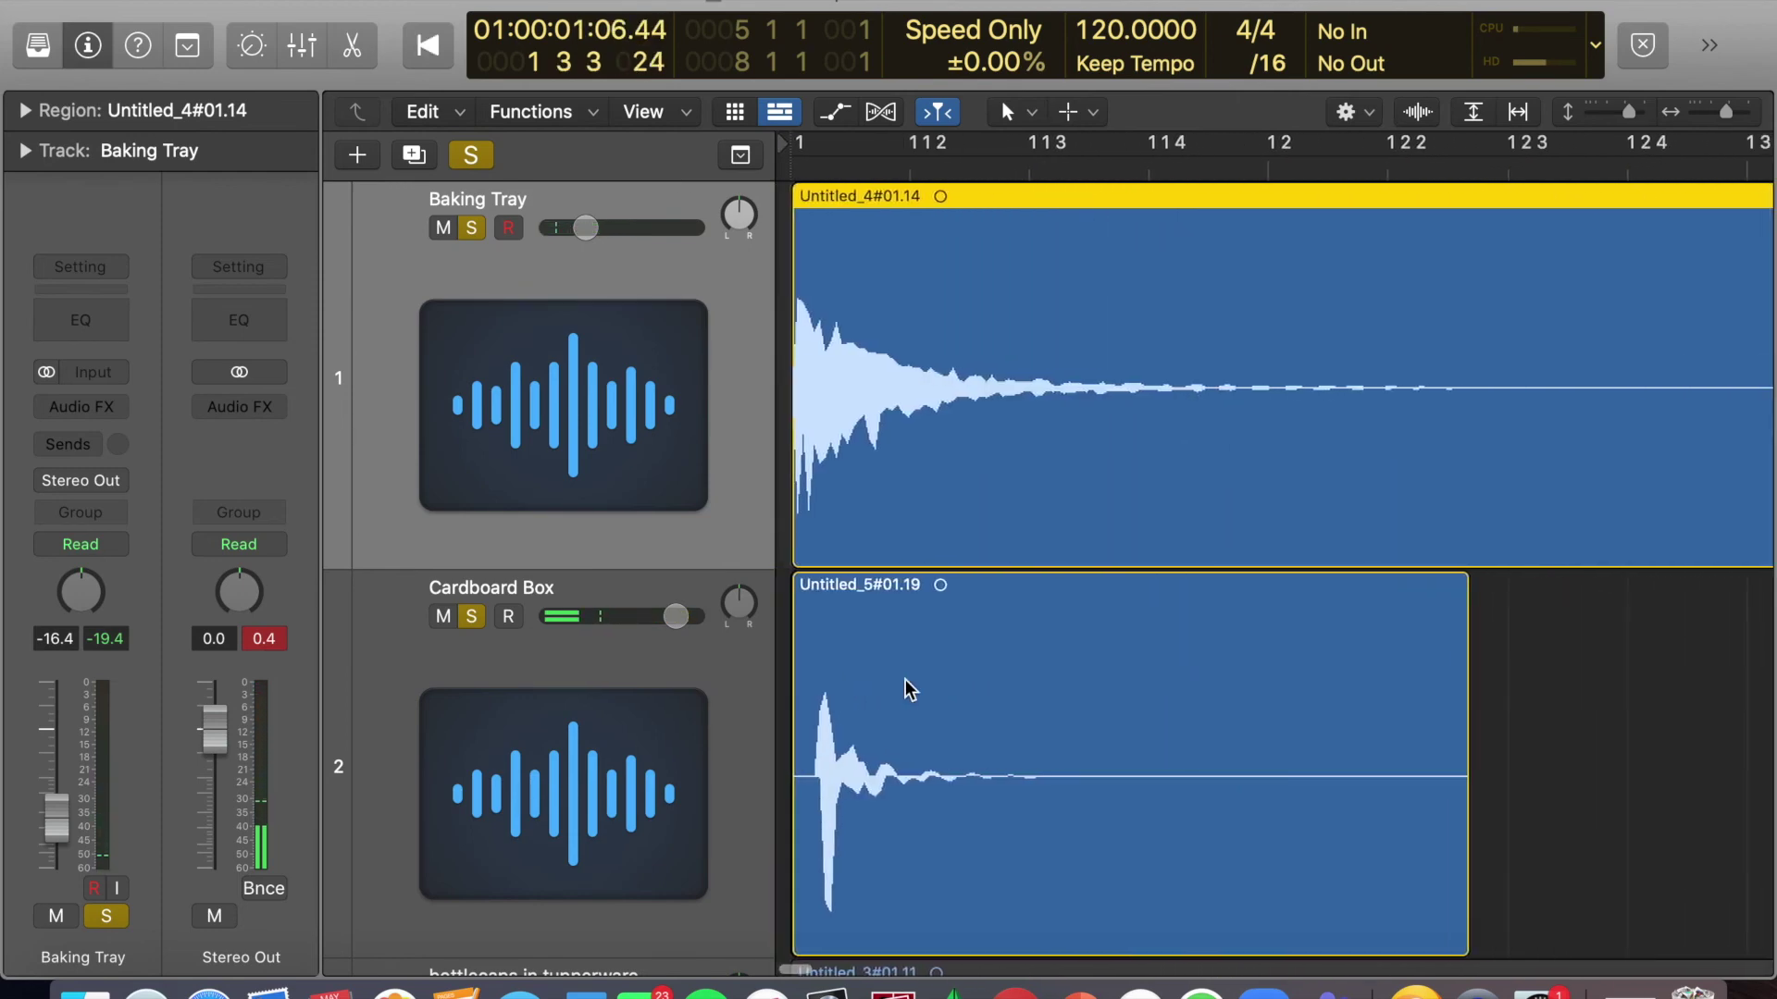
left_click_drag(1079, 166, 1062, 171)
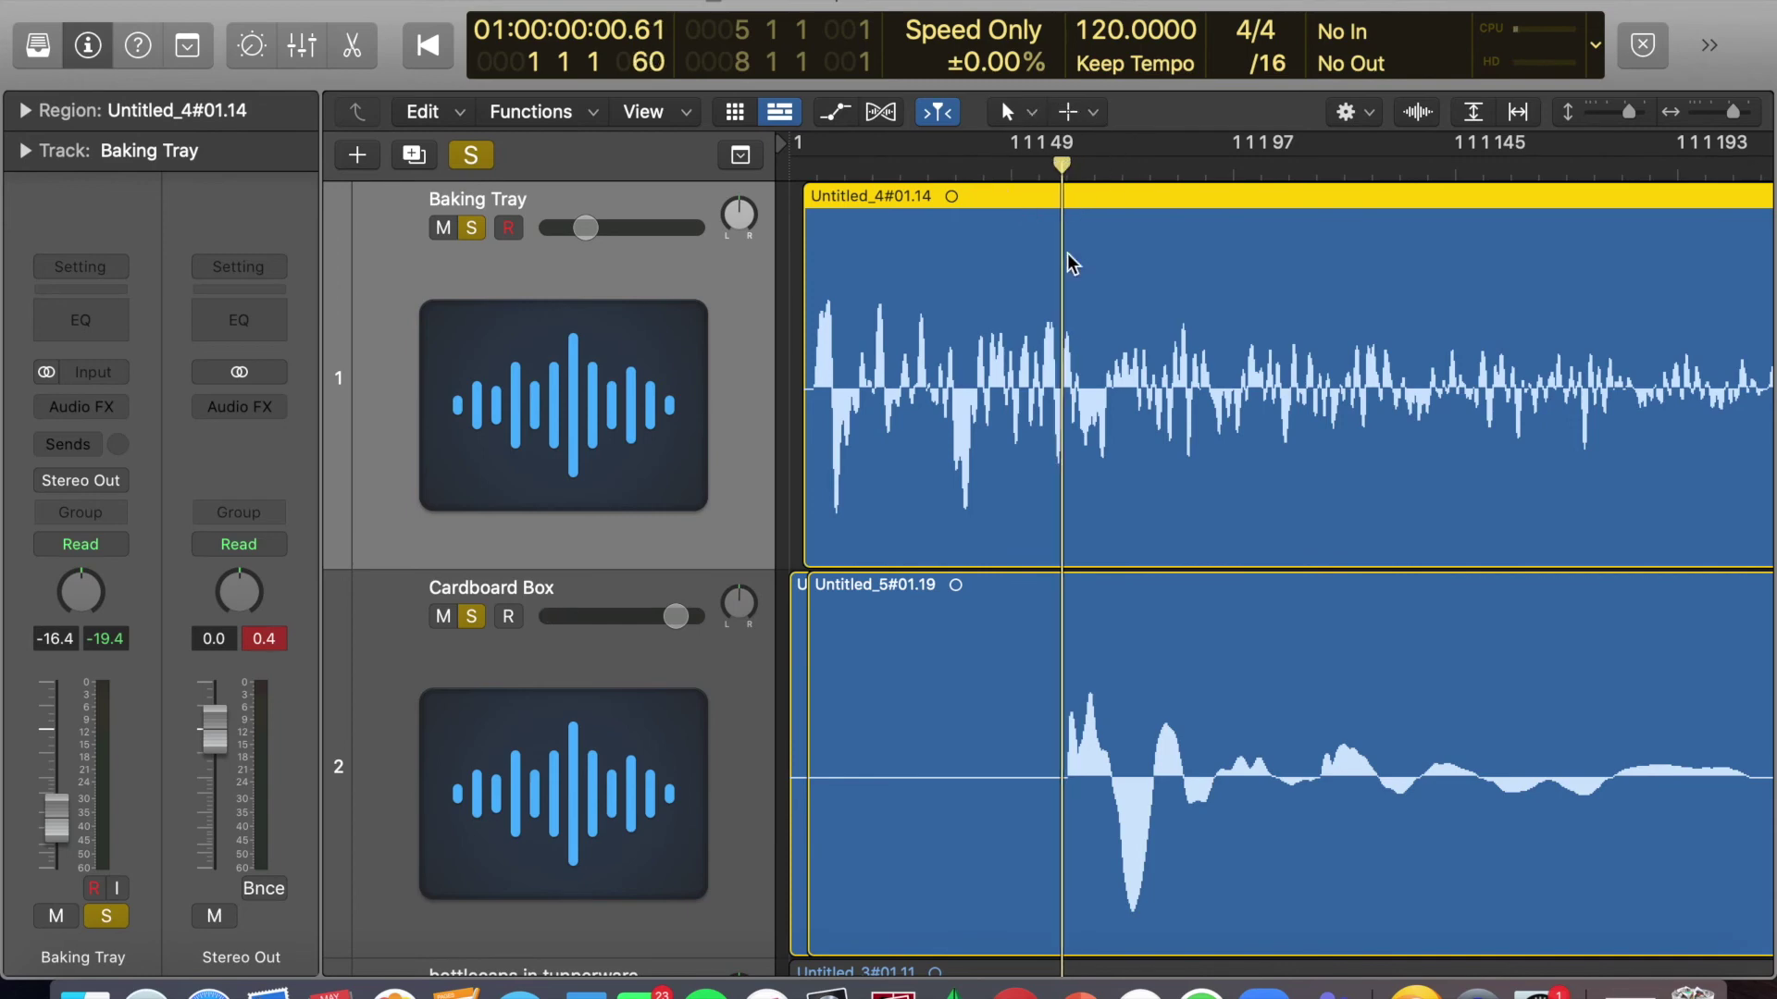
left_click(1059, 676)
left_click(983, 666)
key("Delete")
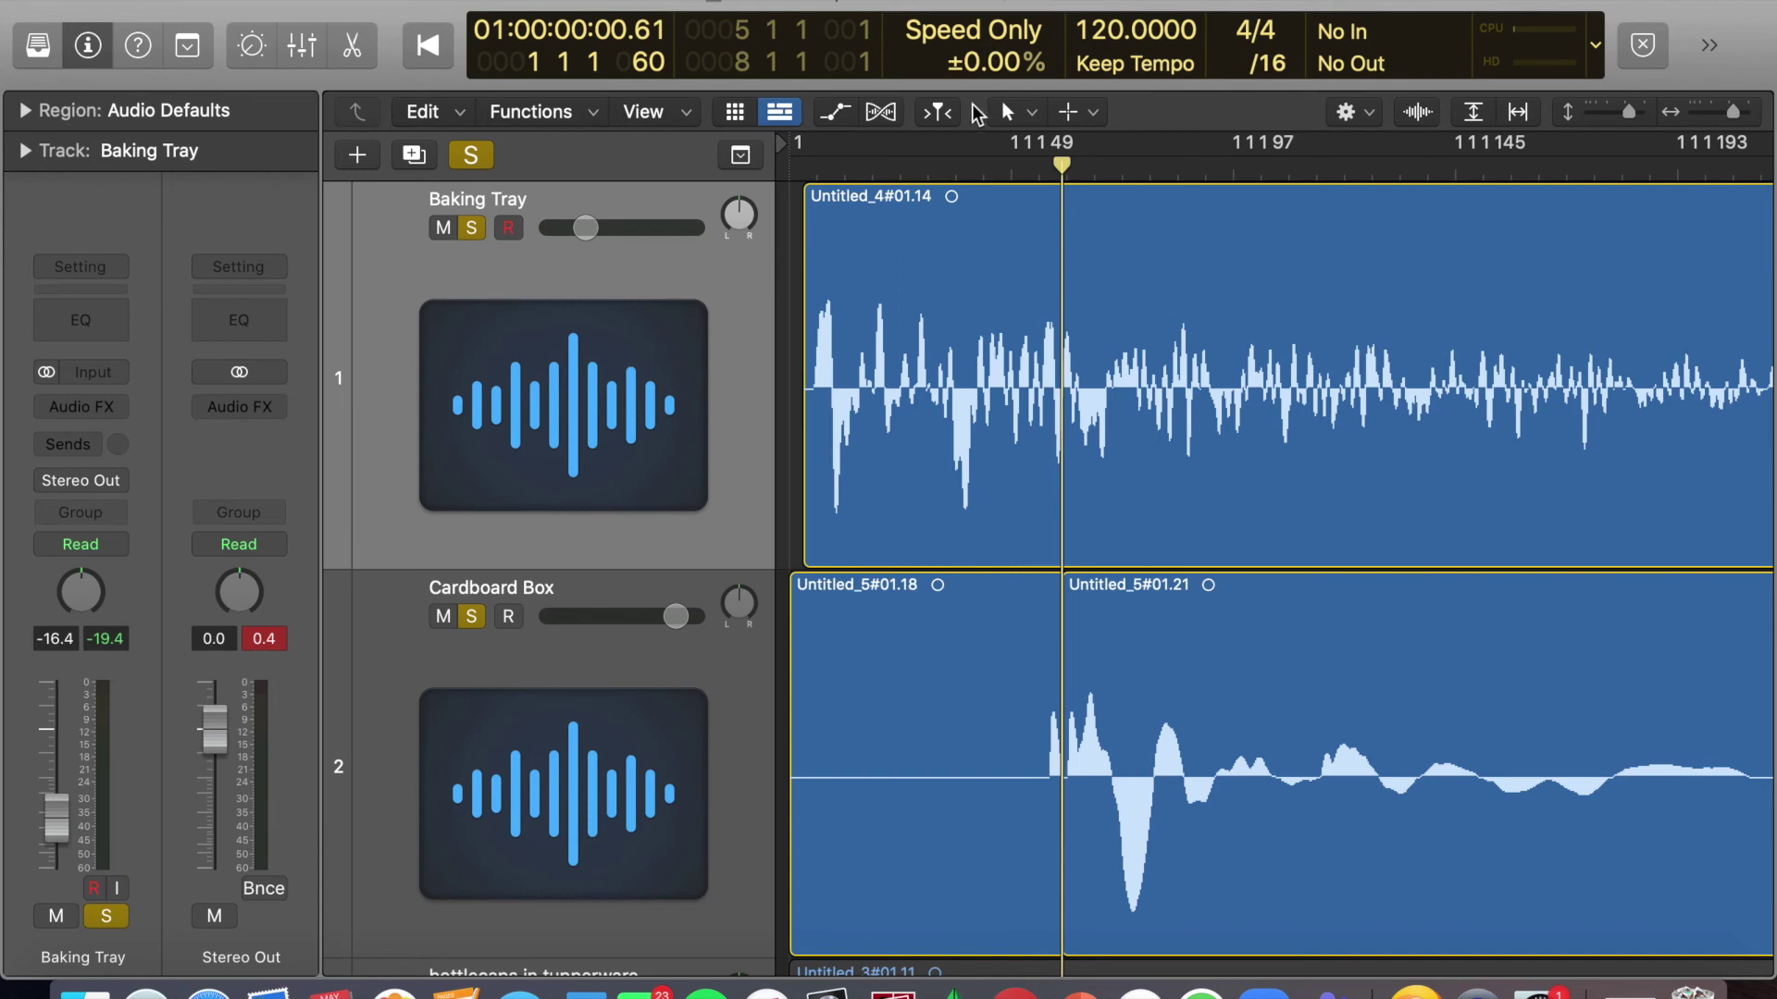
Undo the split and deletion in the Cardboard Box region.
left_click(963, 173)
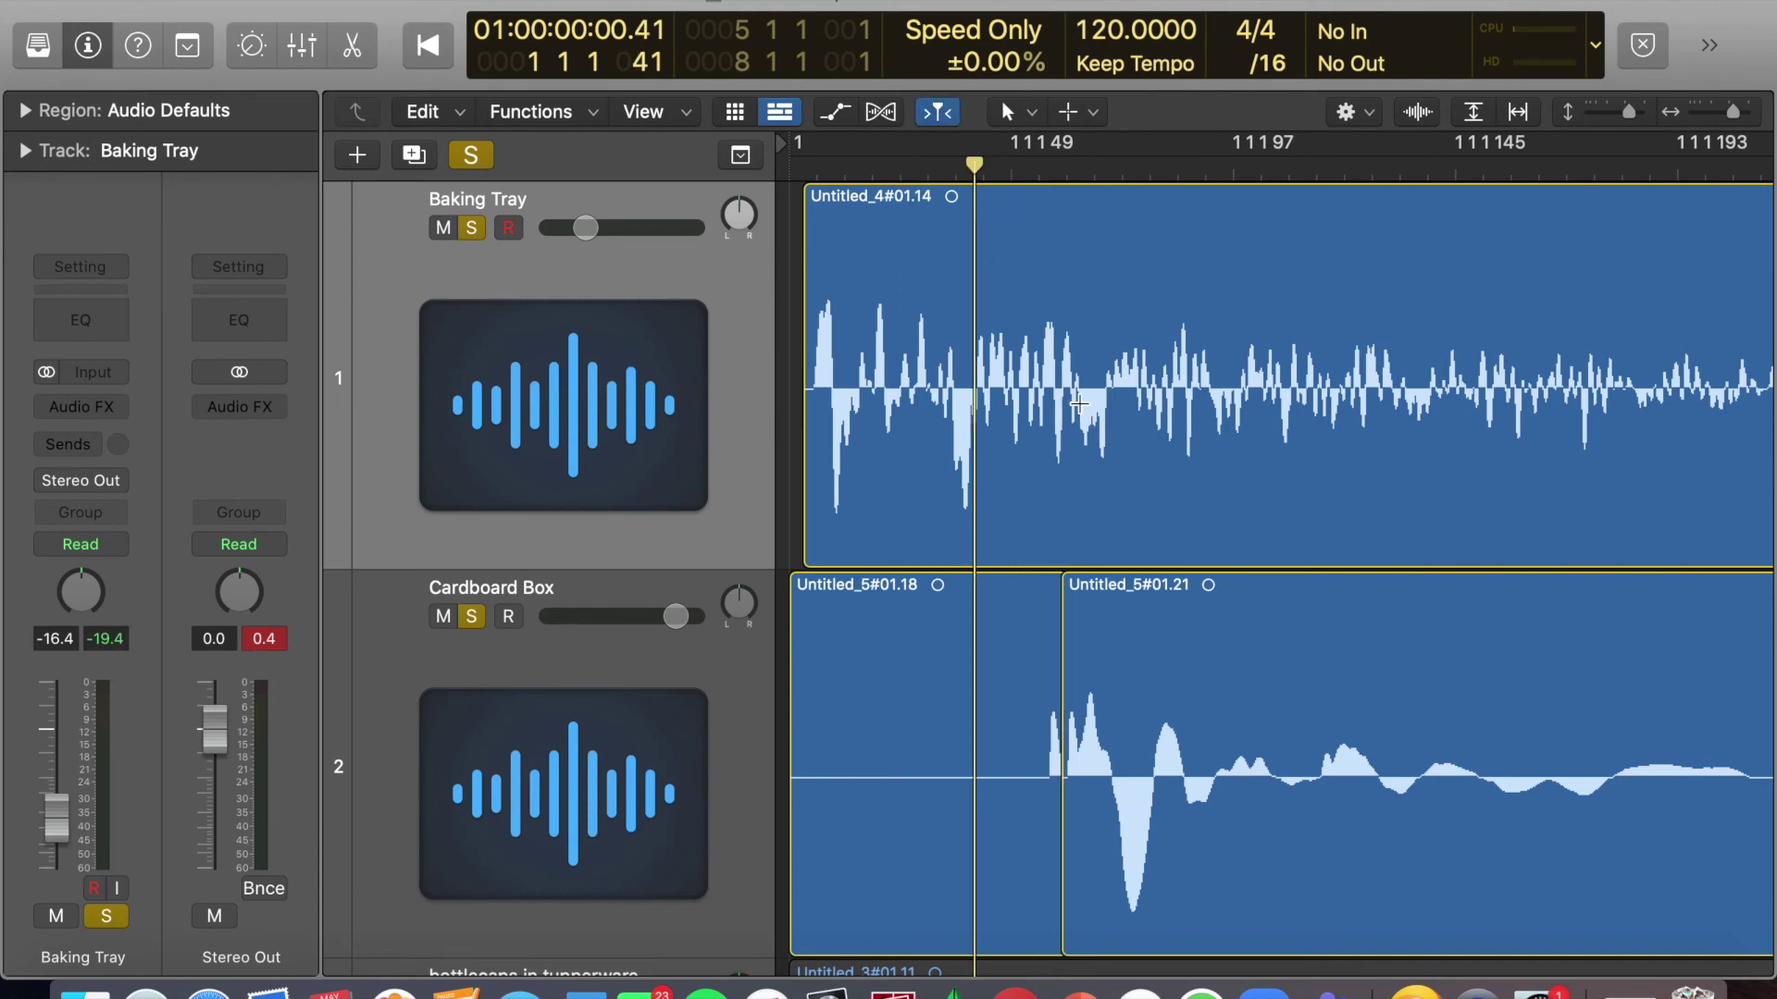
key("super+z")
key("super+z")
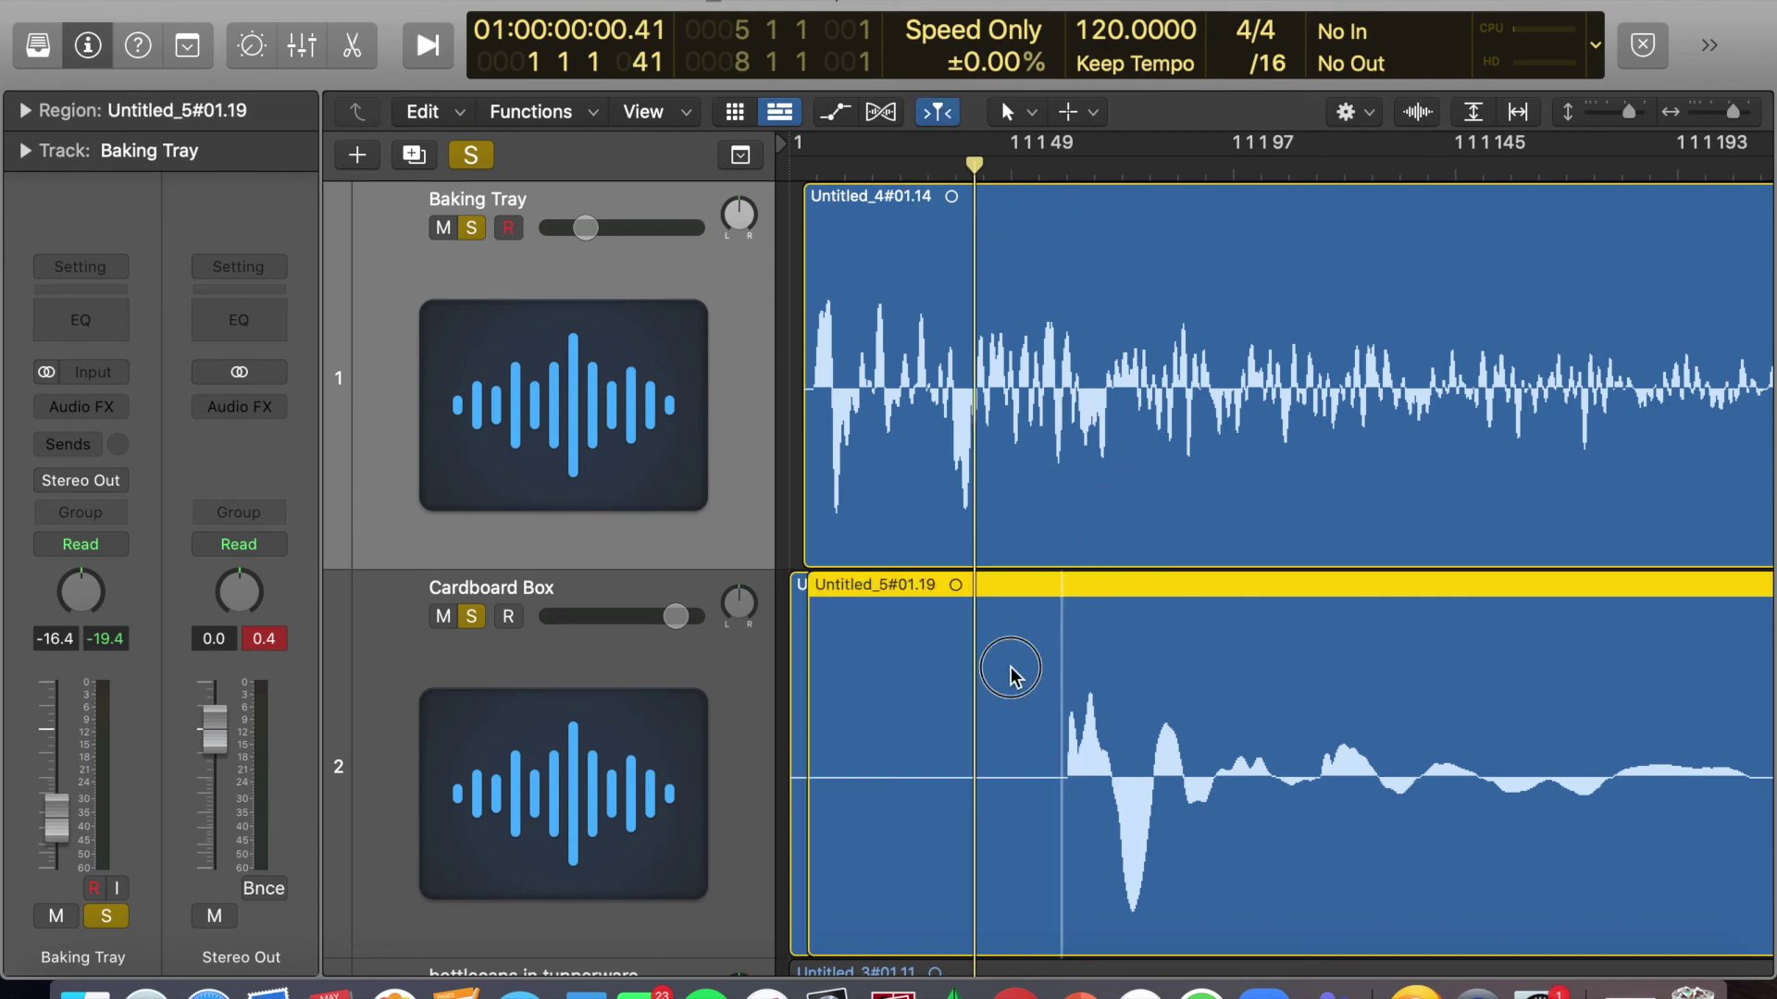
Split the Cardboard Box region right before its hit, at 1 1 1 59, and delete the silent lead-in.
left_click_drag(1049, 167, 1058, 171)
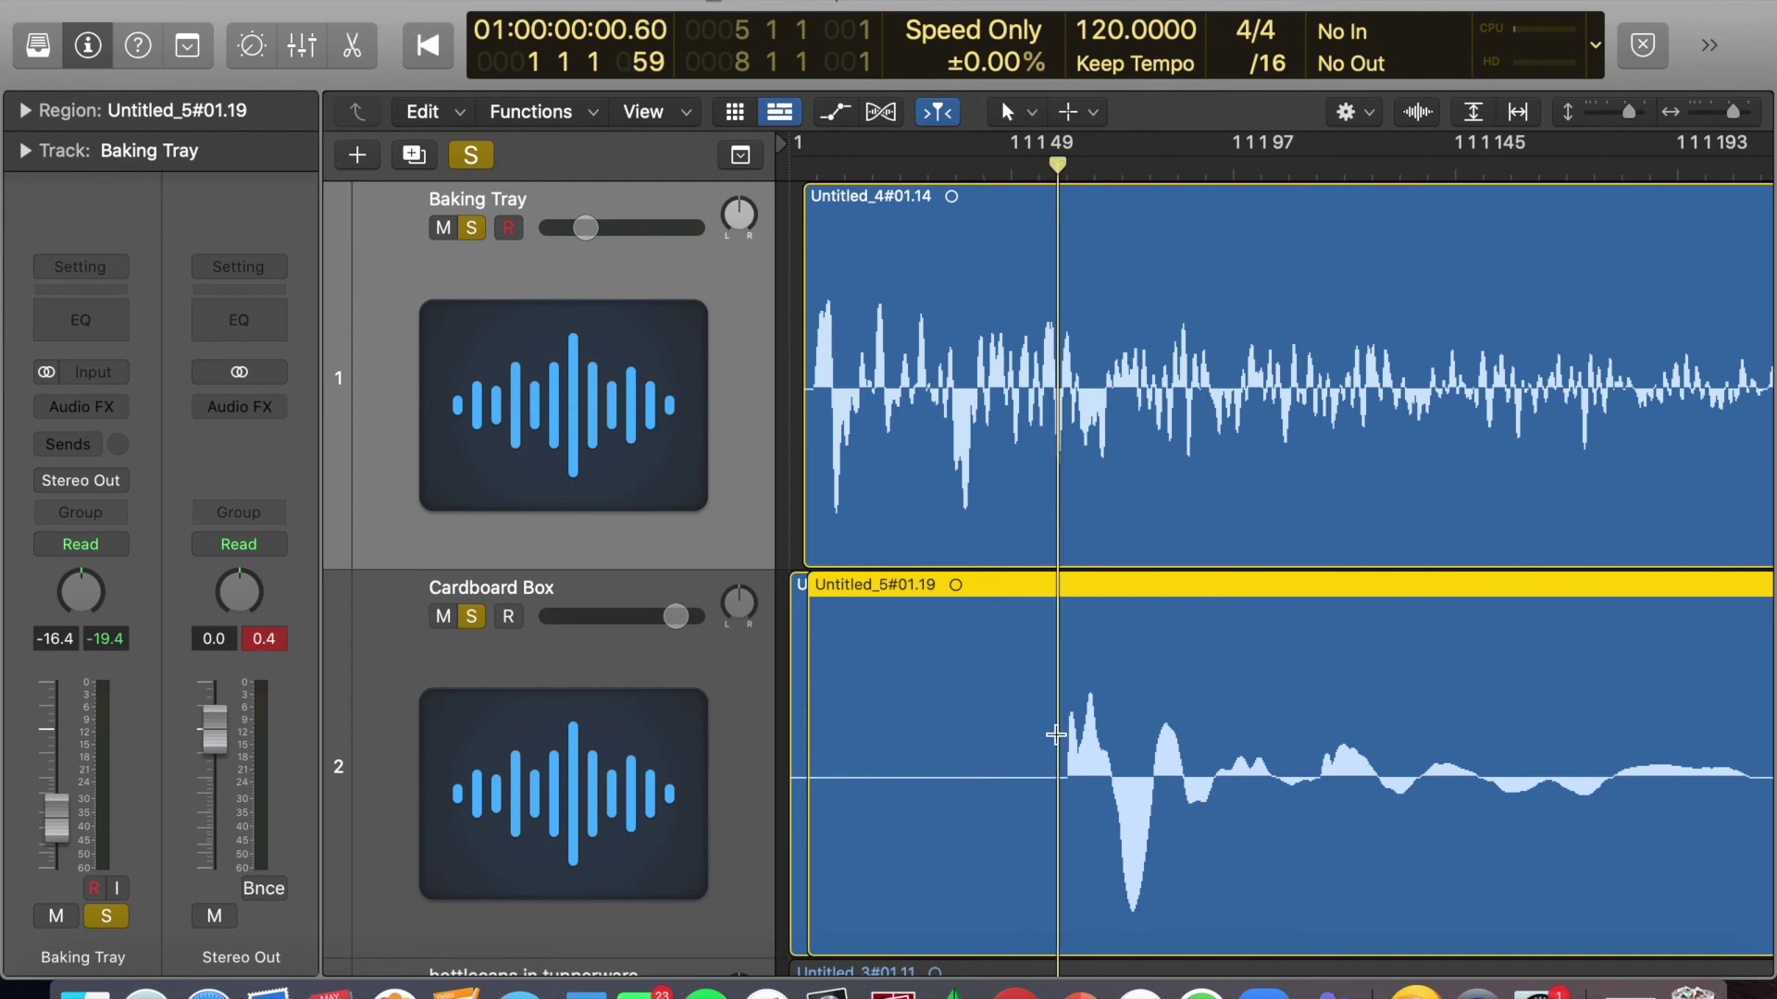
left_click(1056, 735)
left_click(888, 658)
key("Delete")
Move the trimmed Cardboard Box region and the Baking Tray region to the very start of bar 1.
left_click(1388, 651)
left_click_drag(1388, 651, 1070, 655)
left_click(1107, 301)
left_click_drag(1106, 300, 1039, 278)
Play the aligned Baking Tray and Cardboard Box layers together from the start.
key("Return")
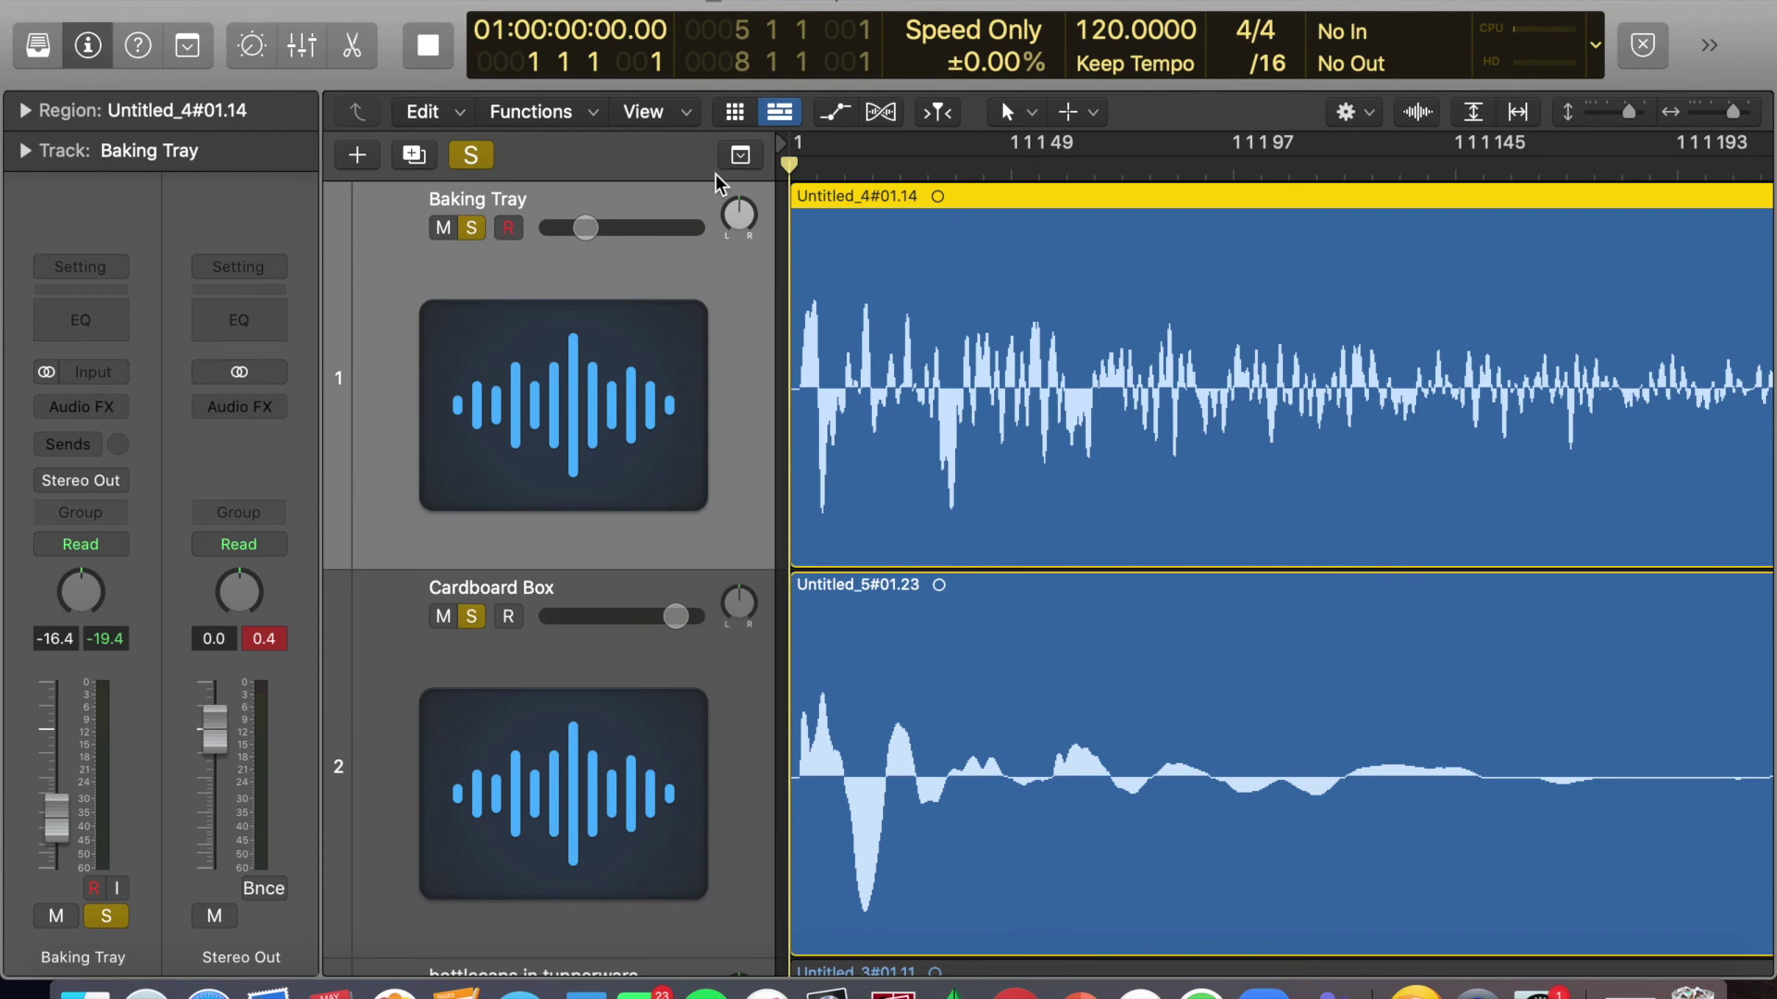
key("space")
key("space")
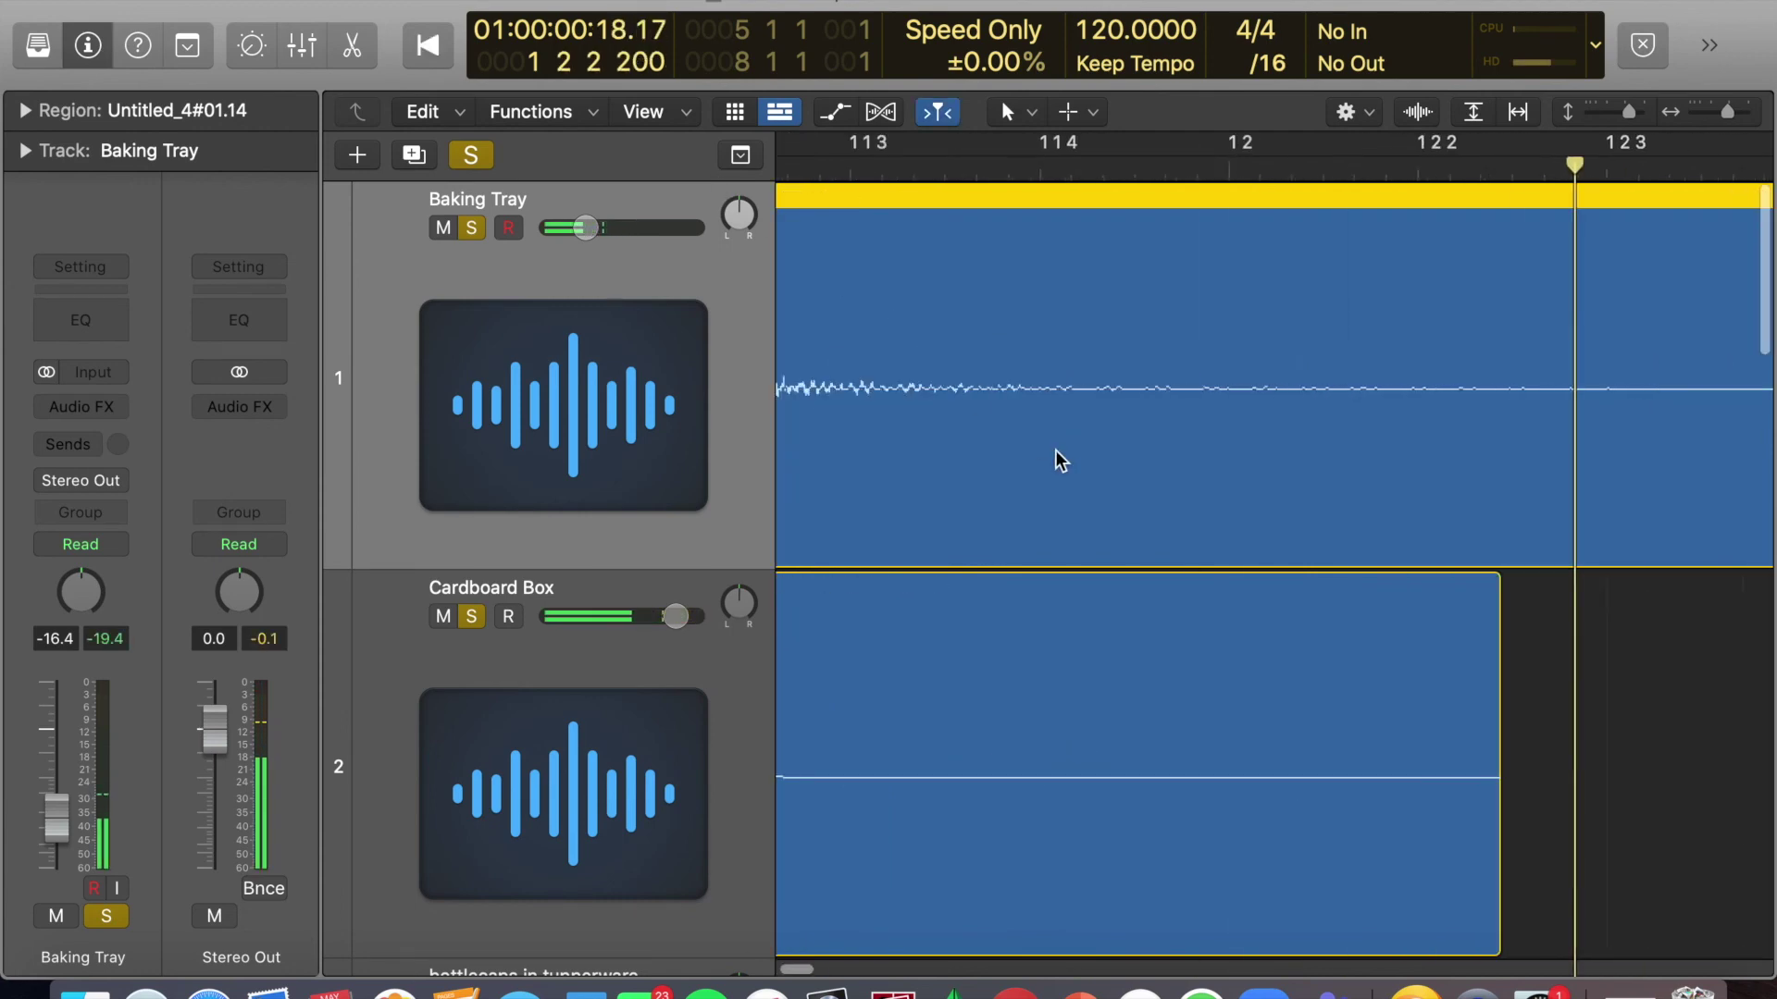
key("super+Left")
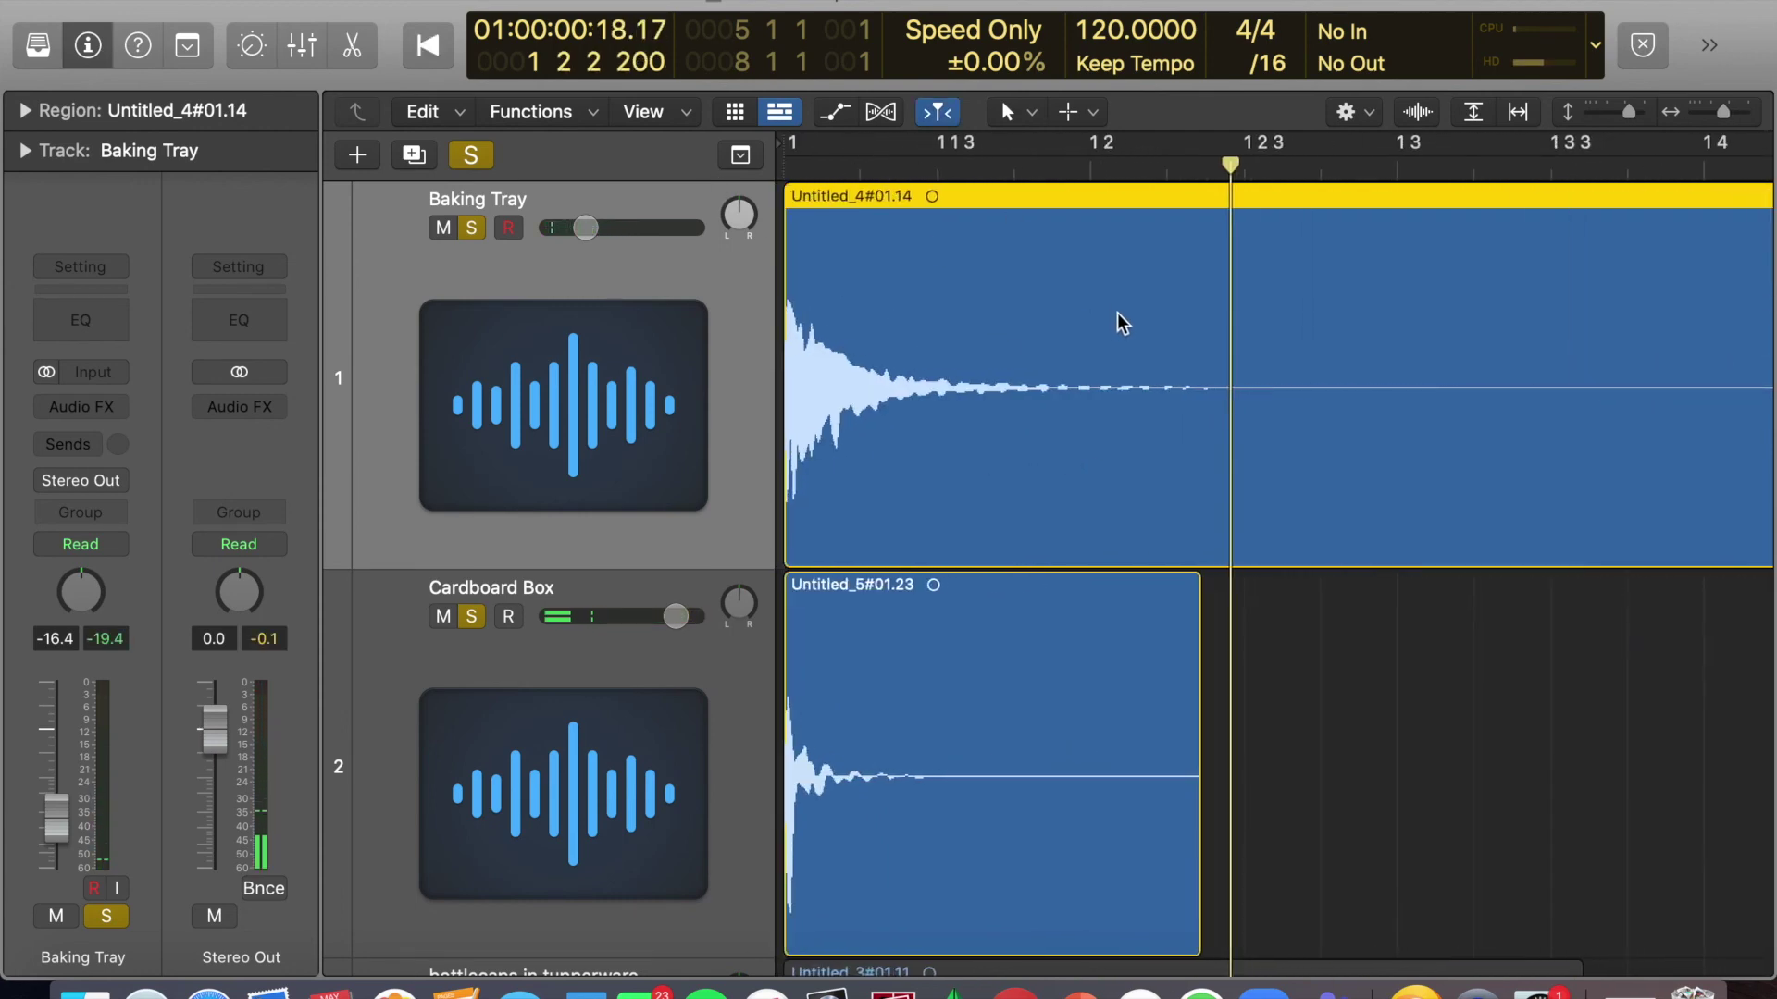
Split the Baking Tray region at 1 2 3 1, just after its decay, and delete the silent tail.
key("super+Left")
key("space")
left_click_drag(1104, 168, 1037, 176)
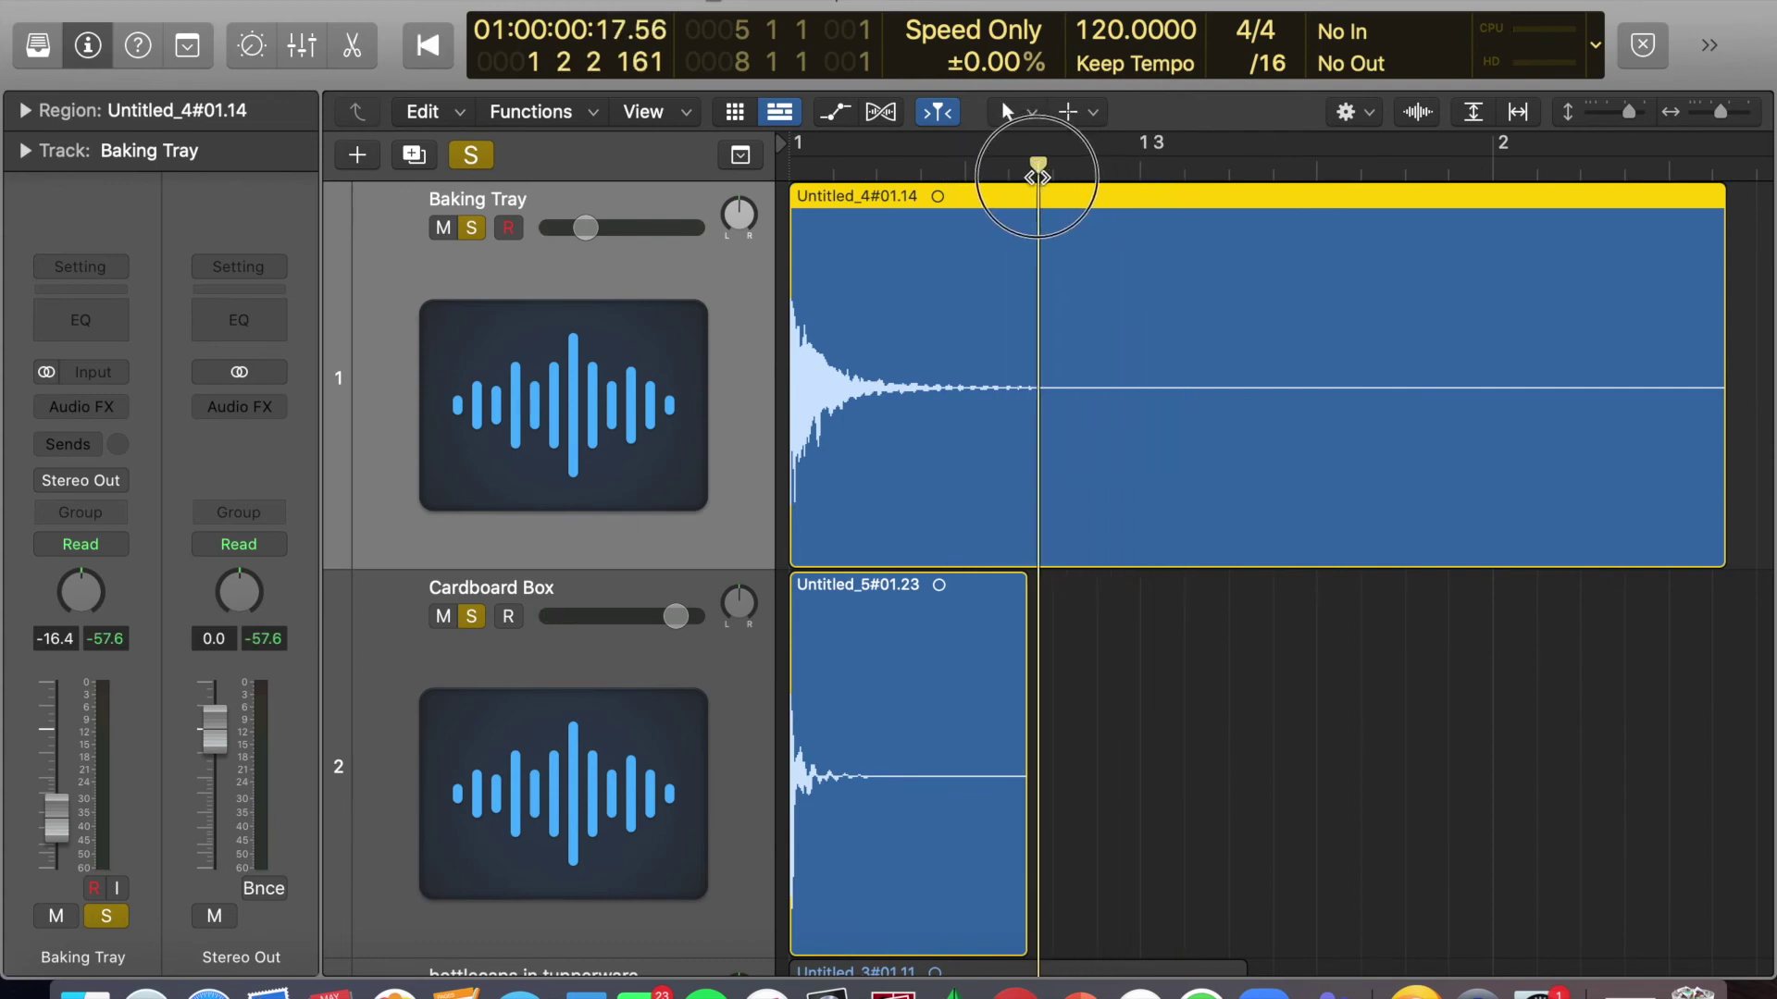
left_click(1043, 175)
left_click(1052, 347)
key("Delete")
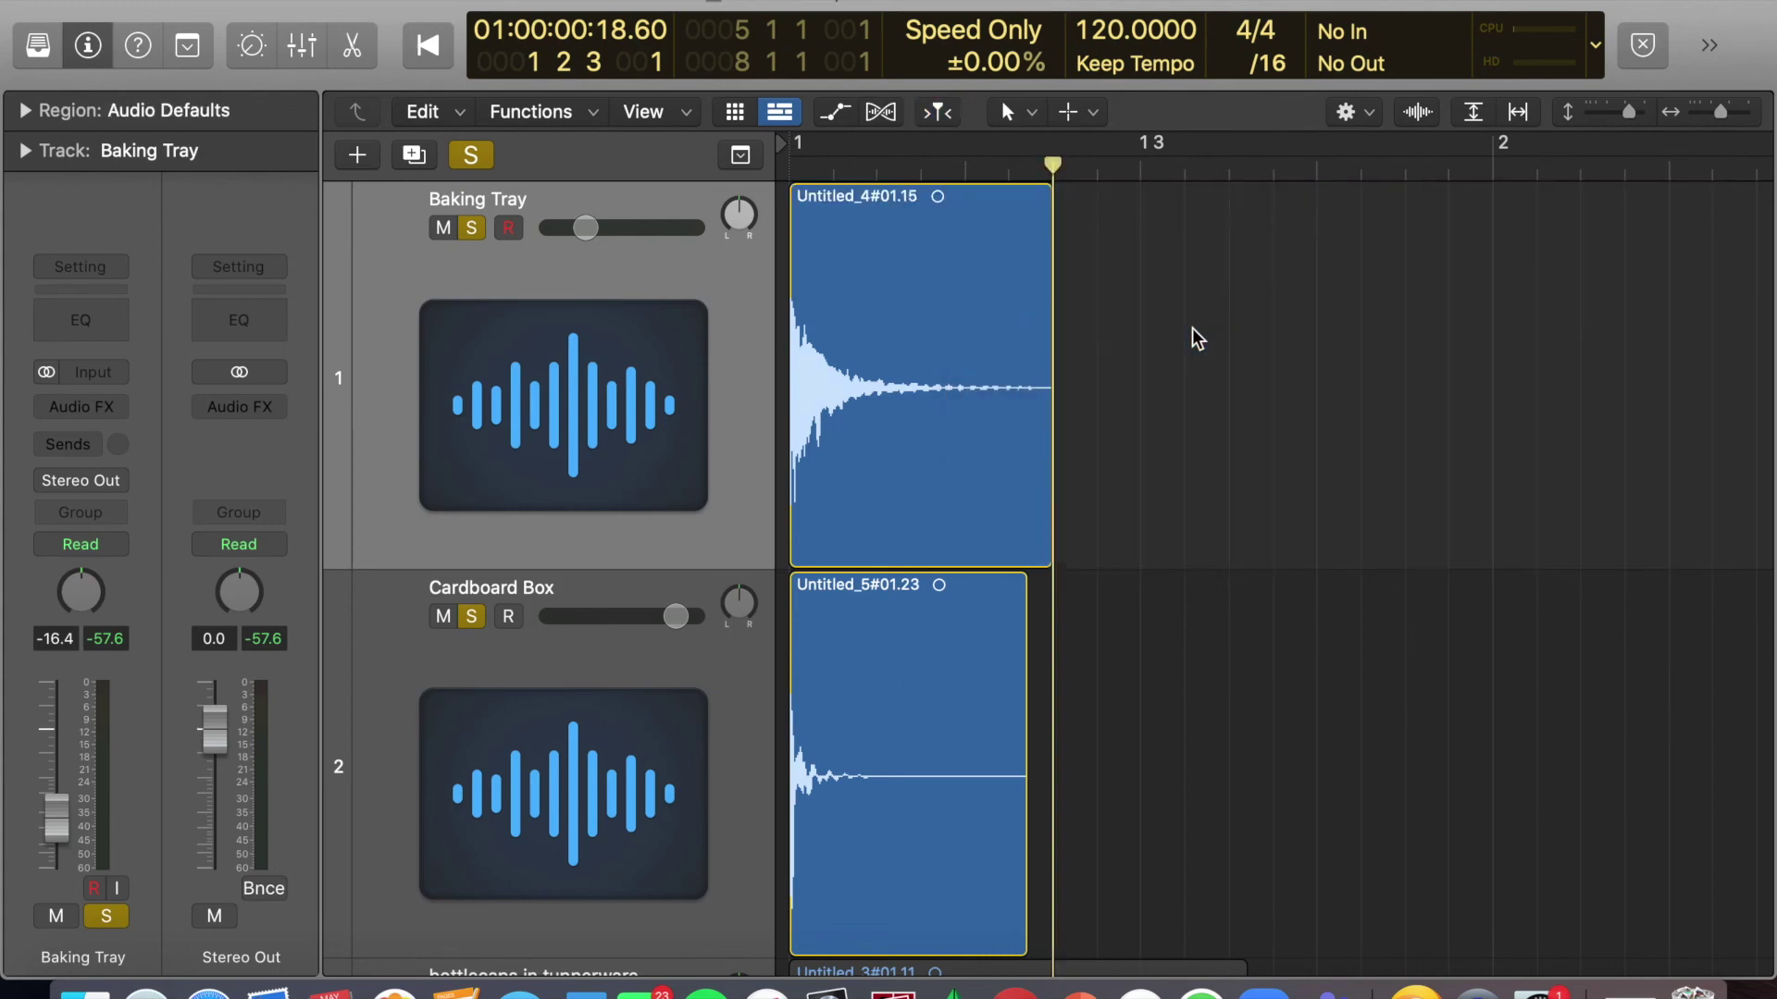
Play the trimmed Baking Tray and Cardboard Box layers together from the start of bar 1.
key("Return")
key("space")
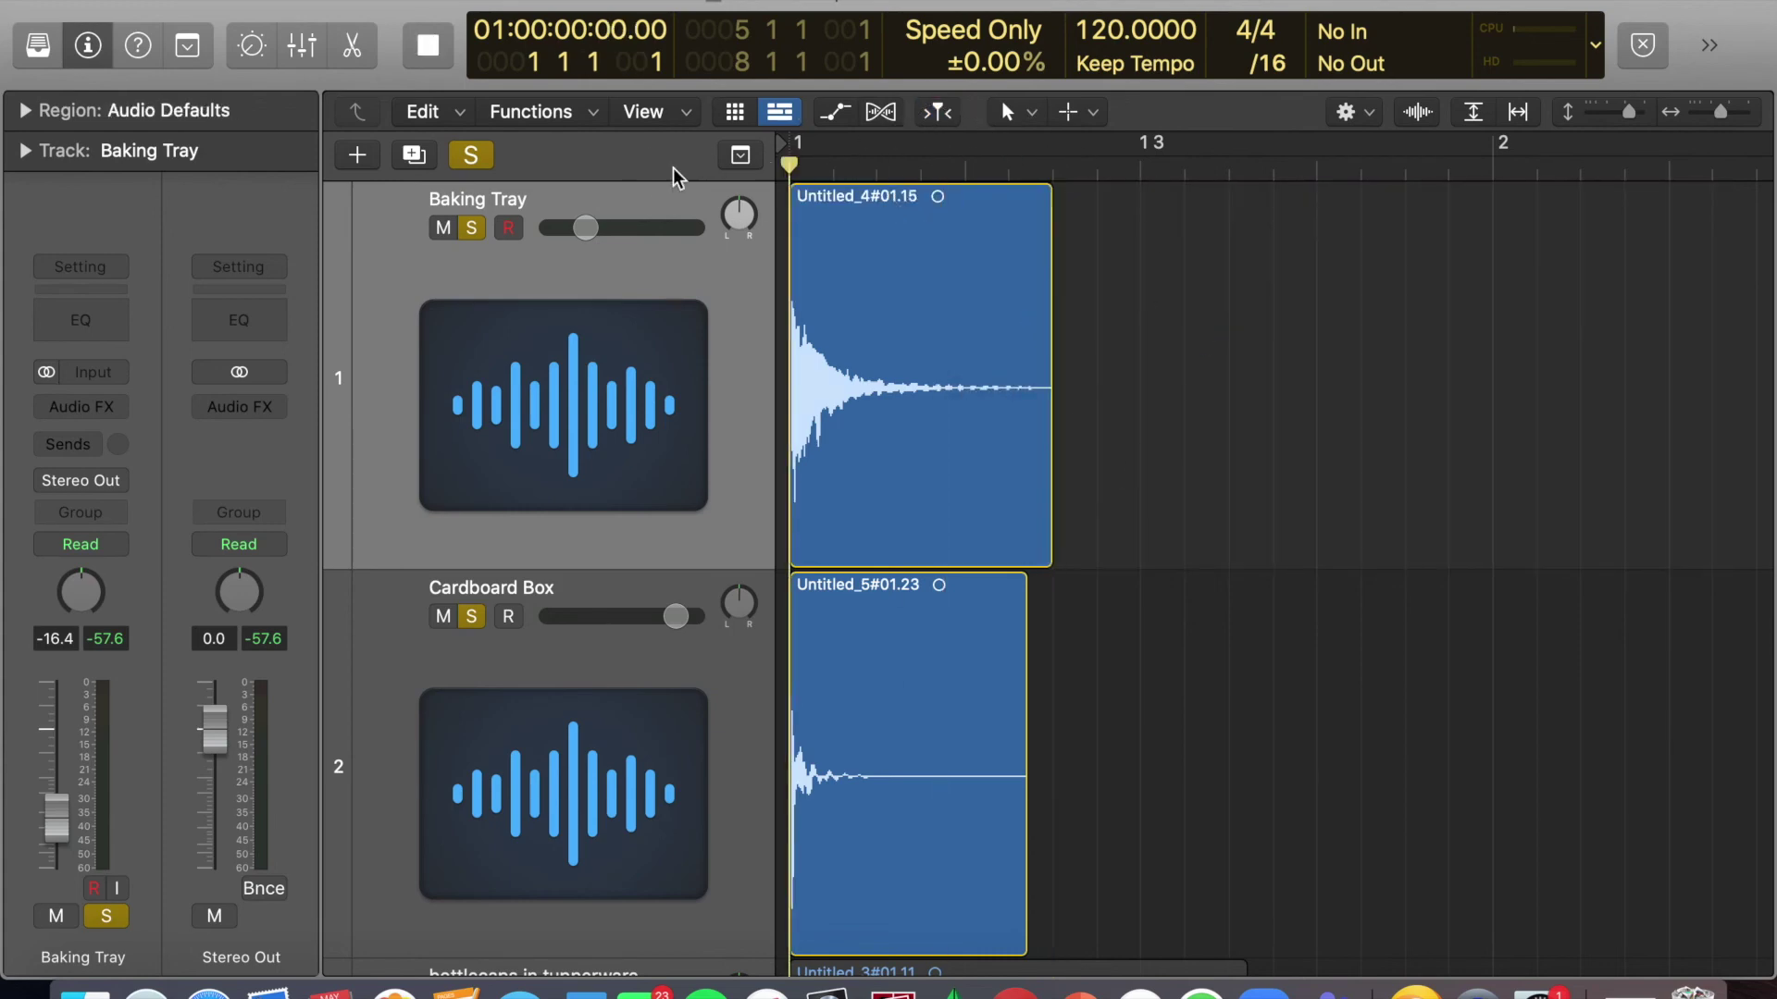
left_click_drag(1293, 290, 939, 825)
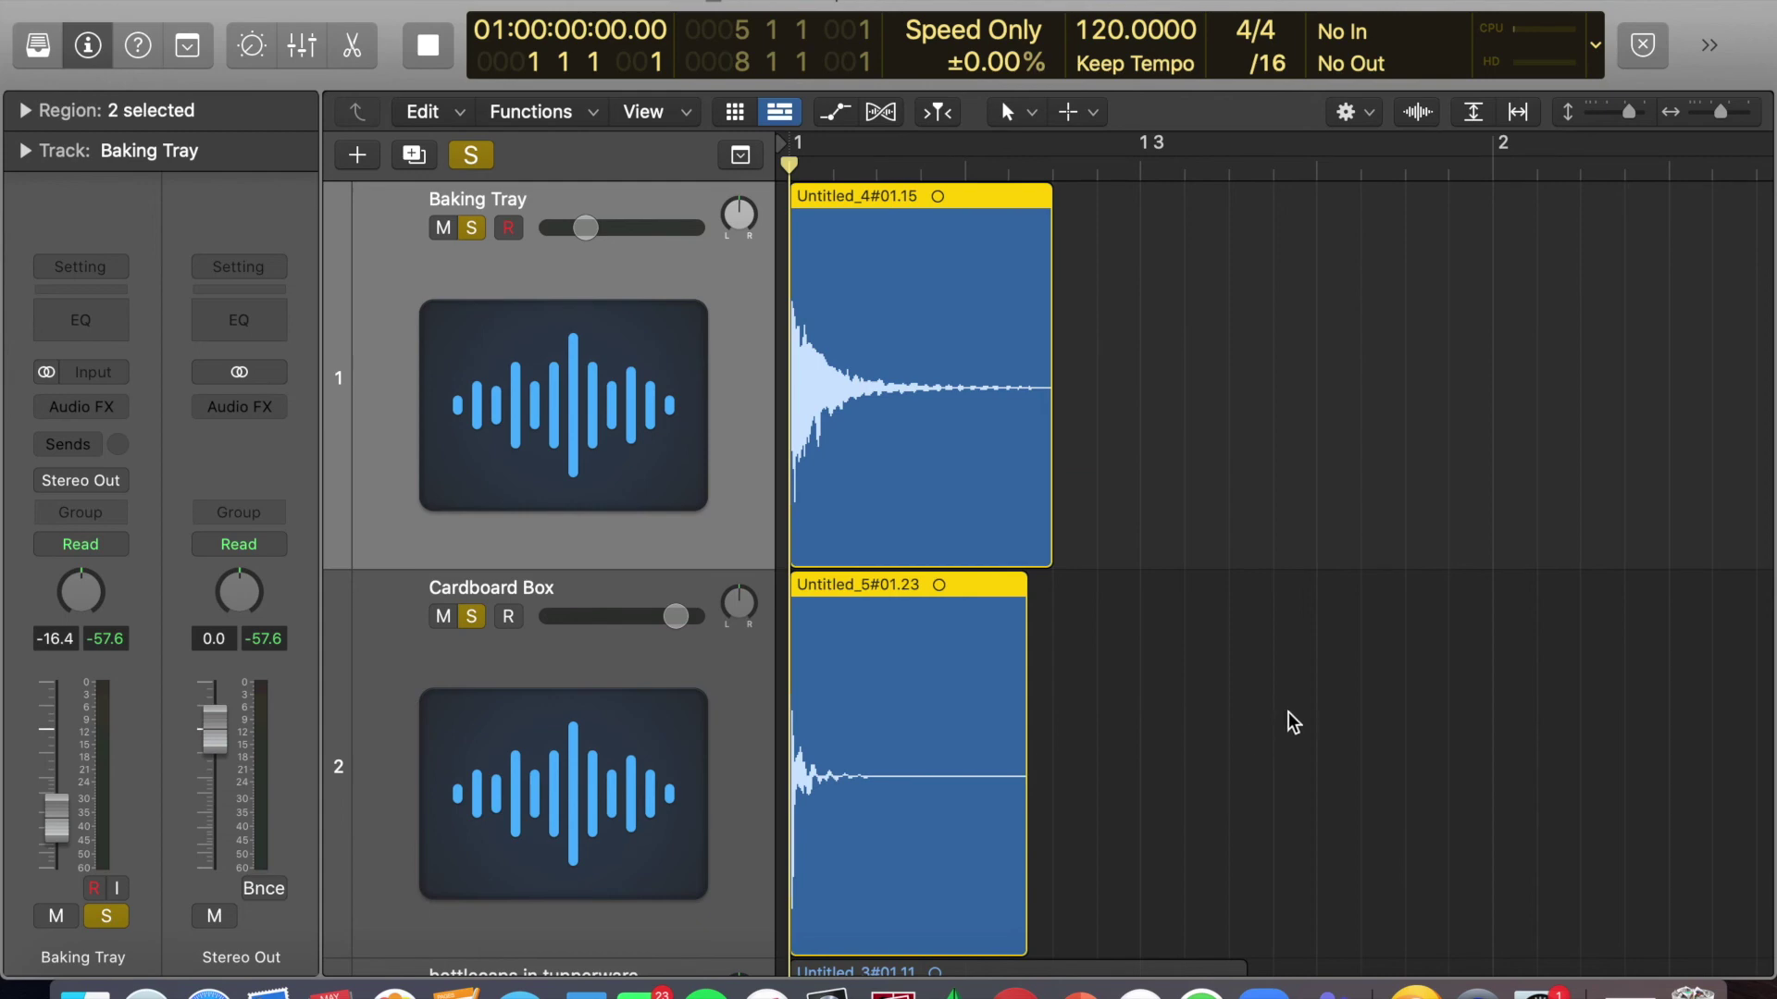
left_click(1279, 553)
scroll(675, 429, "up", 2)
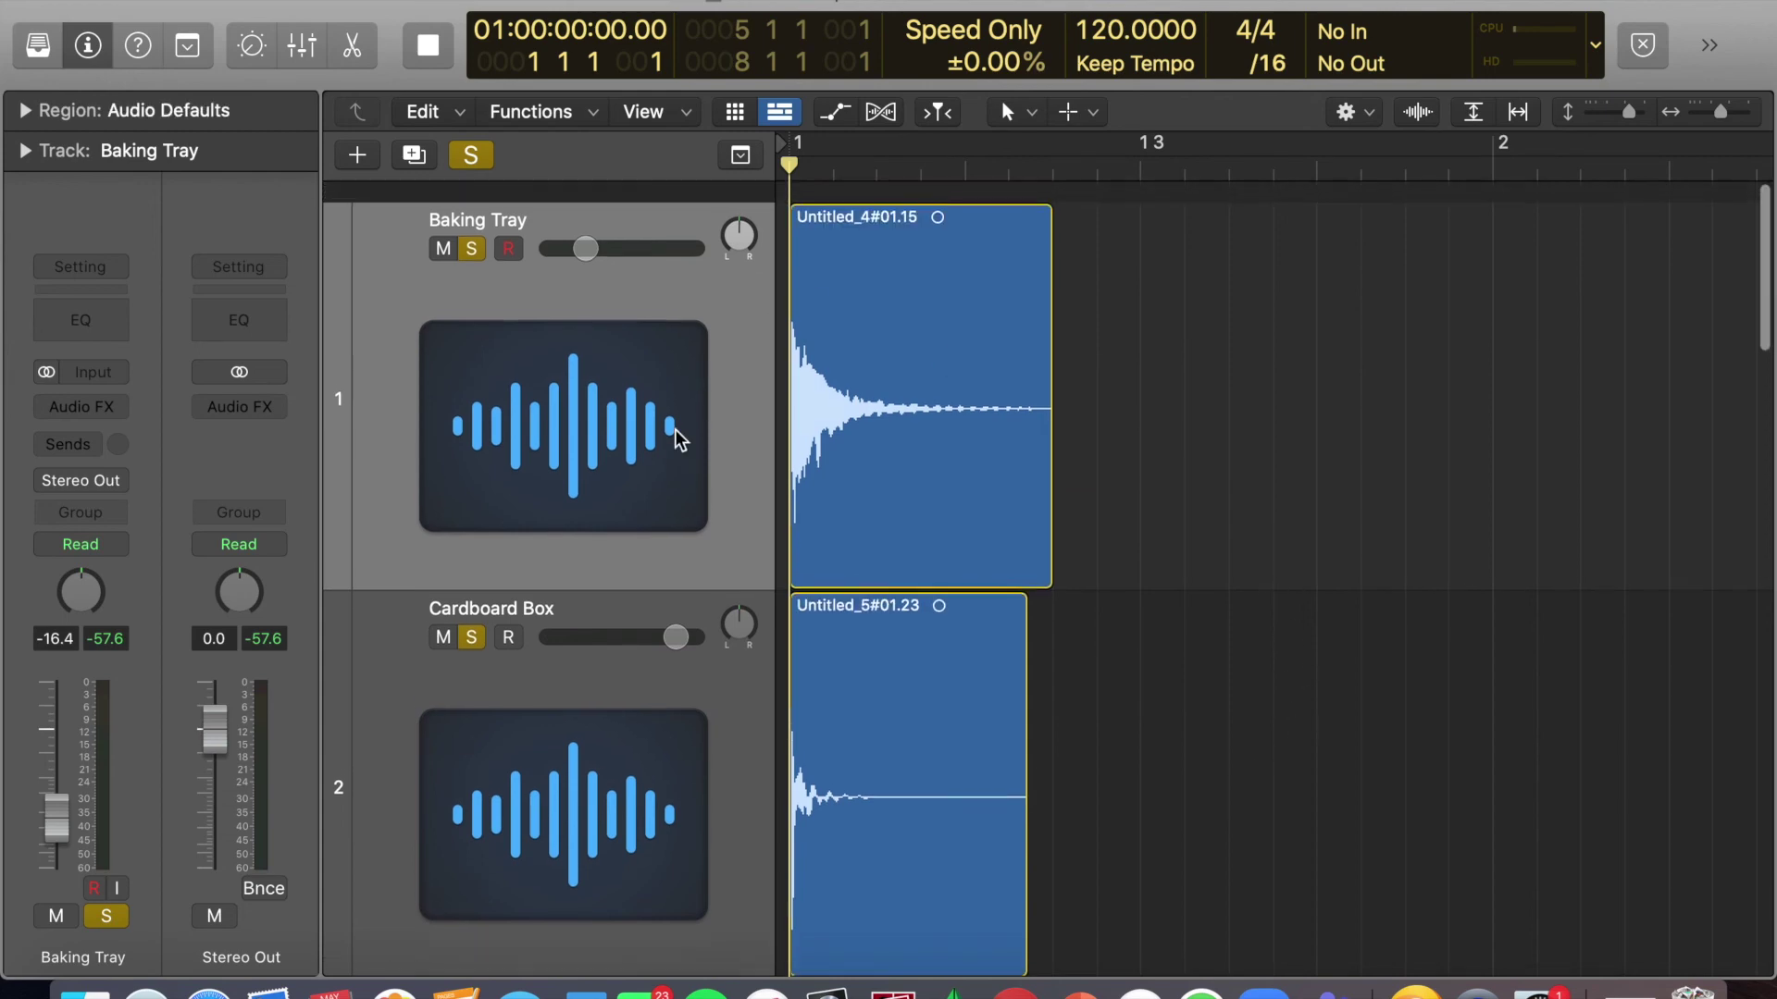
Insert a Match EQ on the Baking Tray track and show its EQ Curve view.
left_click(577, 196)
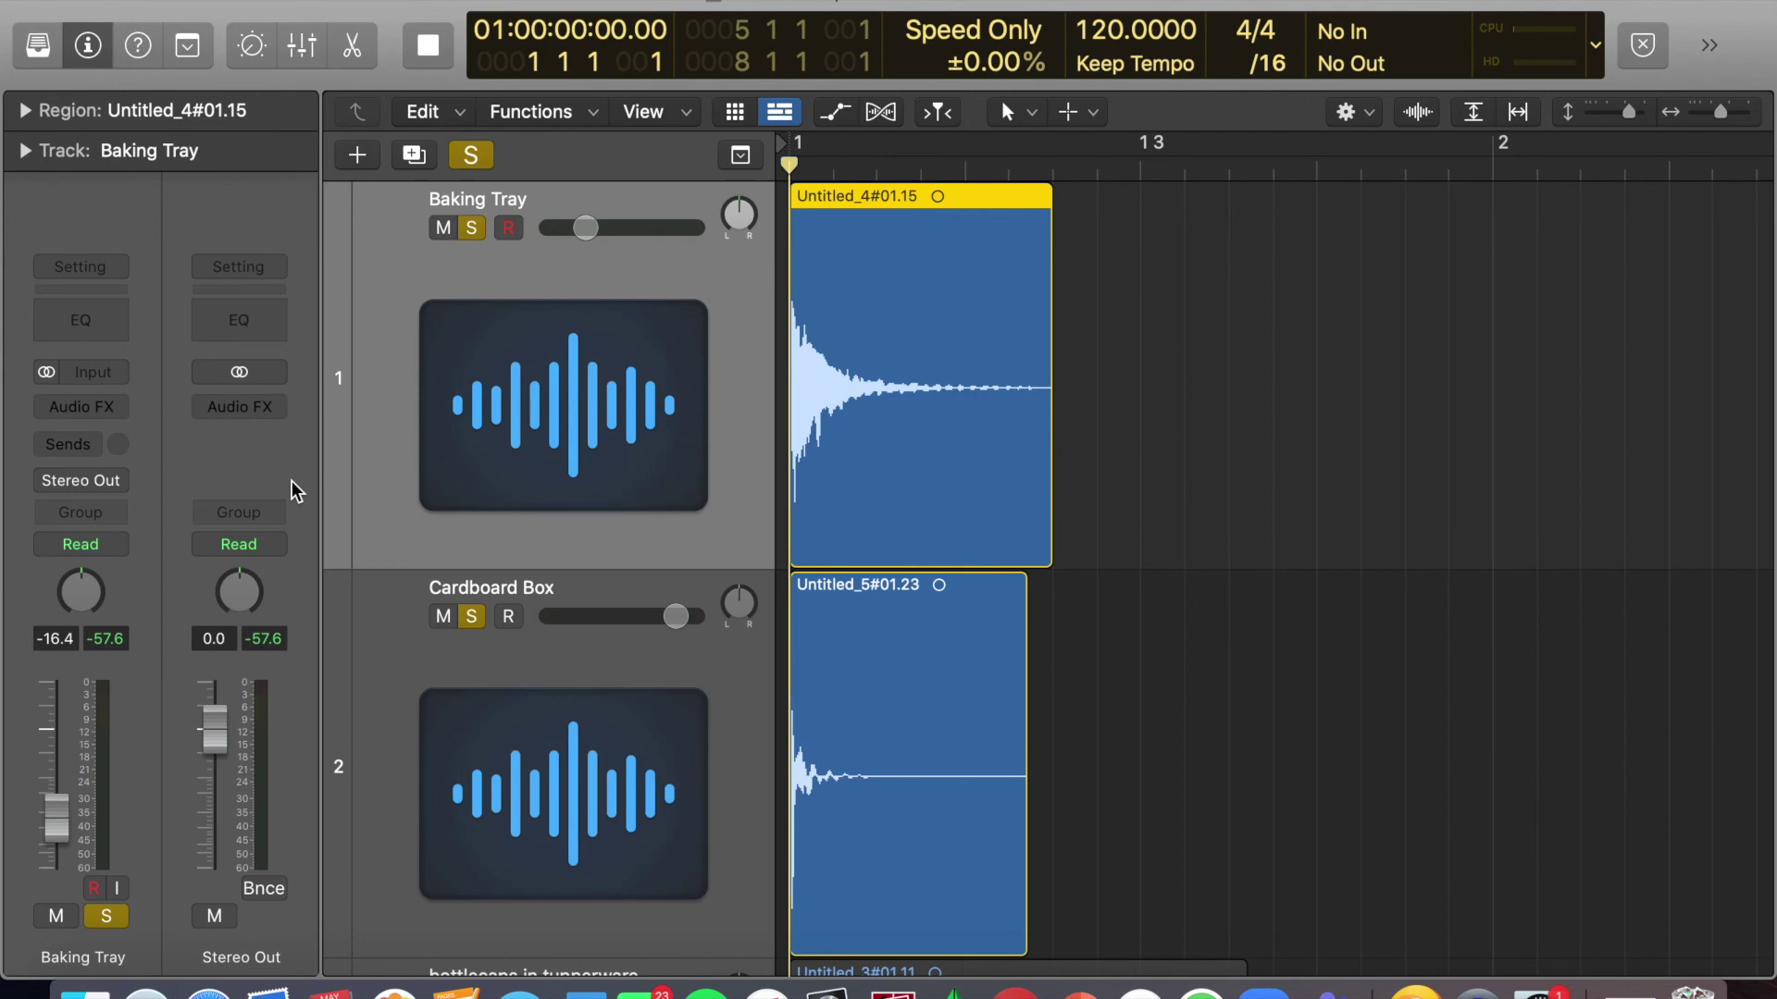
left_click(91, 409)
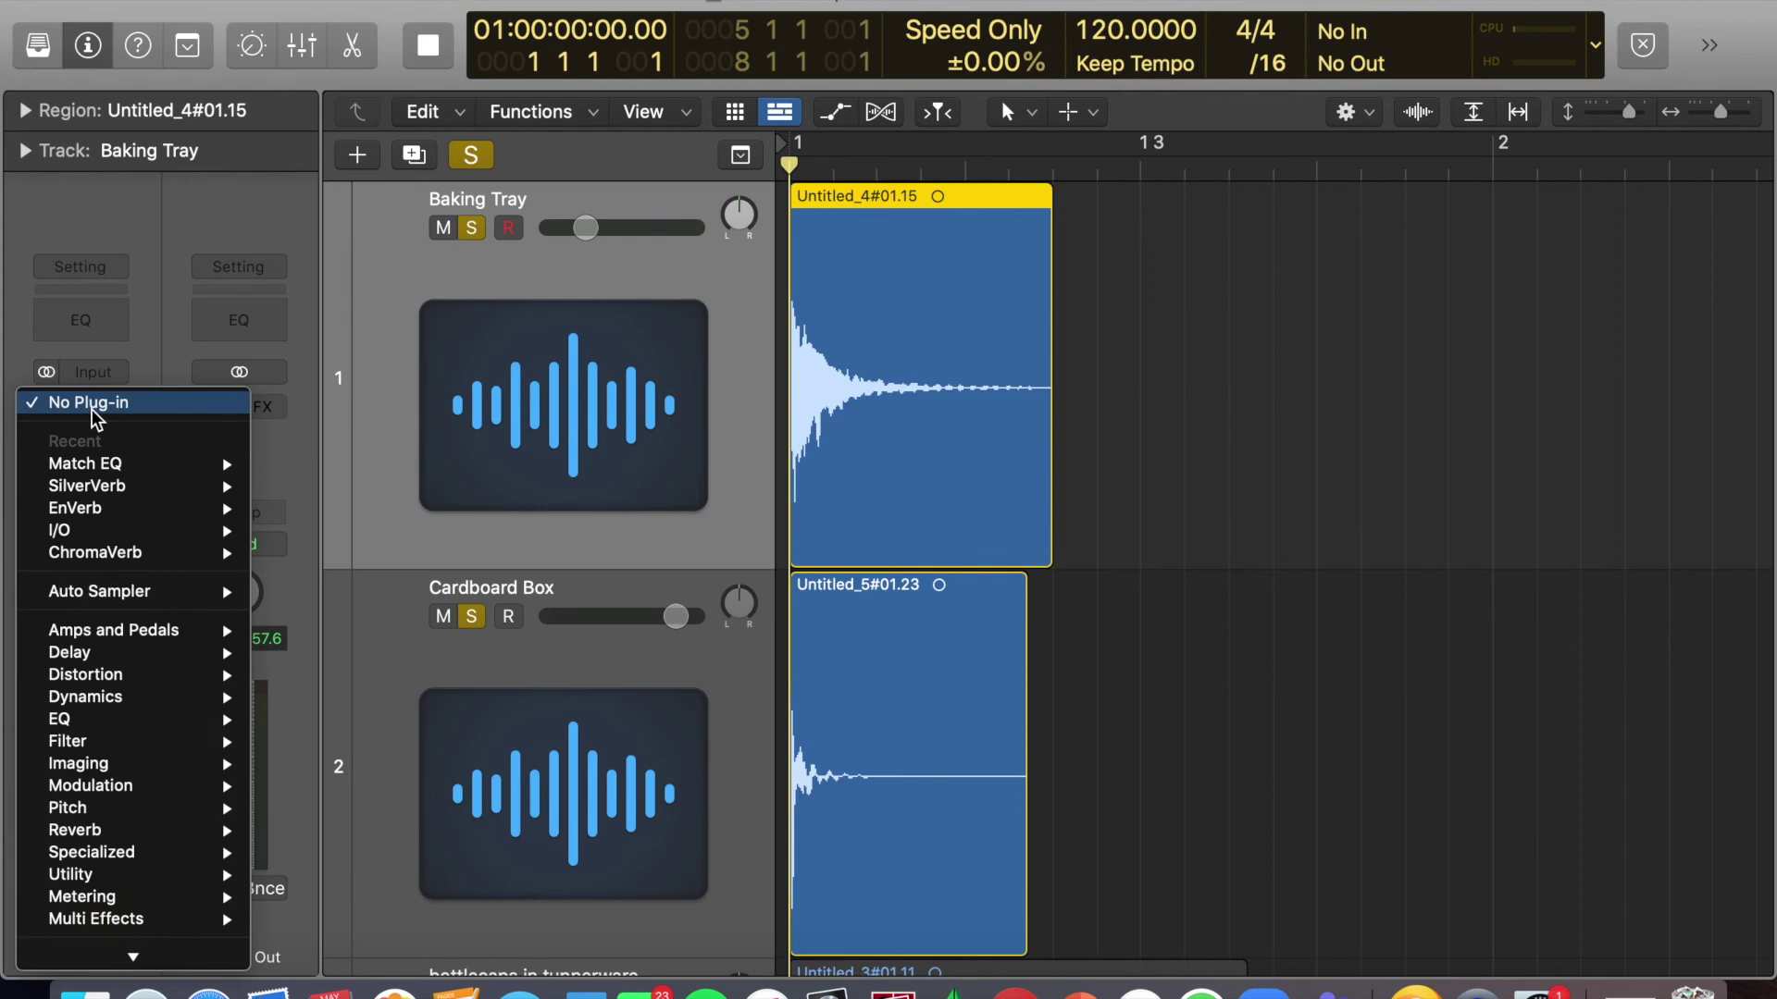
left_click(111, 465)
left_click_drag(1073, 330, 677, 159)
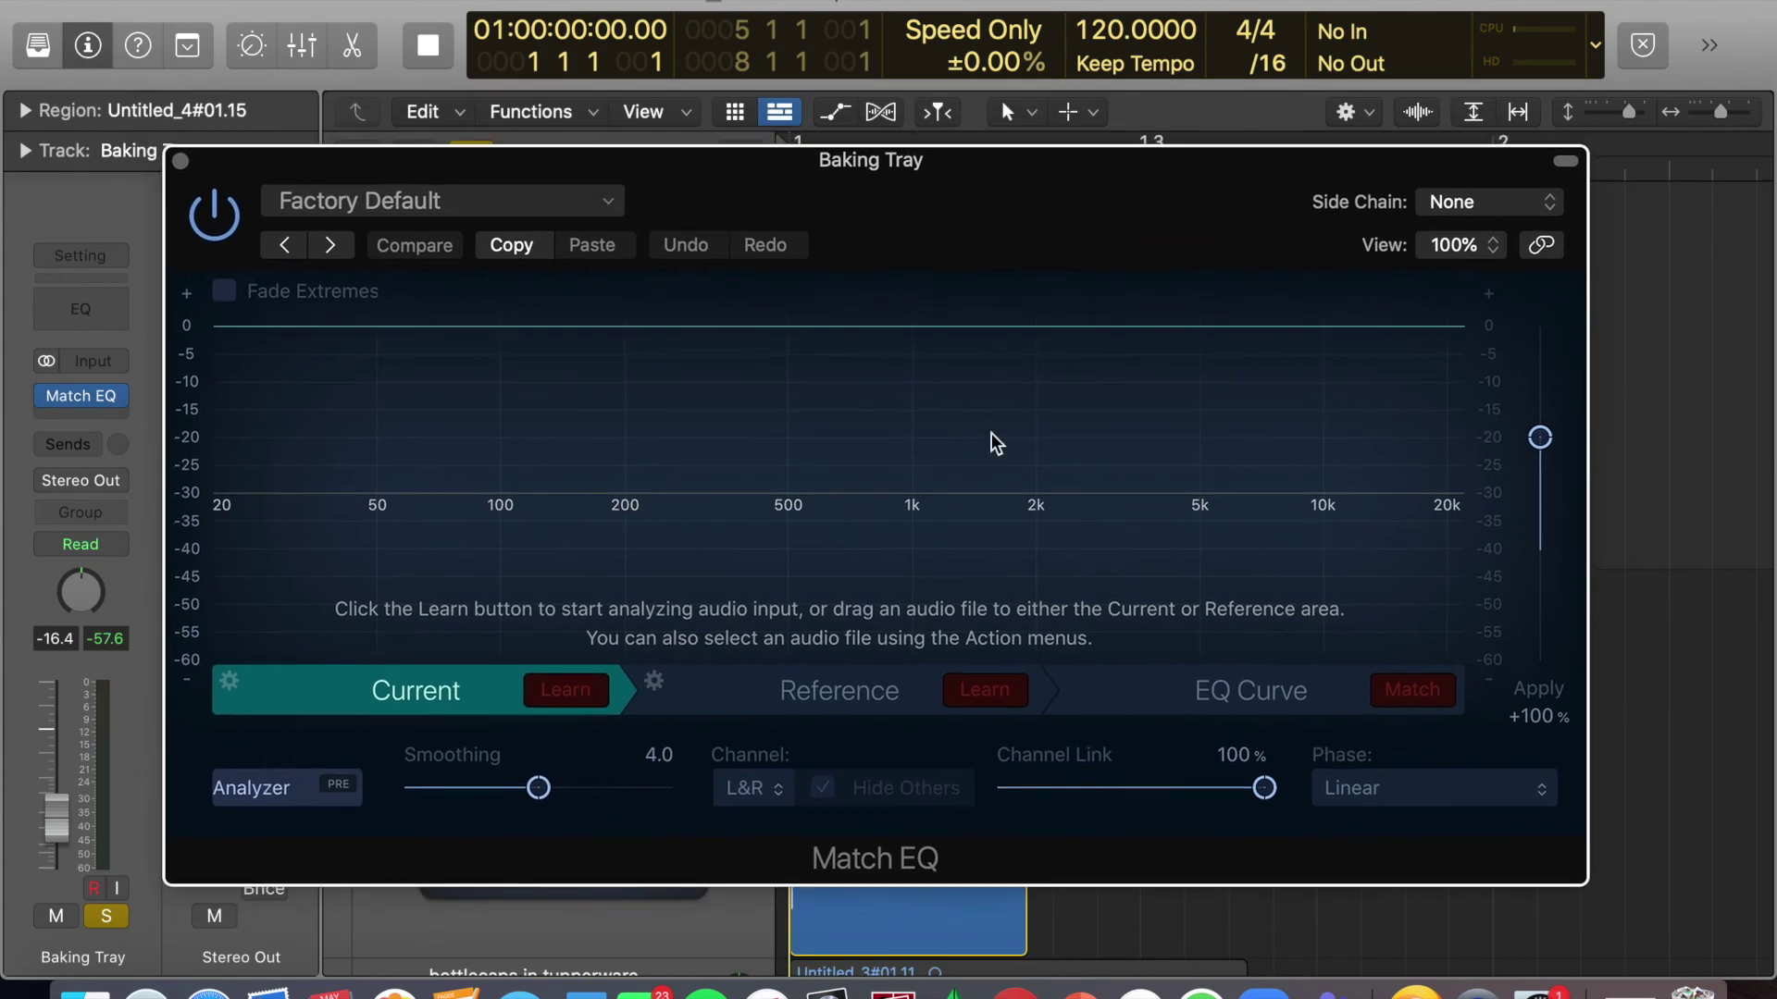
left_click(1261, 692)
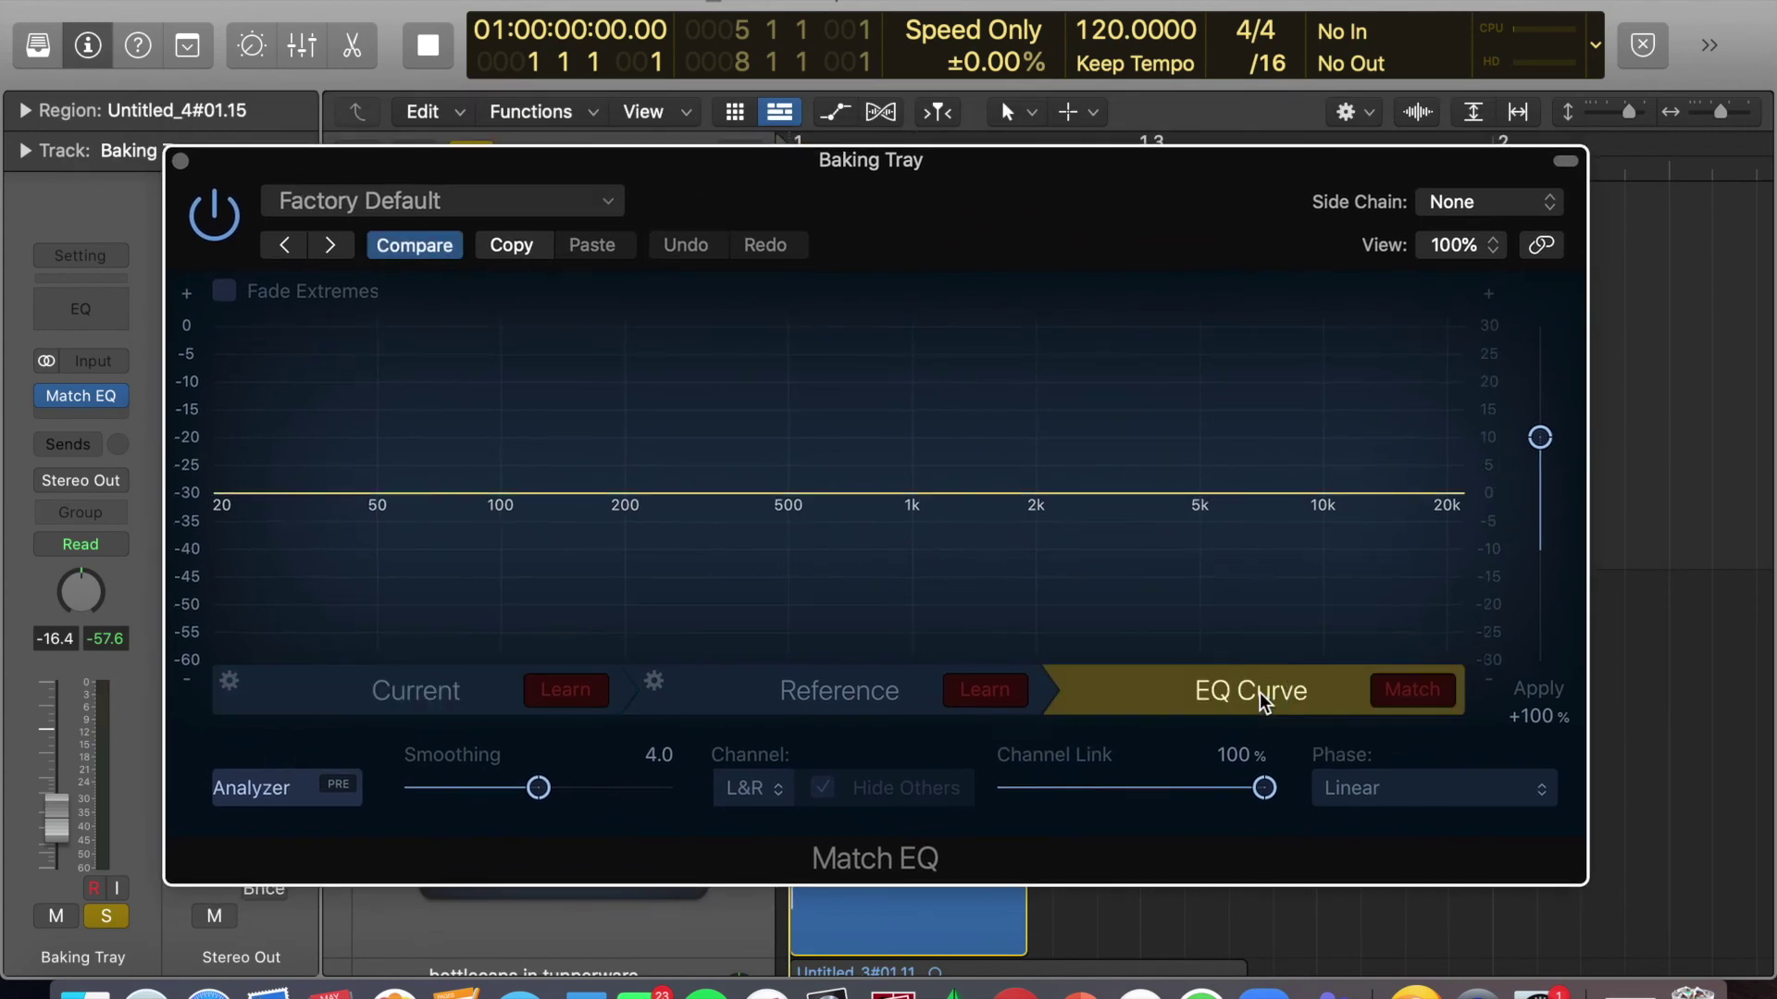
Set a cycle range from the start of bar 1 to 1 4 1 189 and loop playback beside the Match EQ.
left_click_drag(1002, 189, 999, 334)
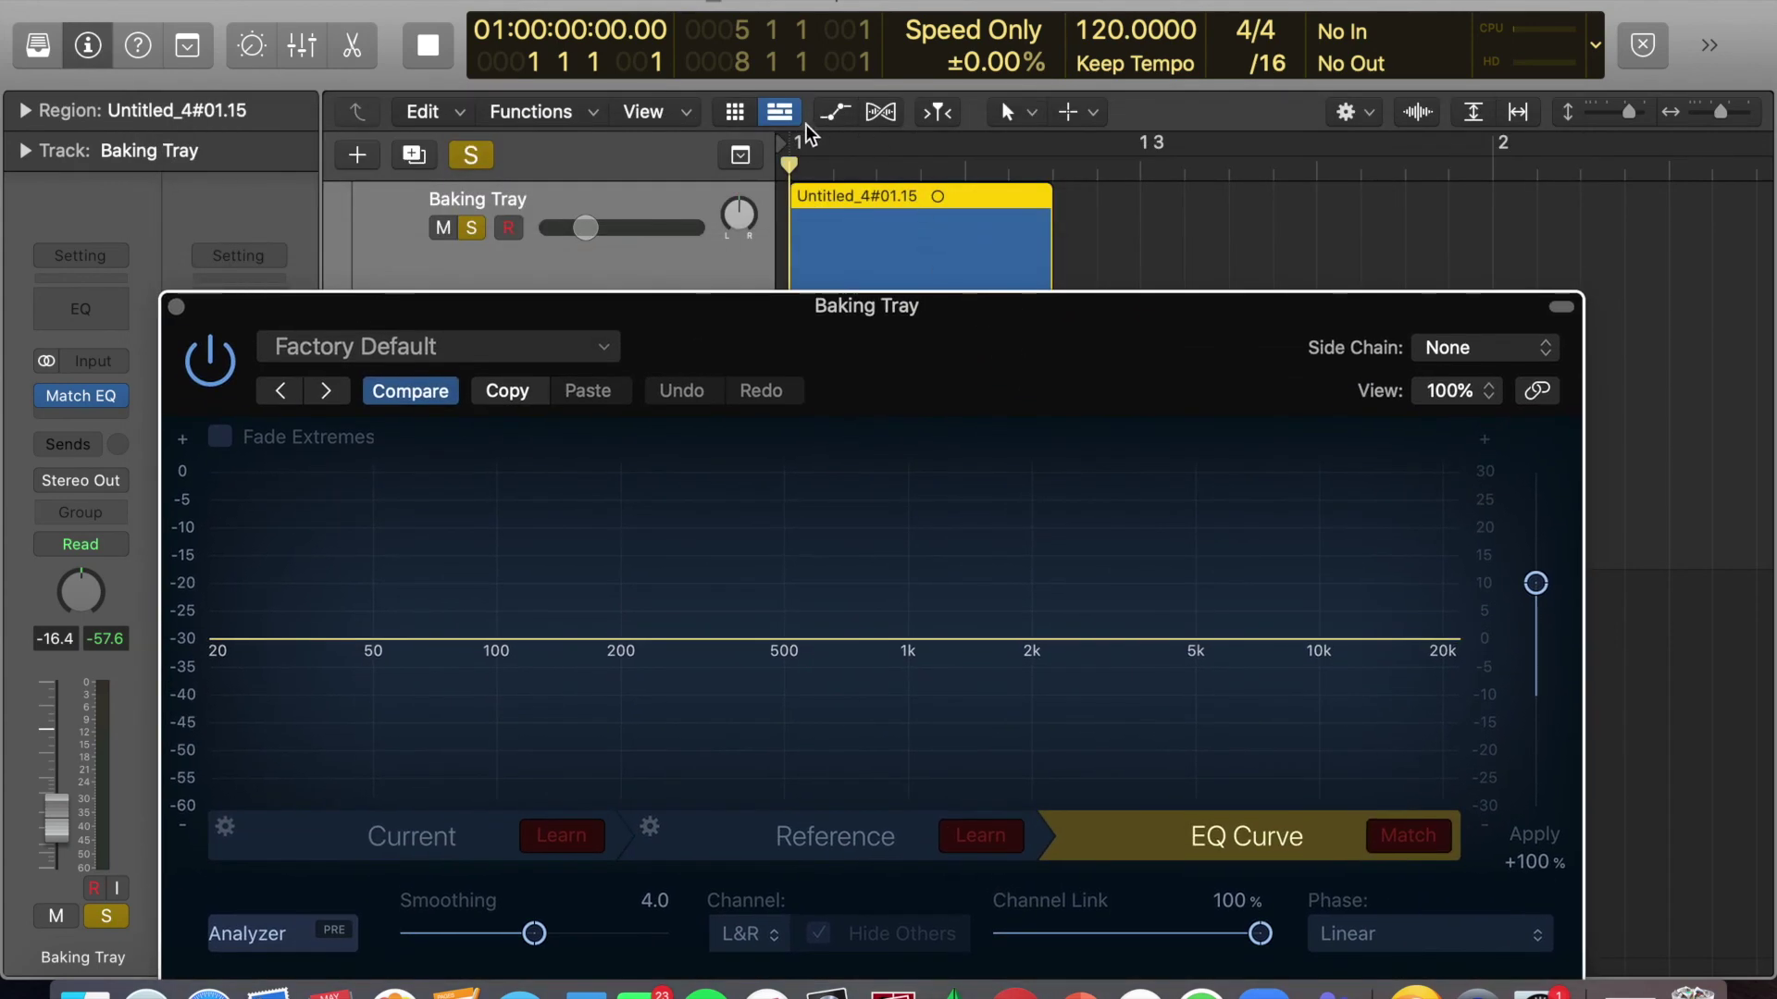
left_click_drag(792, 140, 1351, 142)
key("space")
key("space")
left_click_drag(1169, 385, 1127, 248)
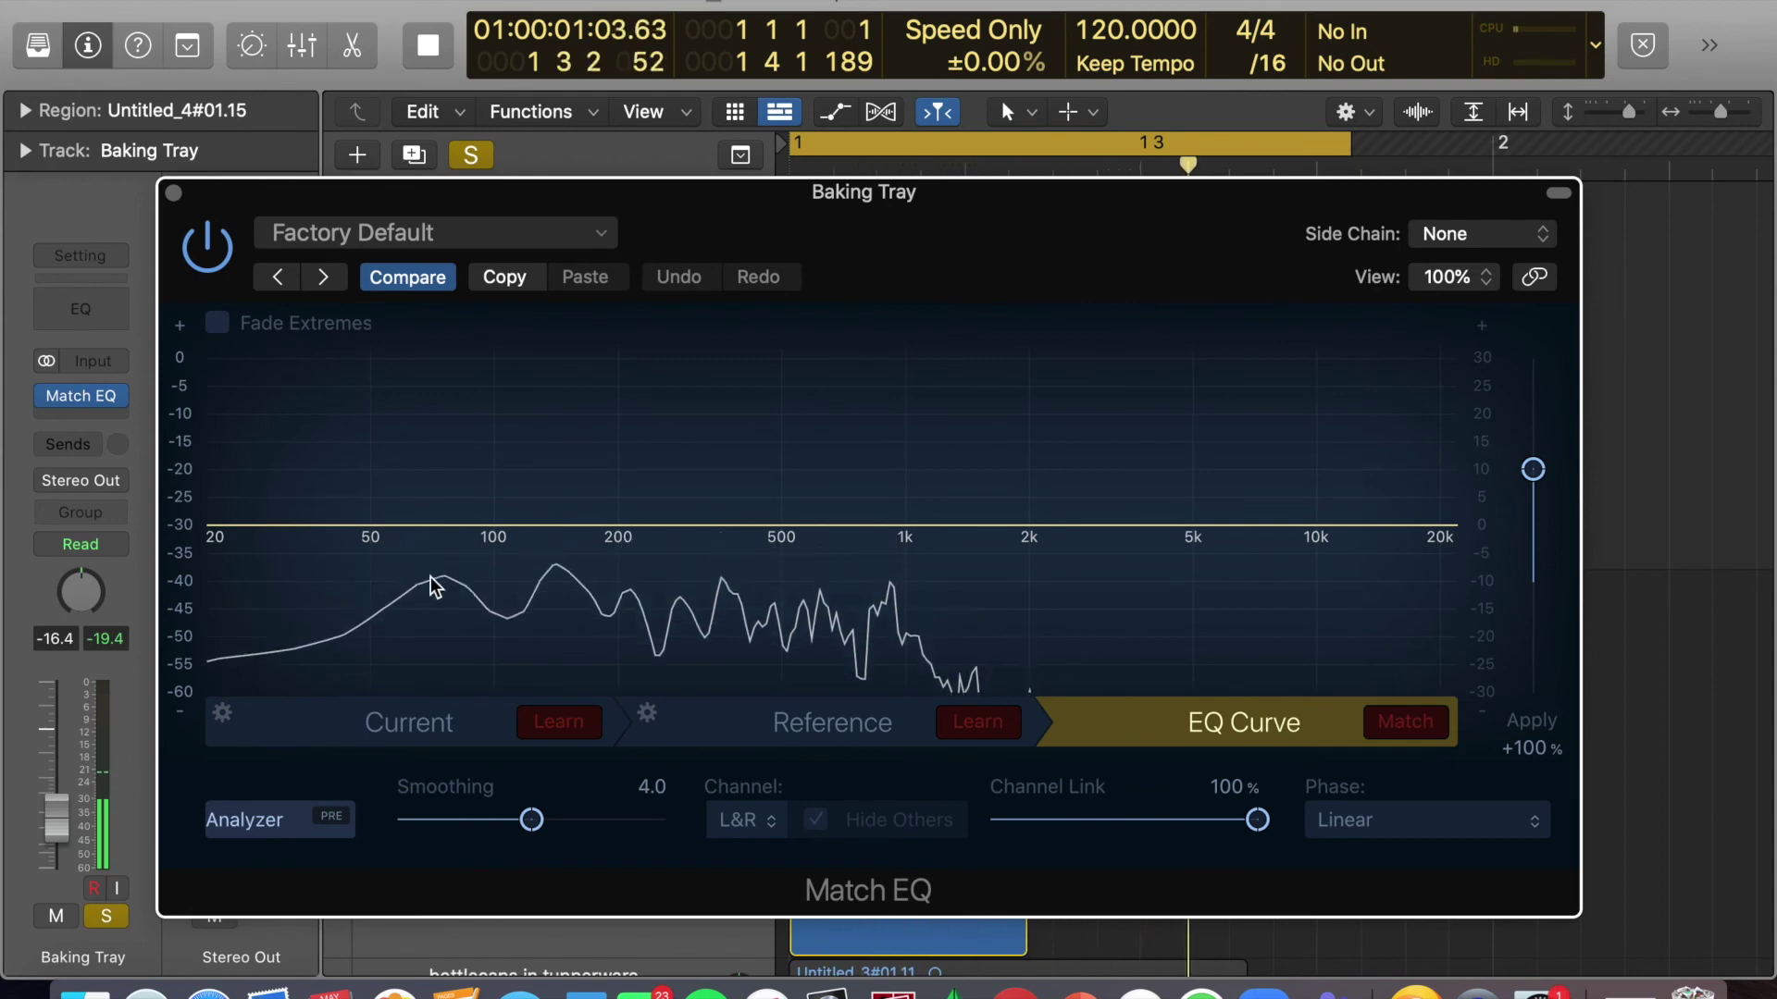
Boost the lows strongly on the Baking Tray's Match EQ curve with peaks at about 27, 50 and 80 Hz.
left_click_drag(452, 528, 449, 394)
left_click_drag(365, 500, 365, 379)
left_click_drag(286, 496, 266, 370)
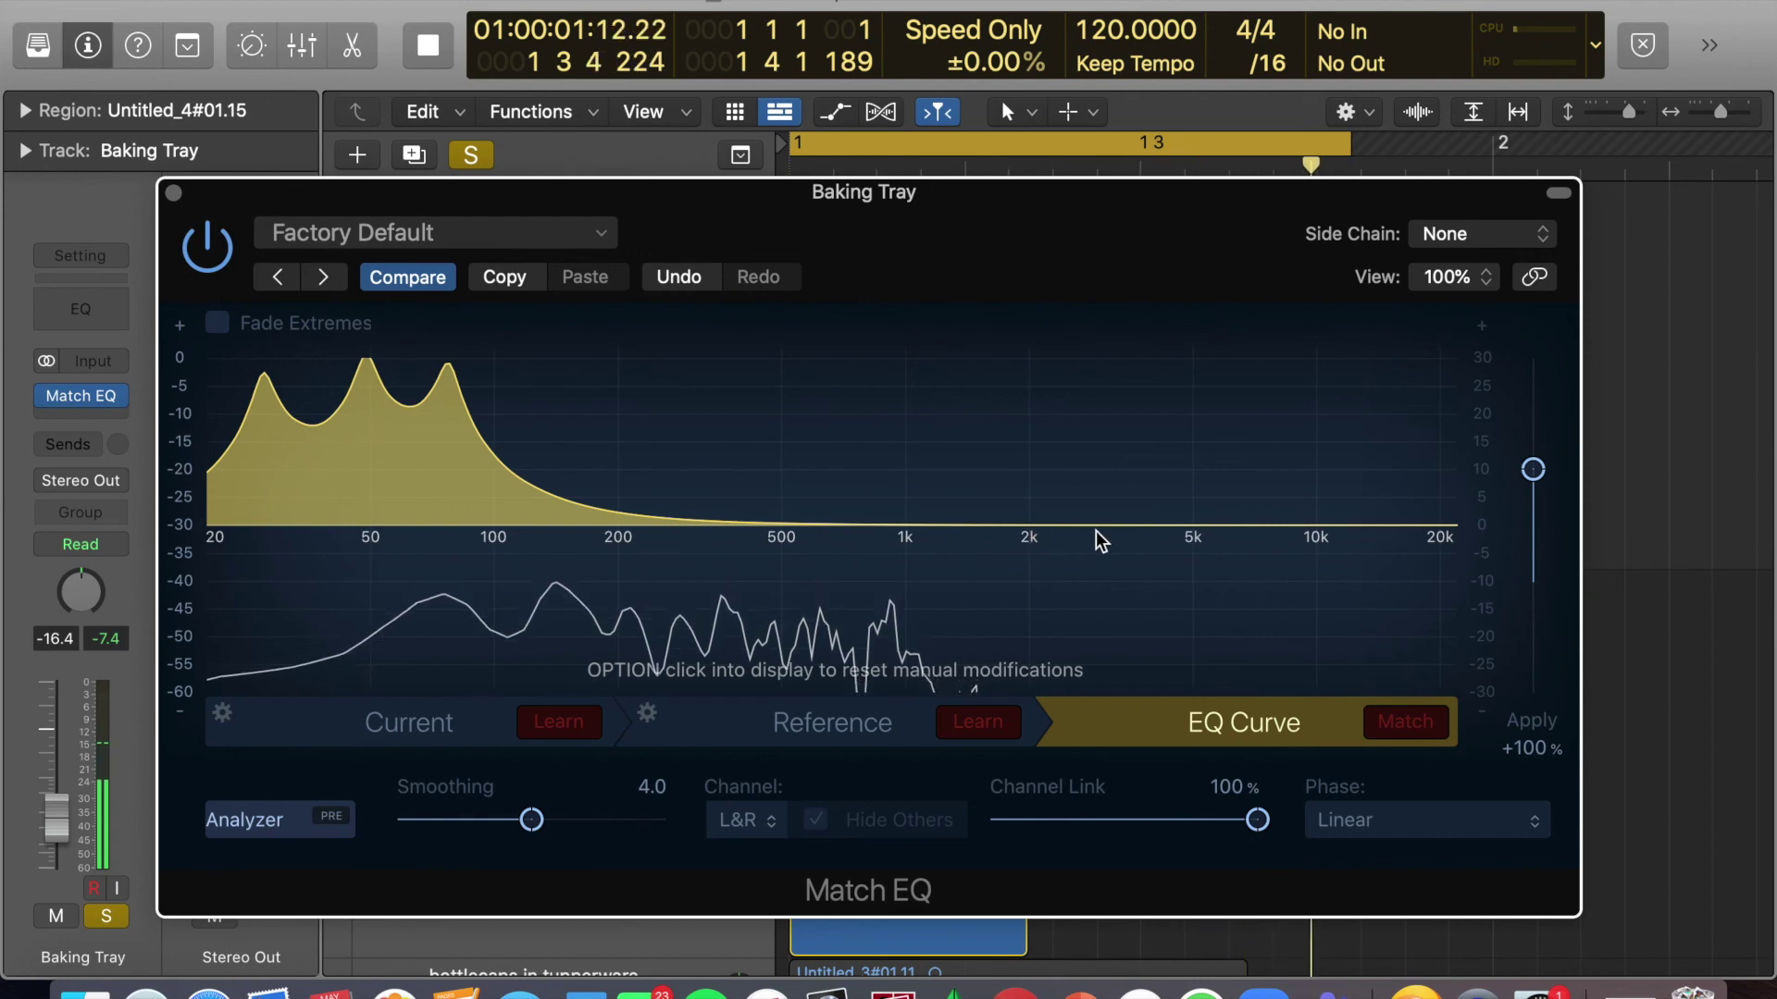
Cut the Baking Tray's Match EQ curve deeply between about 3 and 5 kHz, and close the plug-in.
left_click_drag(1099, 525, 1103, 680)
left_click_drag(1170, 540, 1177, 685)
left_click_drag(1185, 579, 1224, 582)
left_click_drag(1236, 603, 1221, 546)
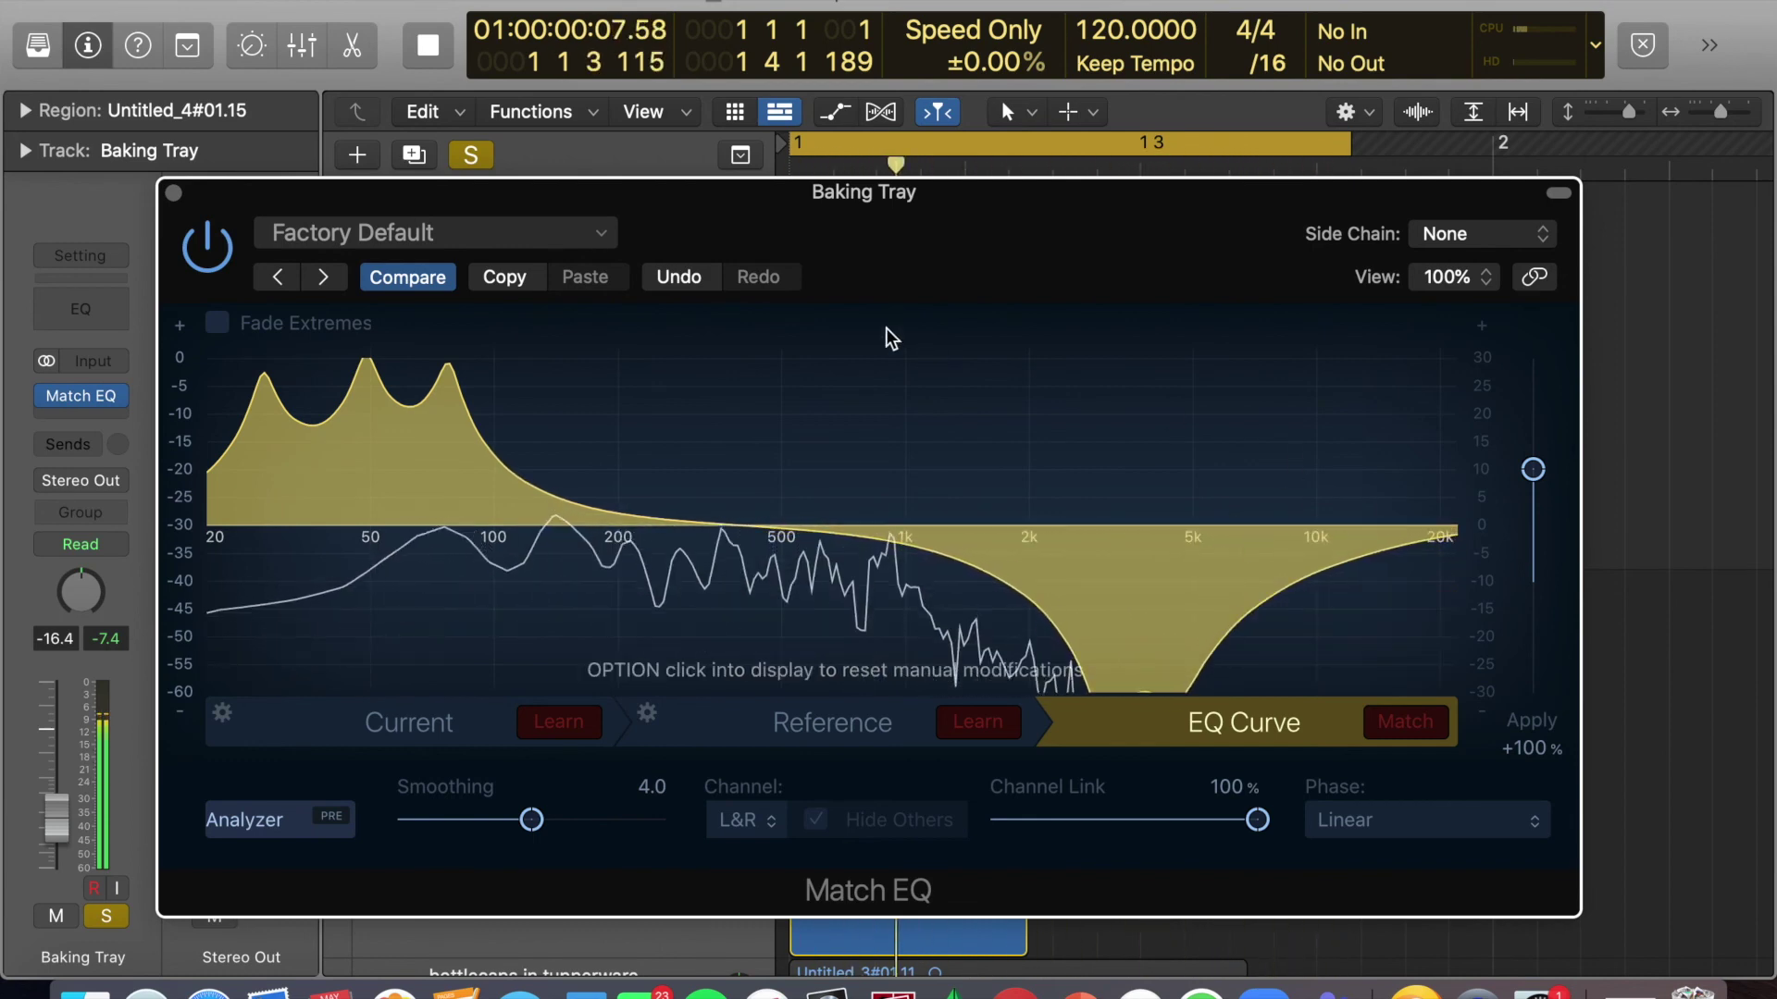
left_click(175, 192)
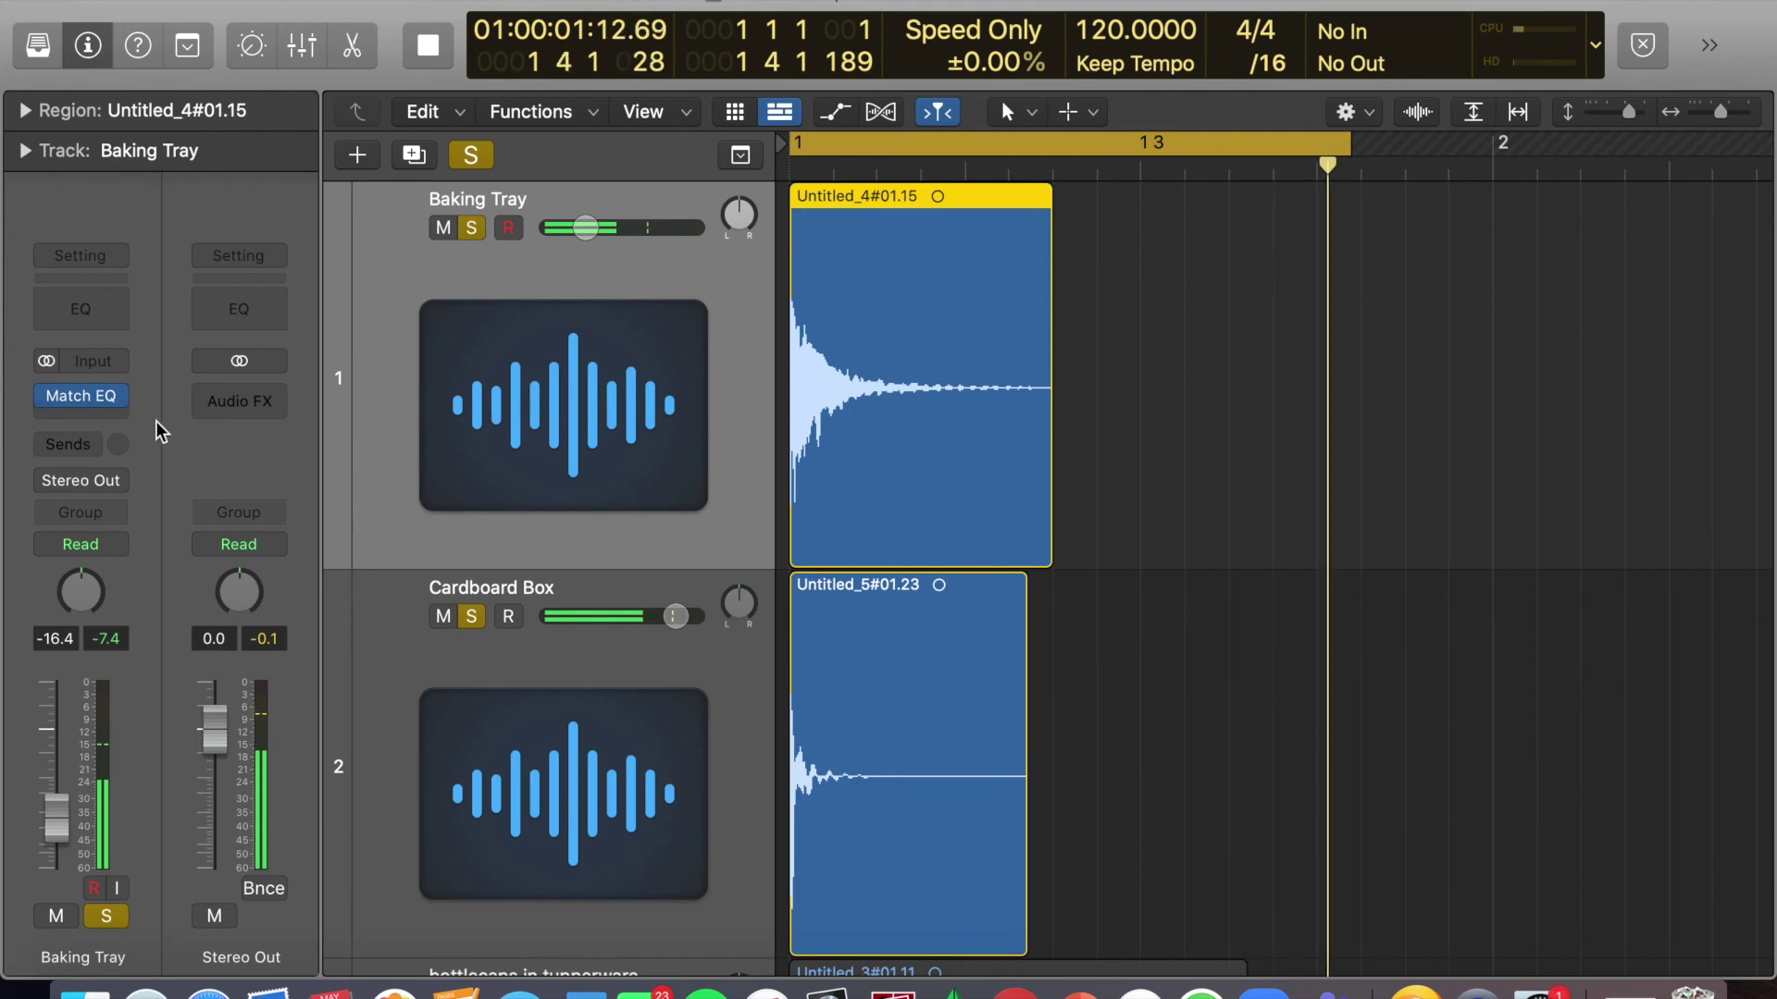
Insert an EnVerb reverb after the Match EQ on the Baking Tray track.
left_click(100, 398)
mouse_move(103, 474)
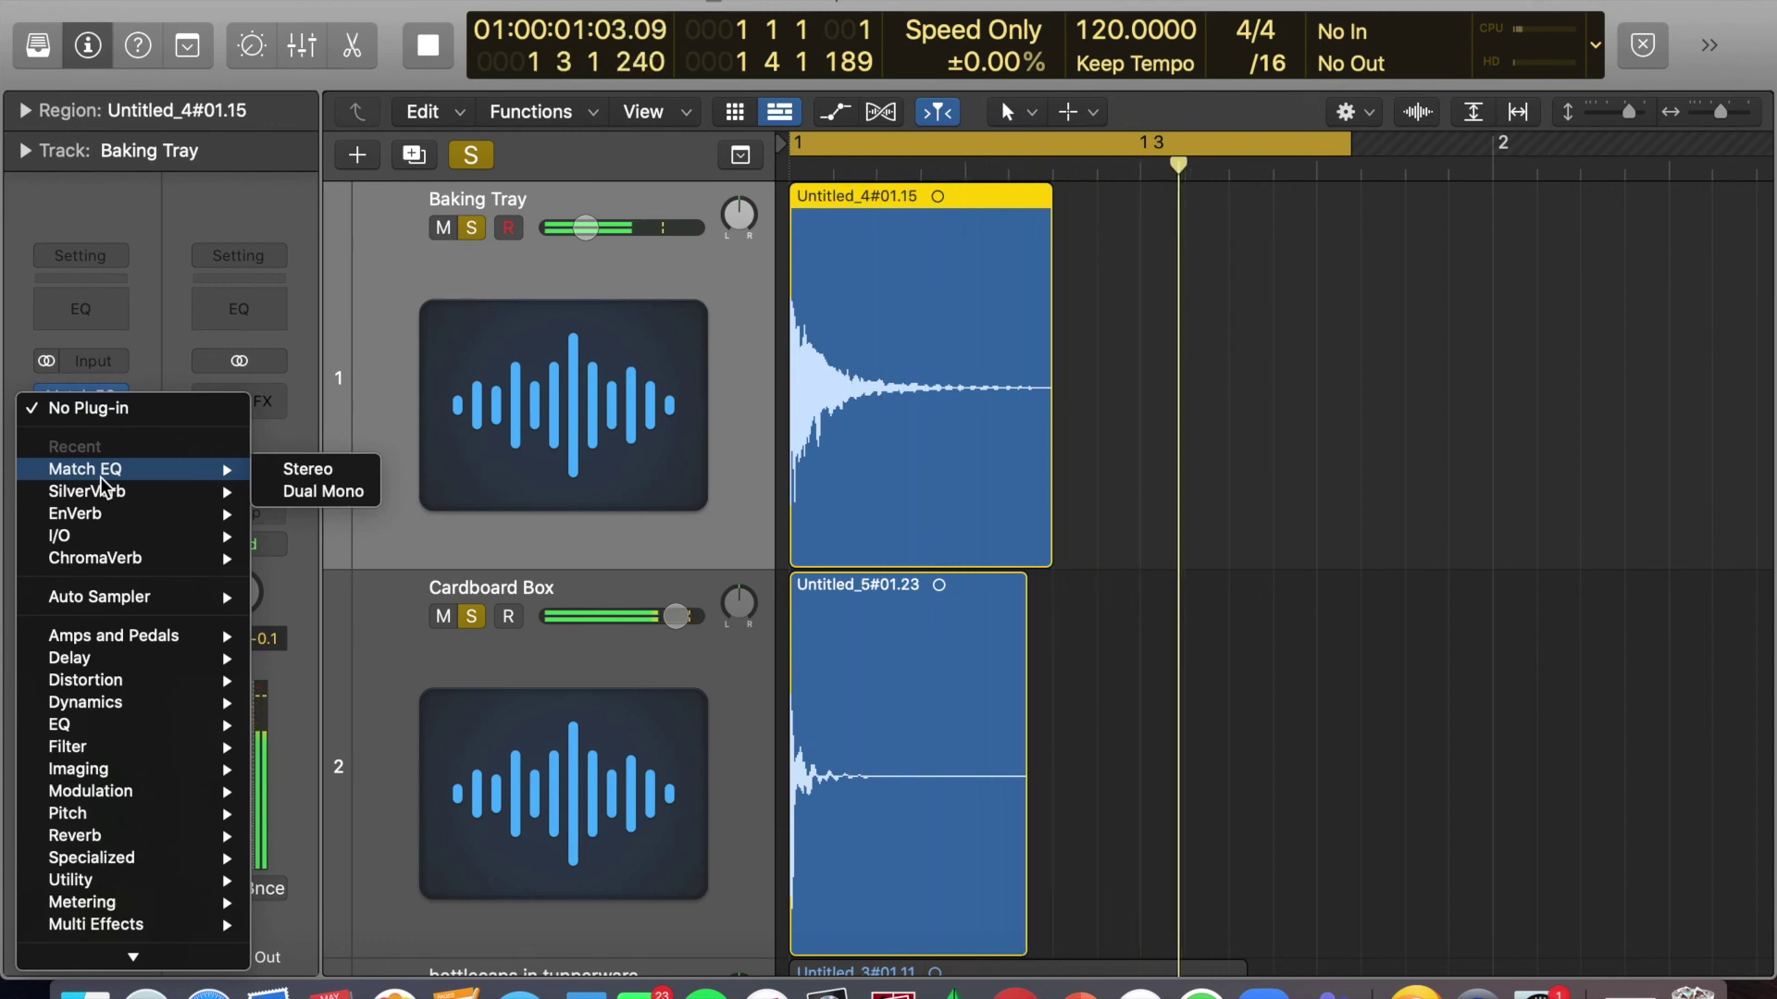
left_click(97, 508)
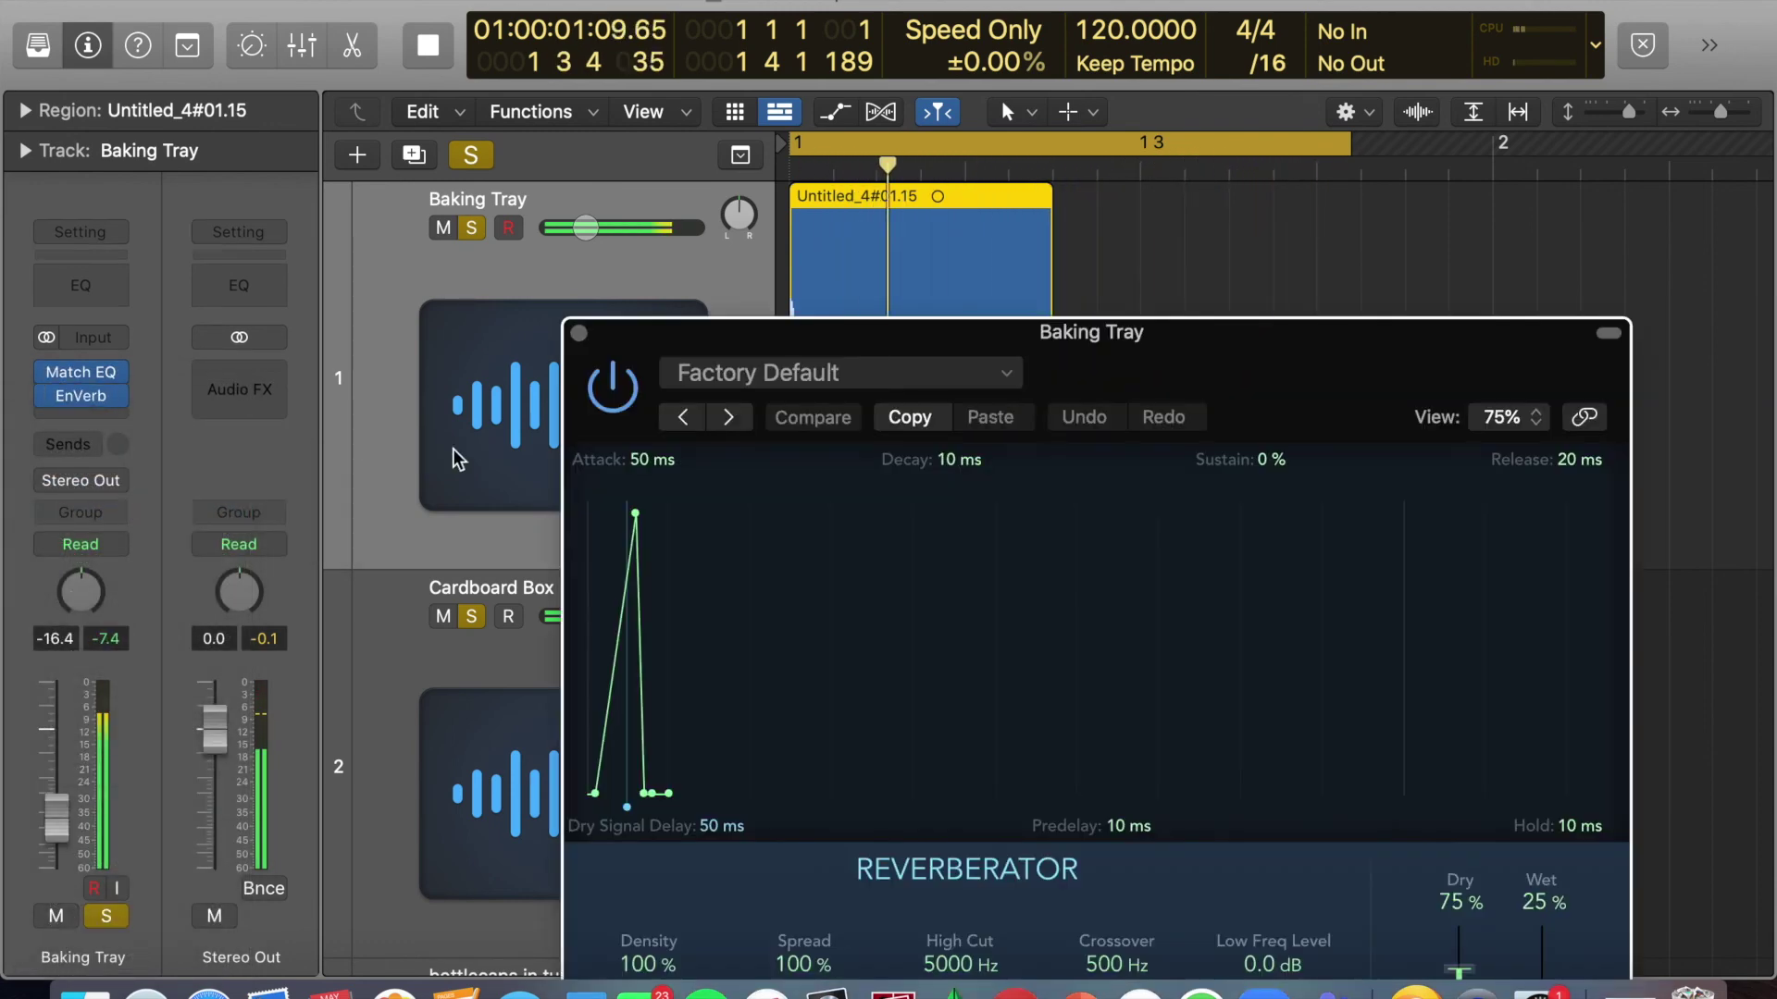
left_click_drag(1199, 365, 922, 218)
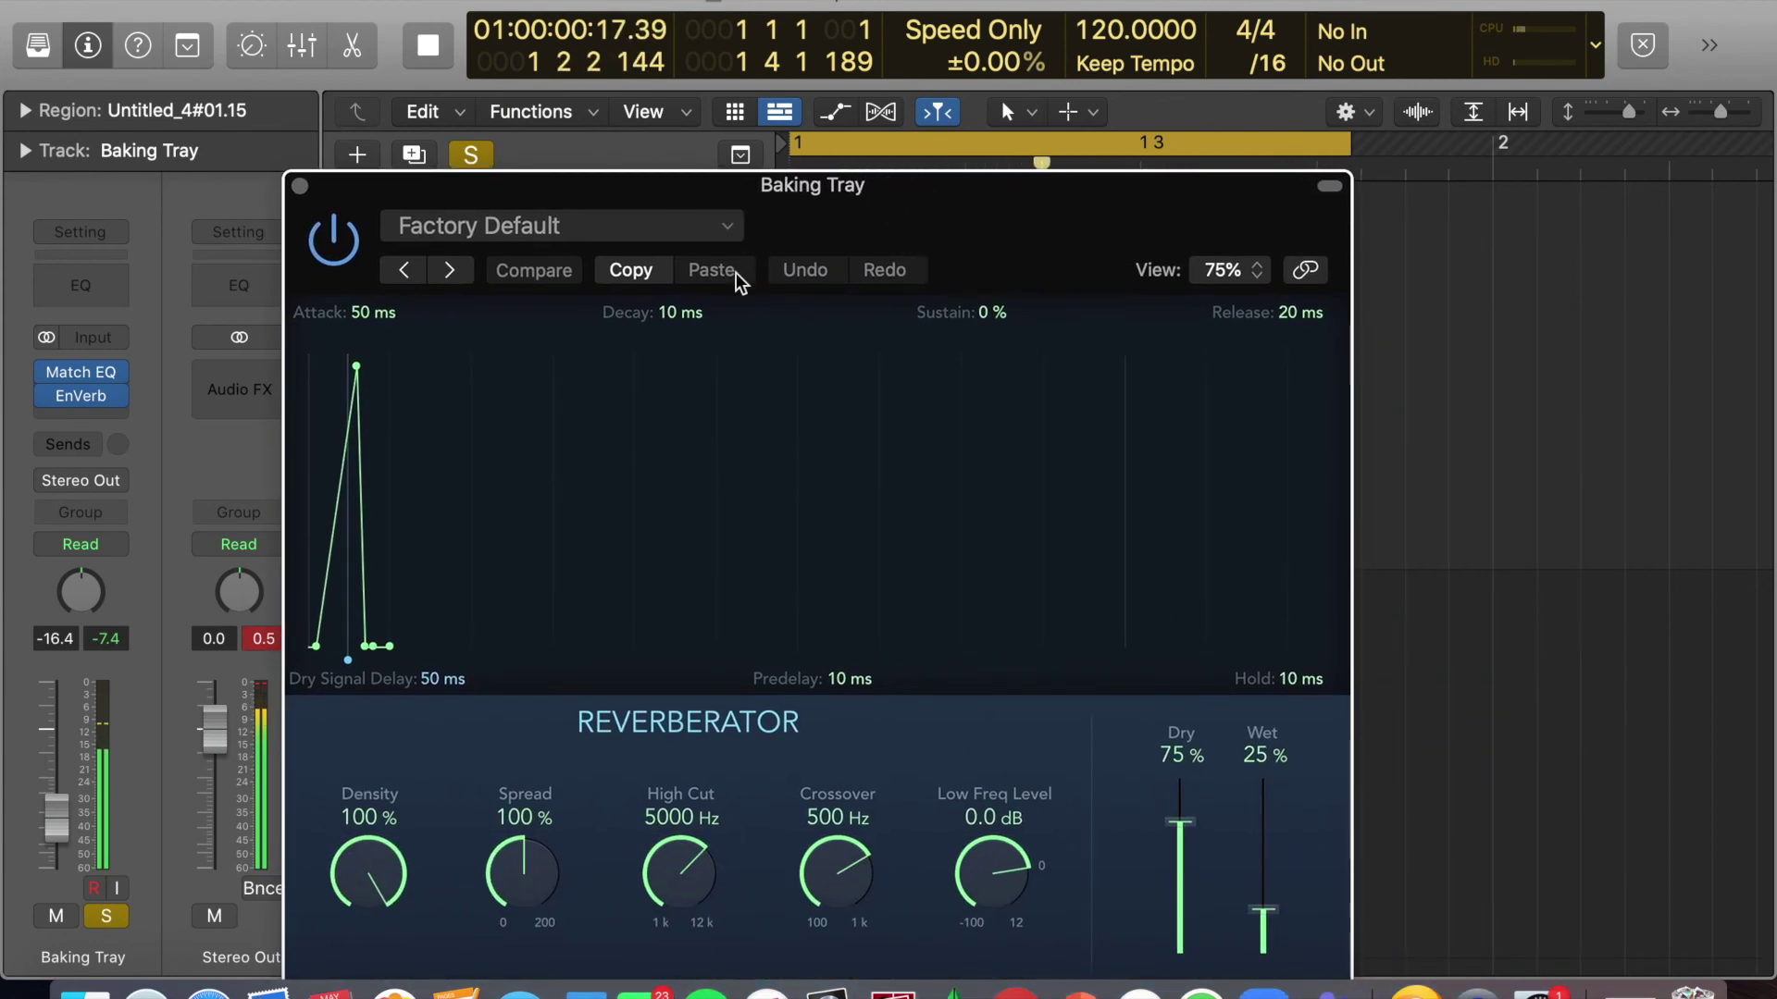
Load the Aggressive Tale preset in the Baking Tray's EnVerb and close the plug-in.
left_click(668, 229)
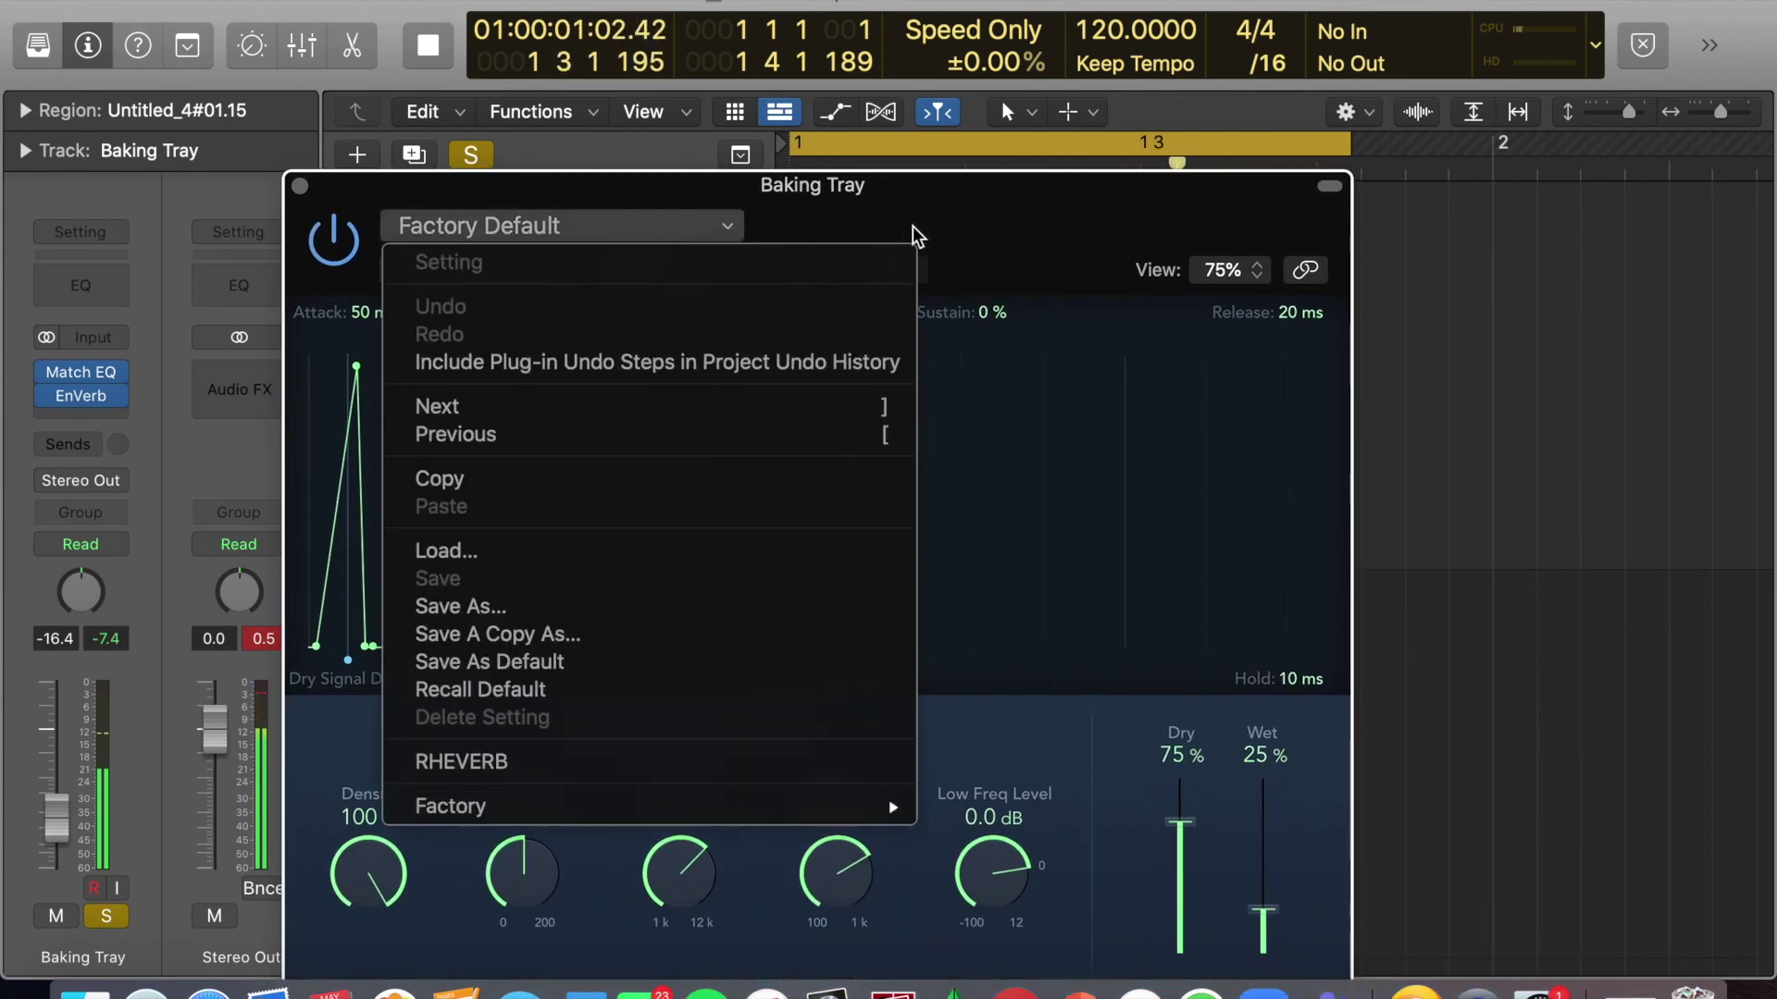
left_click(315, 623)
left_click(446, 275)
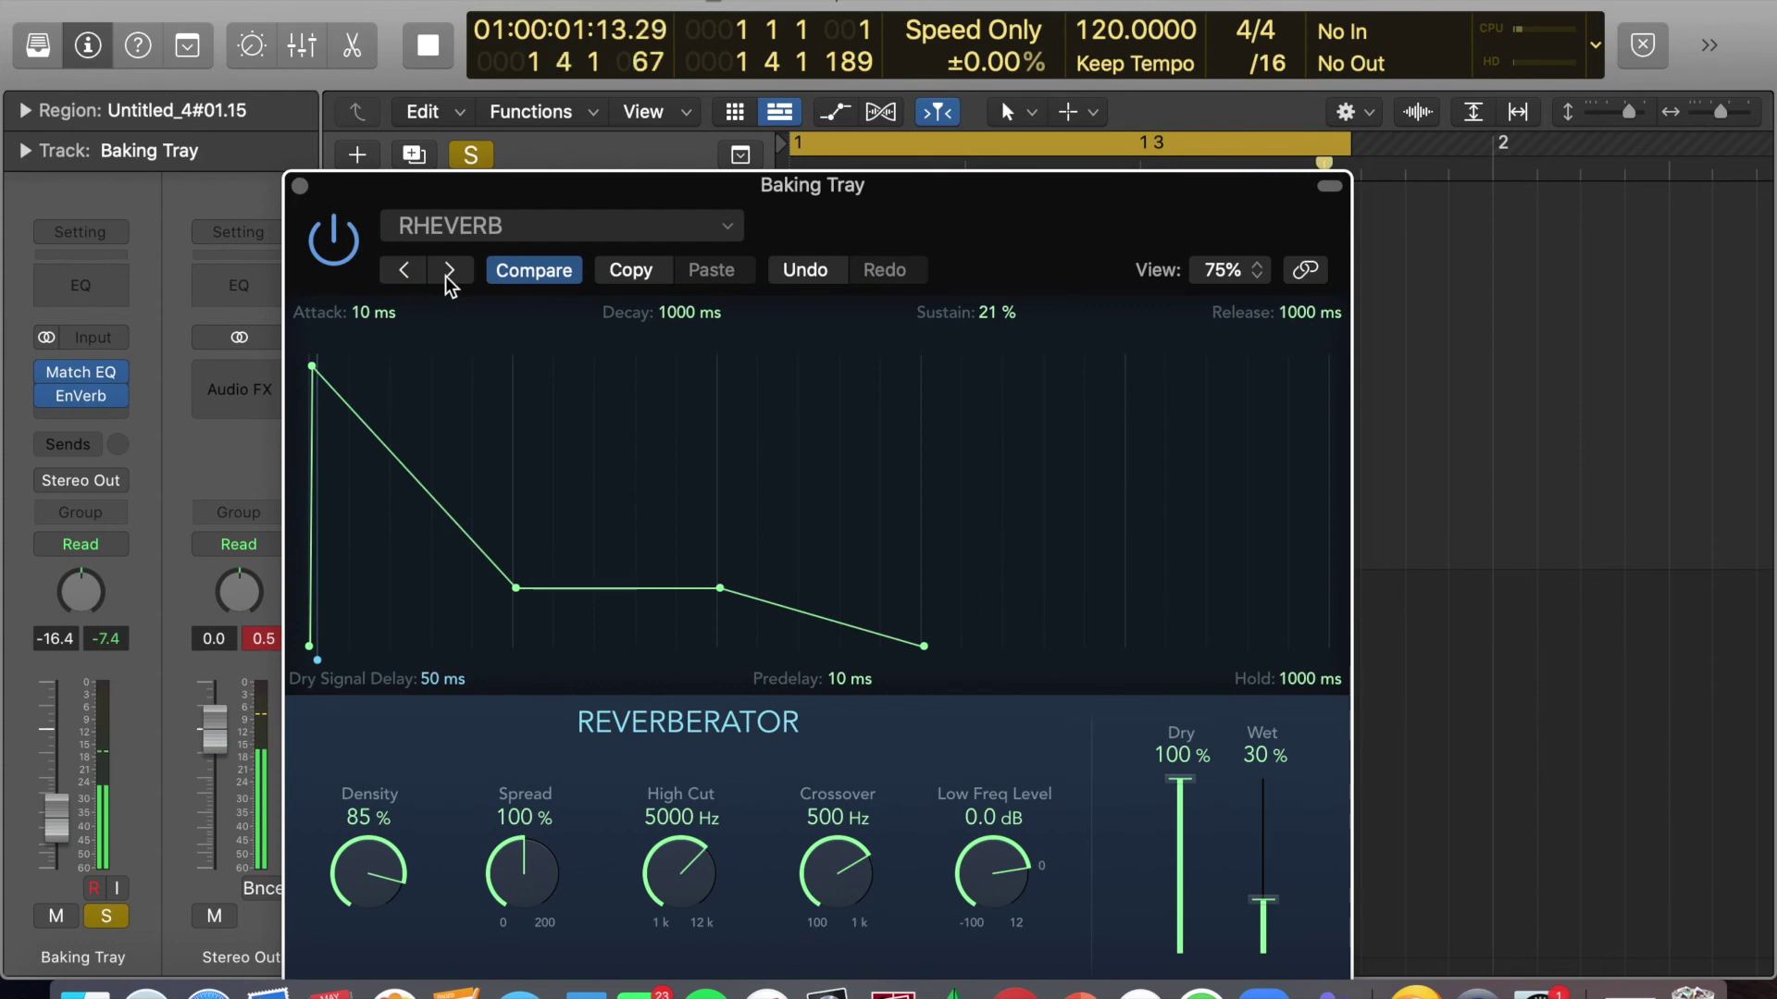
left_click(446, 276)
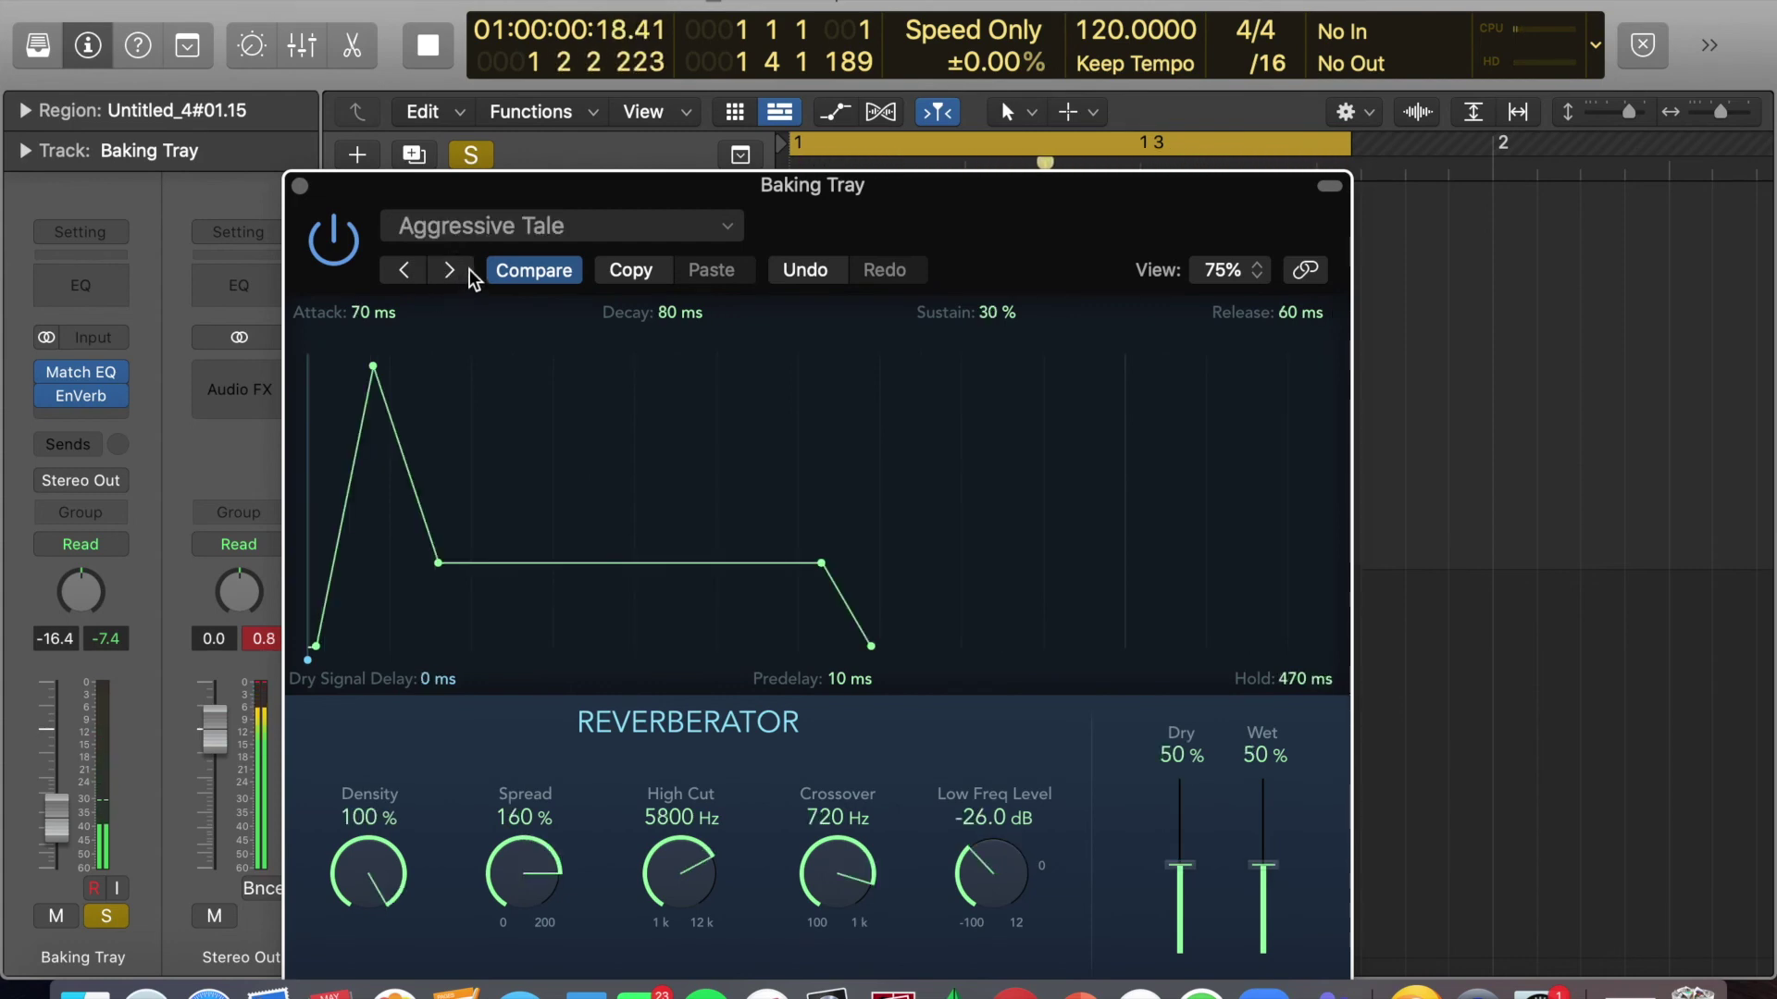
left_click_drag(938, 203, 1008, 483)
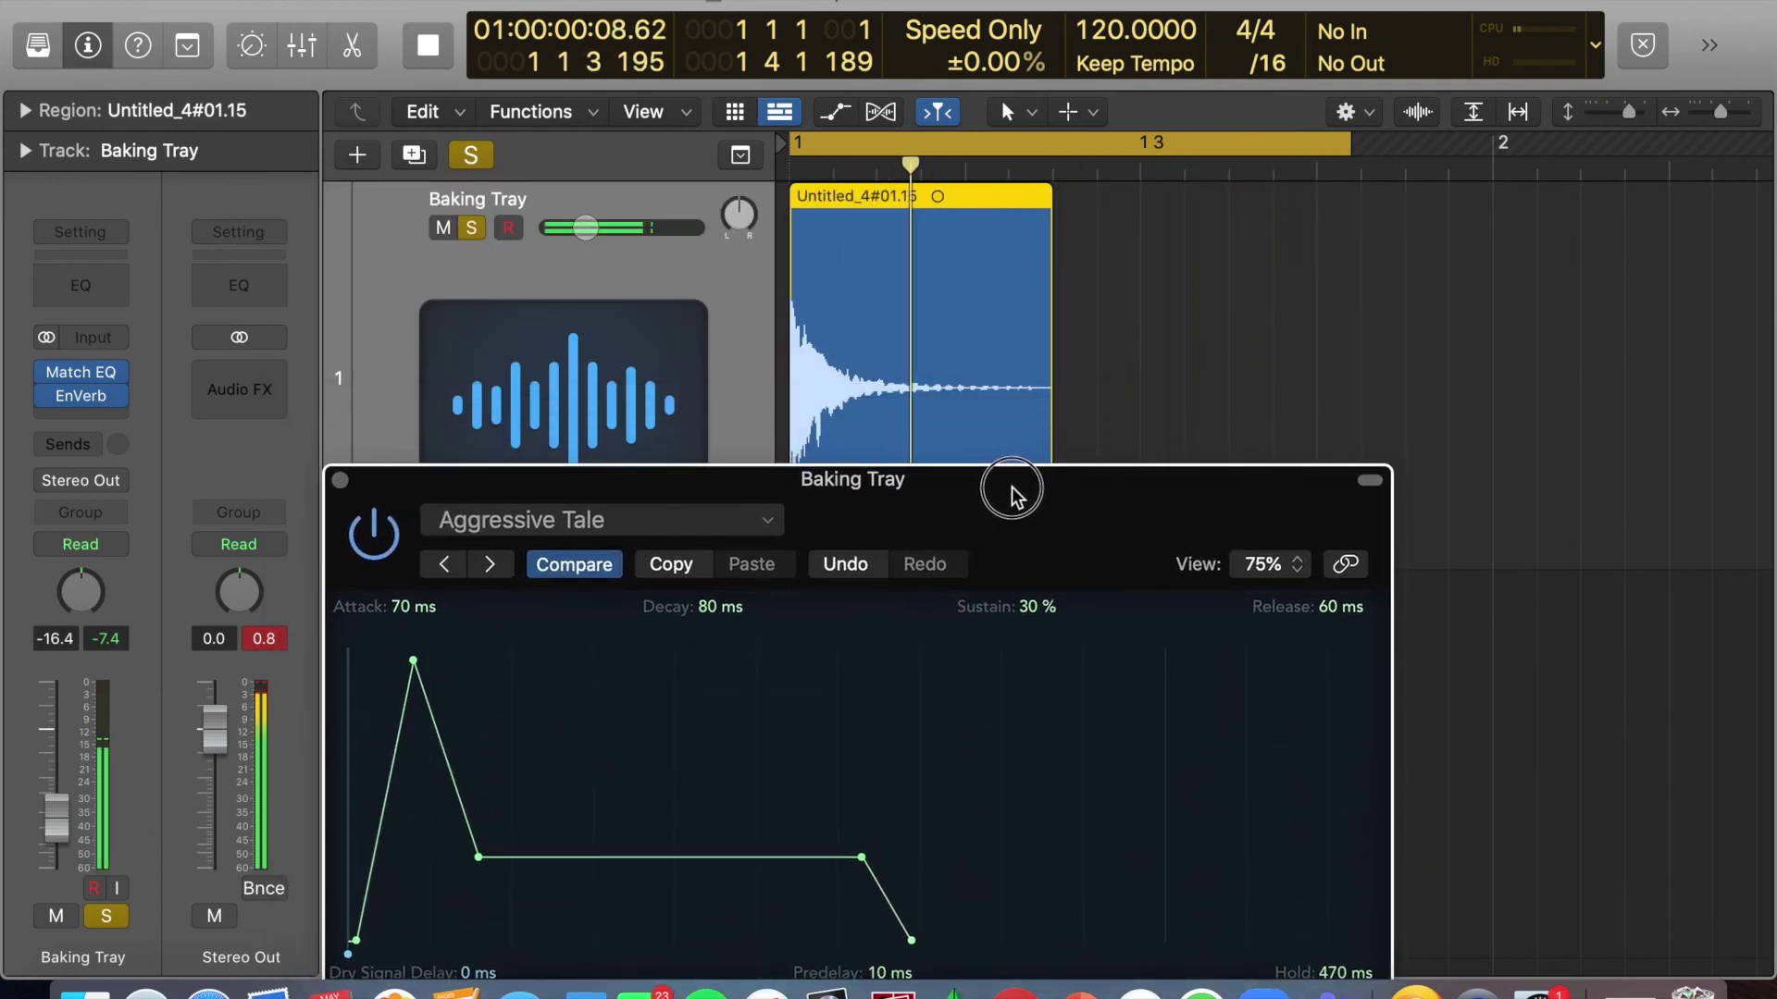
left_click(340, 472)
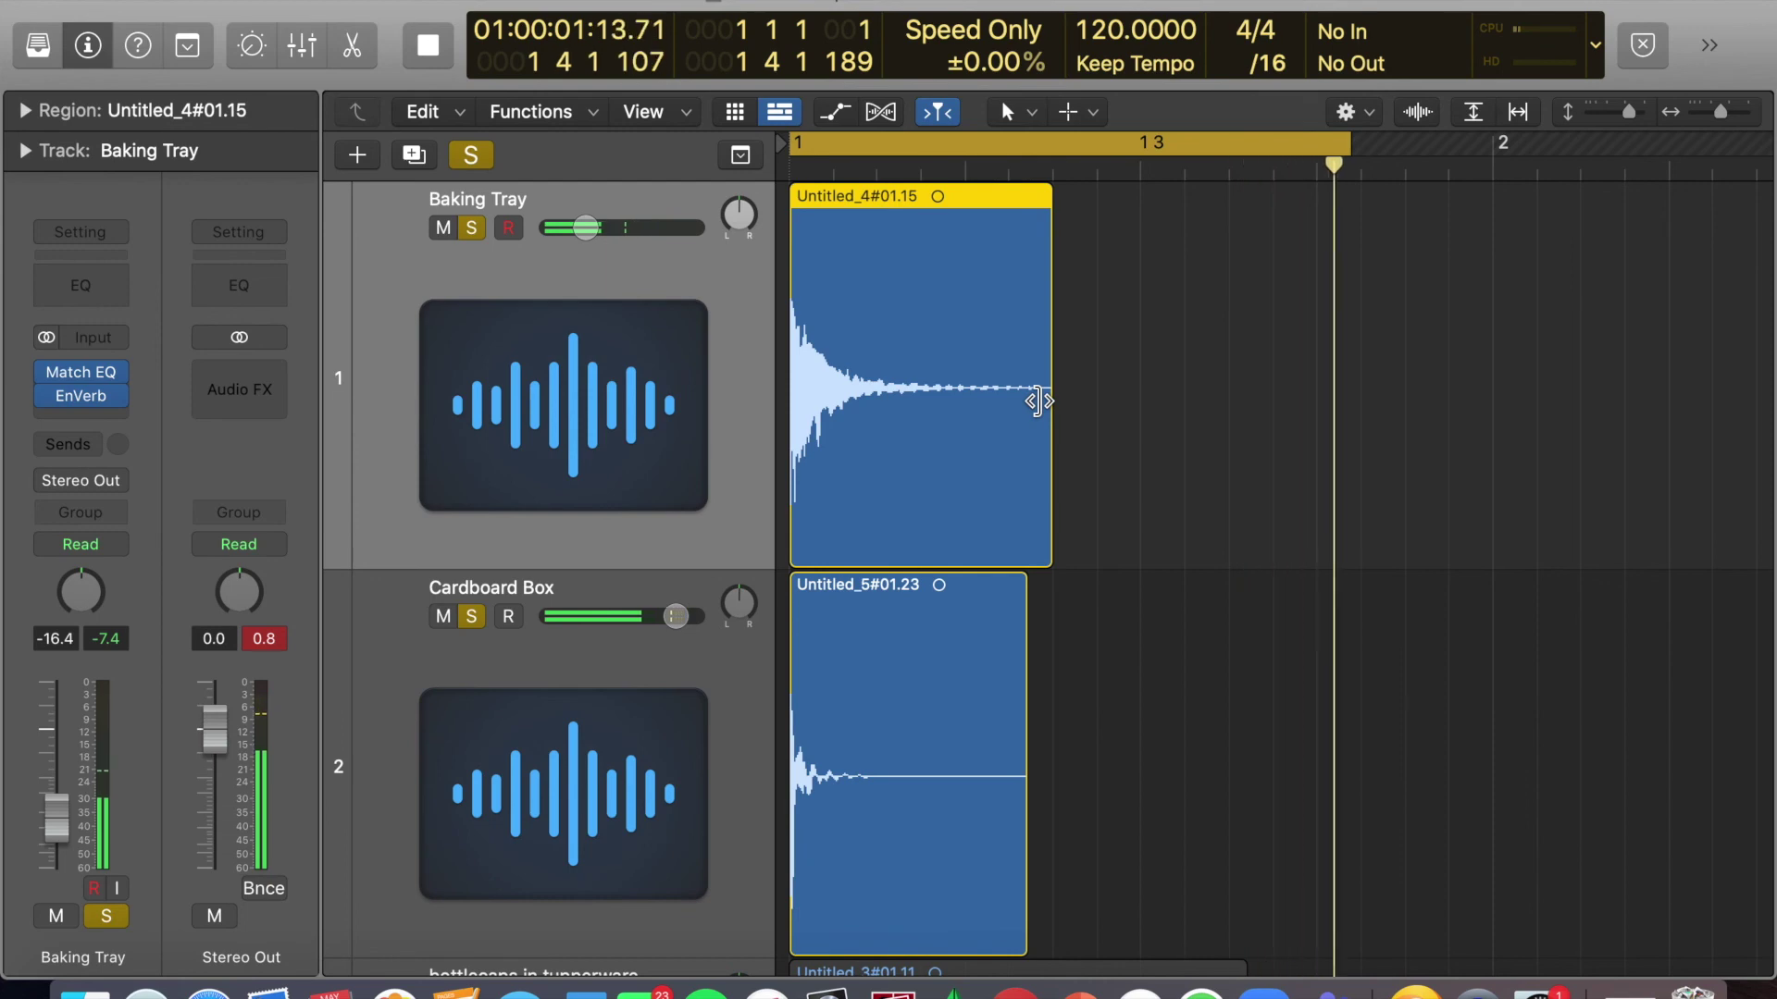
Stop playback and insert a Match EQ on the Cardboard Box track.
key("space")
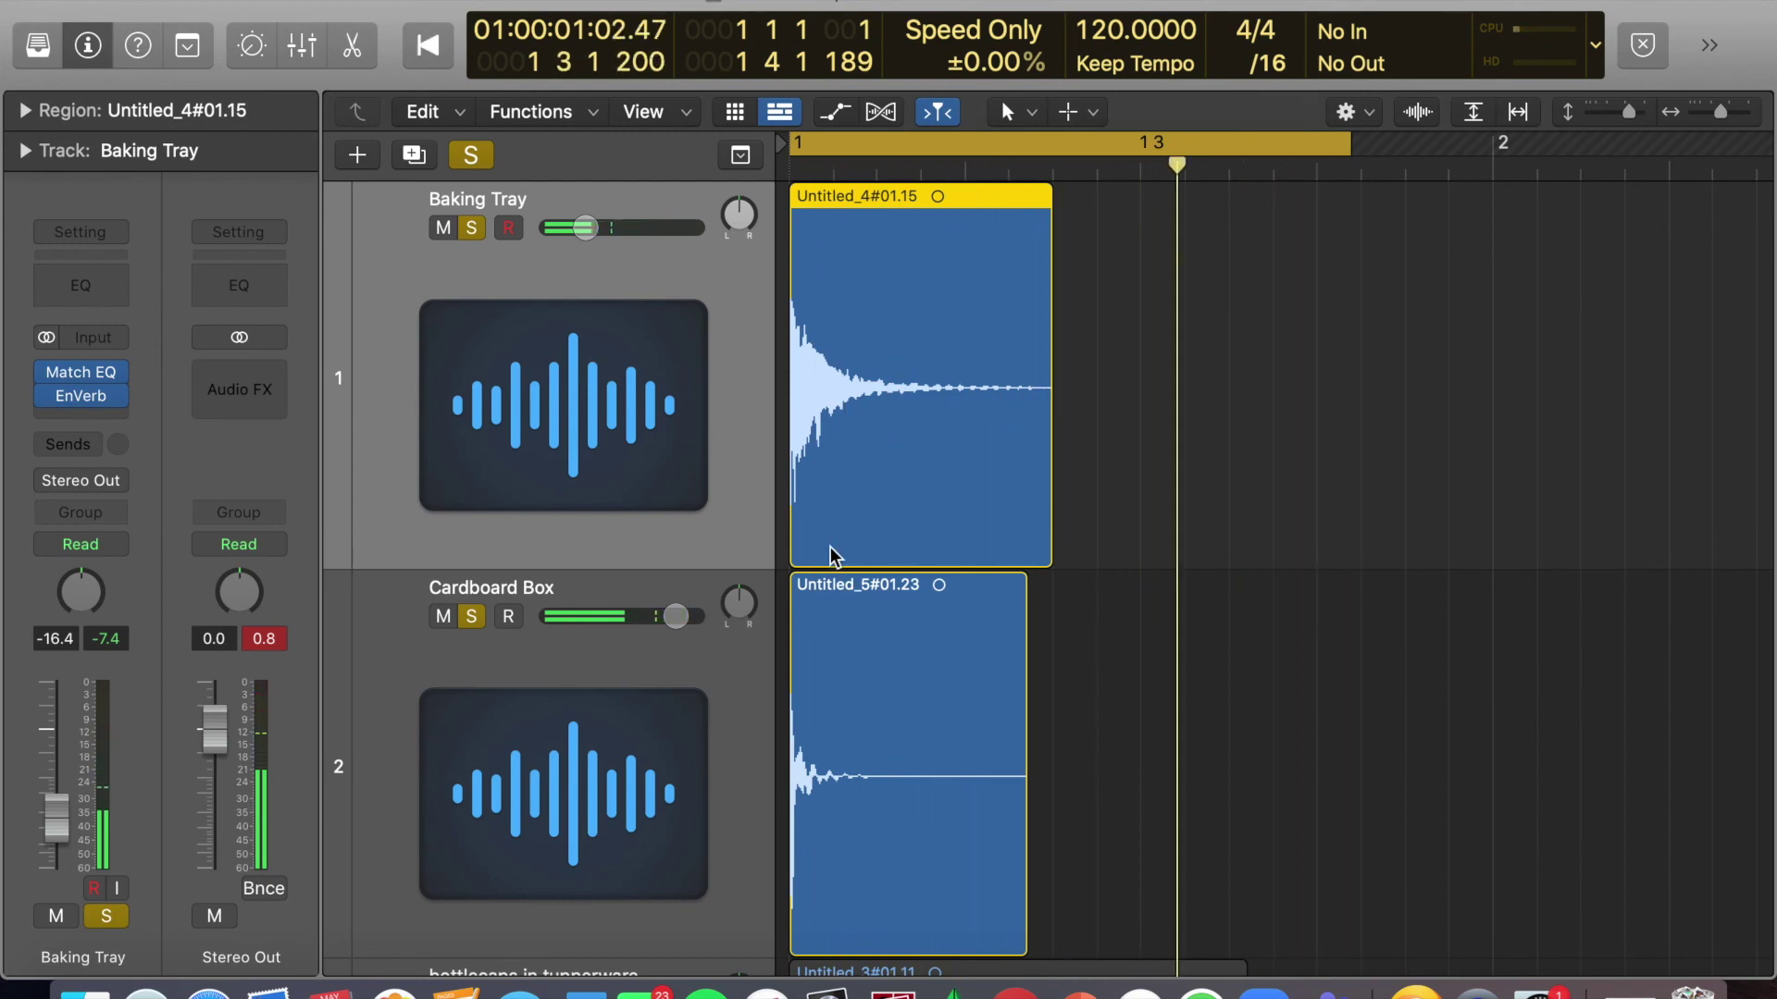
left_click(603, 585)
scroll(1114, 615, "down", 1)
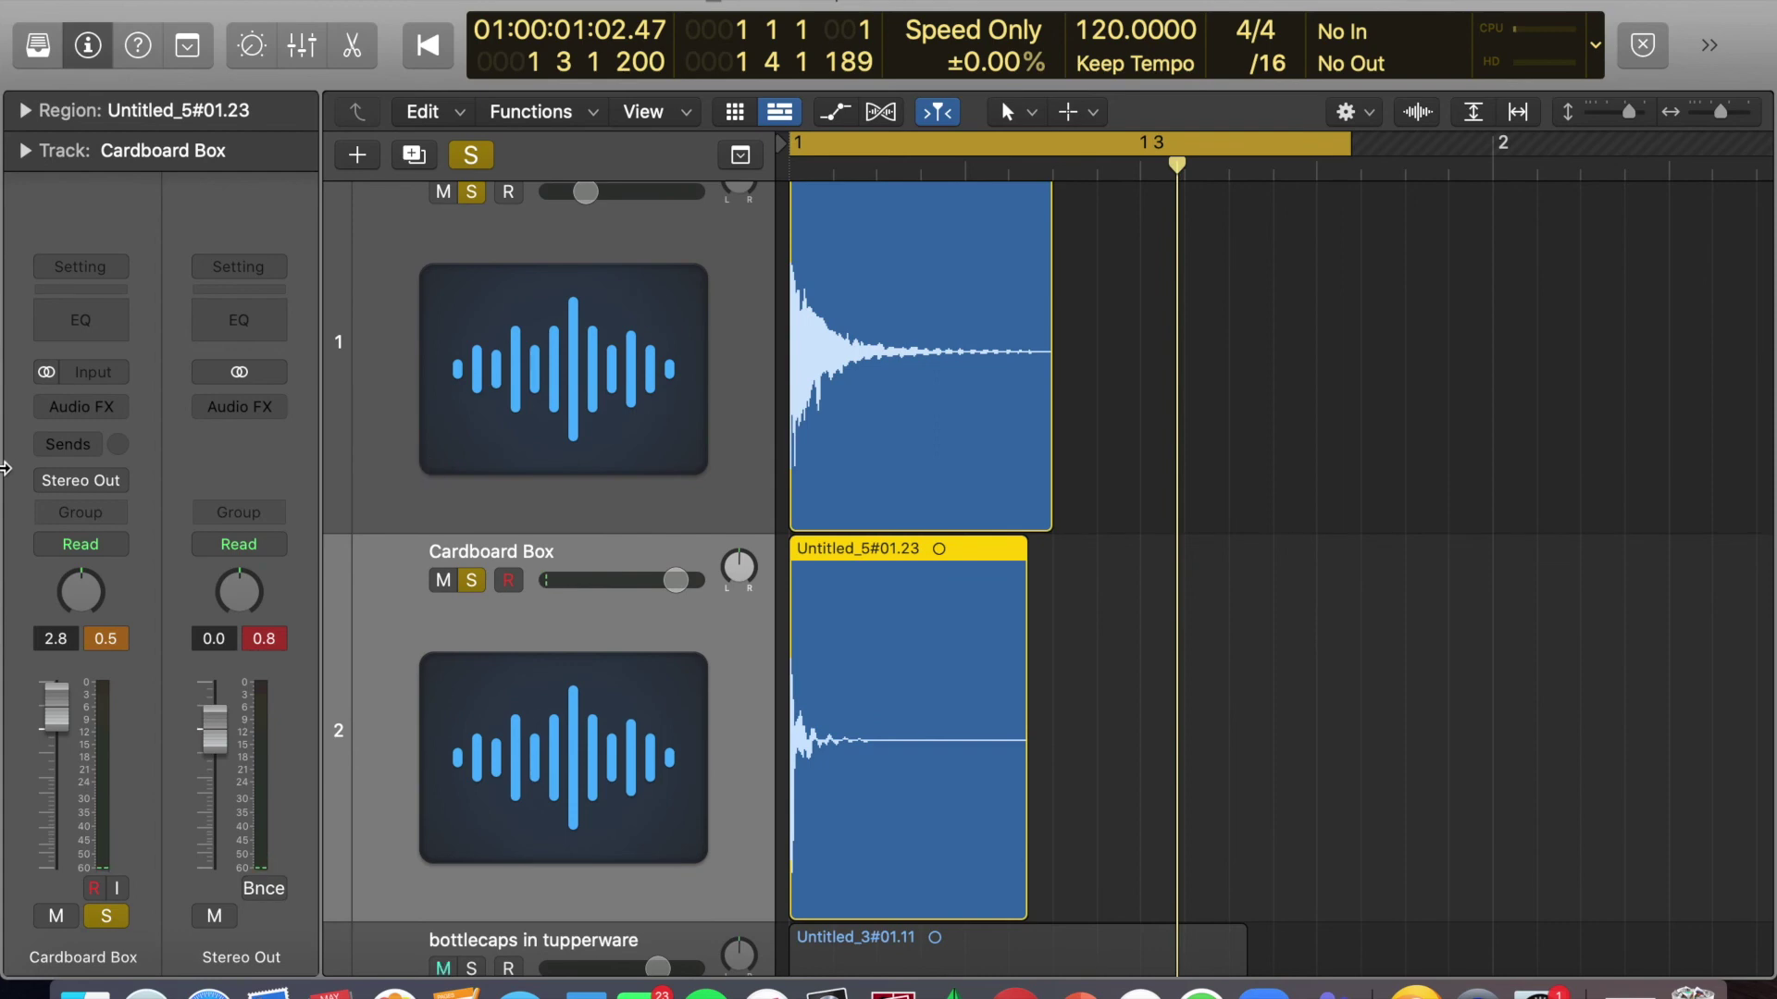
left_click(79, 399)
left_click(104, 494)
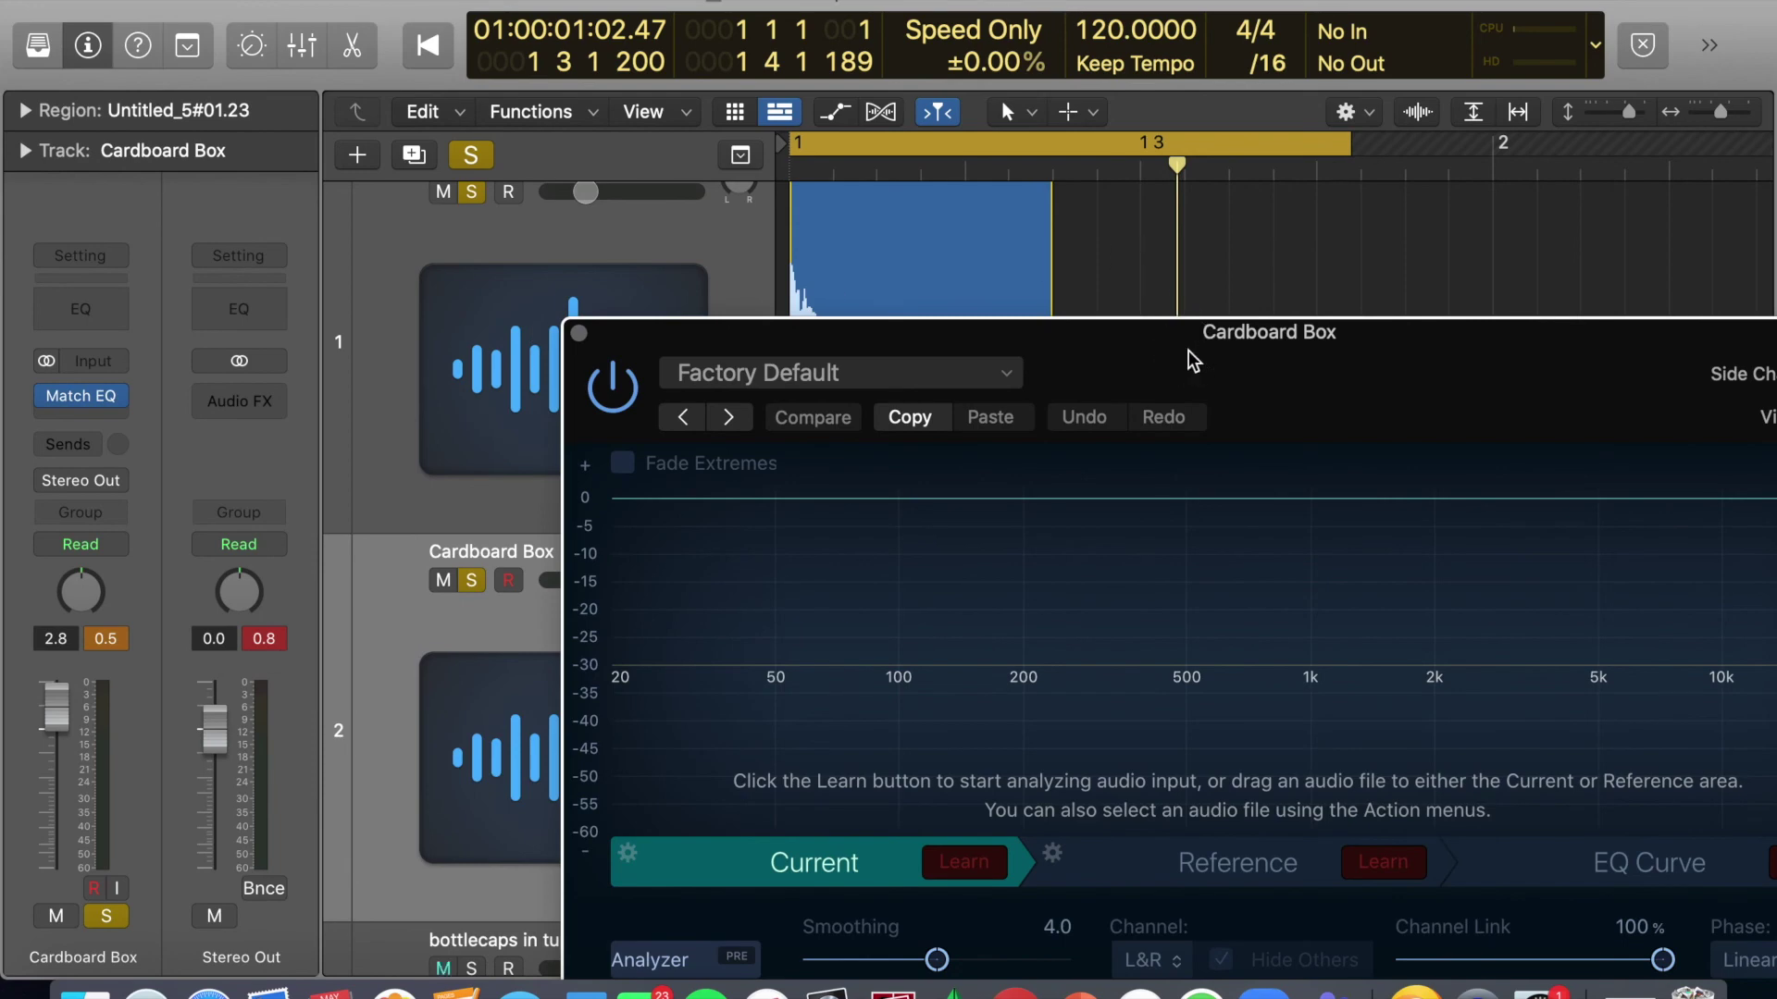
left_click(1121, 243)
Loop the Cardboard Box alone by unsoloing the Baking Tray, and show the Match EQ's EQ Curve view.
key("space")
left_click_drag(1313, 358, 1272, 550)
left_click(471, 192)
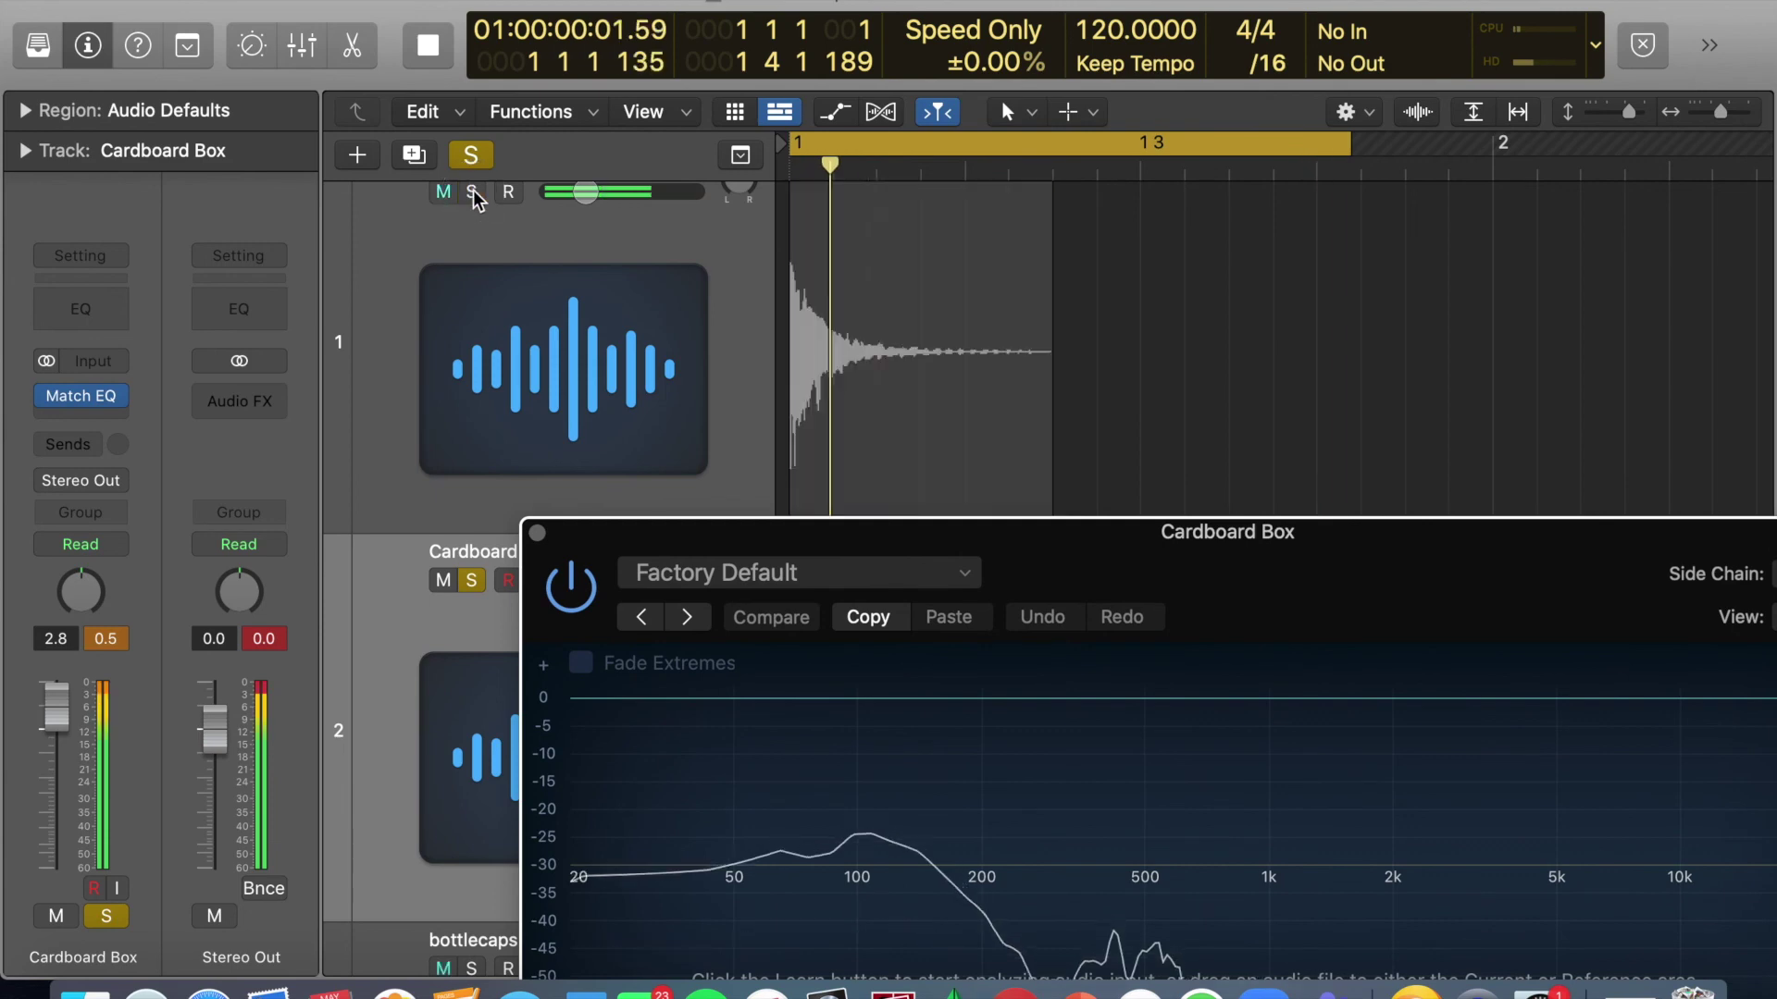
left_click_drag(1387, 606, 1048, 260)
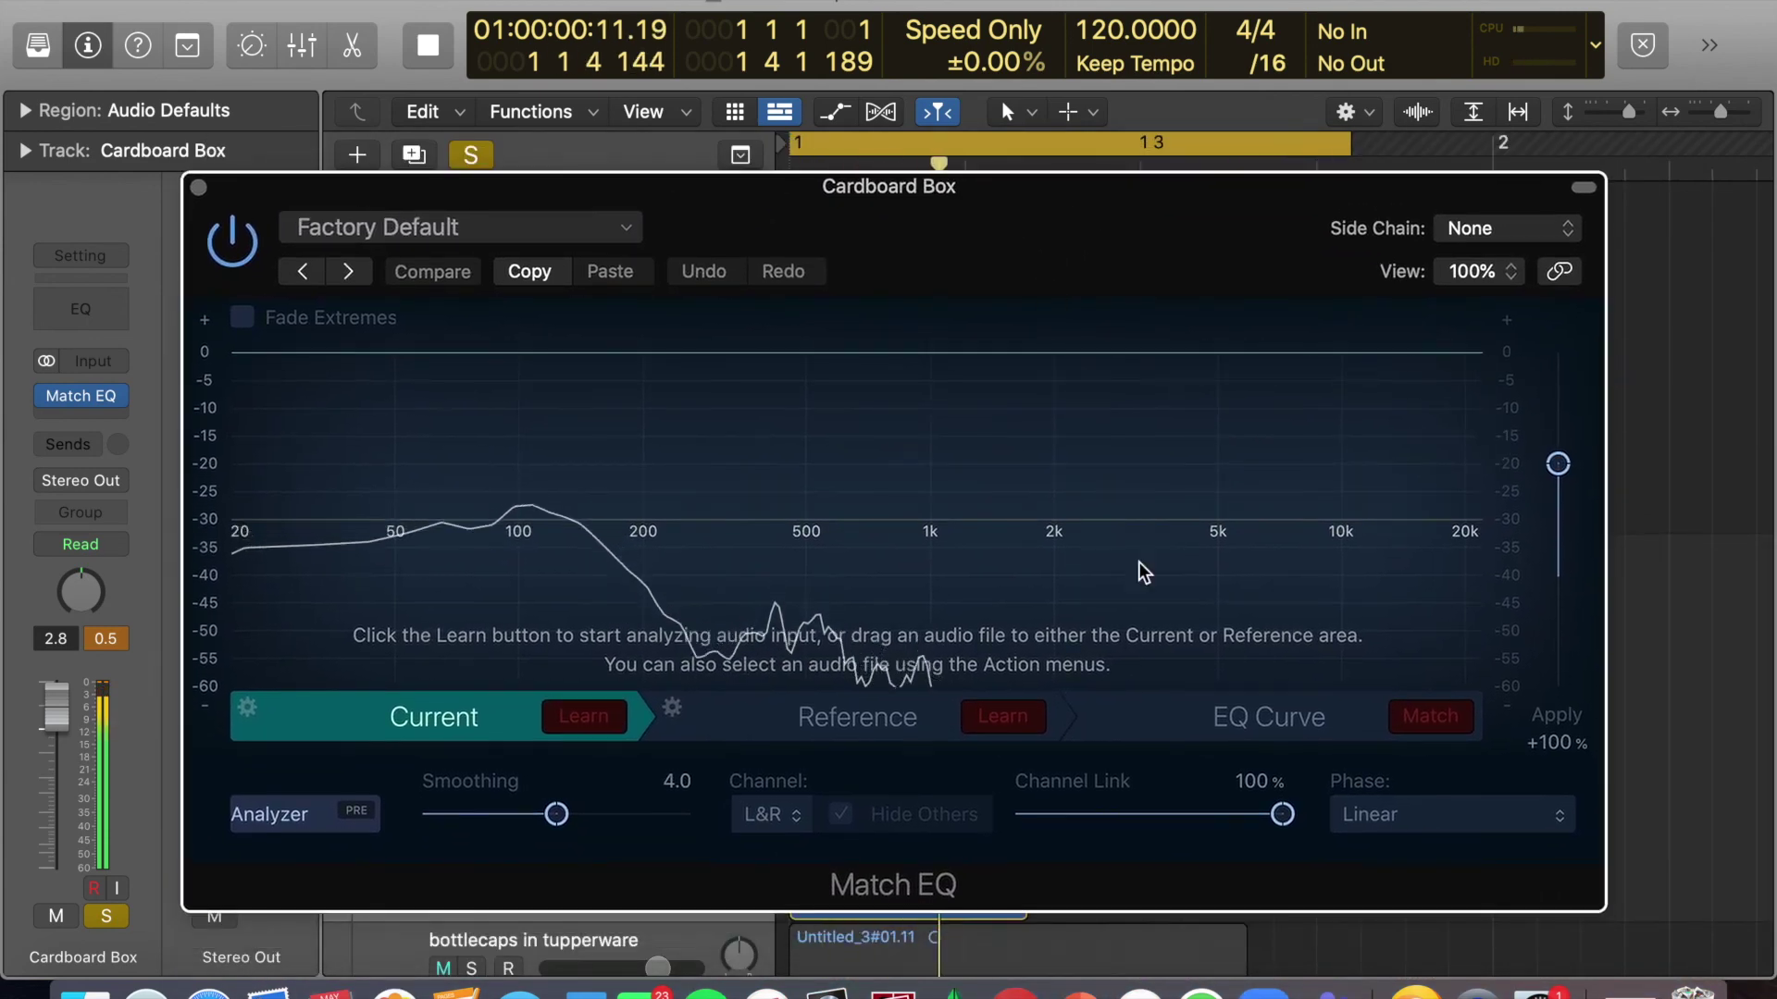
left_click(1253, 702)
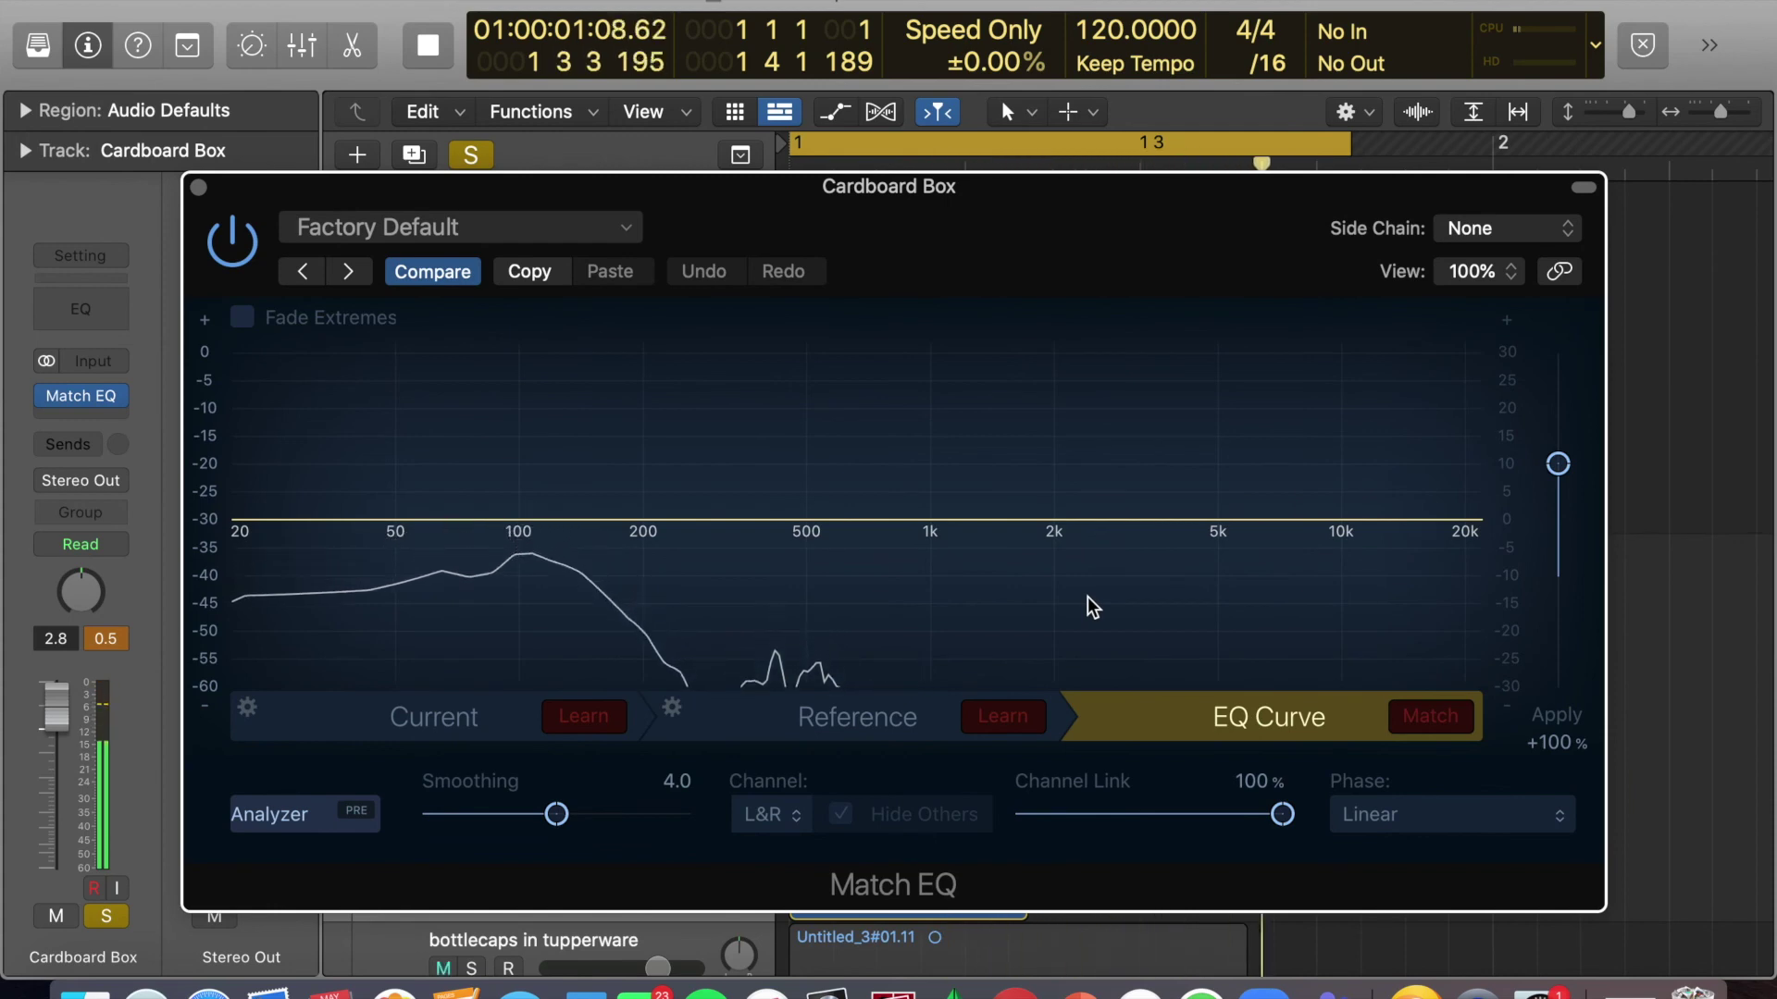
Boost the lows on the Cardboard Box's Match EQ curve with peaks at about 55 and 100 Hz.
left_click_drag(534, 532, 522, 381)
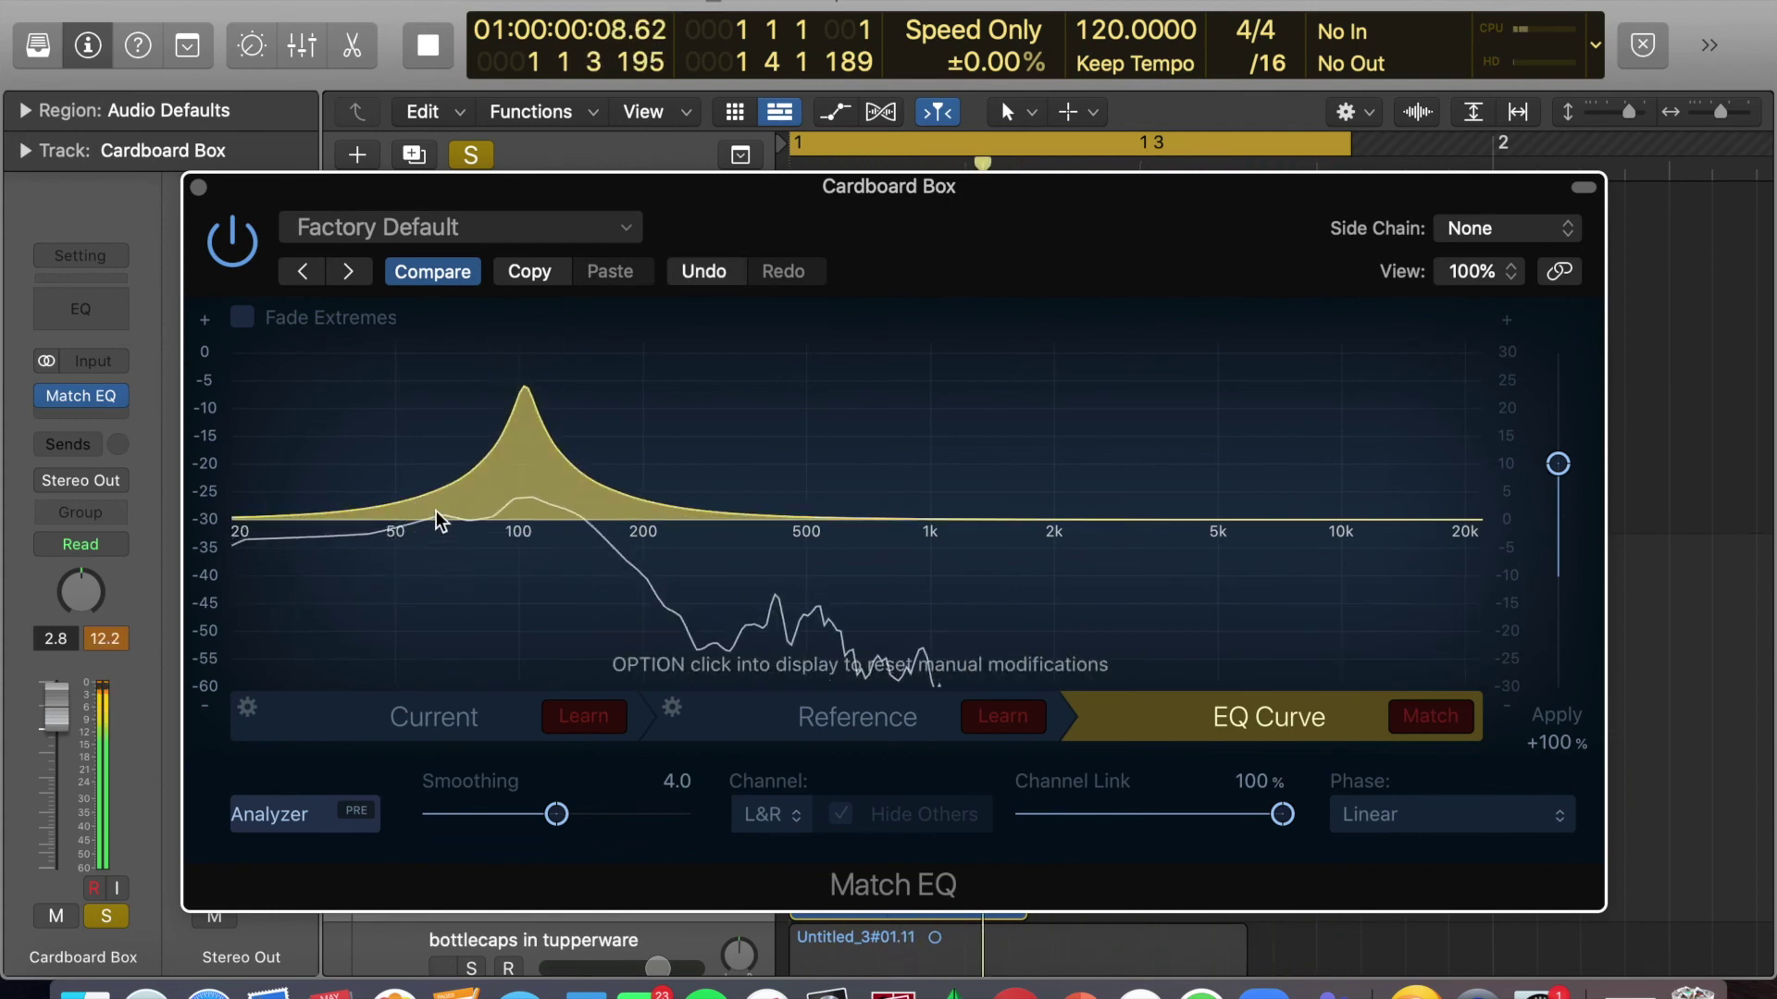
left_click_drag(416, 507, 409, 377)
left_click_drag(333, 496, 455, 463)
left_click_drag(525, 363, 536, 421)
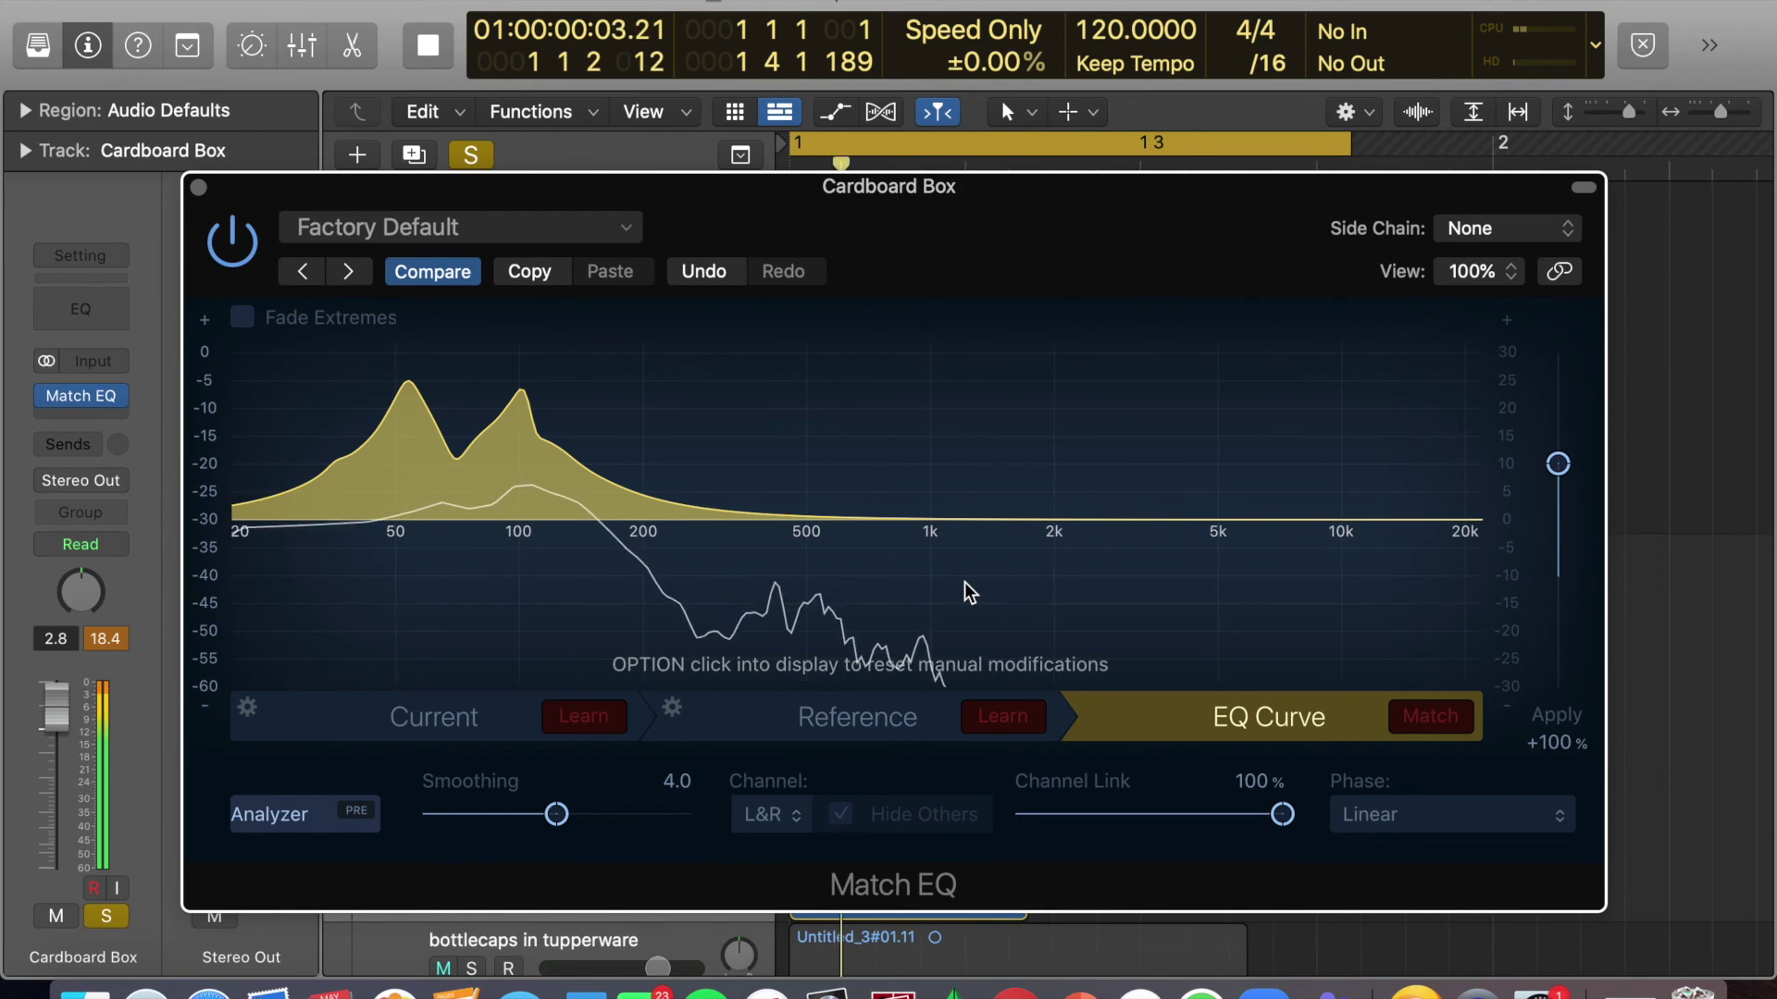
Cut the highs on the Cardboard Box's Match EQ curve at about 3.4, 6 and 12 kHz, close it and stop playback.
left_click_drag(1126, 529, 1150, 709)
left_click_drag(1221, 536, 1255, 639)
left_click_drag(1328, 527, 1379, 659)
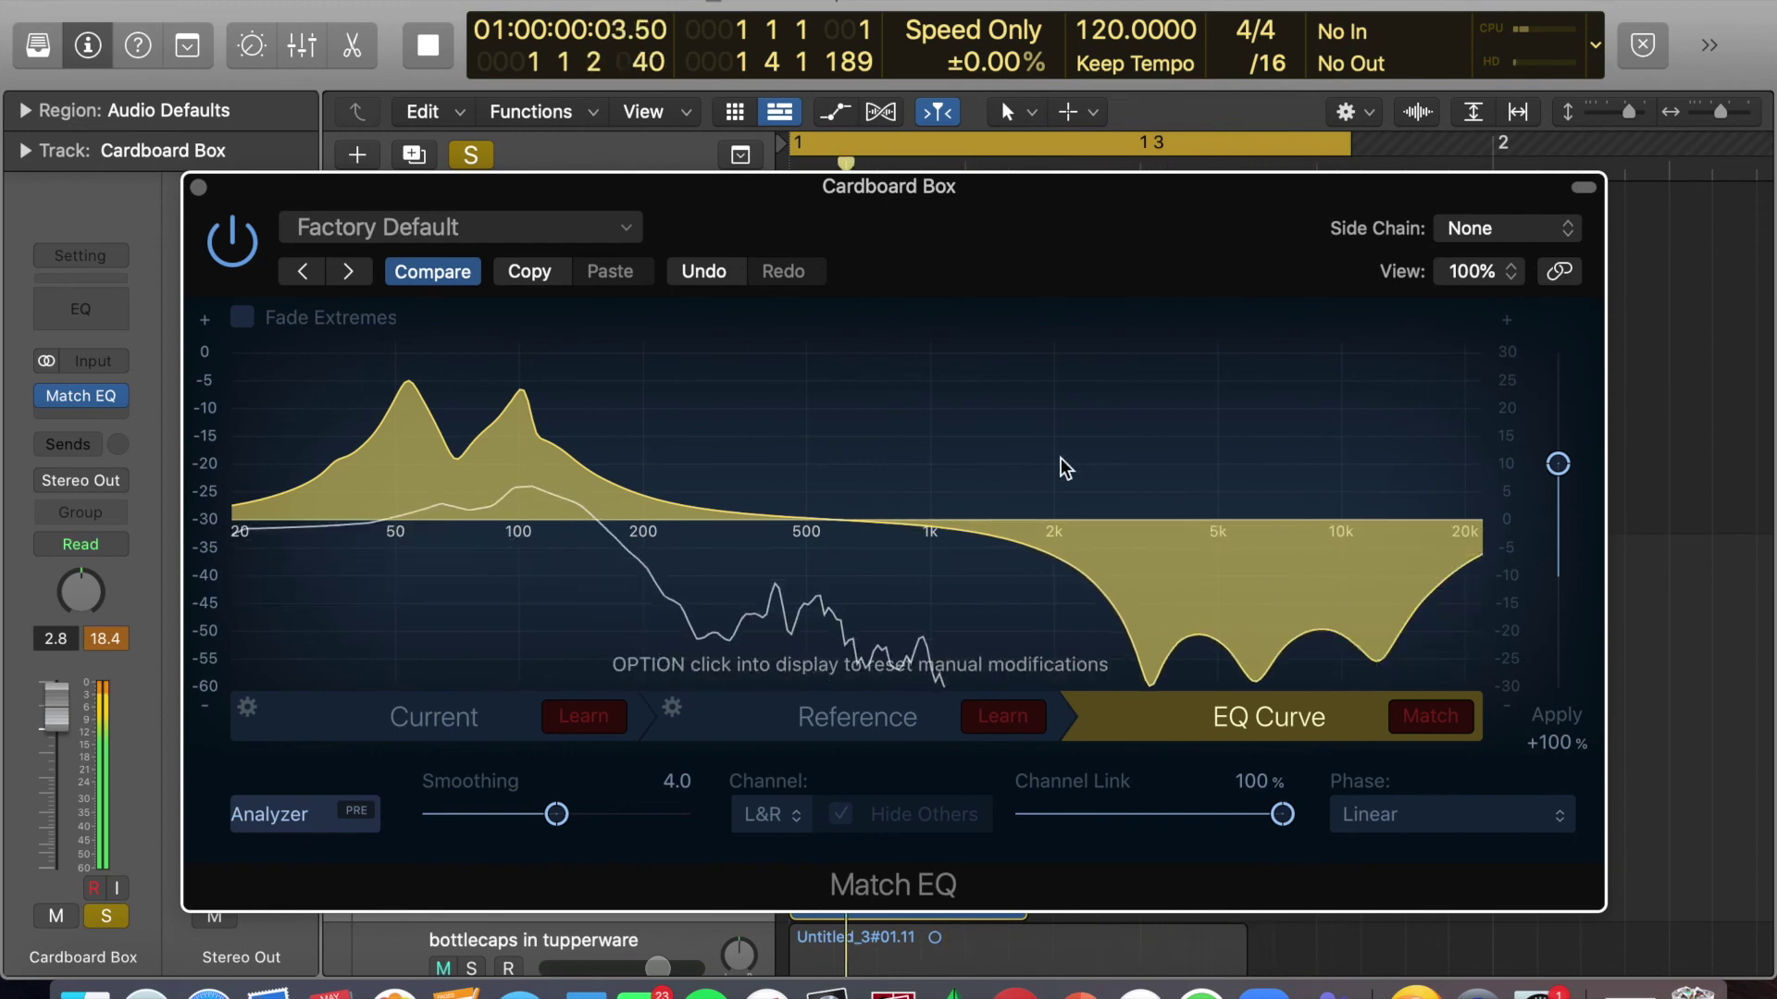
left_click(199, 188)
key("space")
Insert a SilverVerb after the Match EQ on the Cardboard Box track and set its dry output to 80%.
left_click(98, 412)
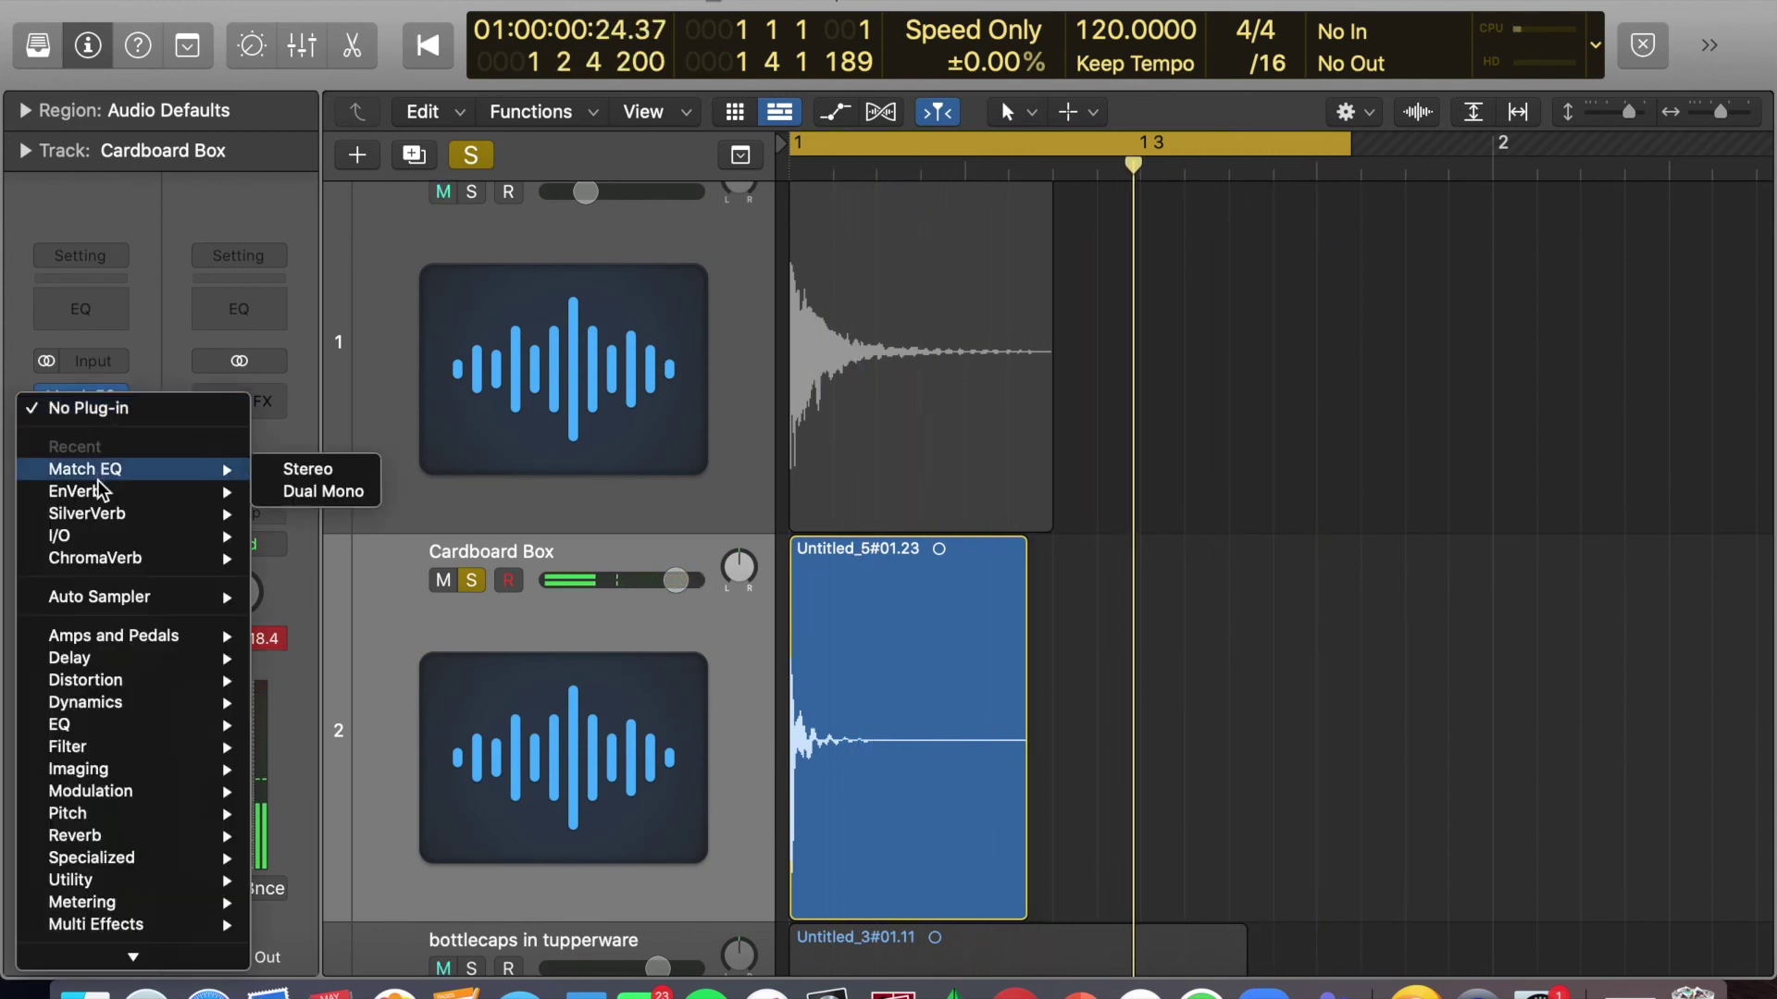
mouse_move(98, 492)
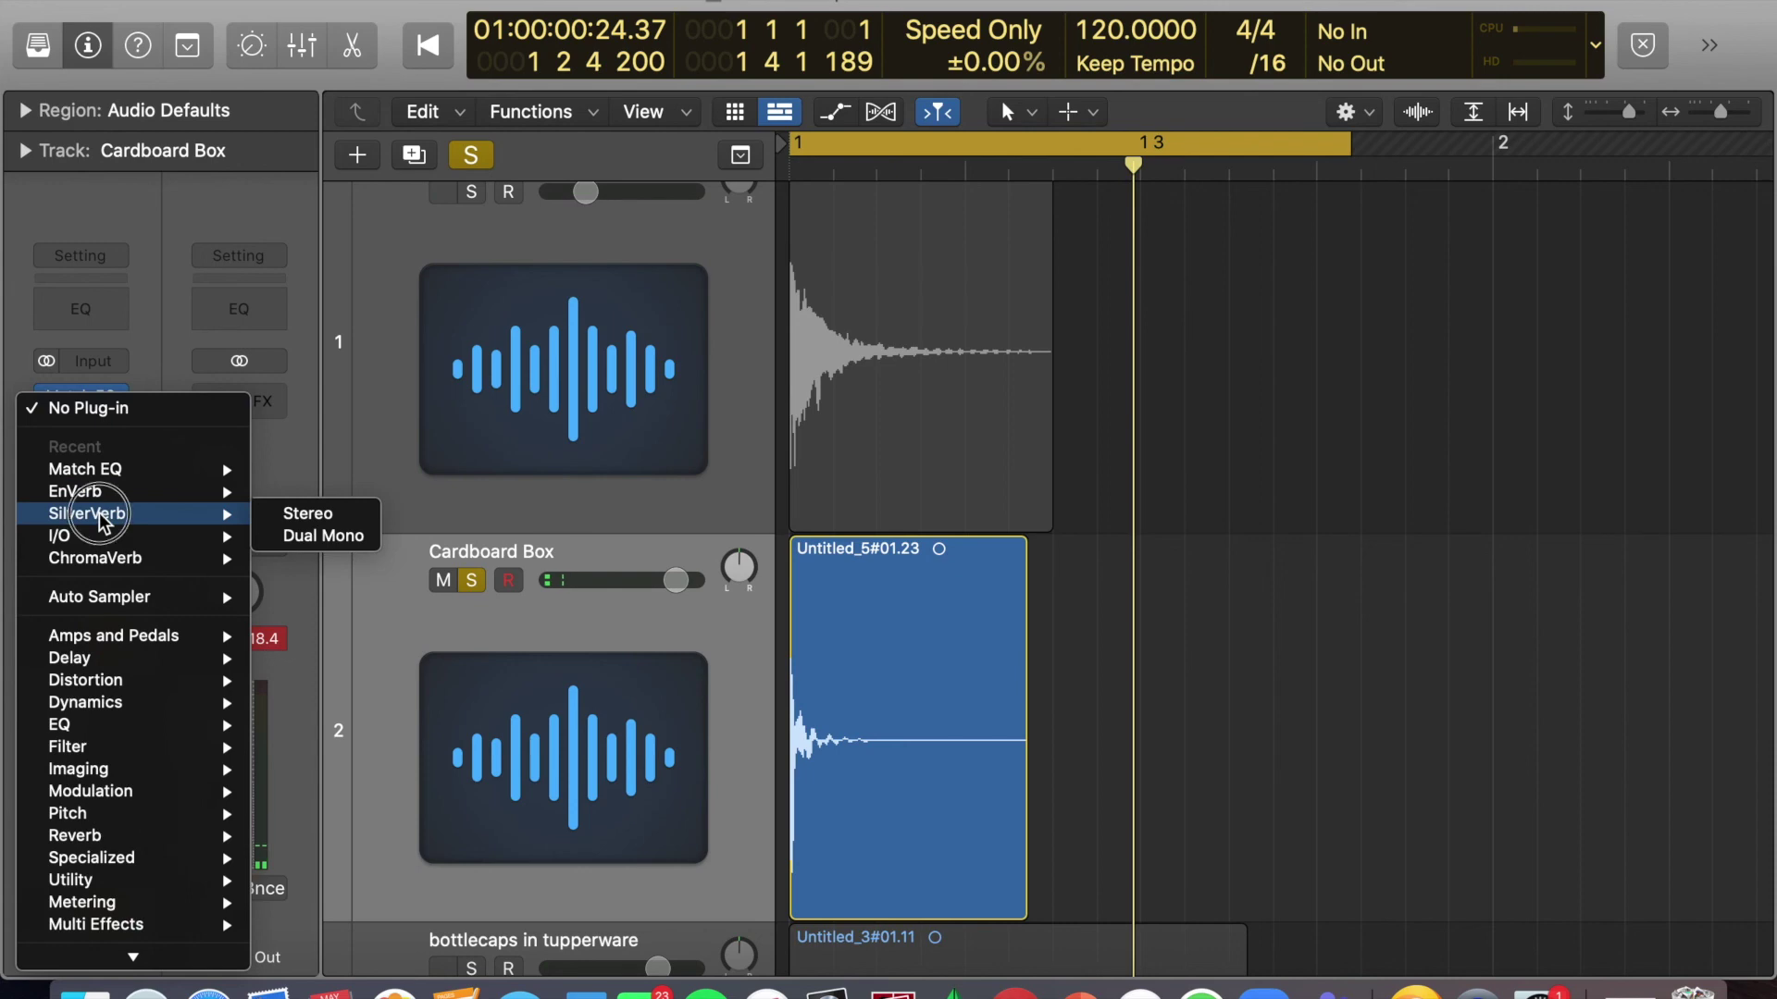
left_click(93, 513)
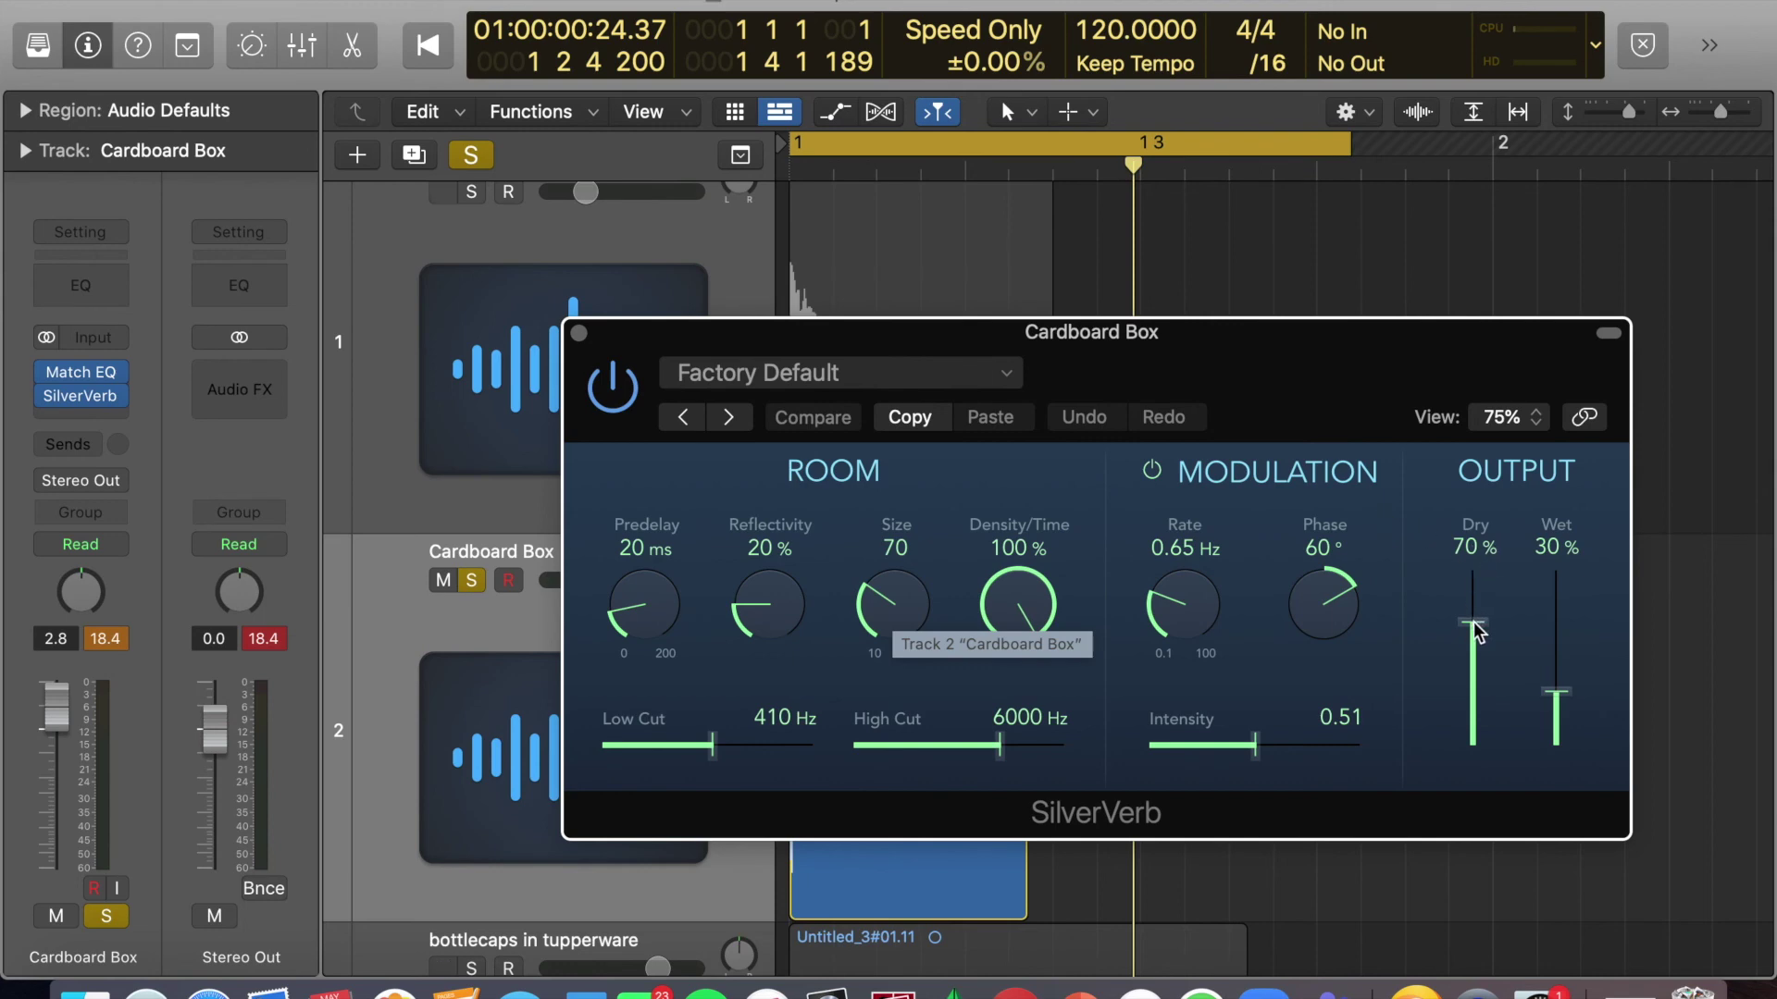
left_click_drag(1477, 631, 1477, 625)
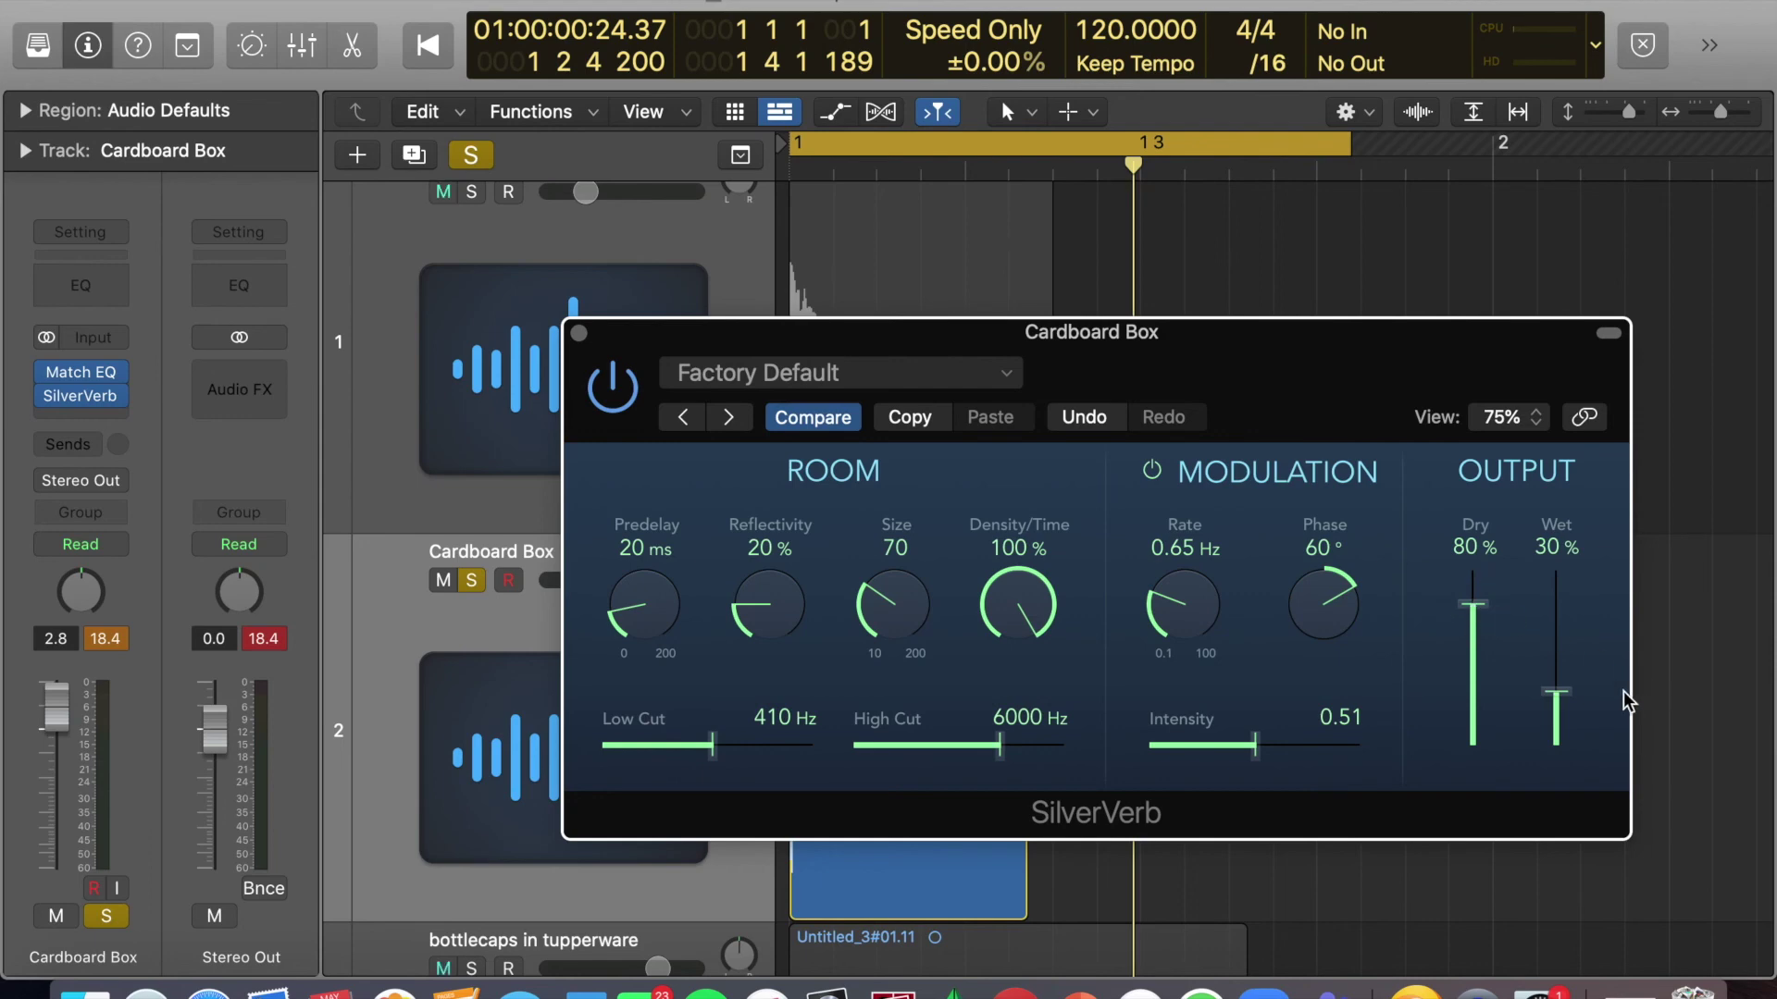
Set the SilverVerb's wet output to 18% on the Cardboard Box, audition it and close the plug-in.
left_click_drag(1561, 694, 1563, 705)
key("space")
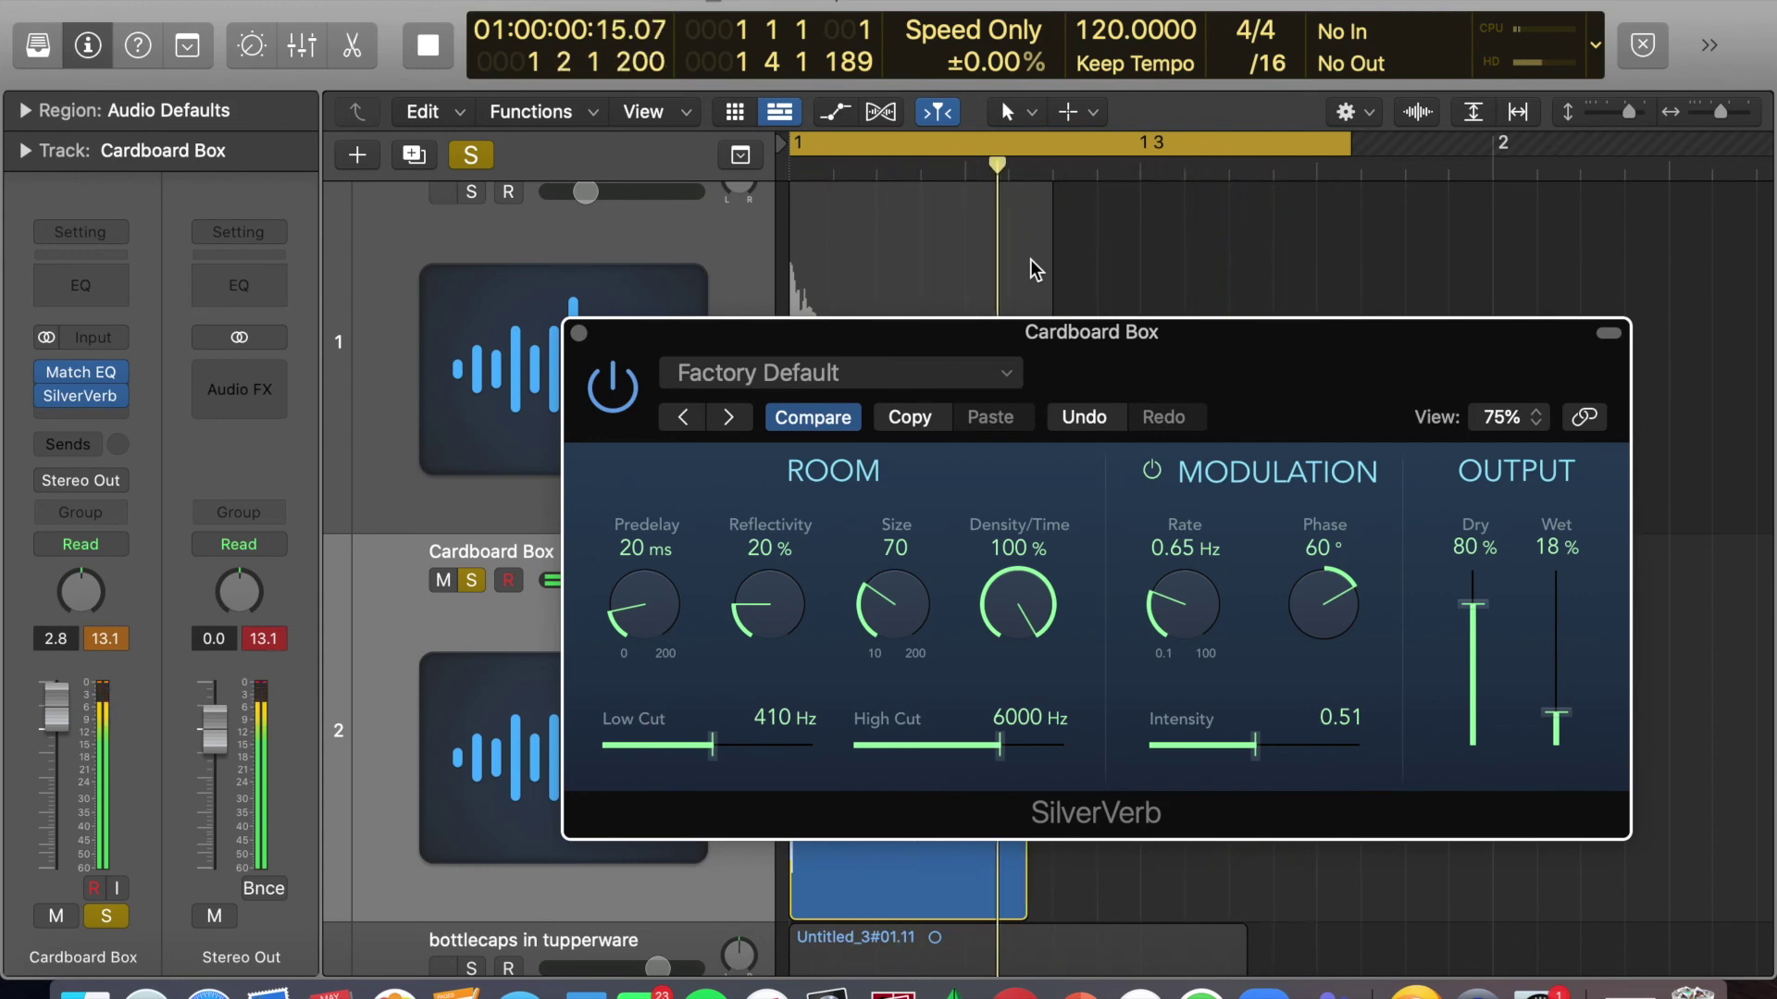
key("space")
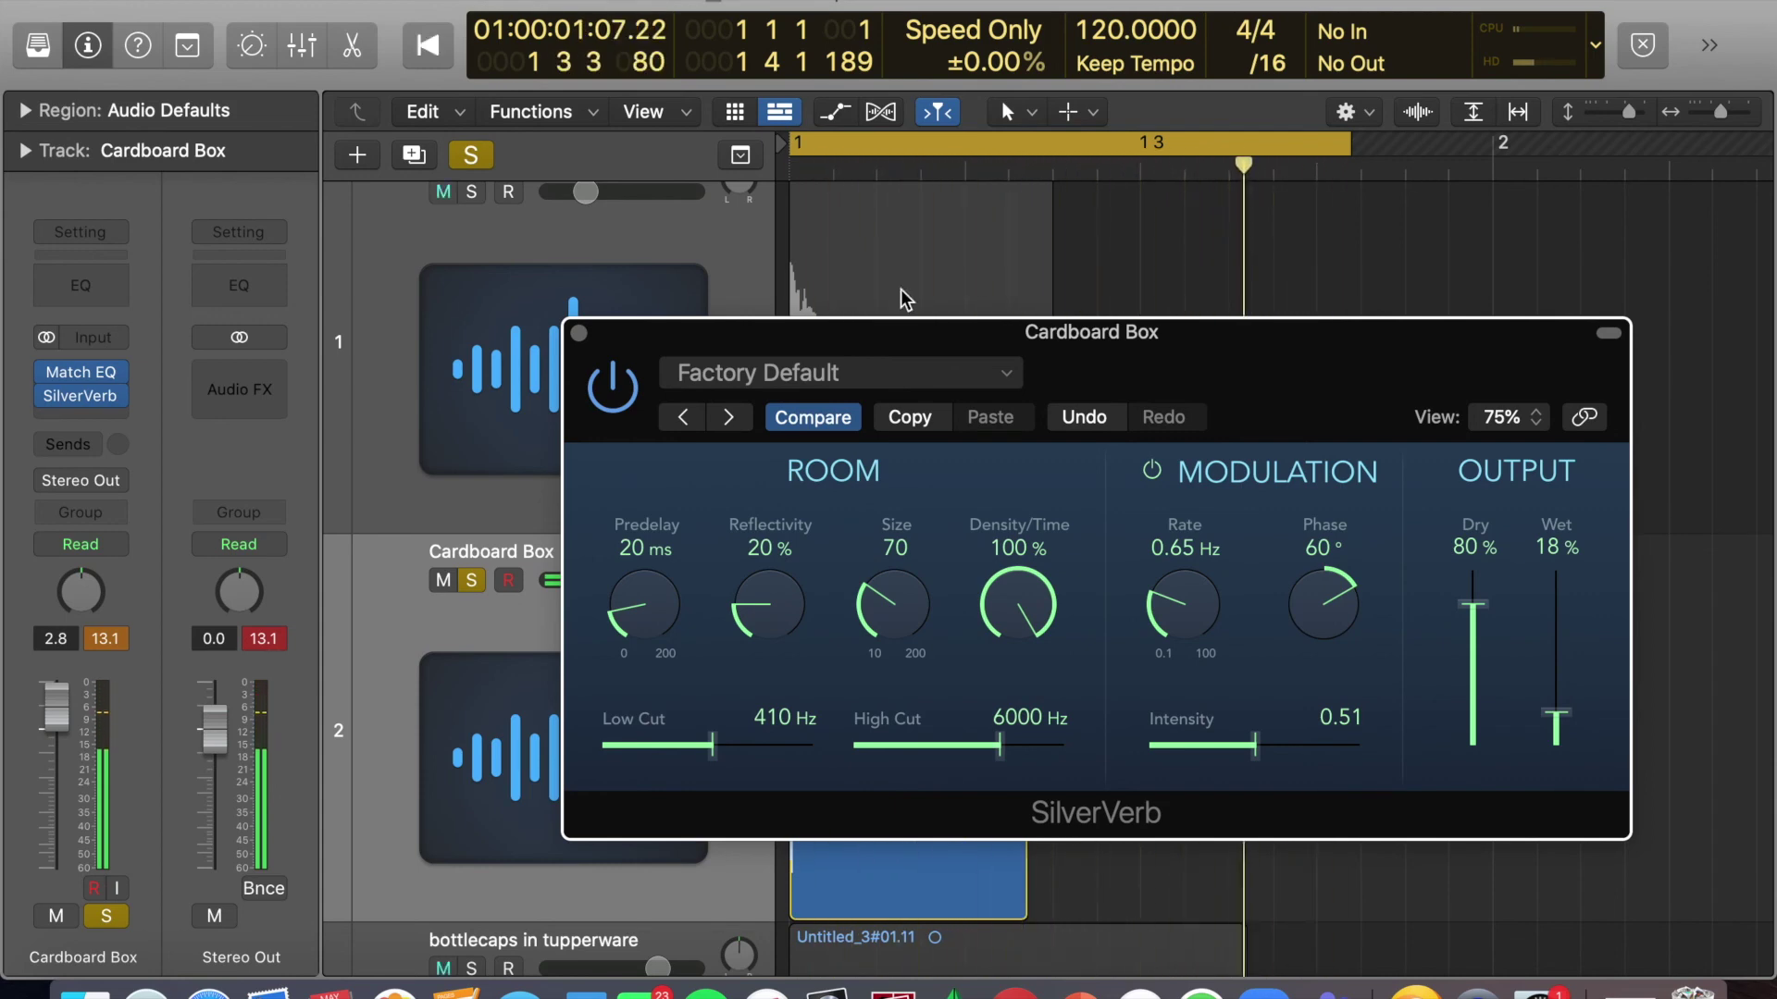
left_click(579, 334)
Turn off the cycle range and solo the Baking Tray together with the Cardboard Box.
key("super+Left")
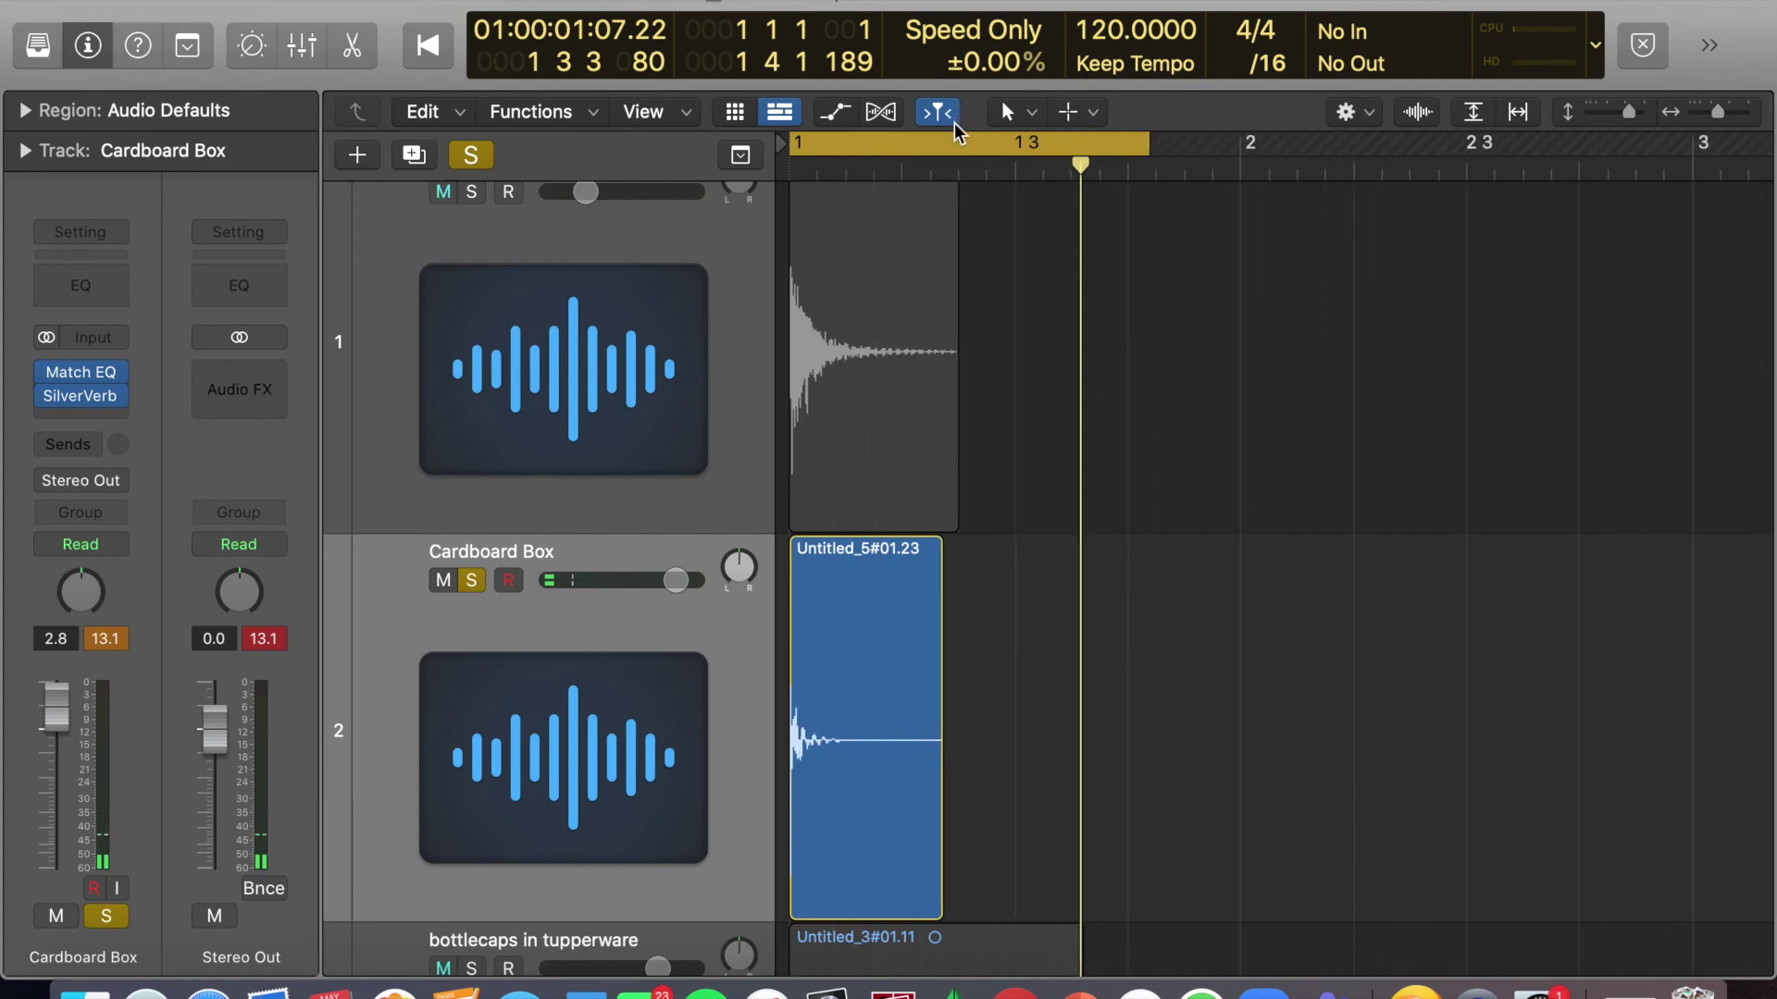
left_click(956, 151)
left_click_drag(1626, 114, 1619, 111)
left_click(472, 229)
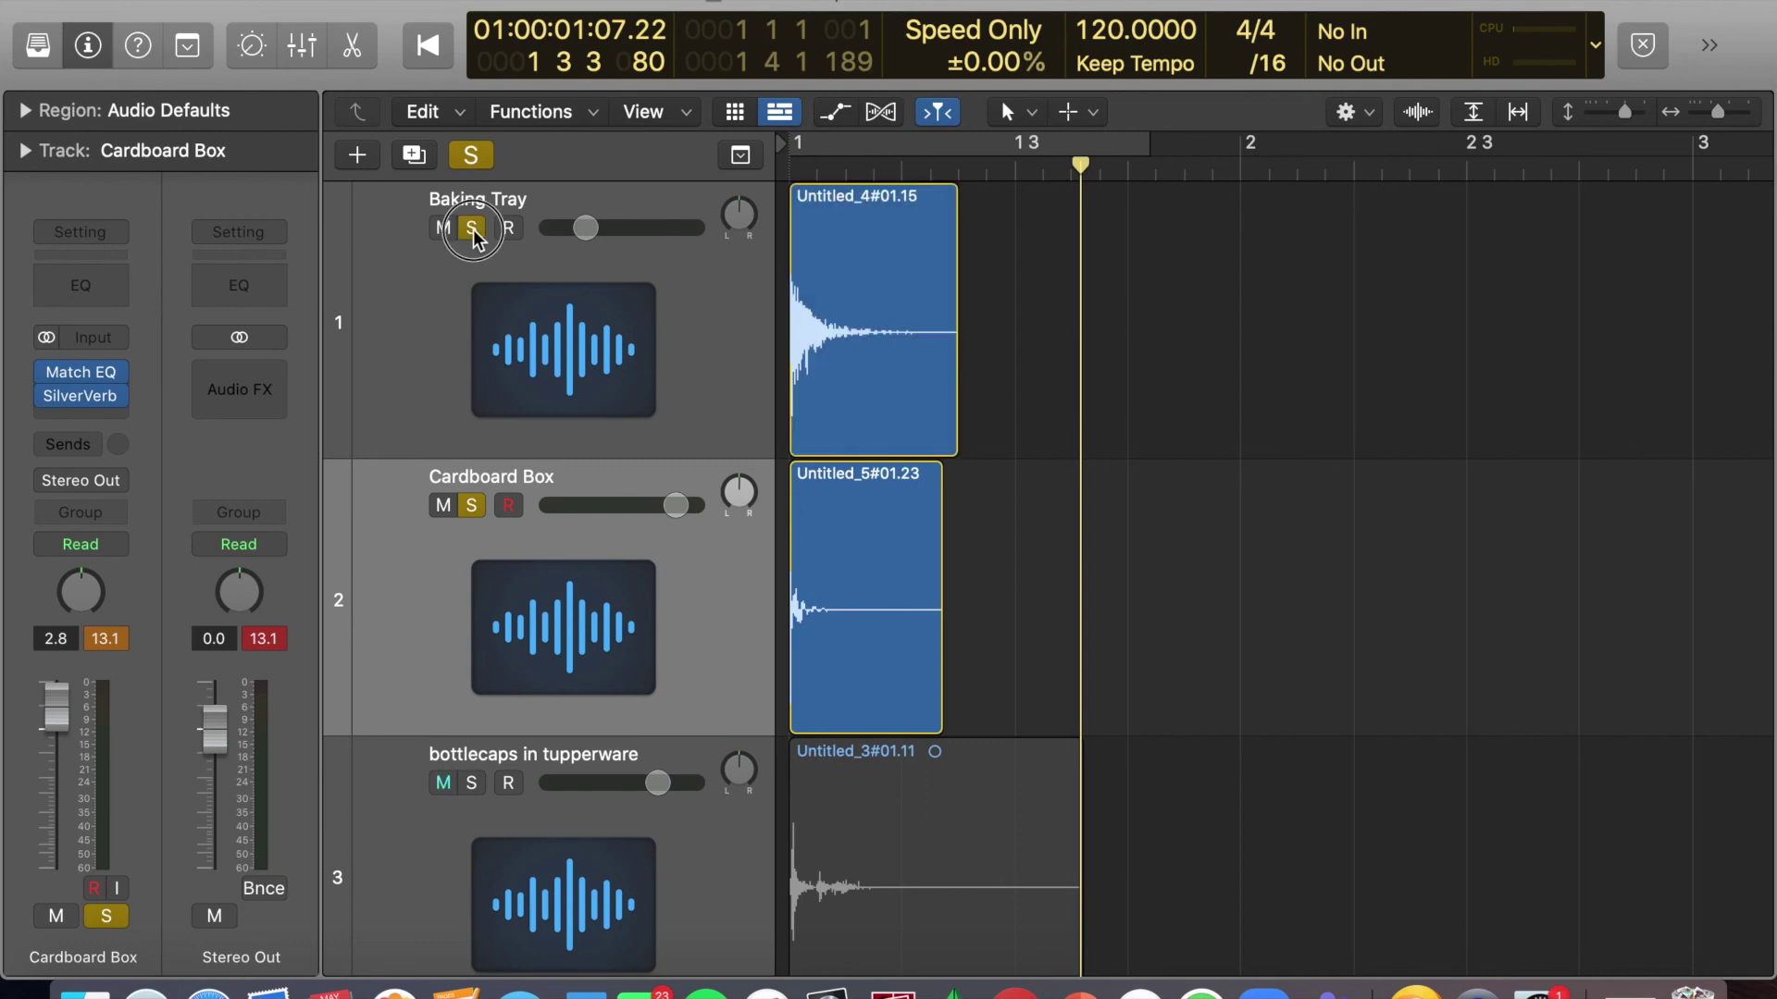
Copy the Baking Tray and Cardboard Box regions together to about beat 2 of bar 2.
left_click_drag(1136, 340, 896, 620)
left_click_drag(888, 277, 1433, 273)
left_click(1518, 376)
left_click_drag(1211, 273, 1546, 606)
Bounce the two copied regions in place to a new track named Kick, muting the sources.
right_click(1432, 267)
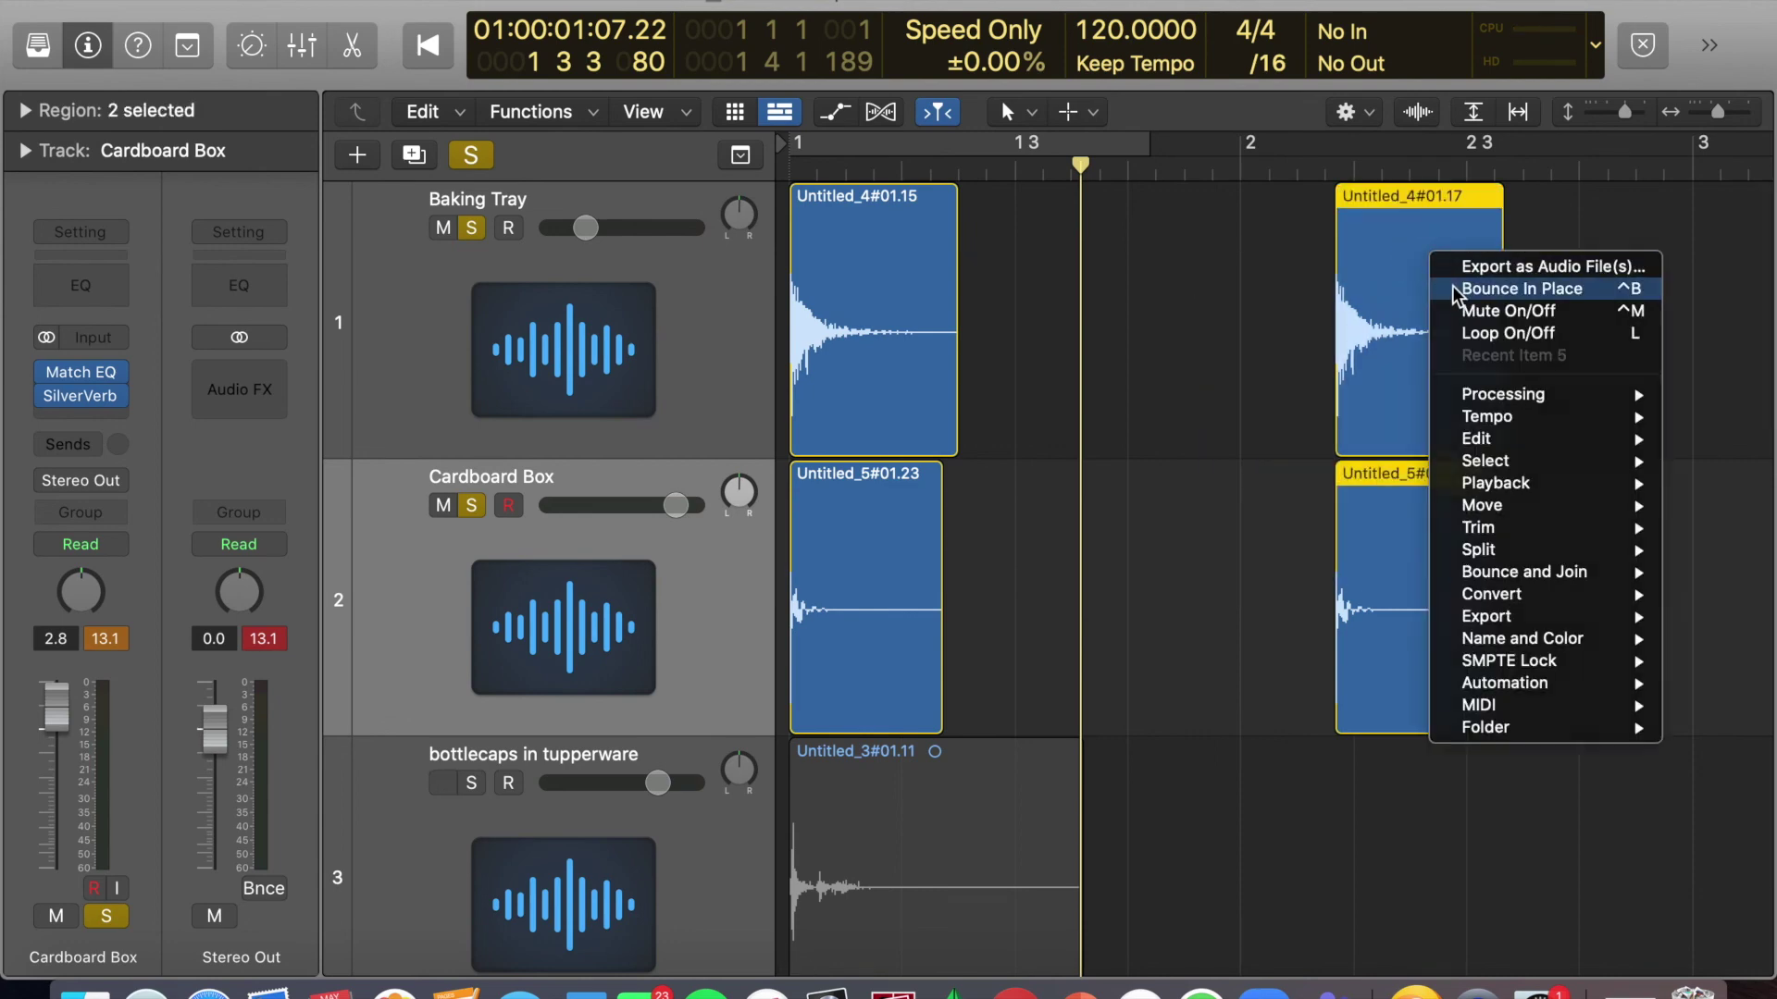
left_click(1455, 289)
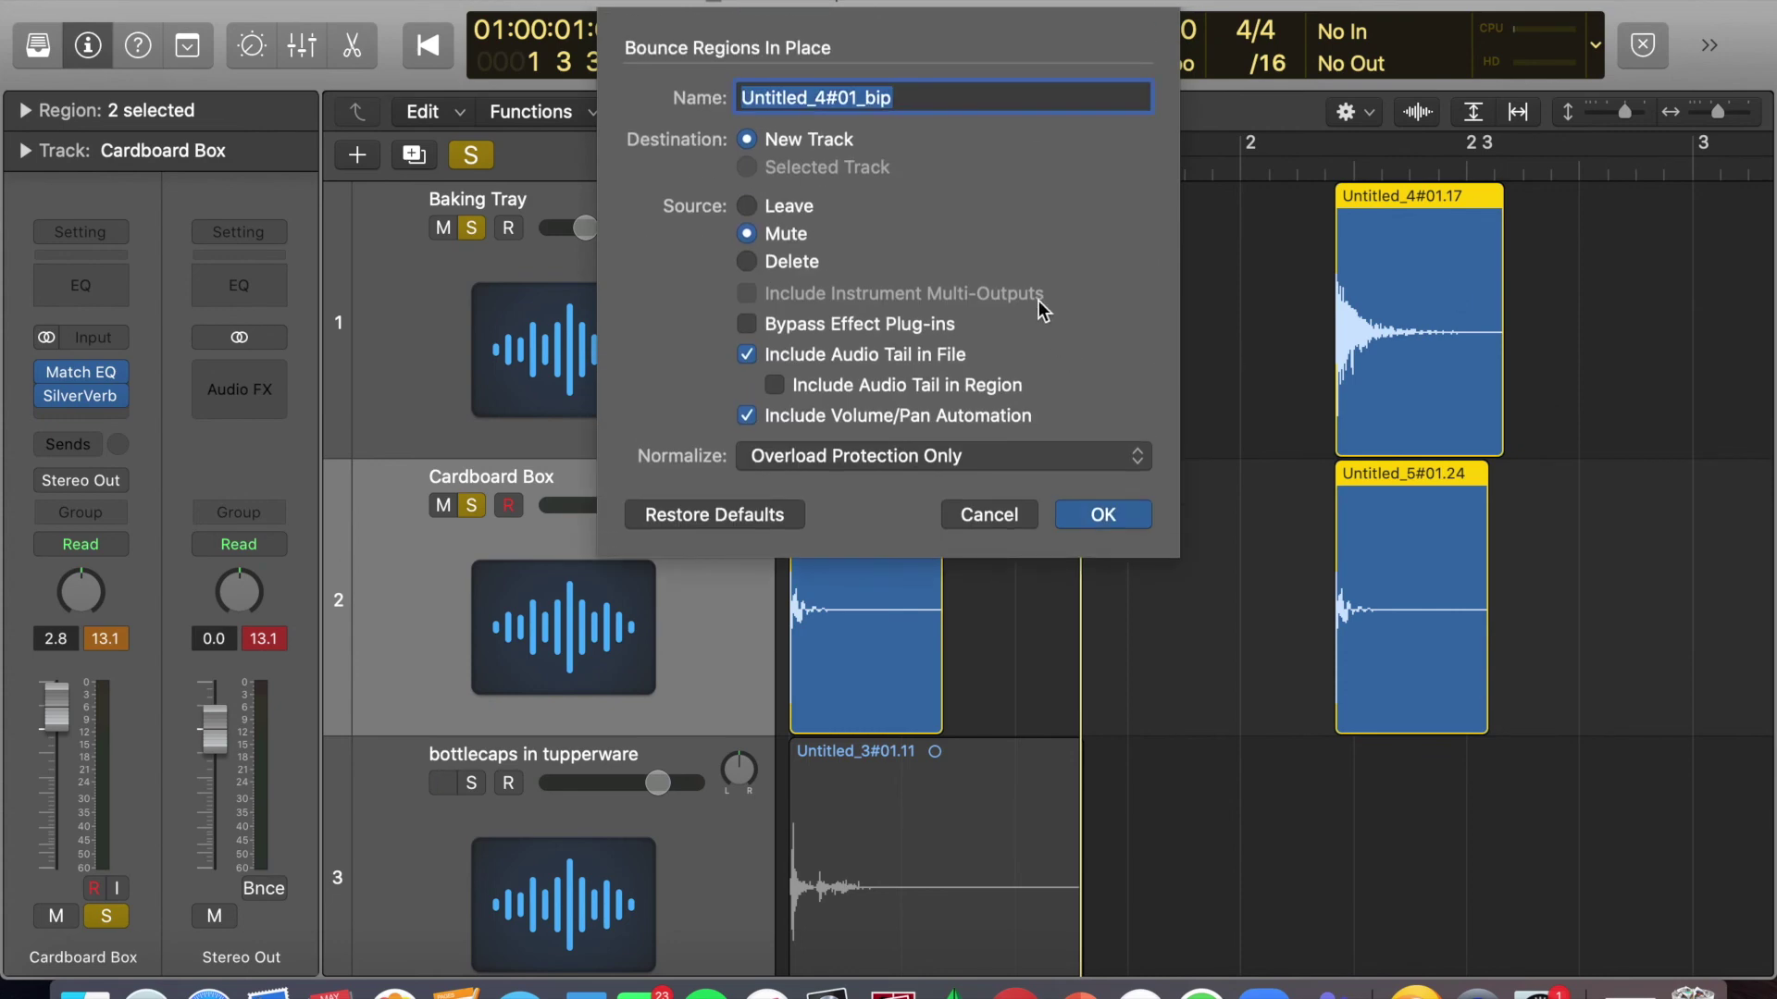
type("Kick")
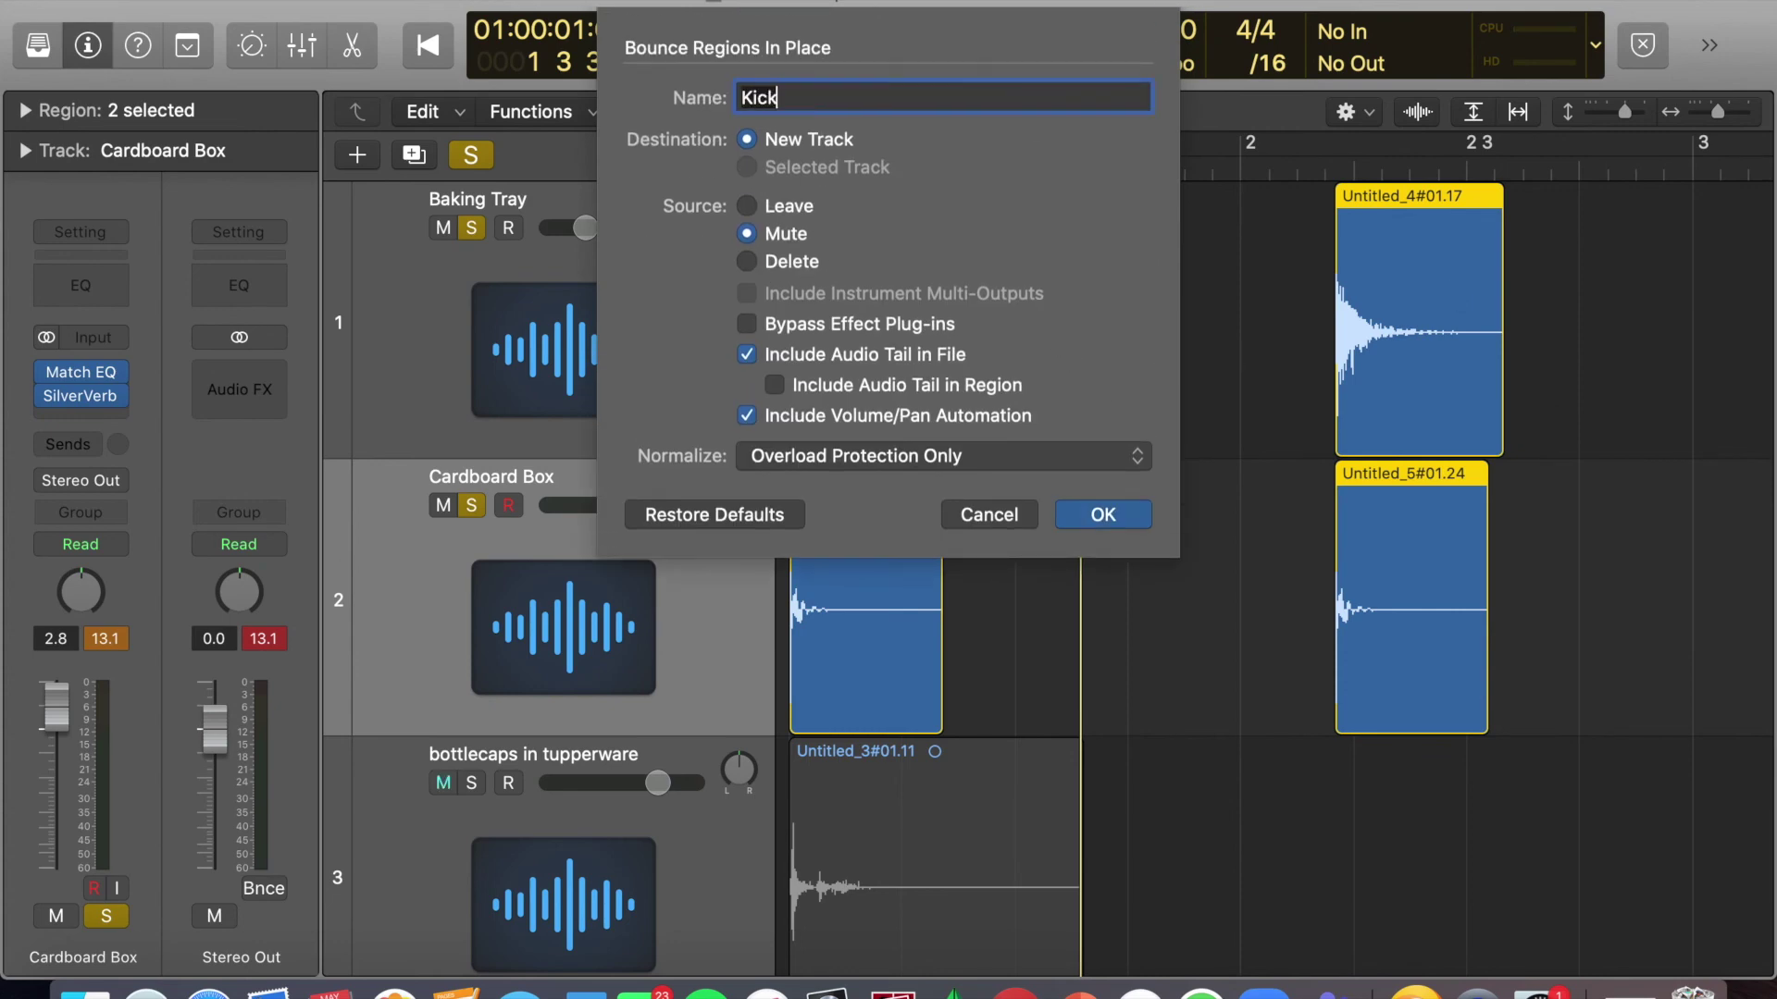
left_click(1103, 516)
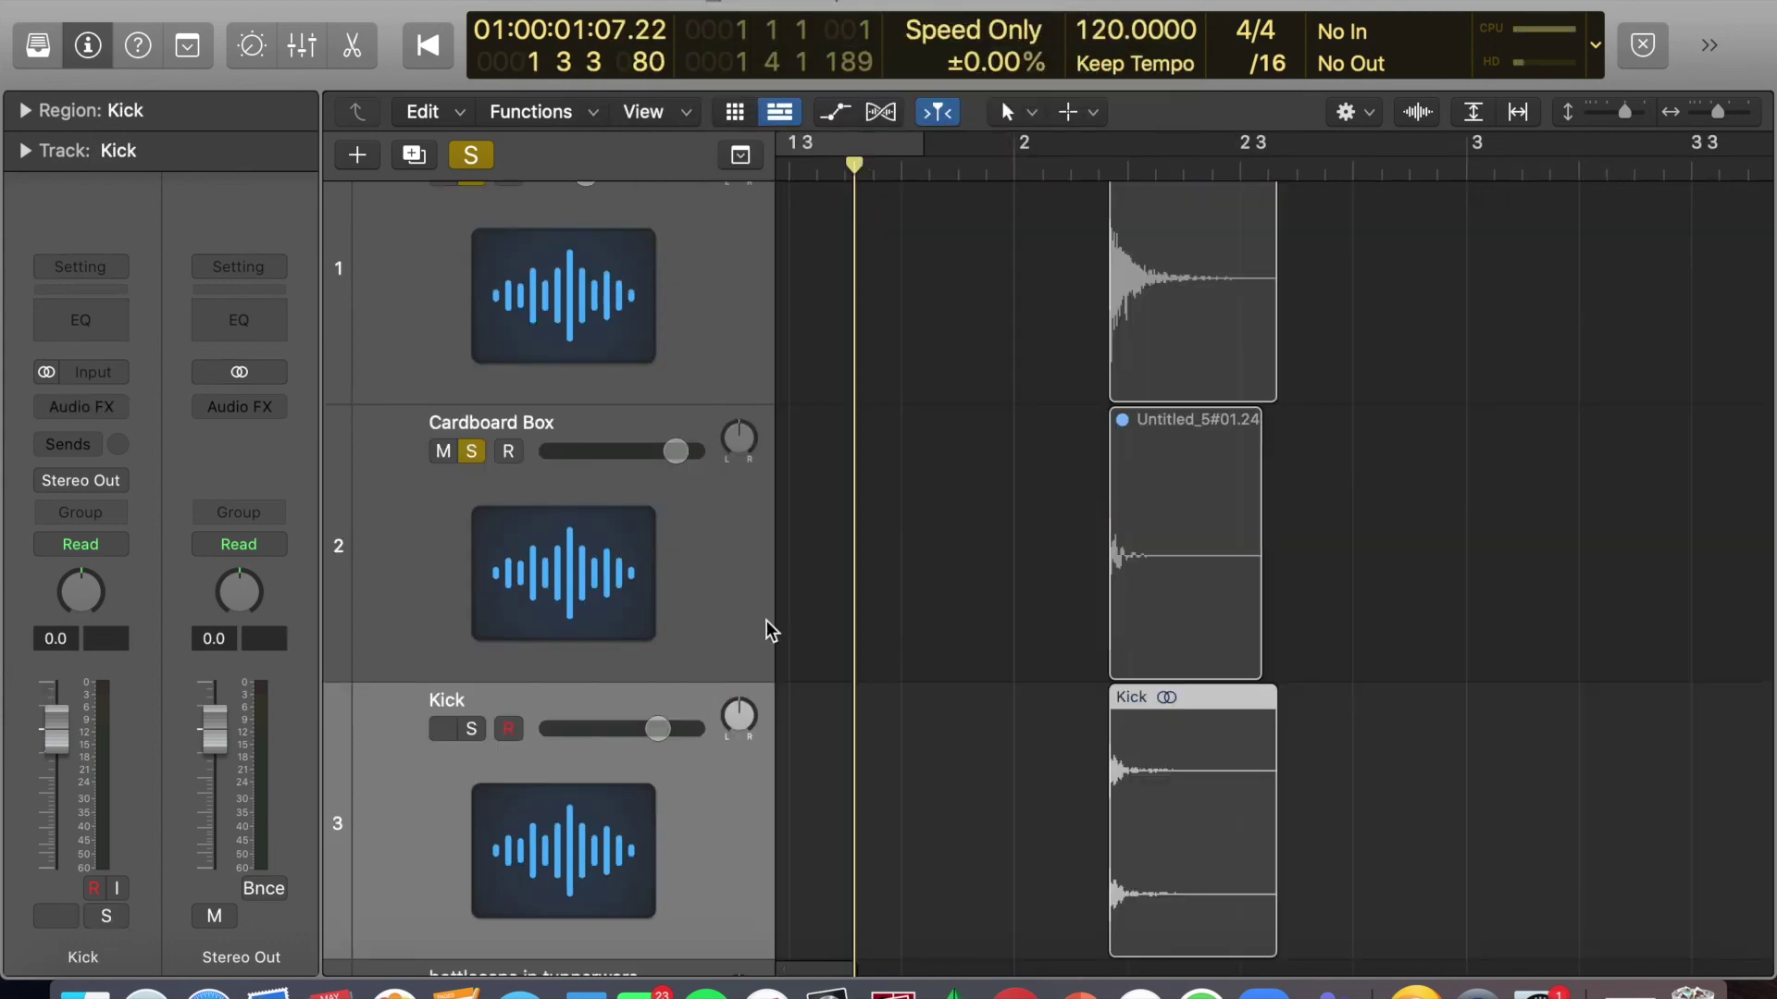
Unsolo the Baking Tray and Cardboard Box tracks and solo the new Kick track.
scroll(616, 626, "up", 1)
scroll(616, 625, "down", 2)
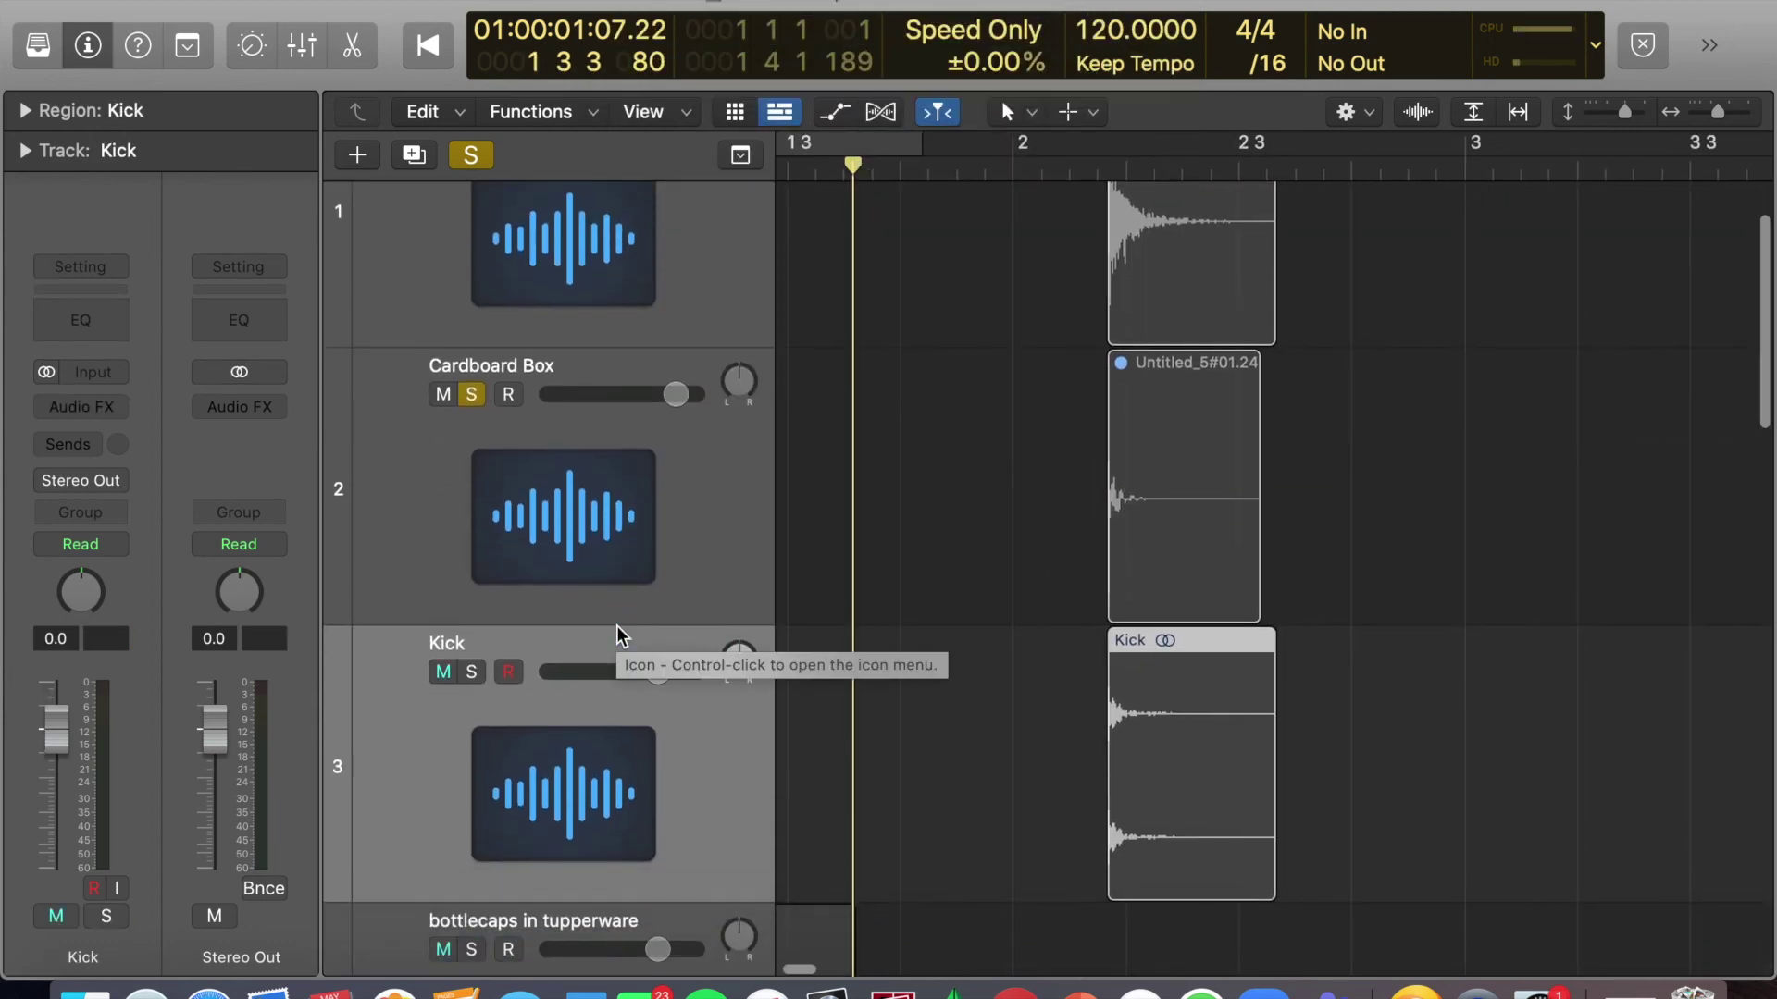
key("super+Left")
left_click_drag(1627, 113, 1623, 113)
scroll(1419, 370, "up", 2)
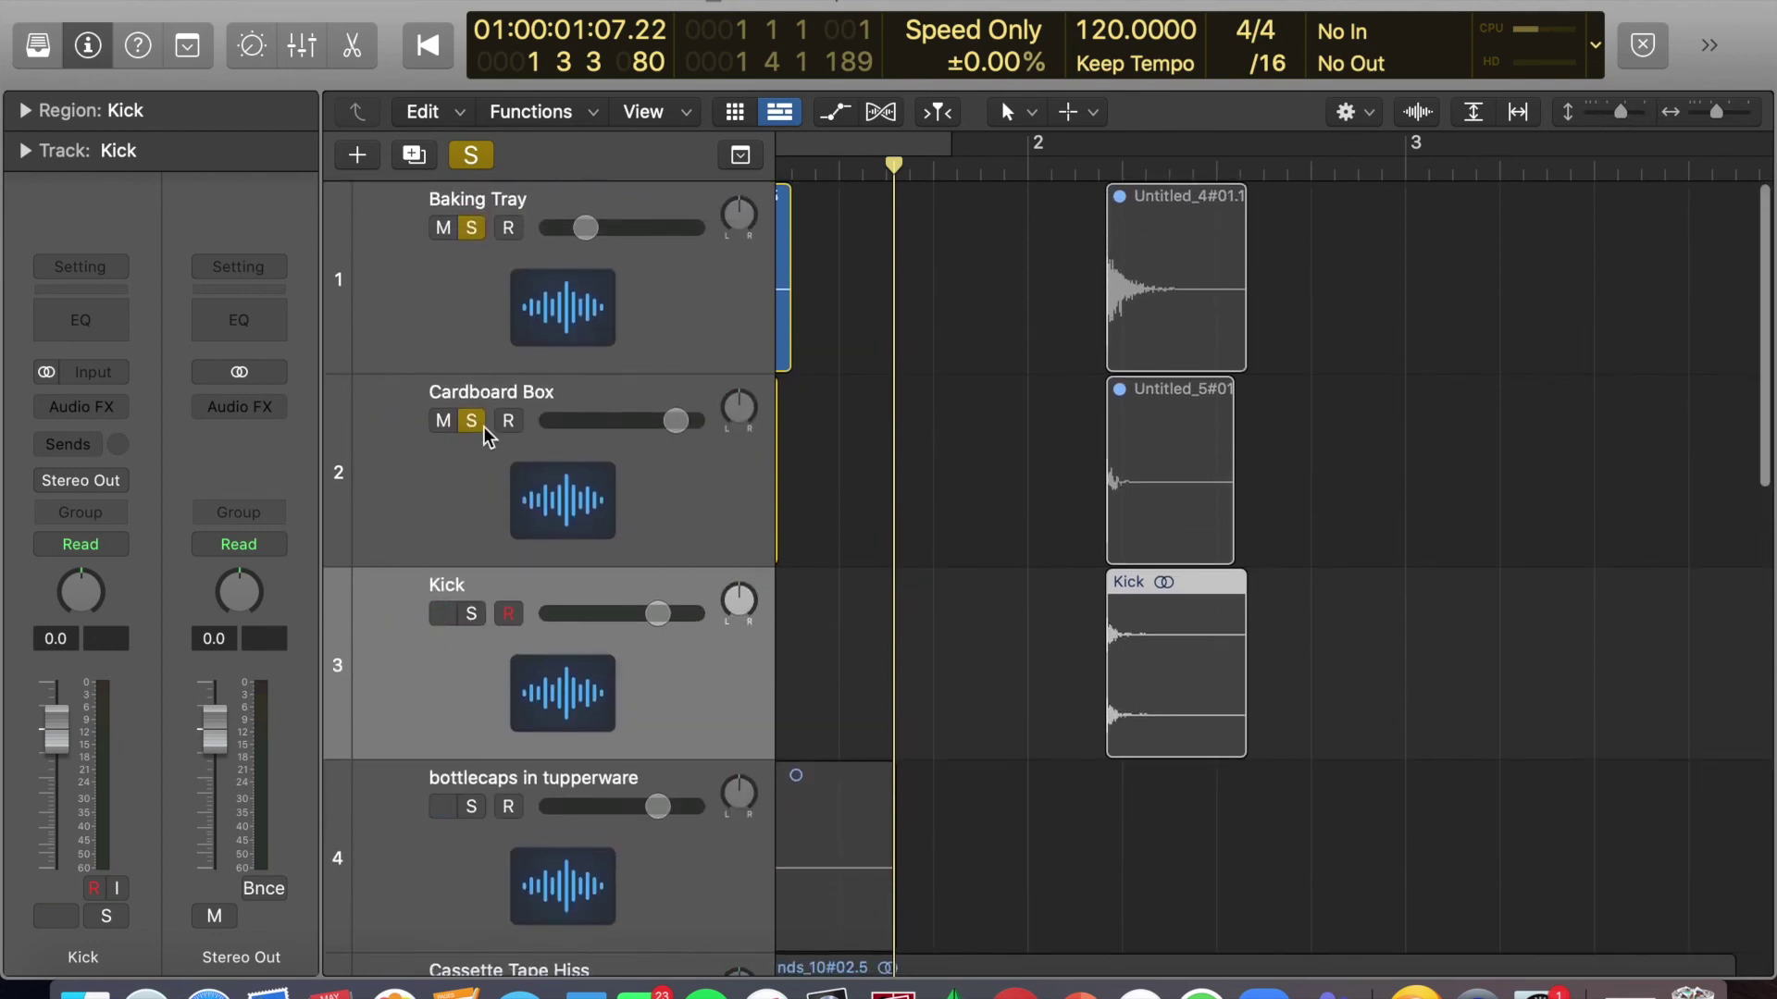
left_click(473, 229)
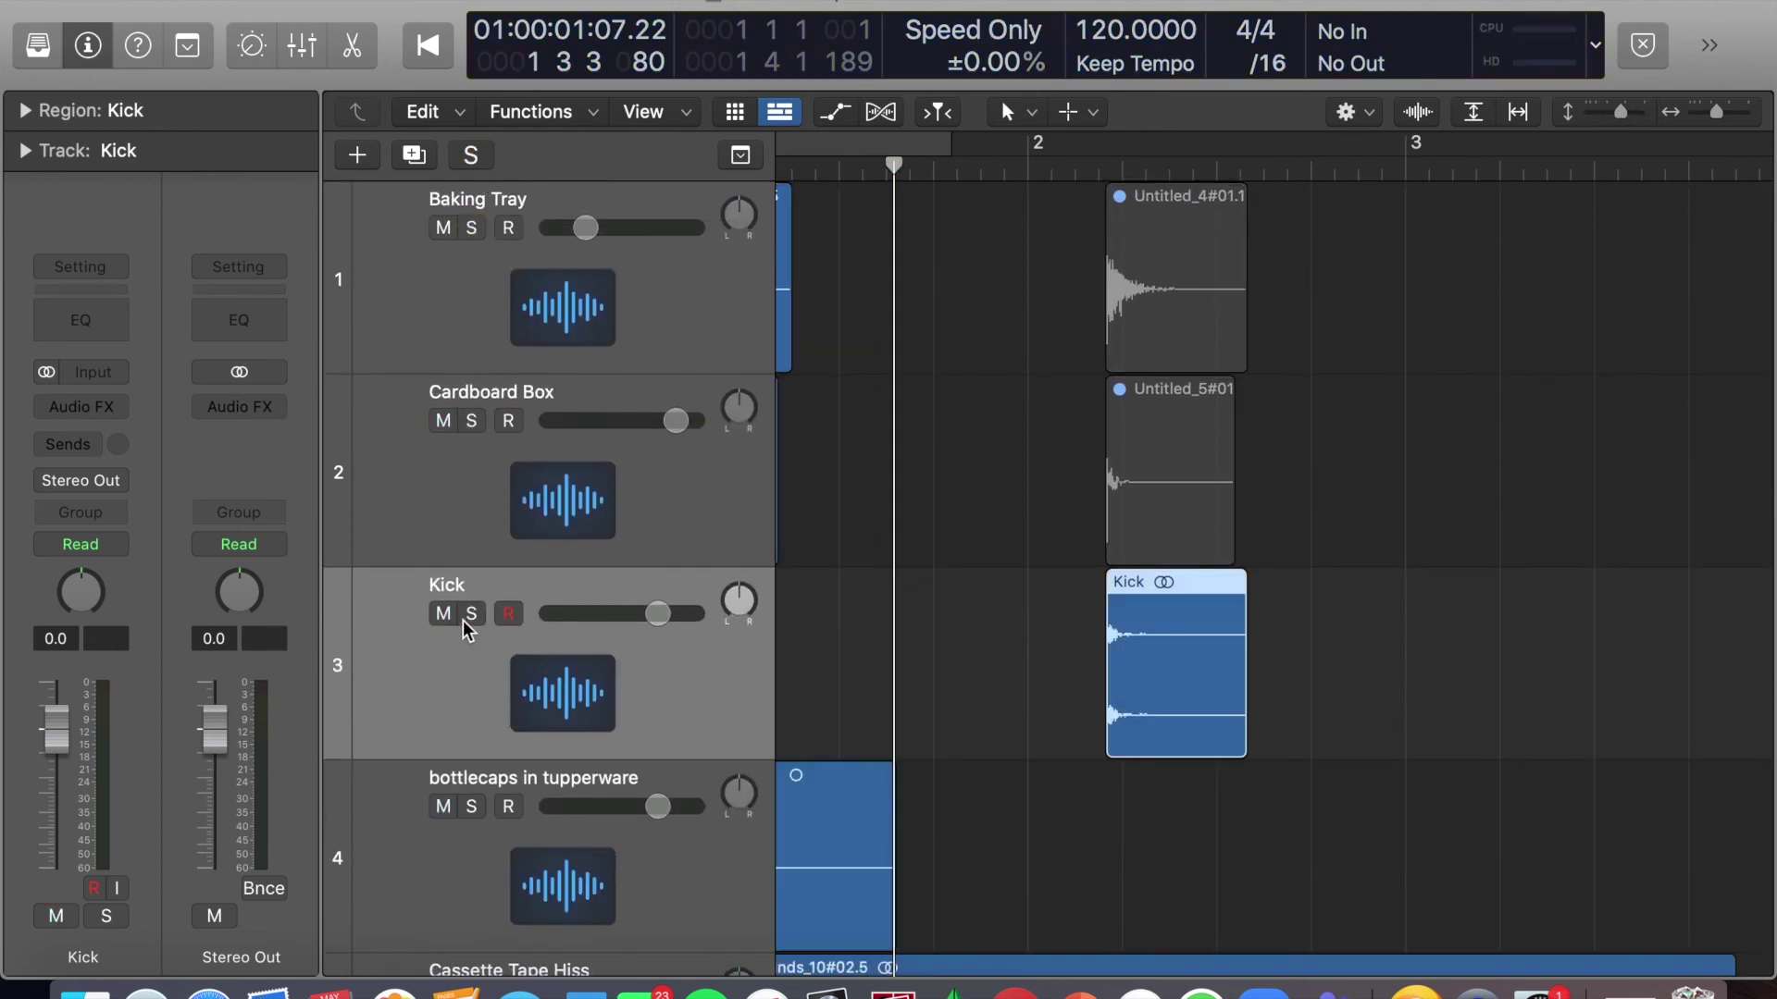
left_click(472, 614)
Play the bounced Kick region from just before its start, then stop playback.
double_click(1085, 174)
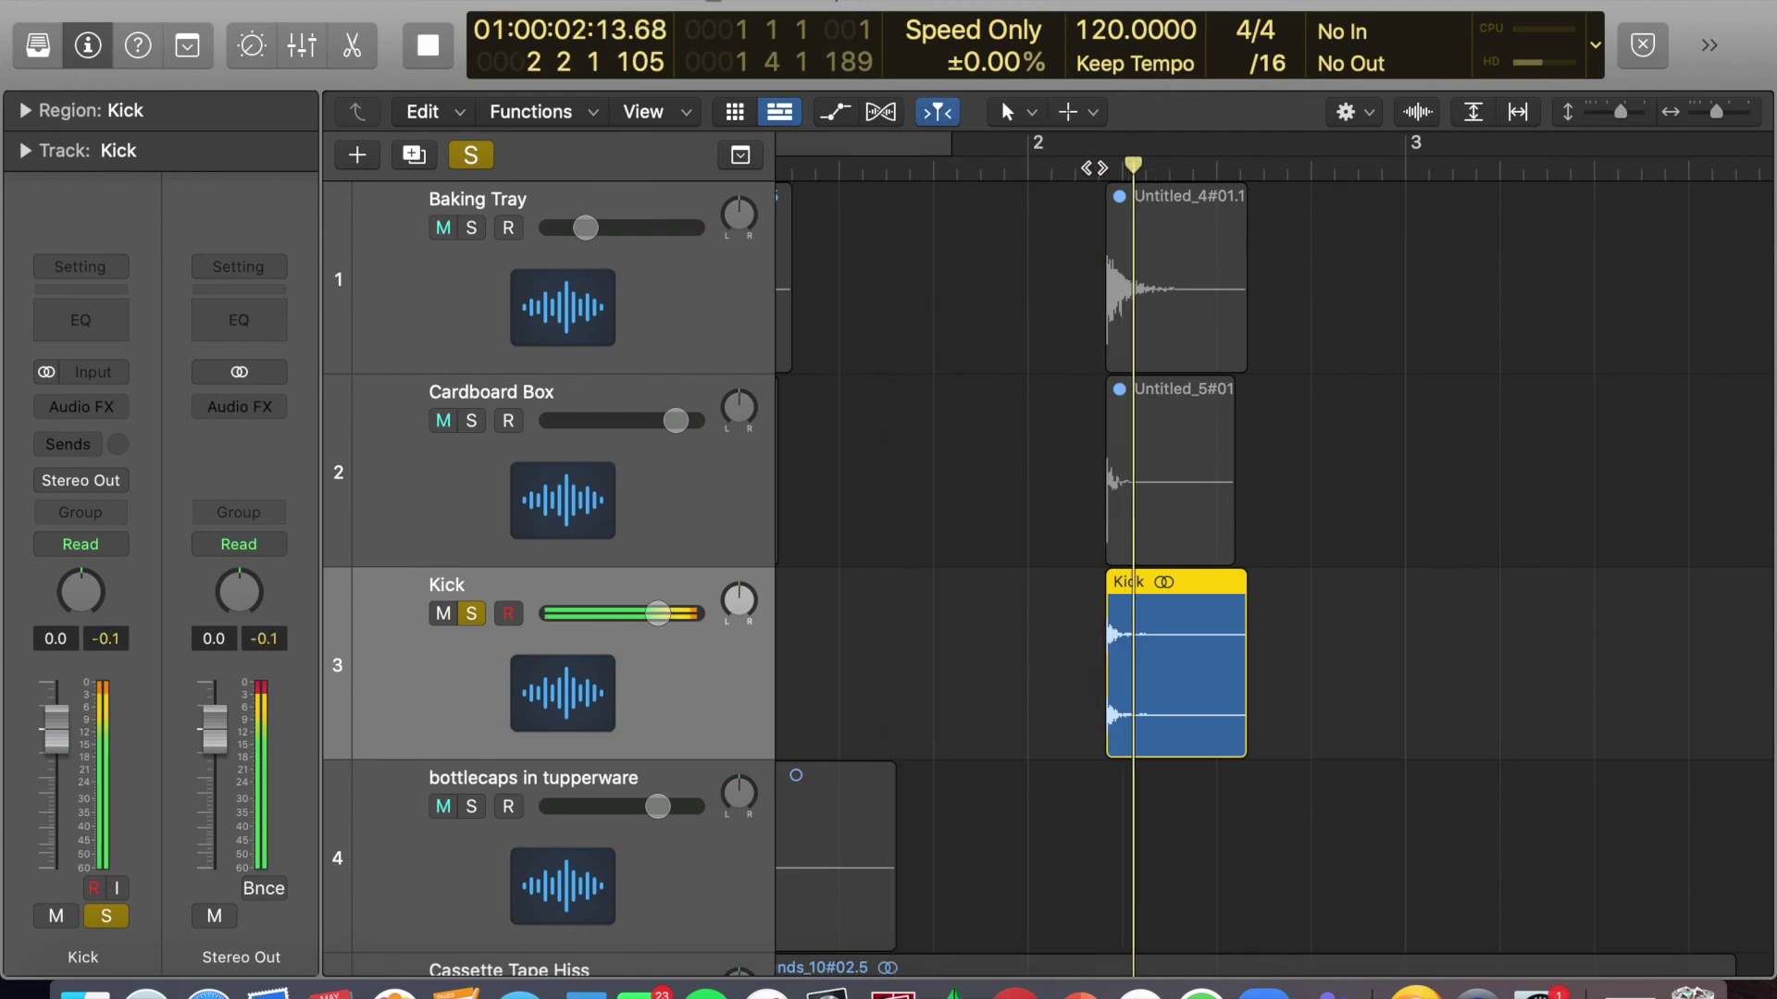
left_click(1055, 173)
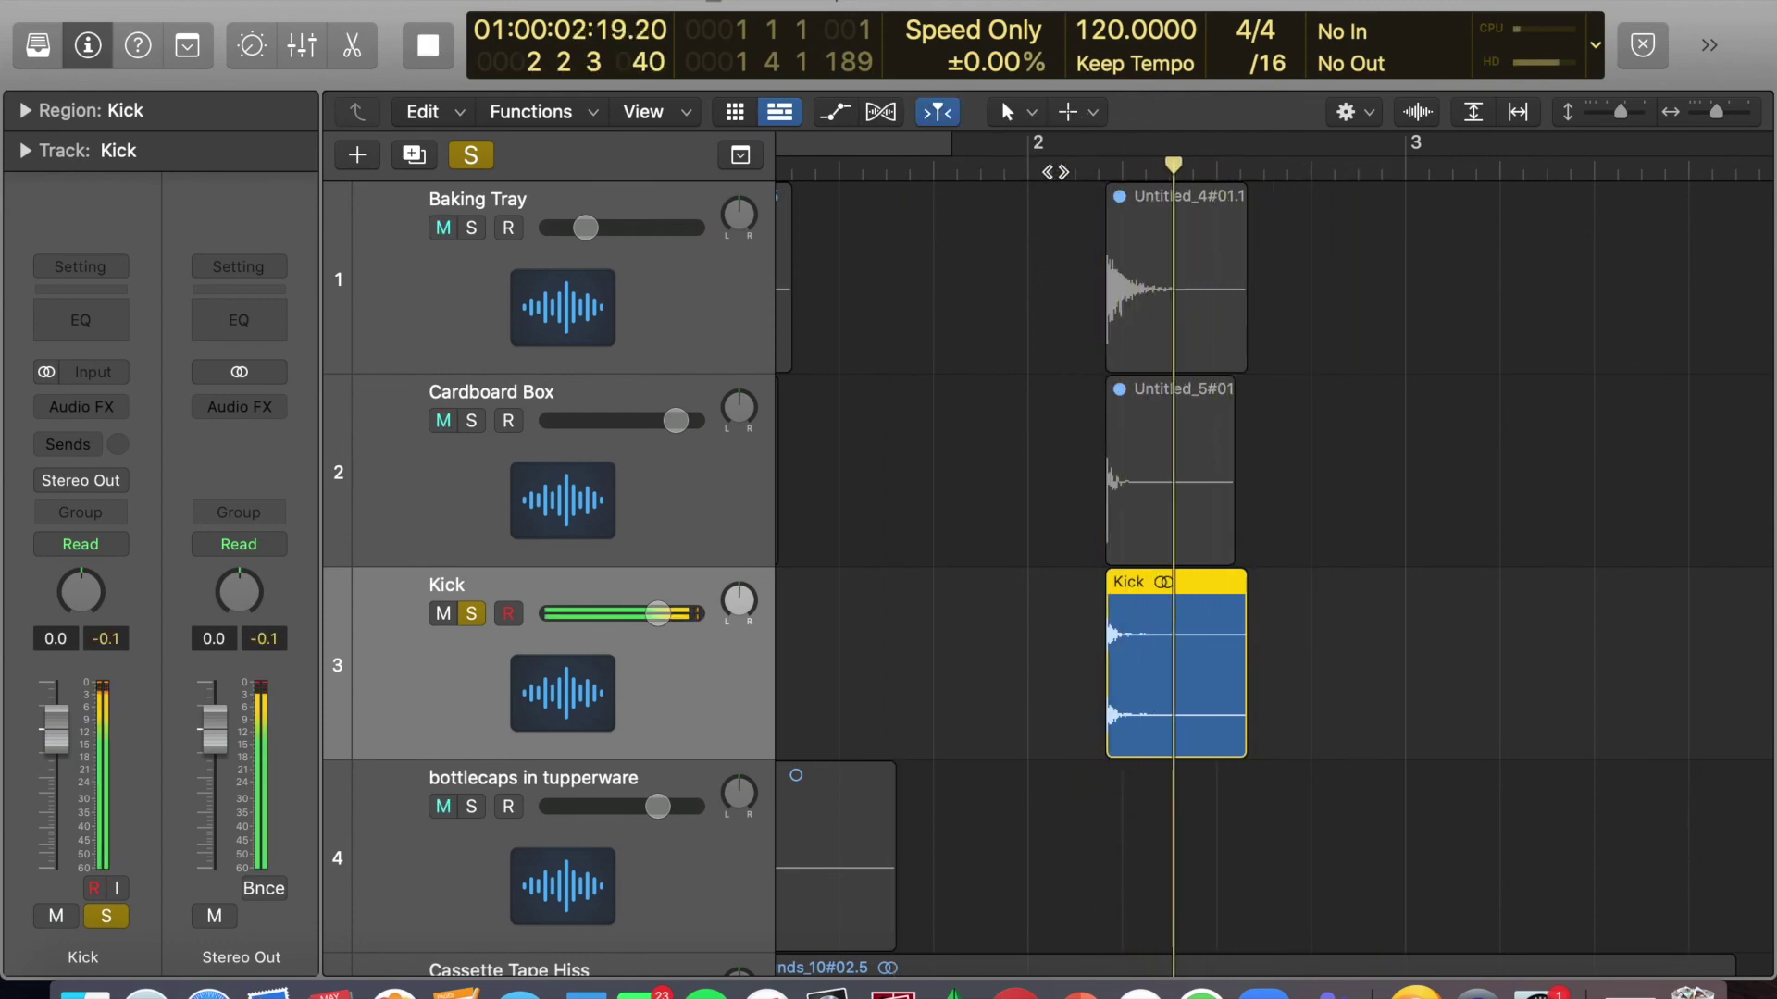
key("space")
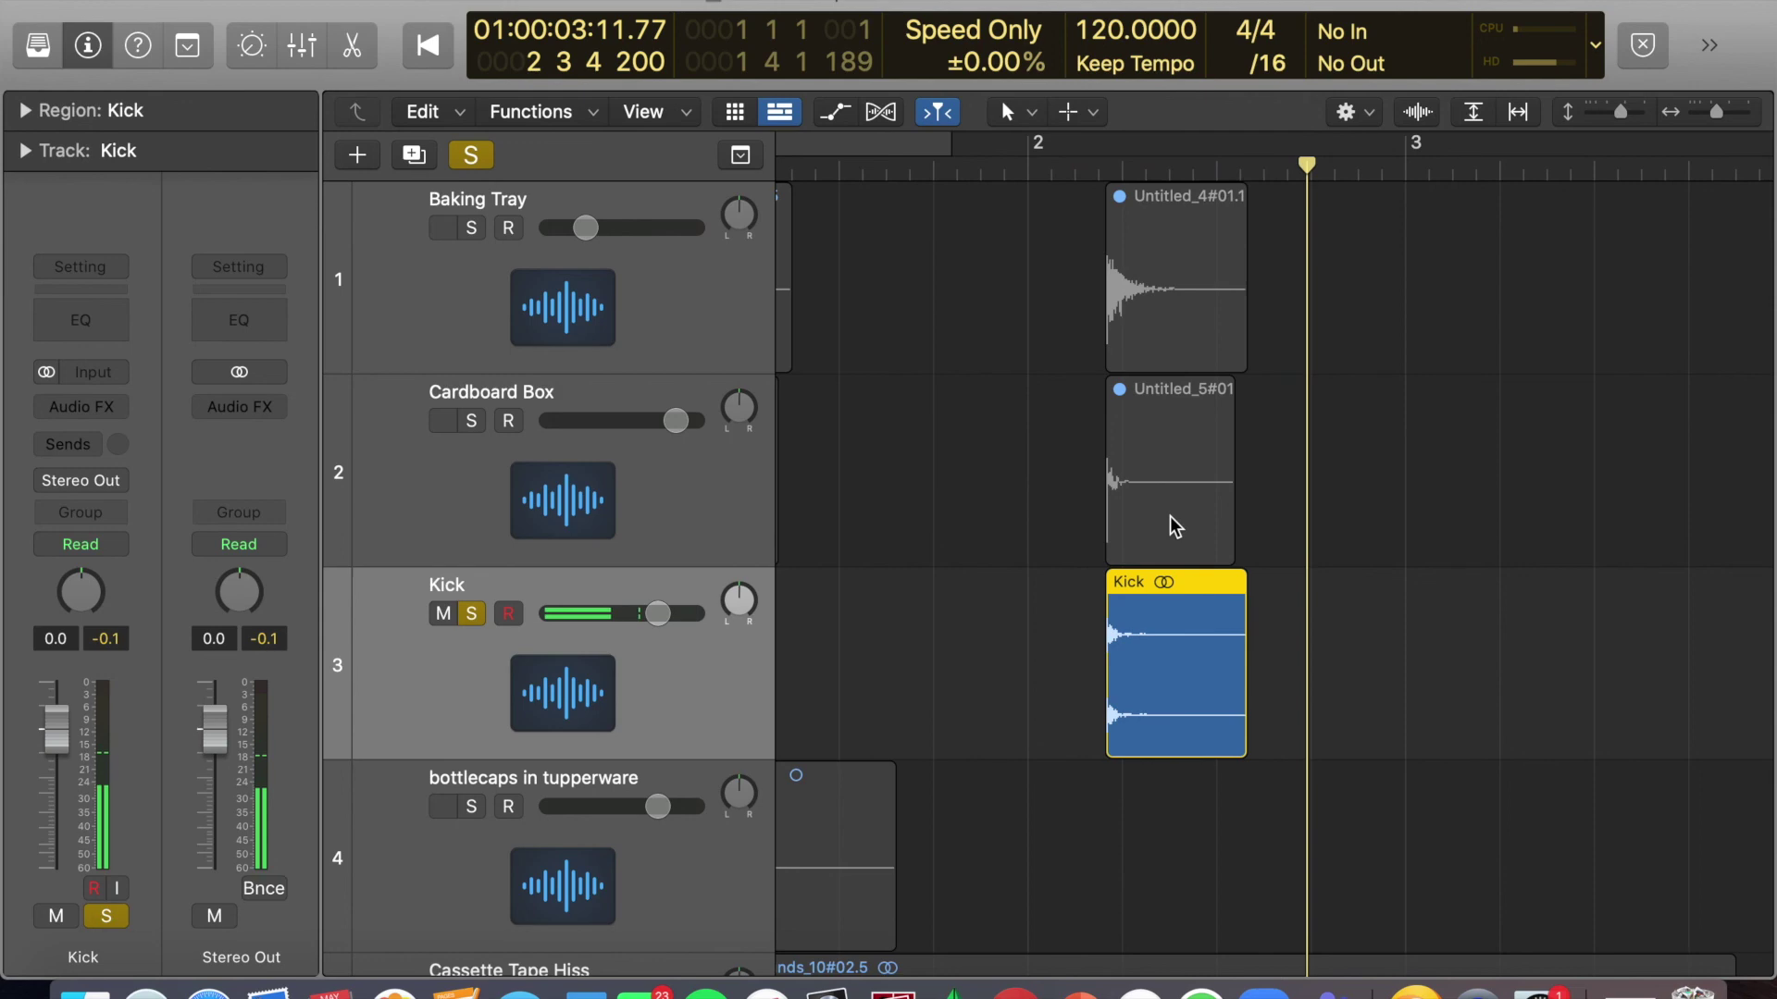
Add a fade-out over the second half of the Kick region with the Fade tool and move the region to the start of bar 1.
left_click(1076, 113)
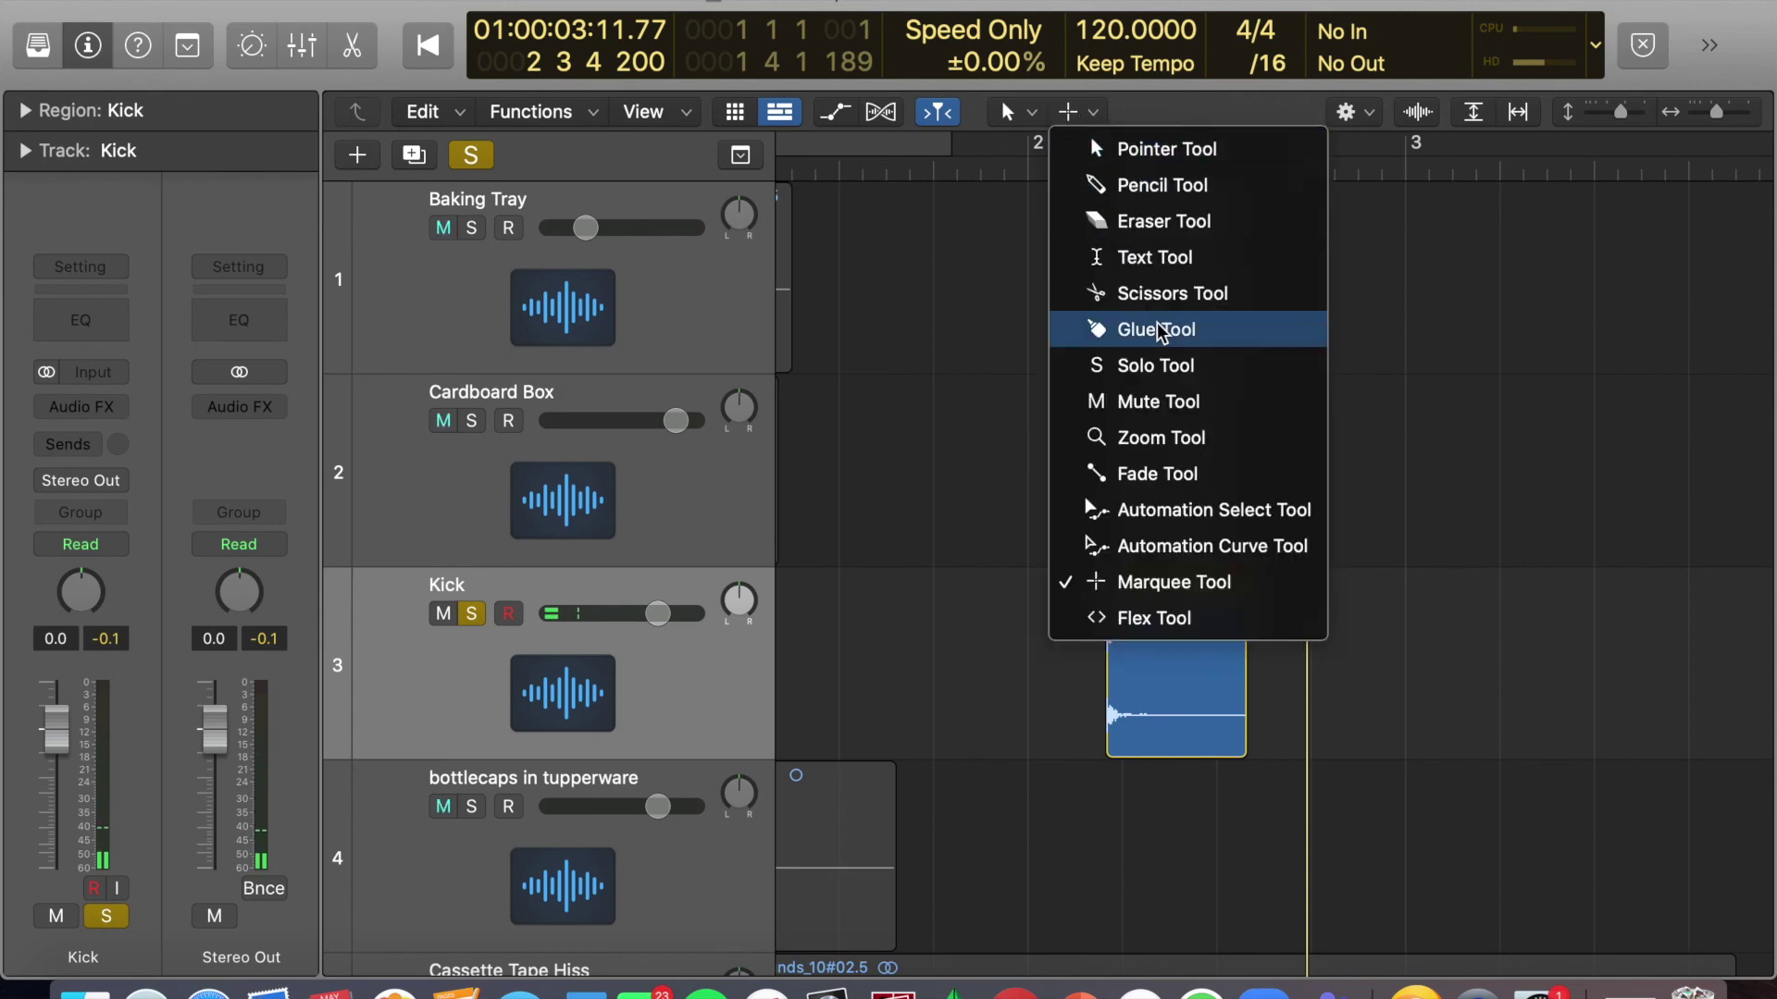
left_click(1172, 476)
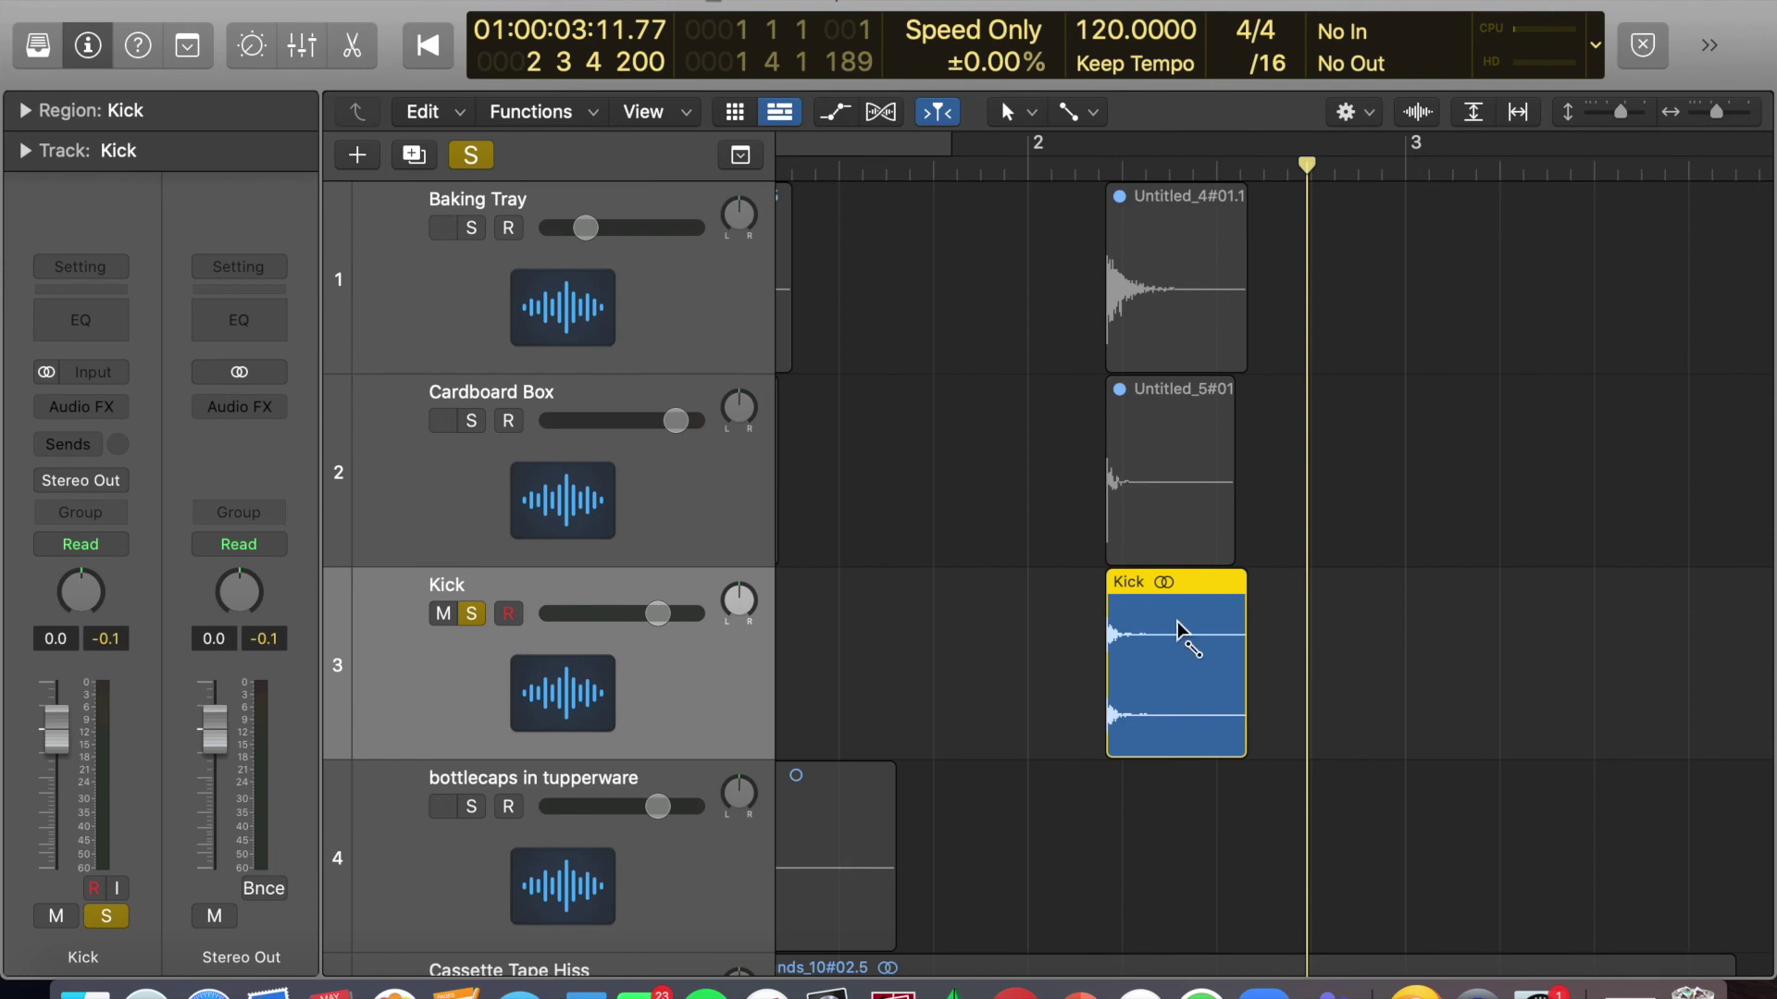
left_click_drag(1173, 616, 1262, 616)
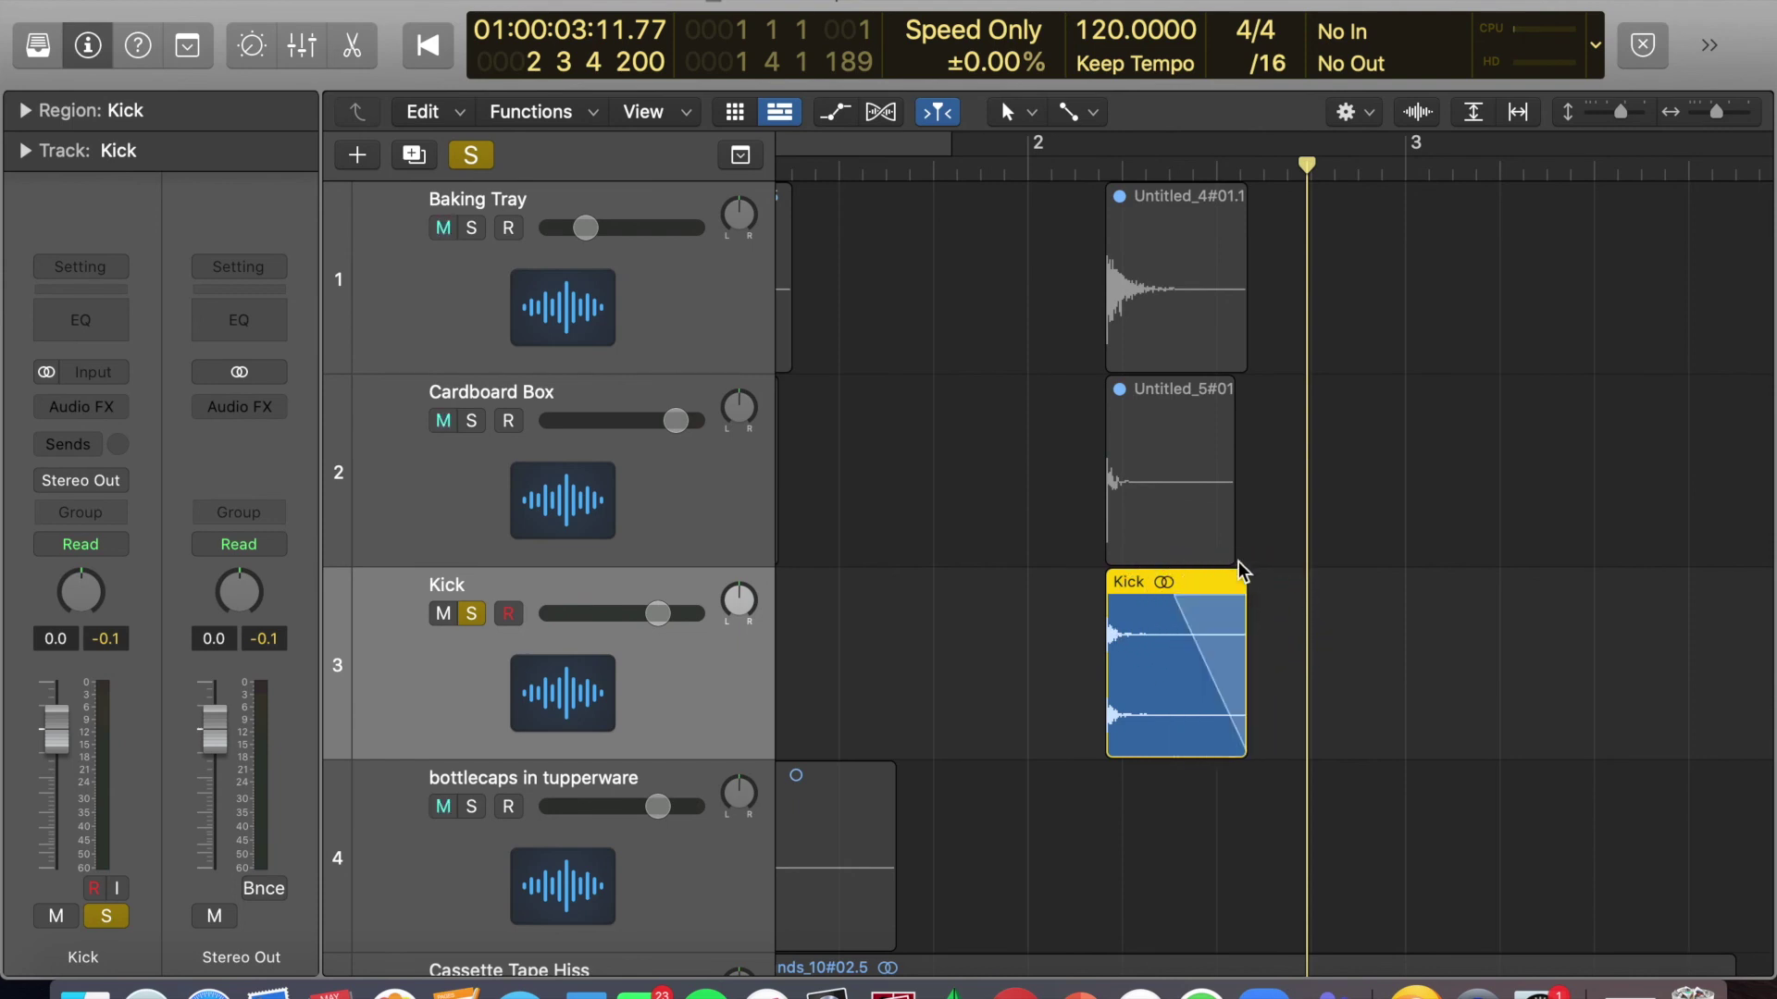
left_click(1052, 164)
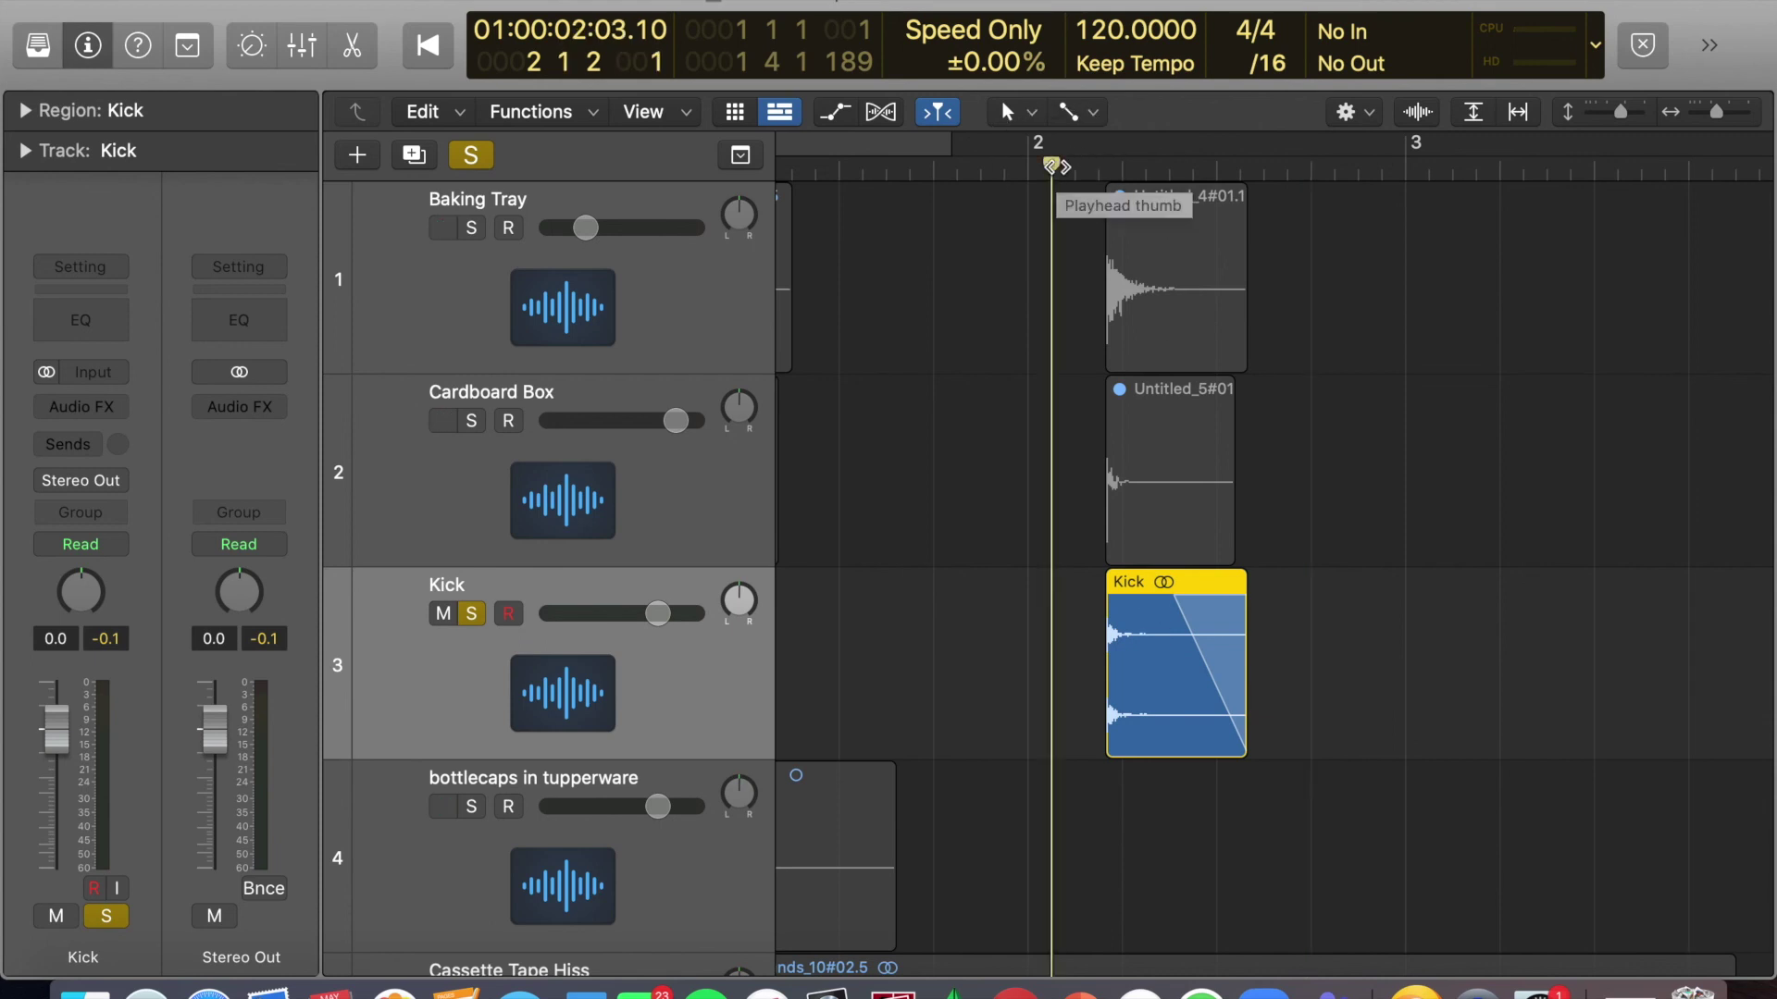
key("space")
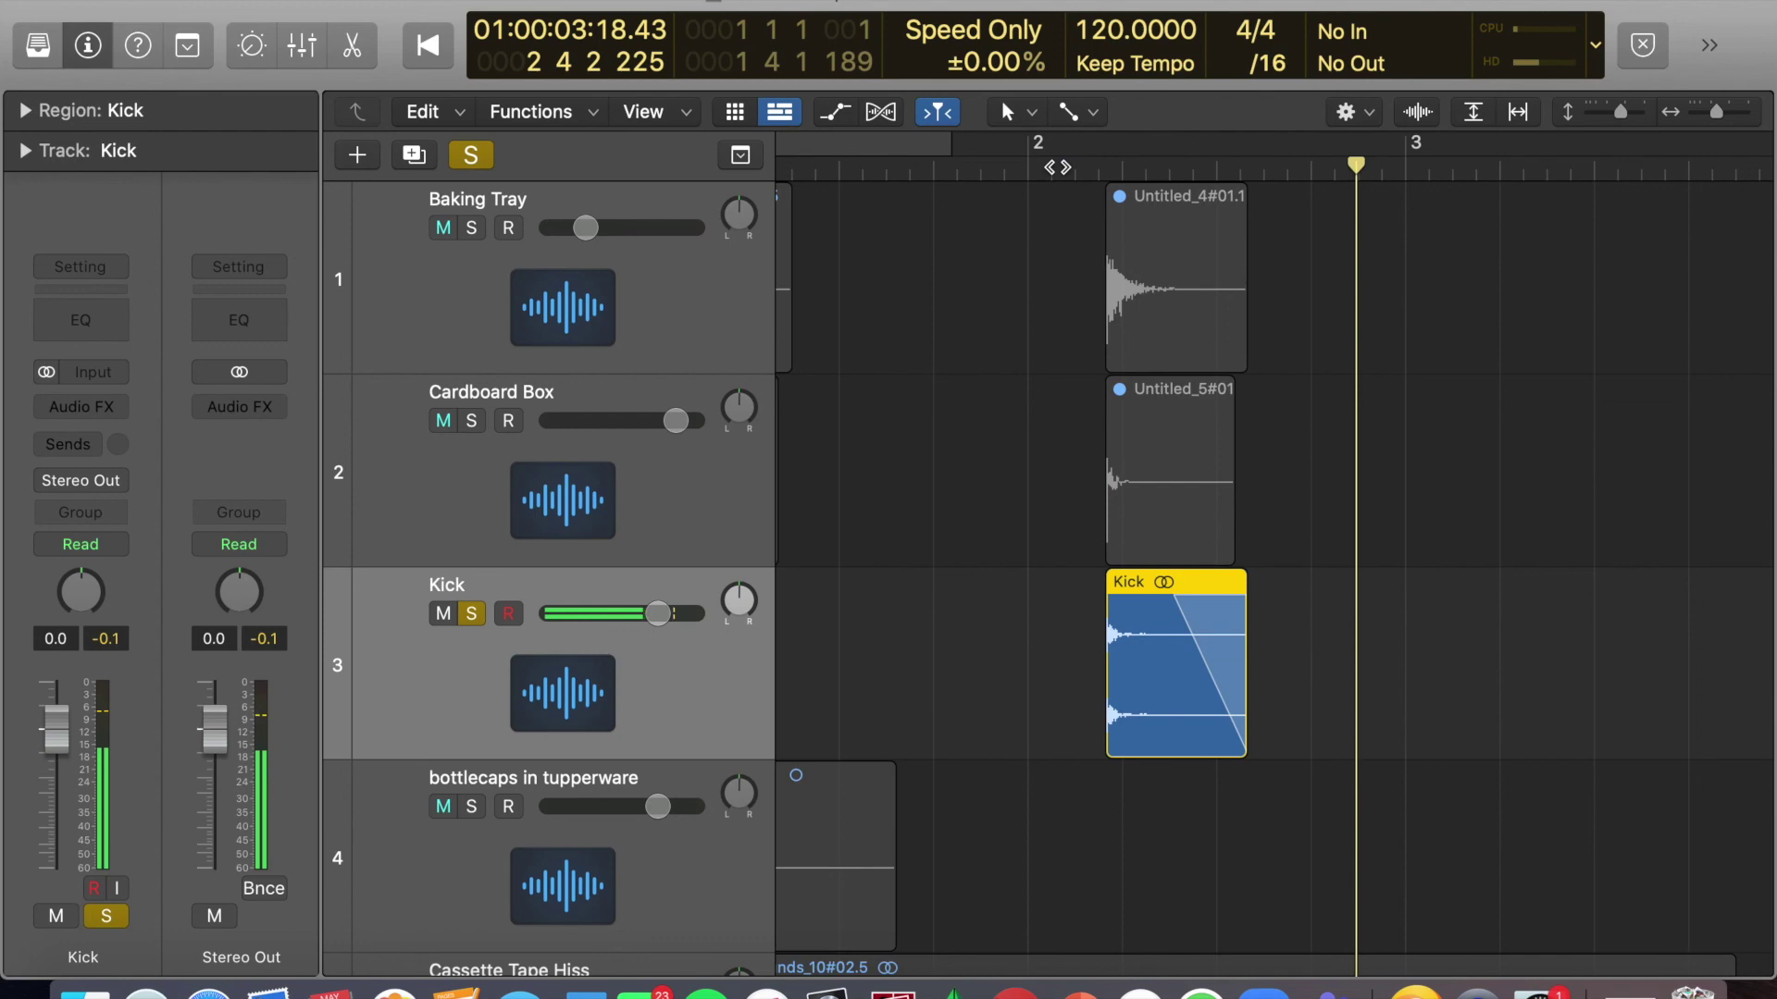
scroll(1061, 680, "left", 3)
left_click_drag(1260, 592, 822, 595)
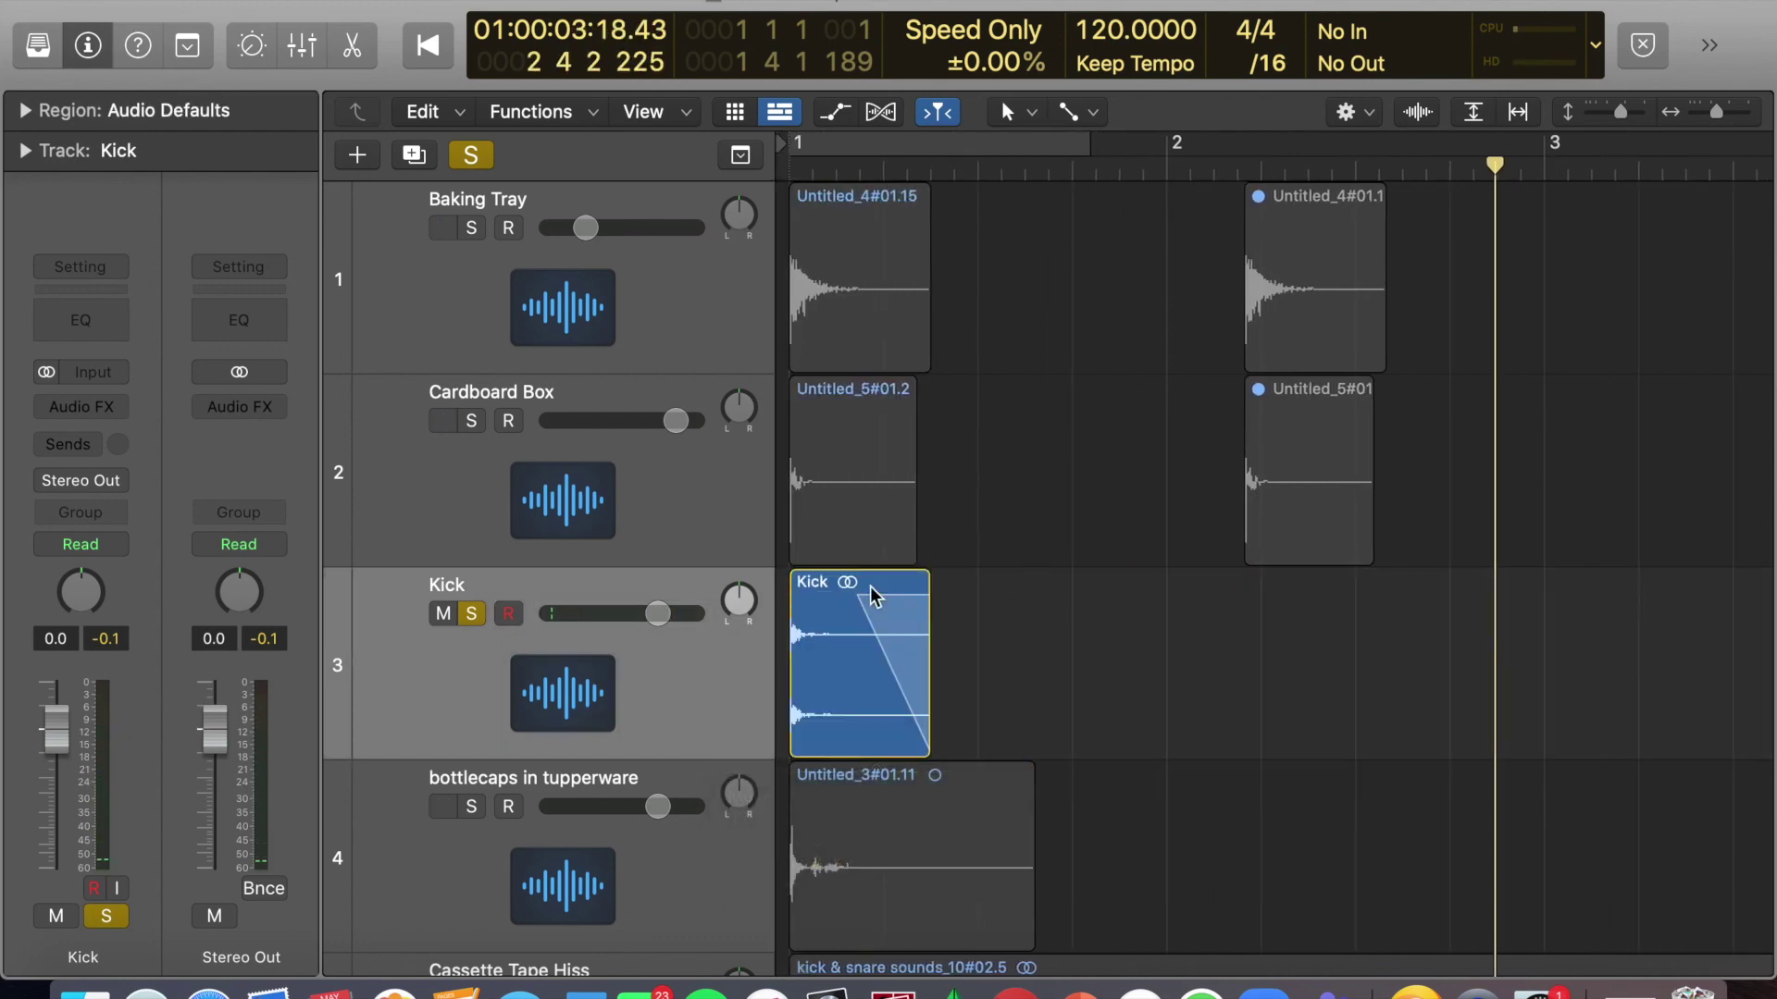
Clear all active solos and solo the bottlecaps in tupperware track.
scroll(1030, 591, "down", 5)
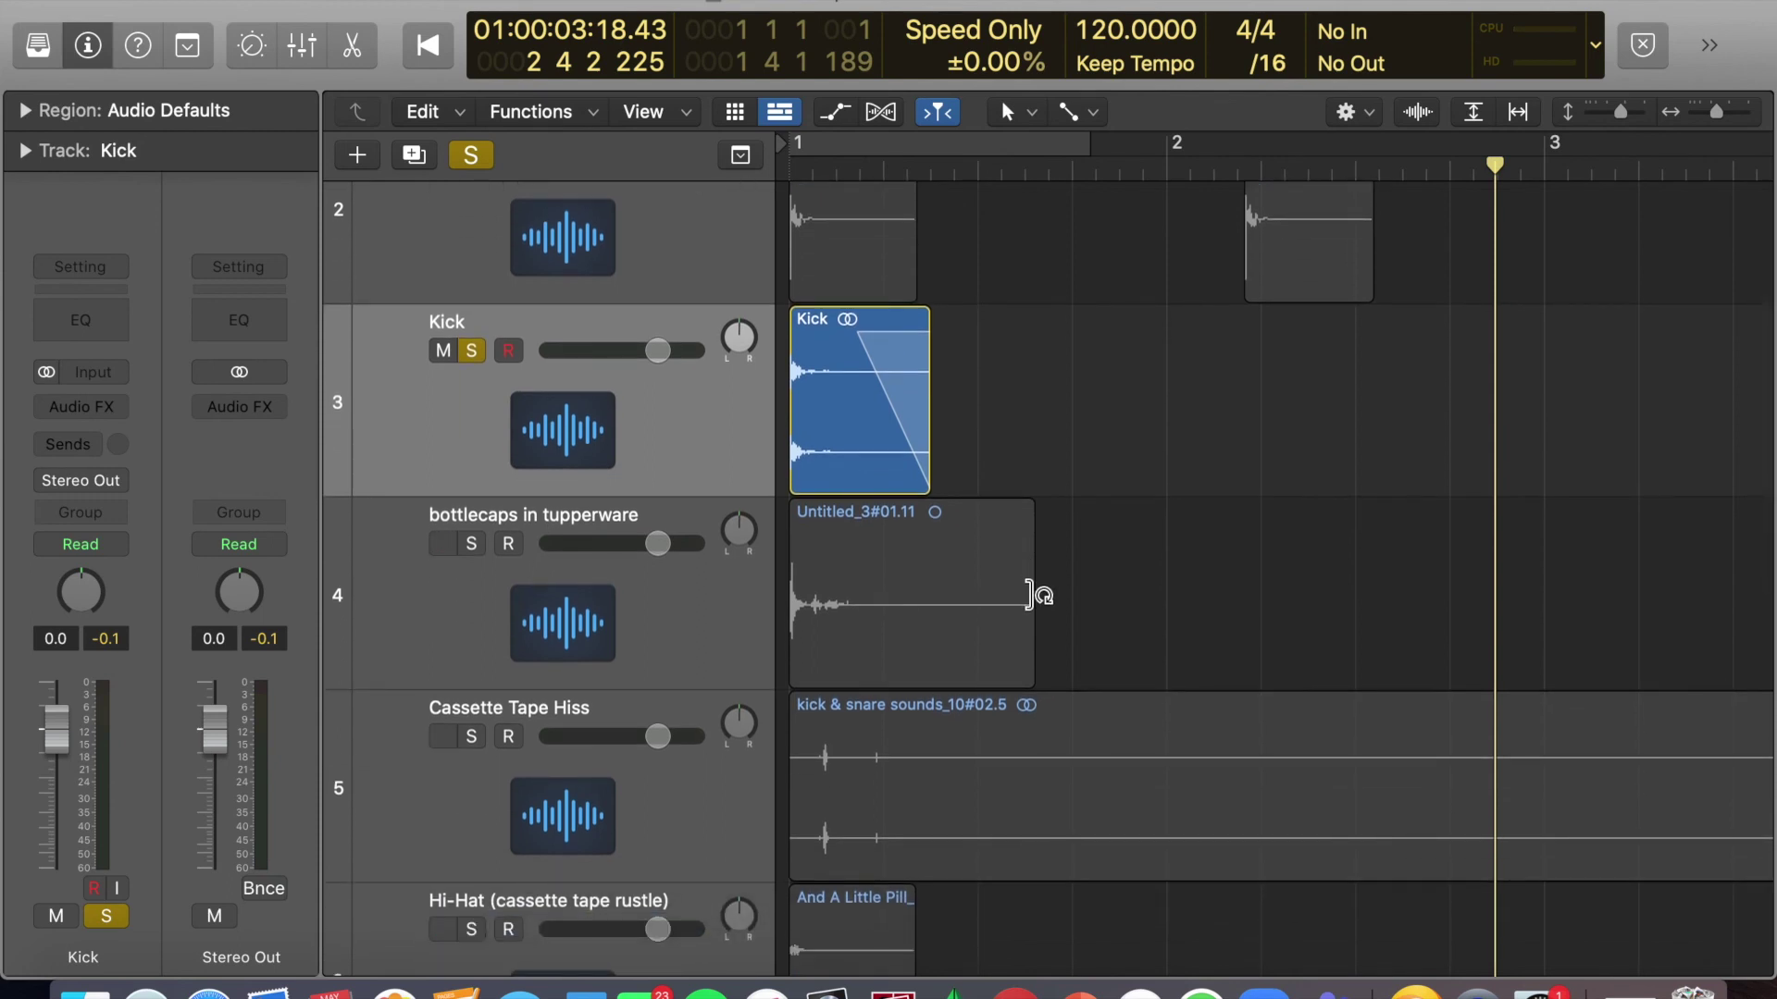
scroll(710, 534, "down", 4)
scroll(513, 305, "up", 1)
left_click(470, 155)
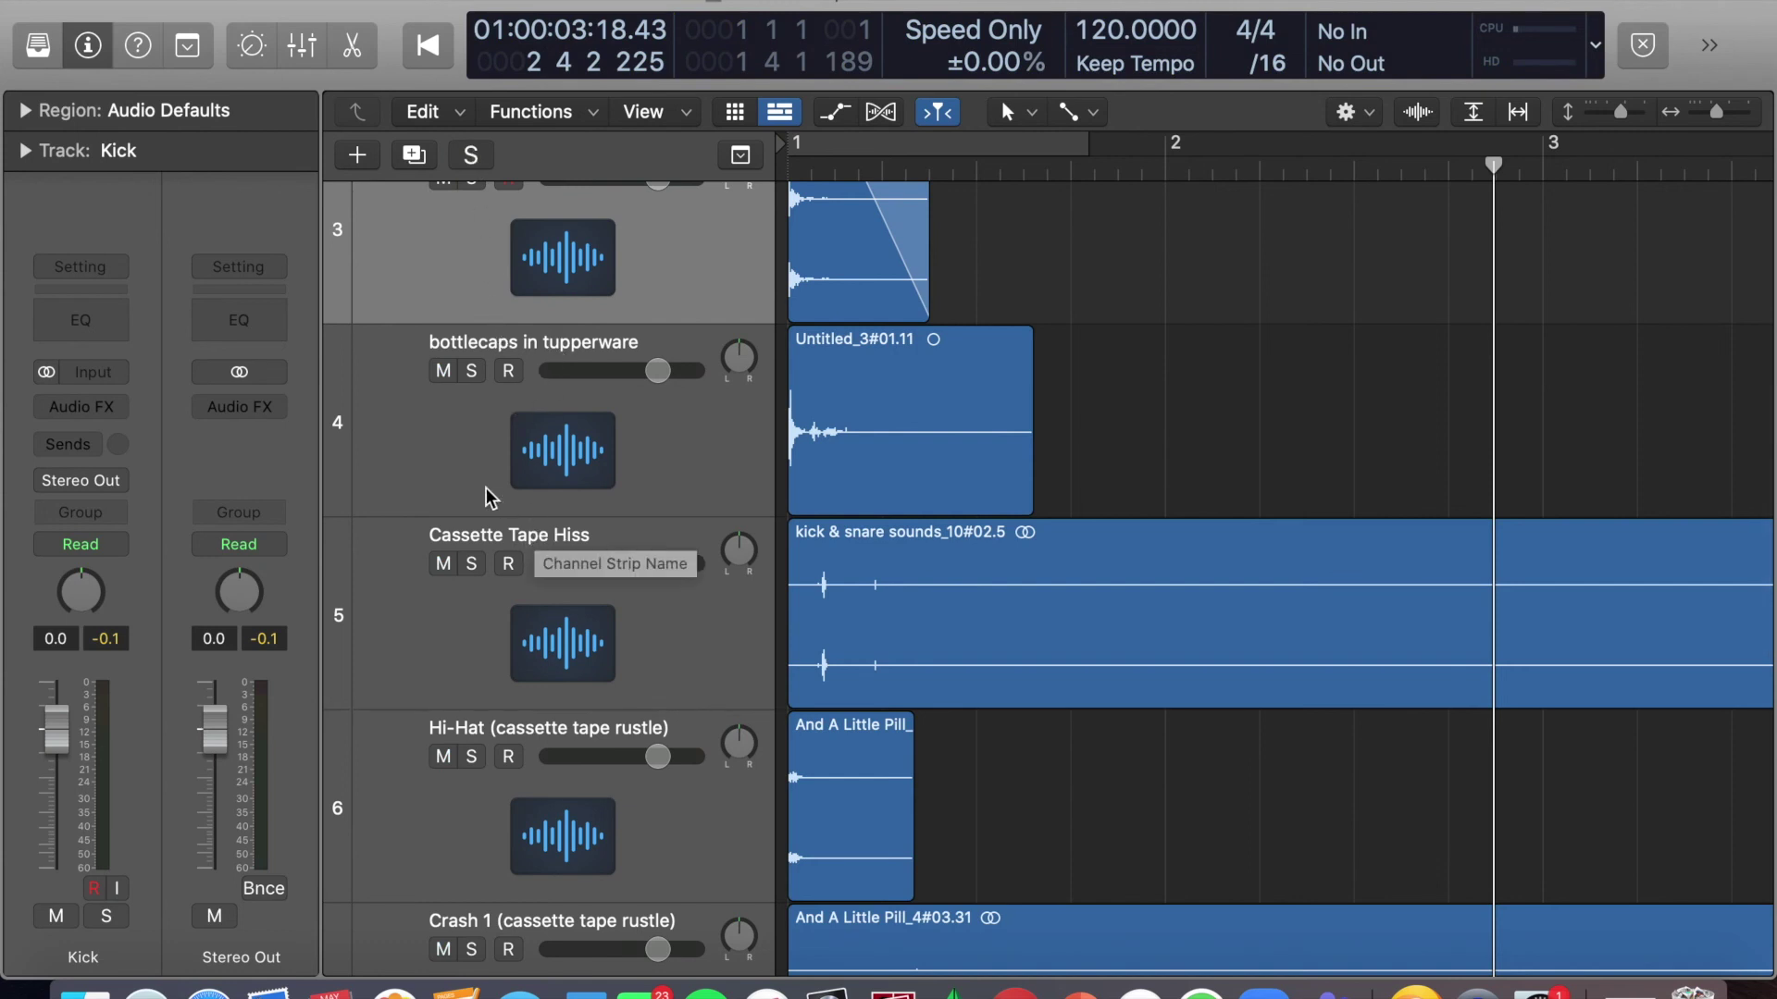
scroll(380, 413, "down", 2)
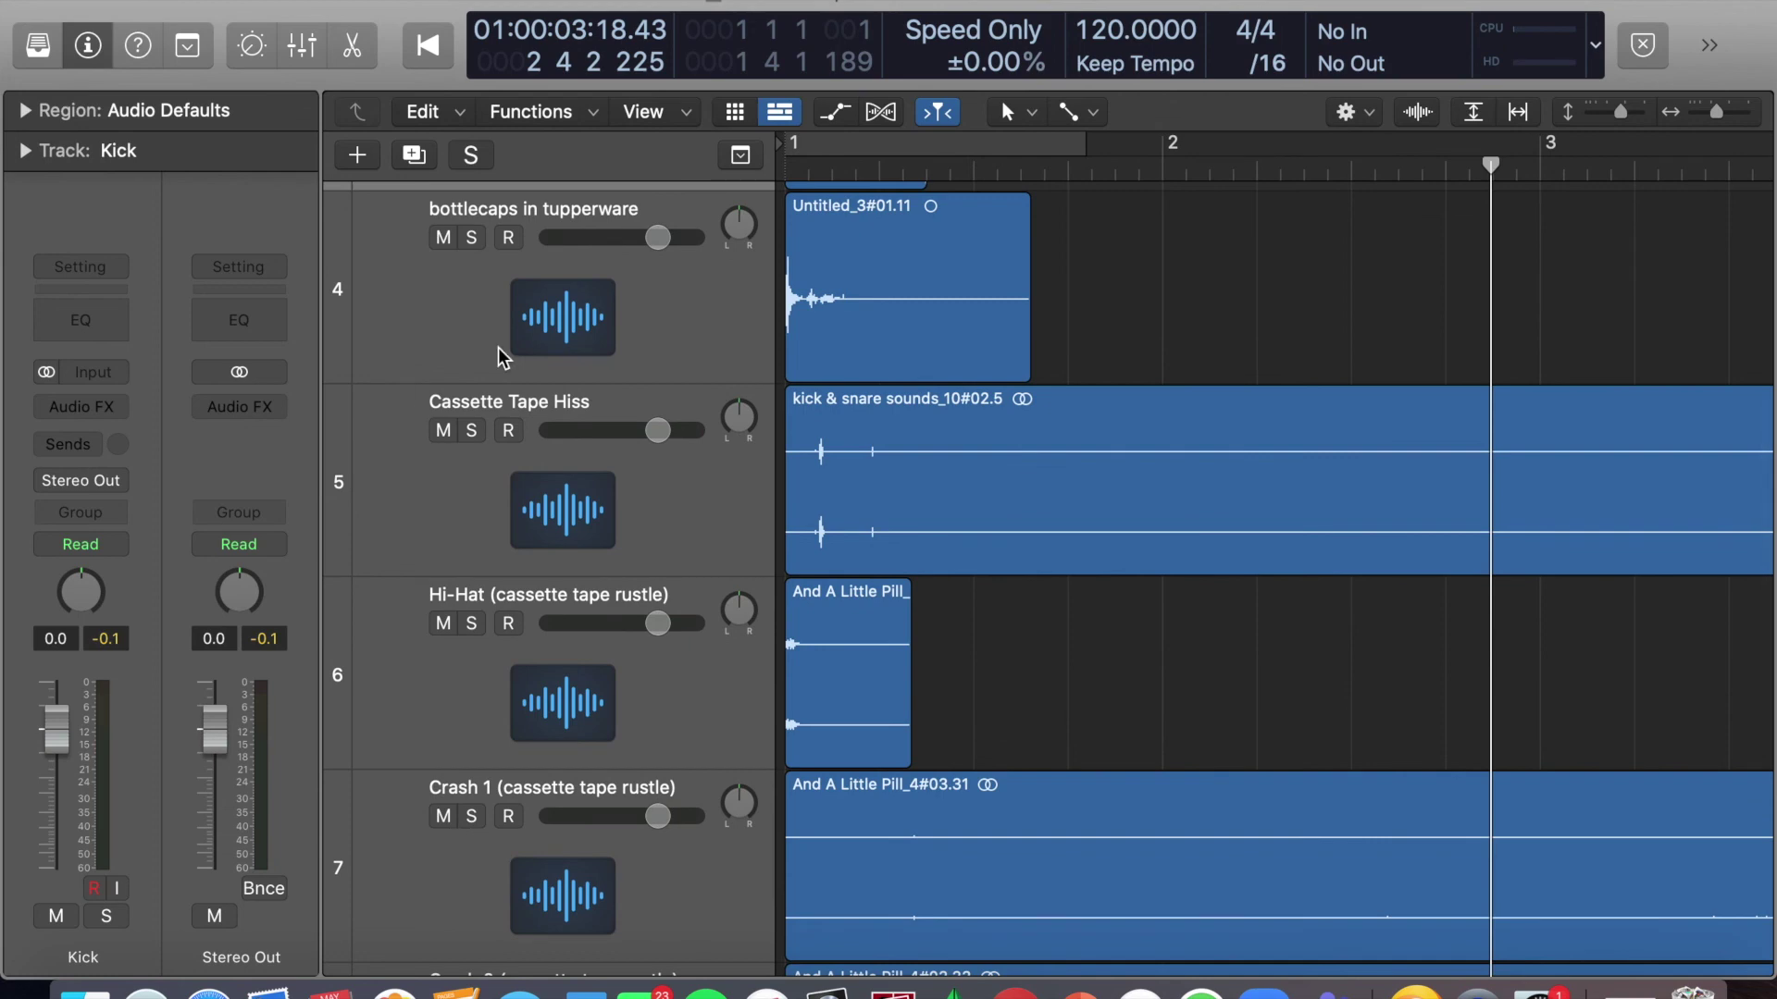
left_click(592, 203)
left_click(472, 237)
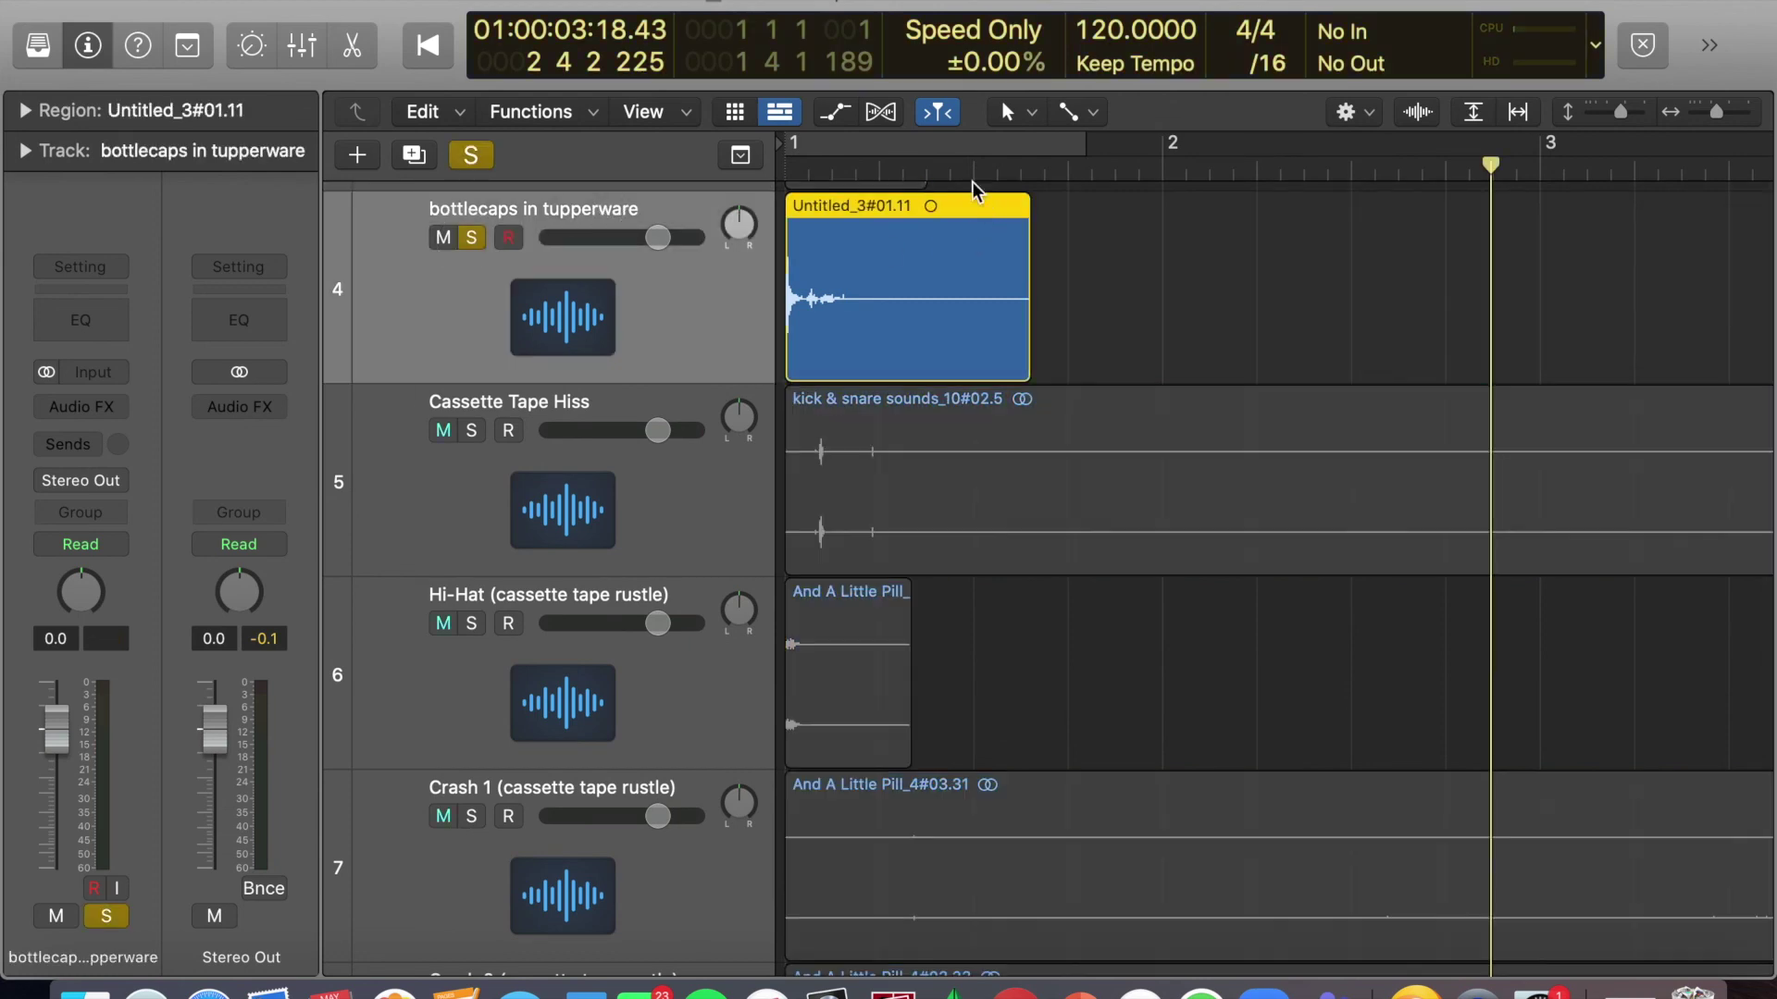
Turn the bar 1 cycle range back on and audition the bottlecaps in tupperware sample in the loop.
left_click(937, 145)
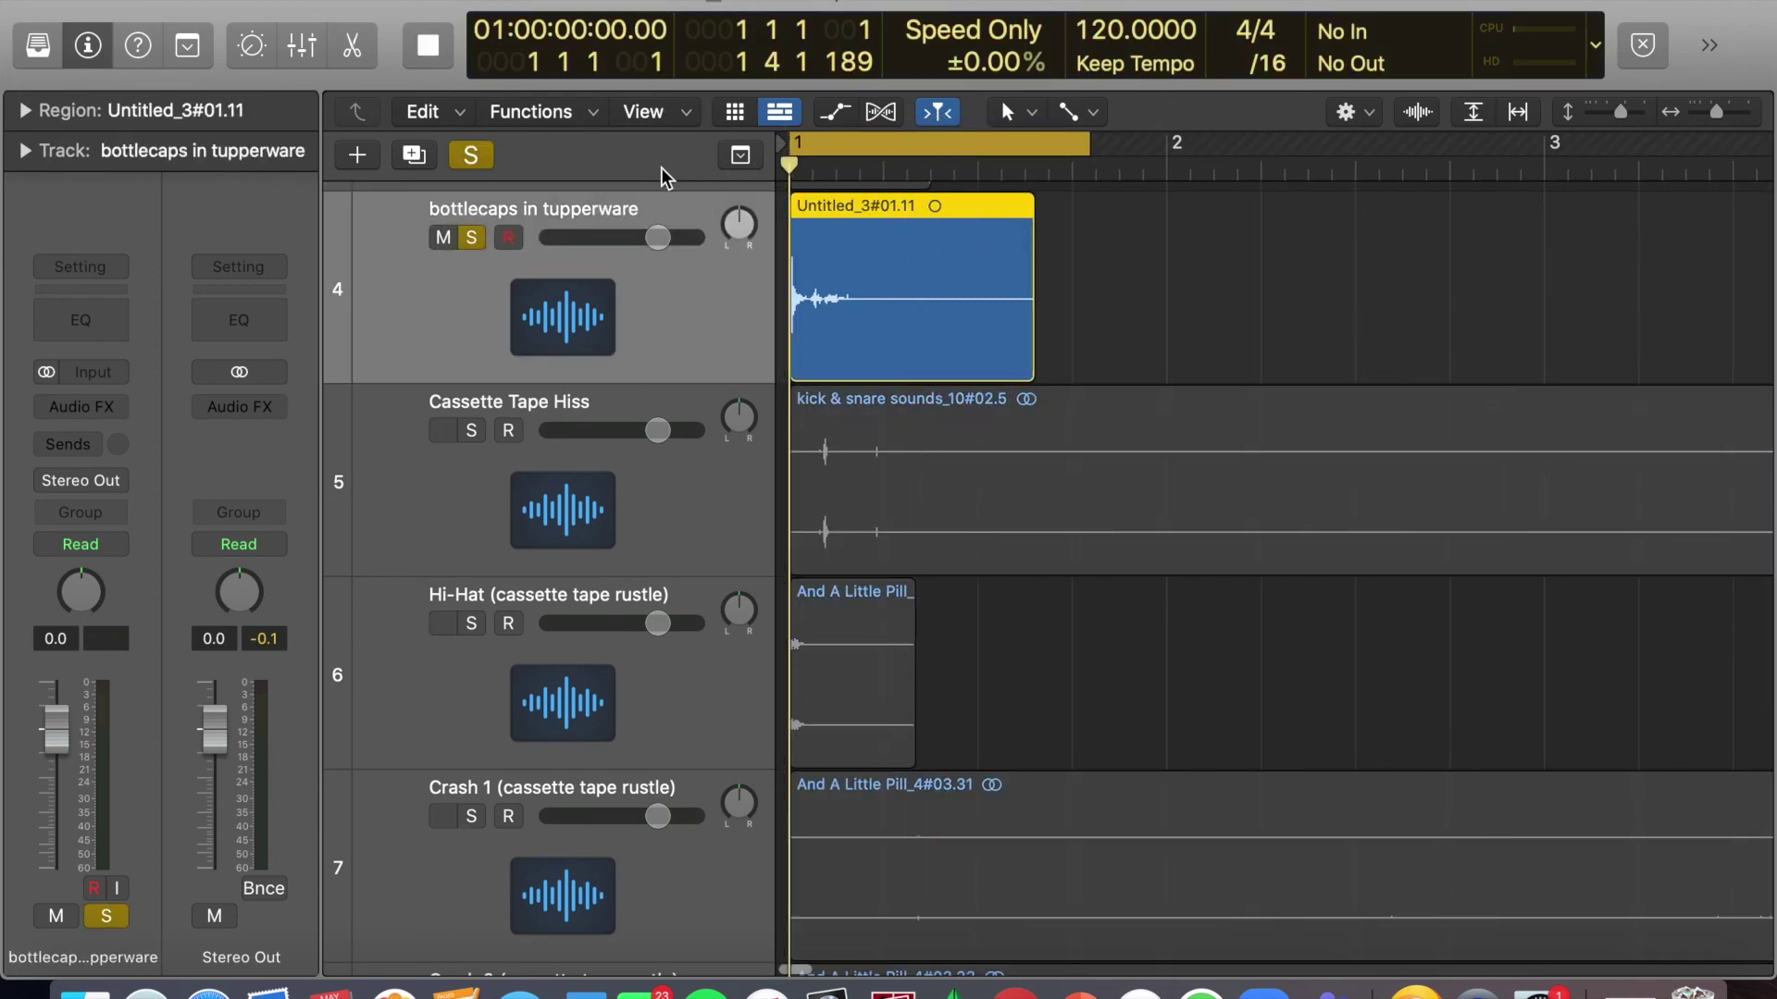
key("space")
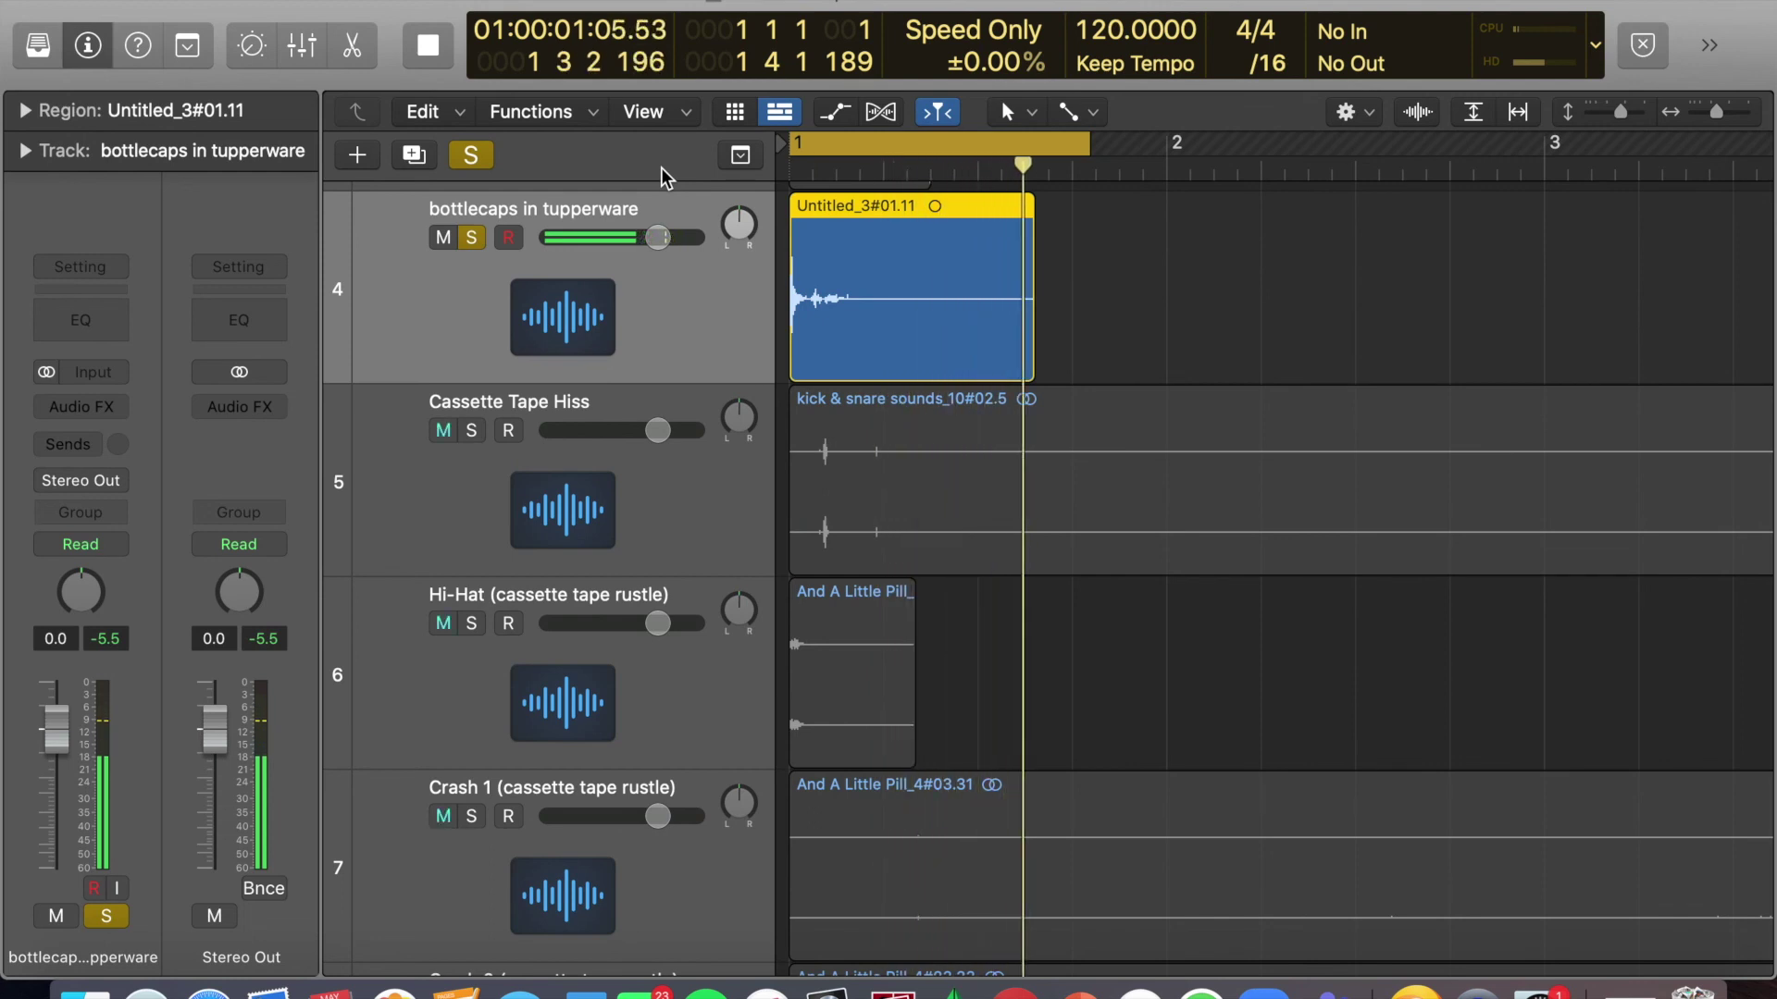
key("space")
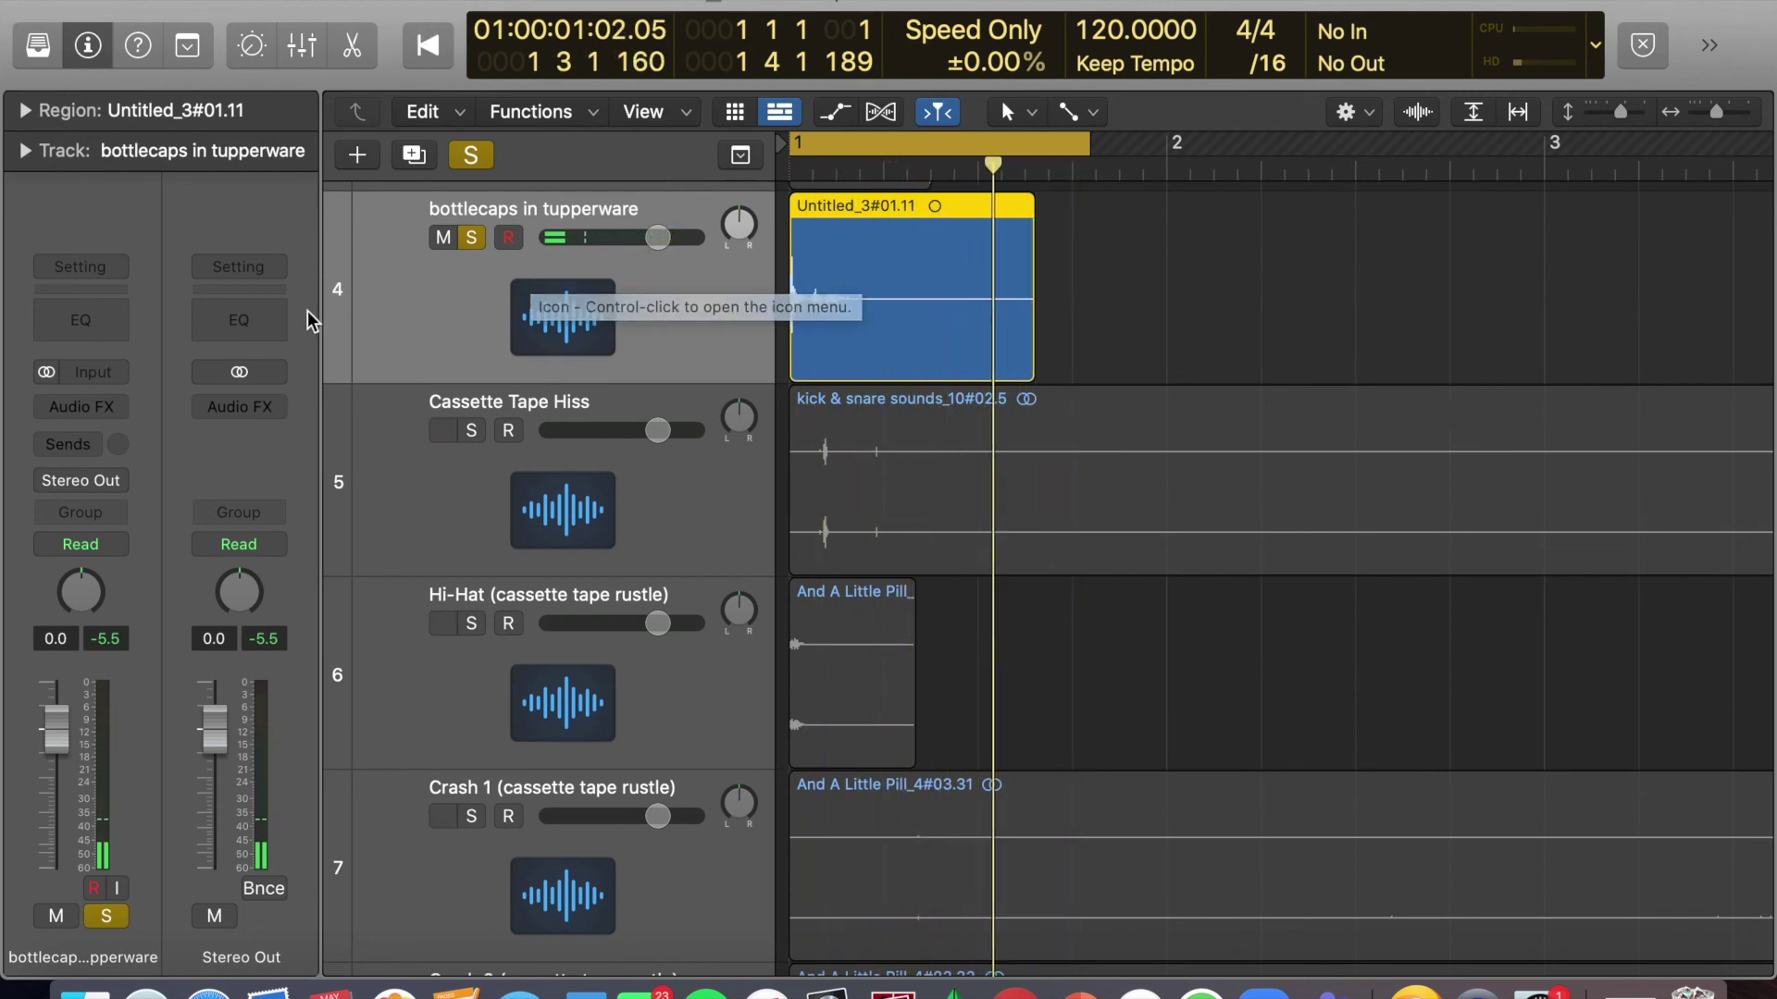
Insert a Match EQ on the bottlecaps in tupperware track and show its EQ Curve view.
left_click(113, 398)
left_click(111, 481)
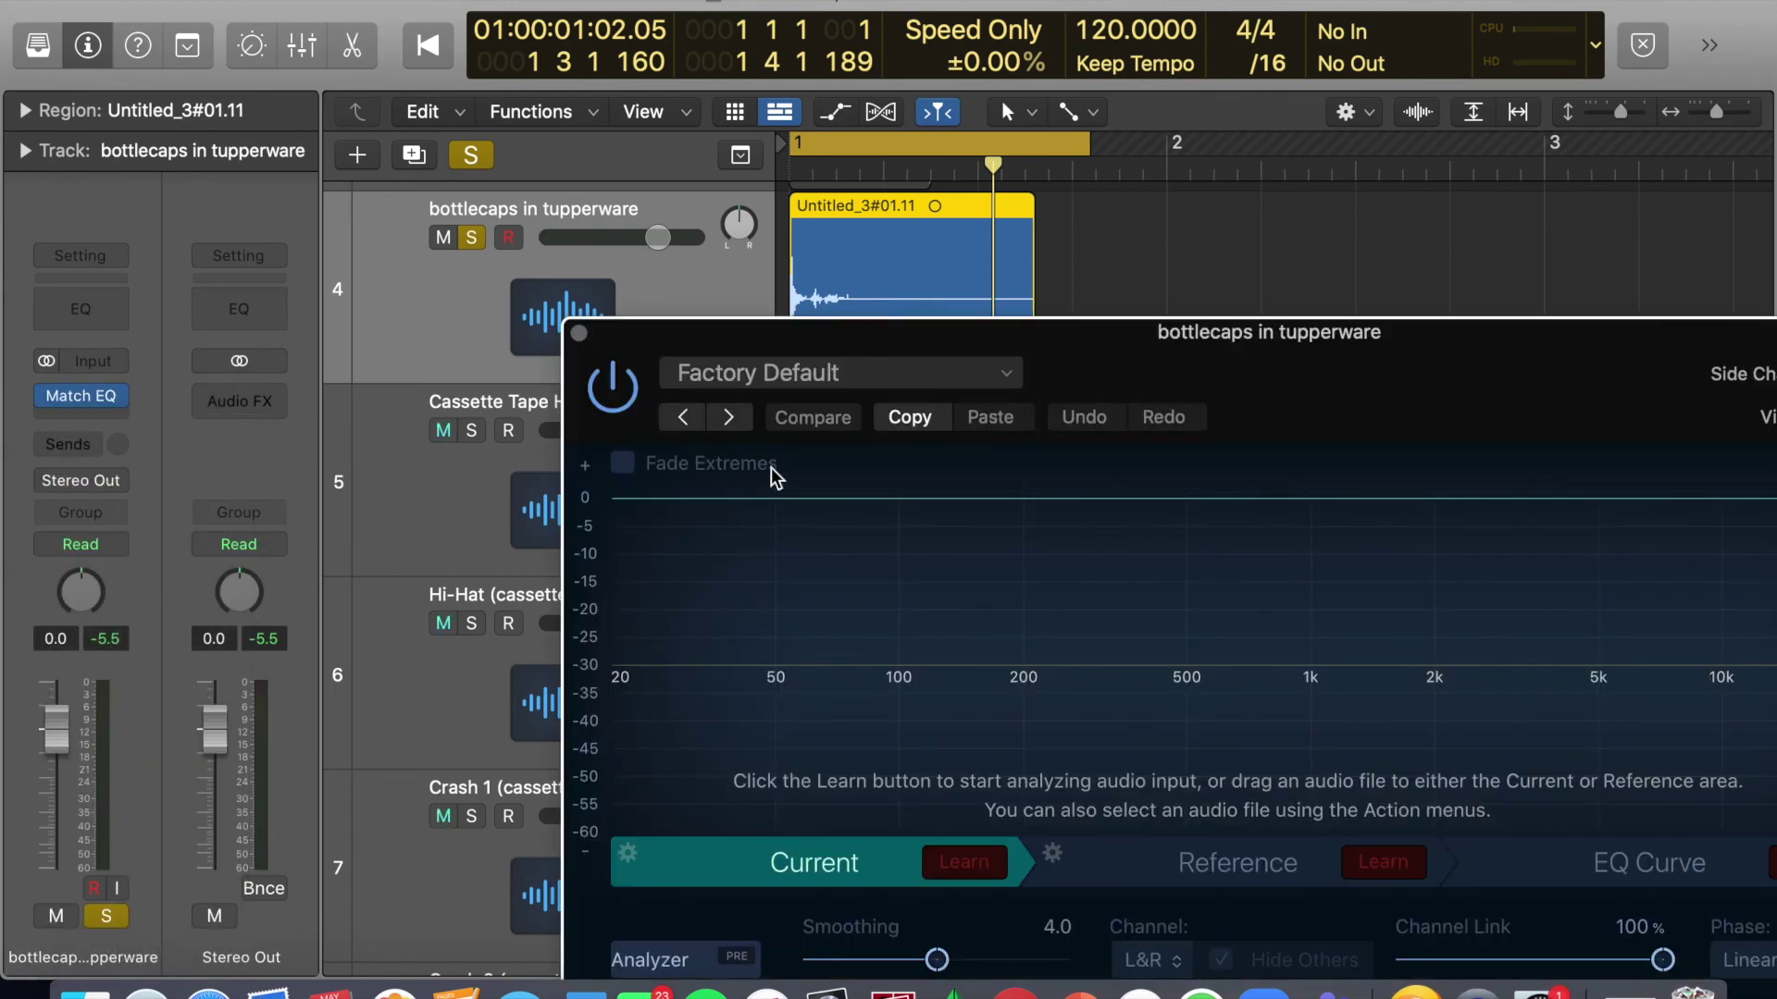
left_click_drag(1174, 358, 791, 242)
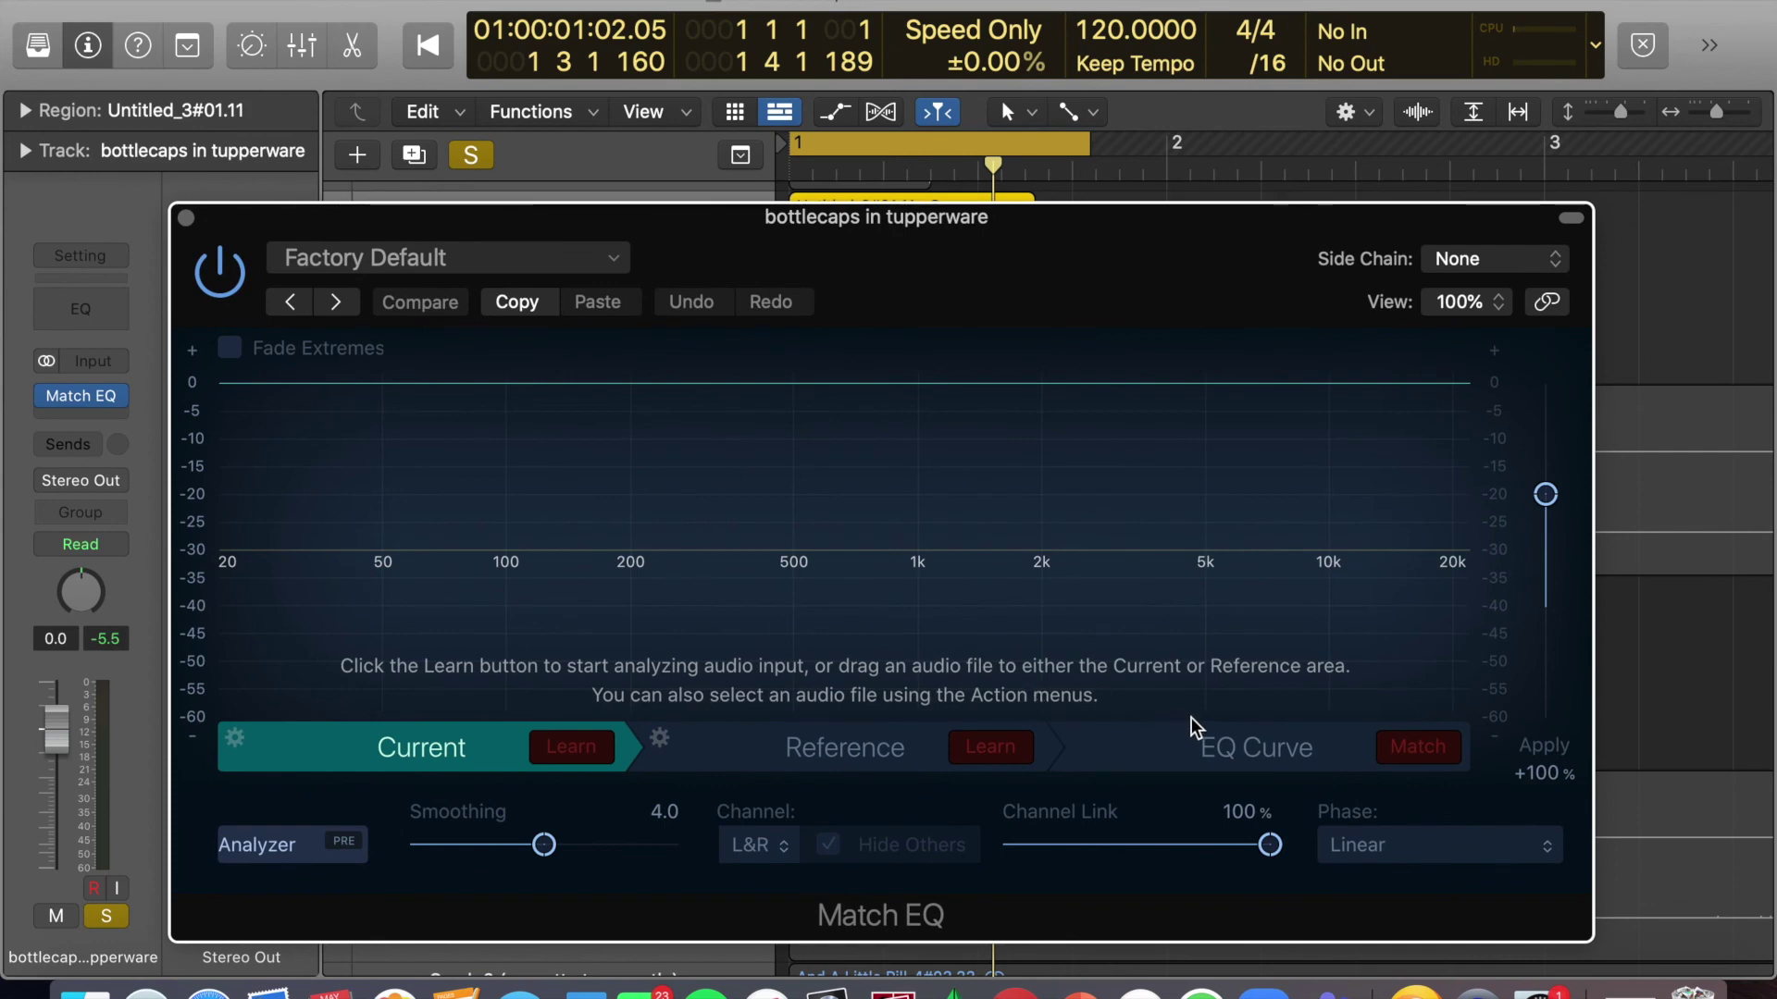
left_click(1226, 748)
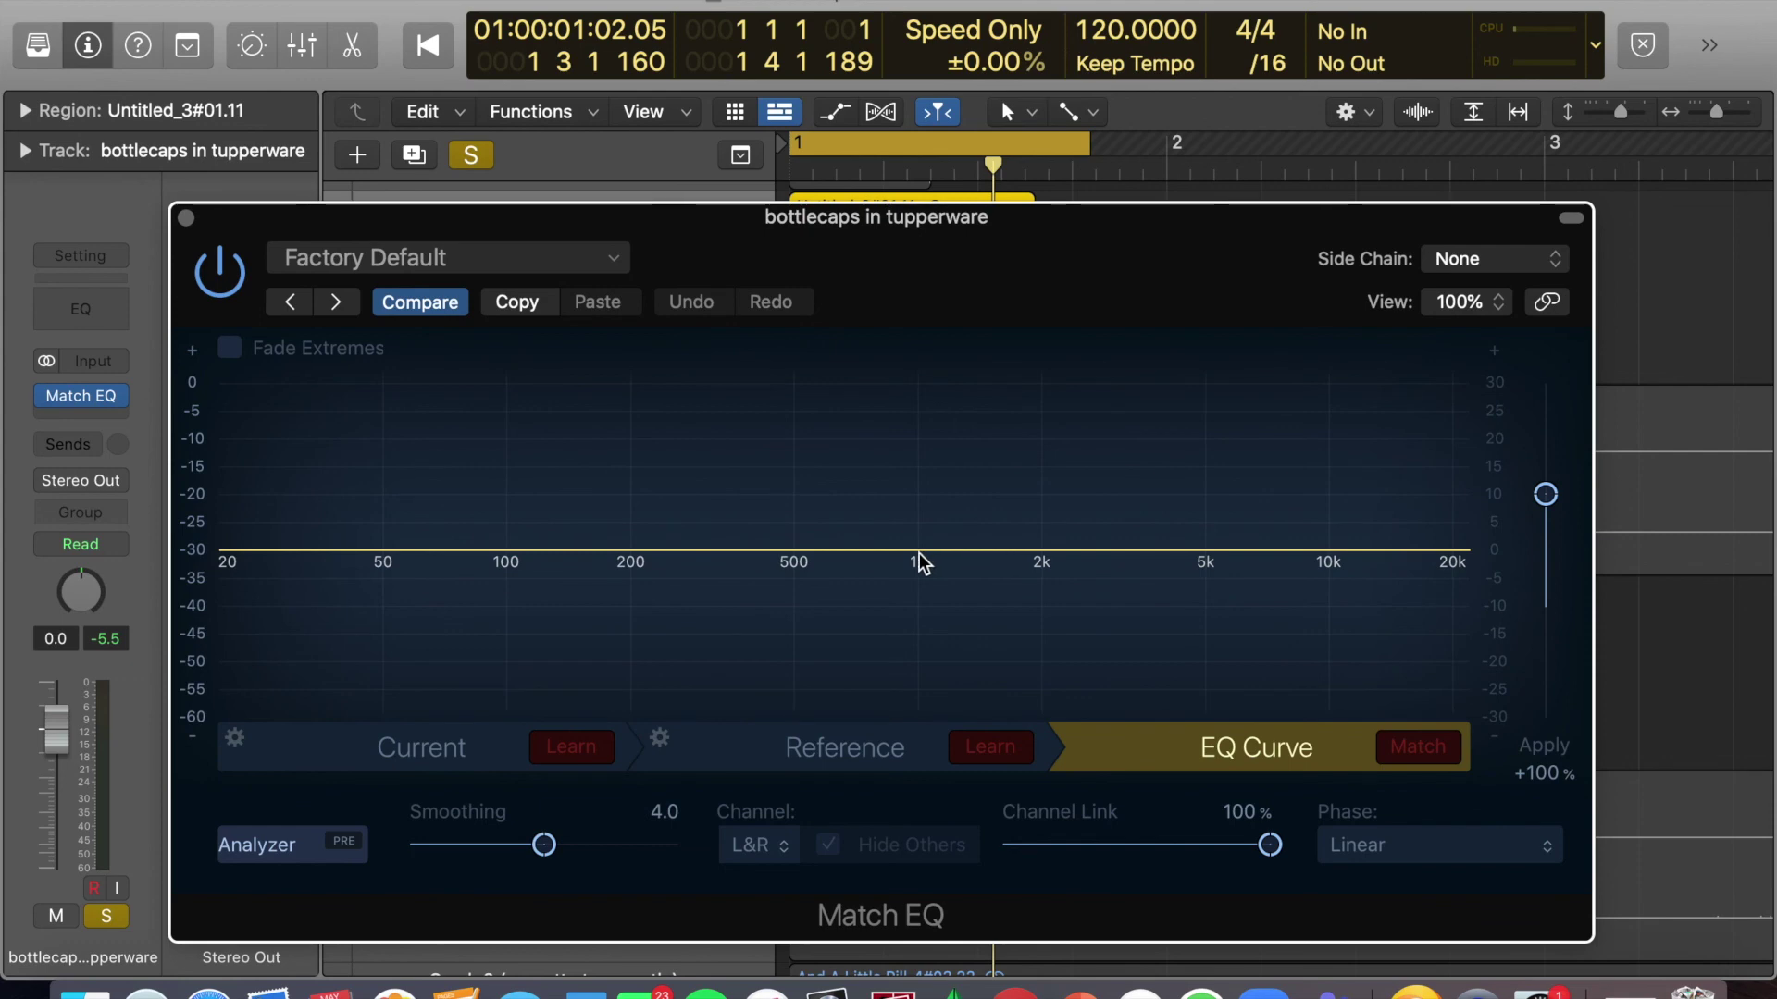
Boost the bottlecaps' Match EQ curve with peaks at about 1.2, 2 and 3.5 kHz and audition the result.
left_click(942, 549)
left_click_drag(942, 551, 949, 436)
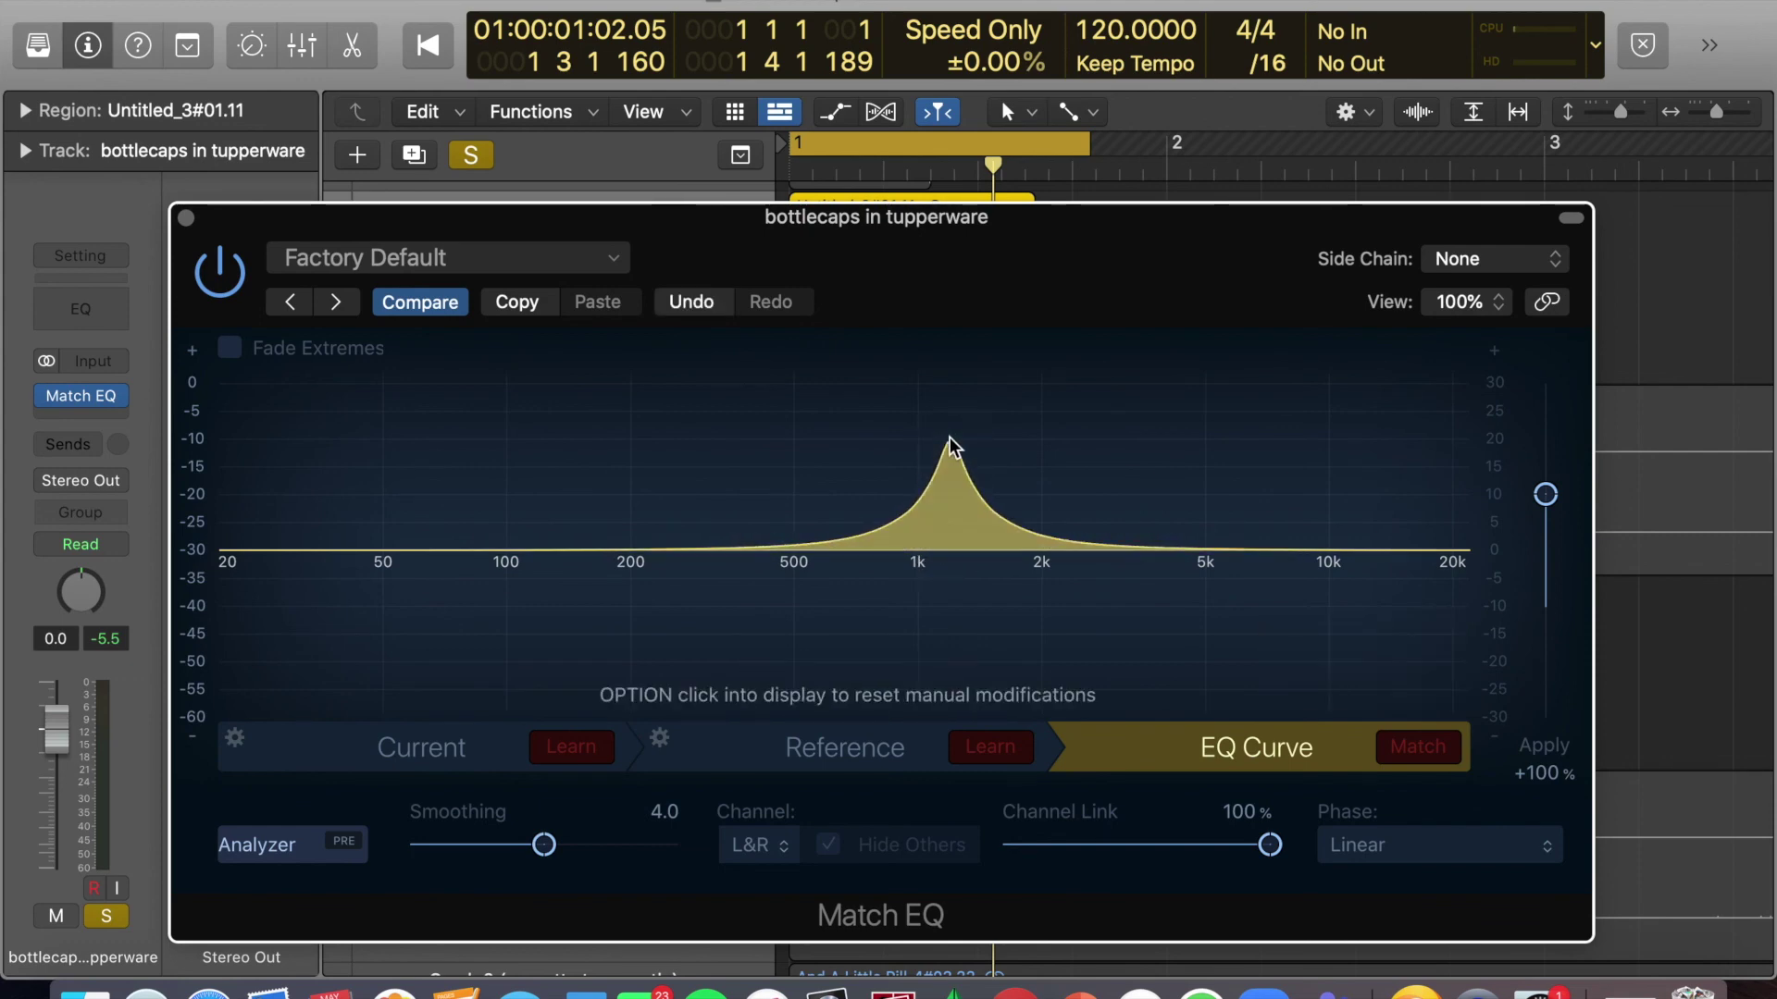
left_click_drag(1050, 537, 1038, 444)
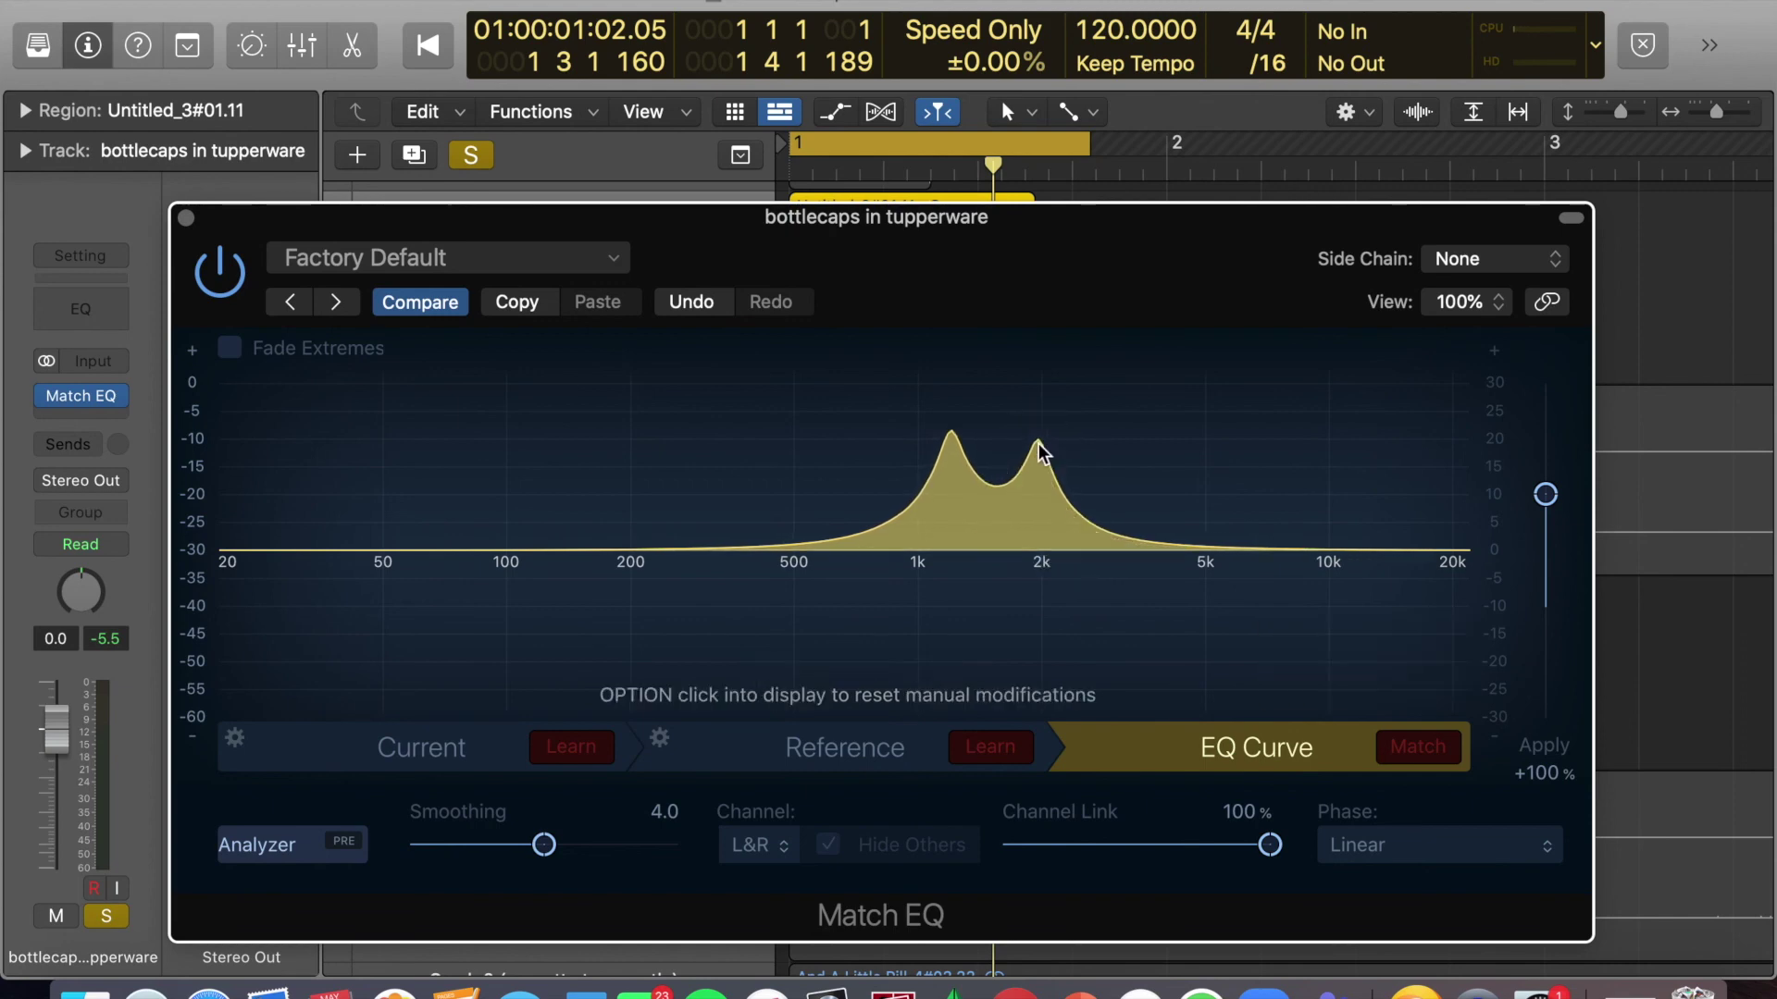
left_click_drag(1129, 537, 1139, 489)
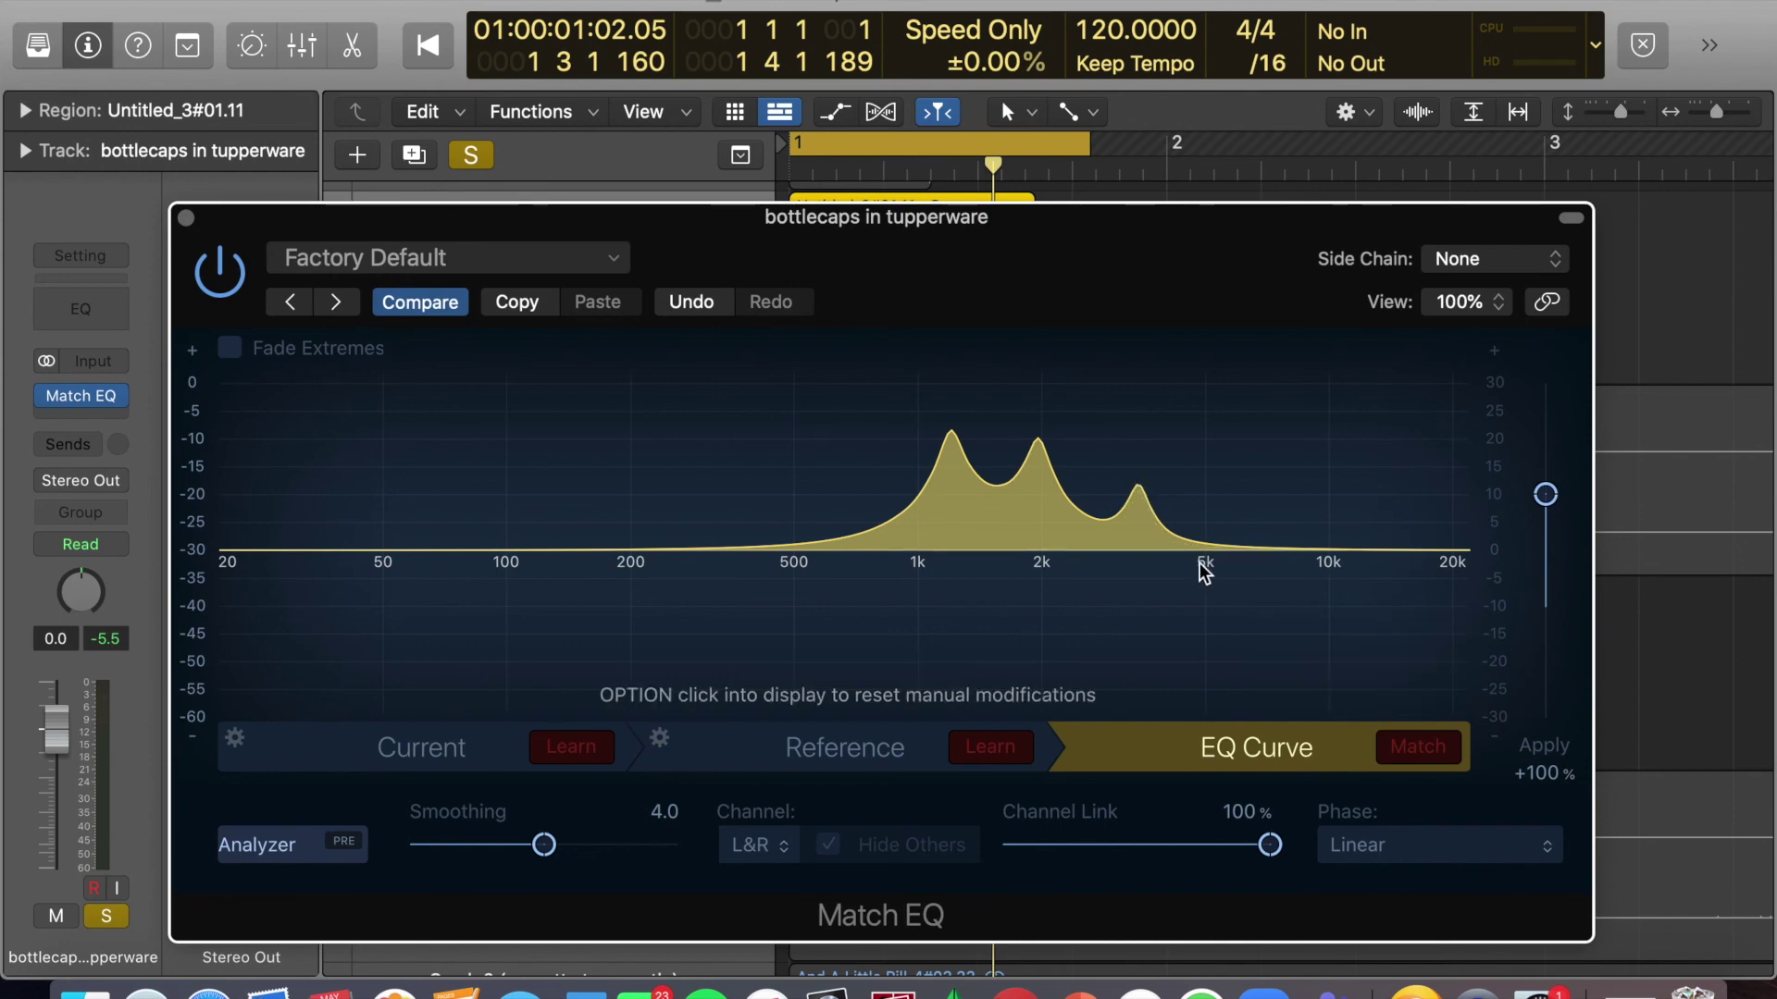
key("space")
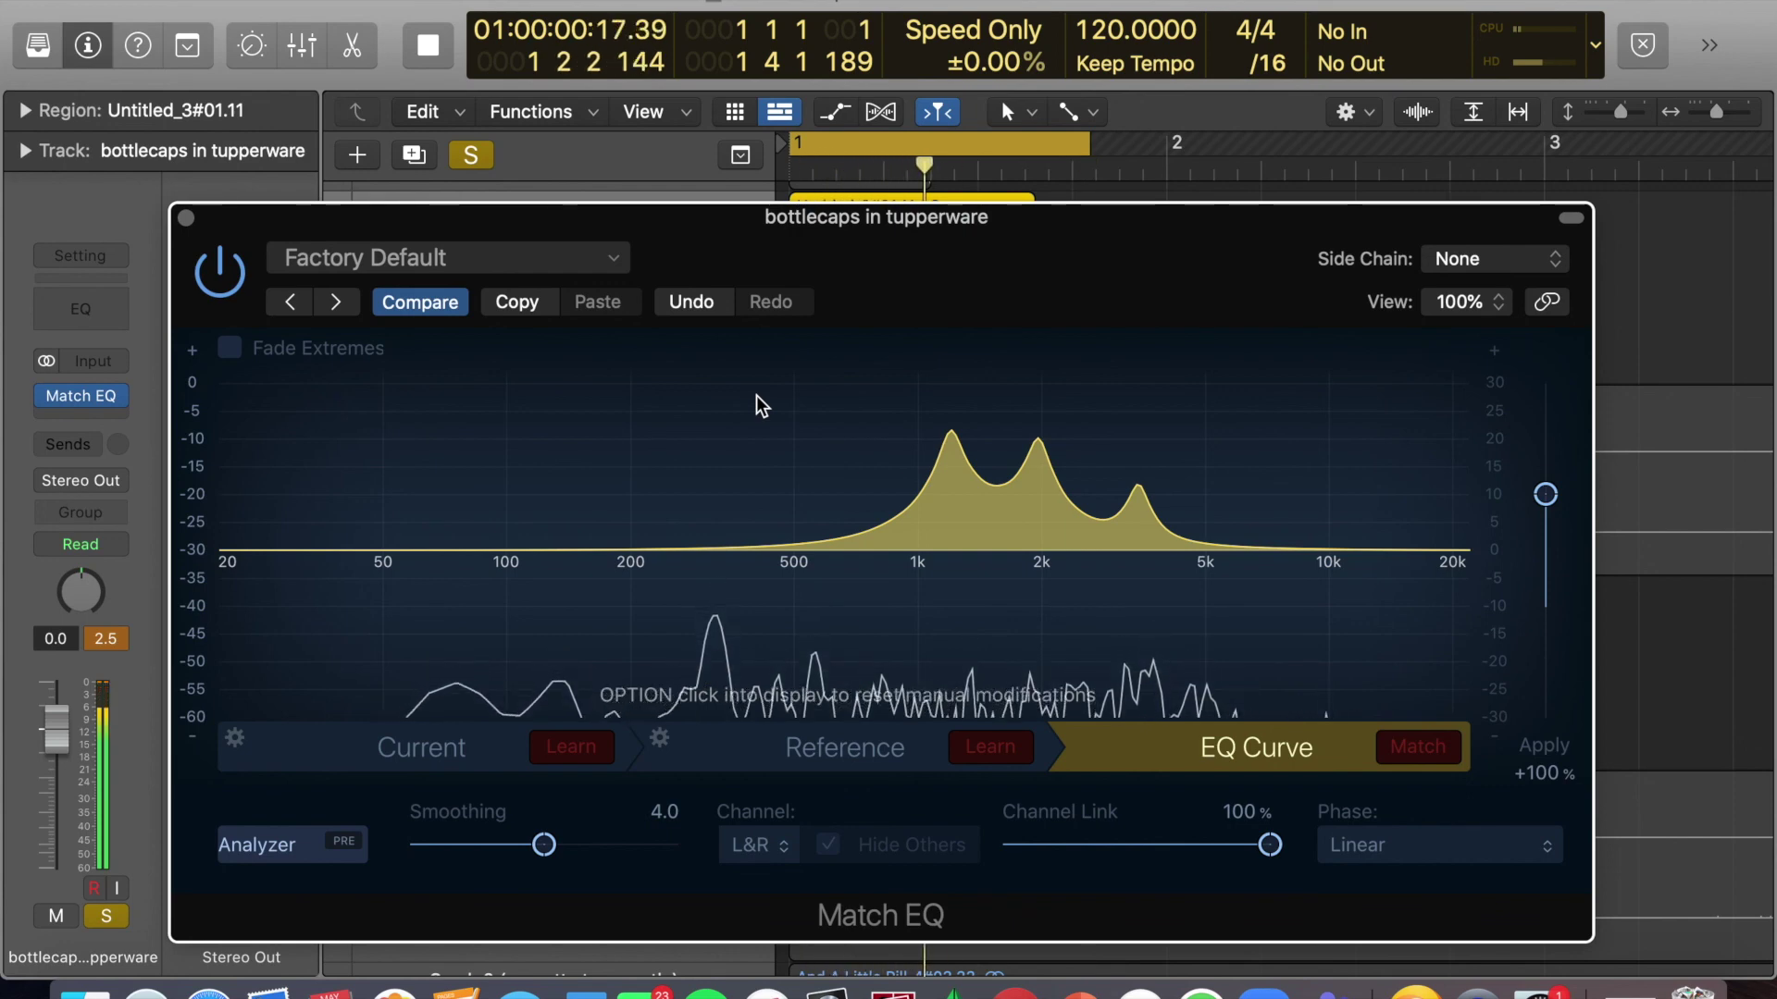
key("space")
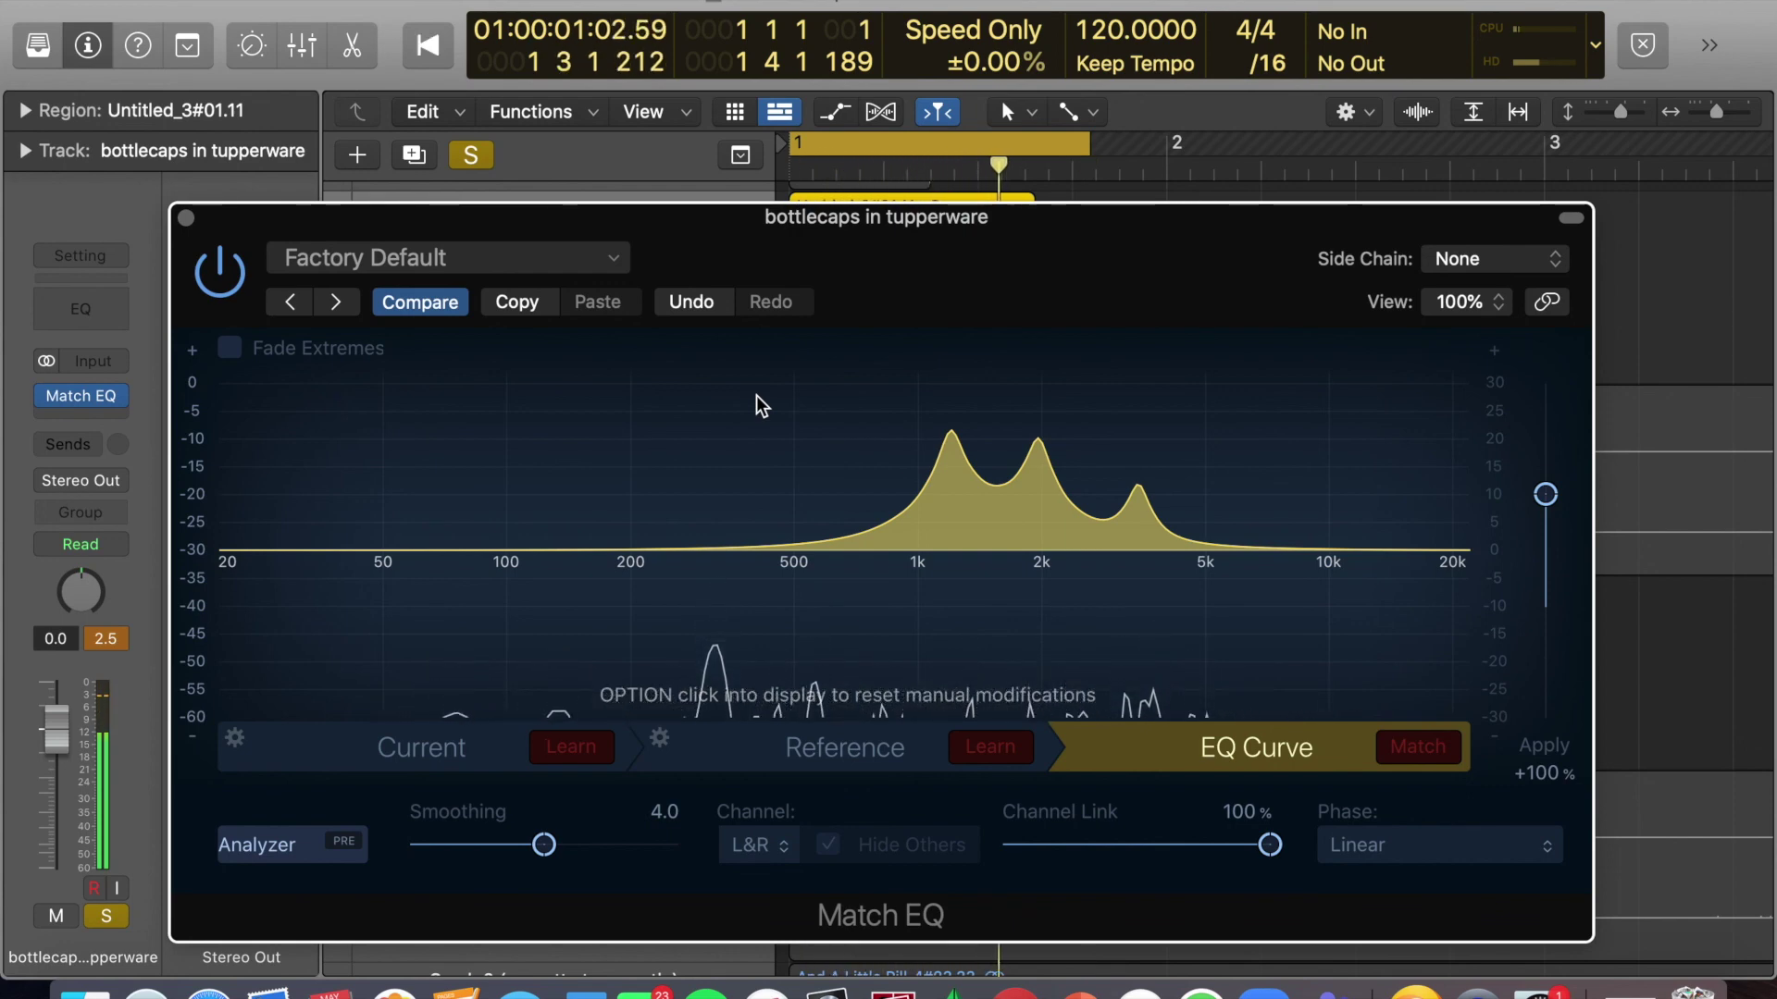
Add a SilverVerb to the bottlecaps in tupperware track with 66% dry and 29% wet output, and audition it.
left_click(187, 218)
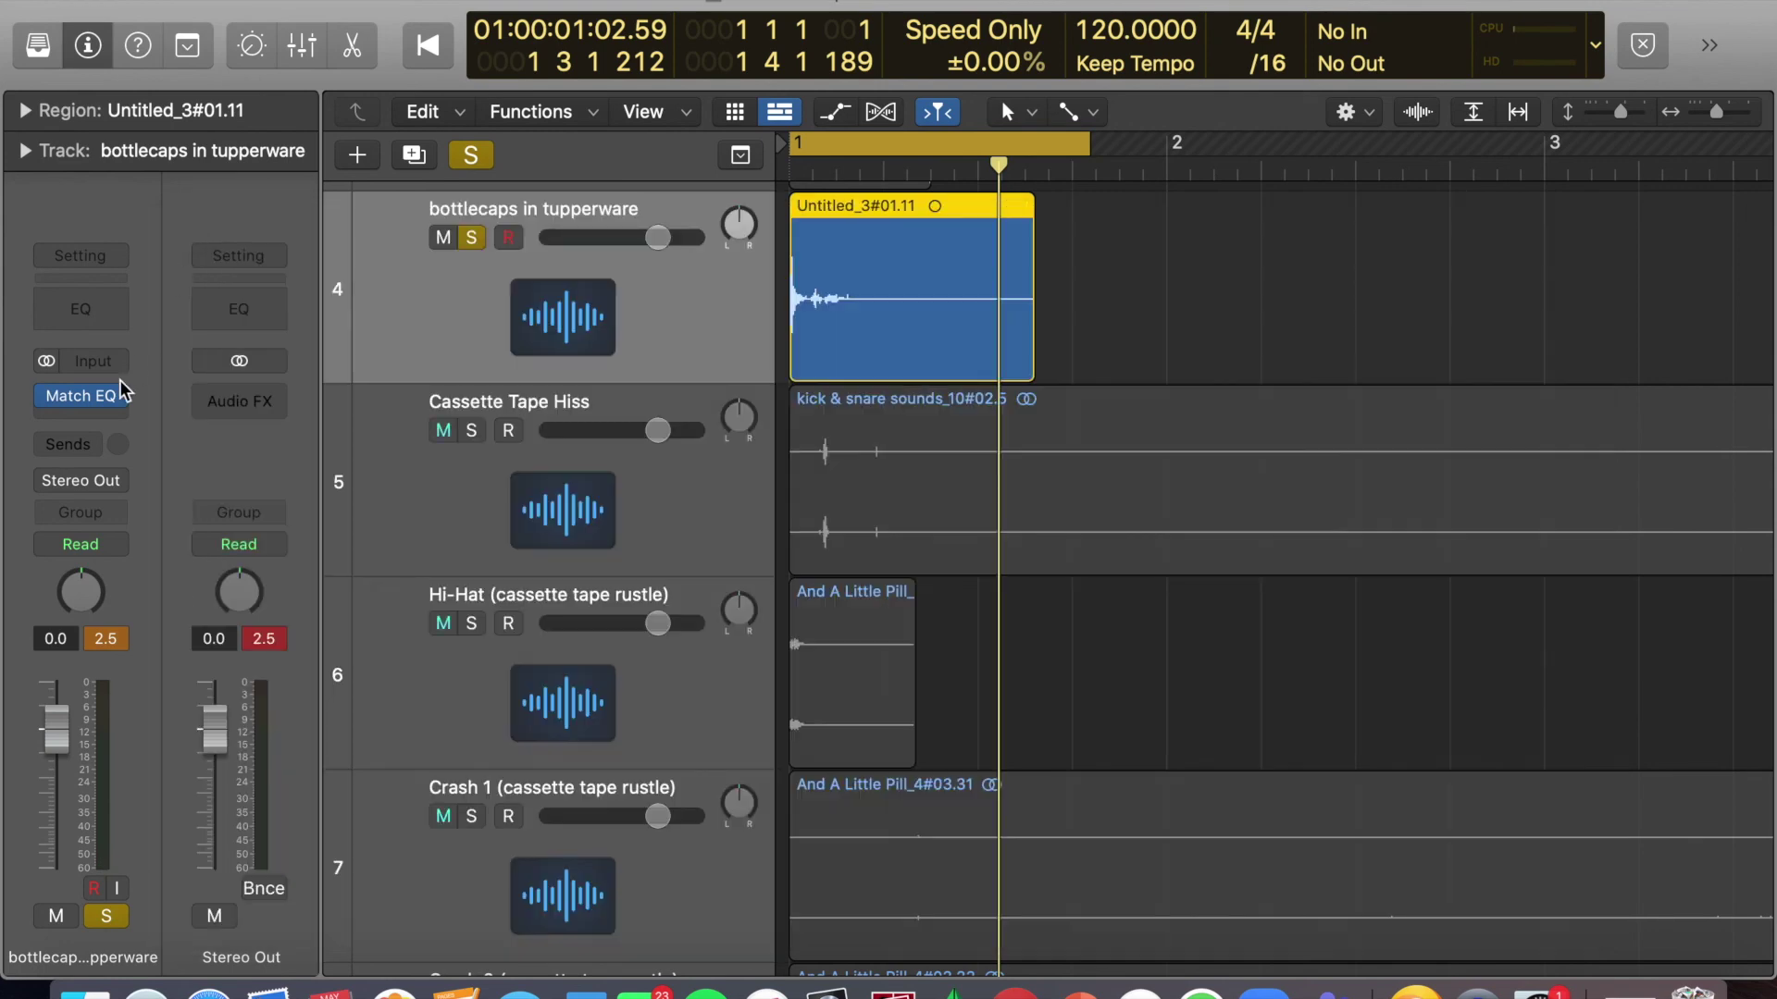
left_click(101, 416)
left_click(105, 499)
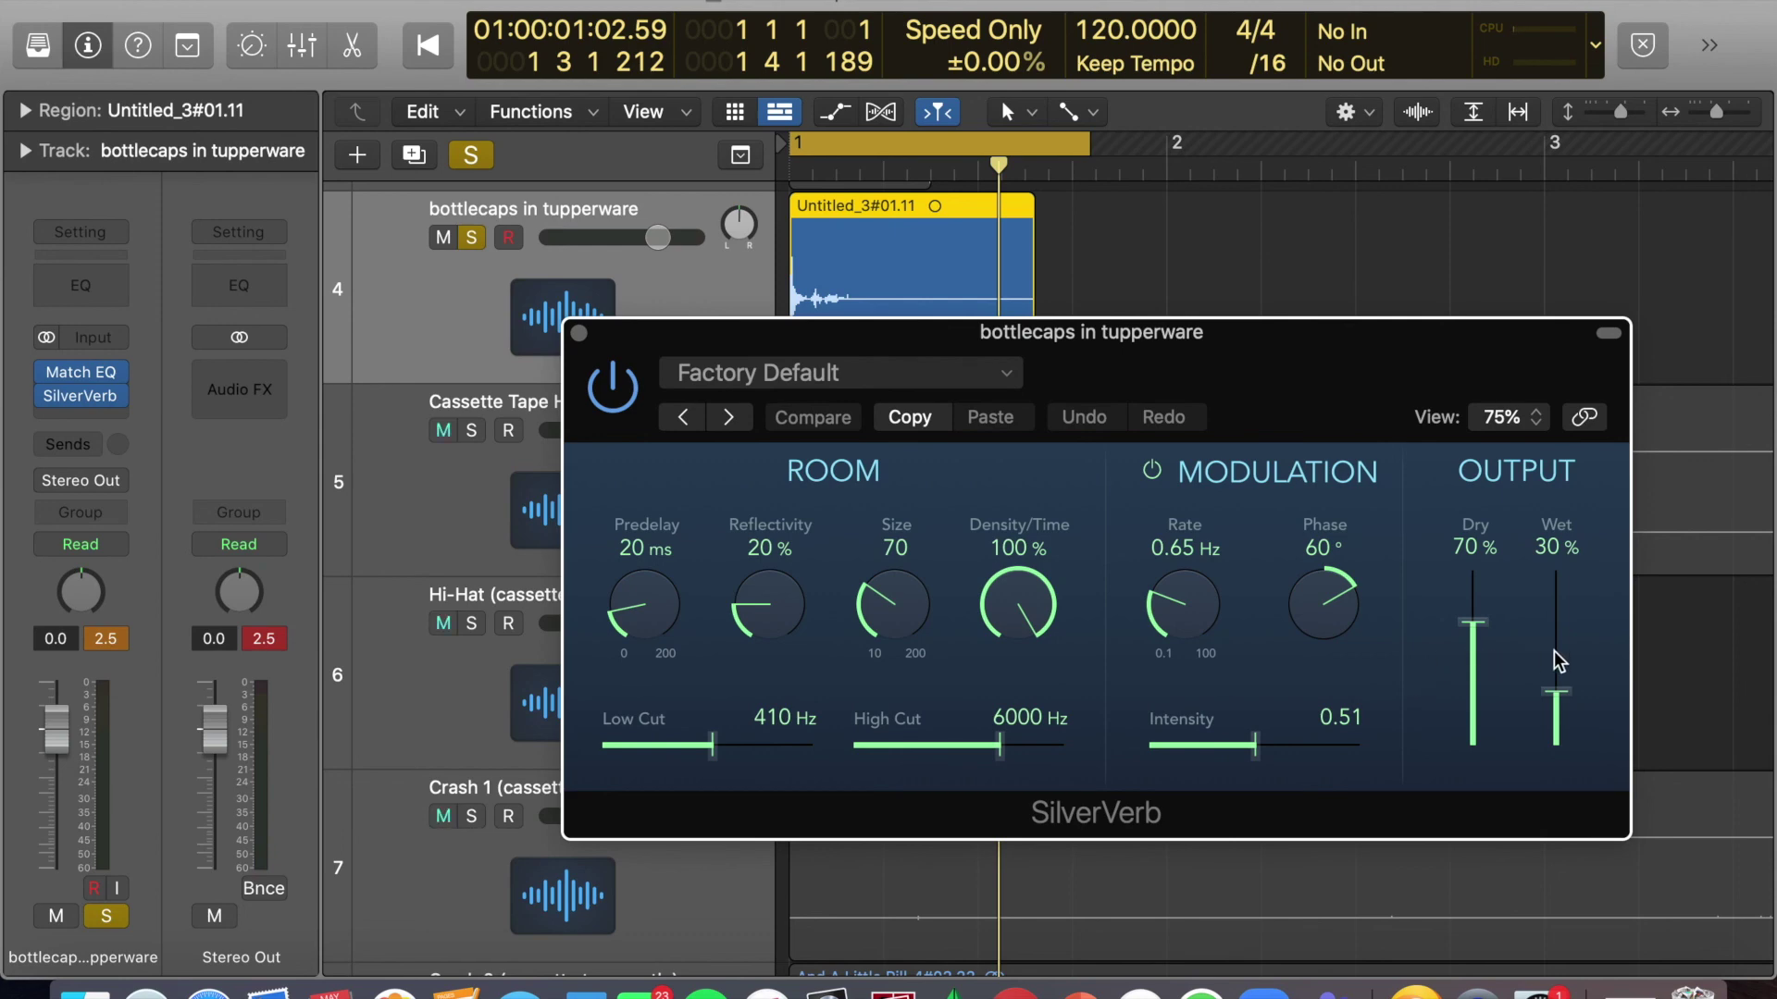
left_click_drag(1478, 637, 1480, 643)
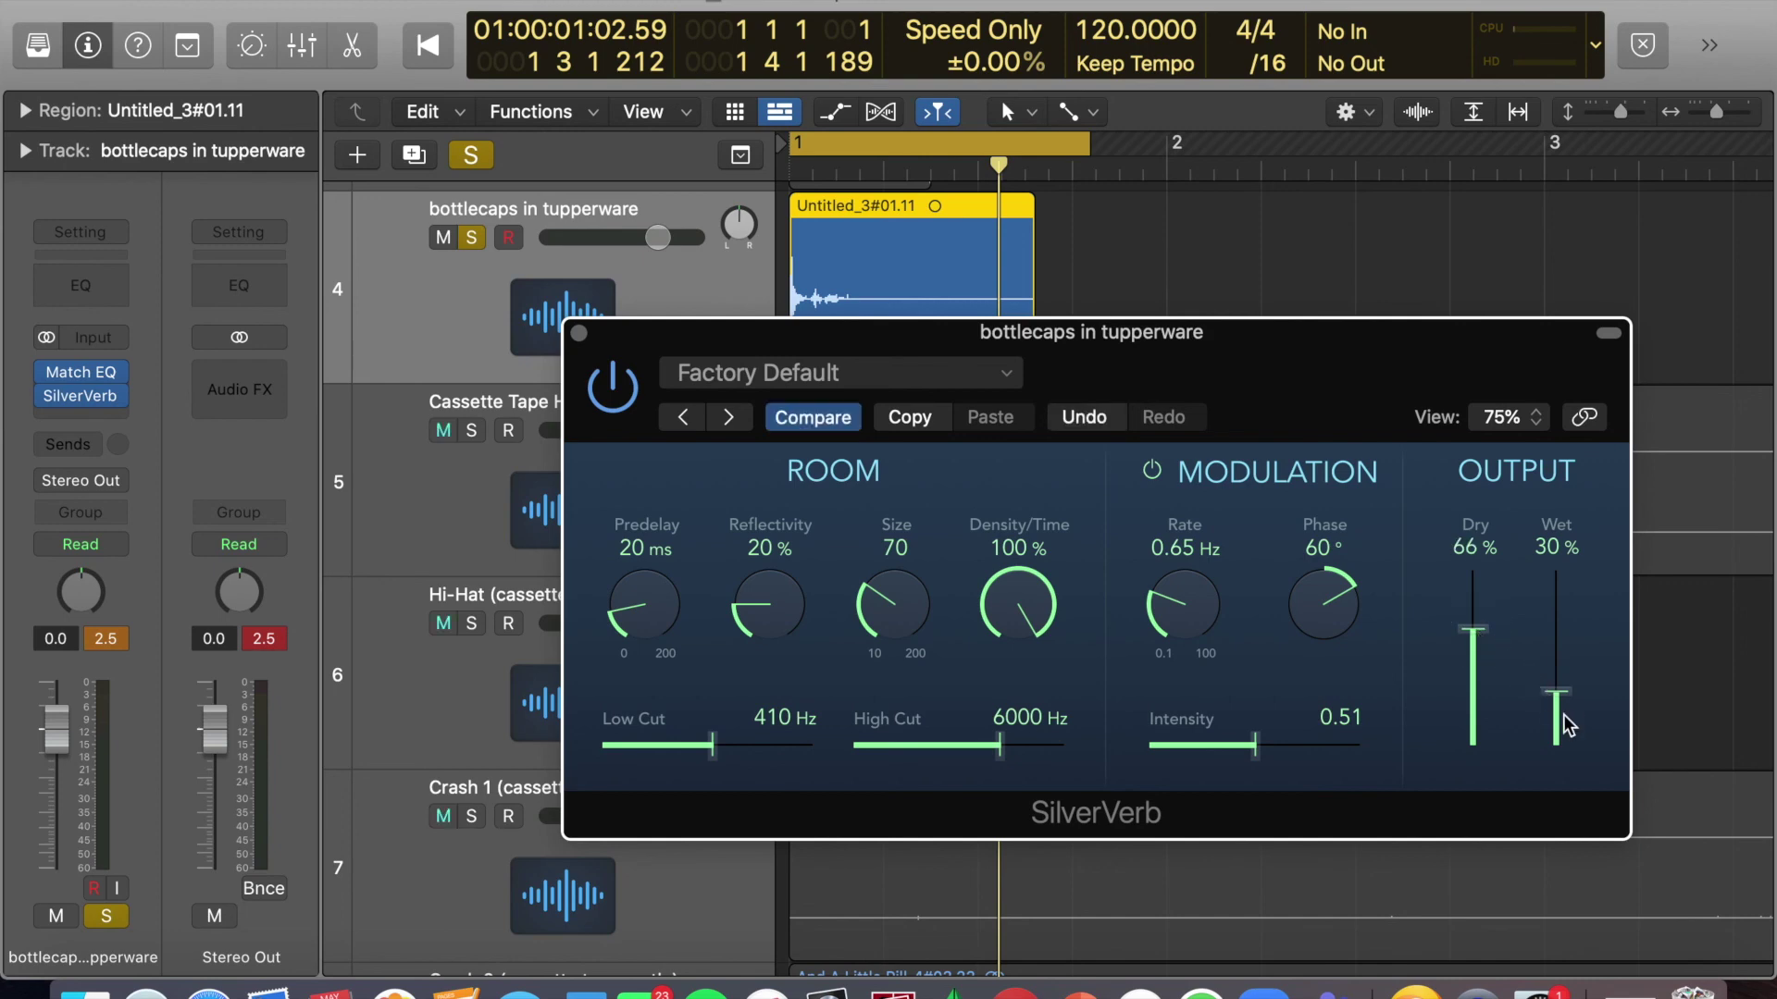
left_click_drag(1563, 703, 1563, 705)
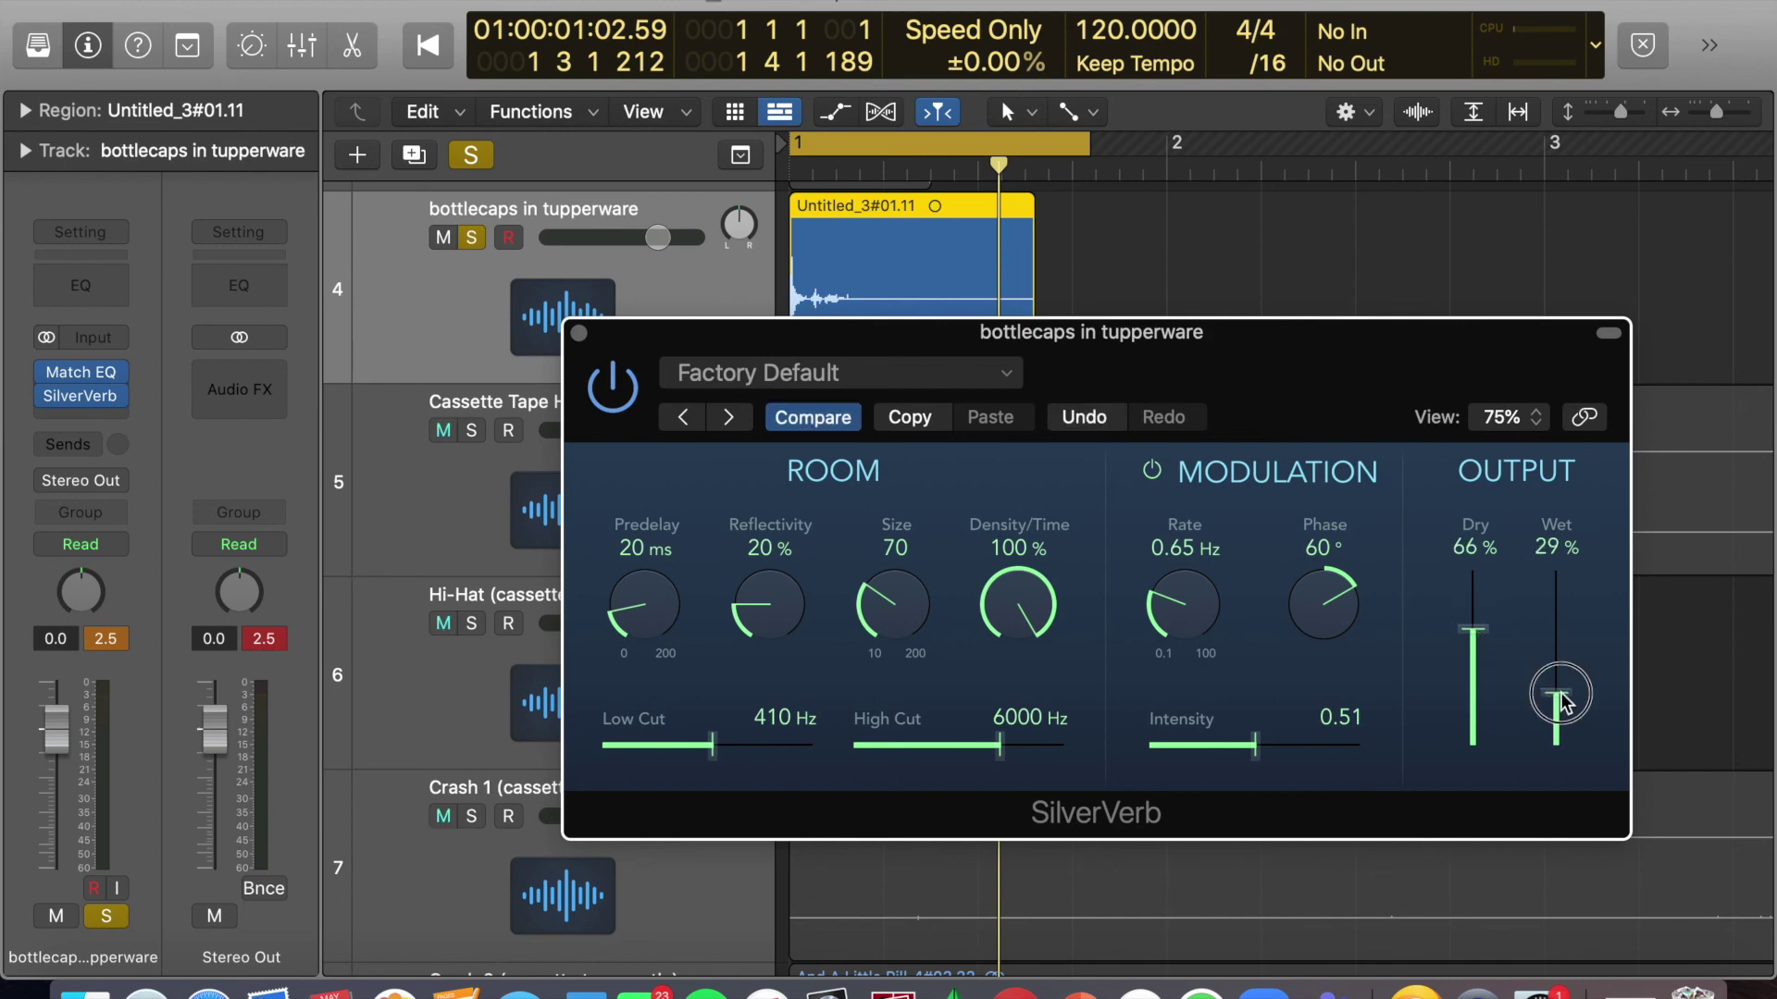
key("space")
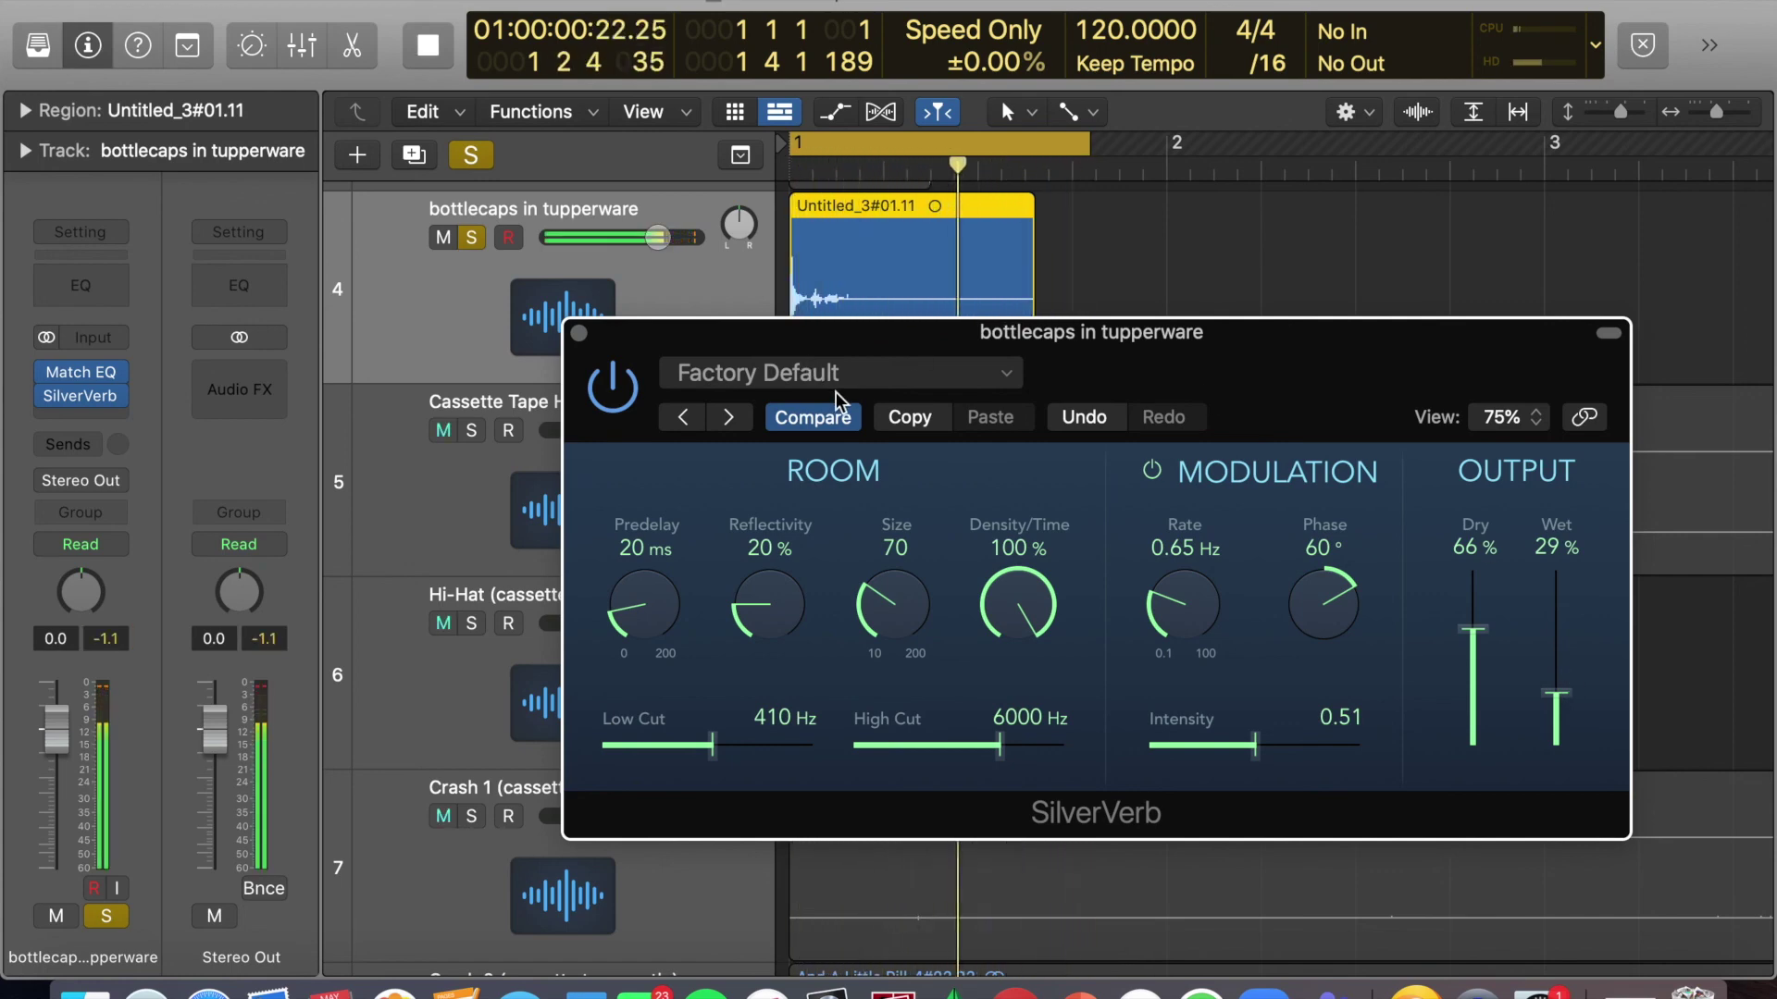
key("space")
left_click(578, 332)
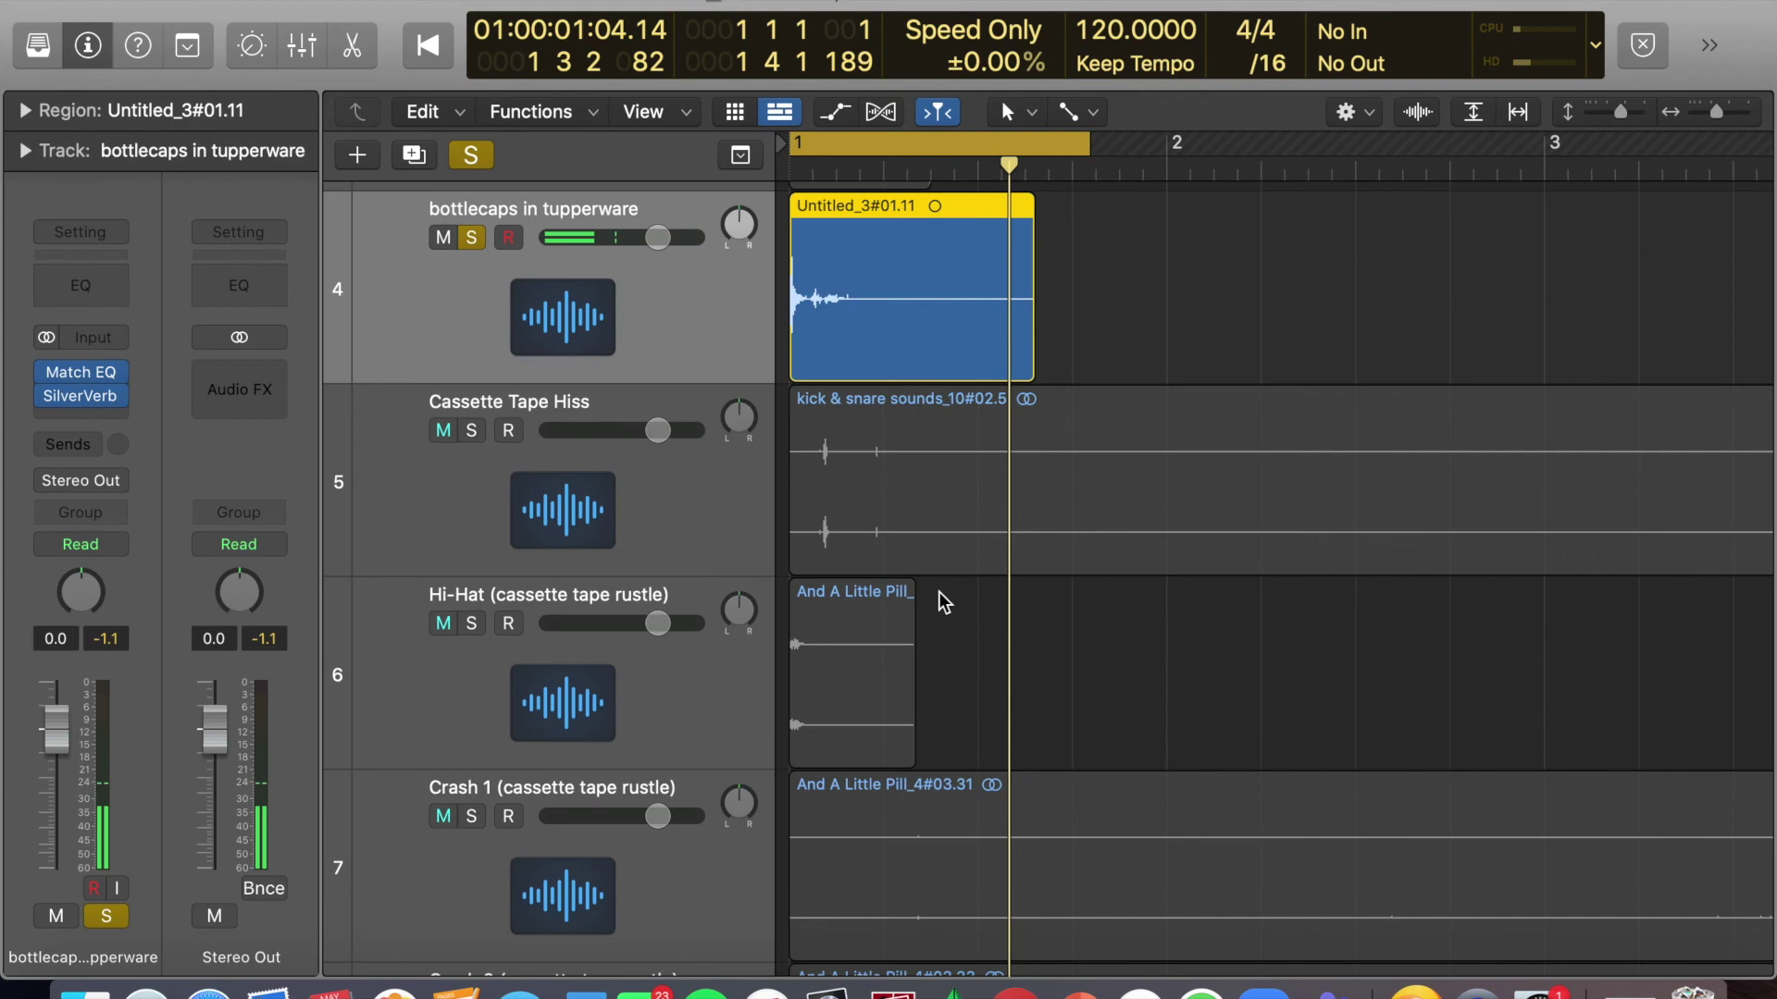
Solo the Cassette Tape Hiss track instead of bottlecaps in tupperware, turn the cycle range off and play from the start.
scroll(985, 345, "up", 1)
left_click(1164, 349)
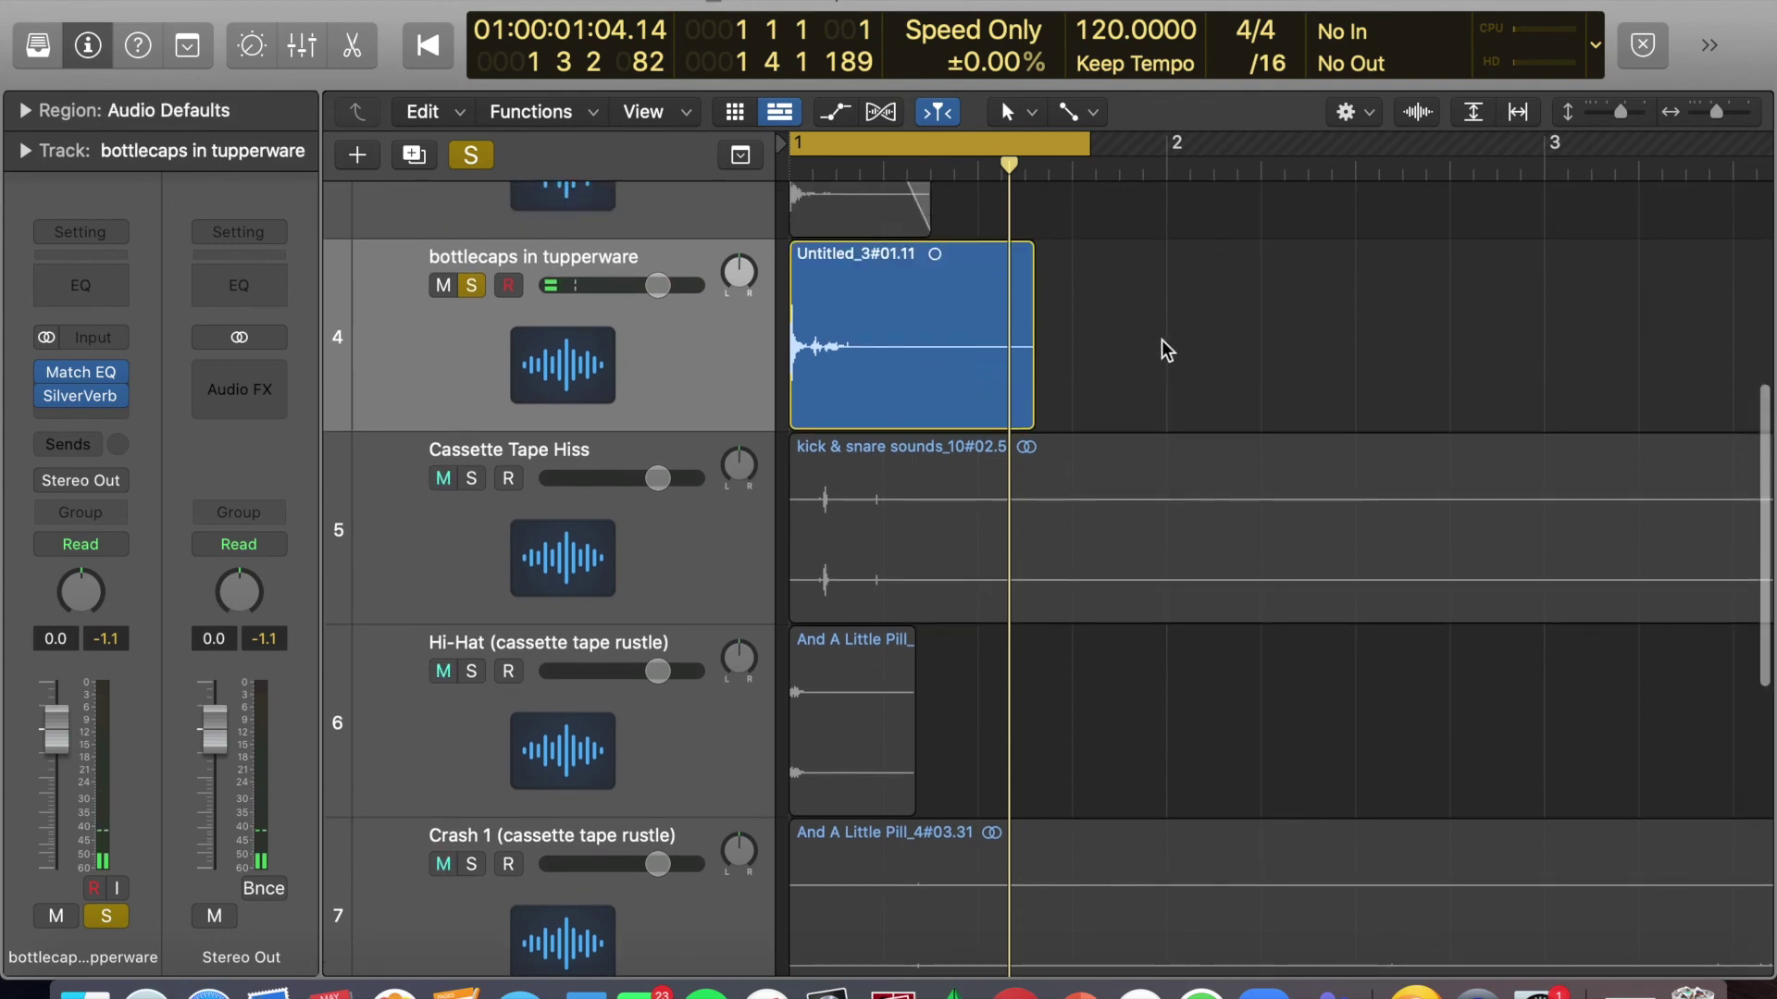
left_click(529, 259)
left_click(472, 286)
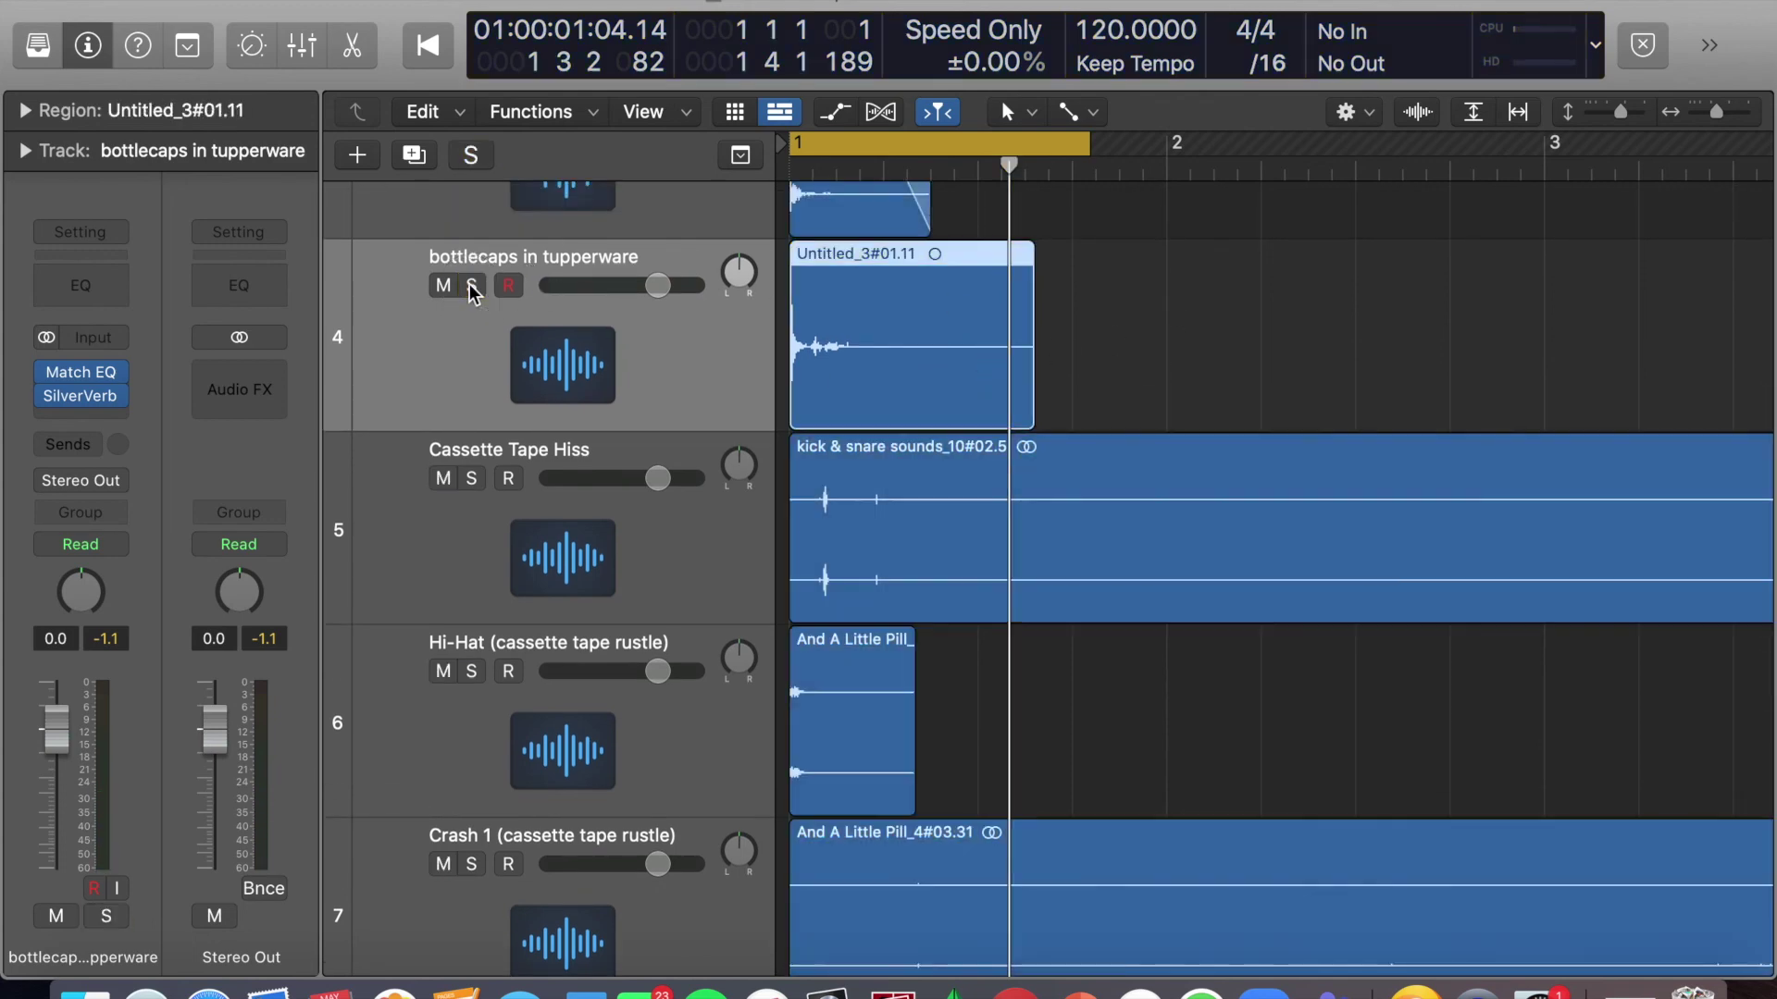
left_click(472, 478)
left_click(953, 150)
key("Return")
key("space")
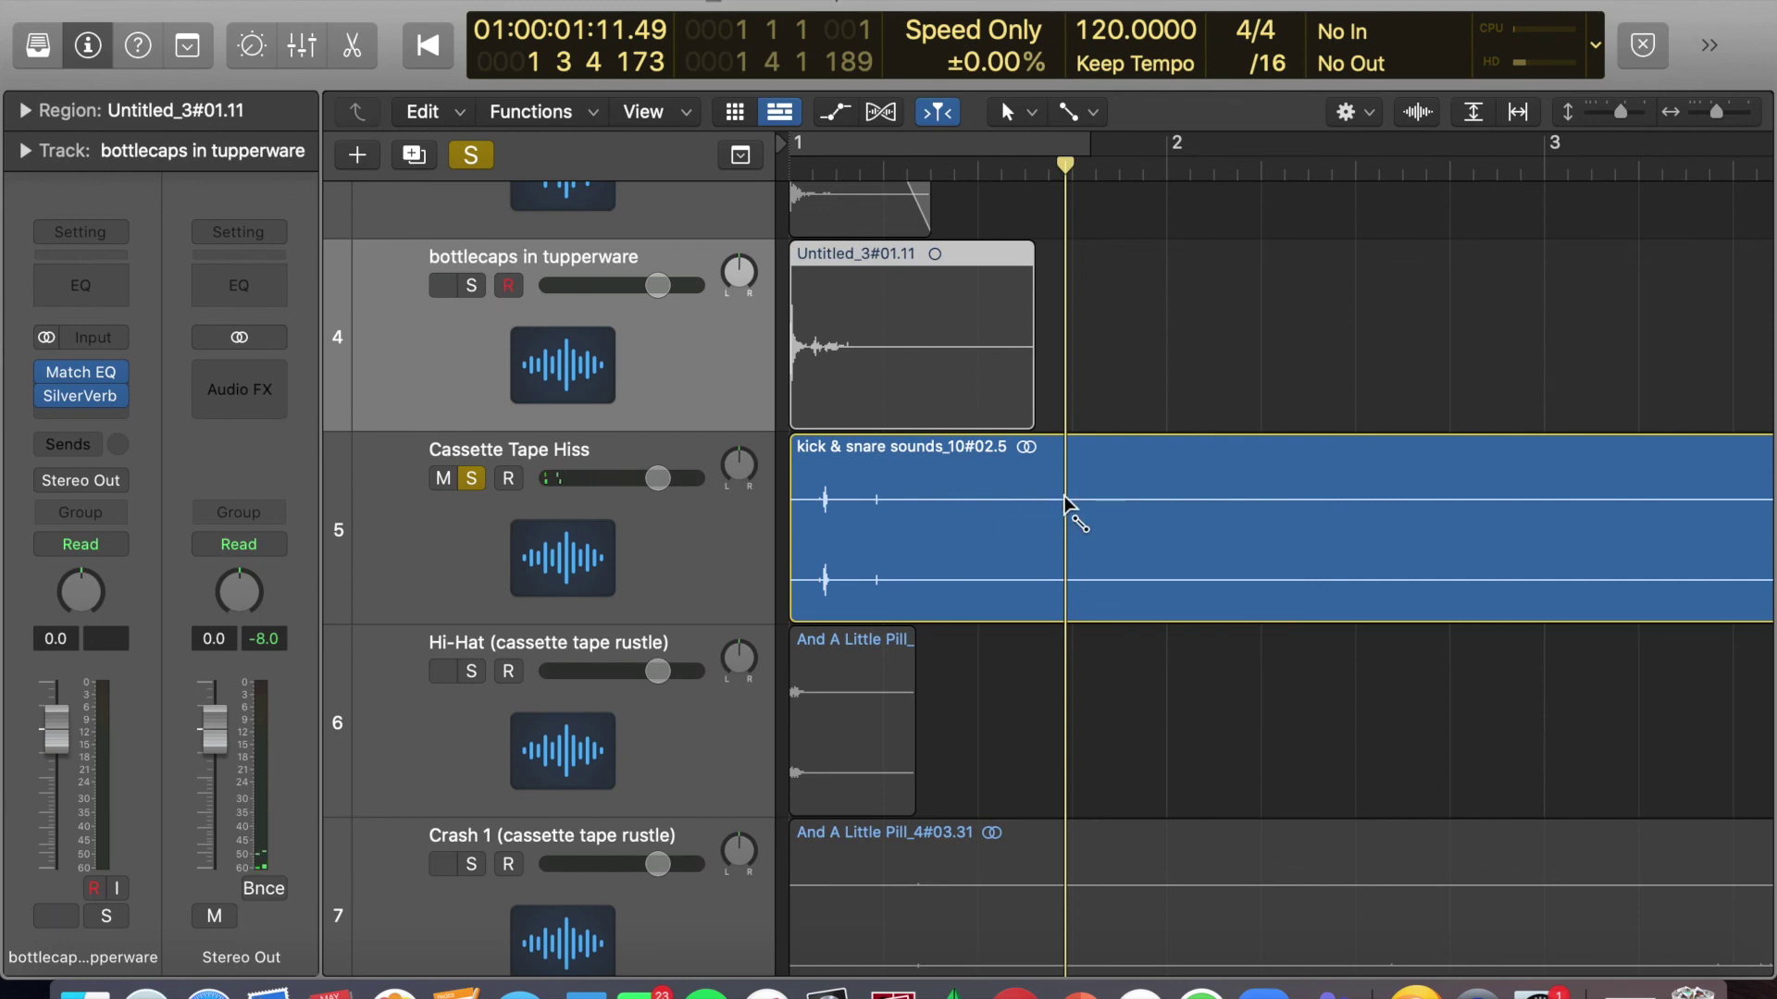
Split the Cassette Tape Hiss region at about 1 4 1 with the Marquee tool and delete the part before it.
left_click(1080, 112)
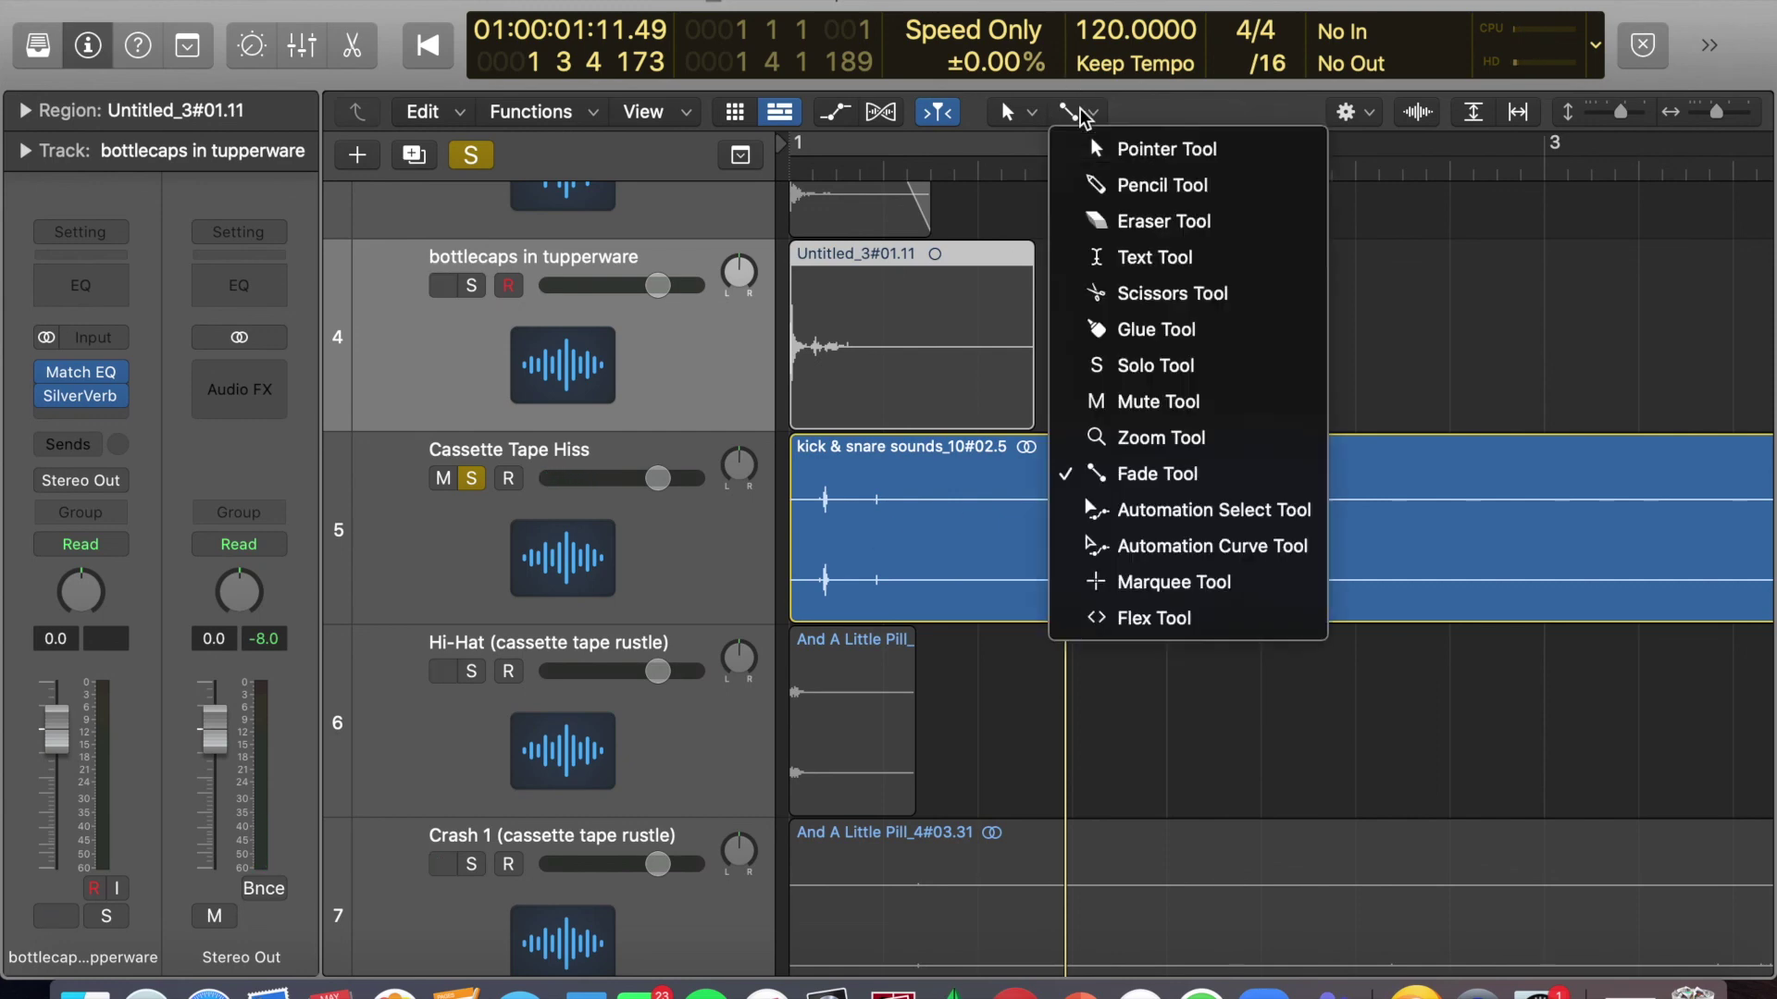
left_click(1173, 582)
left_click(1063, 503)
left_click(1065, 504)
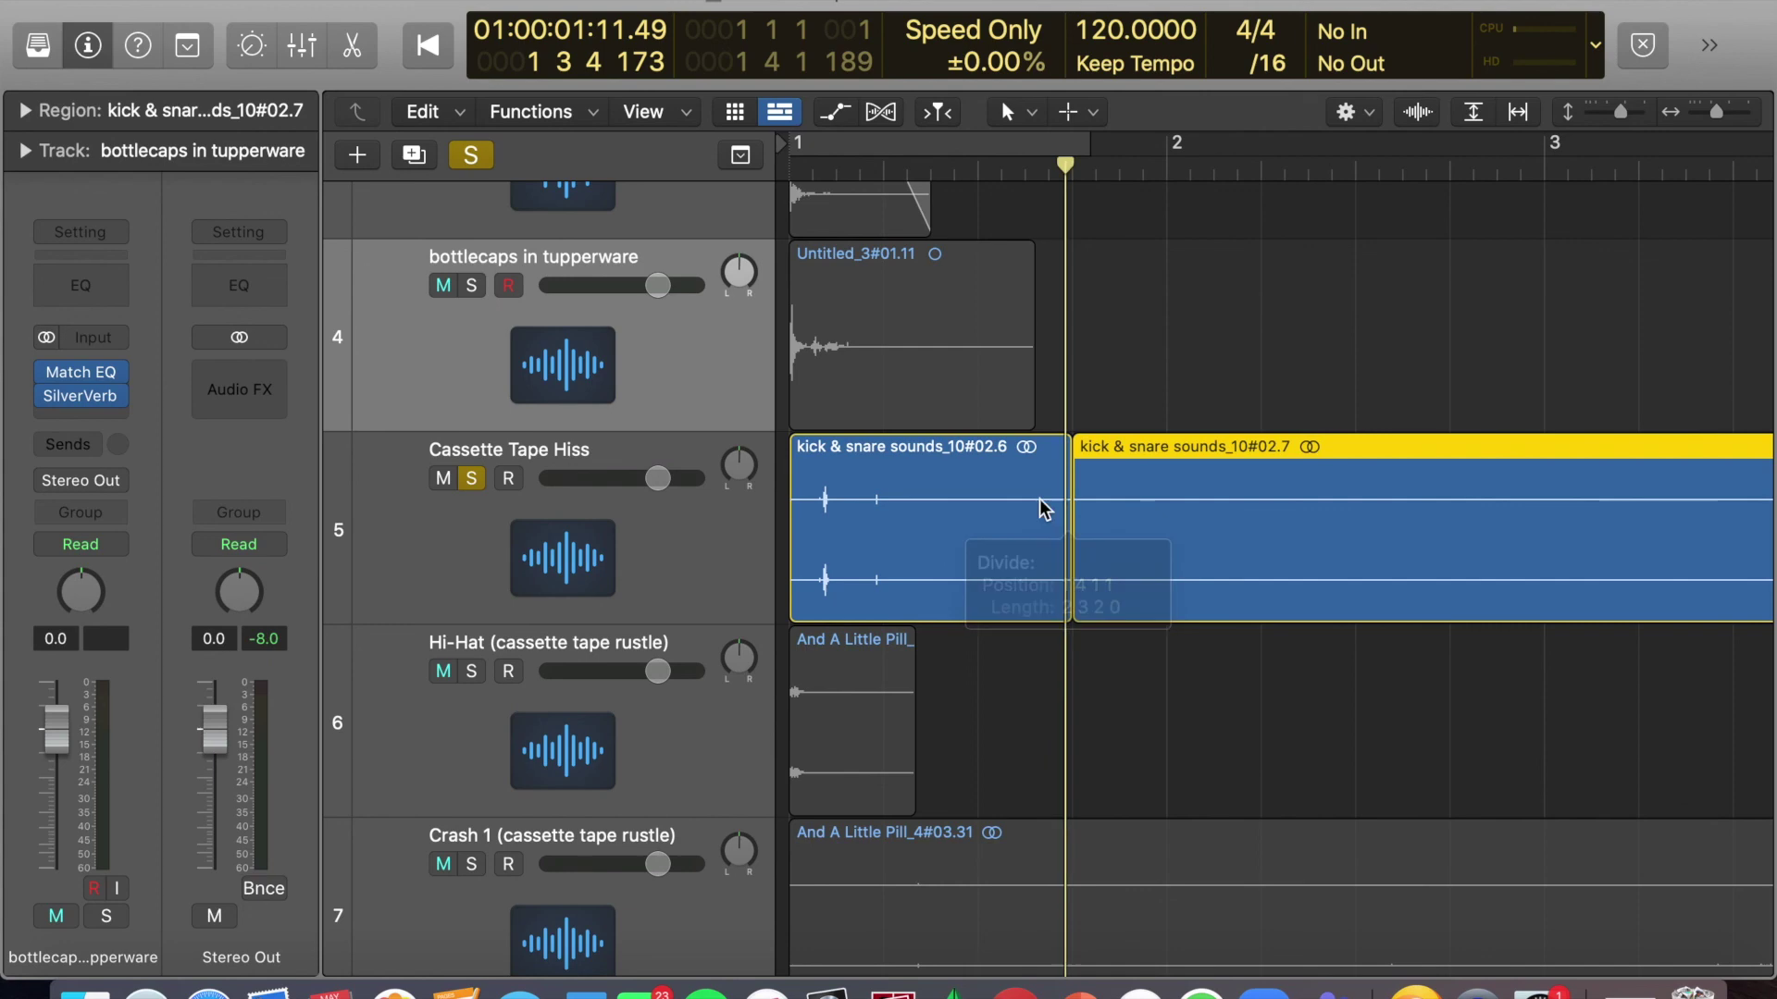
key("Delete")
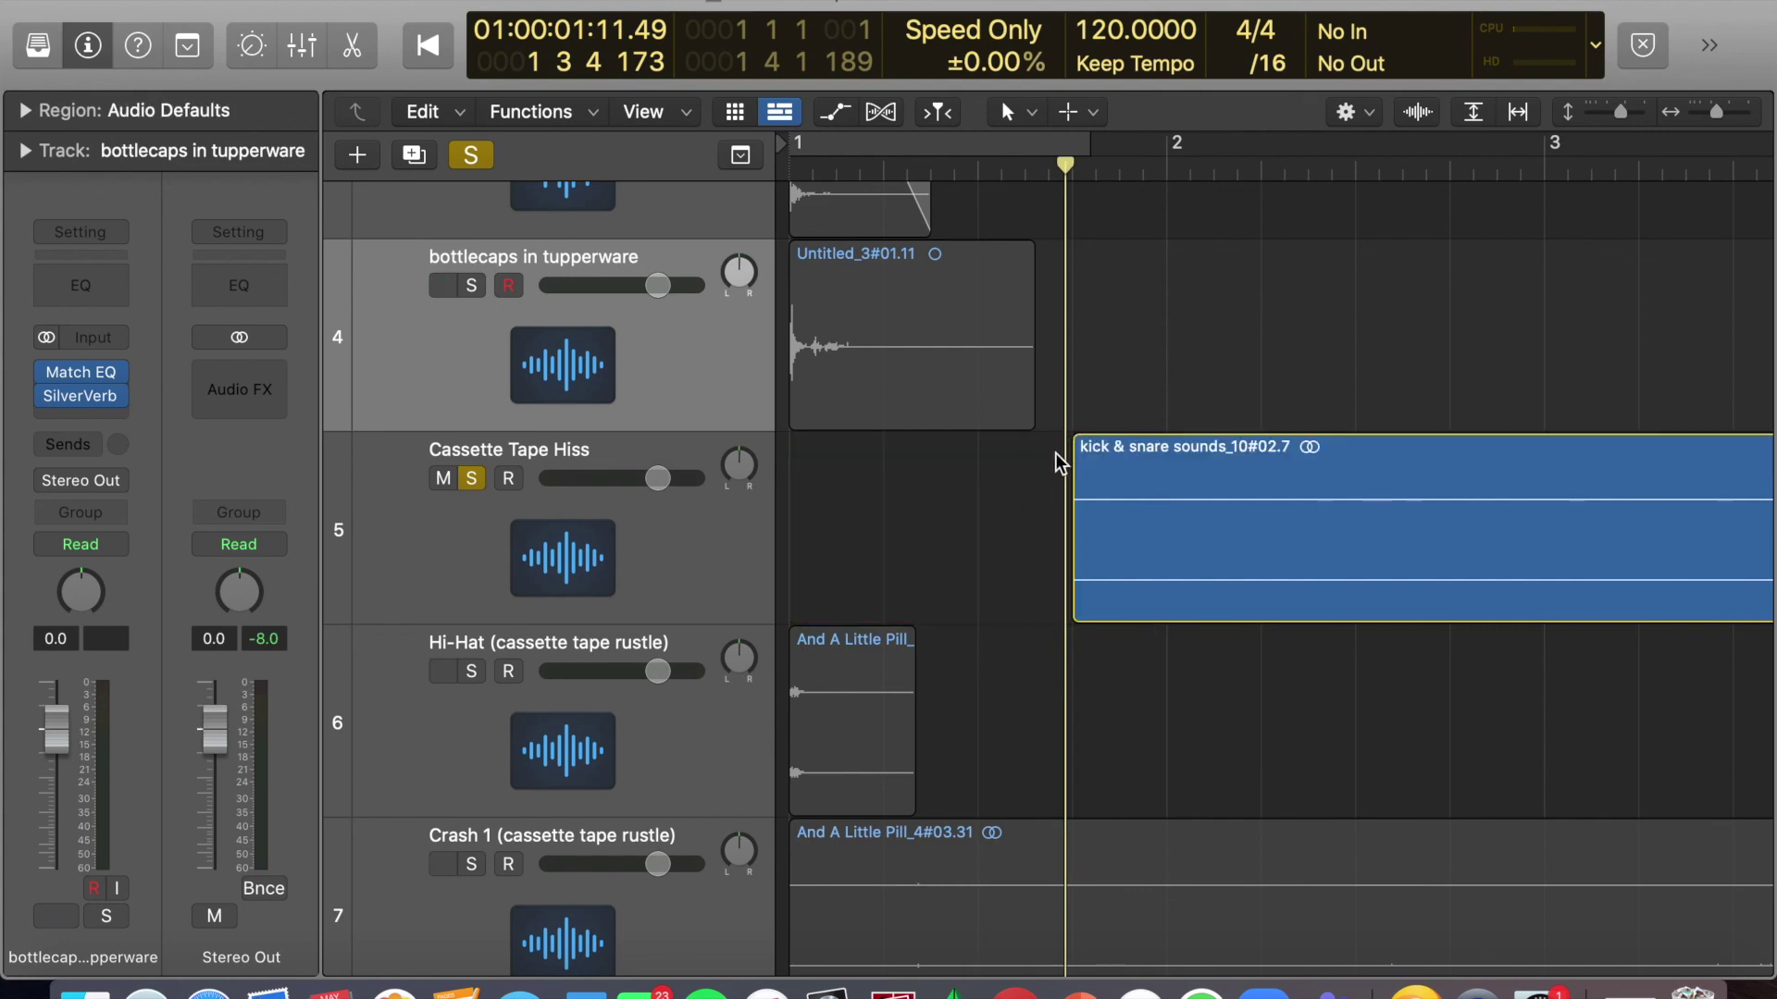
Cut off the rest of the tape hiss region midway through bar 2 and move the remaining piece to the start of bar 1.
key("space")
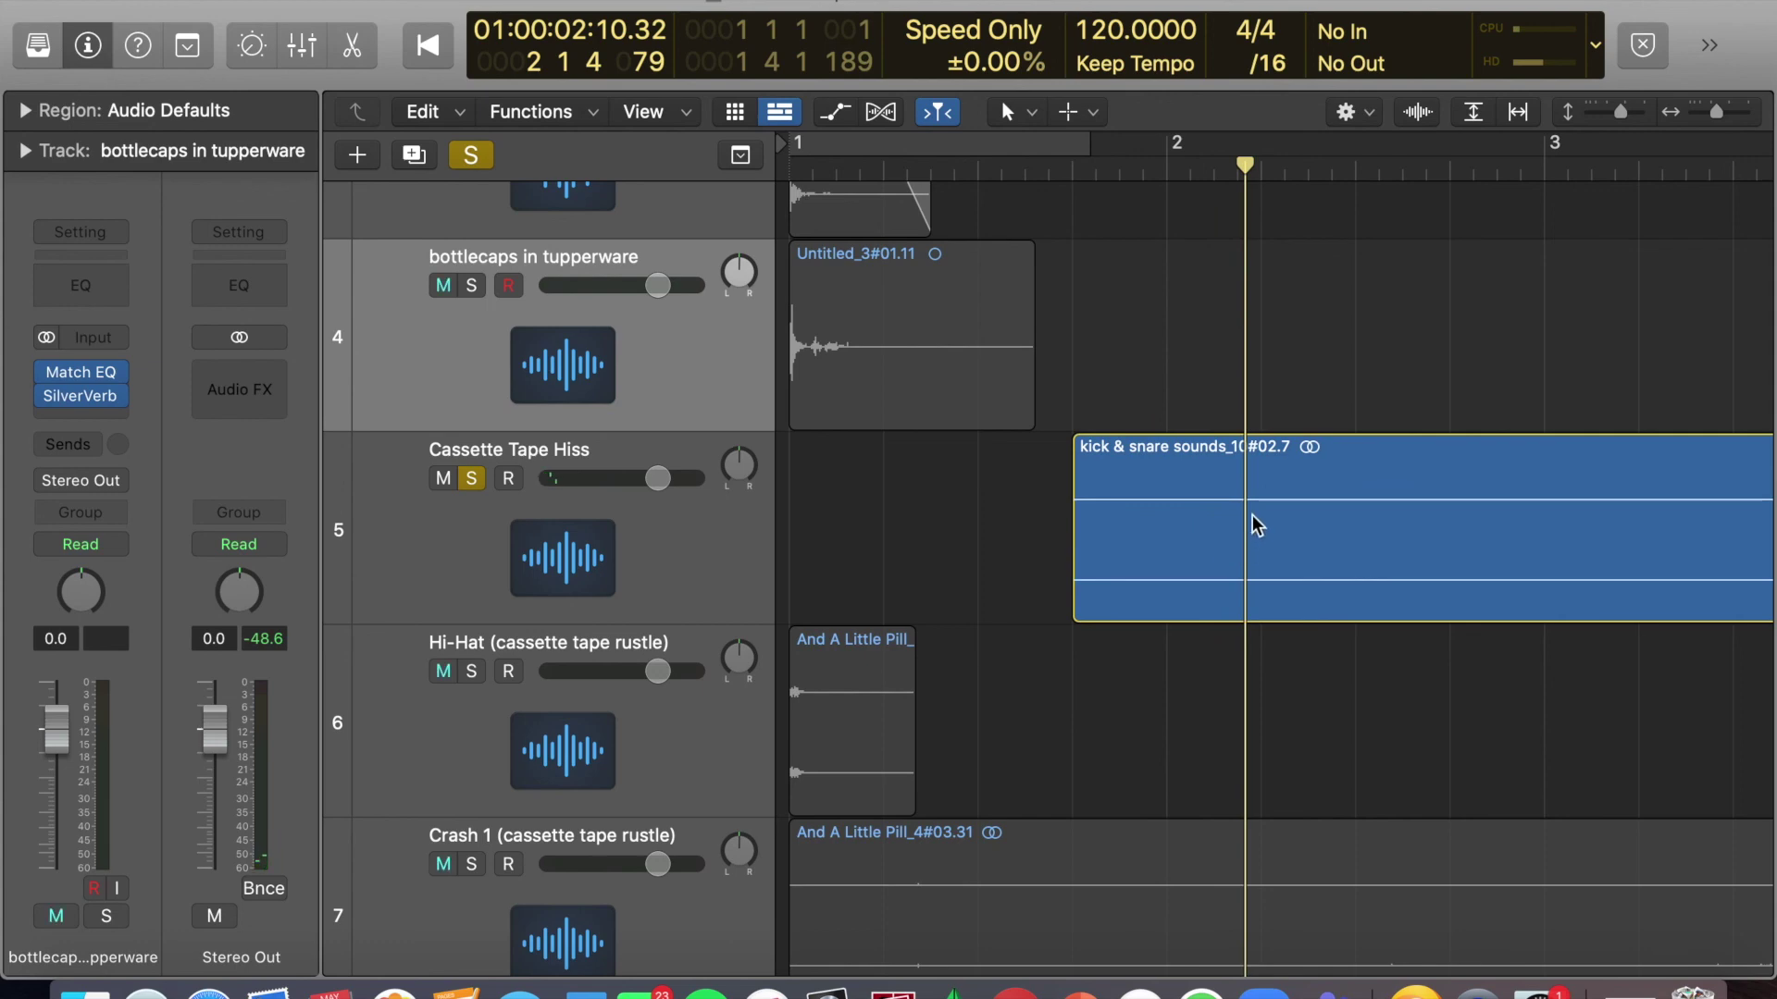
key("space")
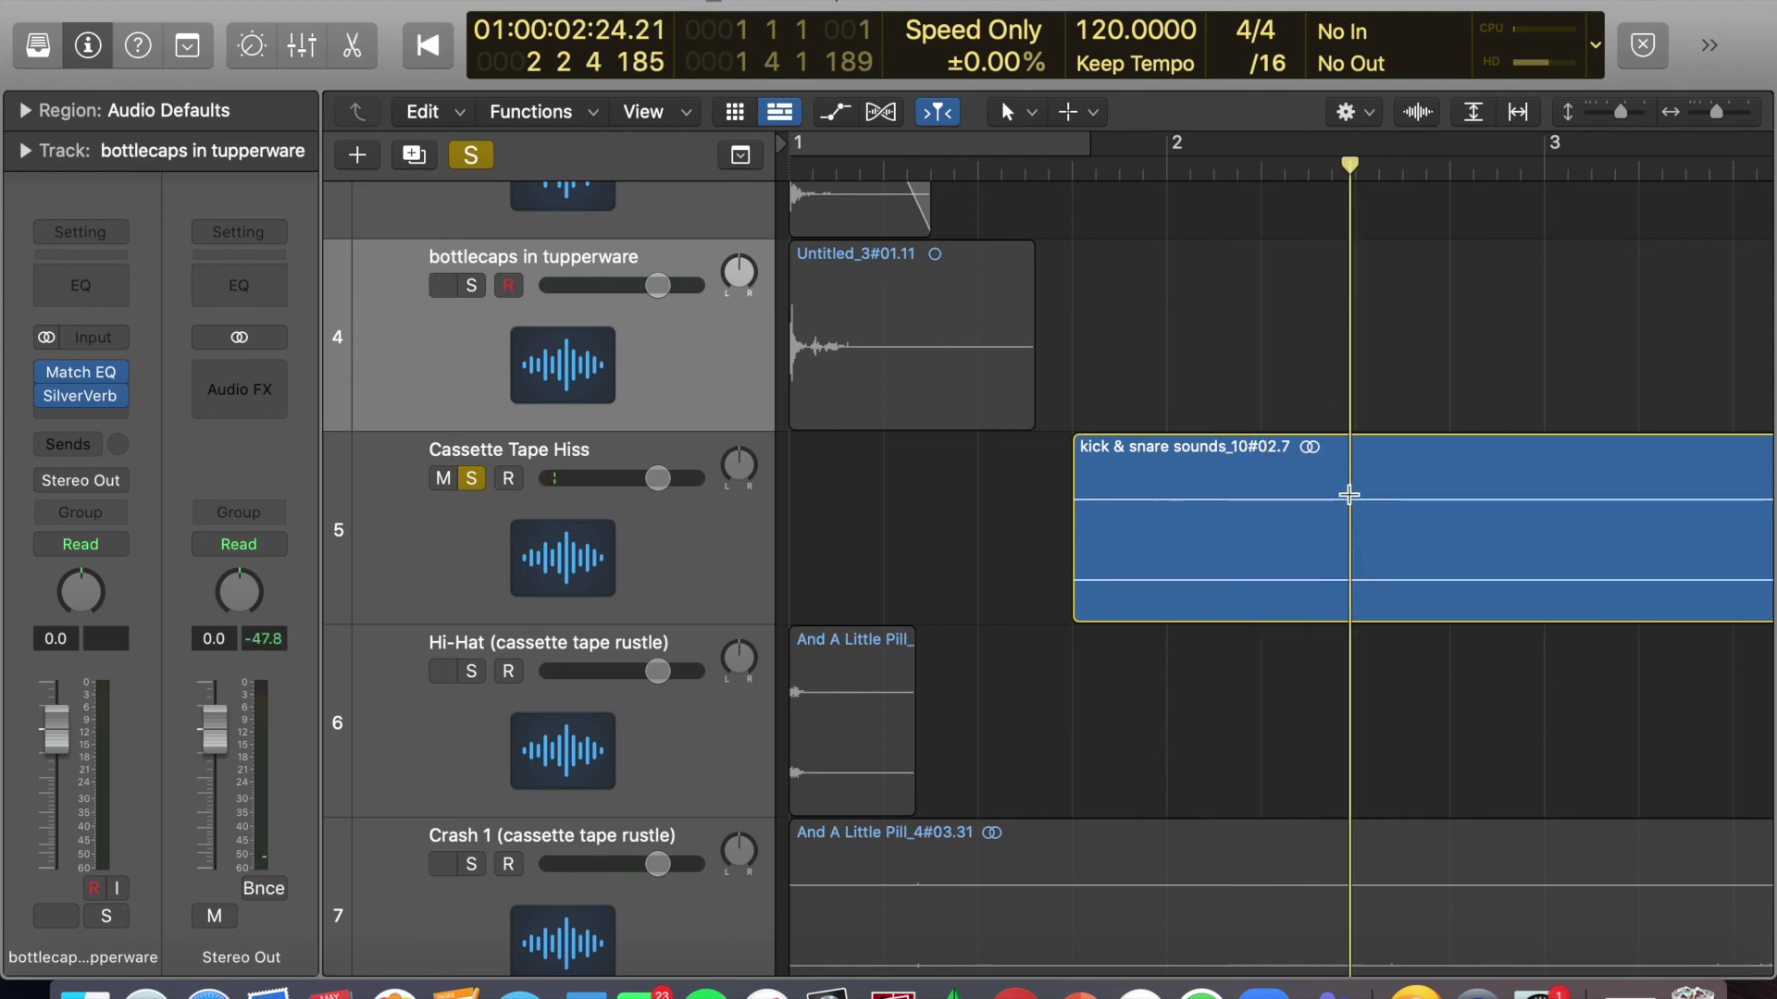
left_click(1349, 495)
key("Delete")
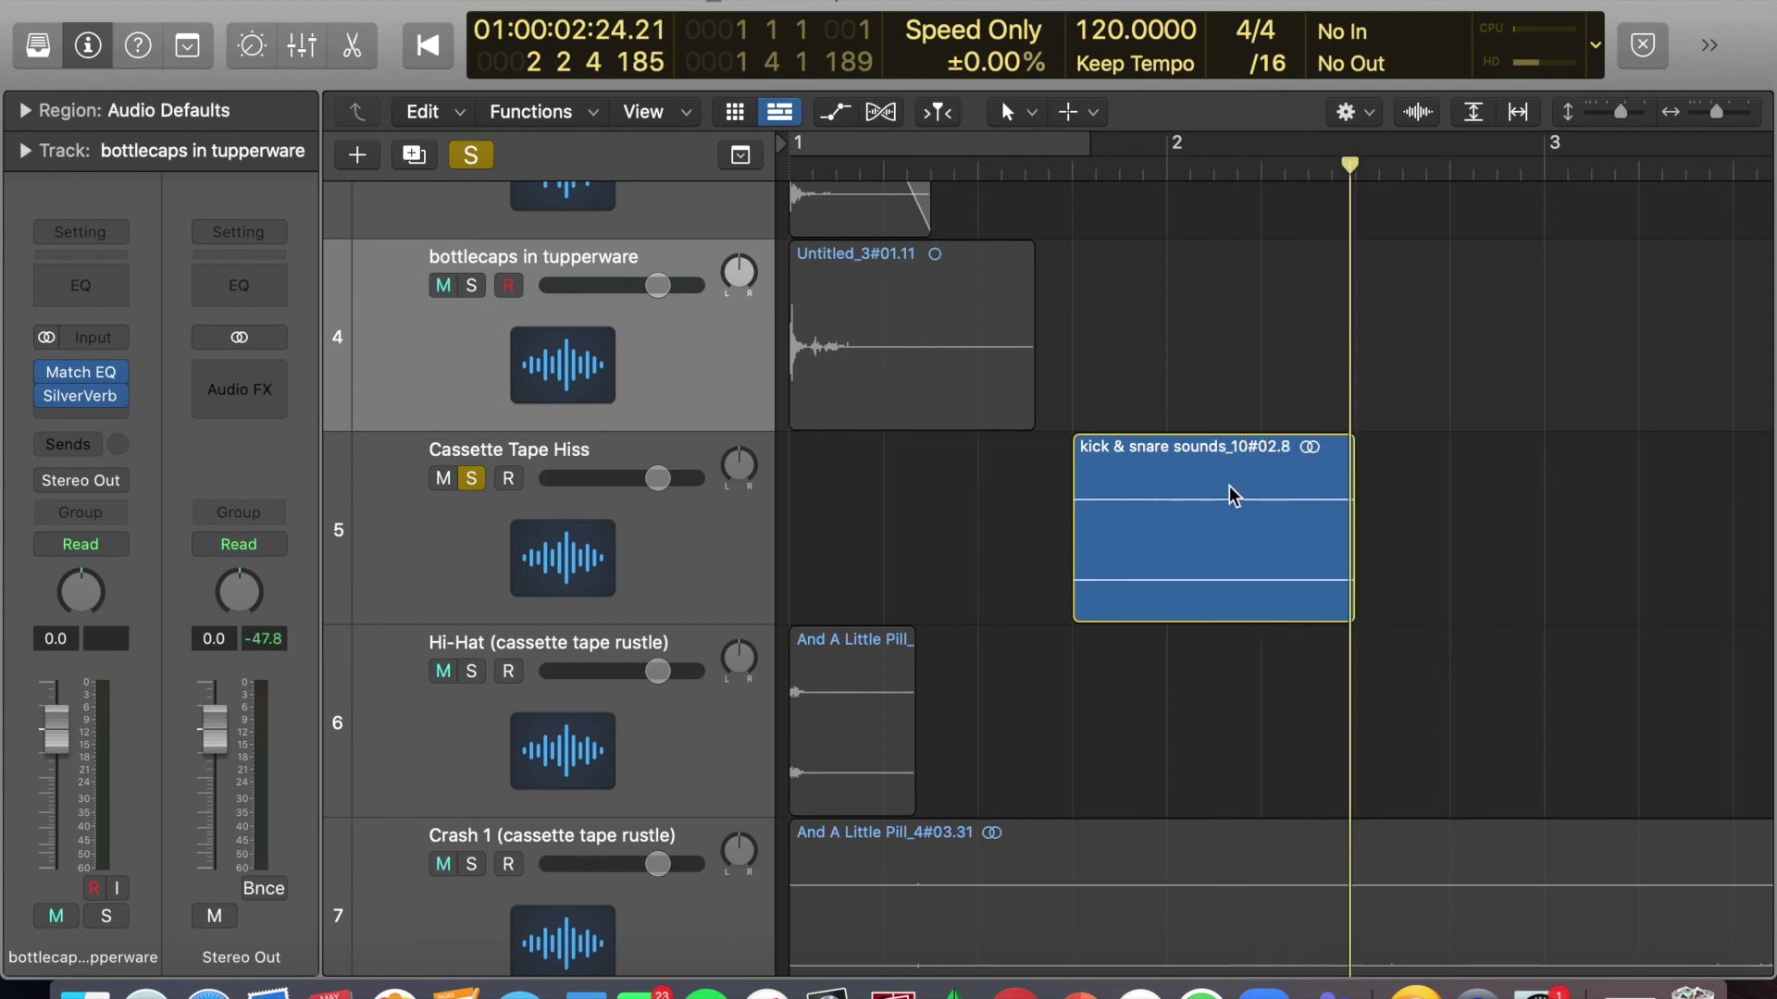
left_click_drag(1210, 446, 916, 468)
left_click(1149, 500)
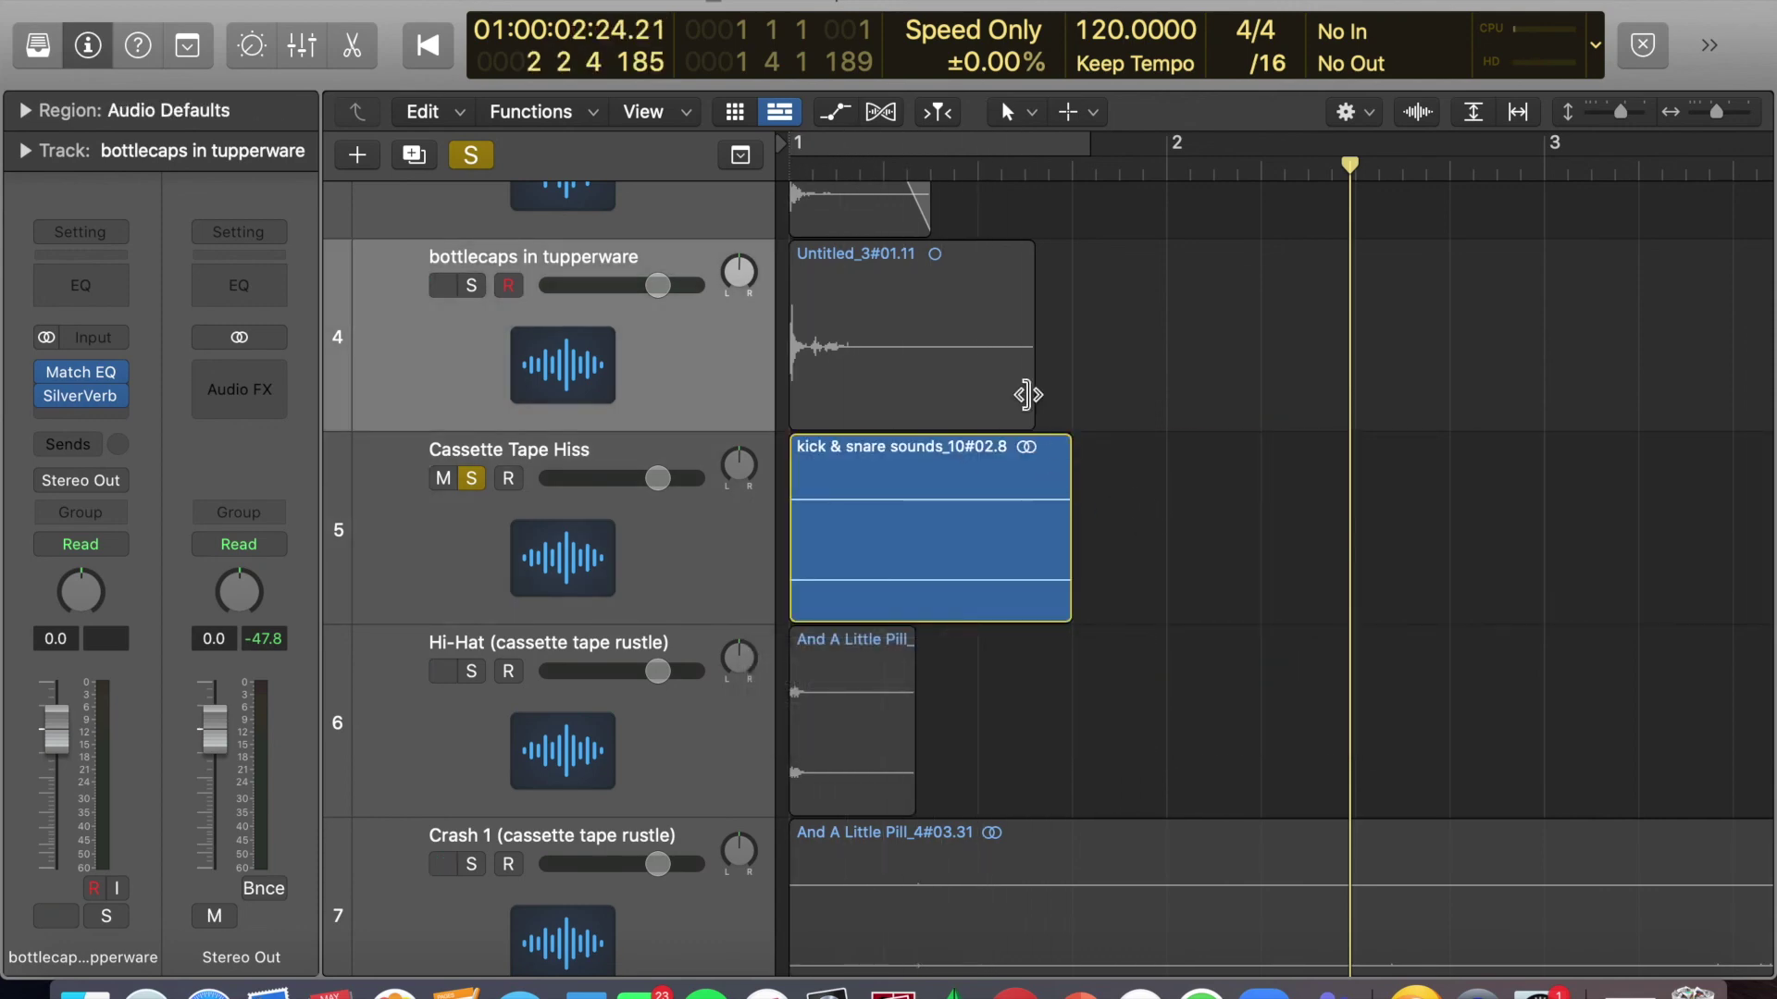
Turn the cycle range on and audition the Cassette Tape Hiss together with the soloed bottlecaps in tupperware track.
key("Return")
key("space")
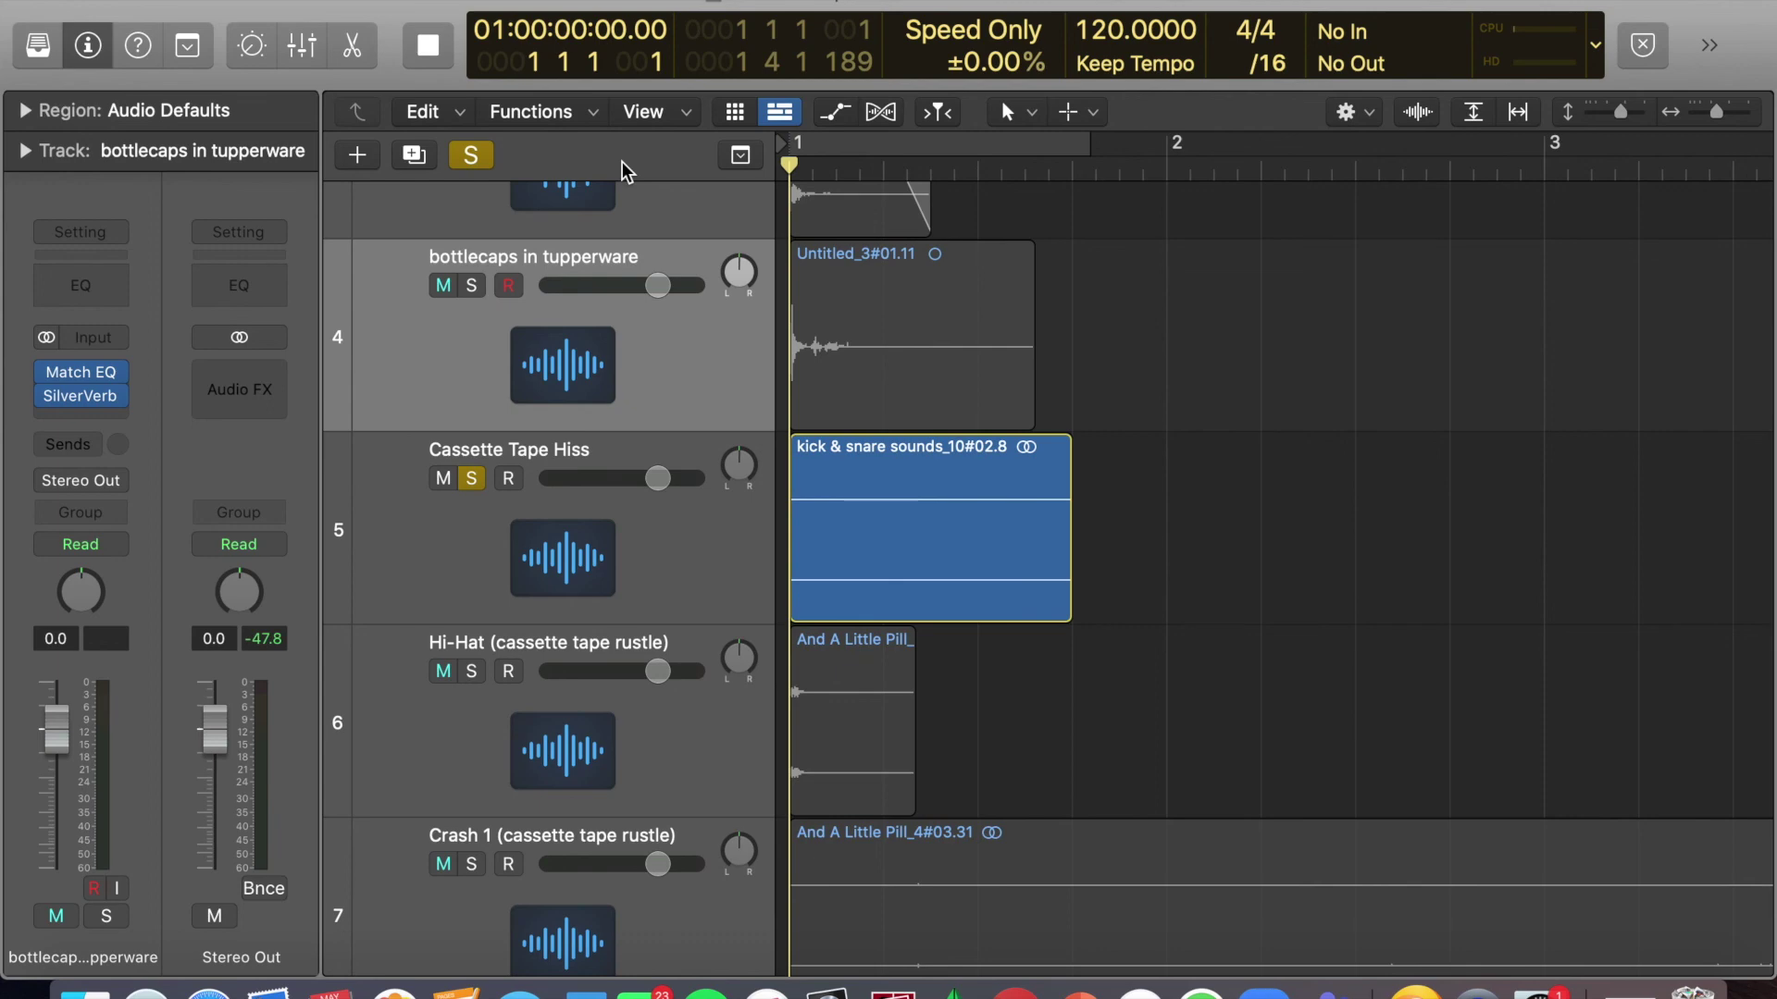
key("c")
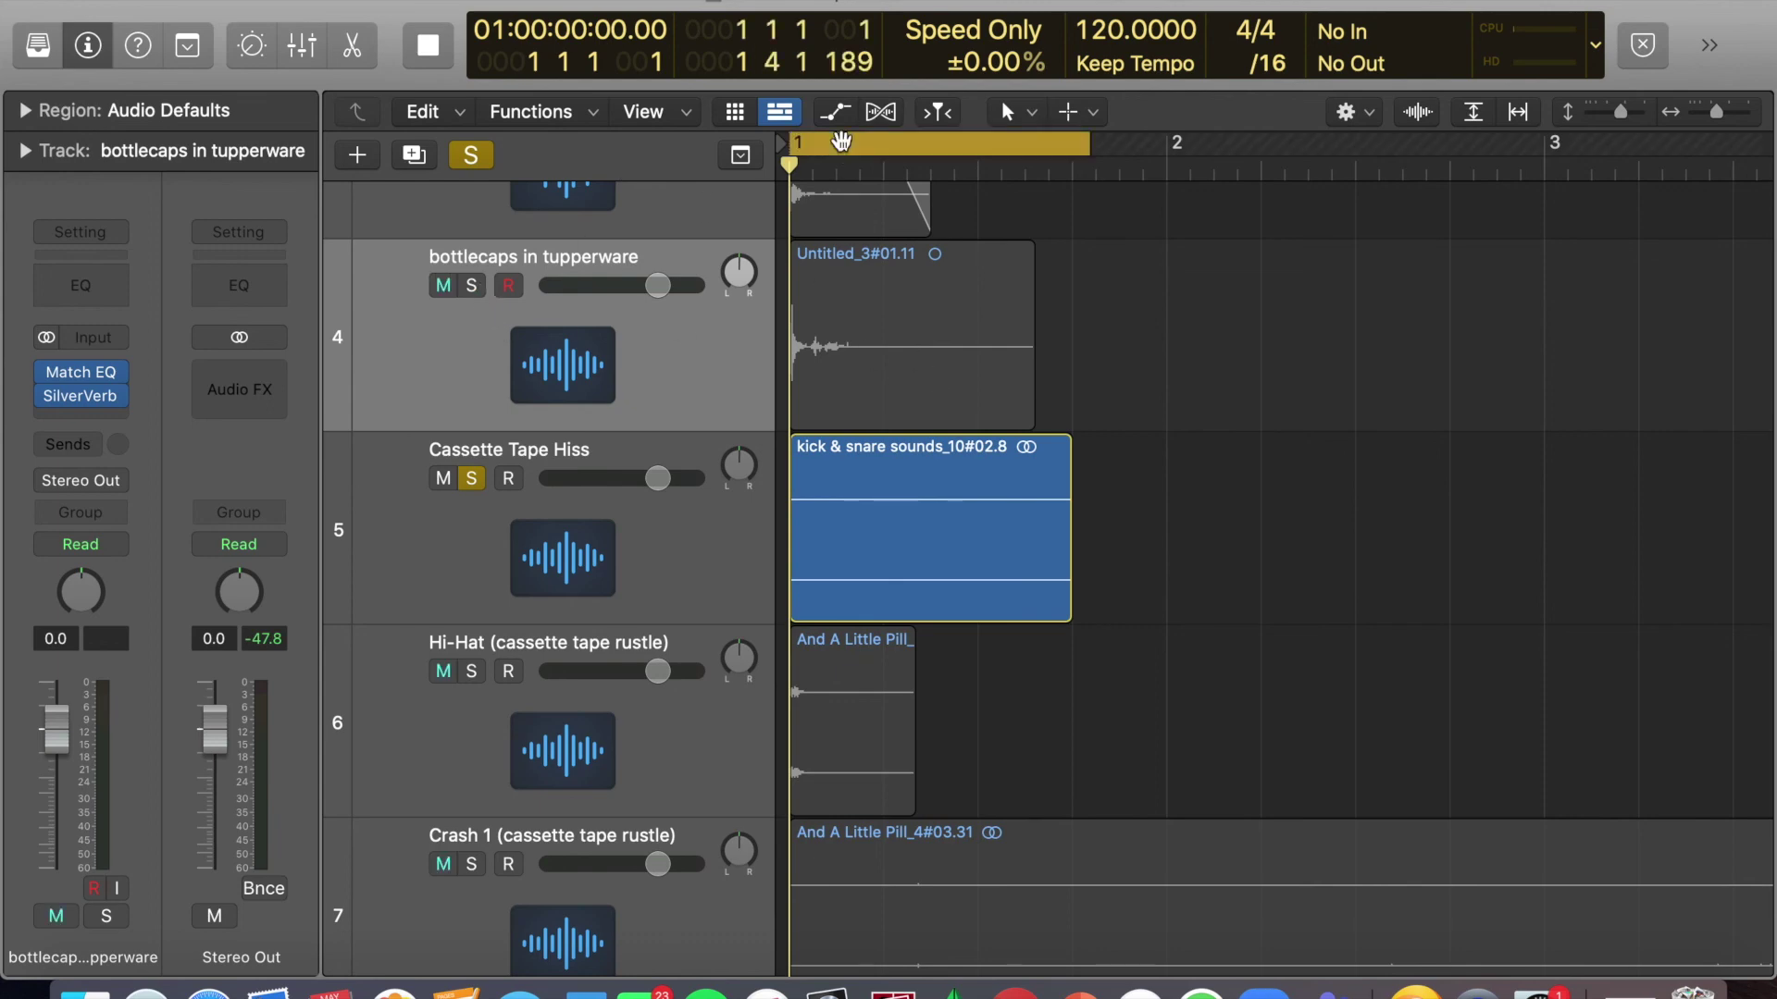
left_click(471, 285)
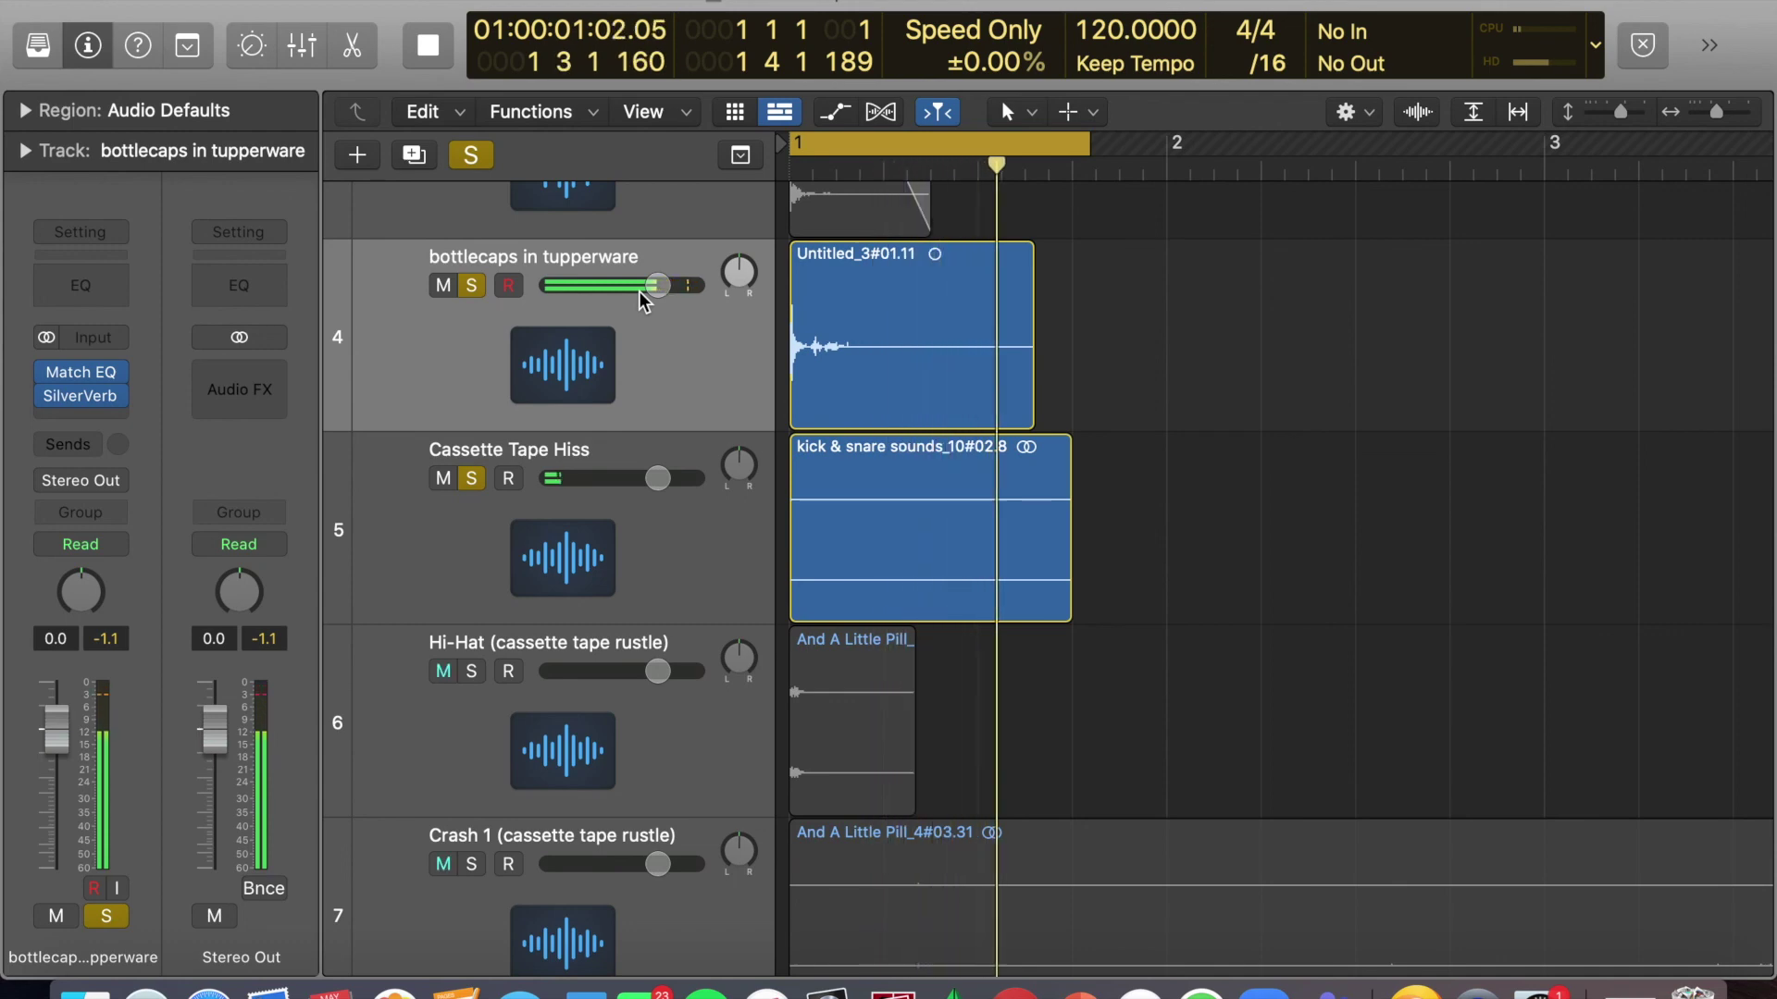
key("space")
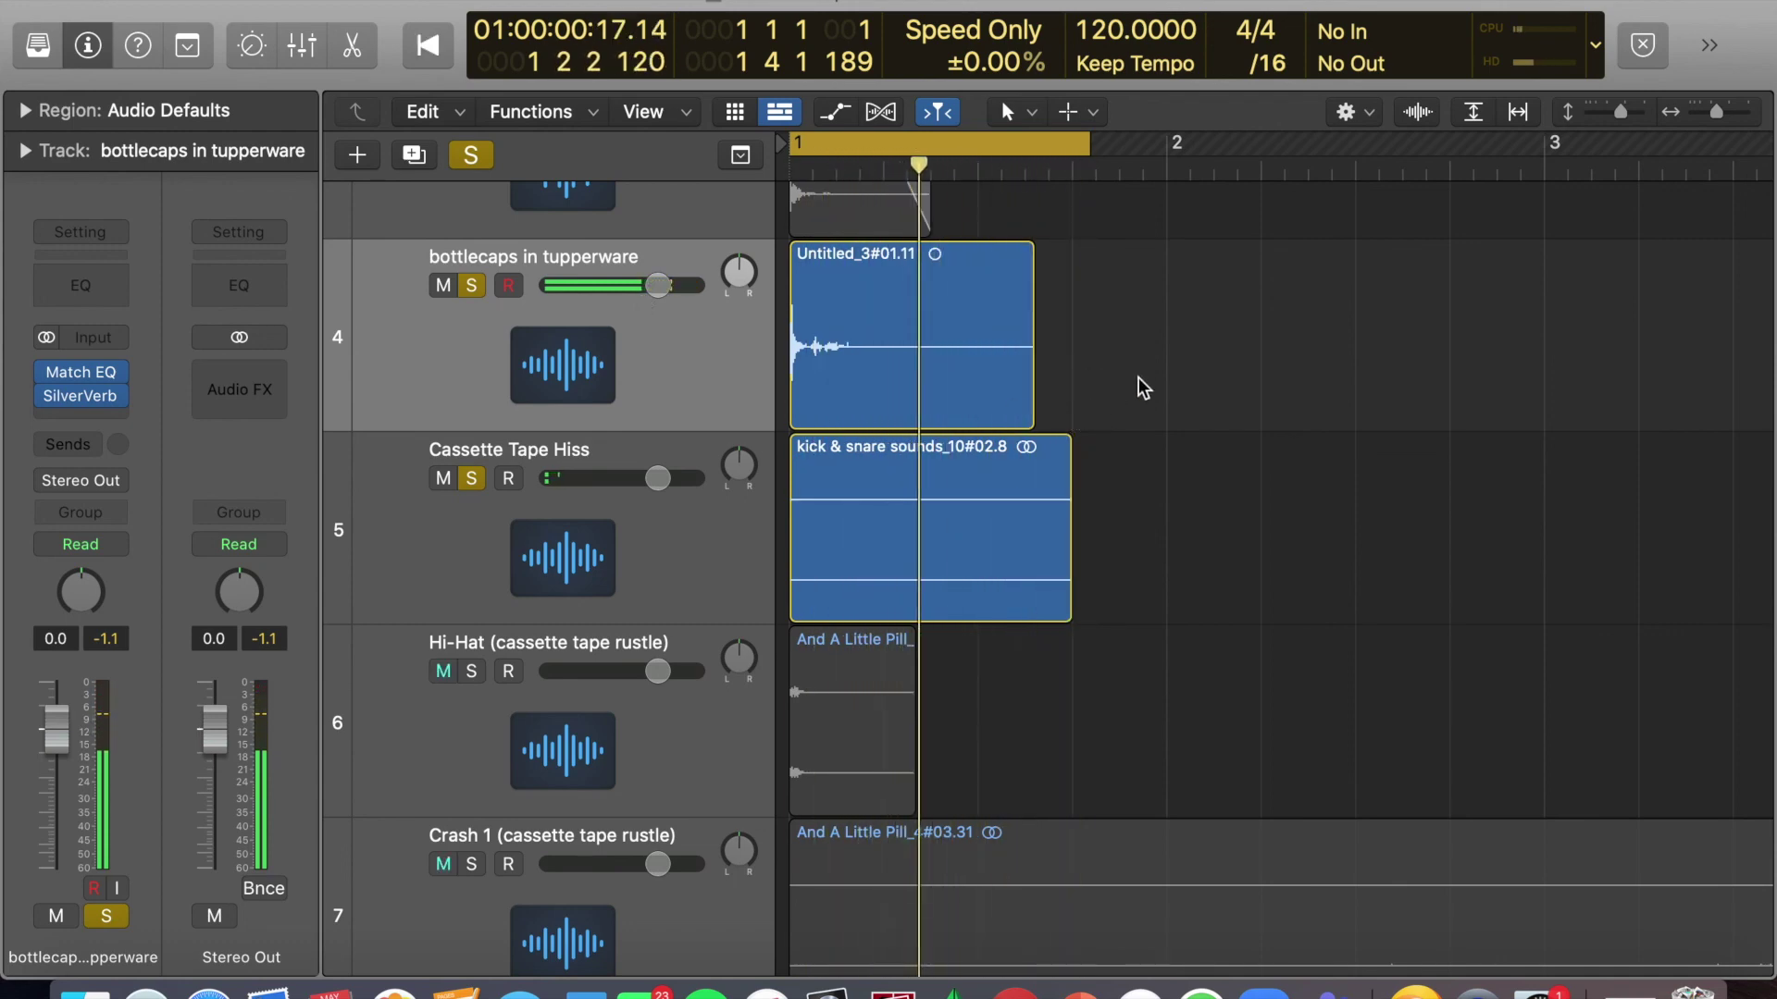
Select the bottlecaps and tape hiss regions and place copies of both at about beat 3 of bar 2.
left_click_drag(1295, 307, 915, 578)
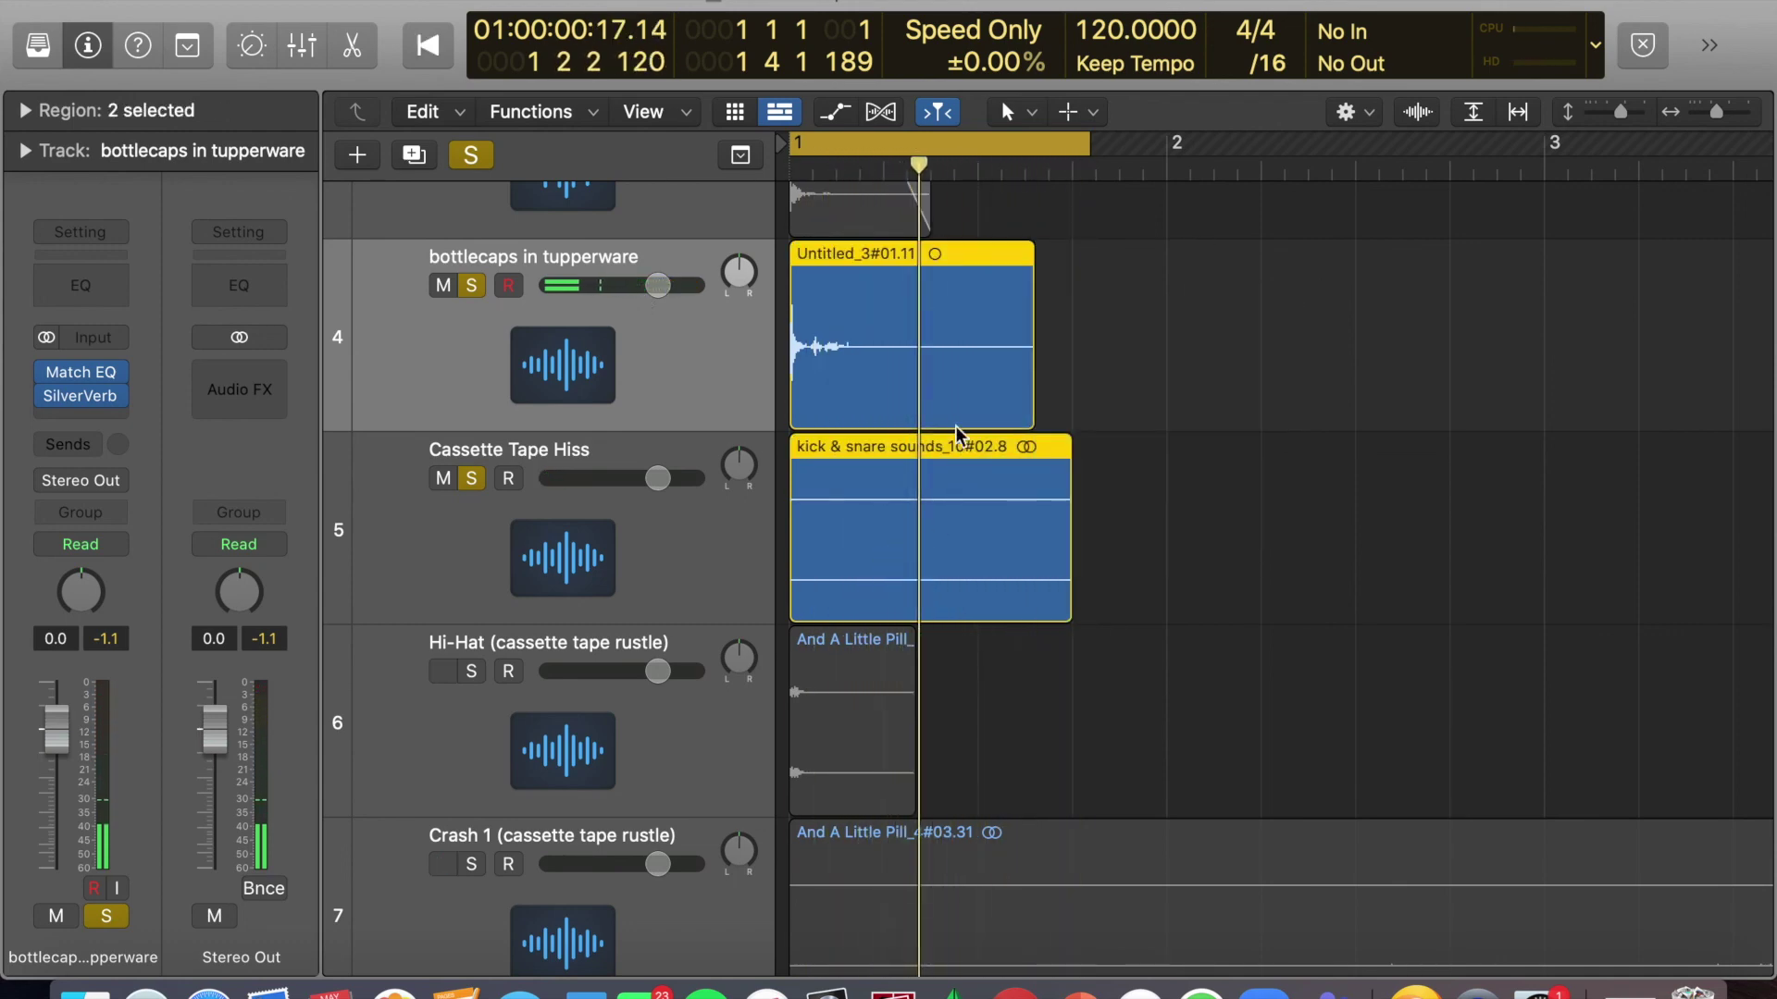
left_click_drag(958, 309, 1136, 566)
left_click(1287, 370)
scroll(1284, 370, "right", 5)
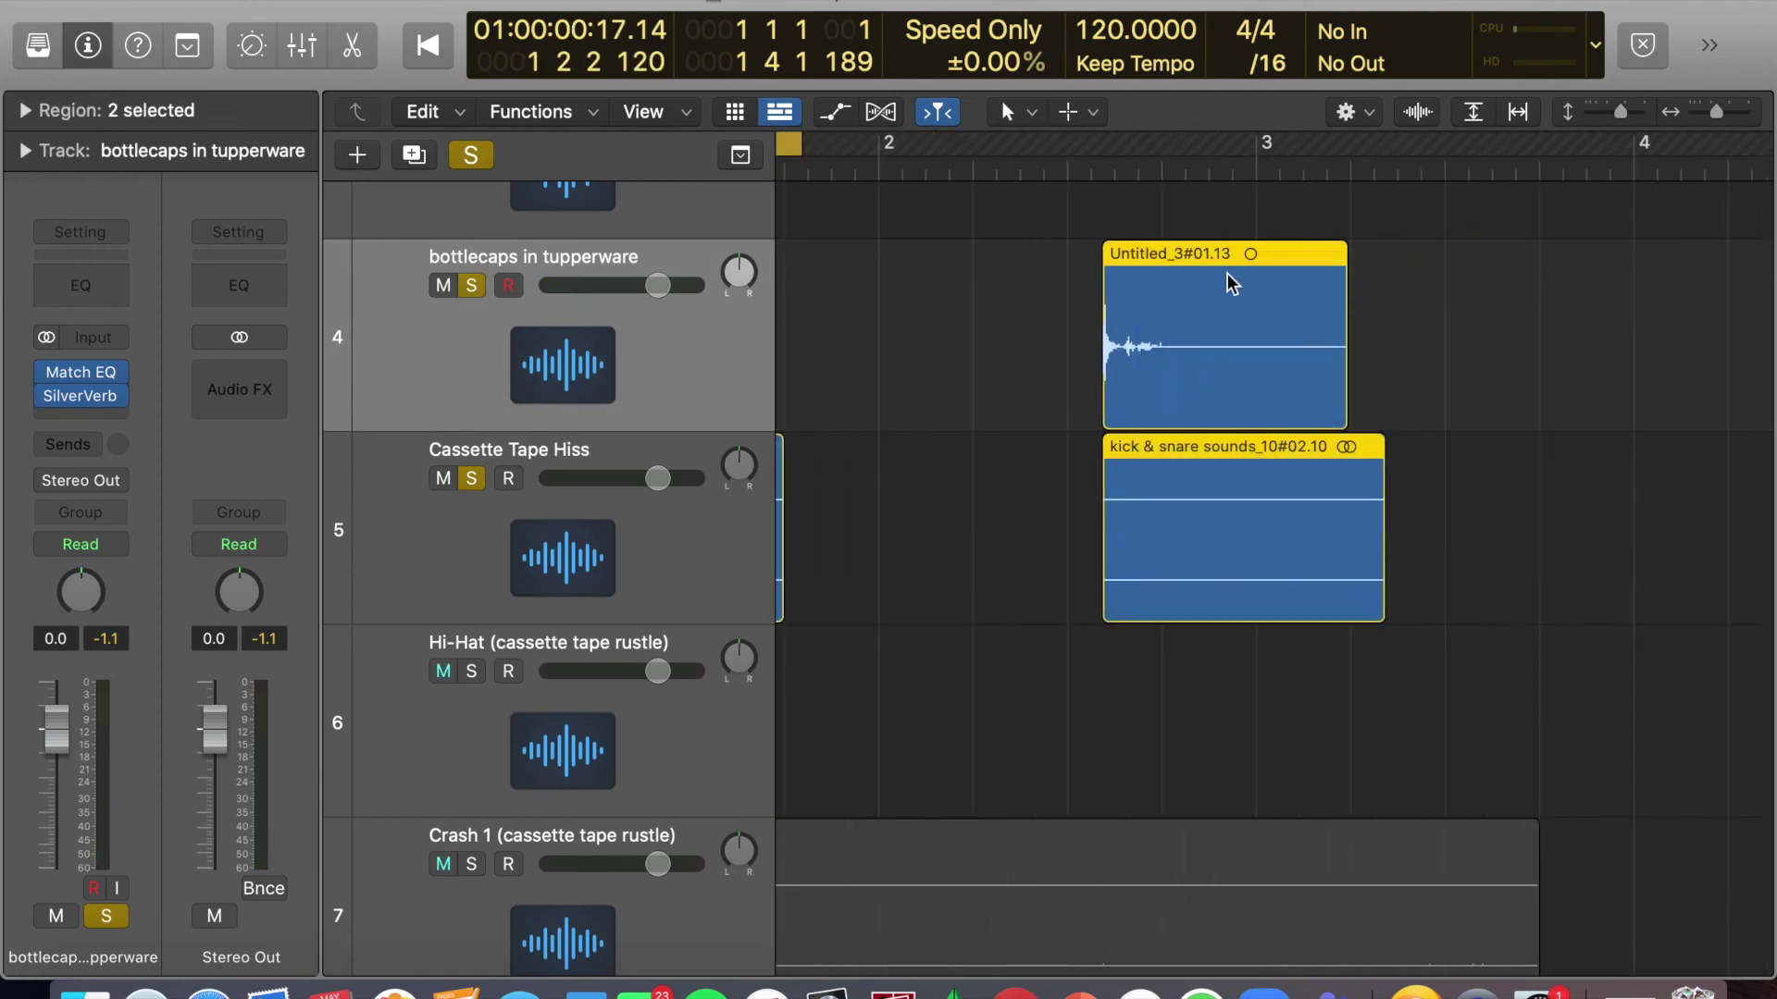
Bounce the two copied regions in place to a new track named Snare, muting the source regions.
right_click(1238, 297)
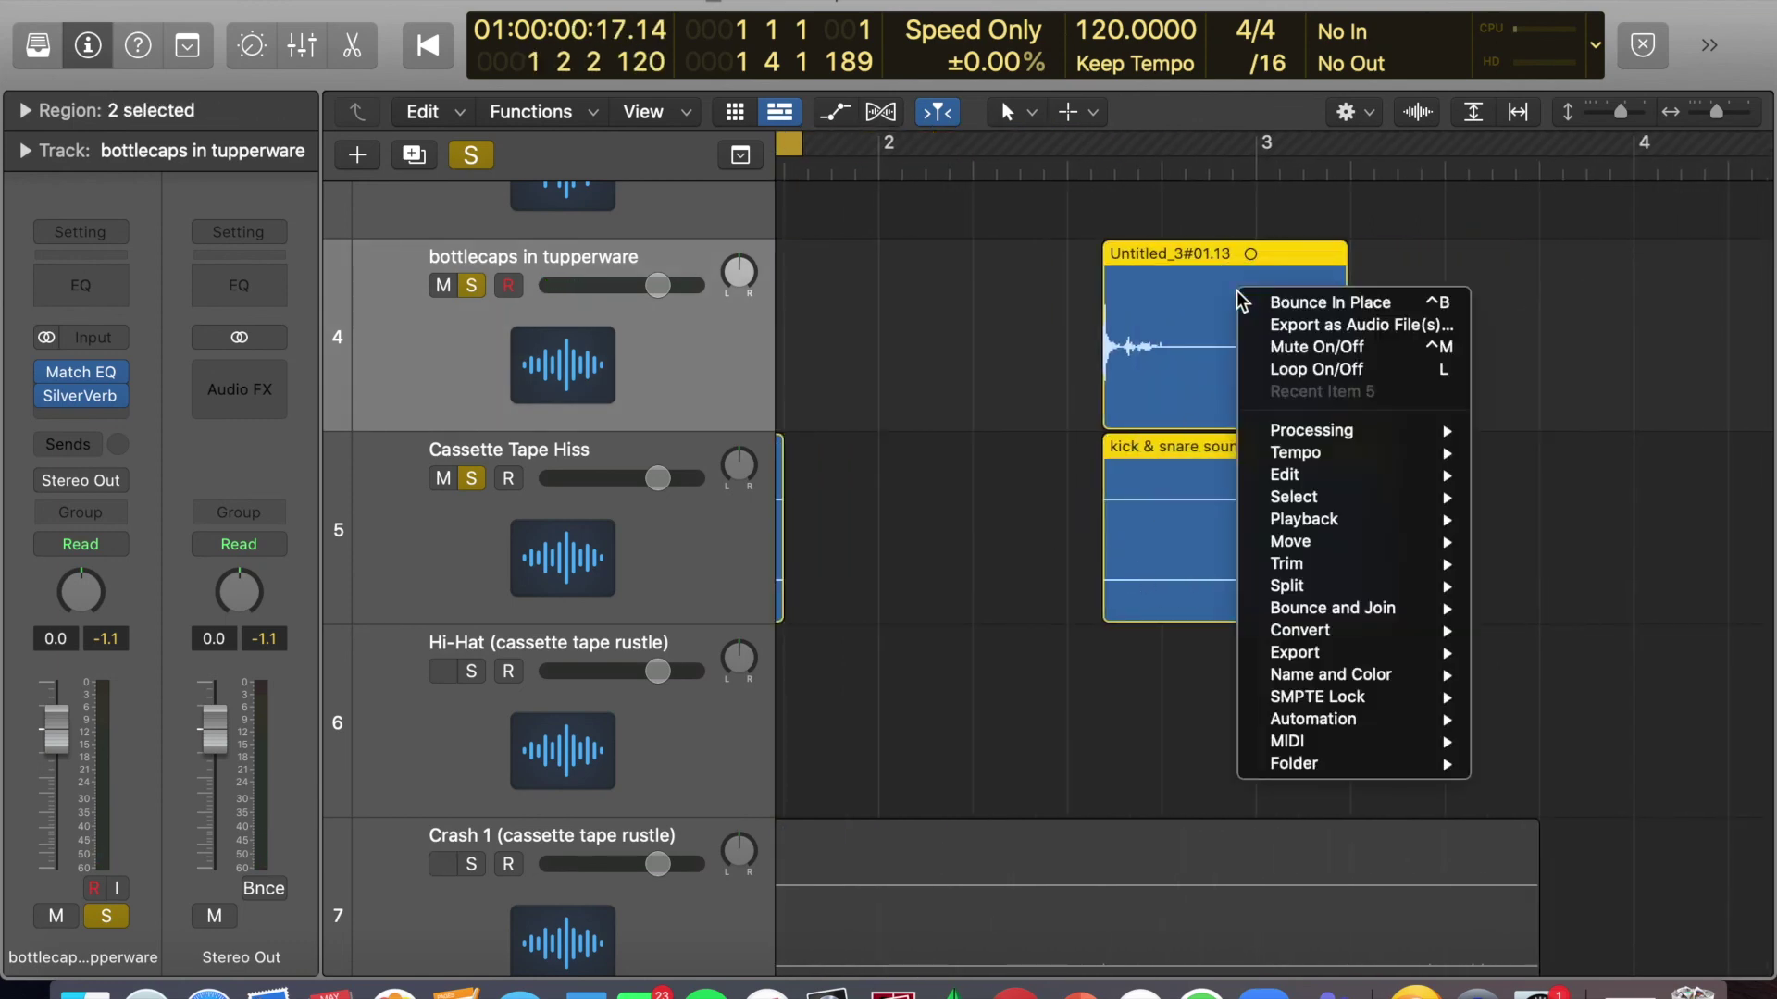
left_click(1285, 303)
type("Snare")
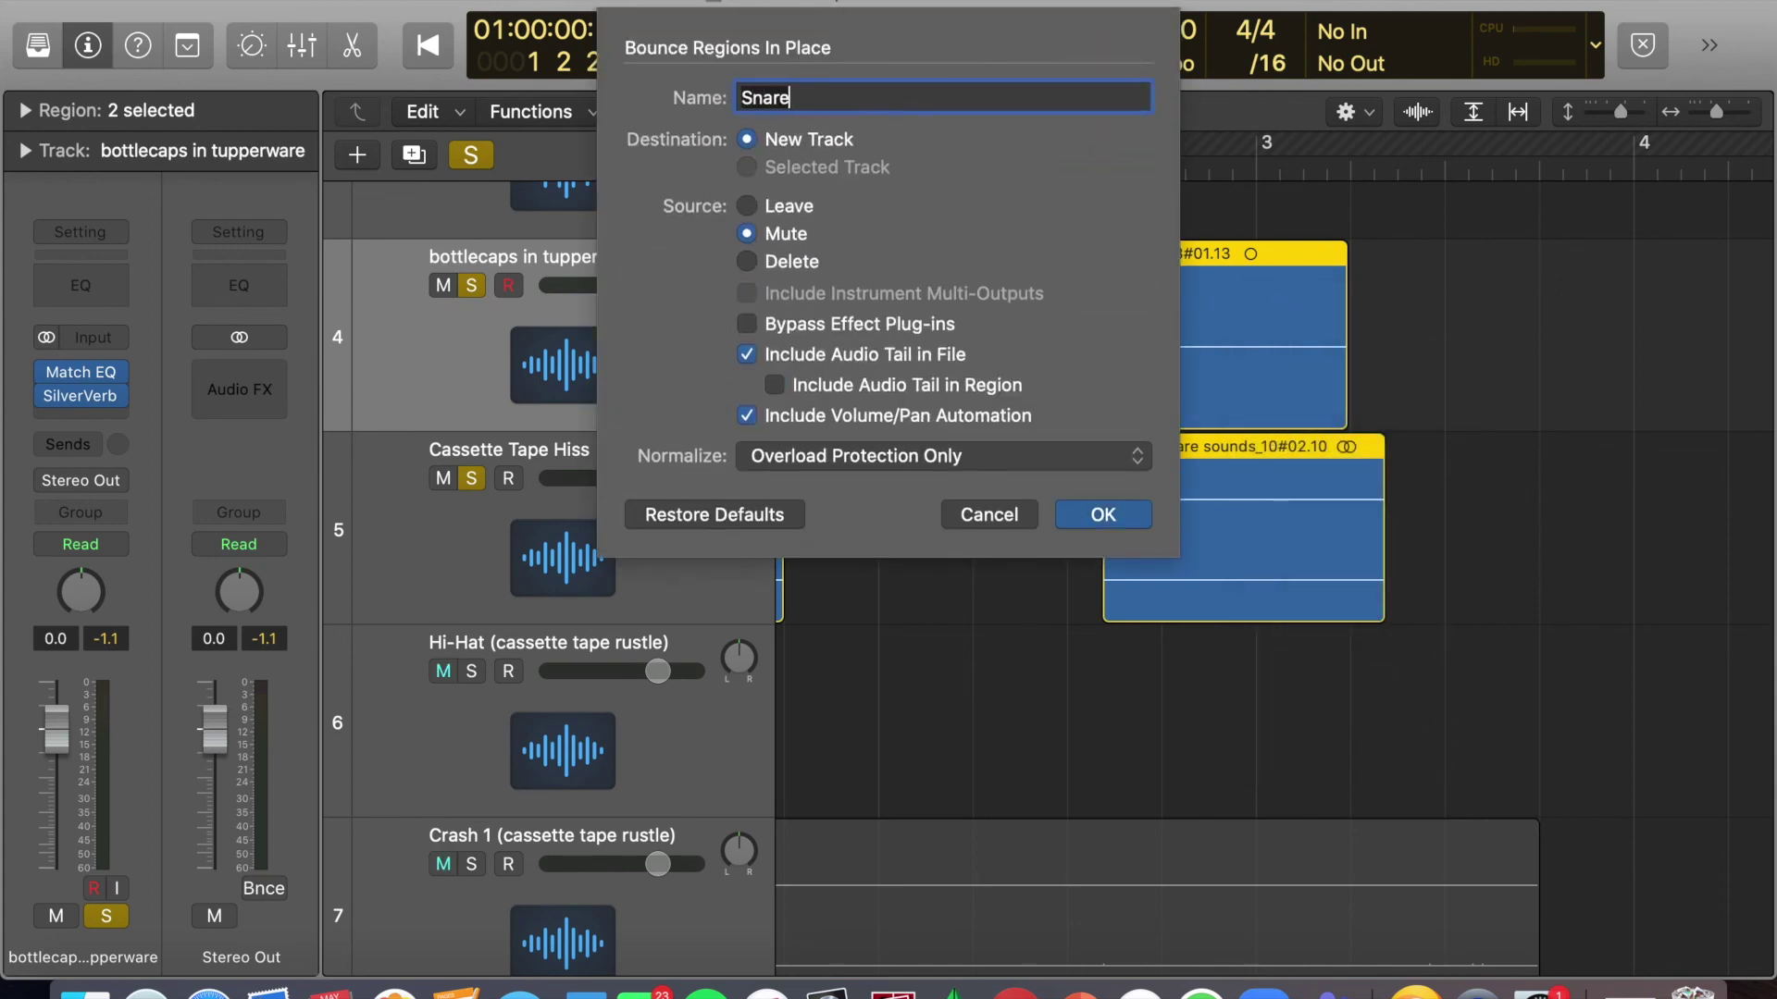
left_click(1097, 510)
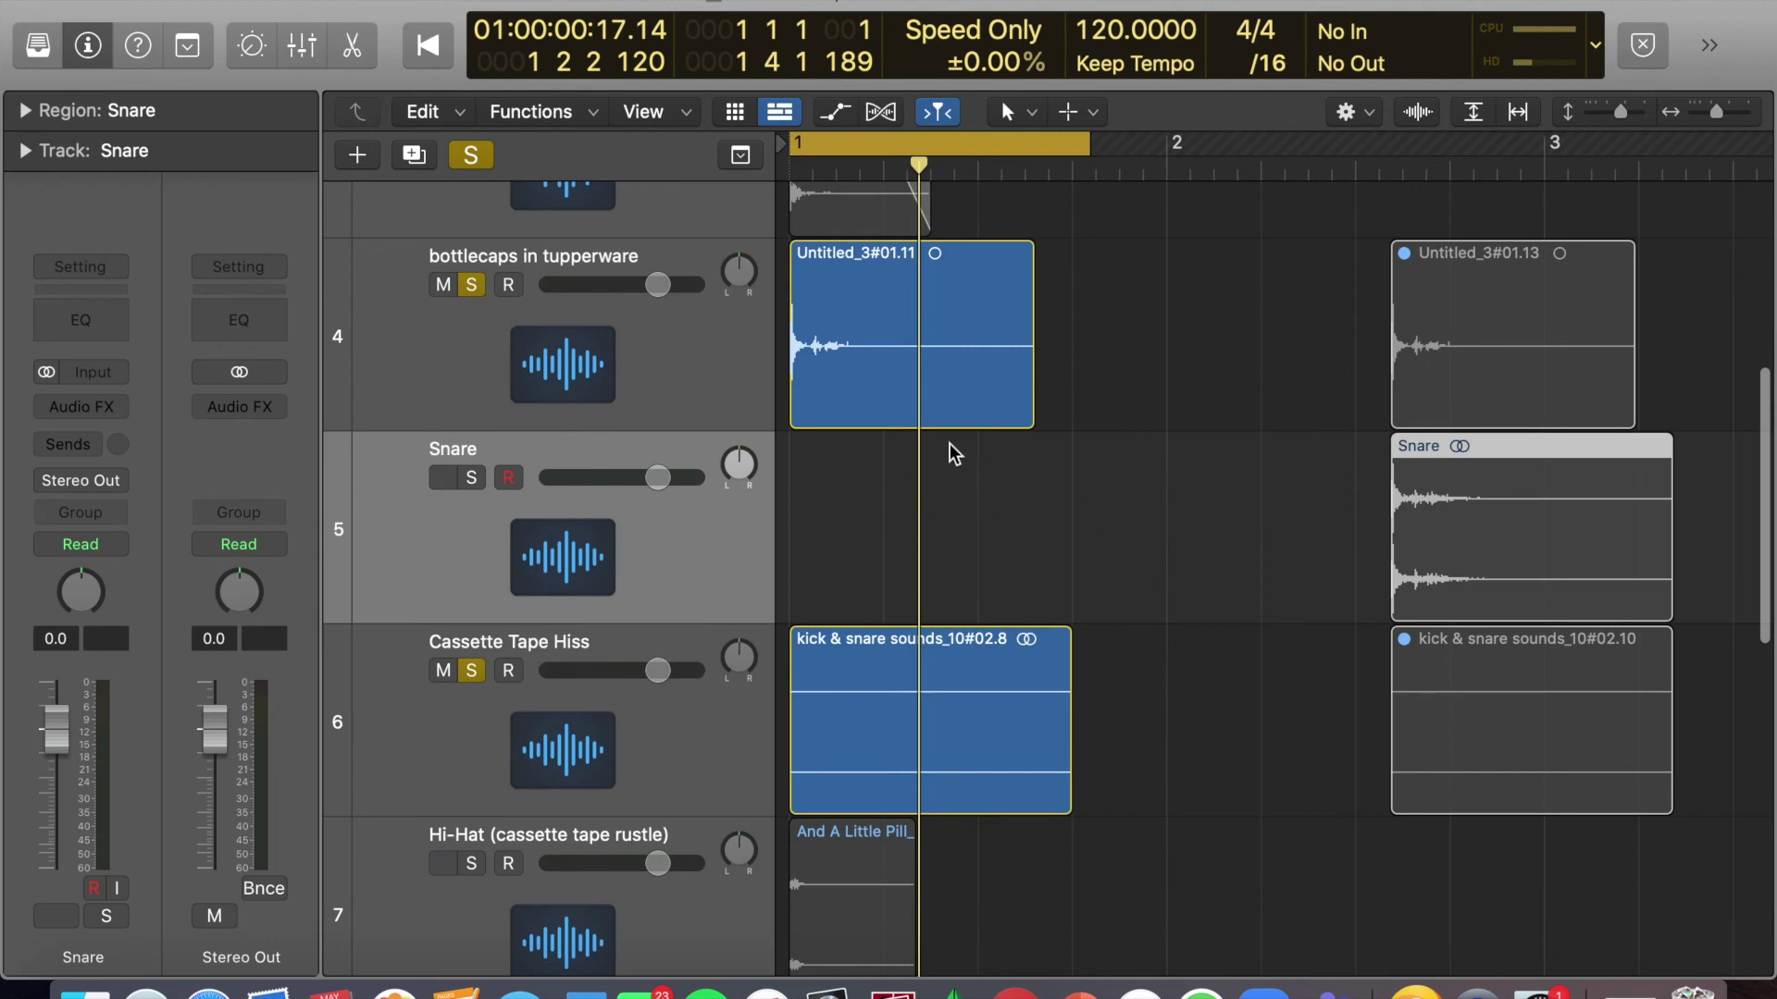
Clear the active solos, solo the Snare track, turn the cycle range off and audition the bounced snare.
left_click(470, 155)
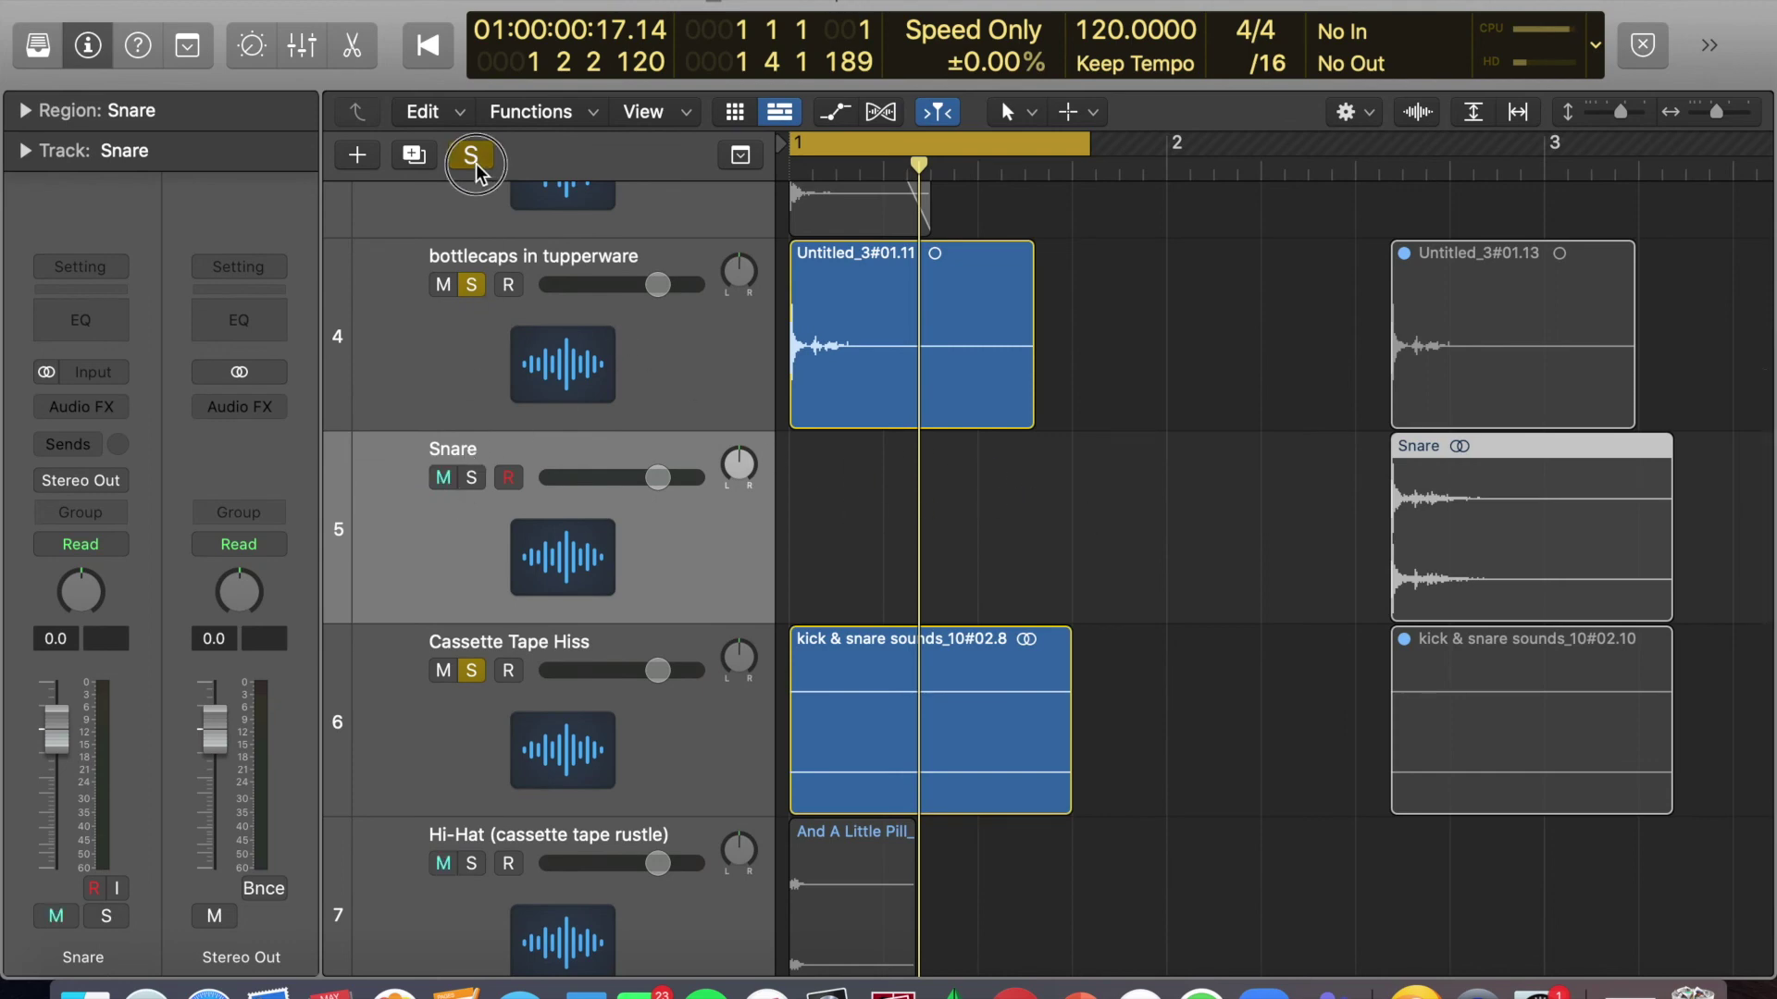
left_click(471, 478)
double_click(1382, 178)
key("space")
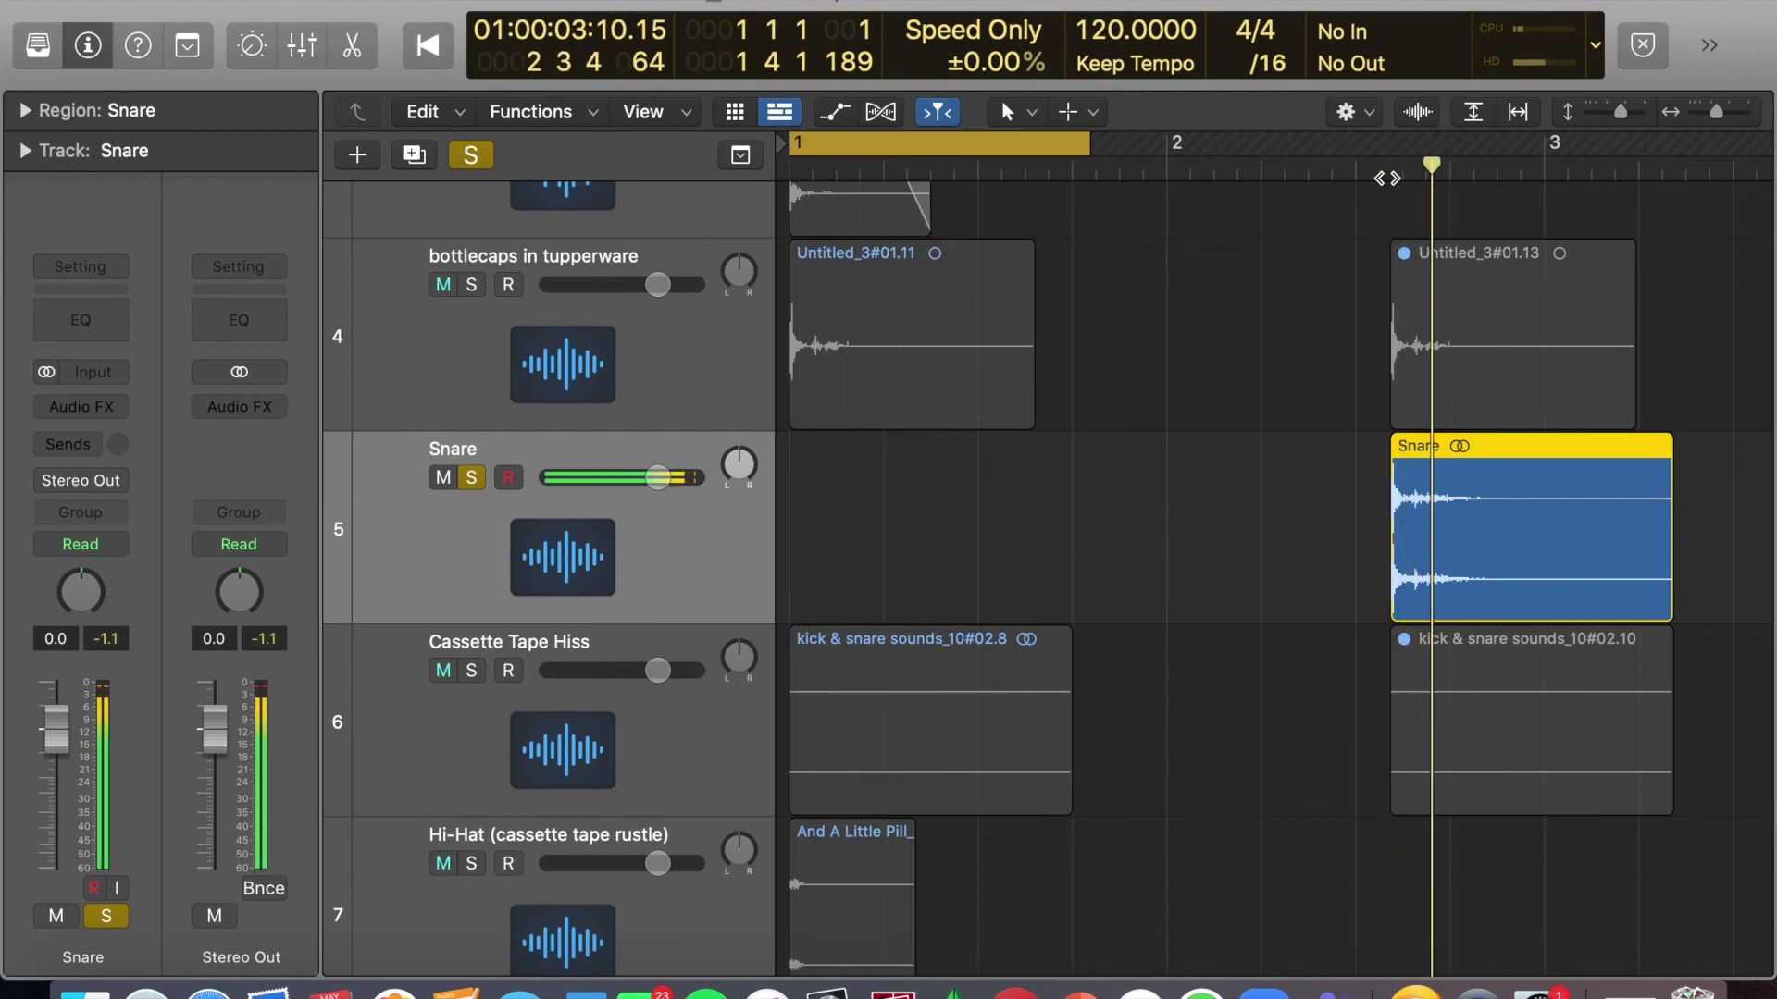
key("c")
double_click(1378, 170)
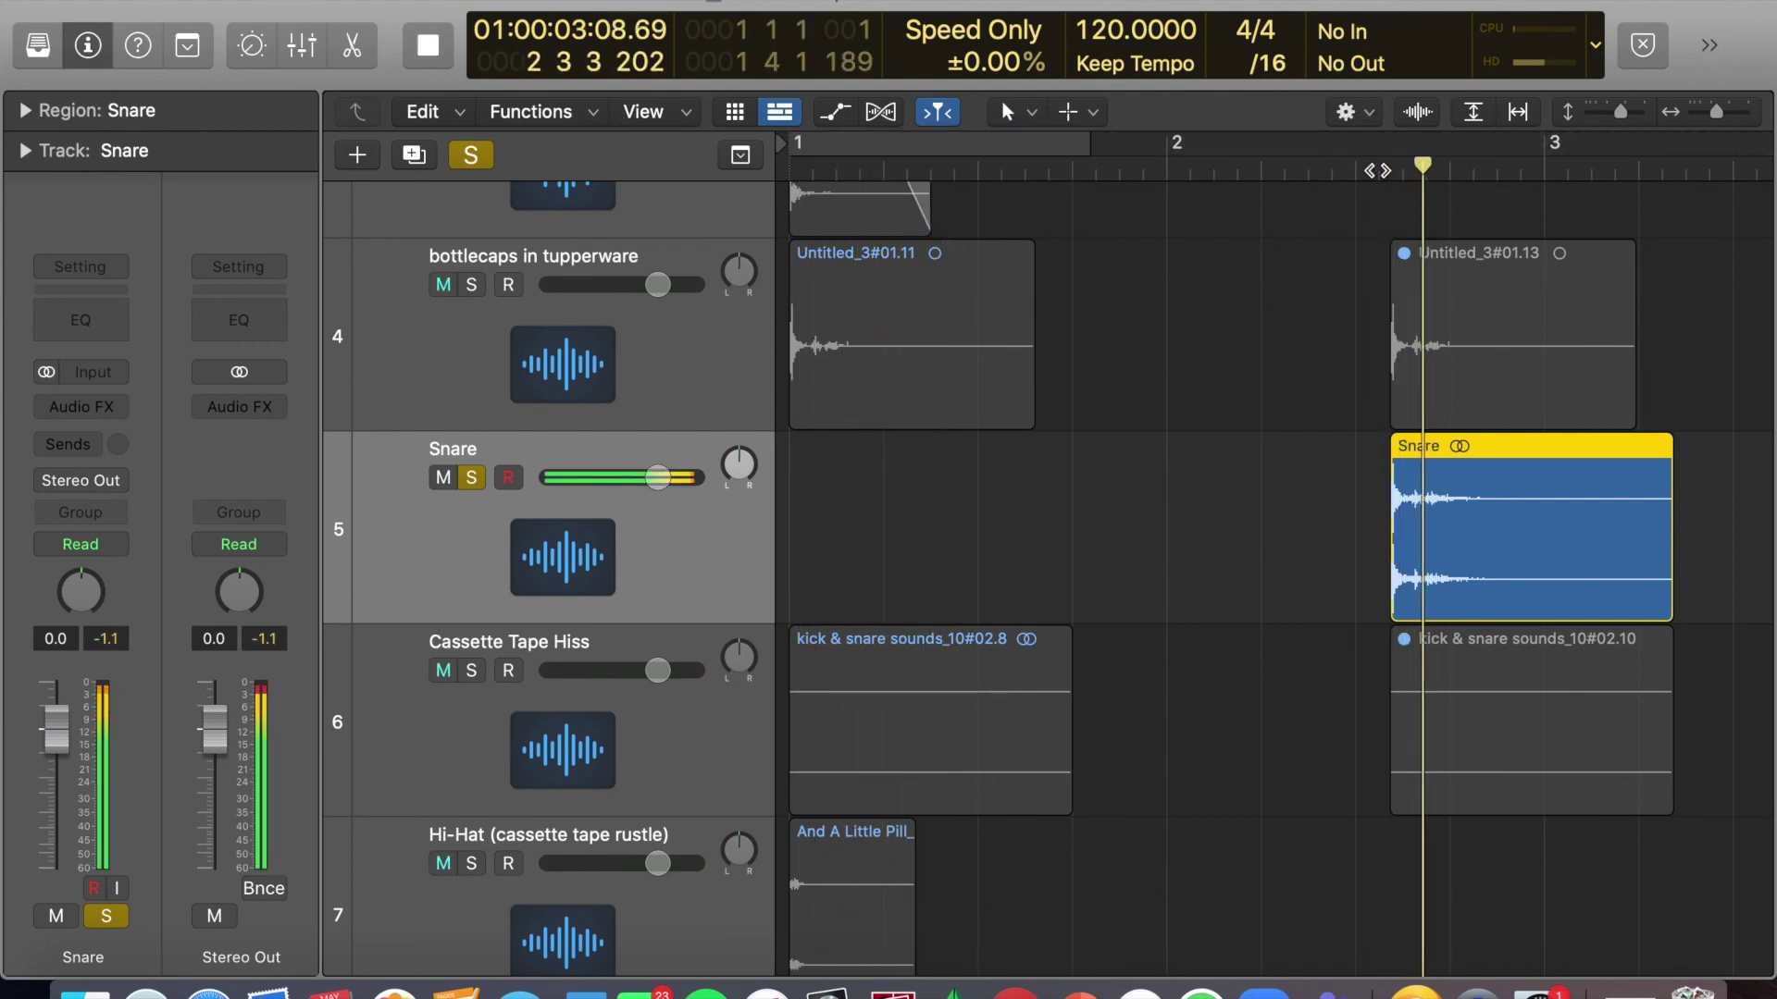
key("space")
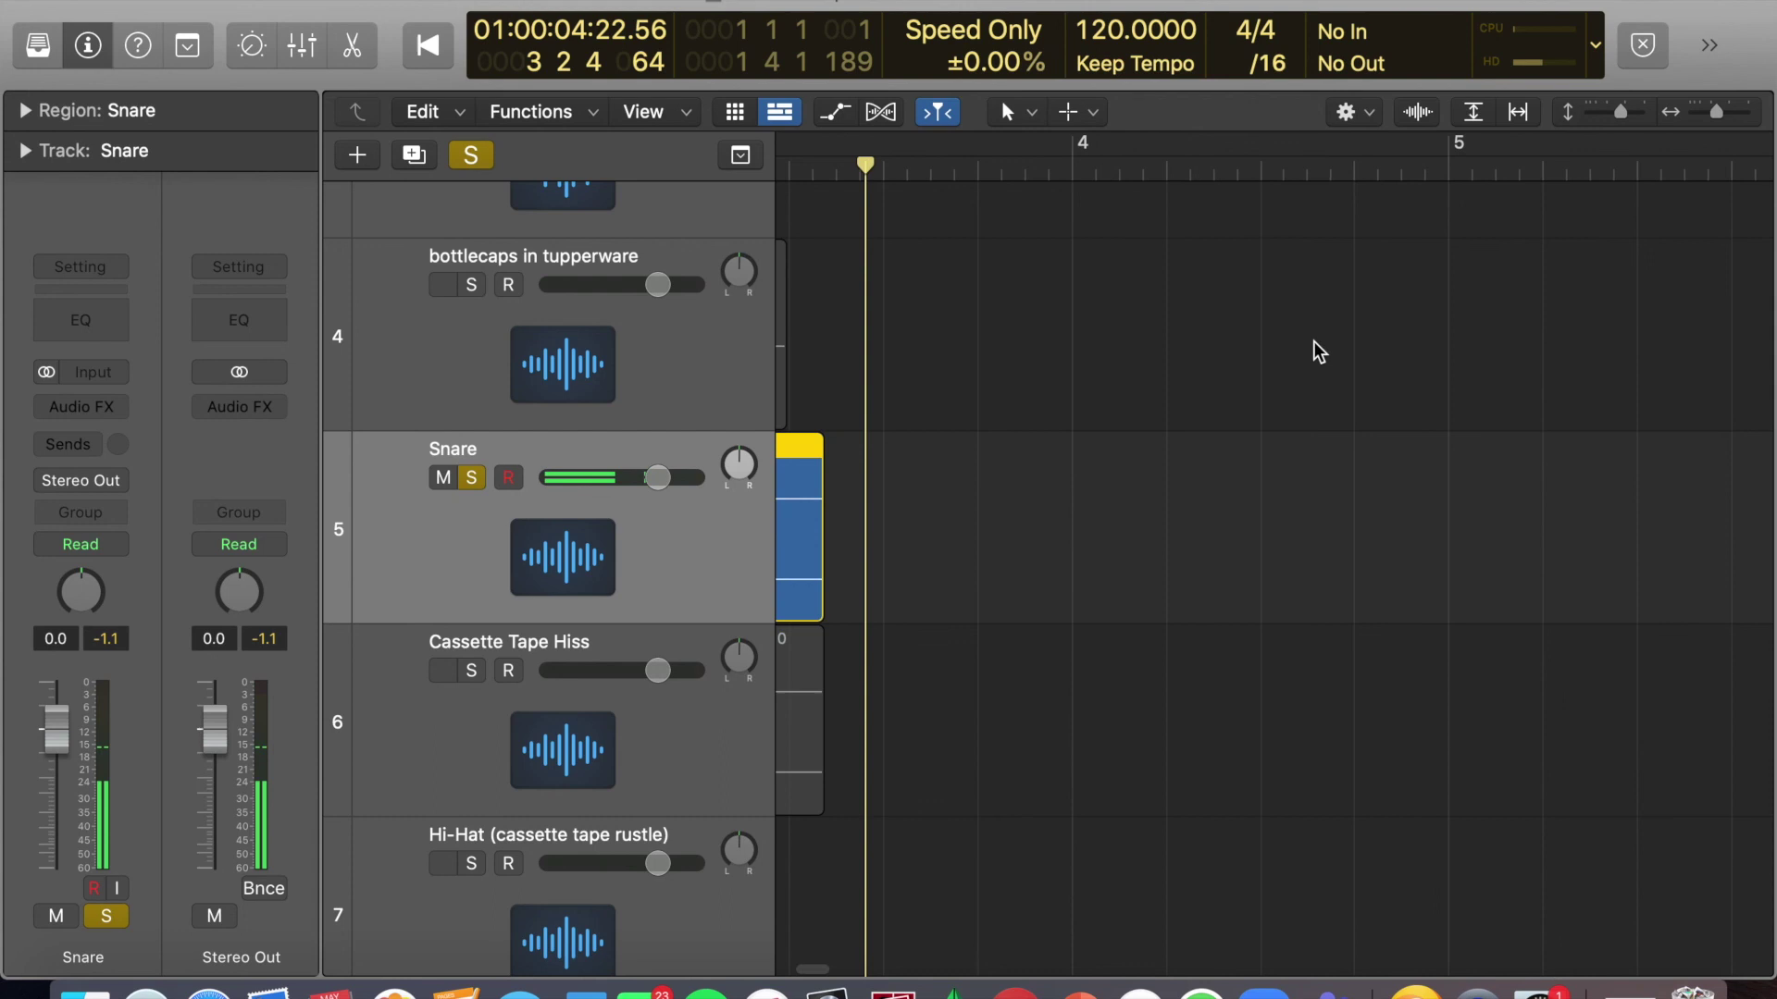
Move the Snare region to the start of bar 1 and fade out its second half with the Fade tool.
scroll(1317, 349, "left", 10)
left_click_drag(1368, 472, 865, 477)
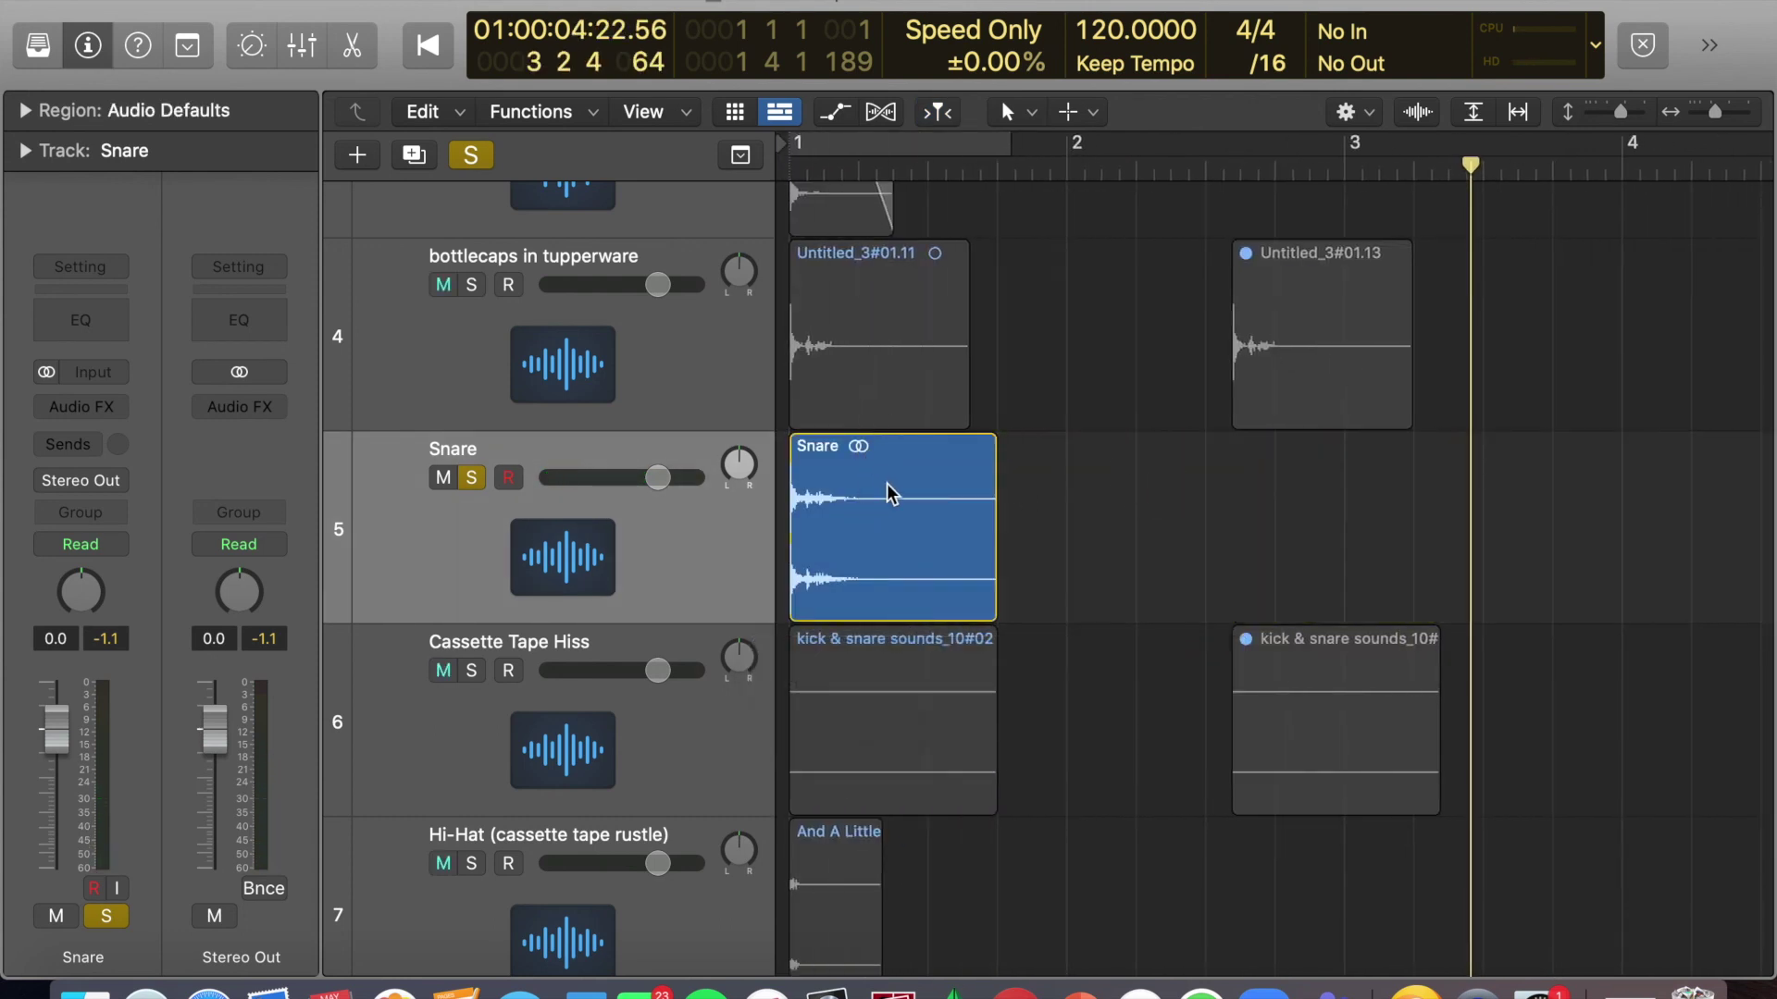
left_click(1081, 112)
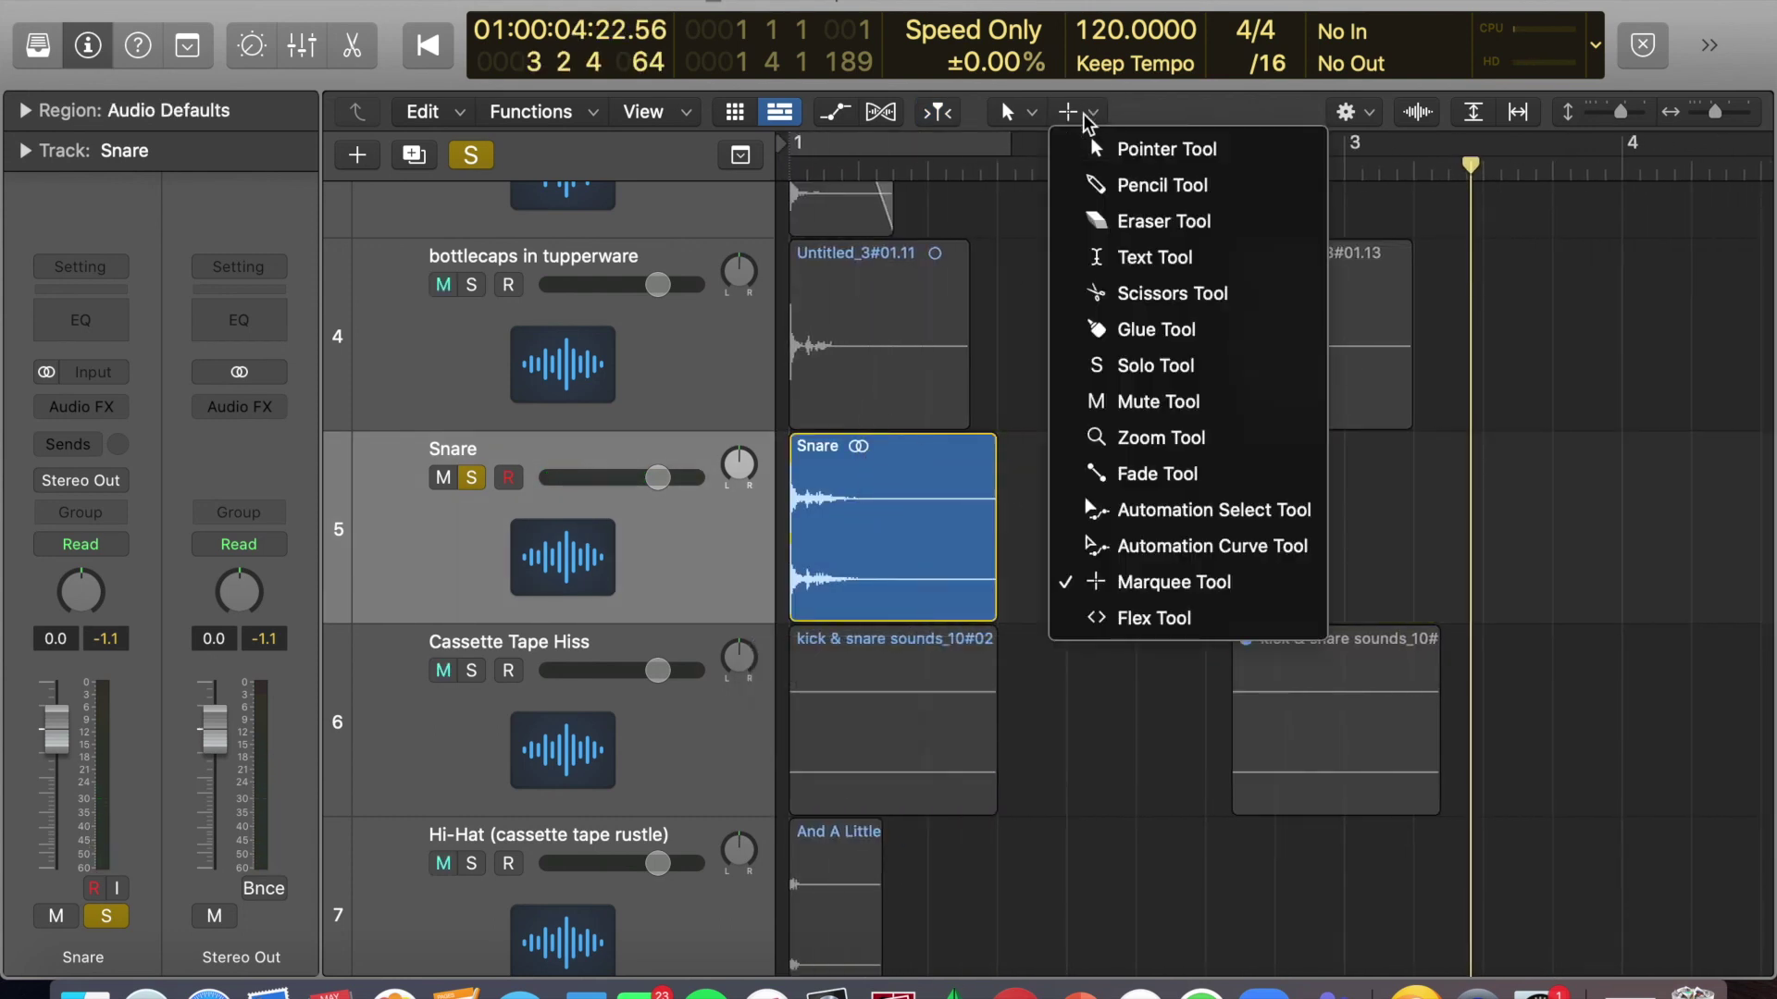
left_click(1173, 473)
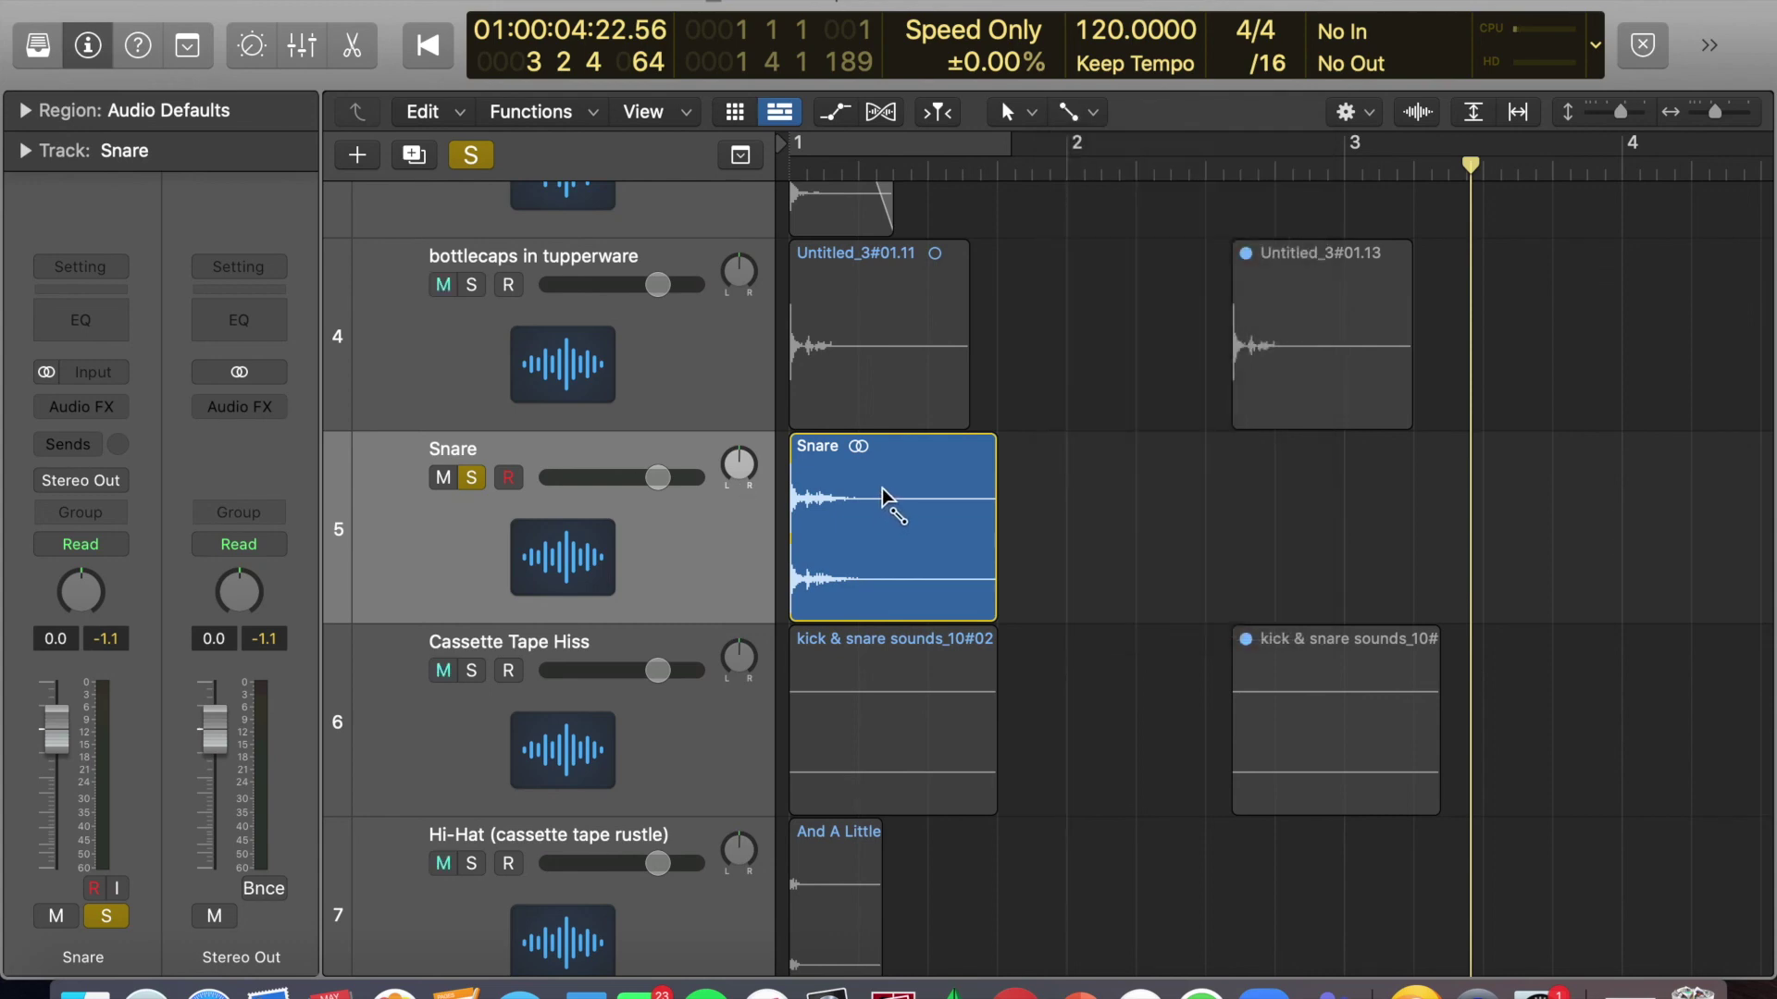
left_click_drag(900, 476, 1066, 477)
Audition the faded Snare region from the start of the project.
key("Return")
key("space")
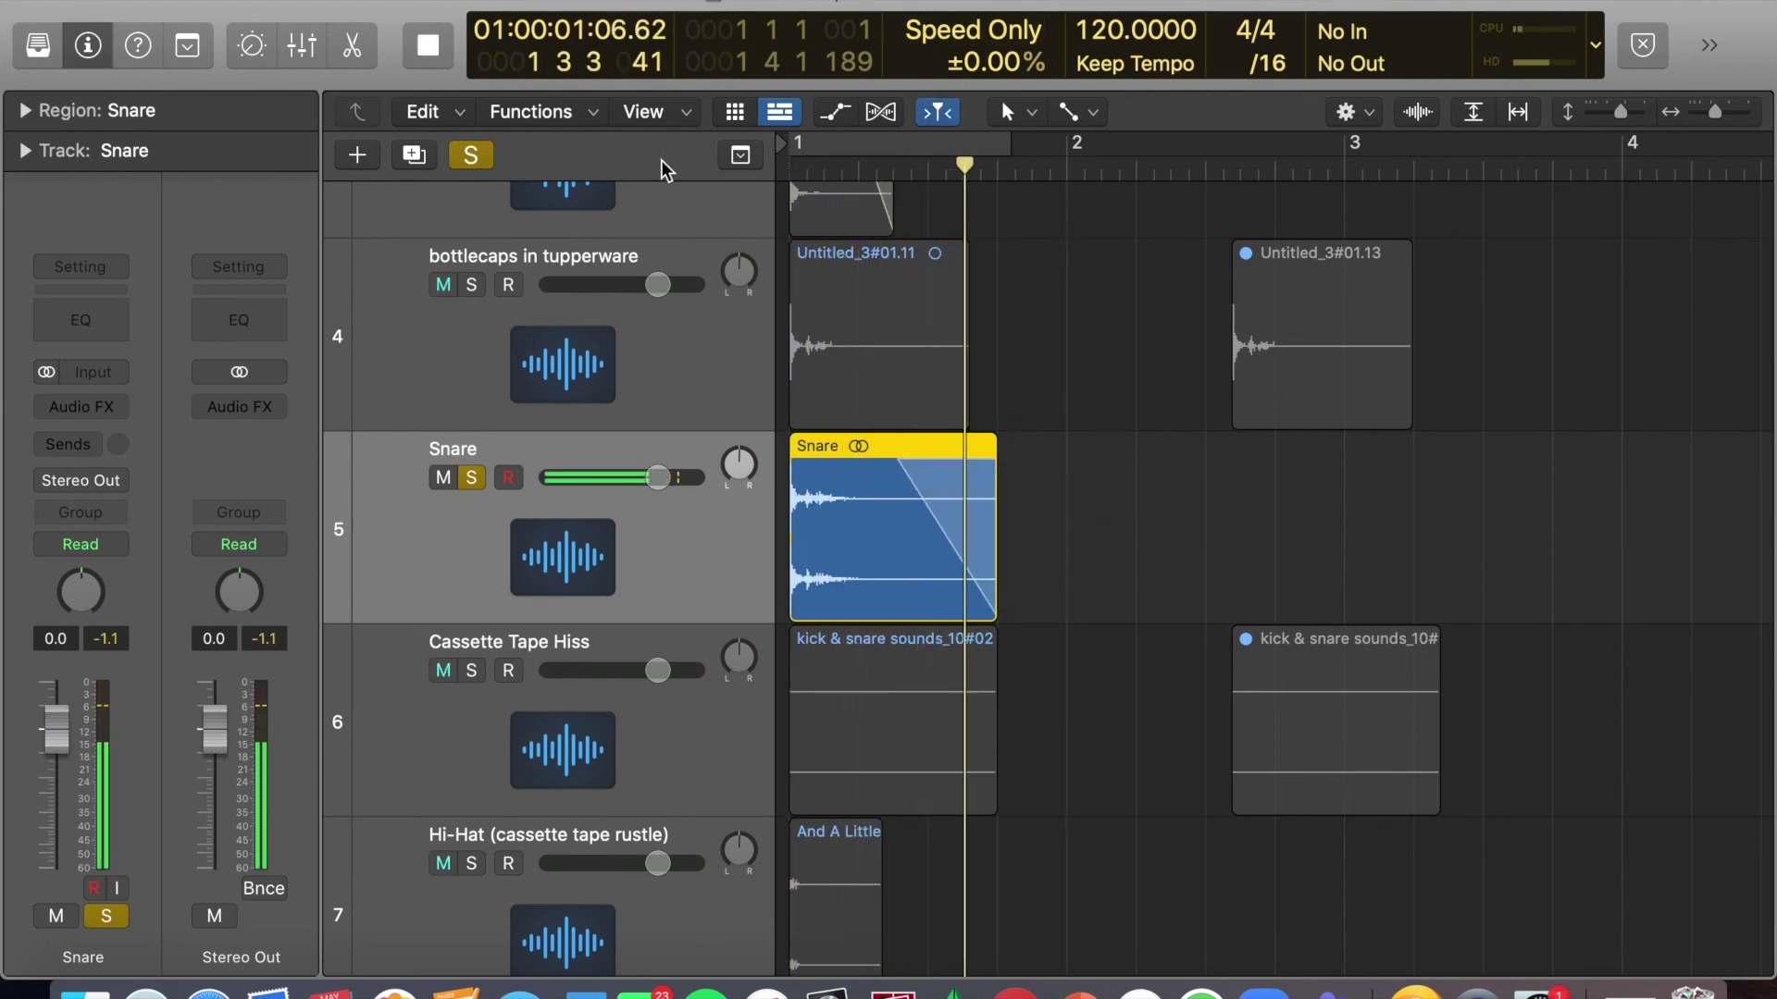
key("space")
scroll(1122, 500, "down", 4)
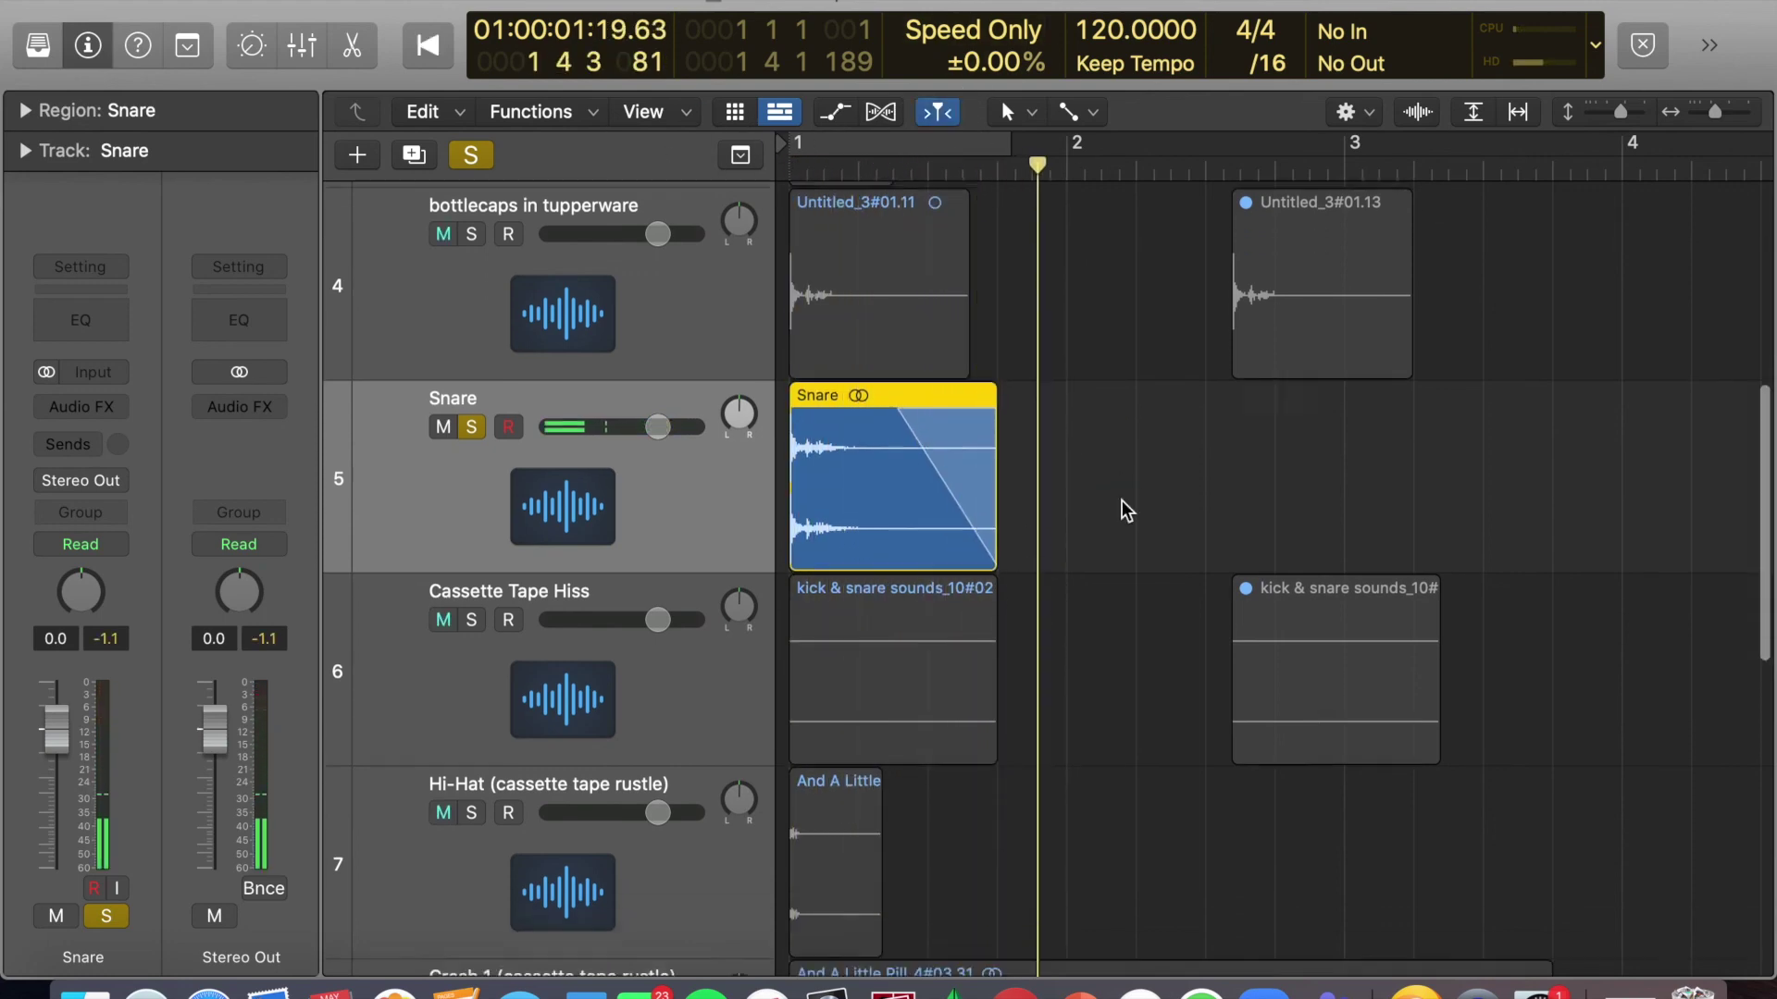
scroll(1062, 502, "down", 1)
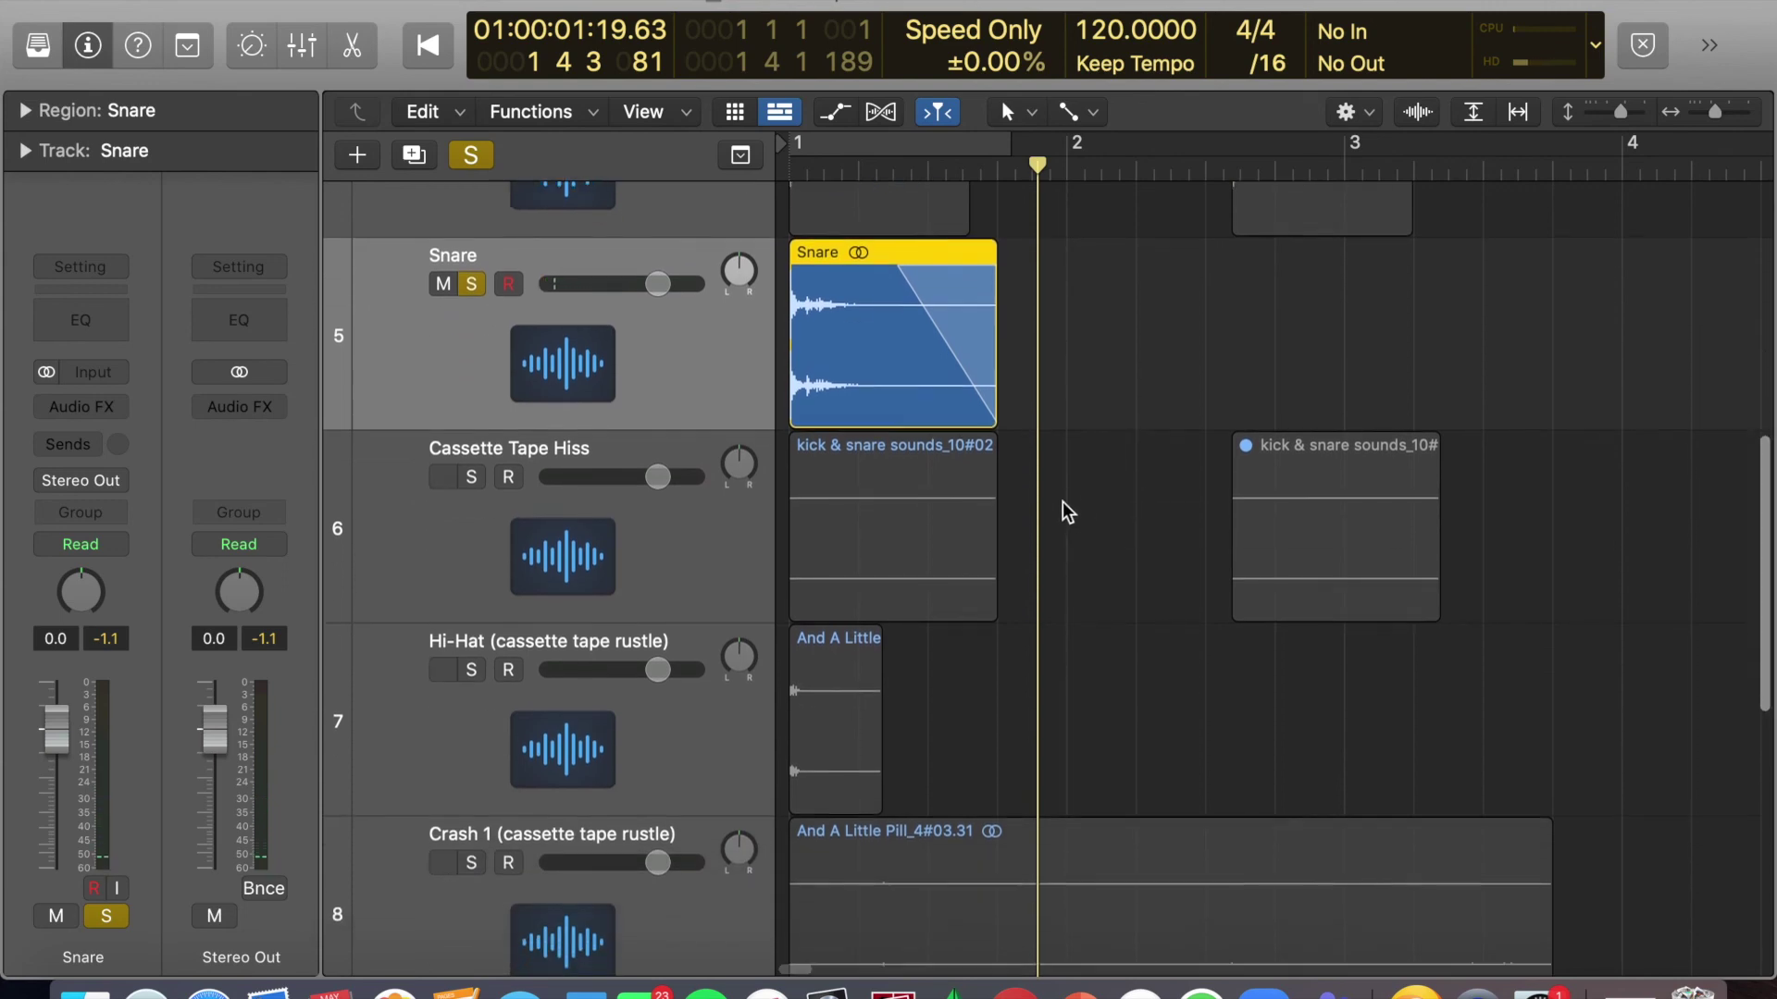
Move the solo from the Snare track to the Hi-Hat (cassette tape rustle) track, with the playhead at the project start.
left_click(472, 153)
scroll(690, 407, "down", 5)
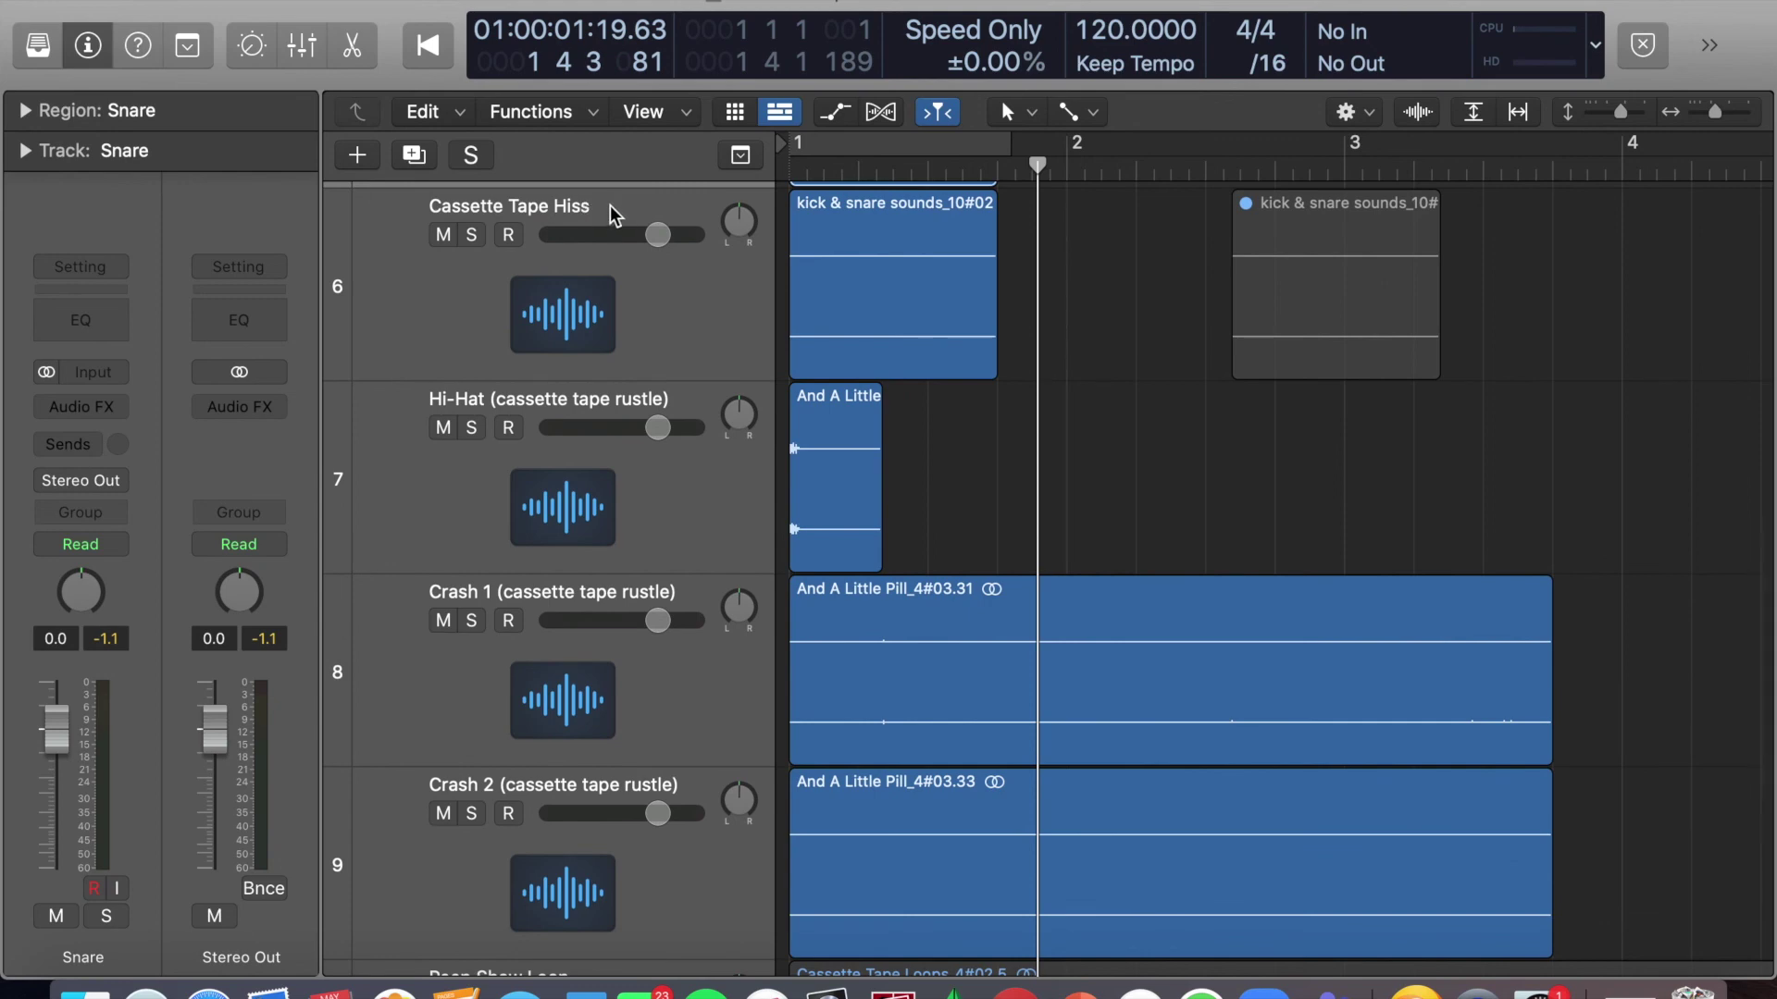
scroll(618, 287, "down", 3)
scroll(618, 283, "down", 1)
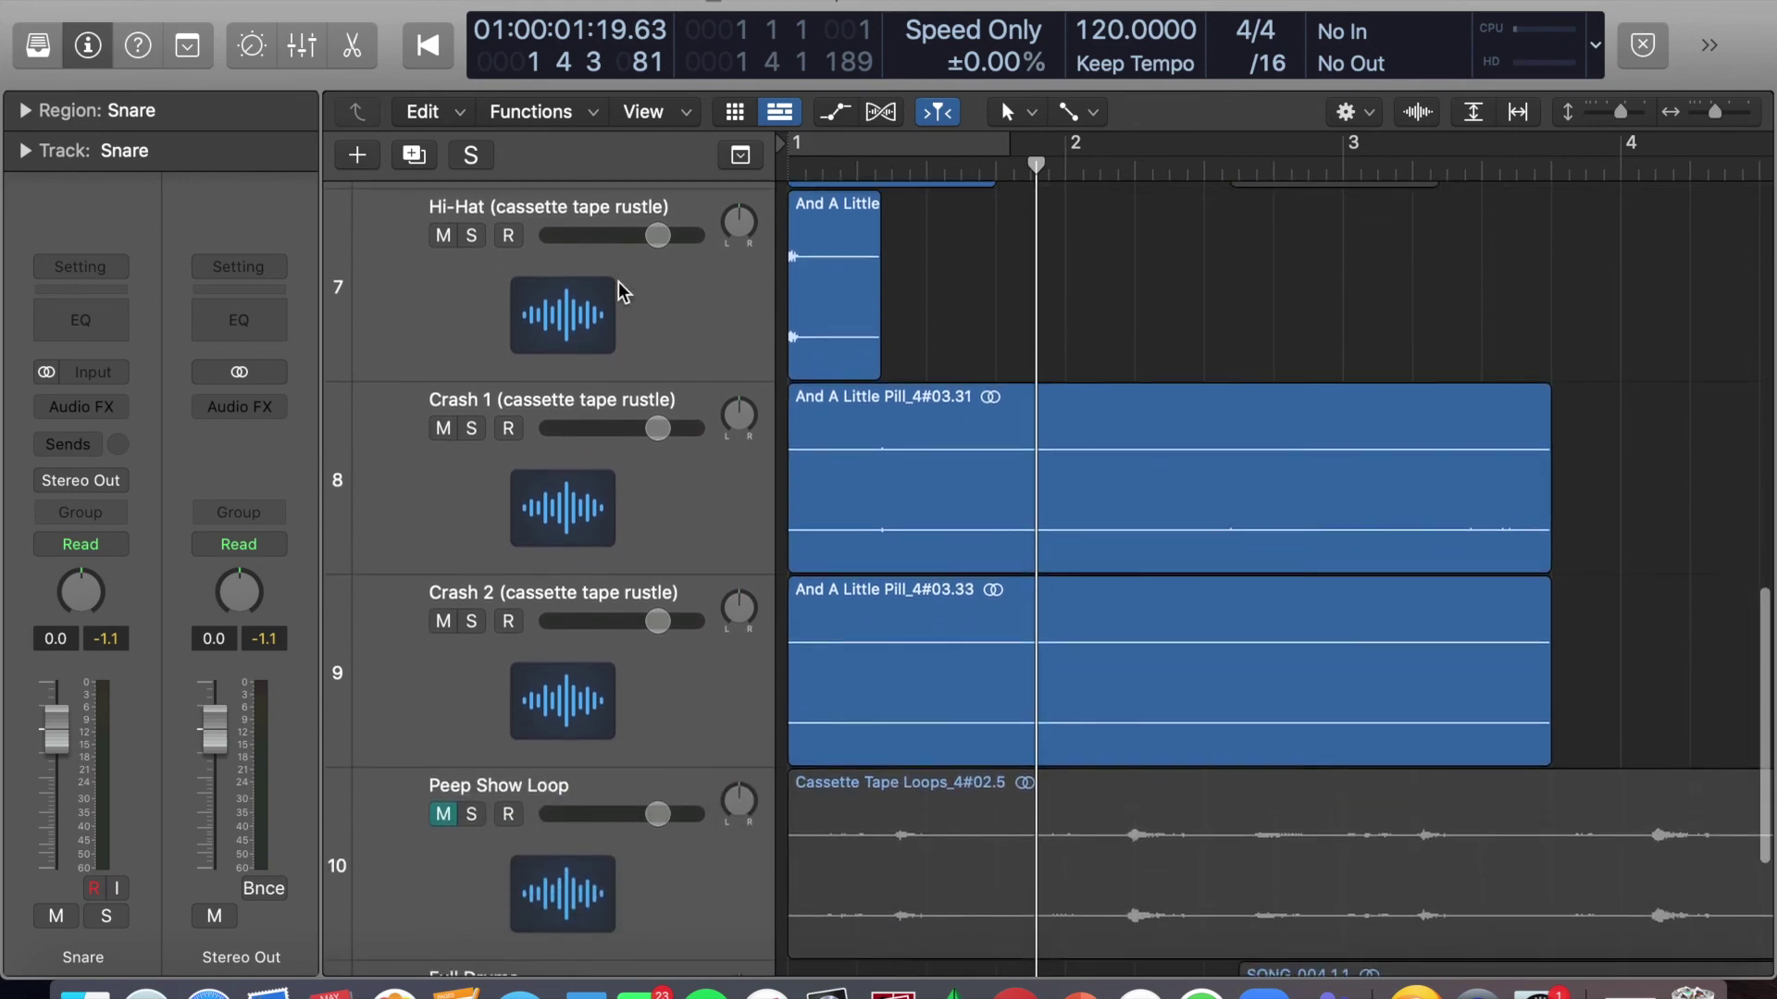
left_click_drag(1029, 168, 967, 170)
key("Return")
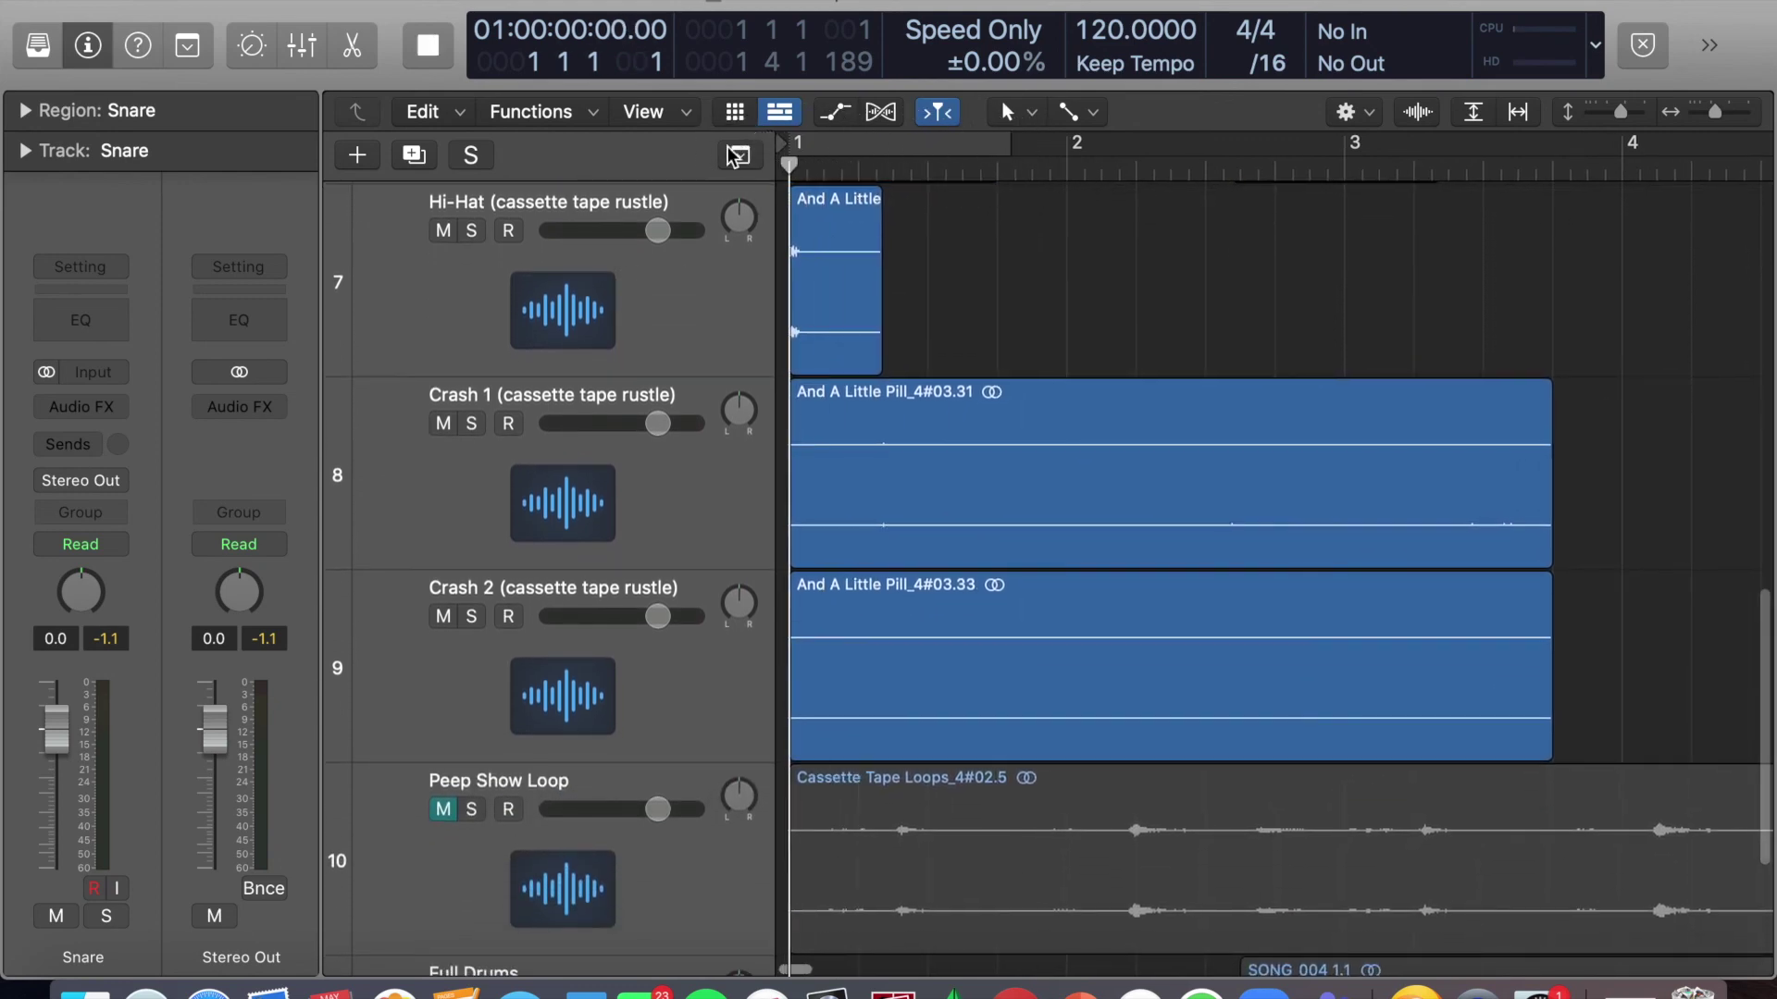
left_click(471, 232)
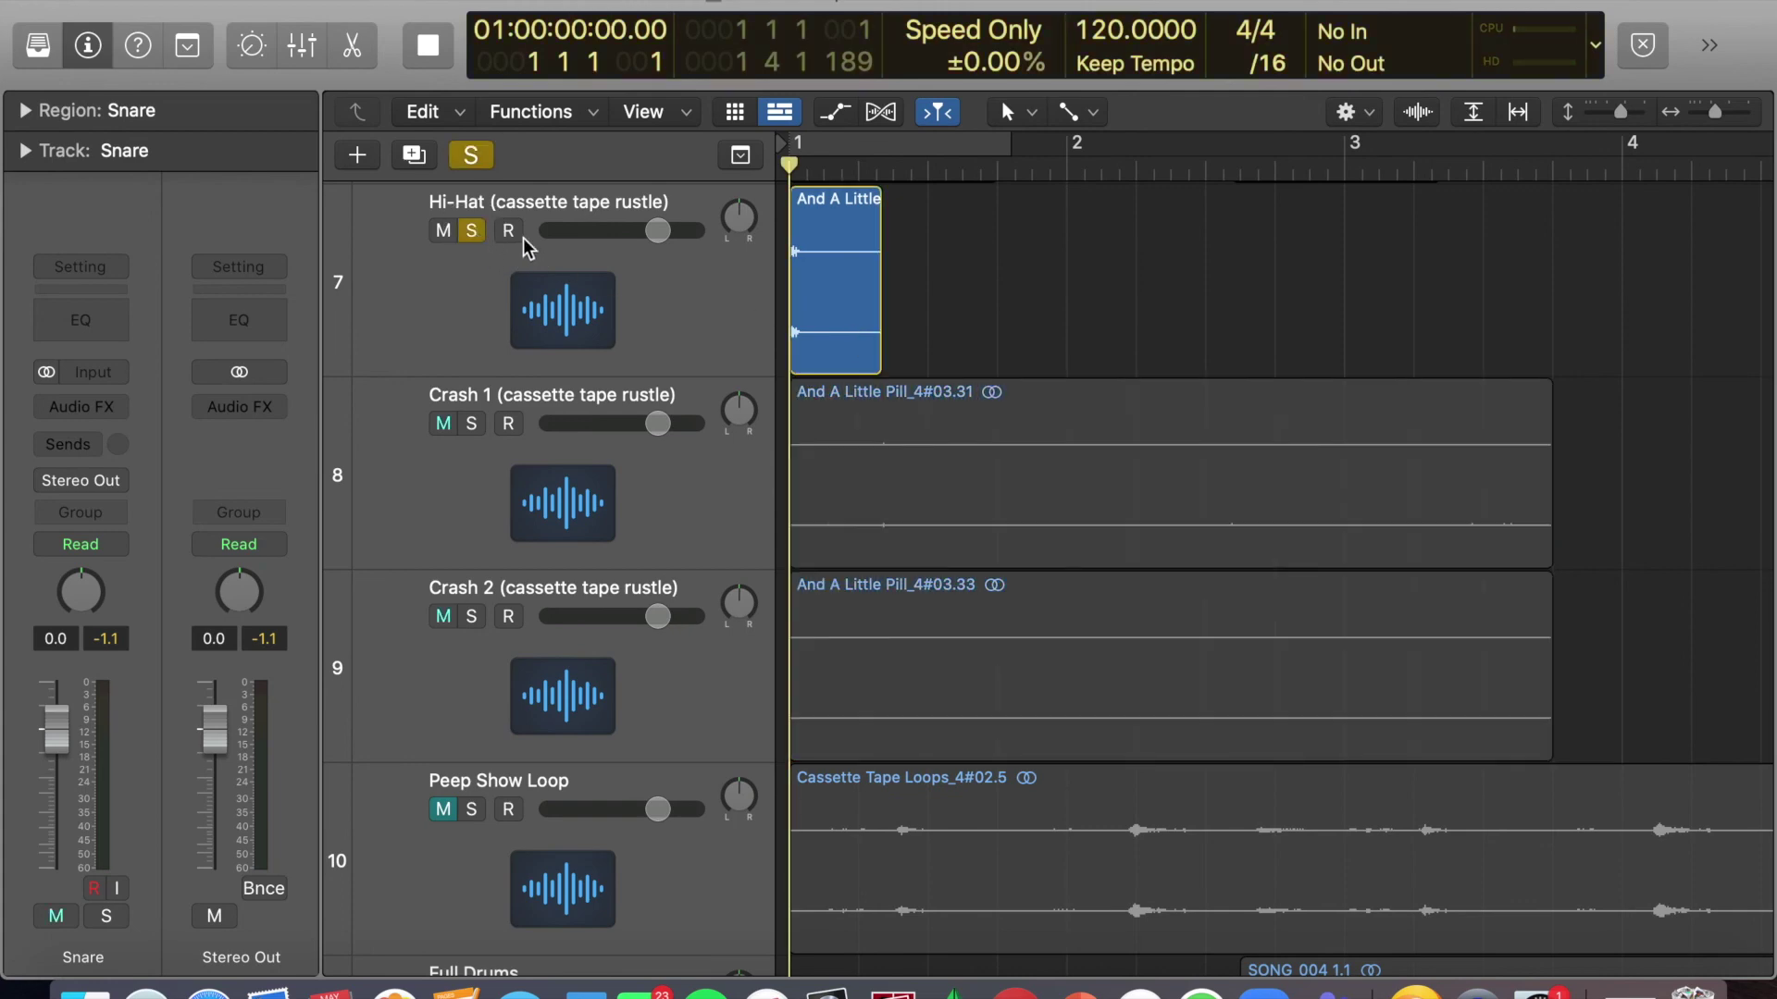
Turn the cycle range on and audition the looping dry hi-hat region.
left_click(833, 145)
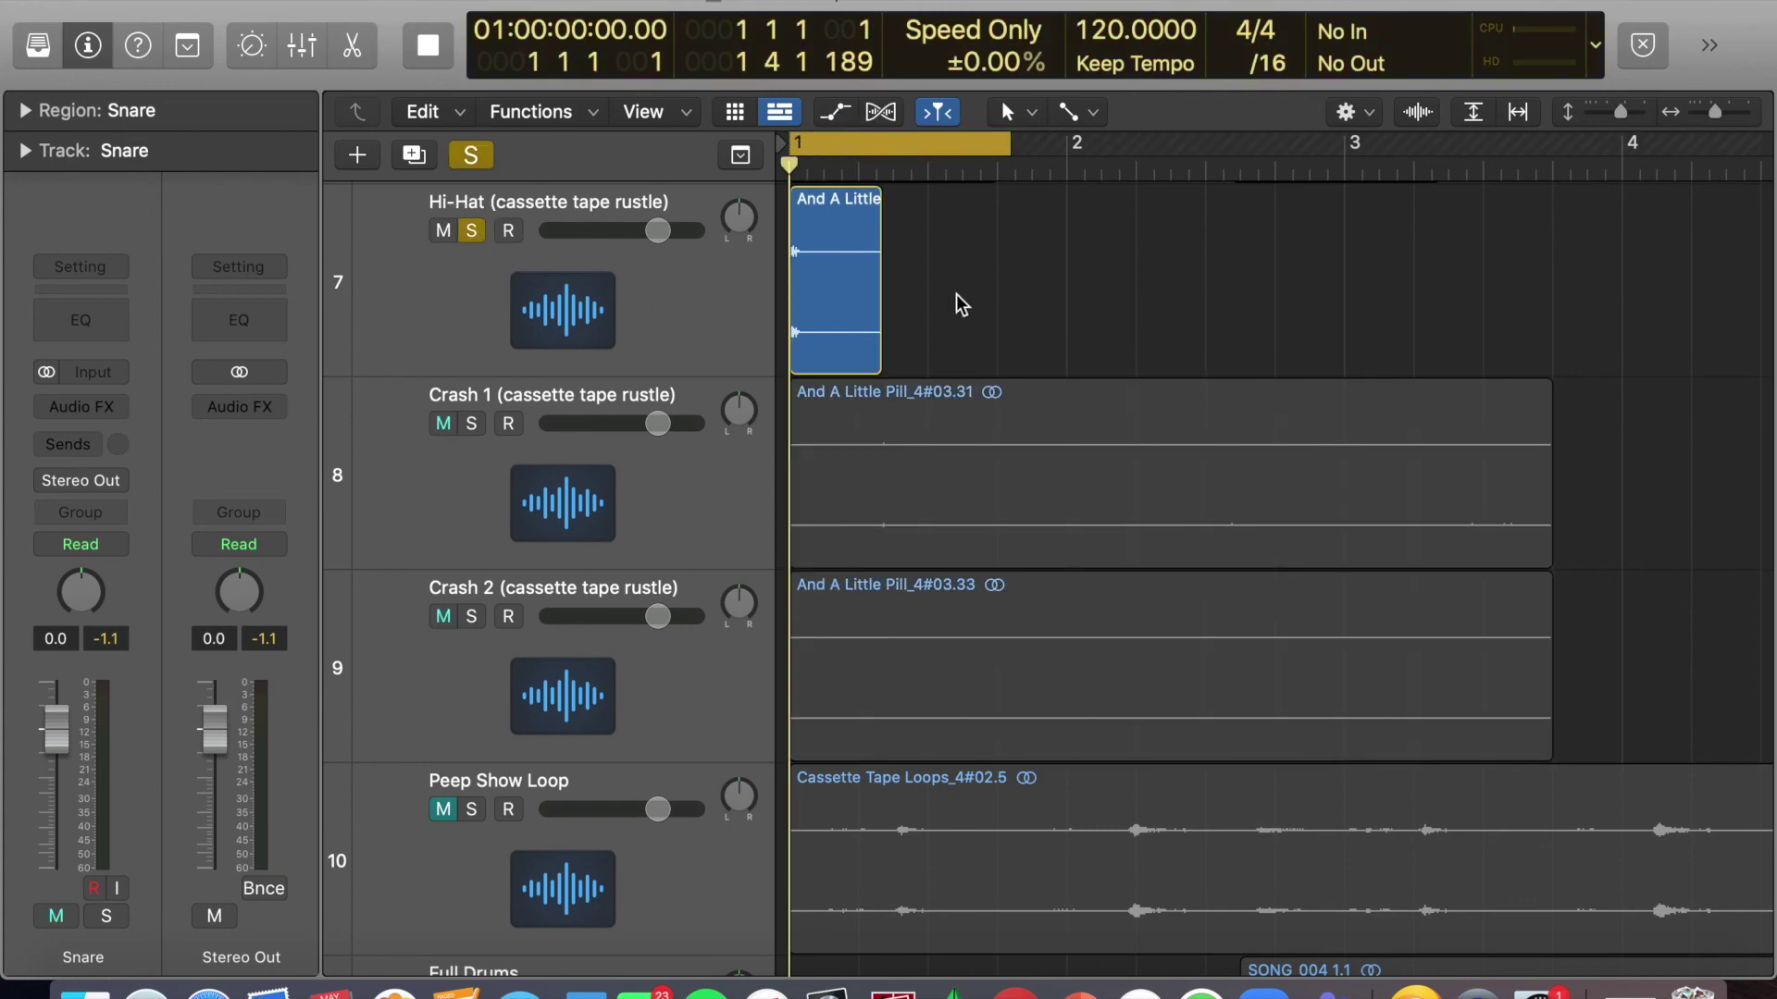
key("space")
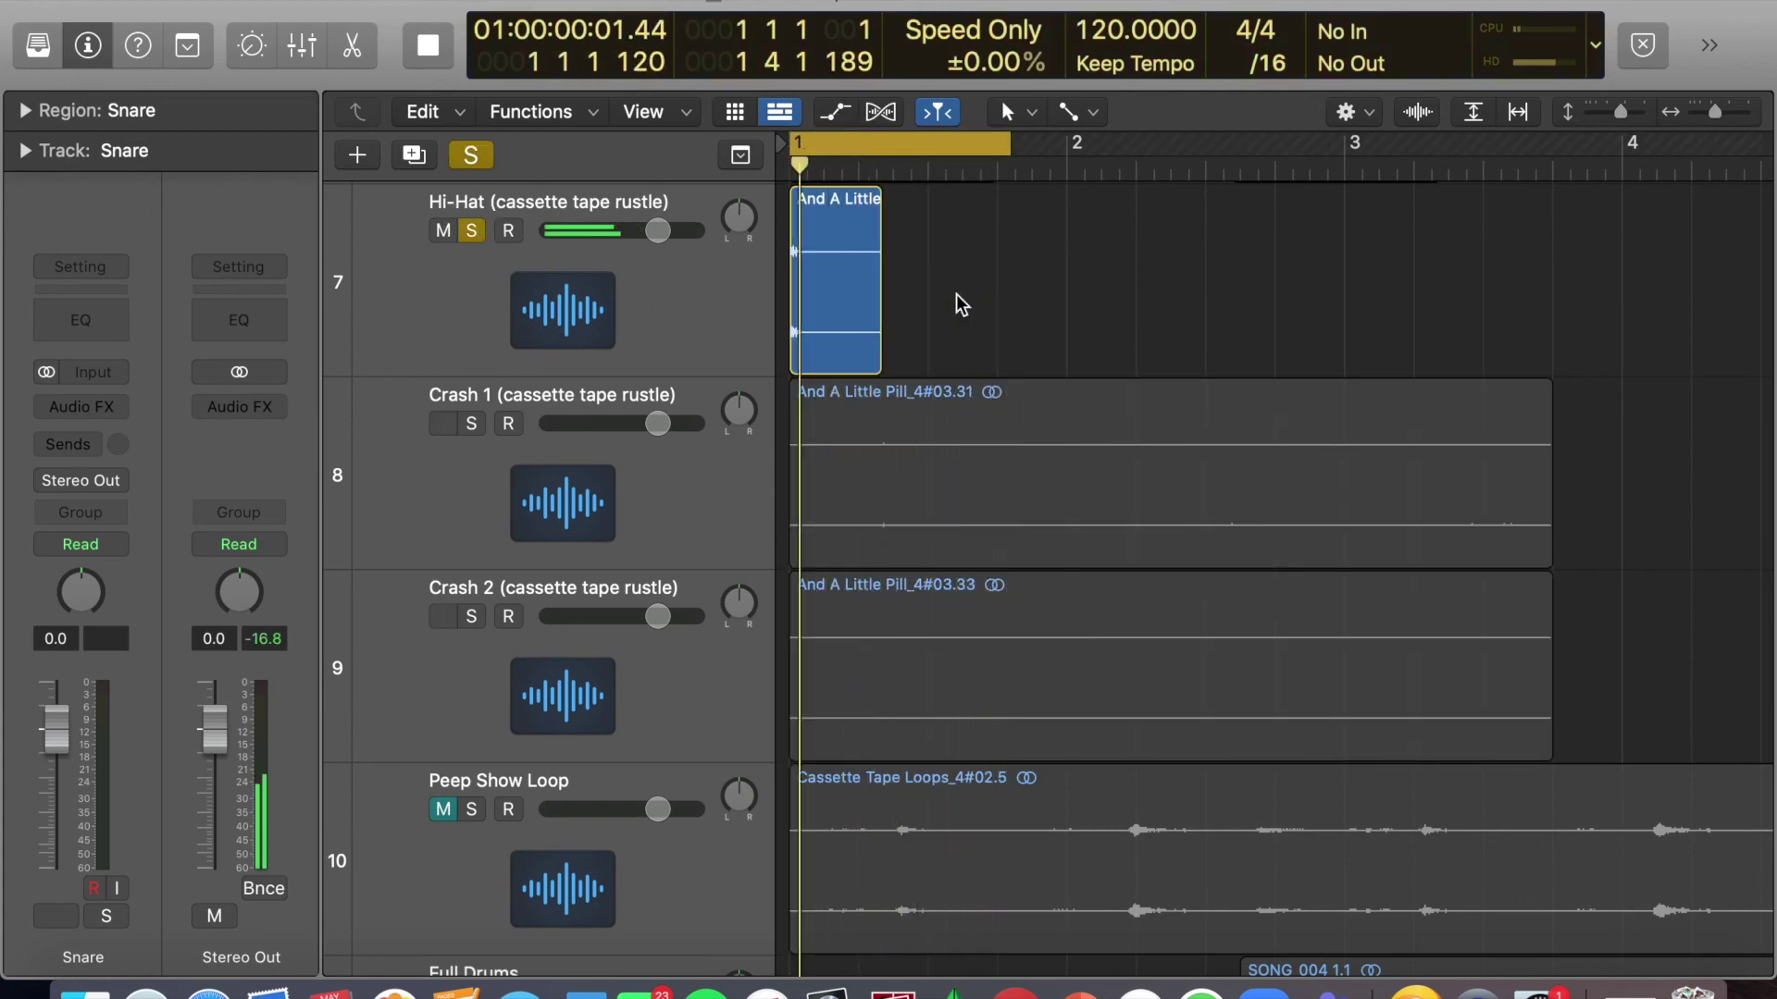
key("space")
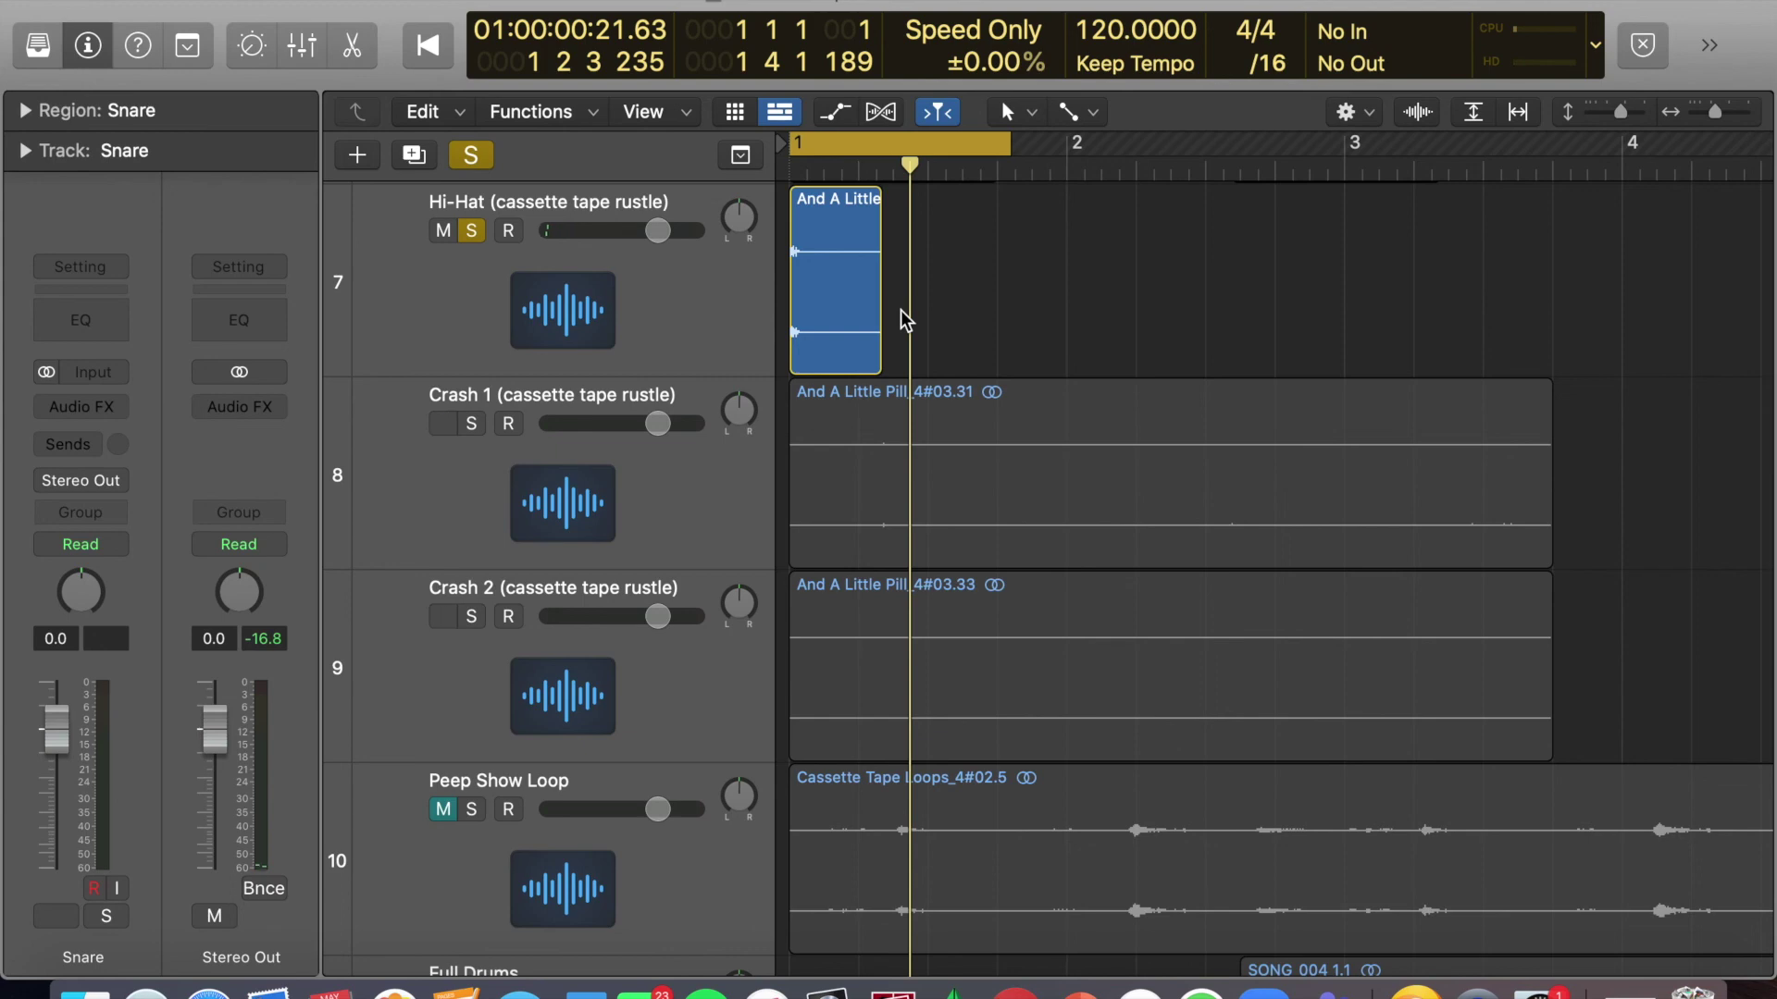
Insert a stereo SilverVerb on the Hi-Hat track and set its output to 80% dry and 20% wet.
left_click(635, 202)
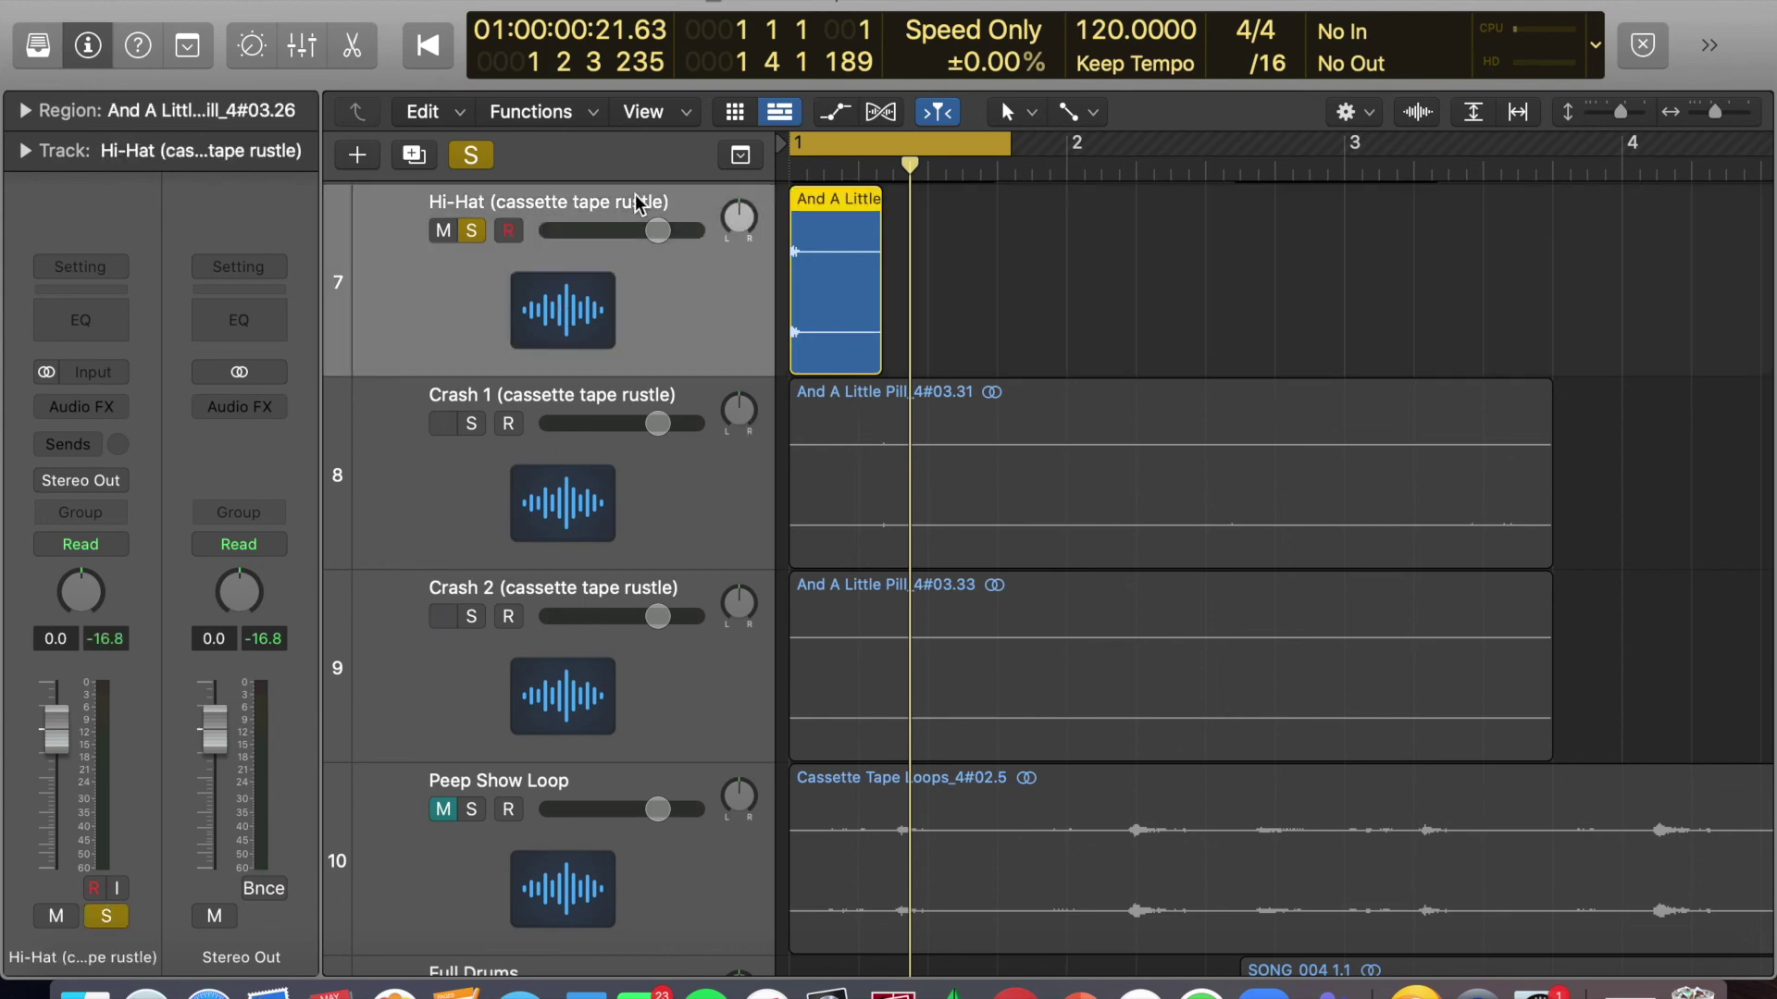
left_click(91, 404)
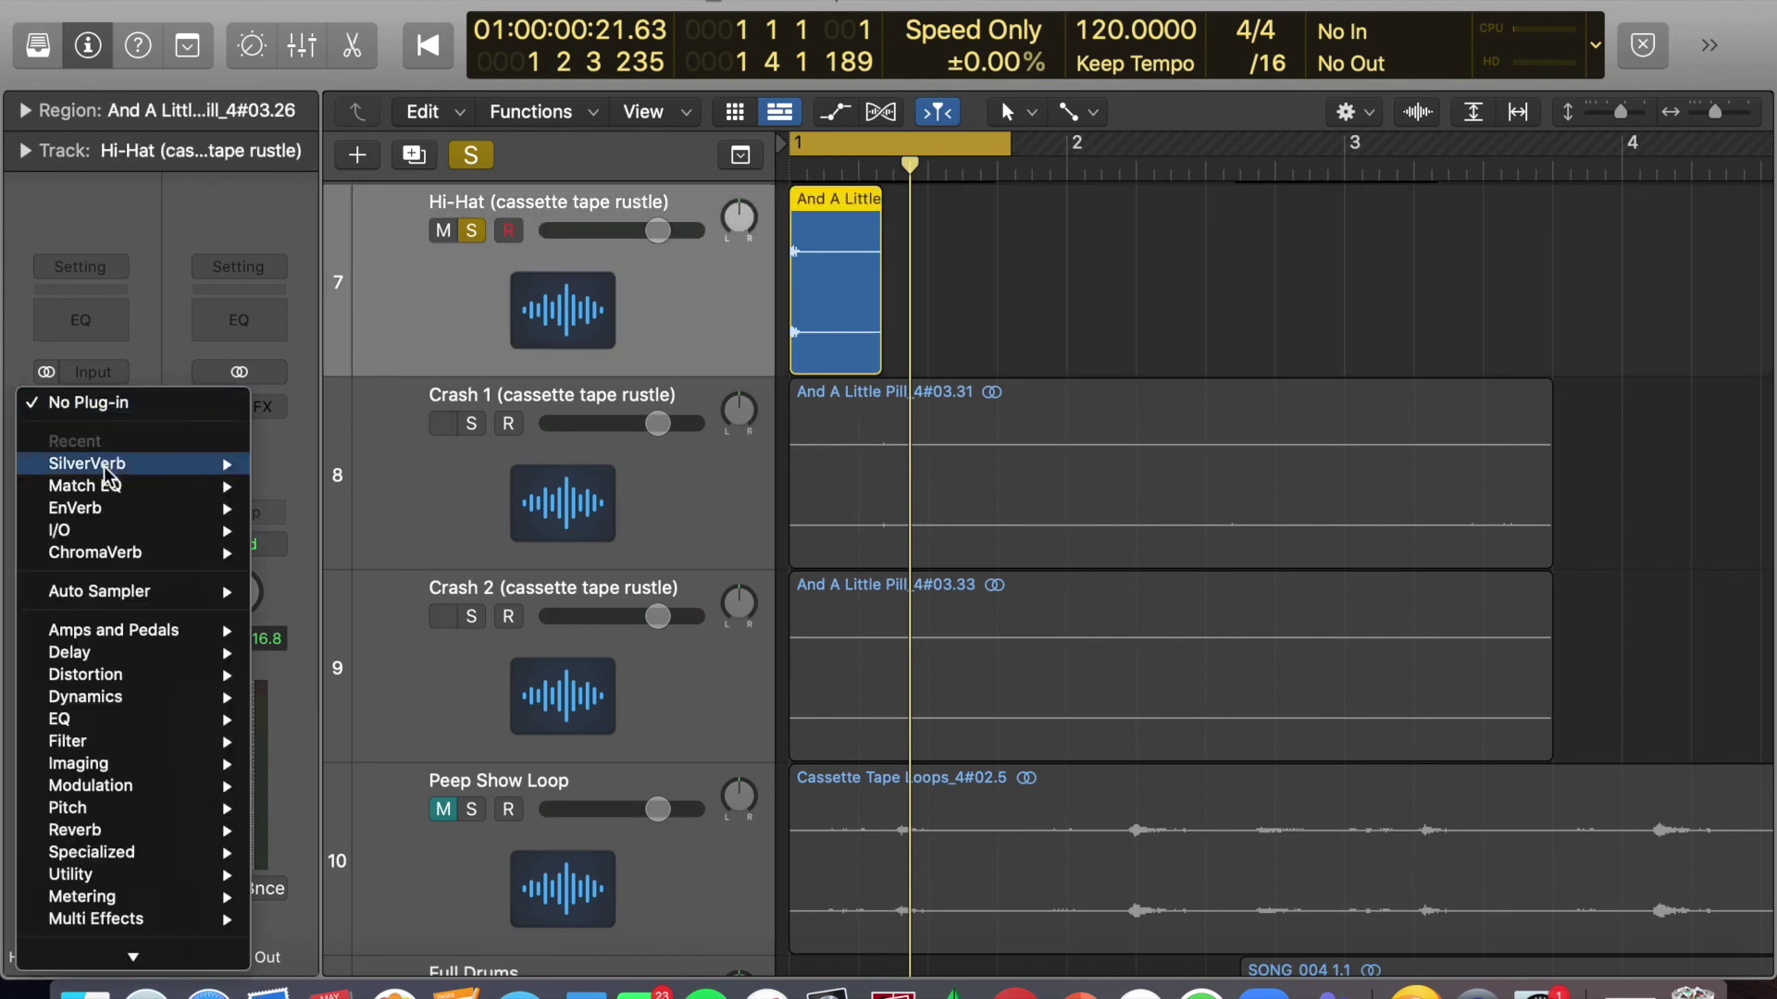
mouse_move(102, 463)
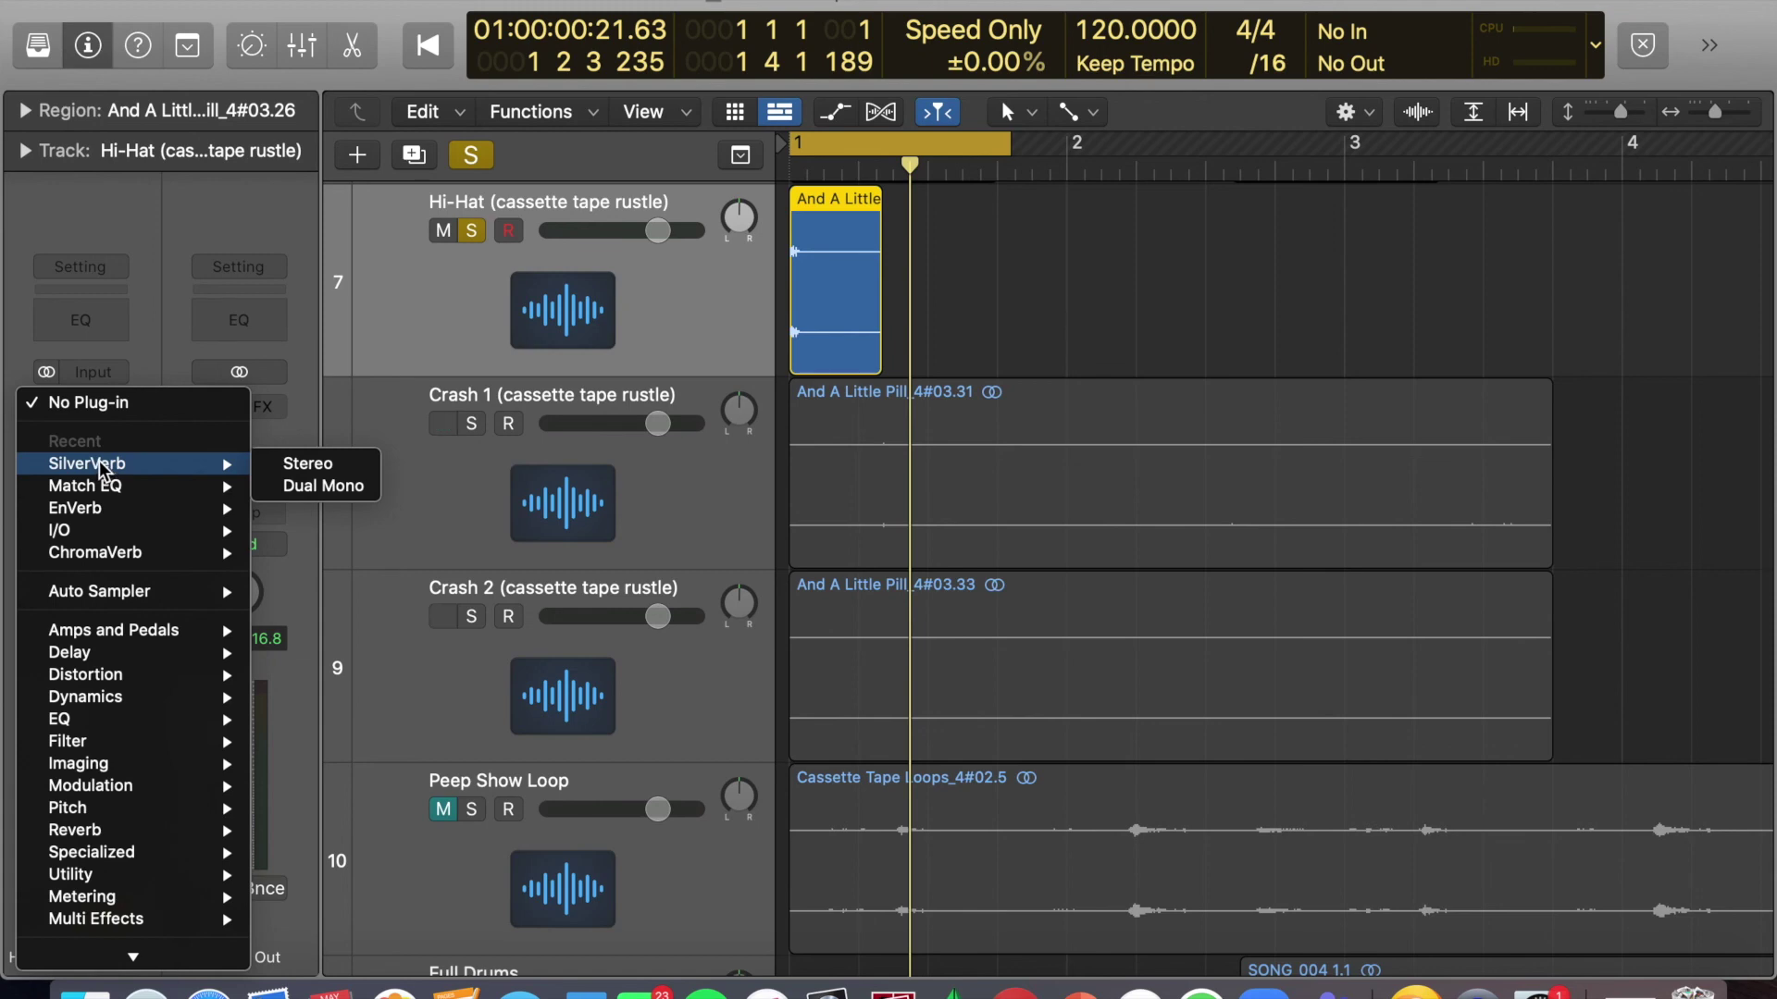
left_click(308, 463)
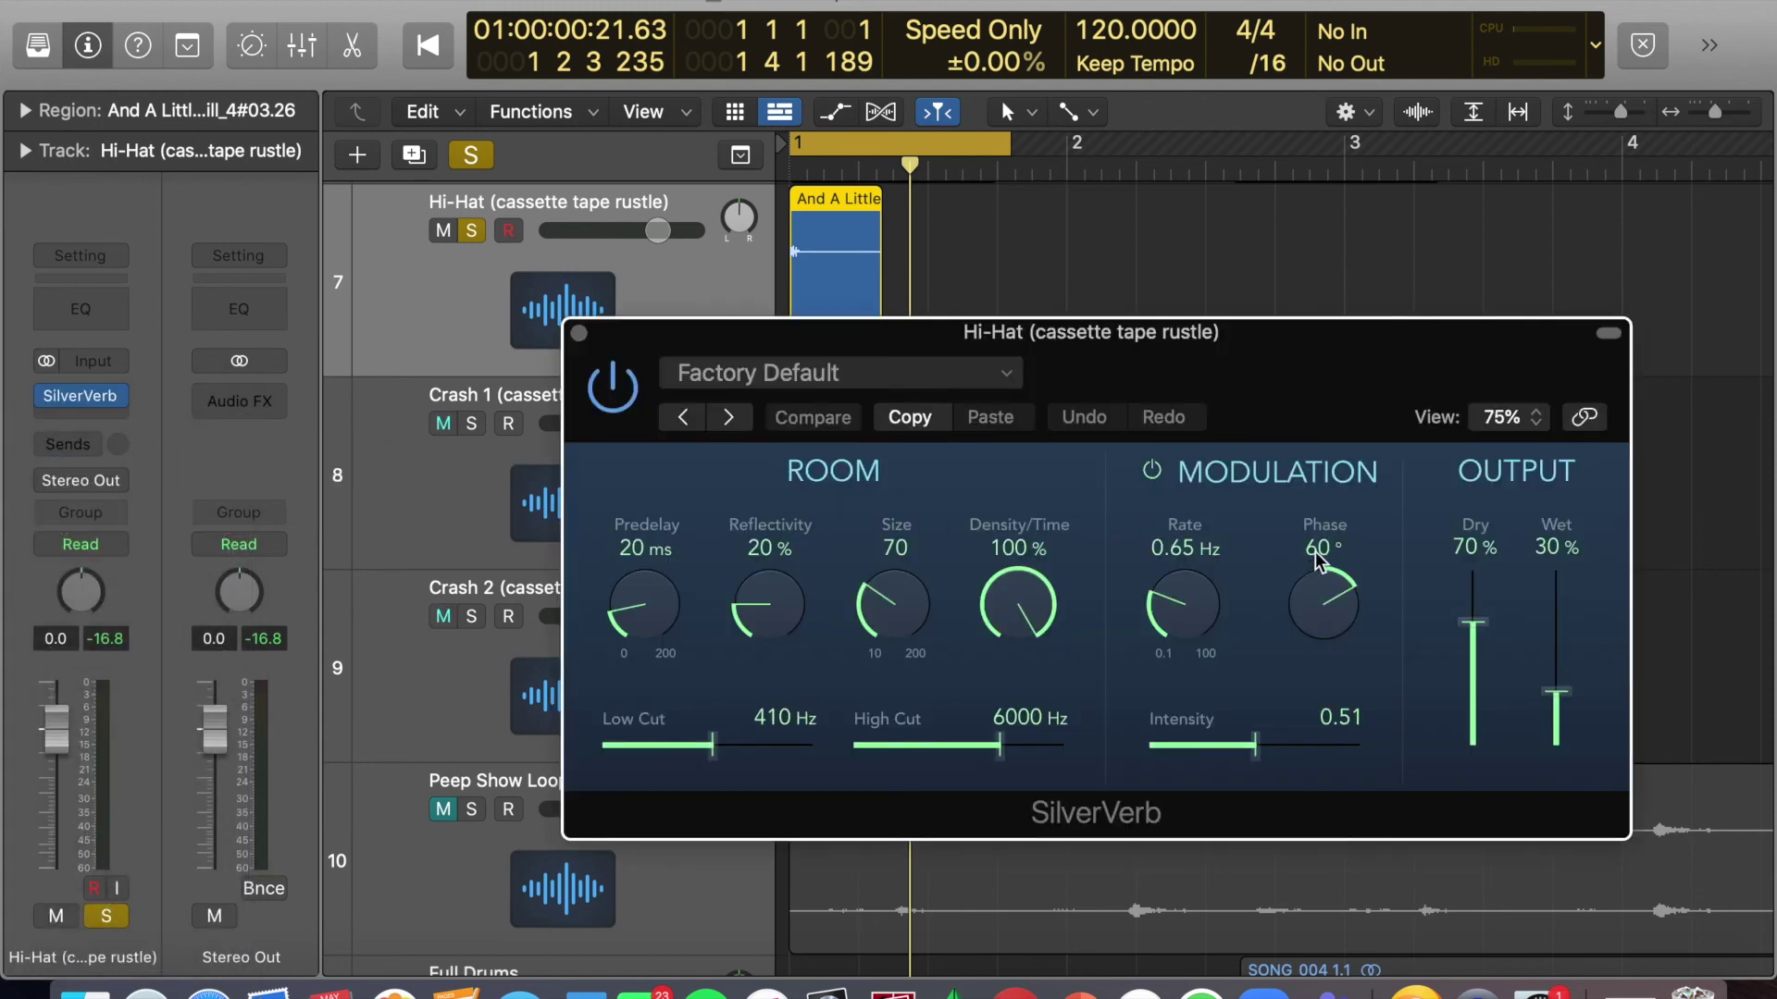
left_click_drag(1478, 632, 1480, 612)
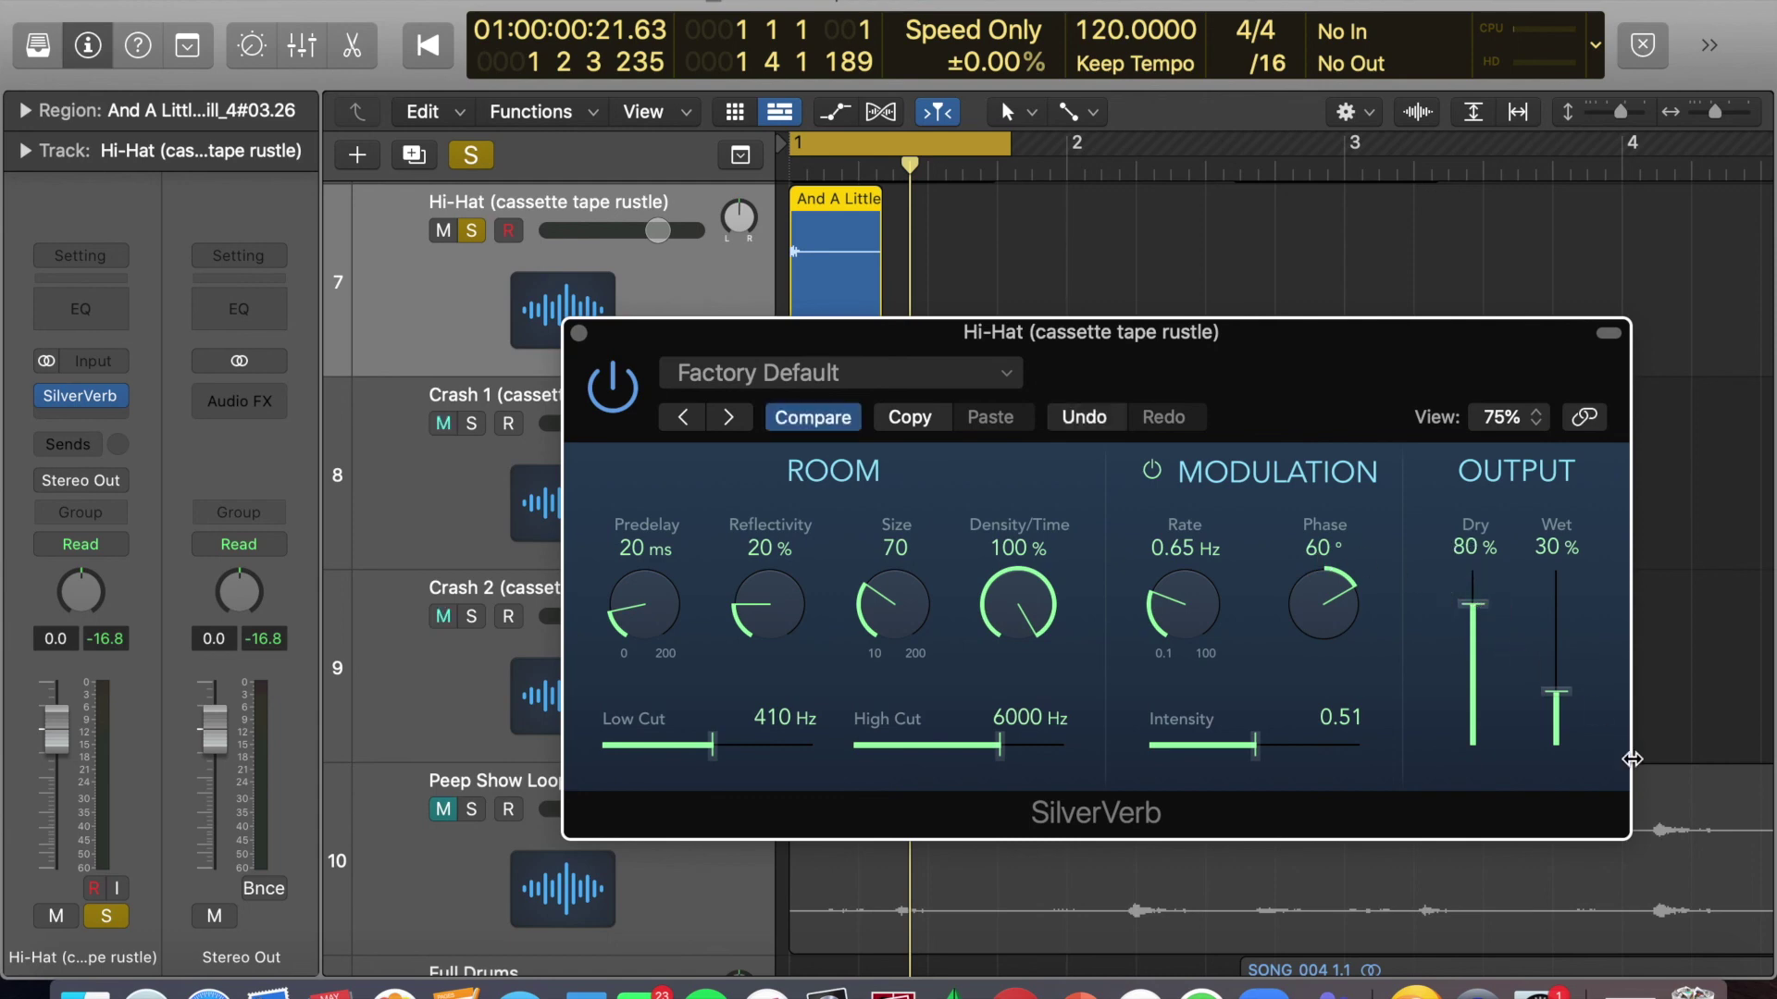
left_click_drag(1557, 696, 1560, 717)
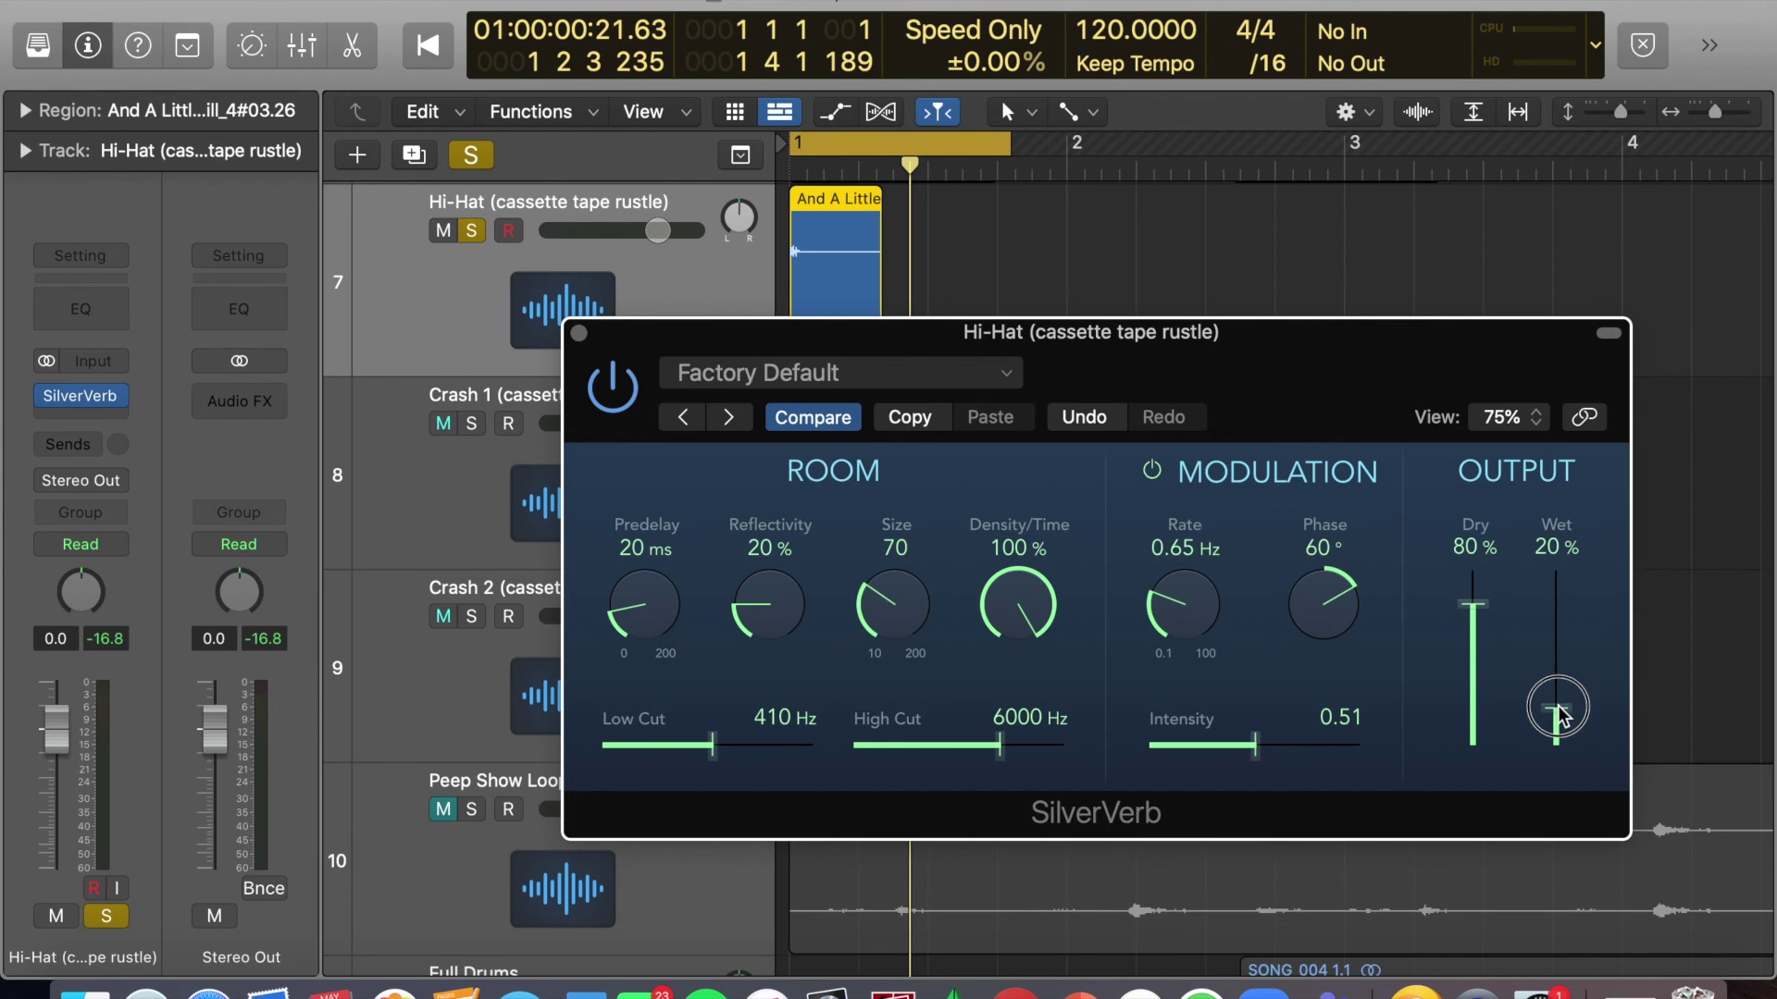
Audition the hi-hat with the SilverVerb reverb and close the plug-in window.
key("space")
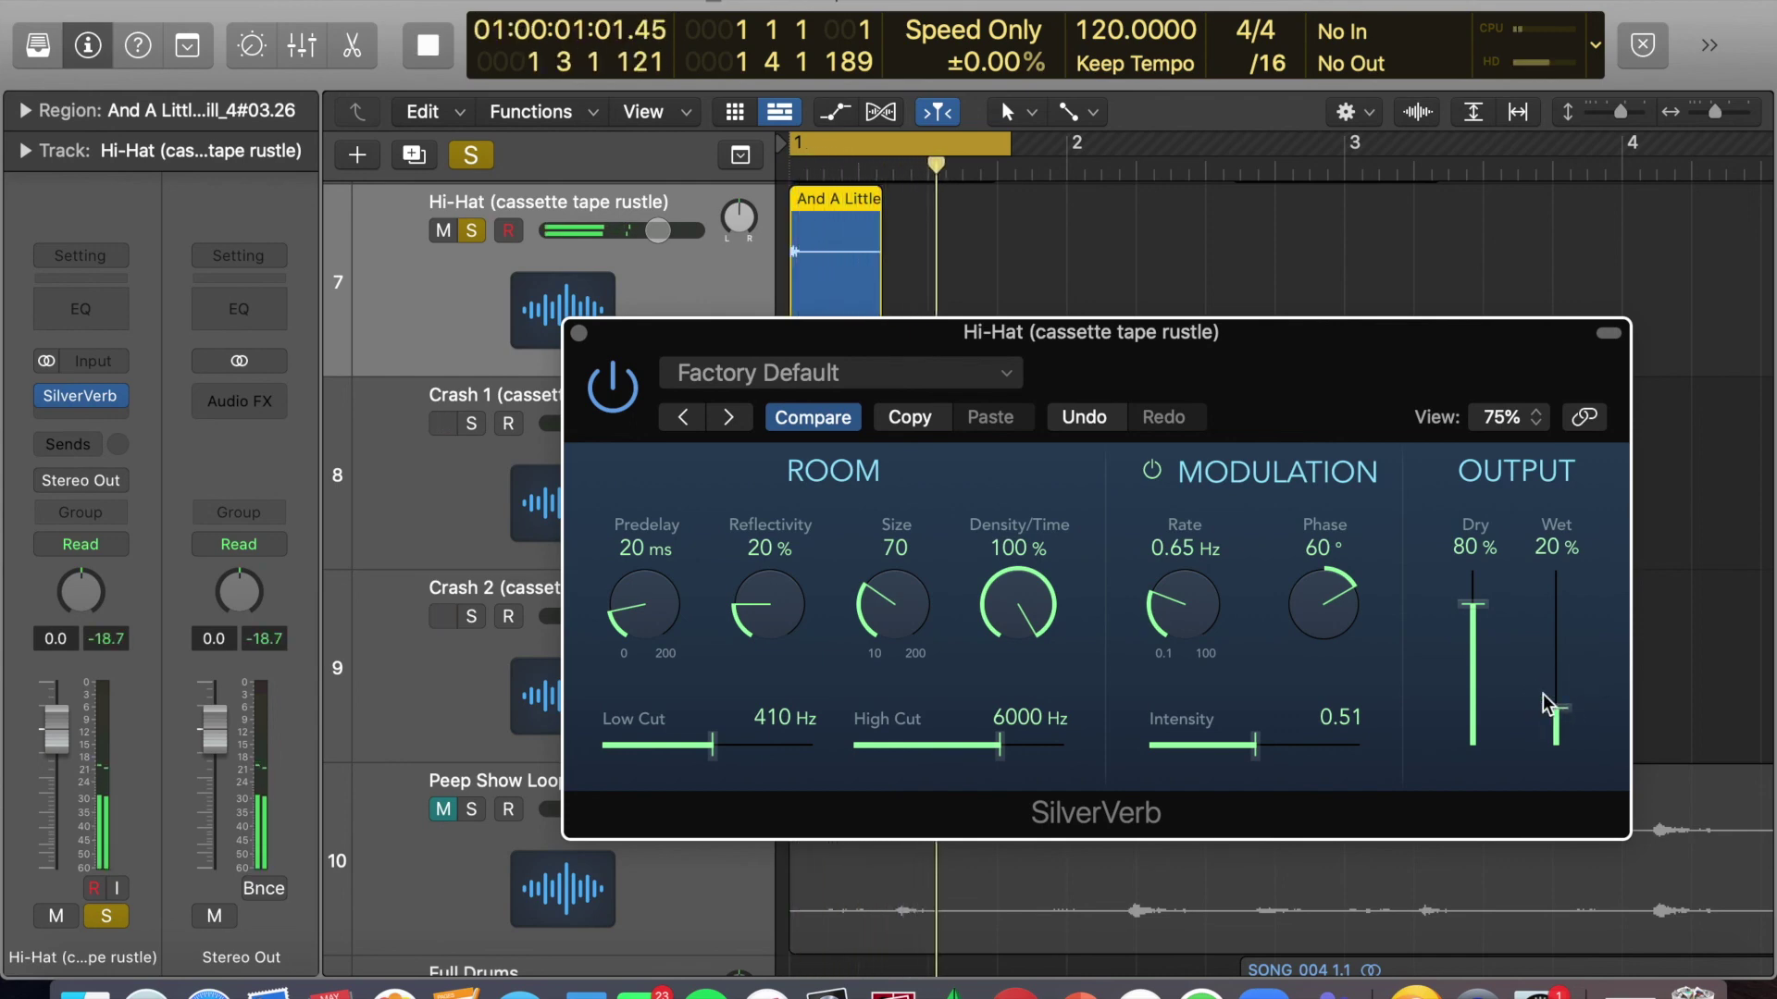
key("space")
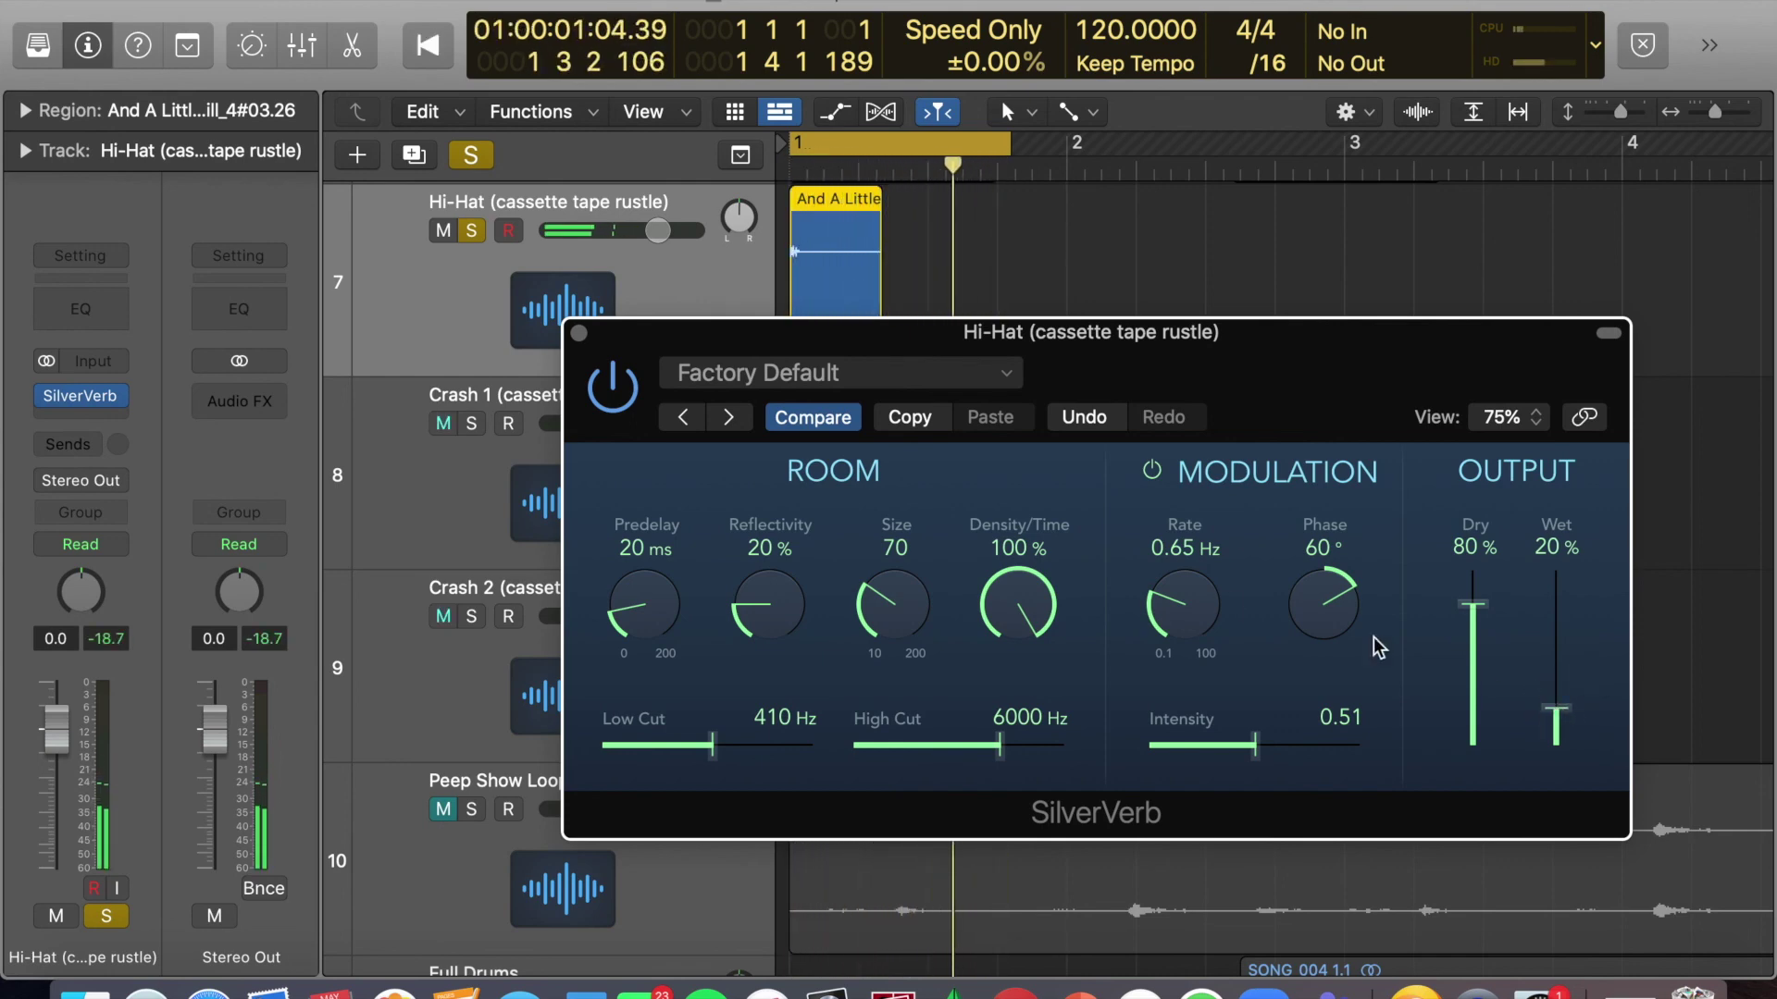
left_click(580, 333)
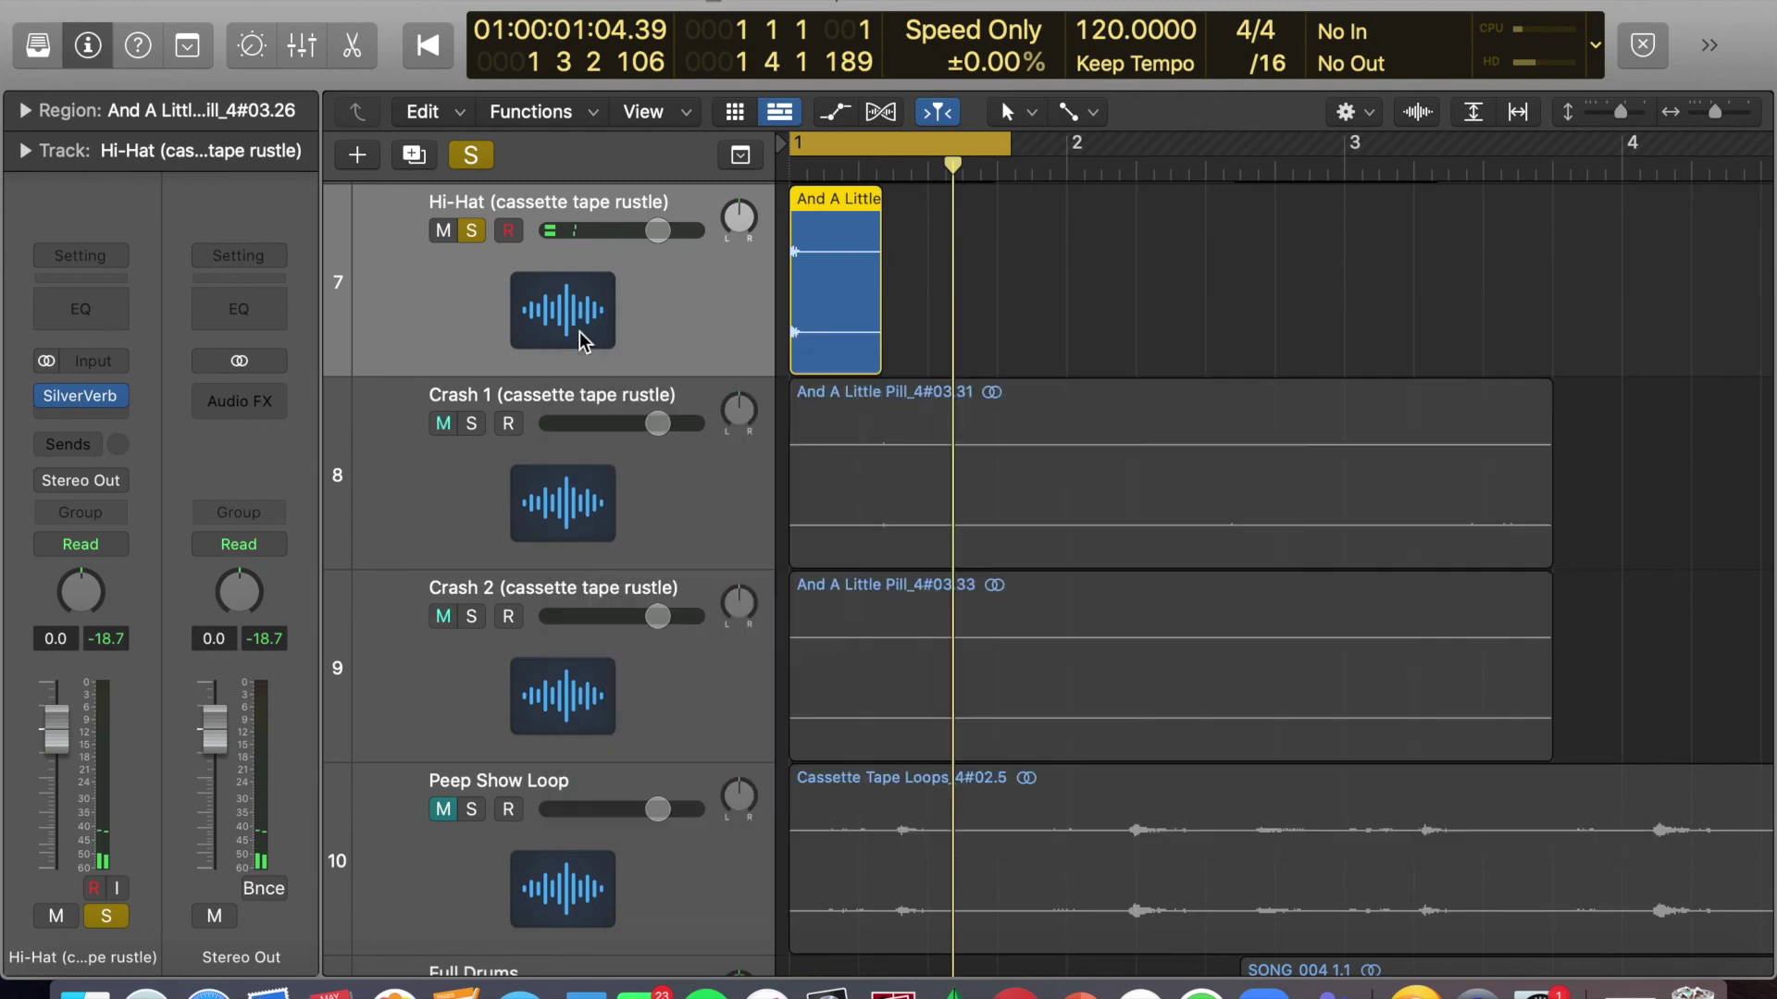
left_click(1077, 313)
scroll(1077, 313, "up", 2)
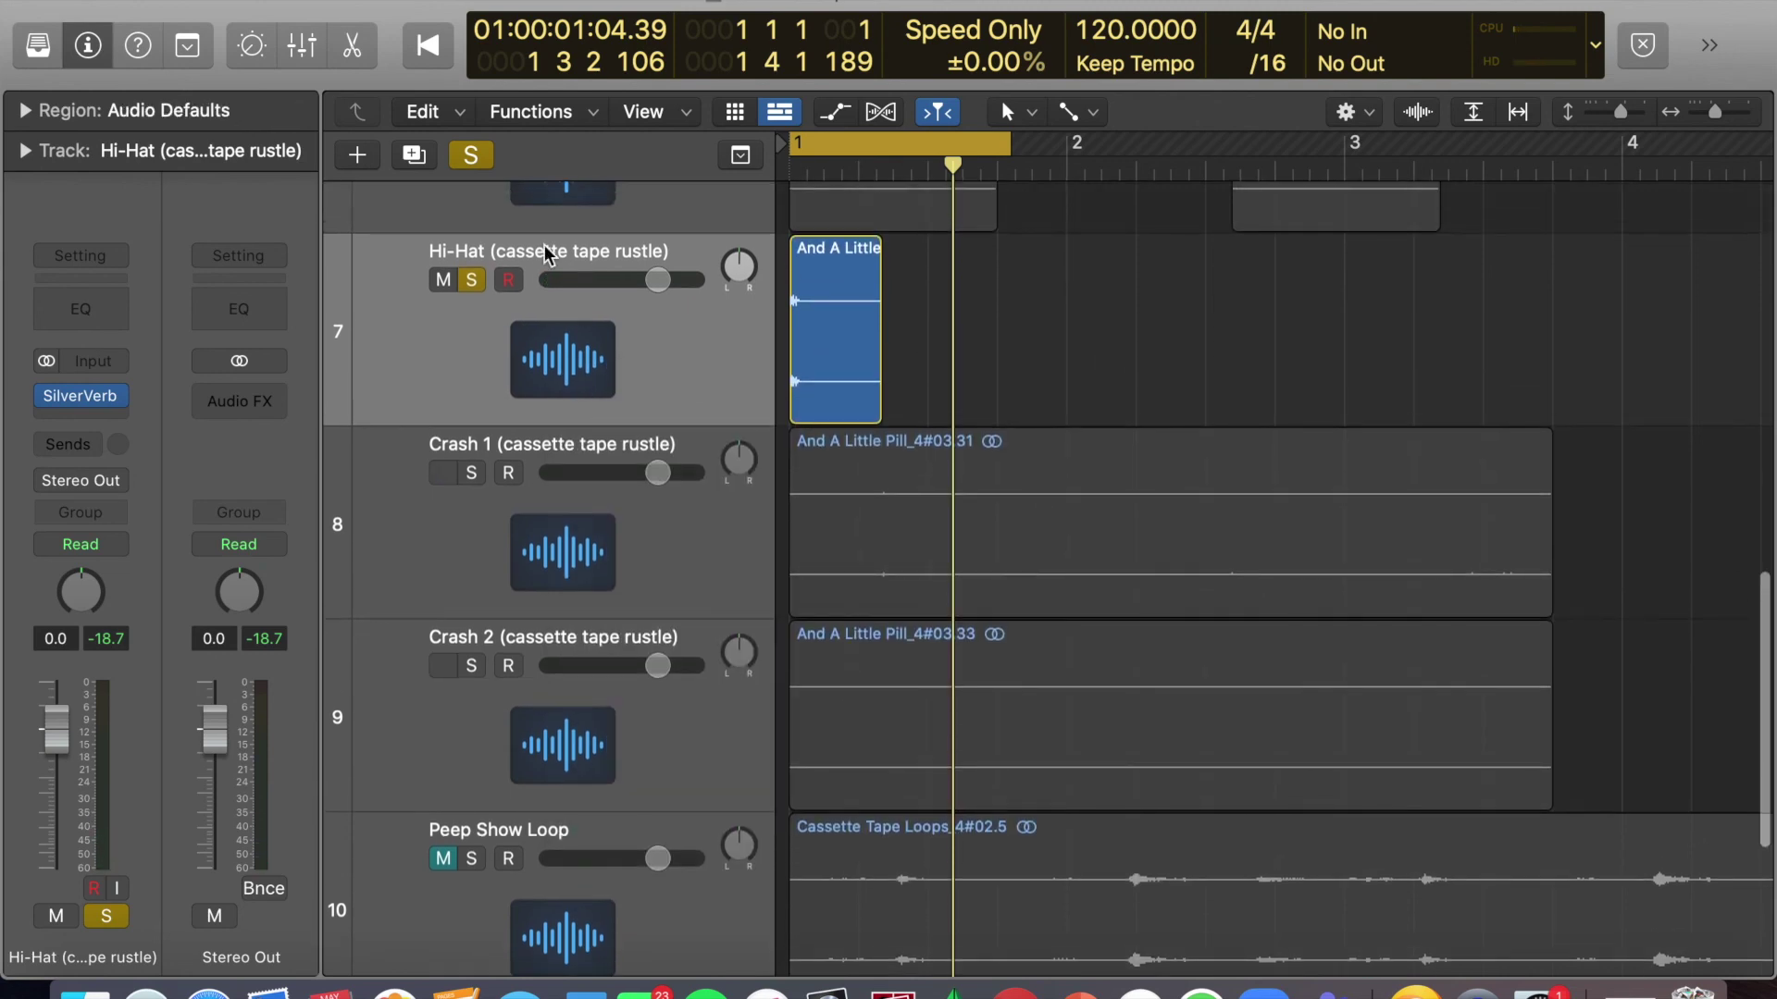
left_click(546, 253)
left_click(996, 287)
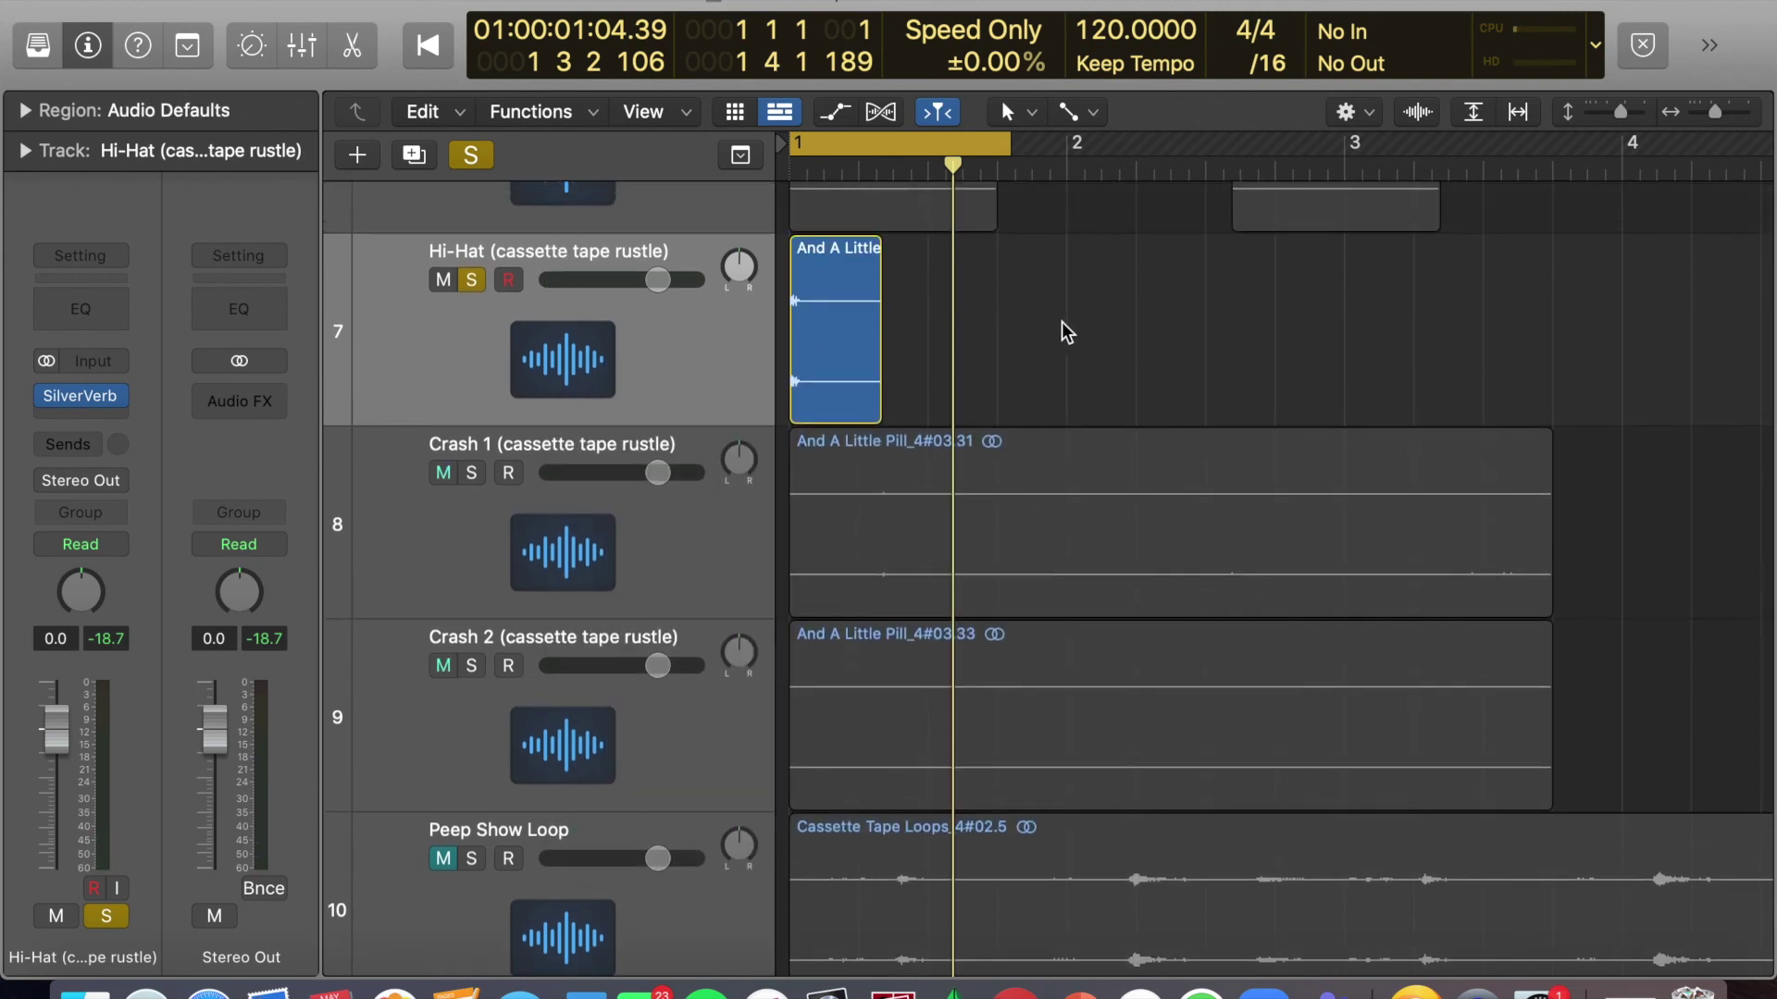
scroll(1064, 324, "up", 1)
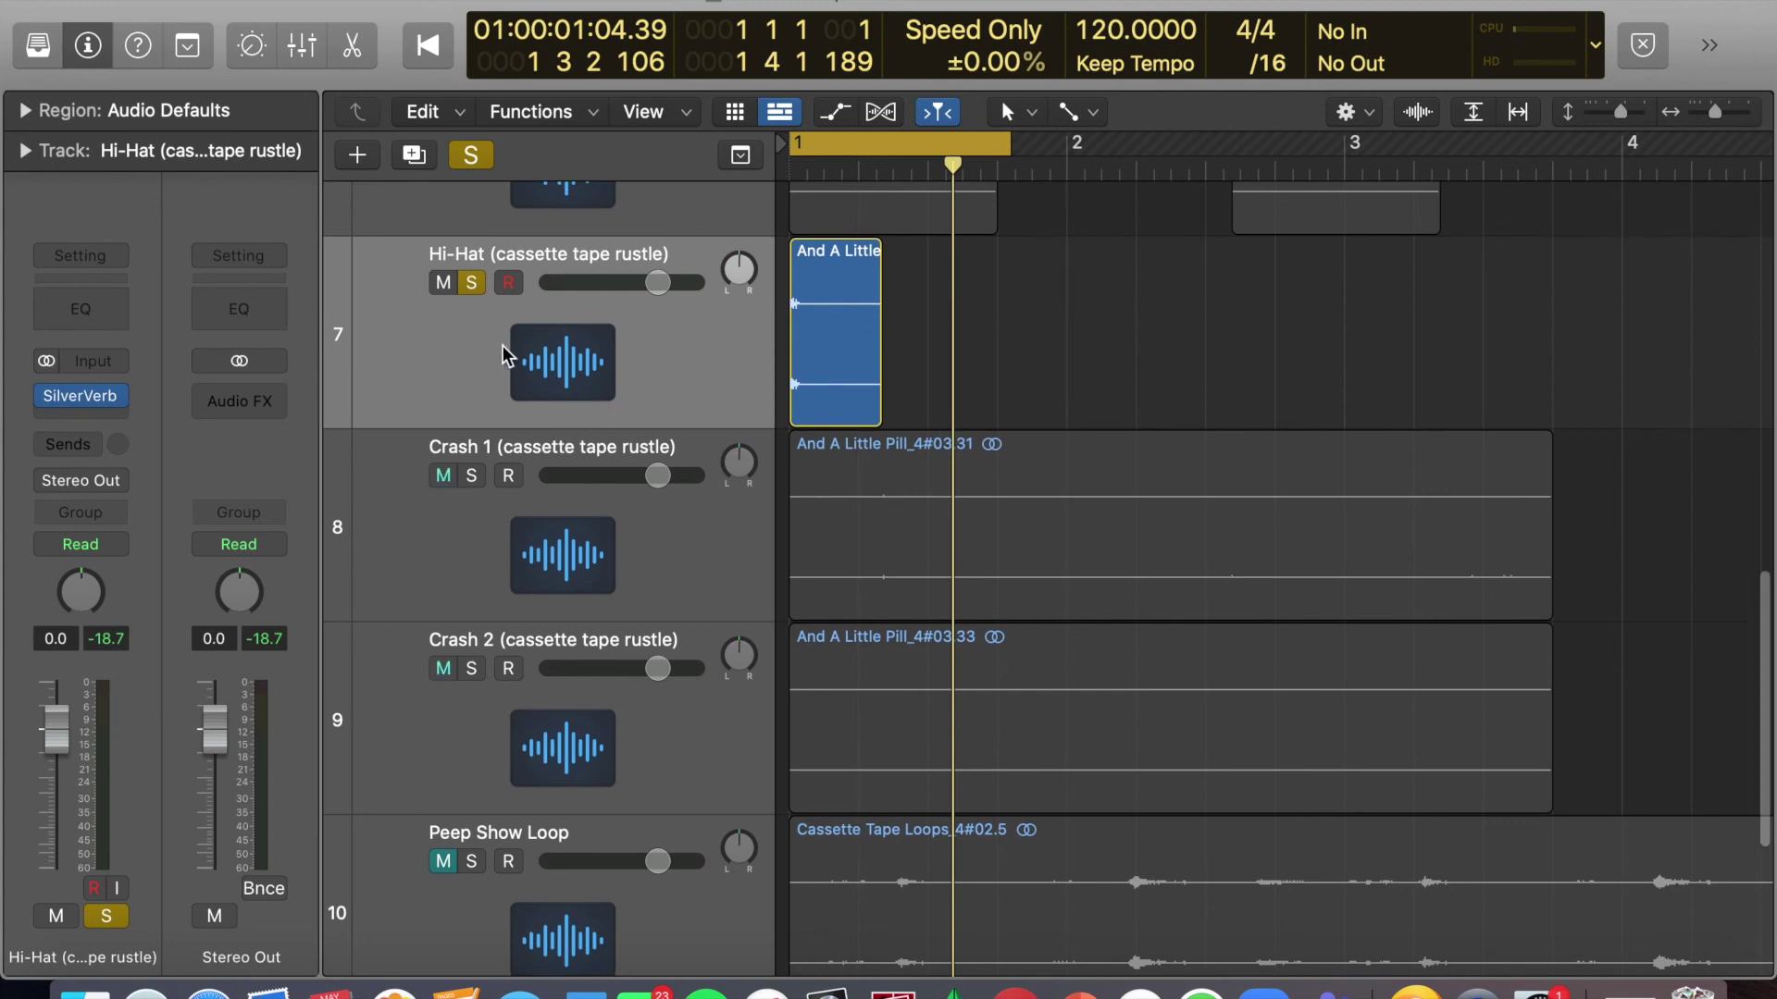
Solo the Crash 1 (cassette tape rustle) track instead of the Hi-Hat and audition it from the start with the cycle range off.
left_click(472, 285)
left_click(472, 478)
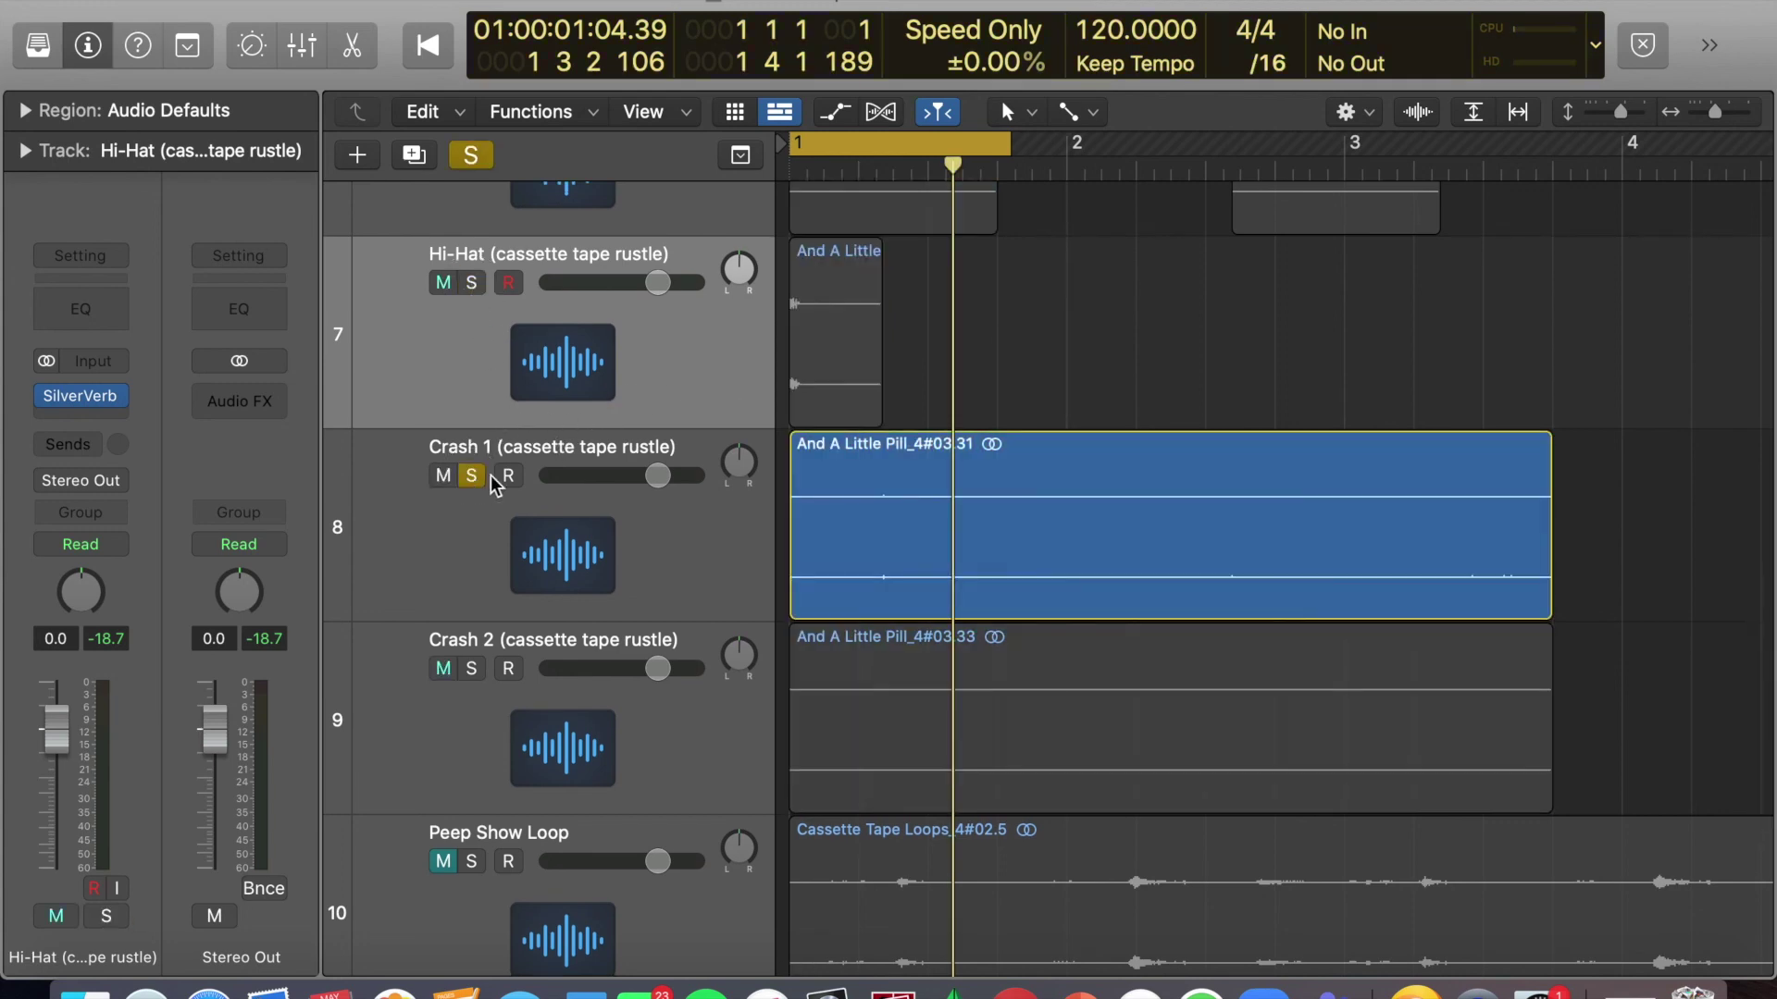
left_click(897, 146)
key("Return")
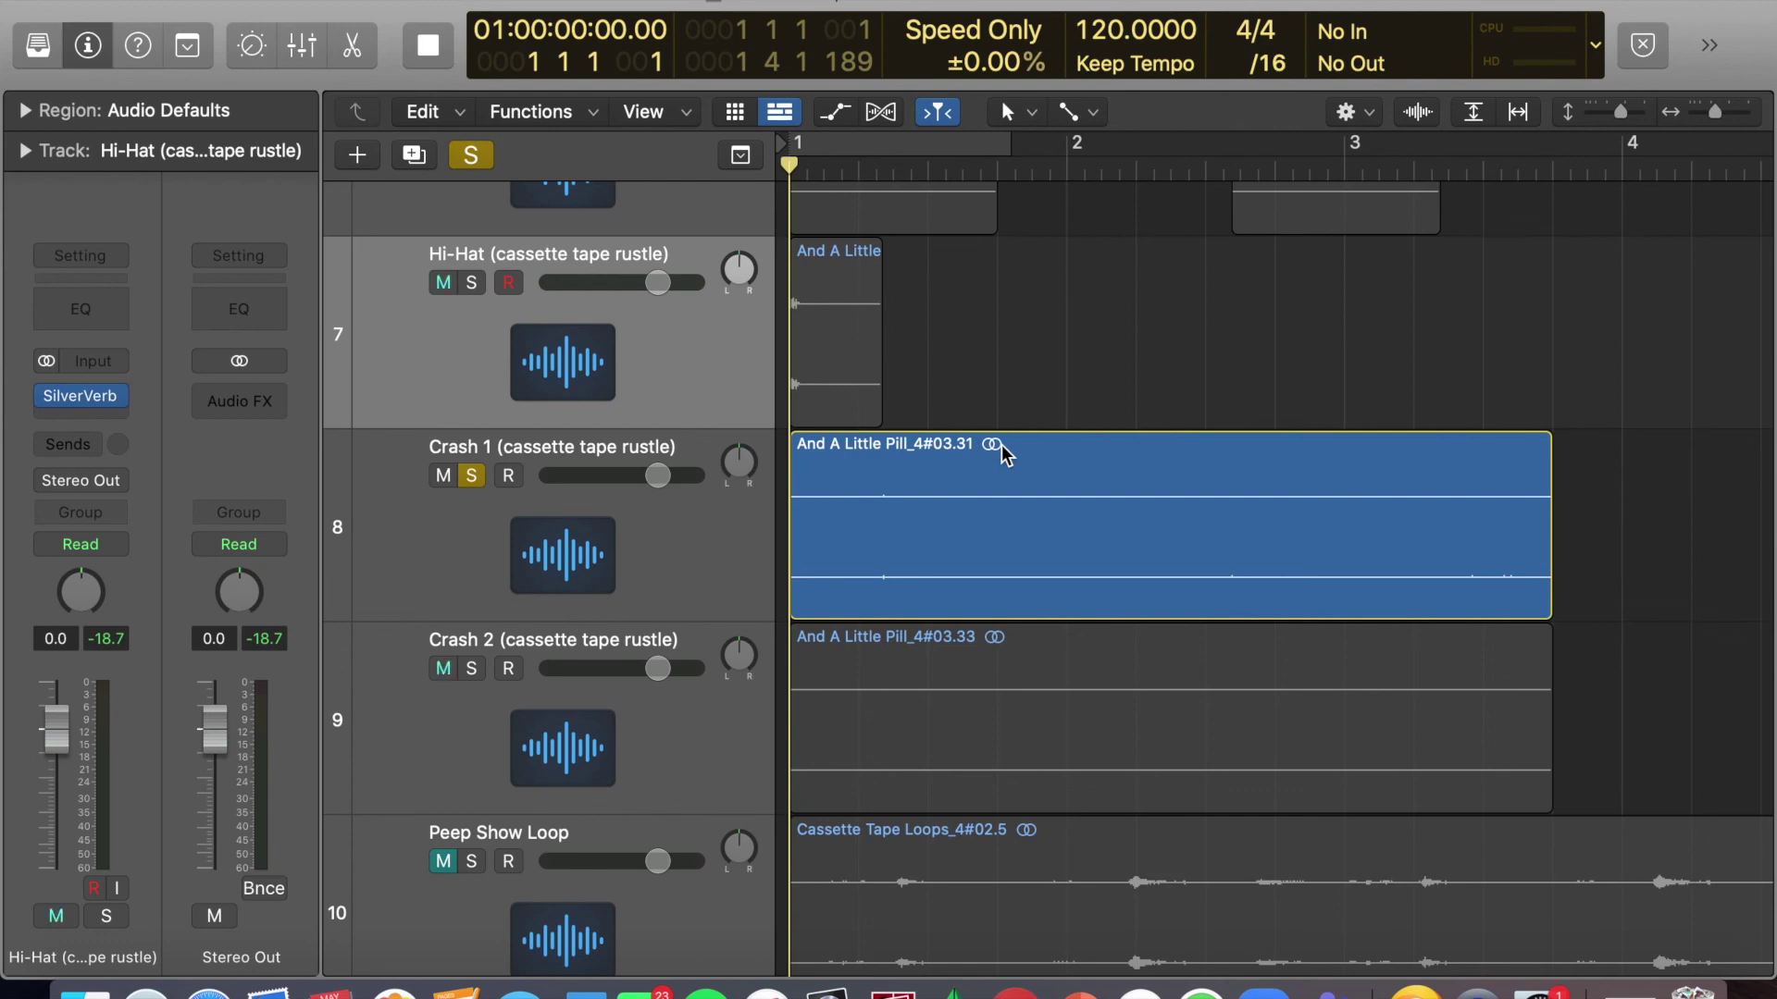
key("space")
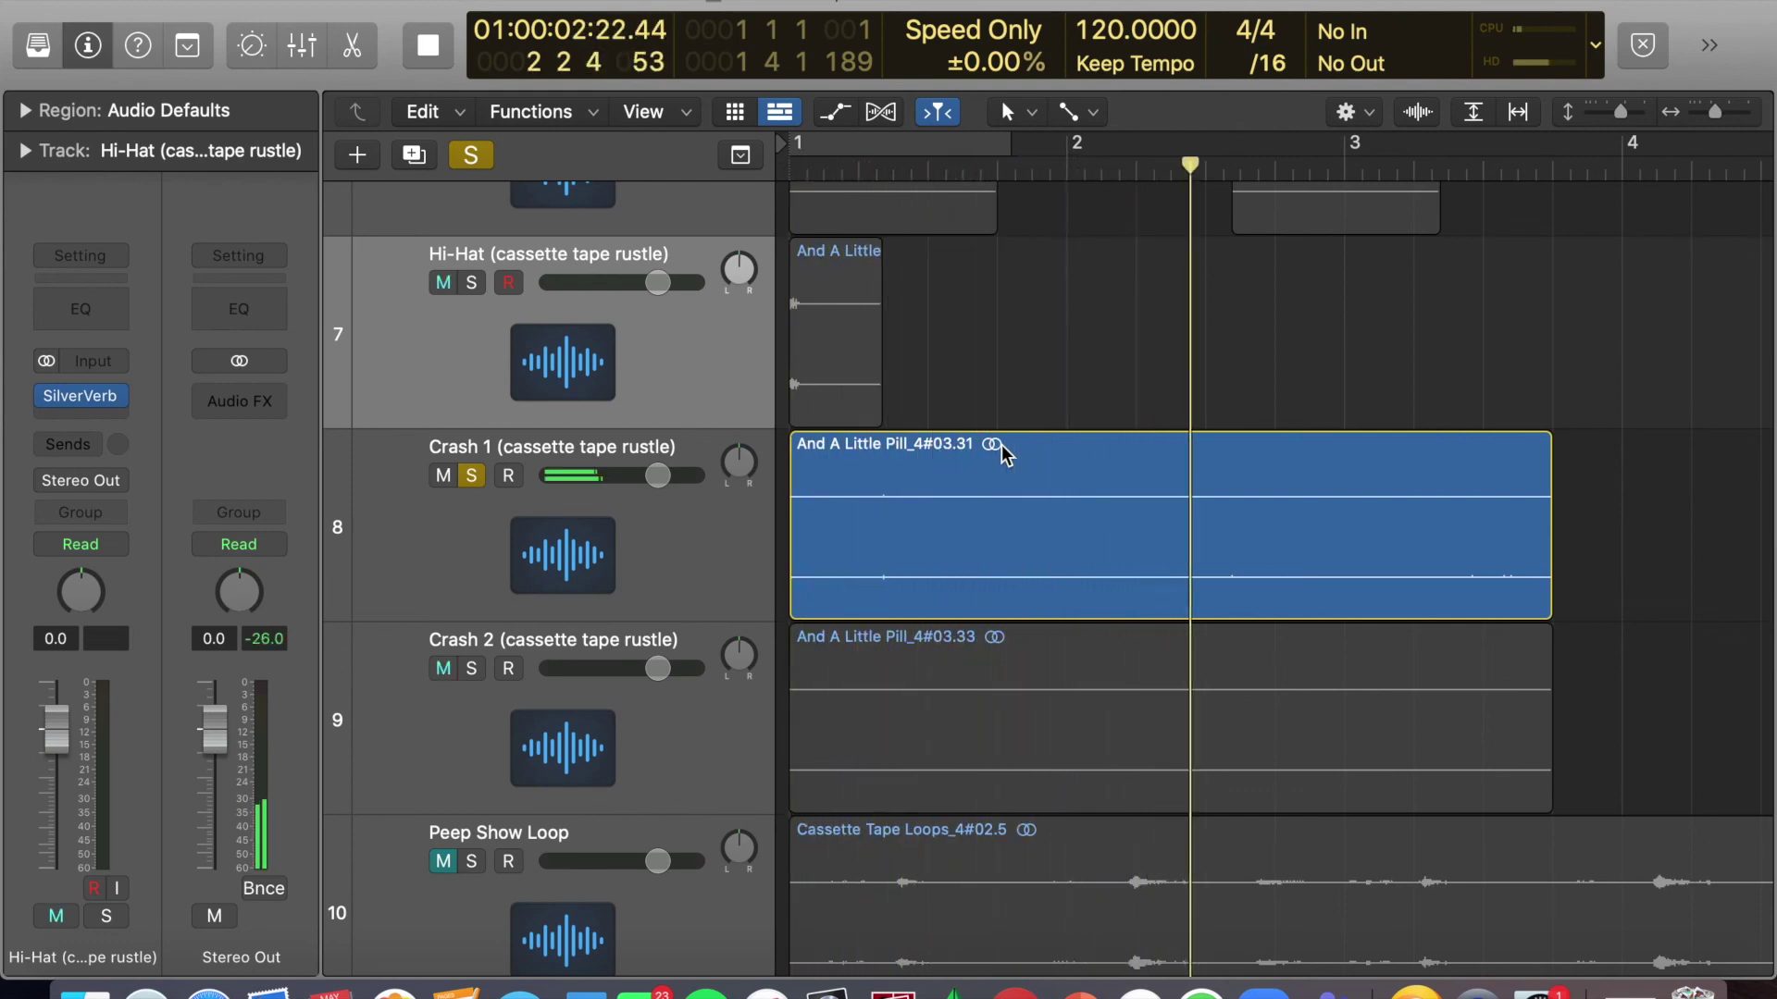
key("space")
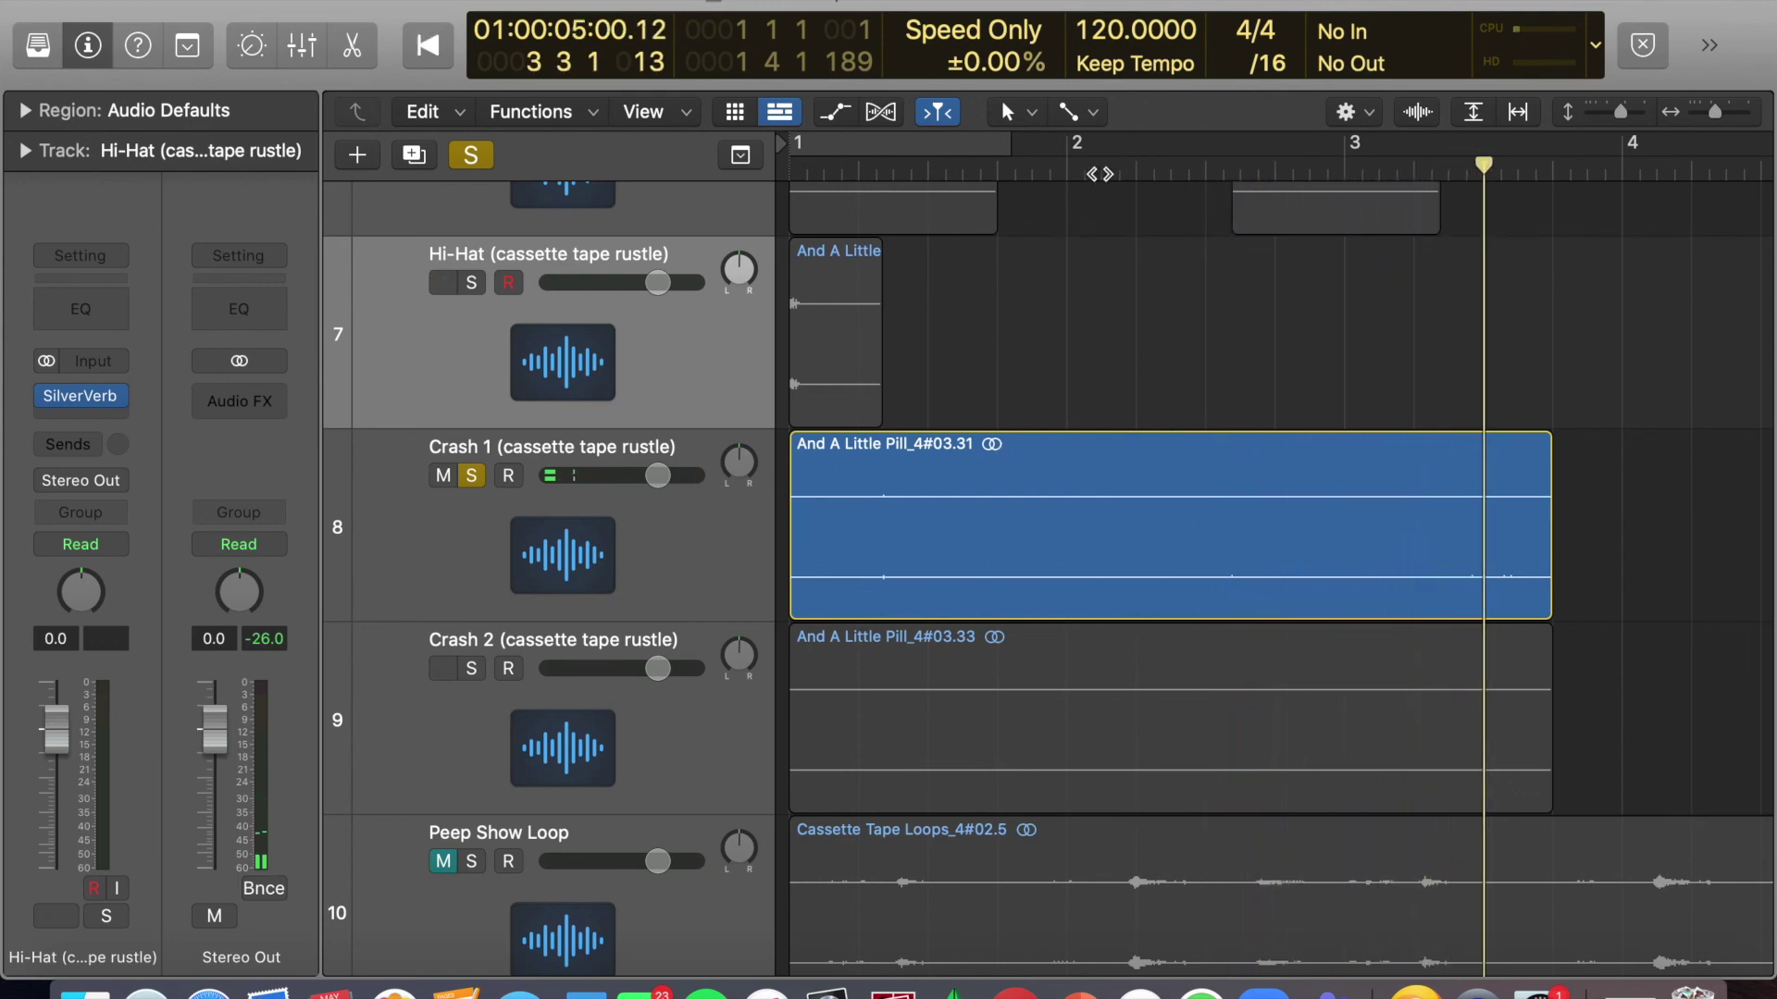
Return to the project start, insert Match EQ on the Crash 1 track and display its EQ Curve section.
left_click_drag(1099, 171, 611, 204)
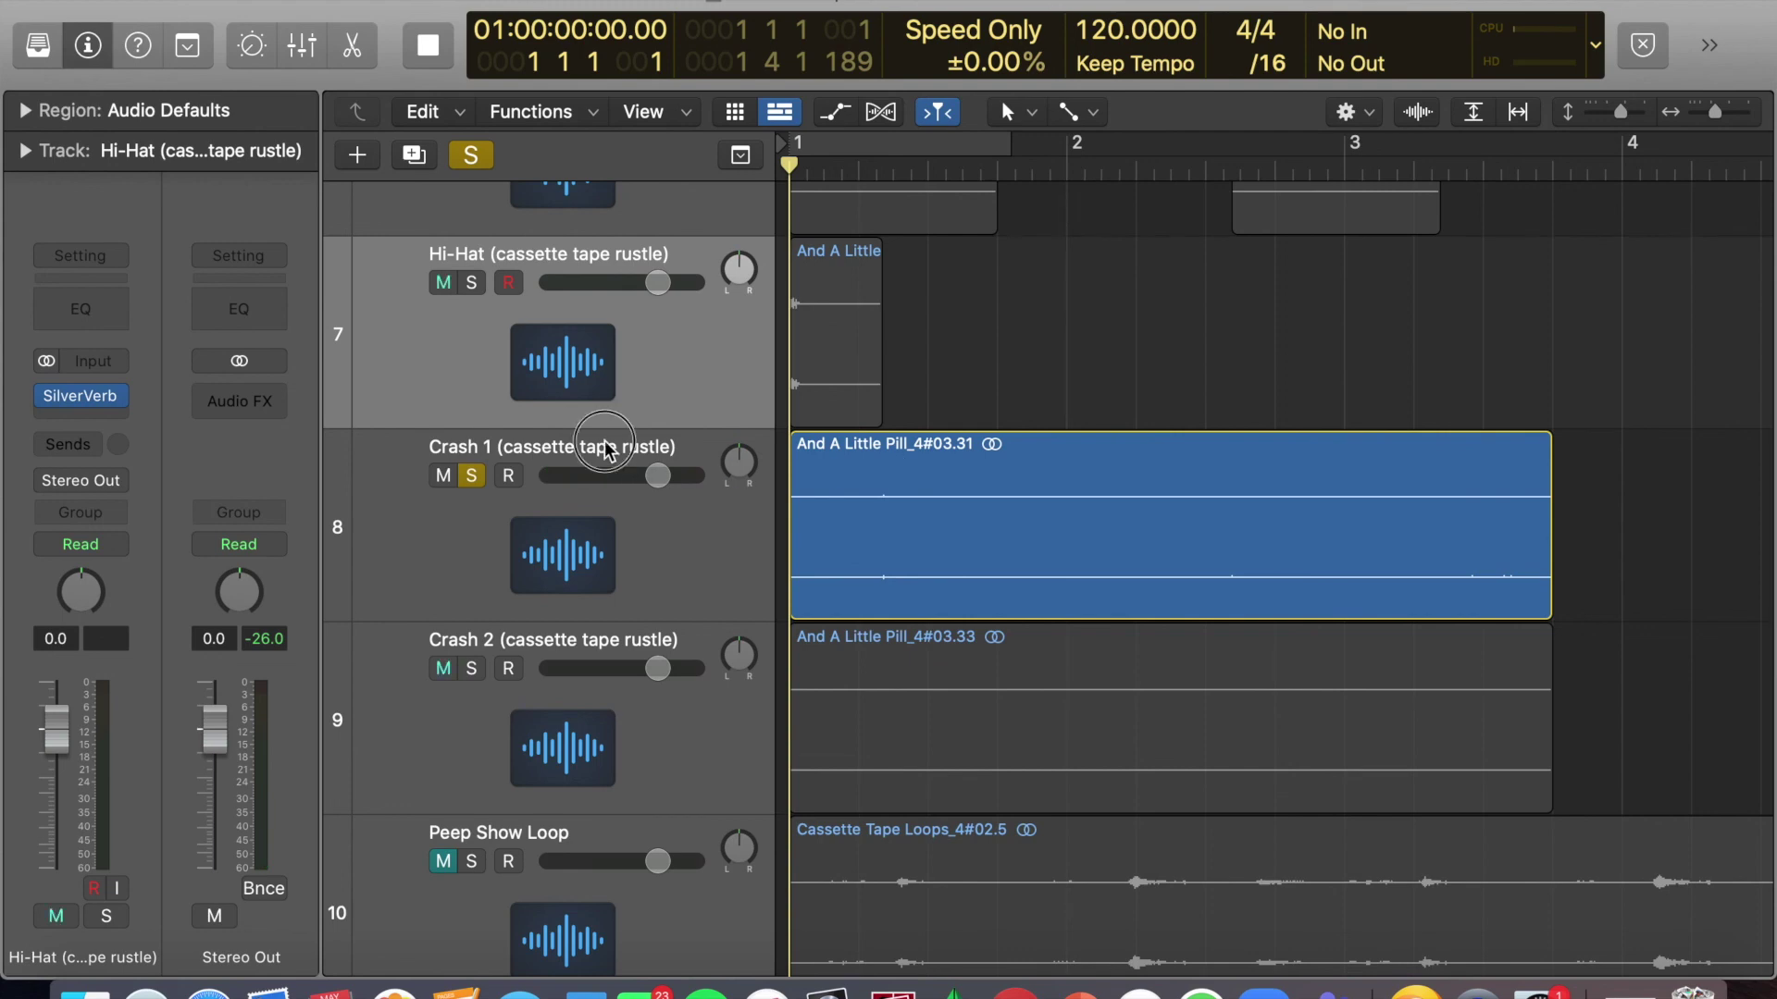
left_click(607, 448)
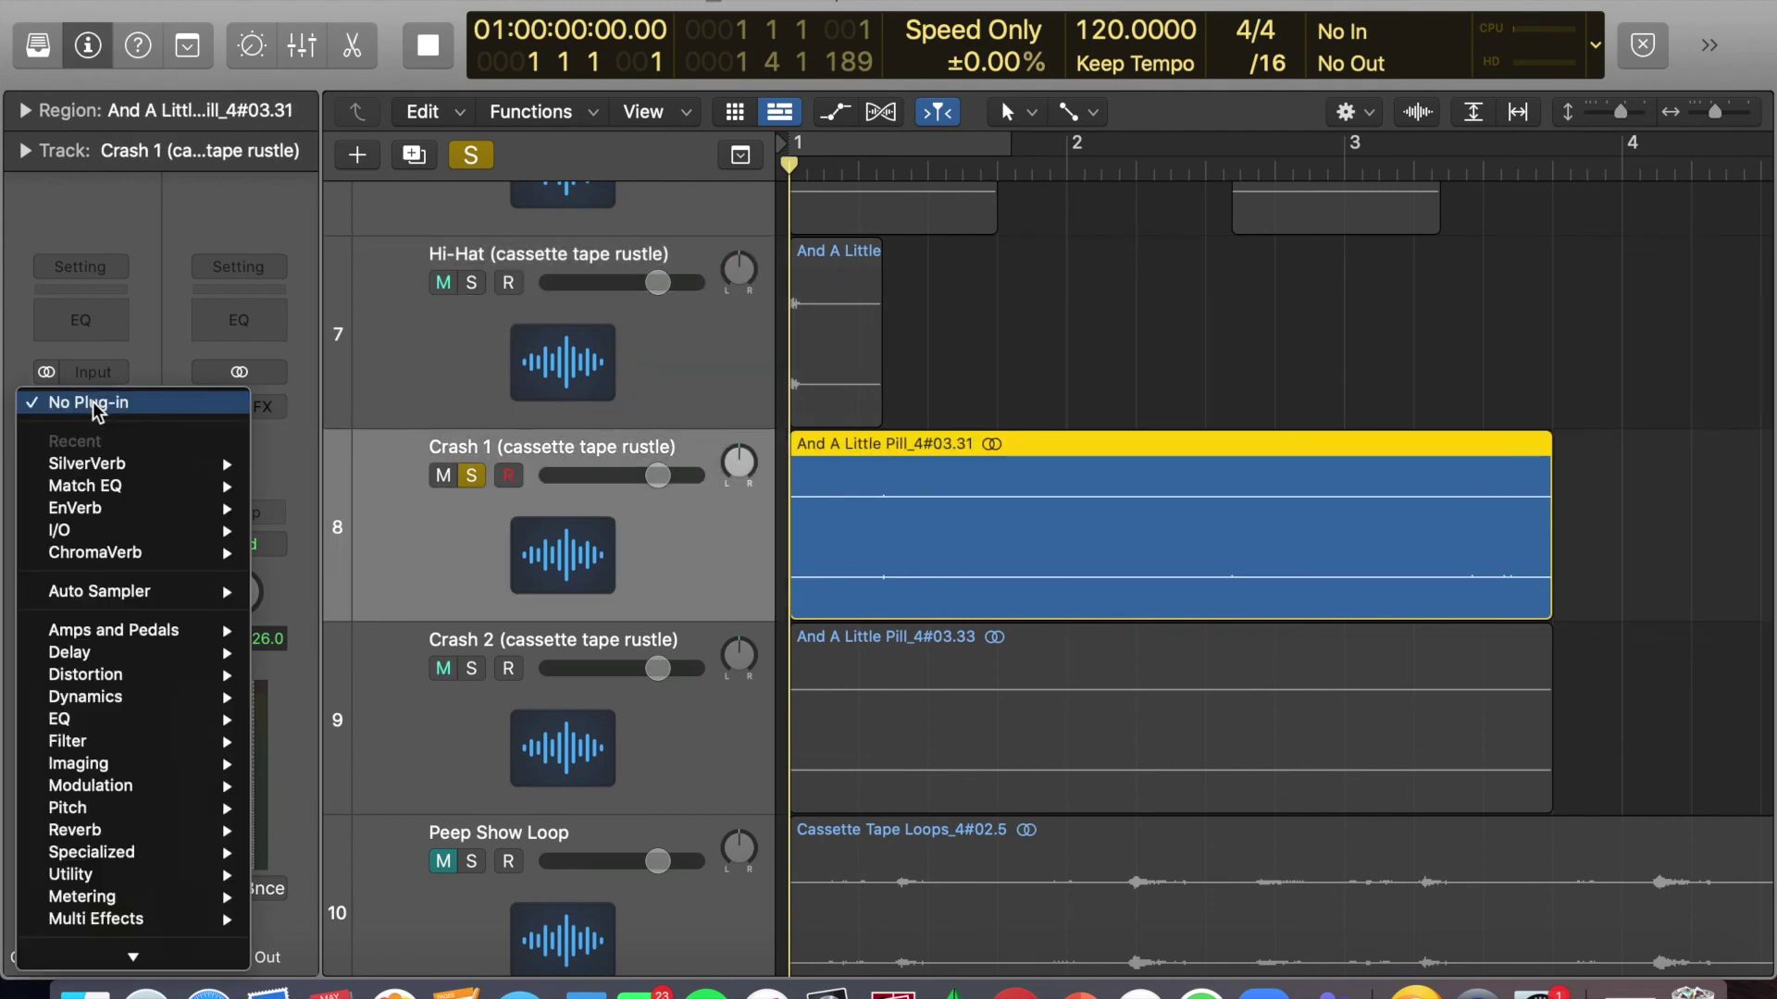
left_click(109, 485)
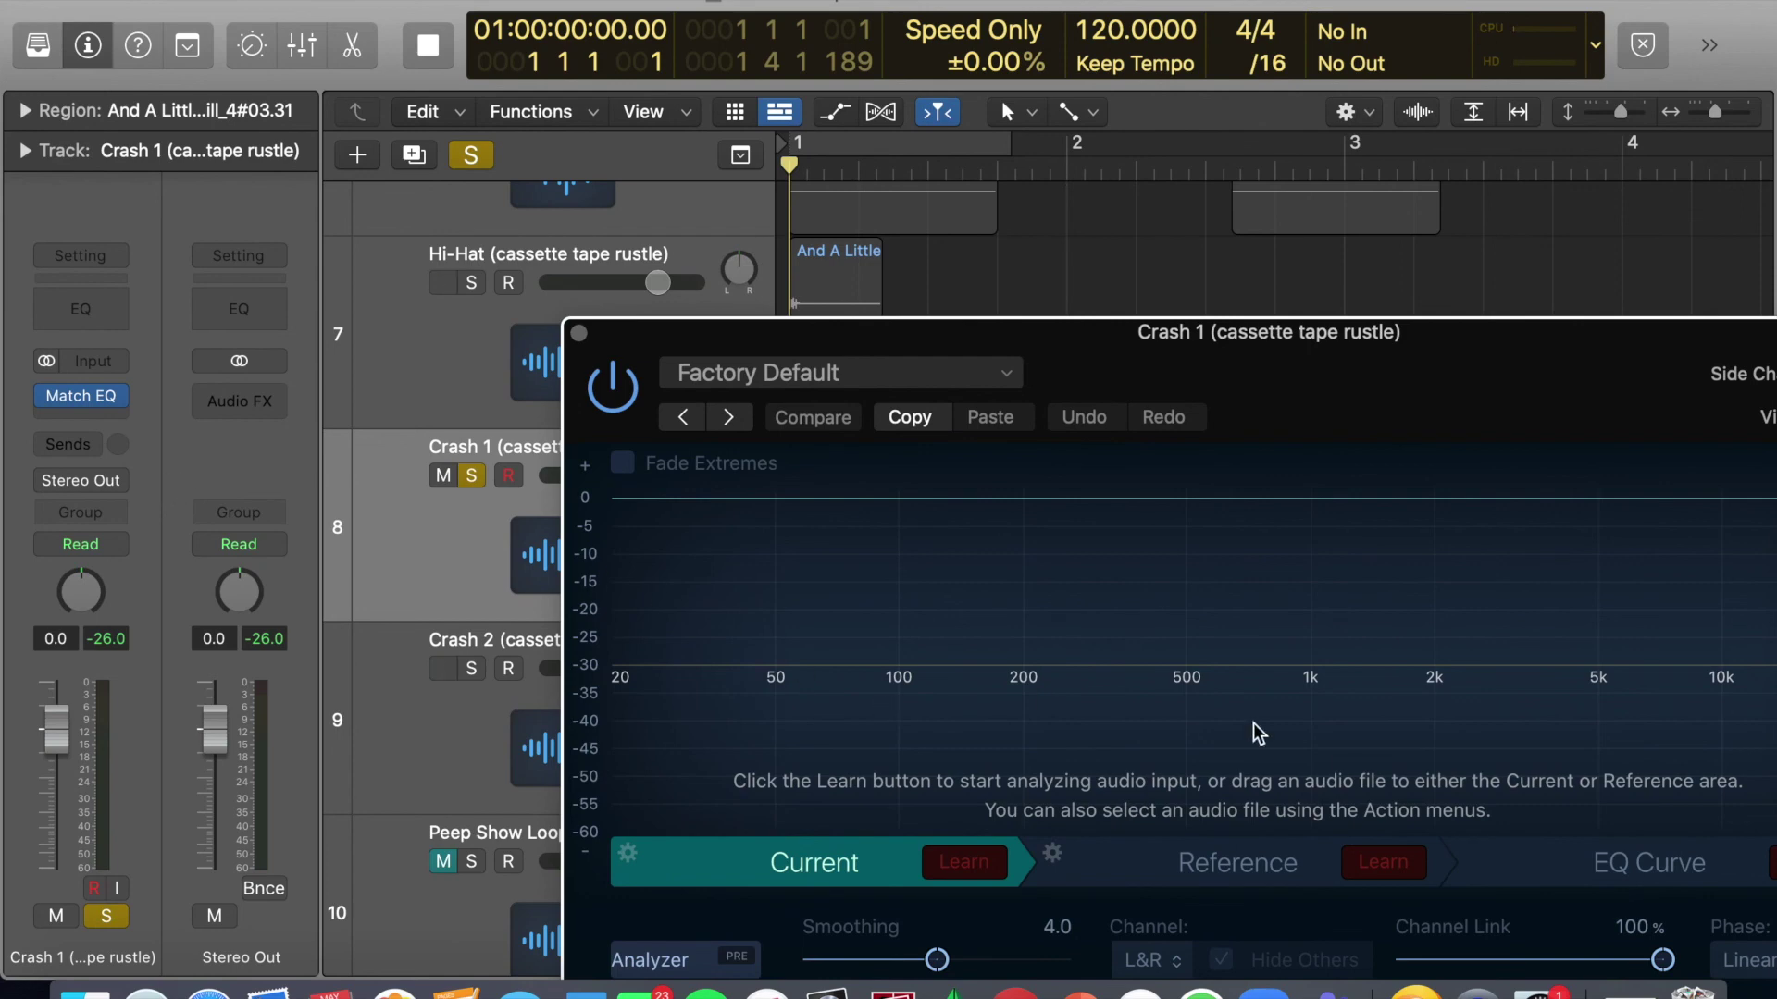
left_click(1647, 864)
left_click_drag(1305, 361, 918, 249)
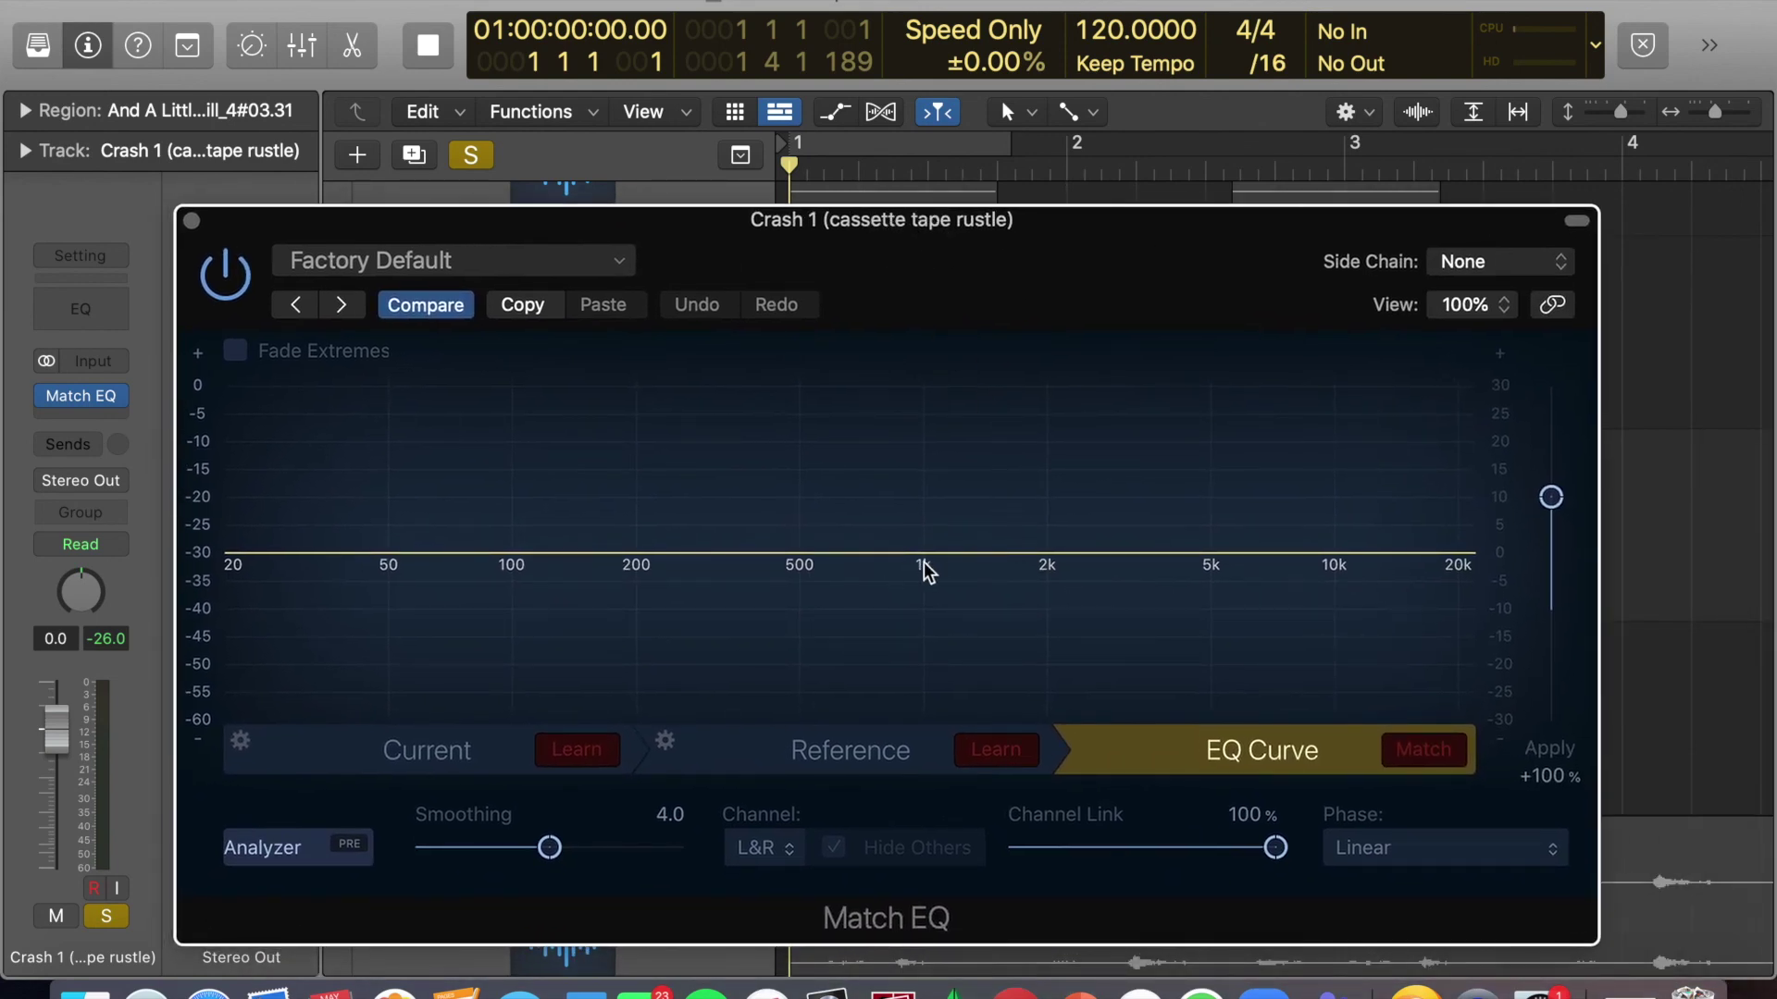
Shape the Match EQ curve with five boosts of about 15 to 25 dB near 1.1, 1.7, 2.6, 4.5 and 7 kHz.
left_click_drag(929, 559, 942, 501)
left_click_drag(1016, 559, 1021, 428)
left_click_drag(1114, 550, 1095, 451)
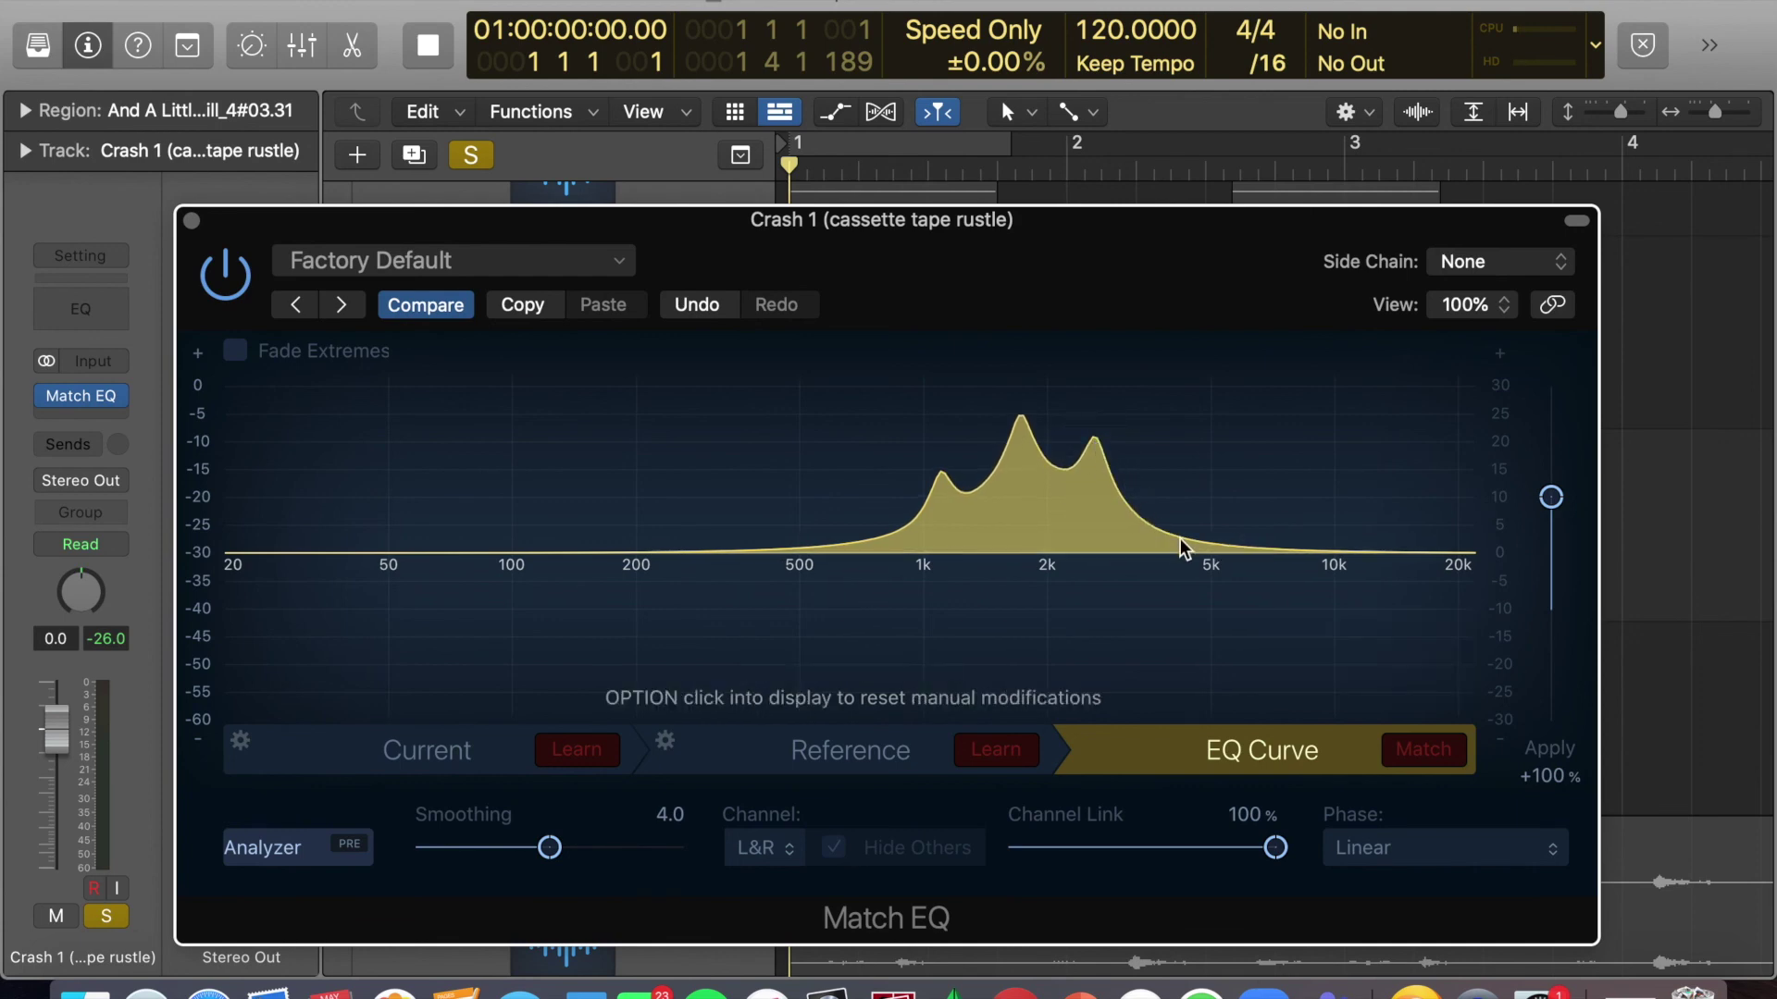
left_click_drag(1177, 543, 1192, 485)
left_click_drag(1240, 548, 1274, 405)
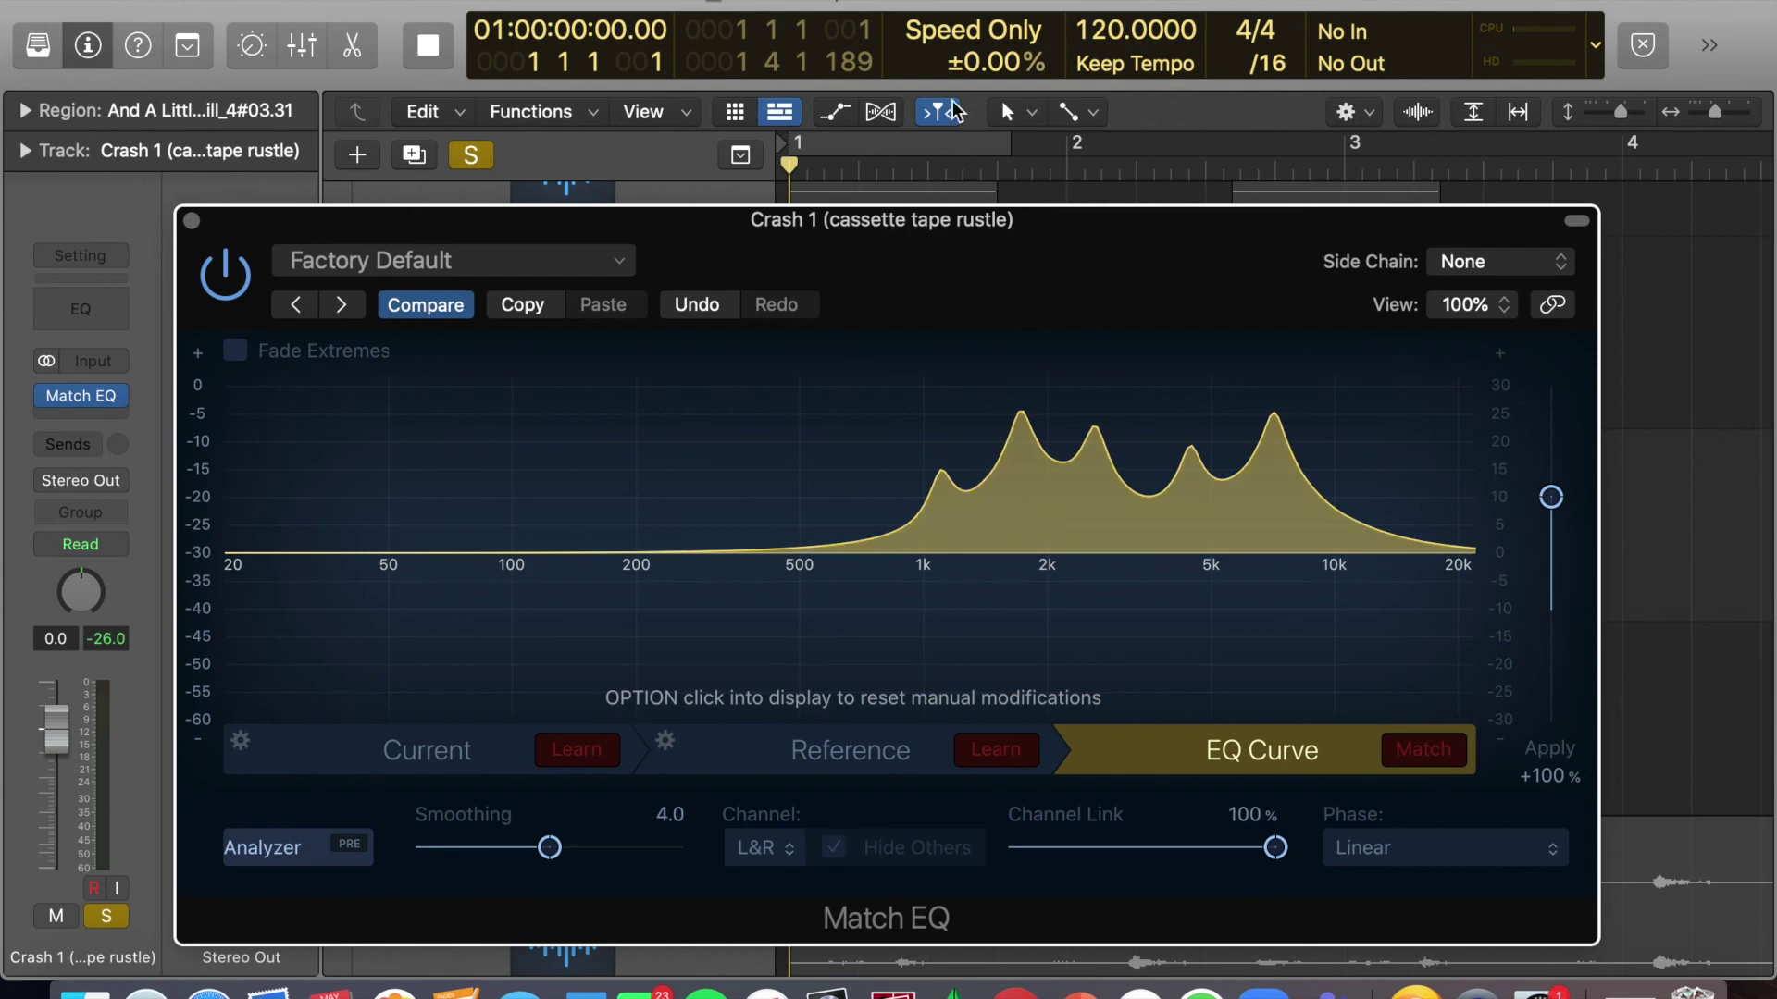
Audition the equalised Crash 1 region with the cycle range on and with it off, closing the Match EQ window.
left_click(883, 140)
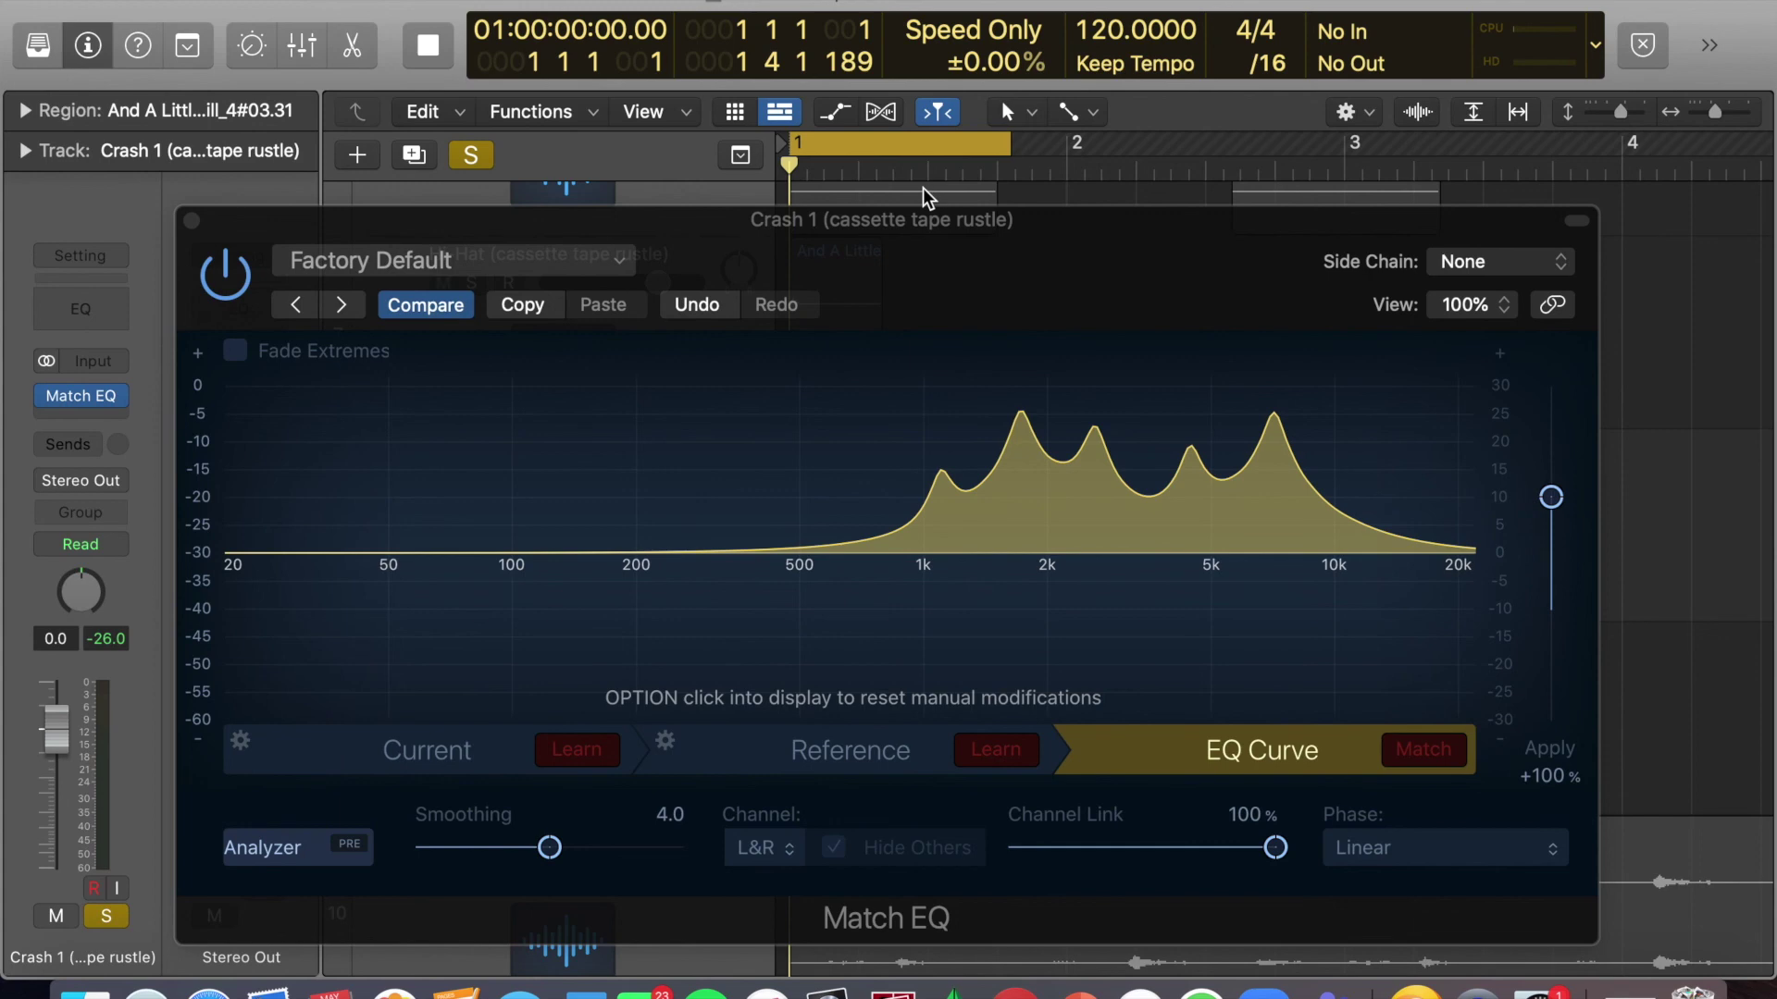
key("space")
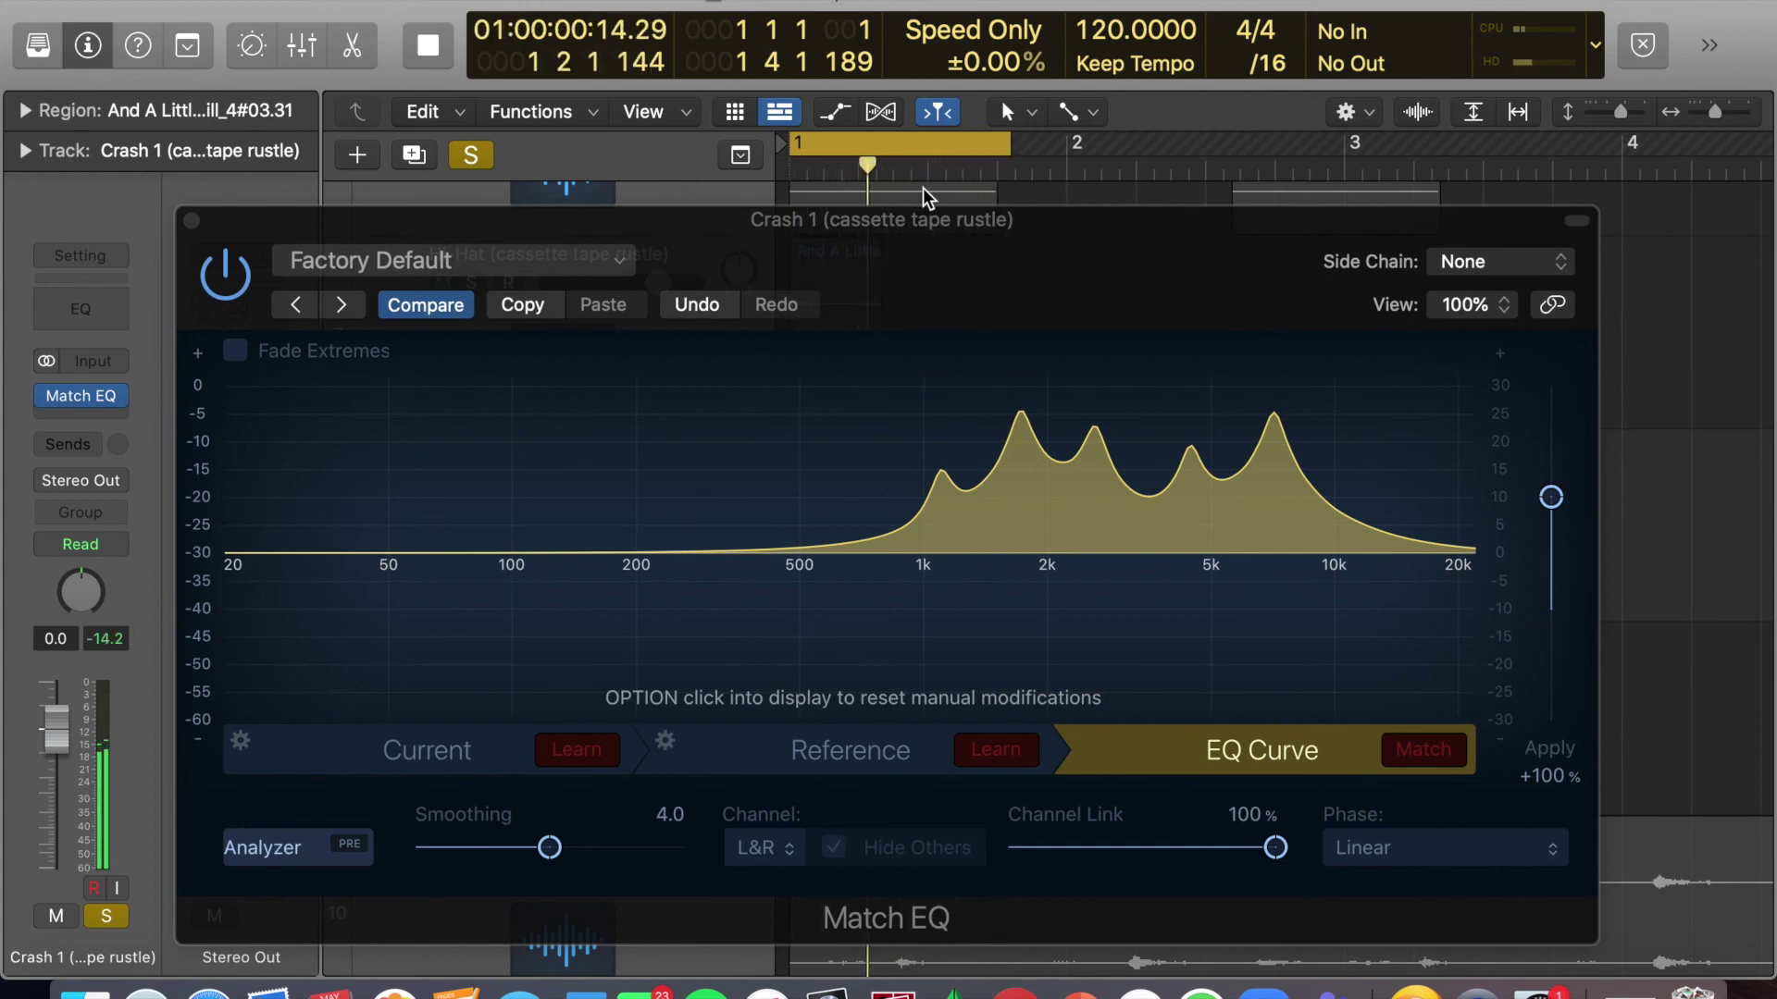
key("space")
left_click(930, 148)
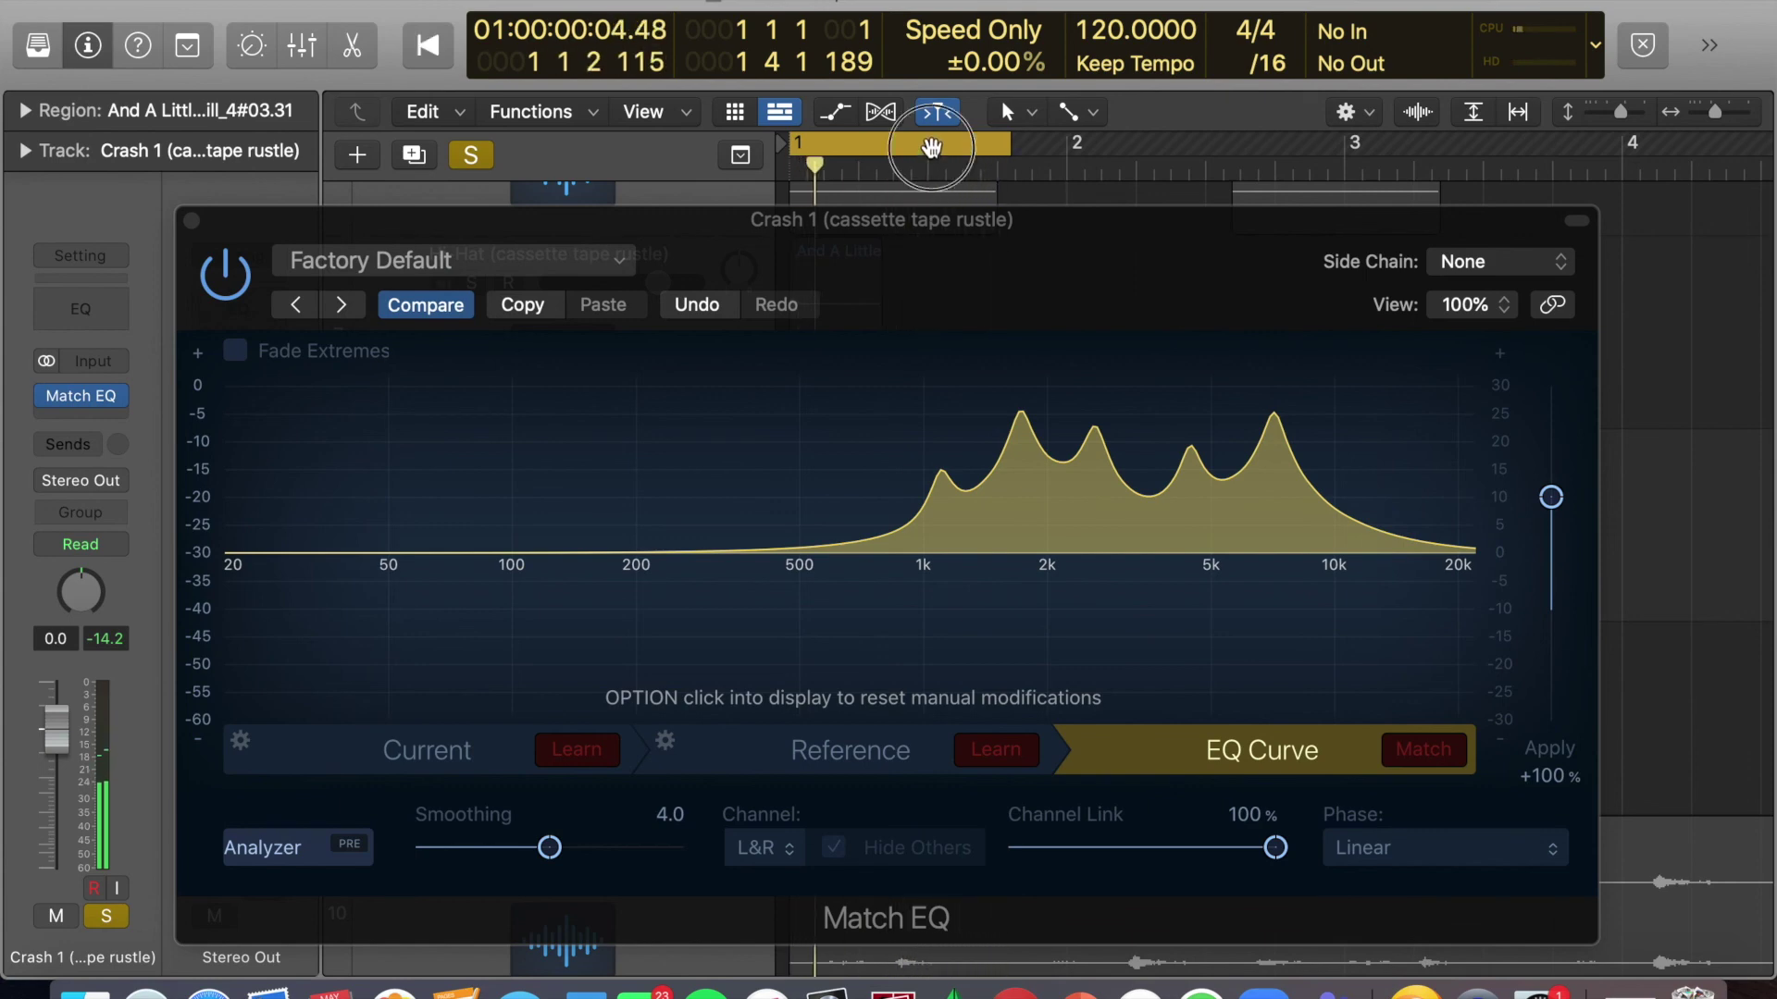
key("space")
left_click_drag(1017, 254, 1019, 329)
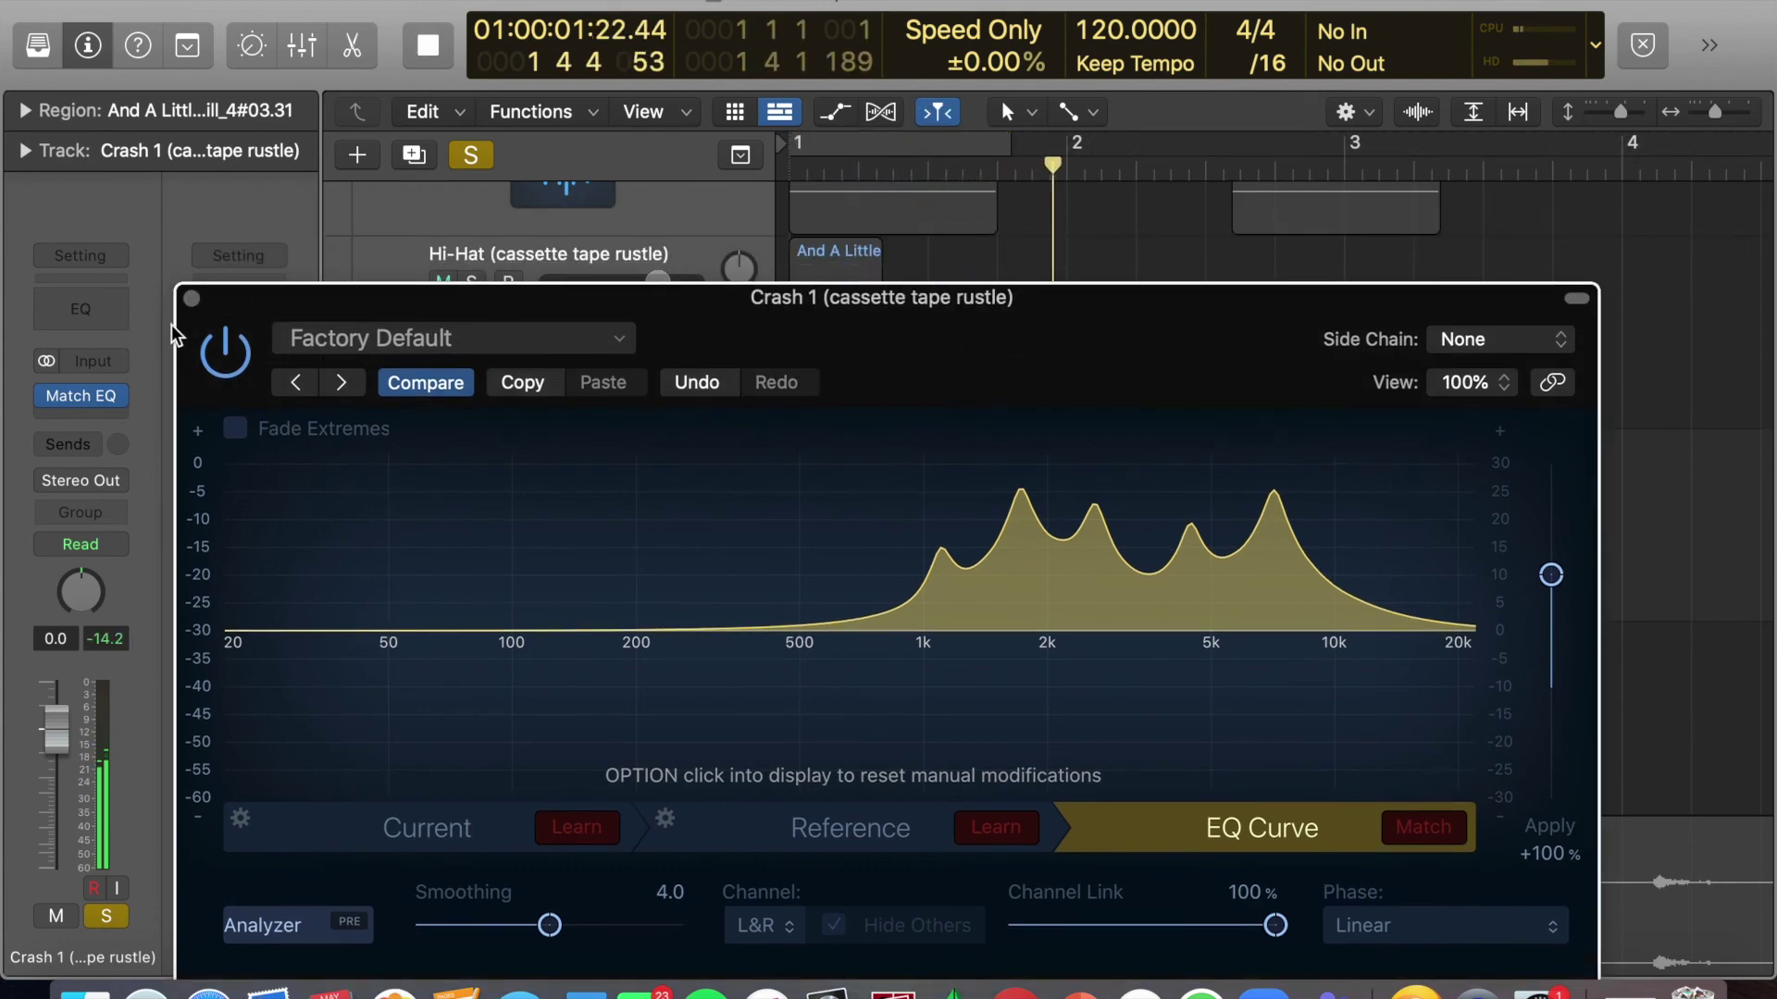
left_click(192, 298)
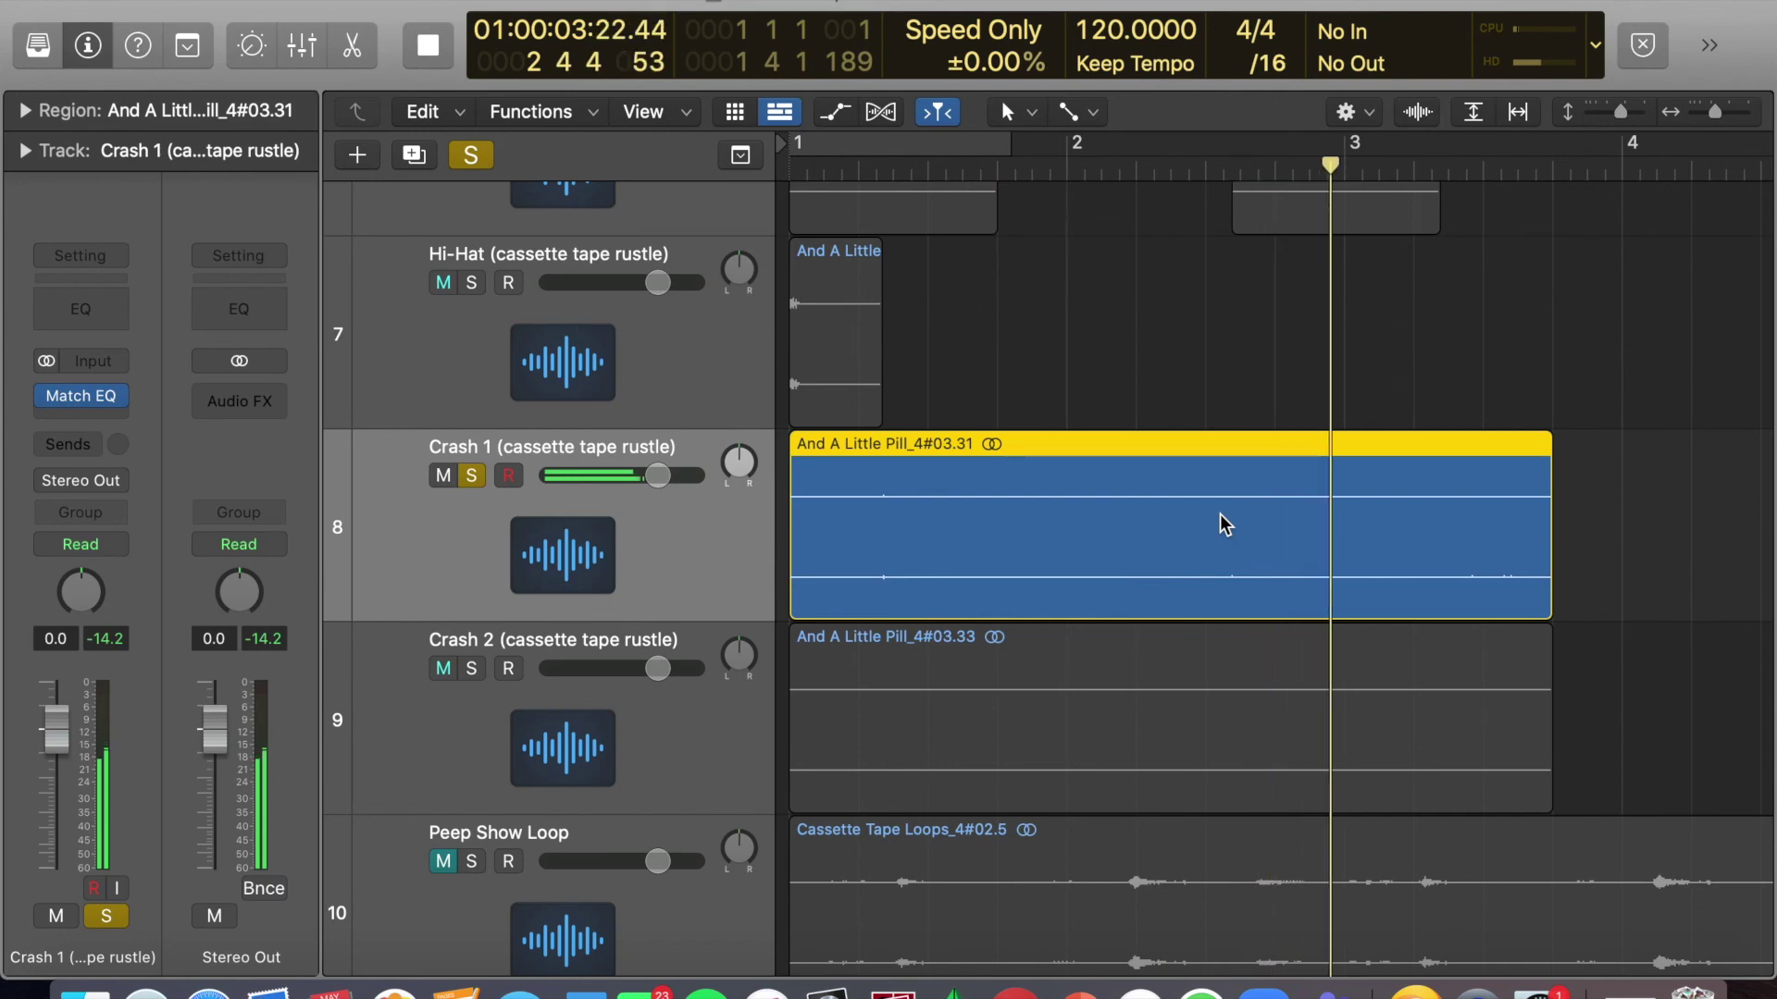
key("space")
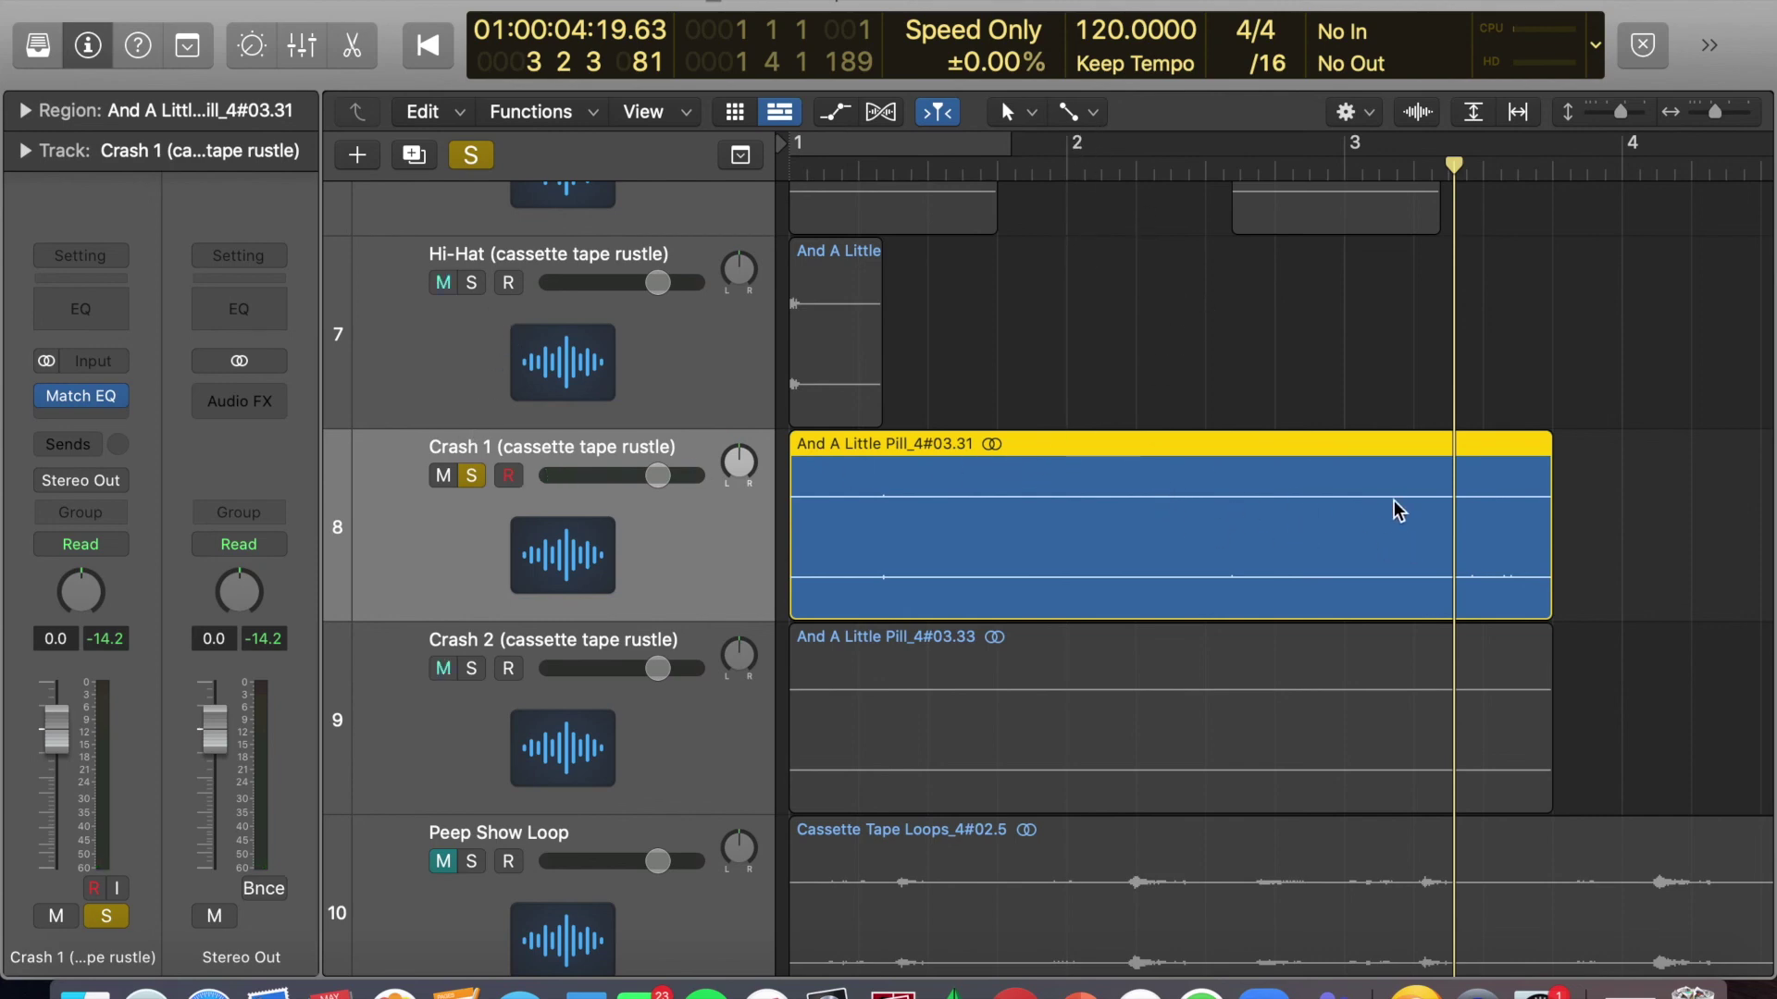
Add a fade-out to the end of the Crash 1 region and a very short fade-in at its start.
left_click_drag(1423, 487, 1606, 495)
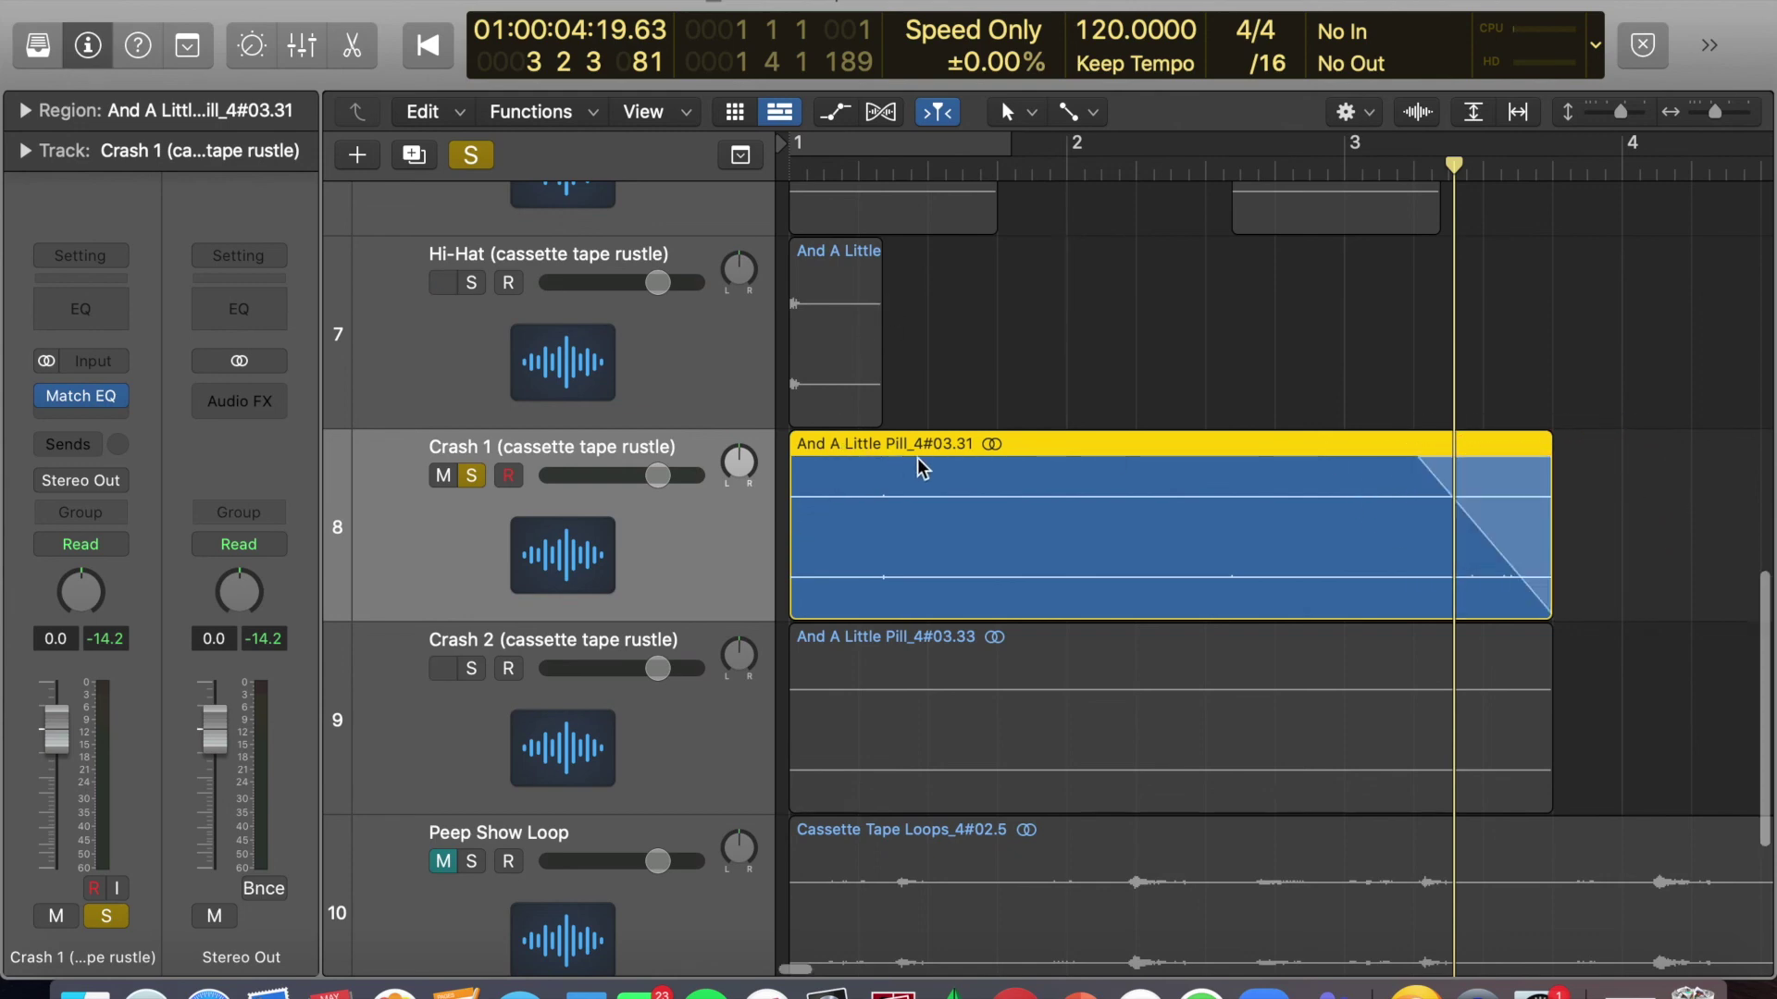
key("Return")
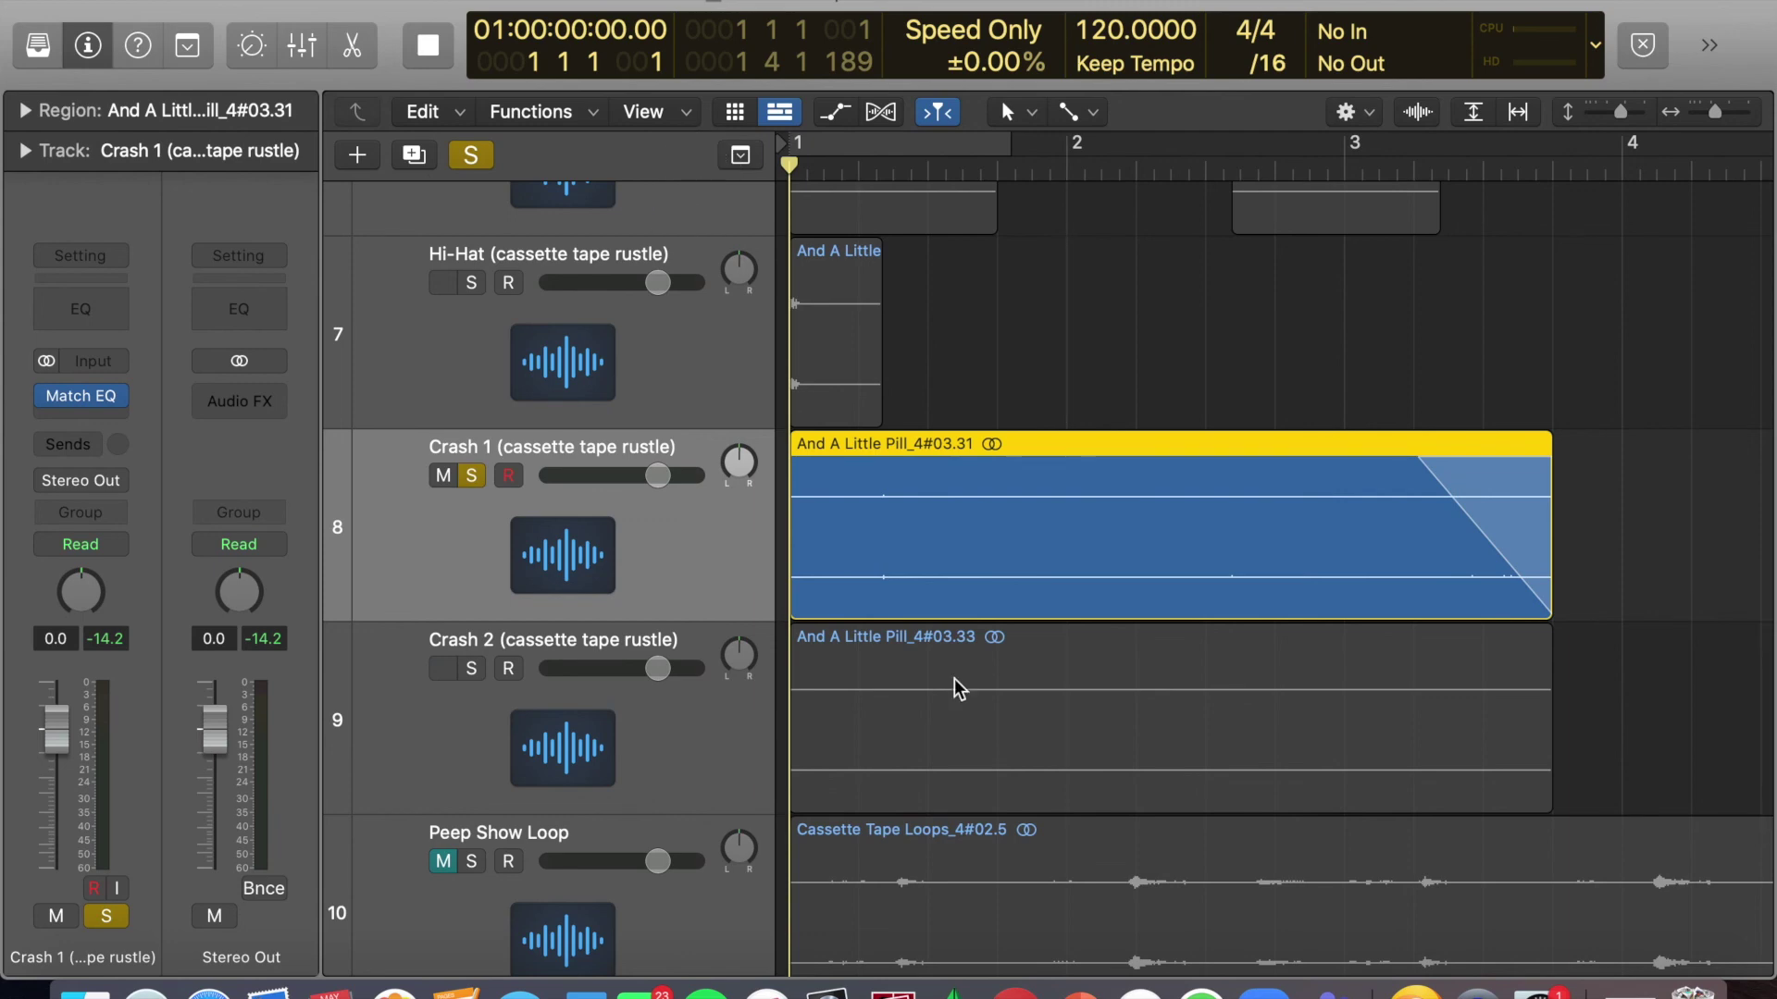
key("super+Right")
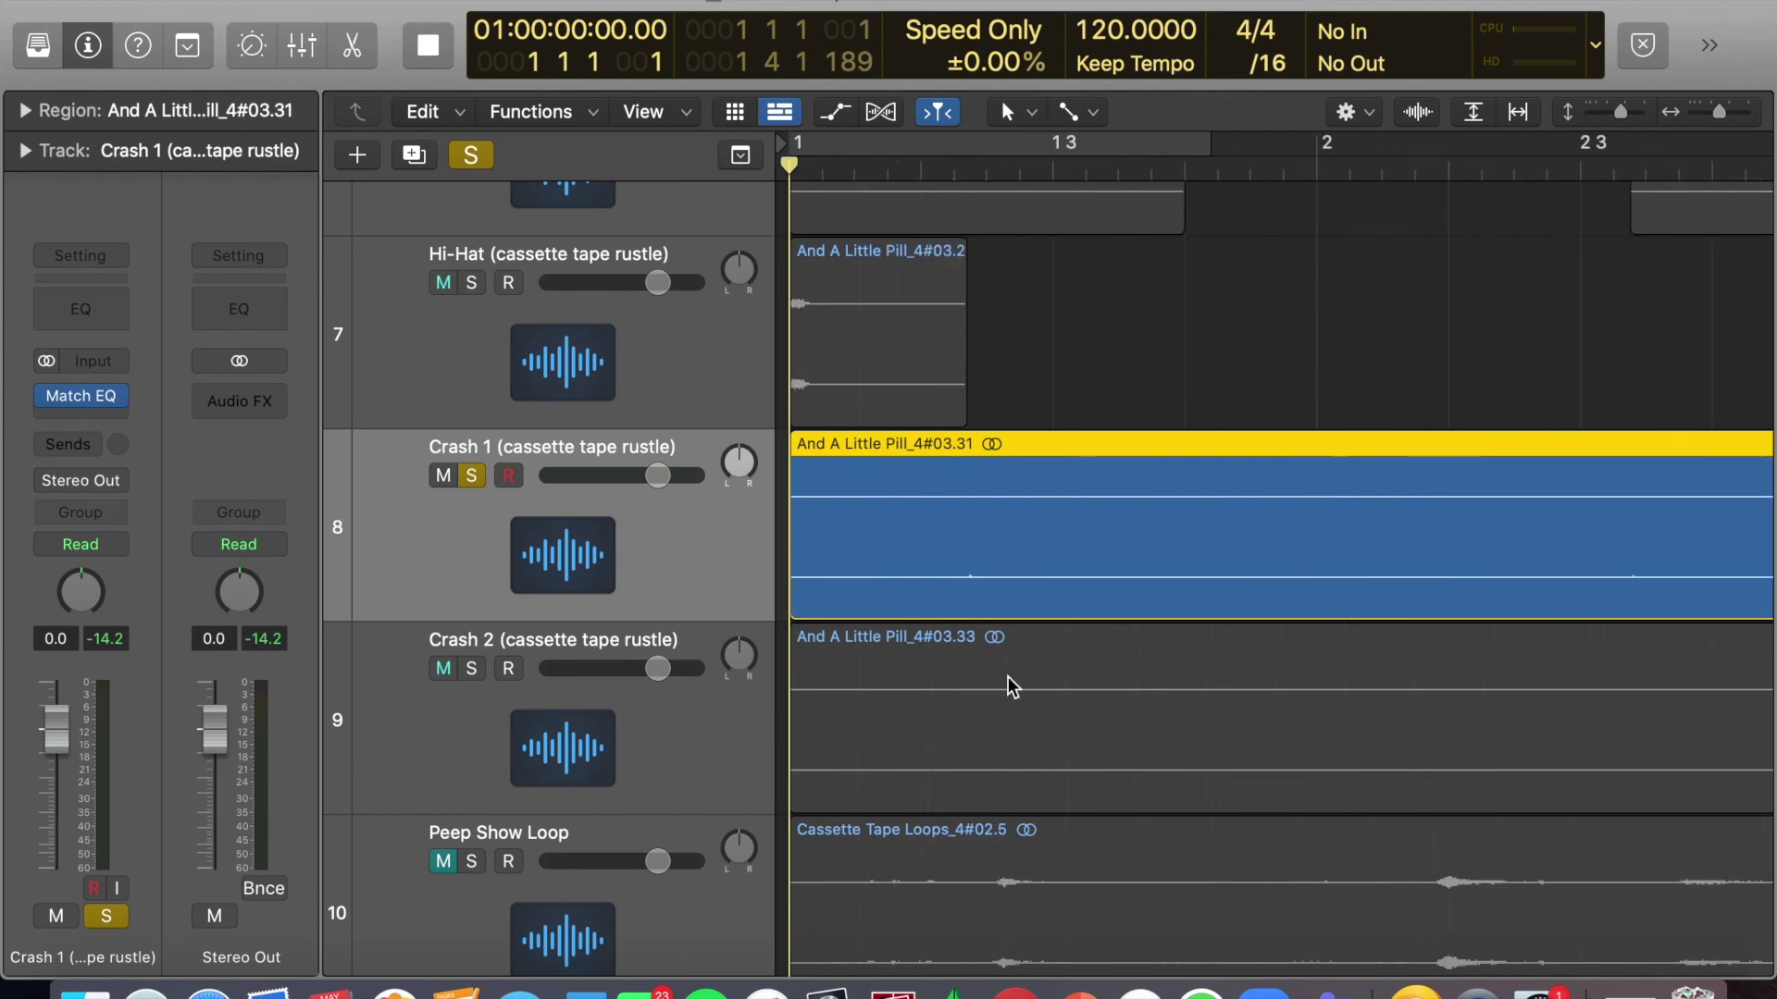
left_click(798, 489)
Audition the faded Crash 1 region, return to the project start and bend its fade-out into an outward curve.
key("space")
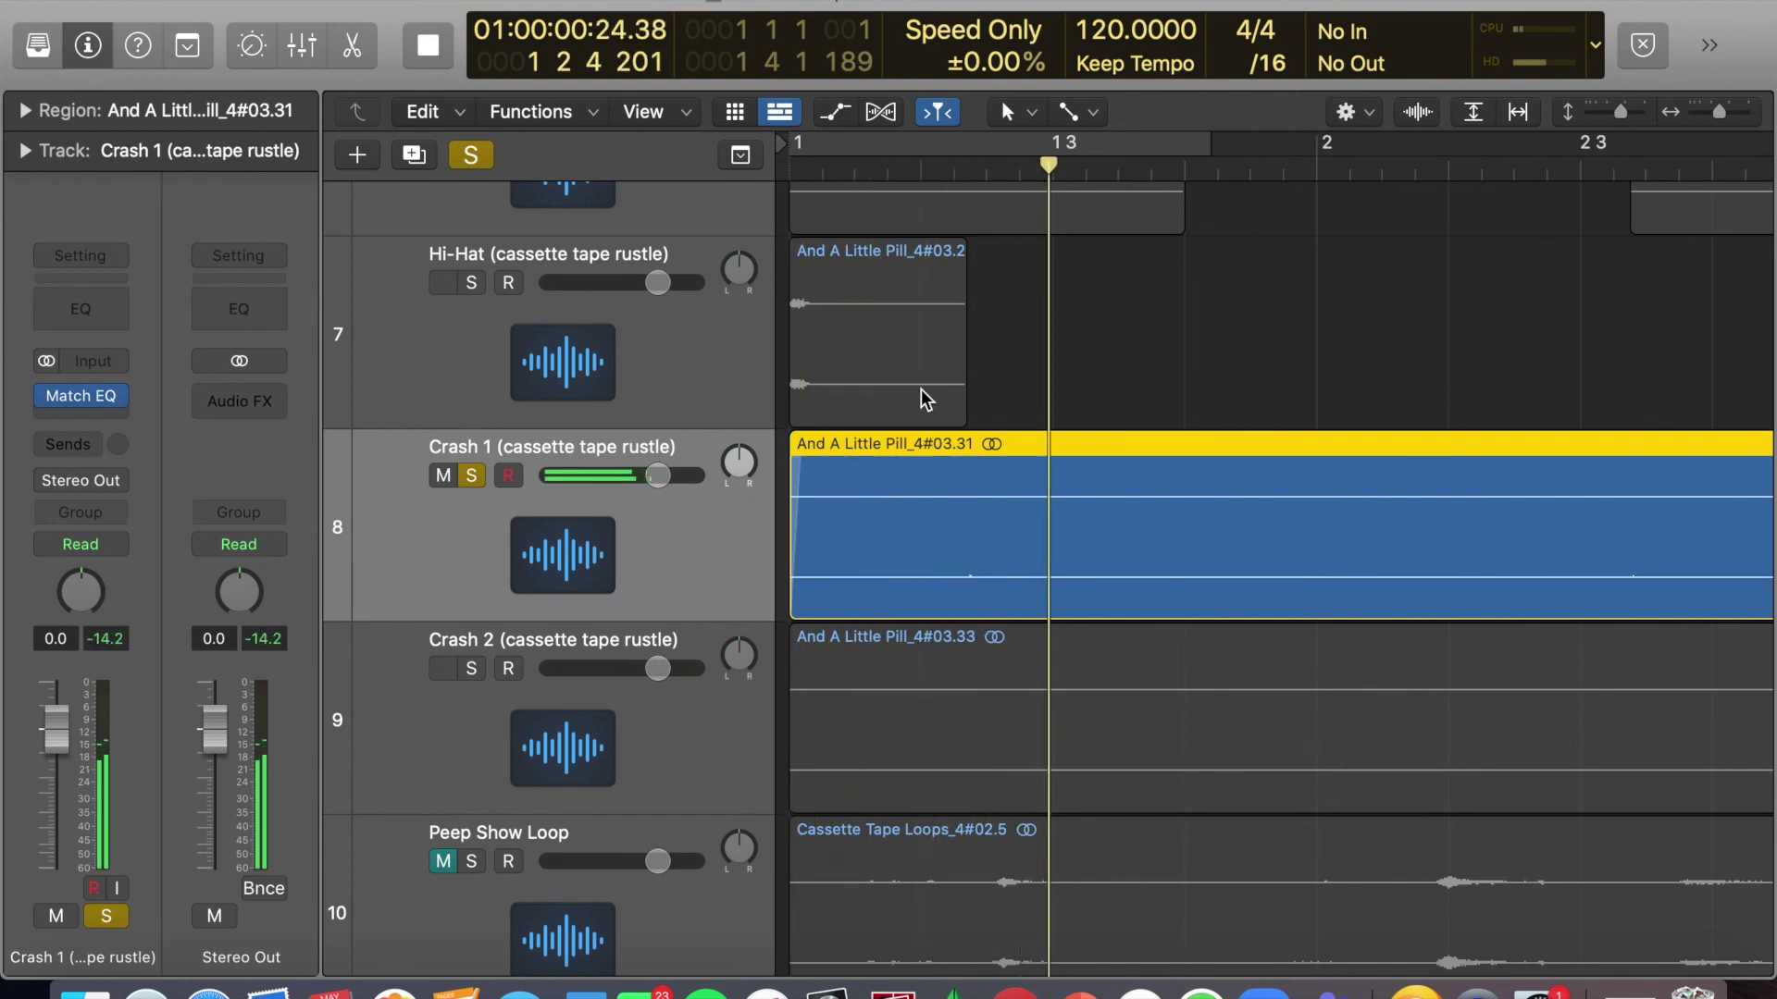
key("space")
key("super+Left")
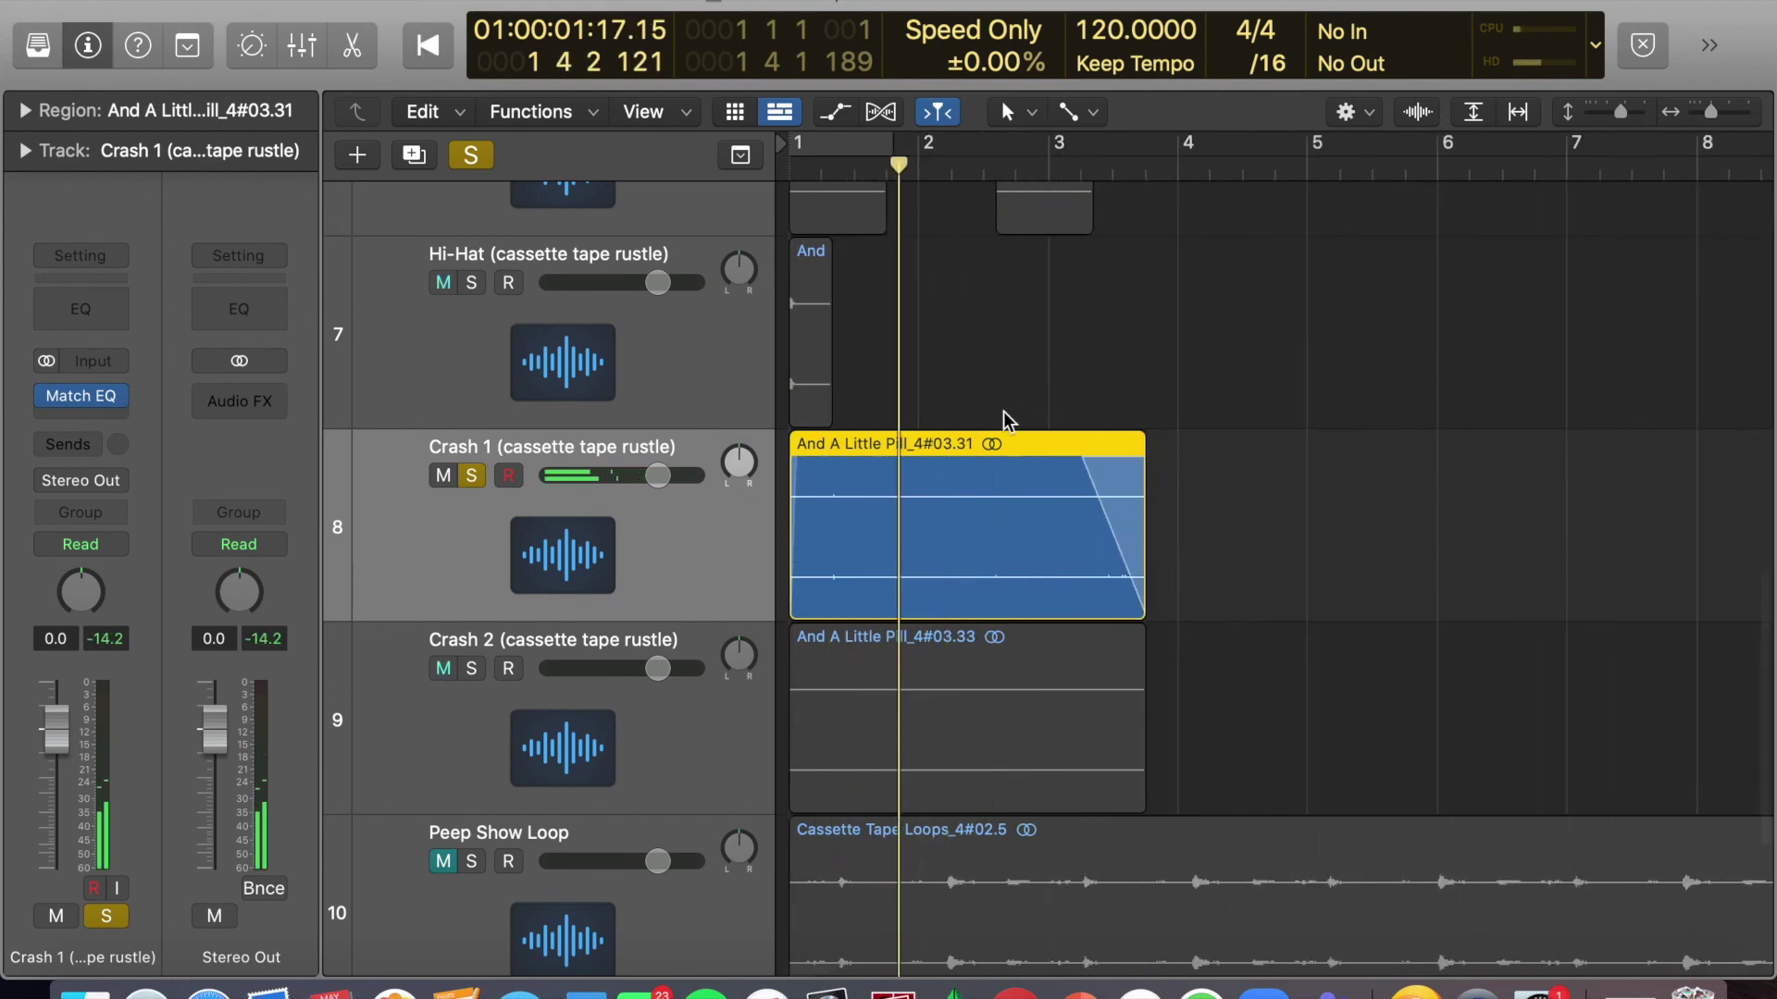
left_click_drag(884, 174, 740, 174)
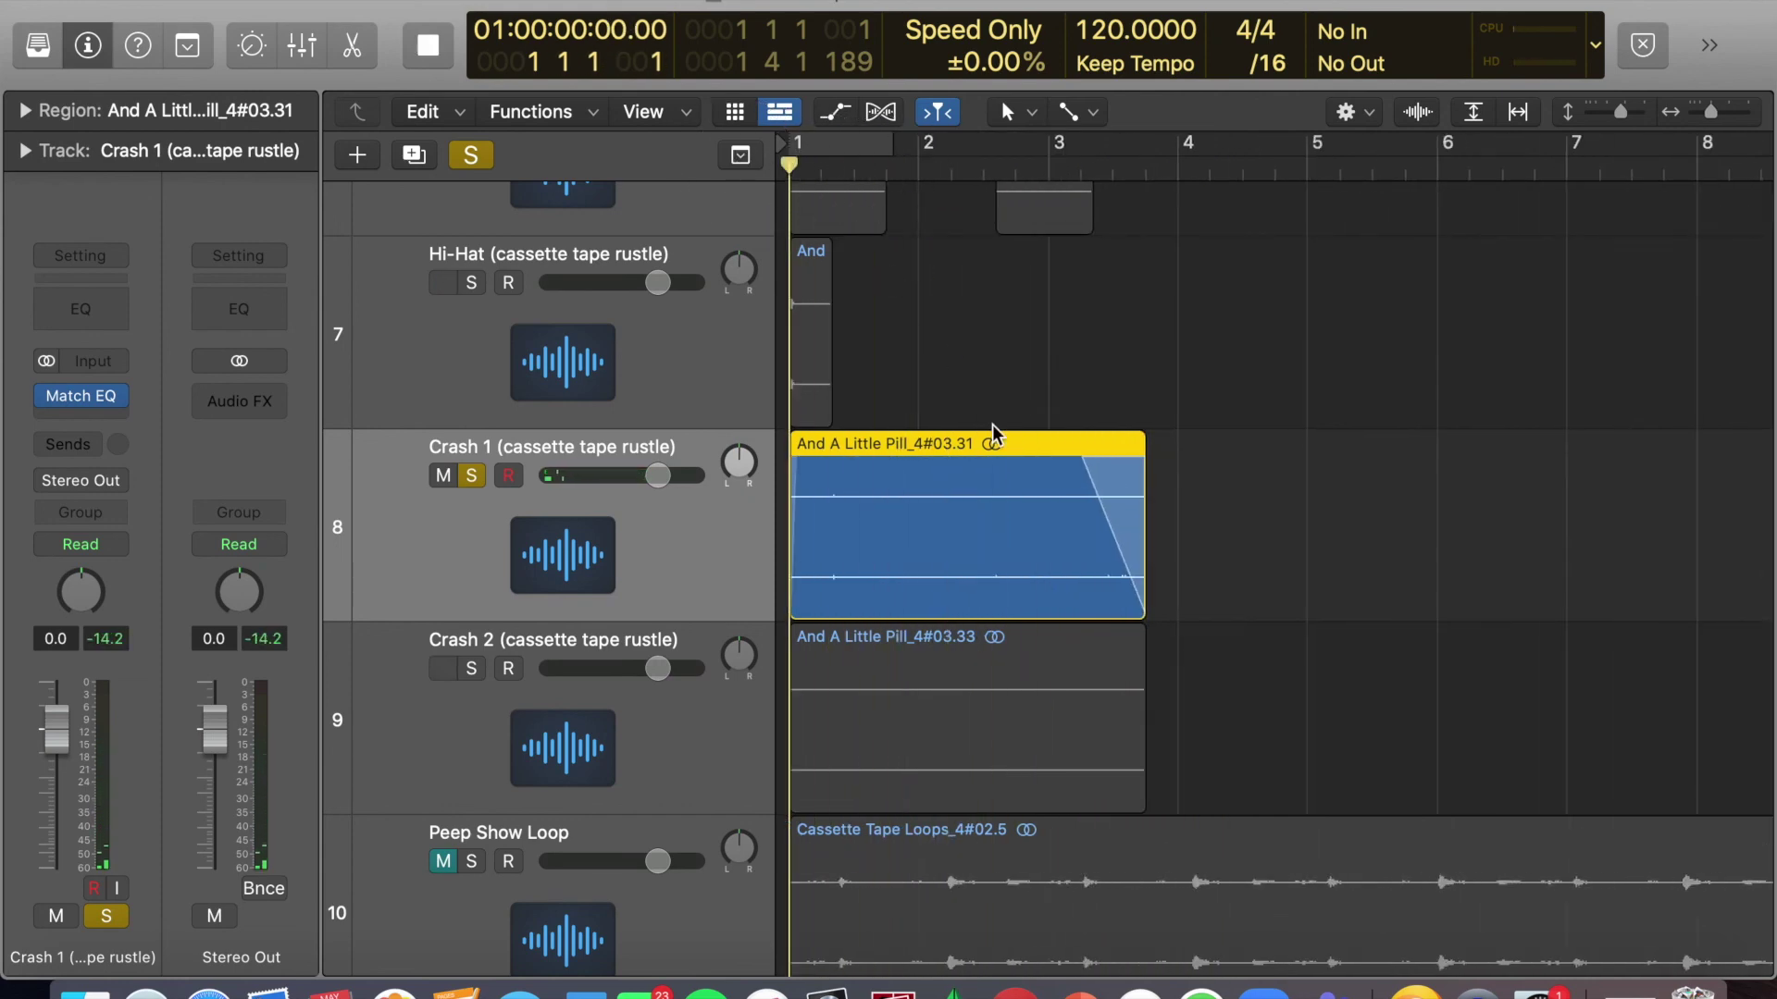
left_click_drag(1108, 519, 1127, 460)
left_click(1237, 489)
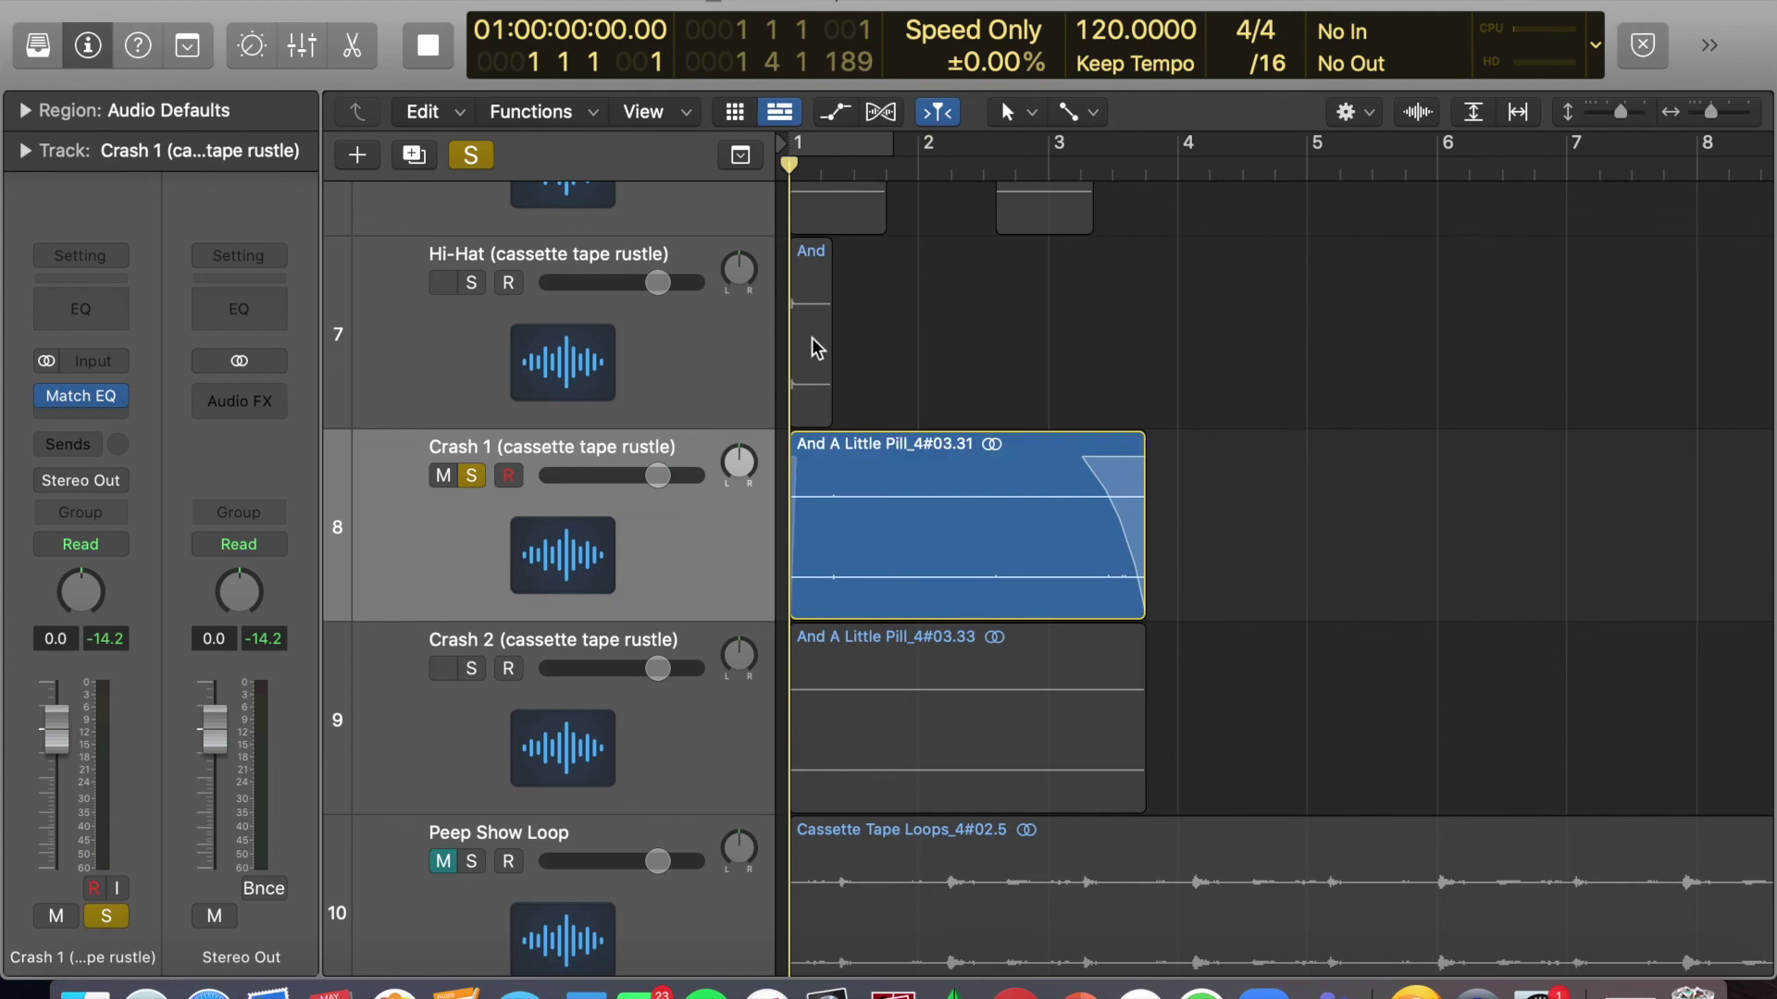
Add a fade-out to the end of the Hi-Hat region and audition it soloed together with Crash 1.
left_click(470, 283)
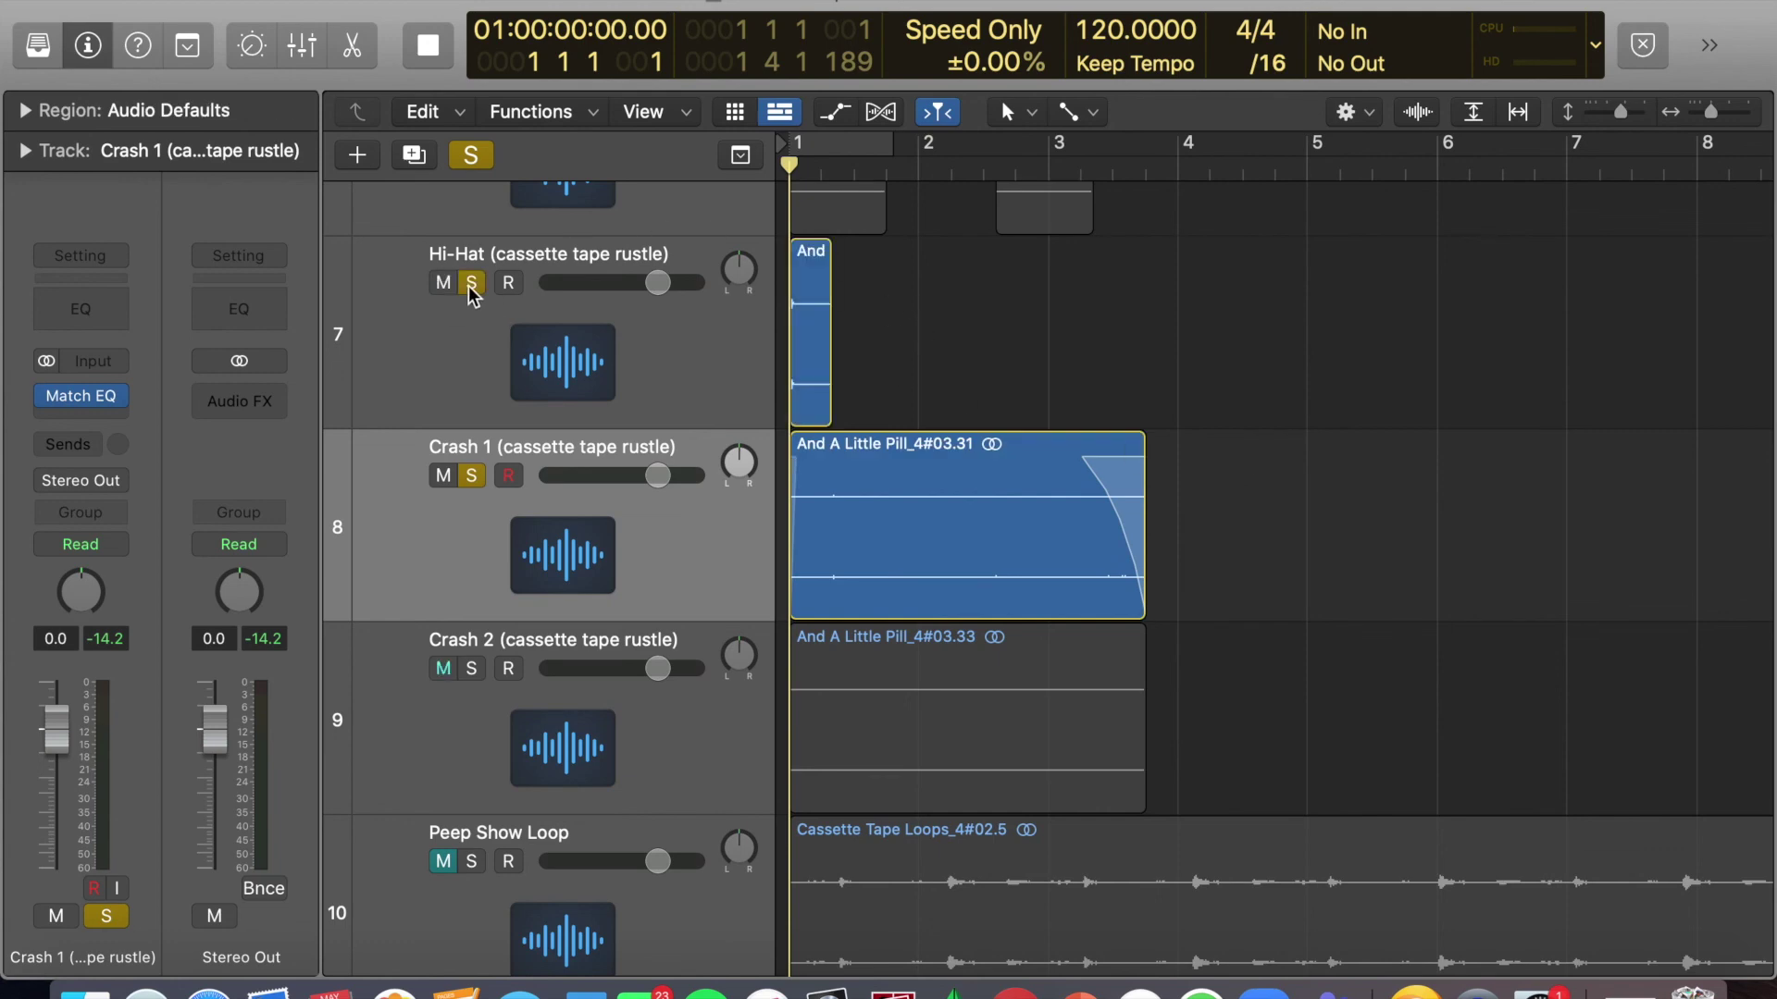
left_click_drag(809, 289, 890, 275)
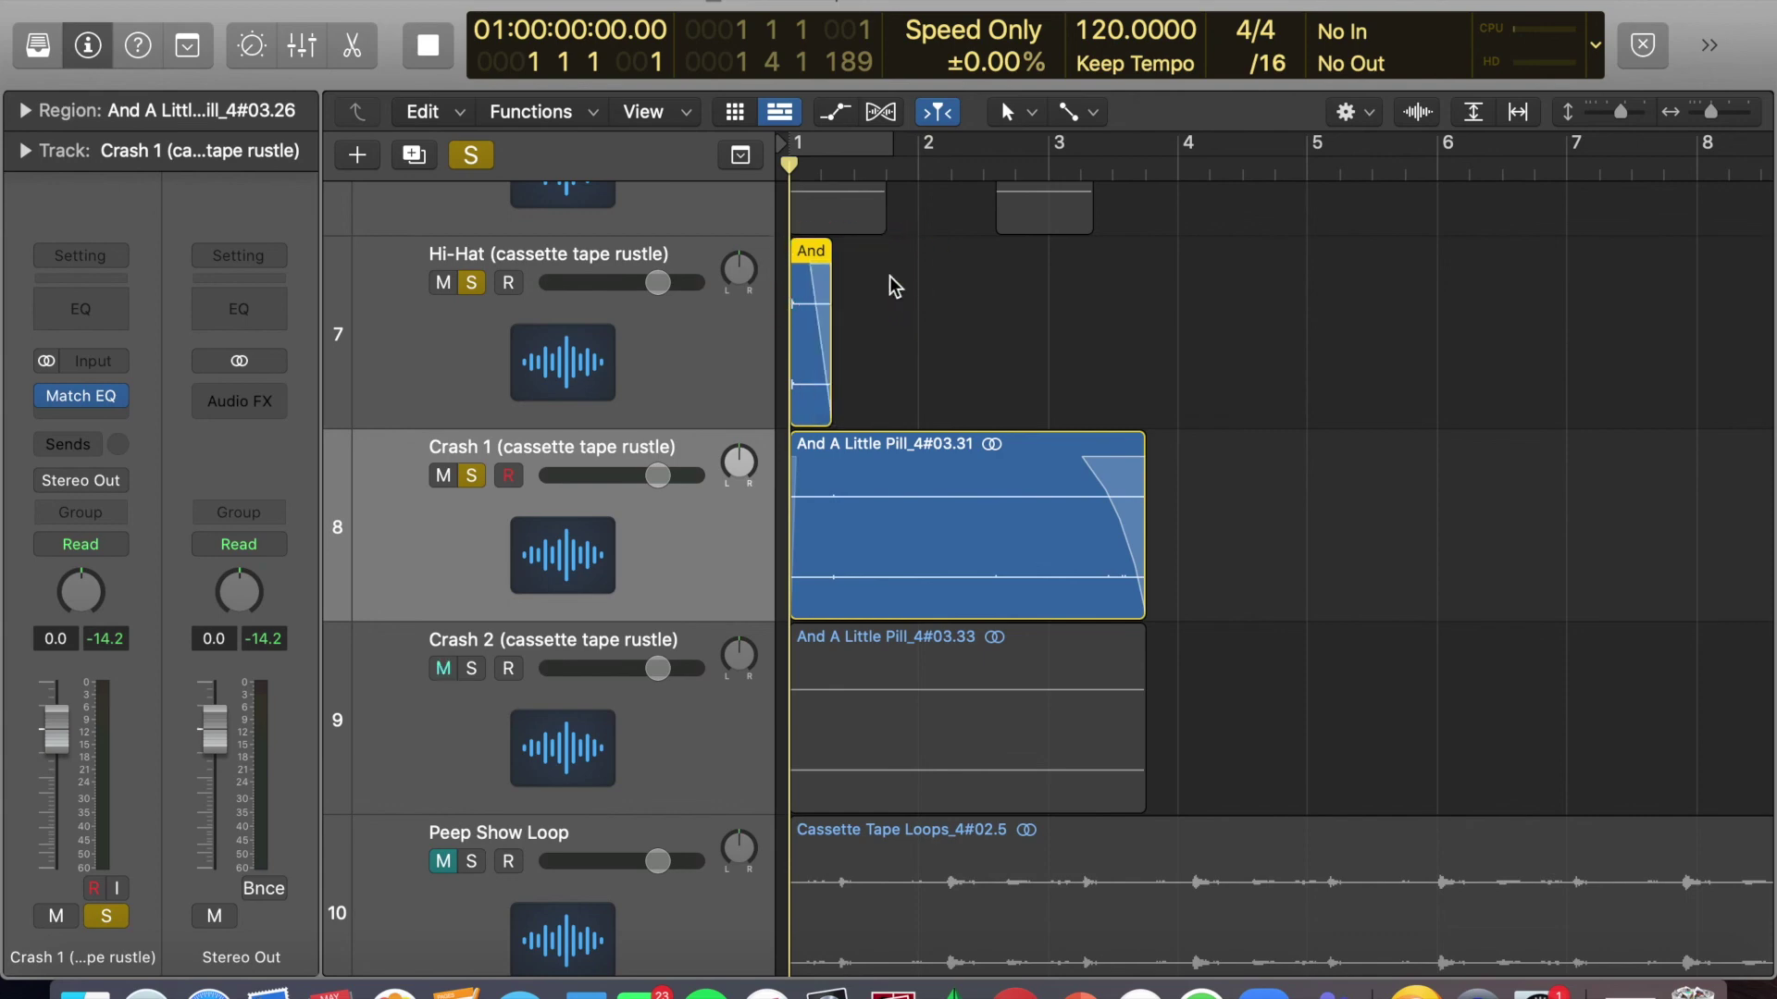
left_click(951, 314)
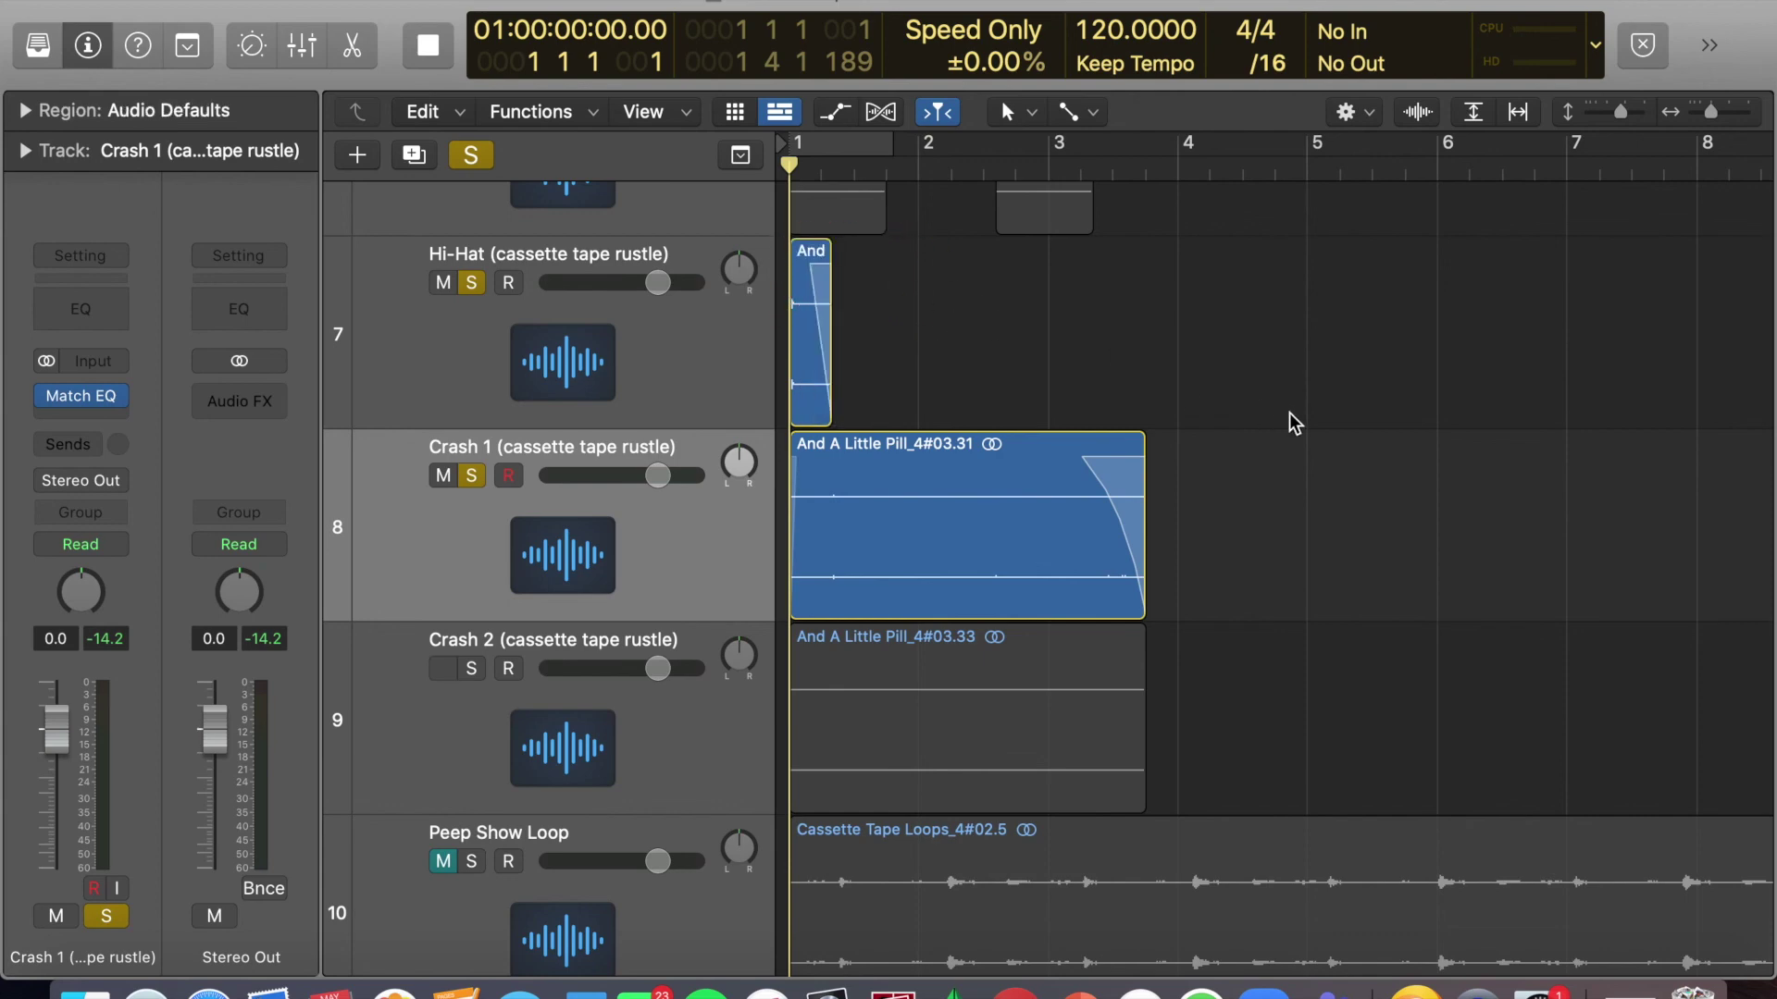
left_click(507, 476)
key("space")
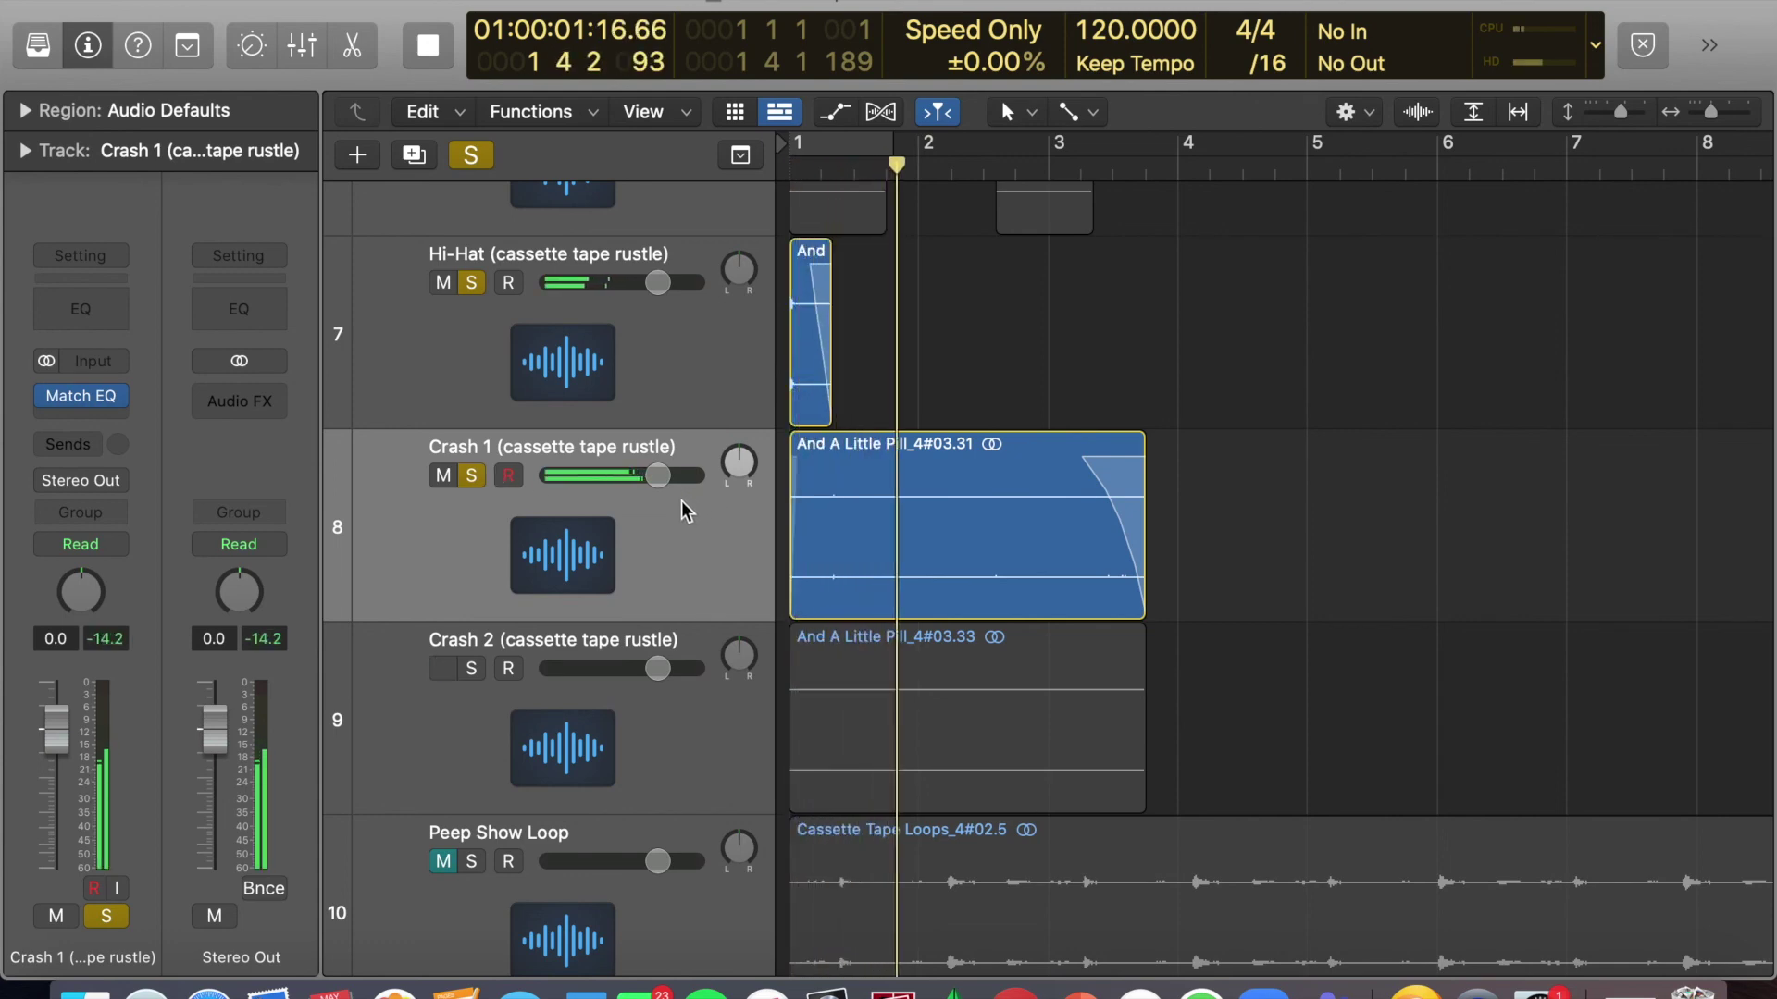
key("space")
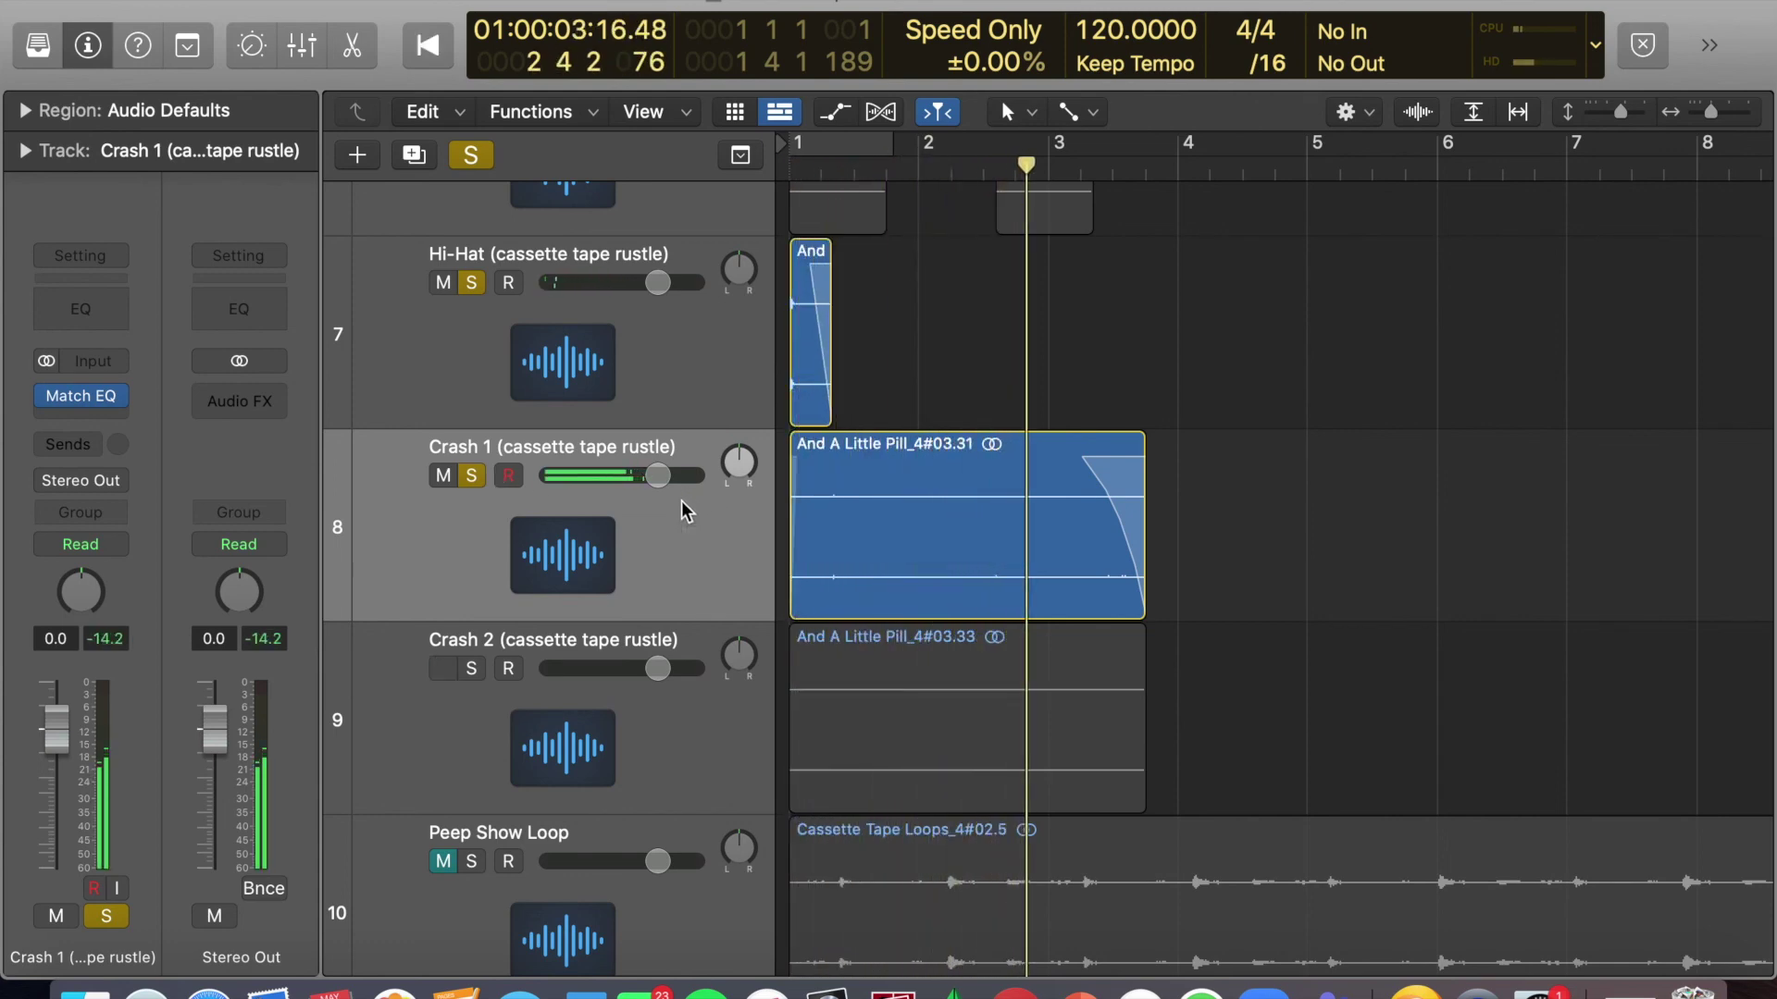
Solo the Crash 2 (cassette tape rustle) track instead of Crash 1 and return to the project start.
left_click(566, 634)
left_click(472, 476)
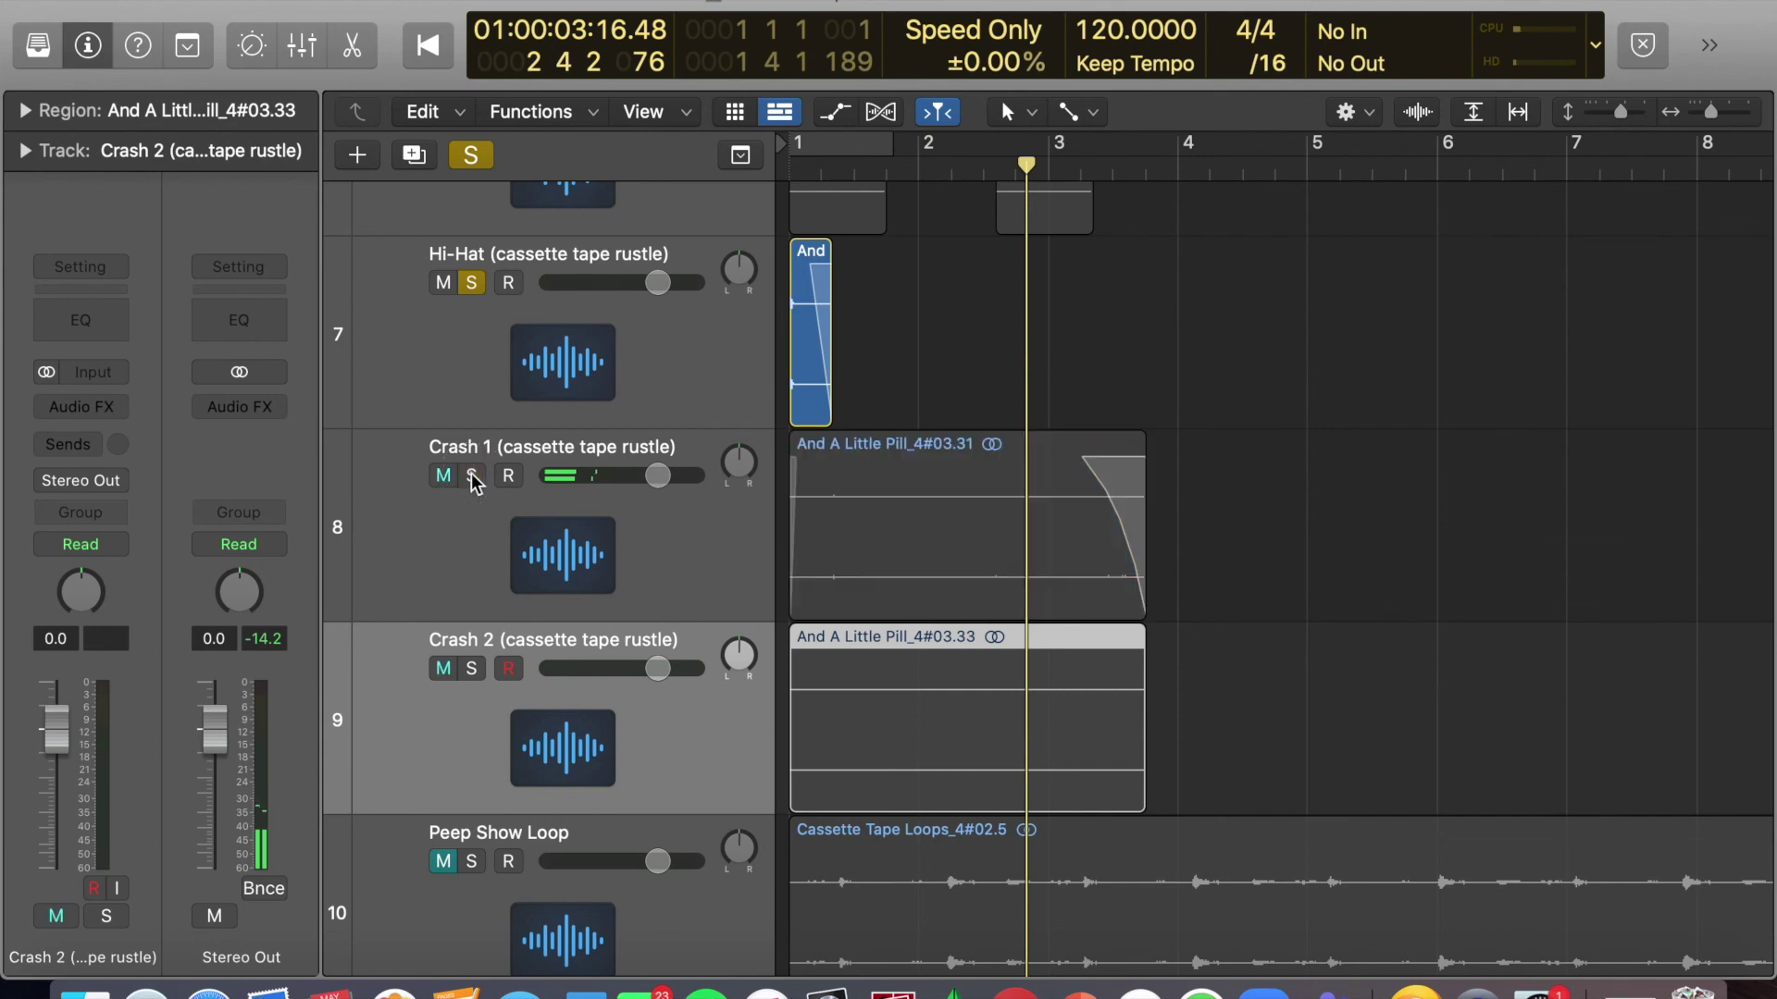
left_click(473, 669)
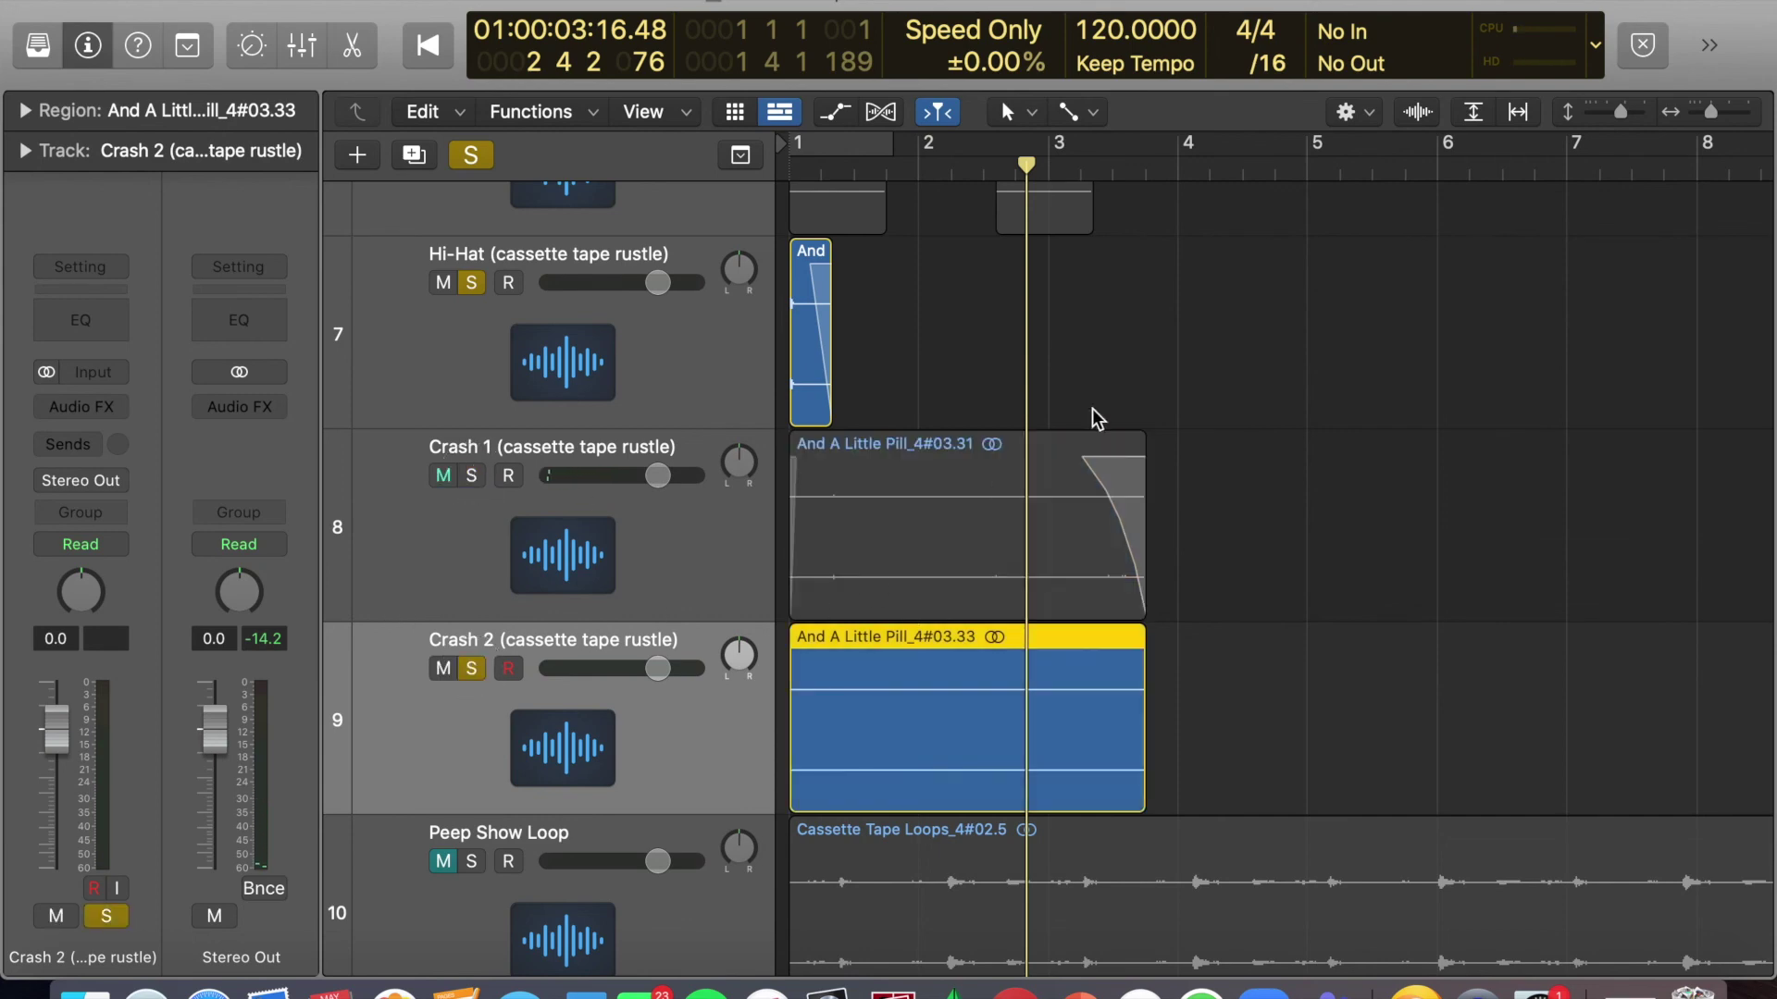
key("Return")
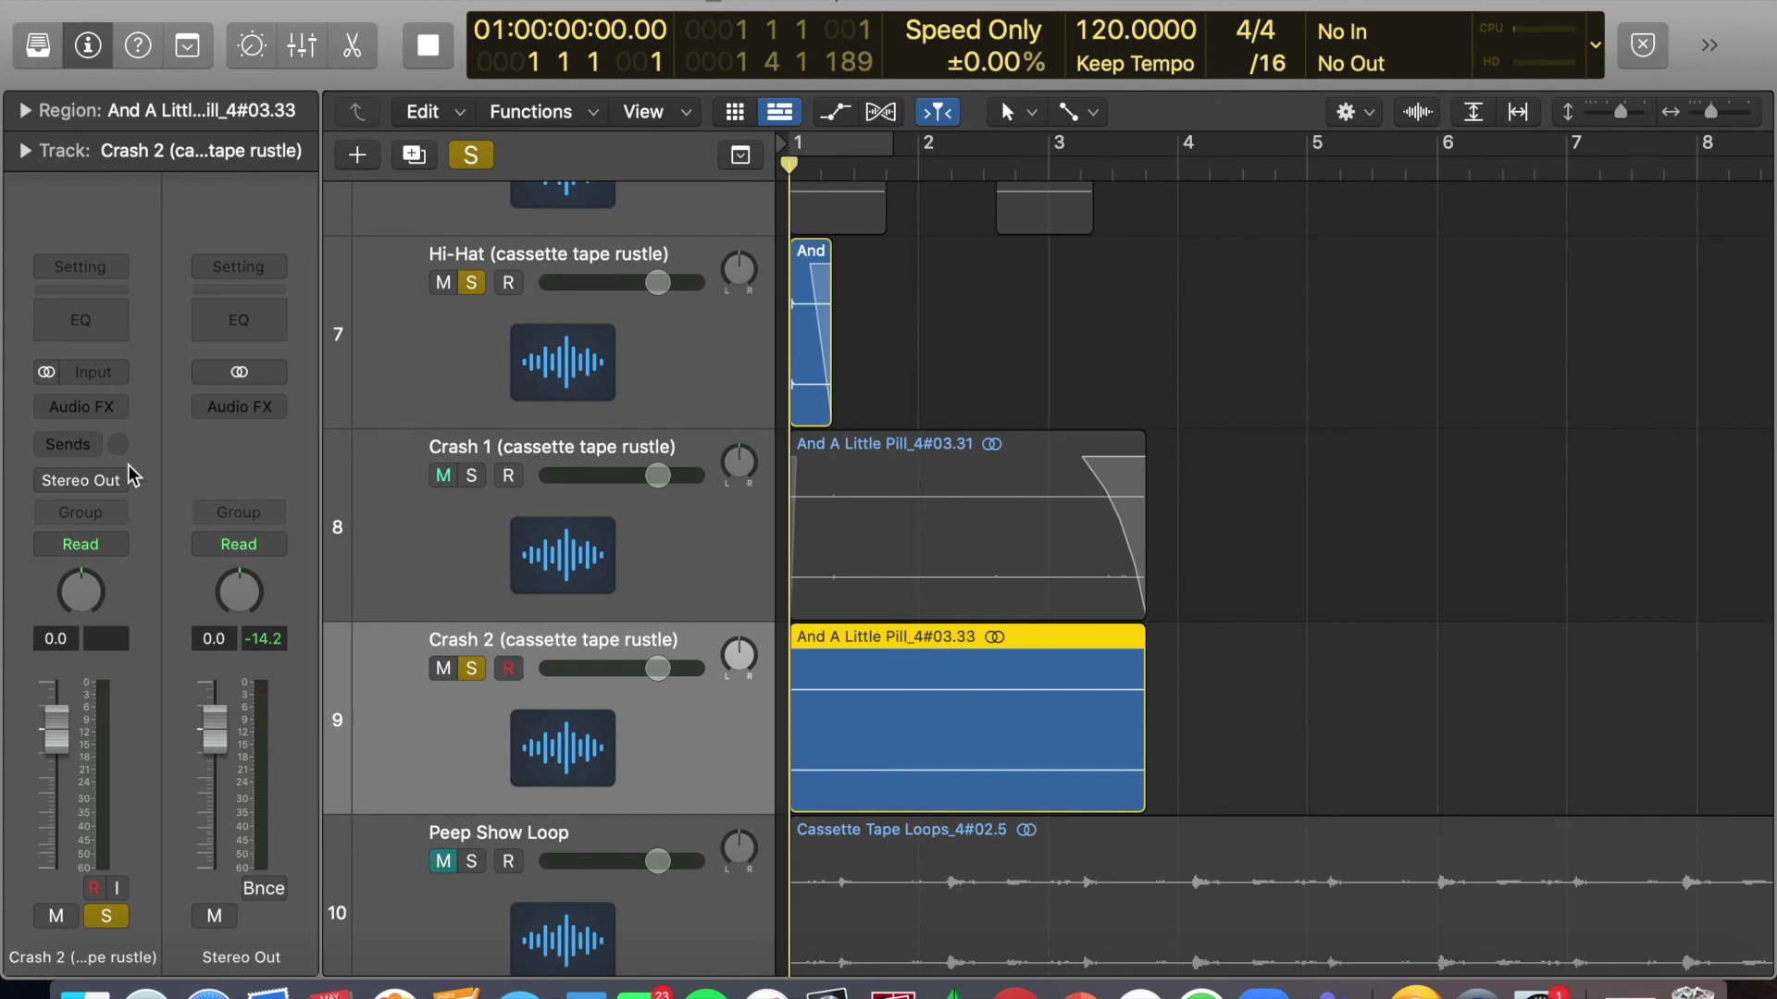
Insert Match EQ on the Crash 2 track and display its EQ Curve section with the whole plug-in window in view.
left_click(82, 408)
mouse_move(109, 499)
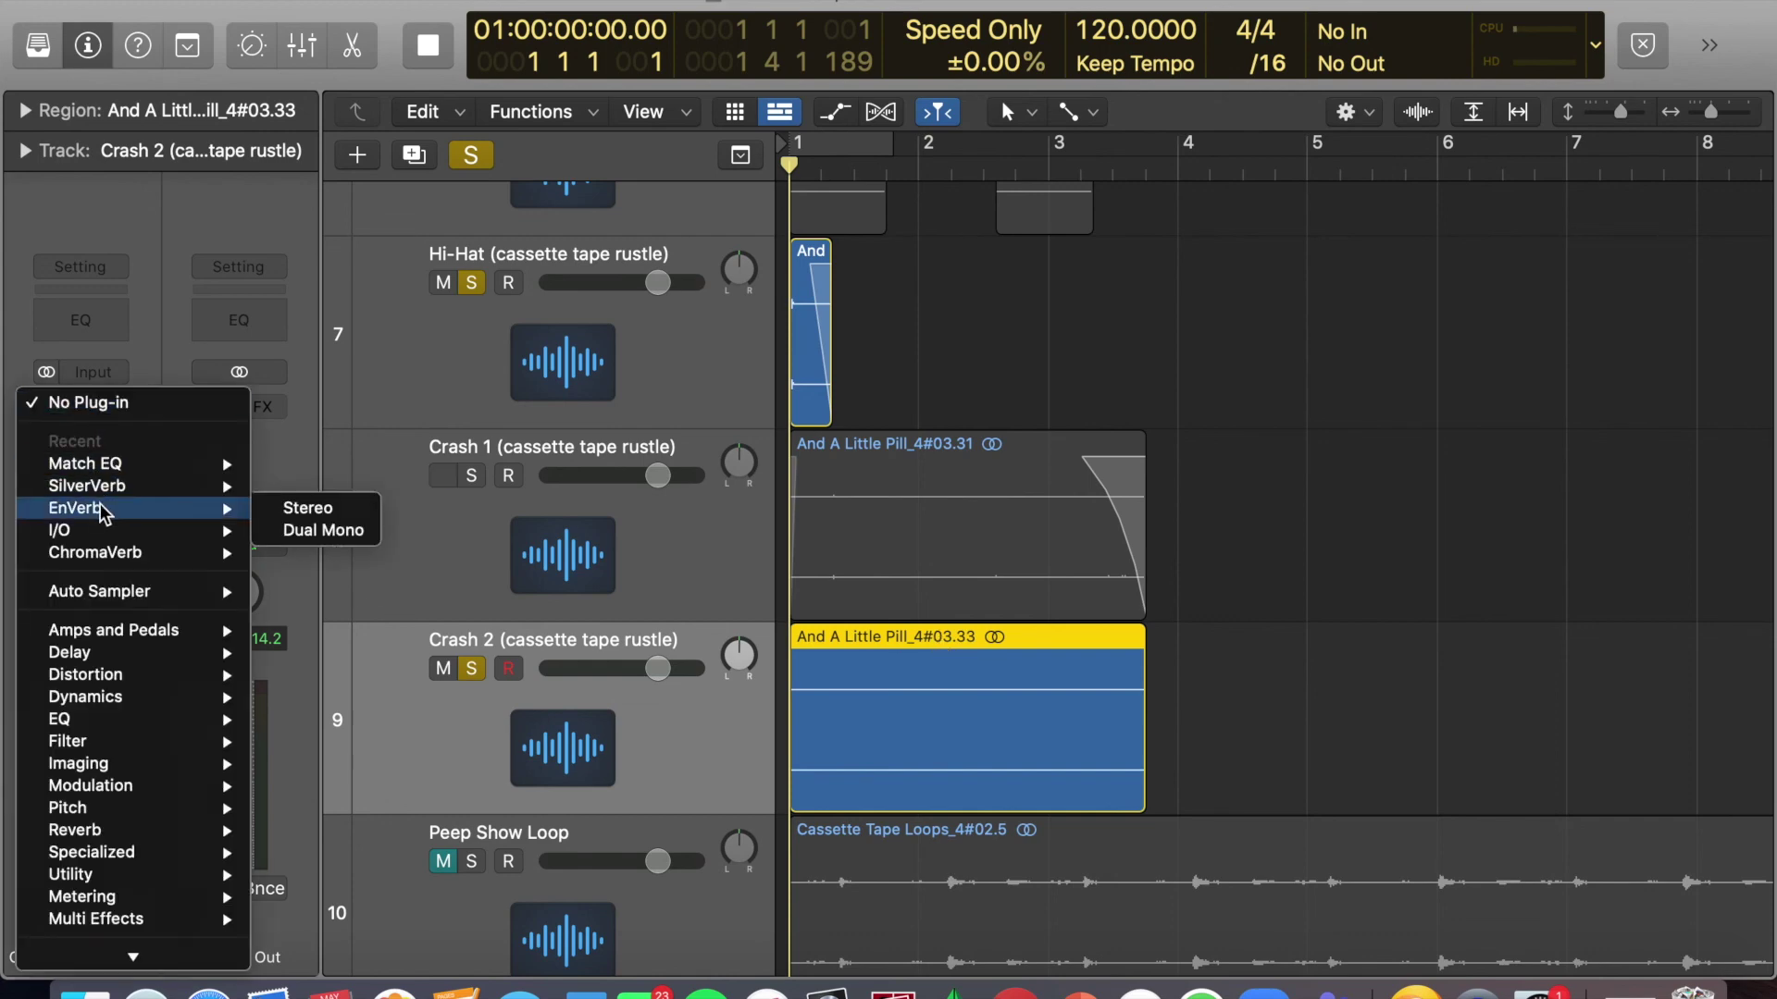
left_click(108, 461)
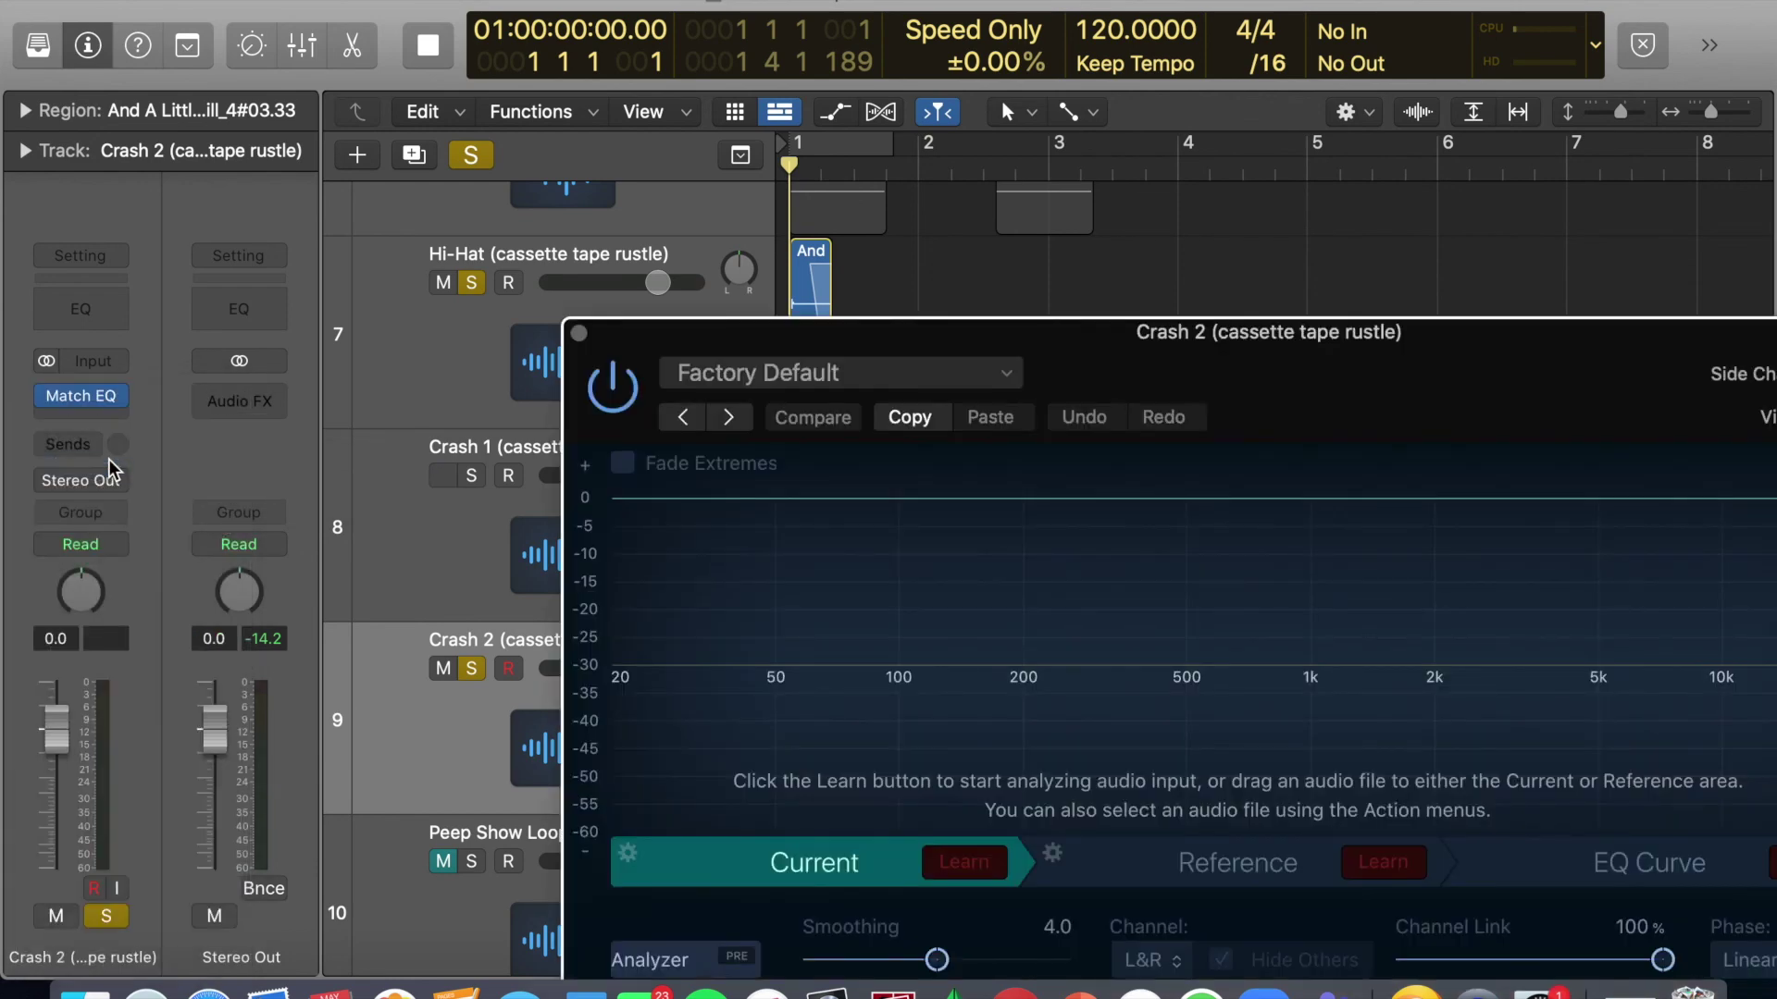
left_click(1628, 862)
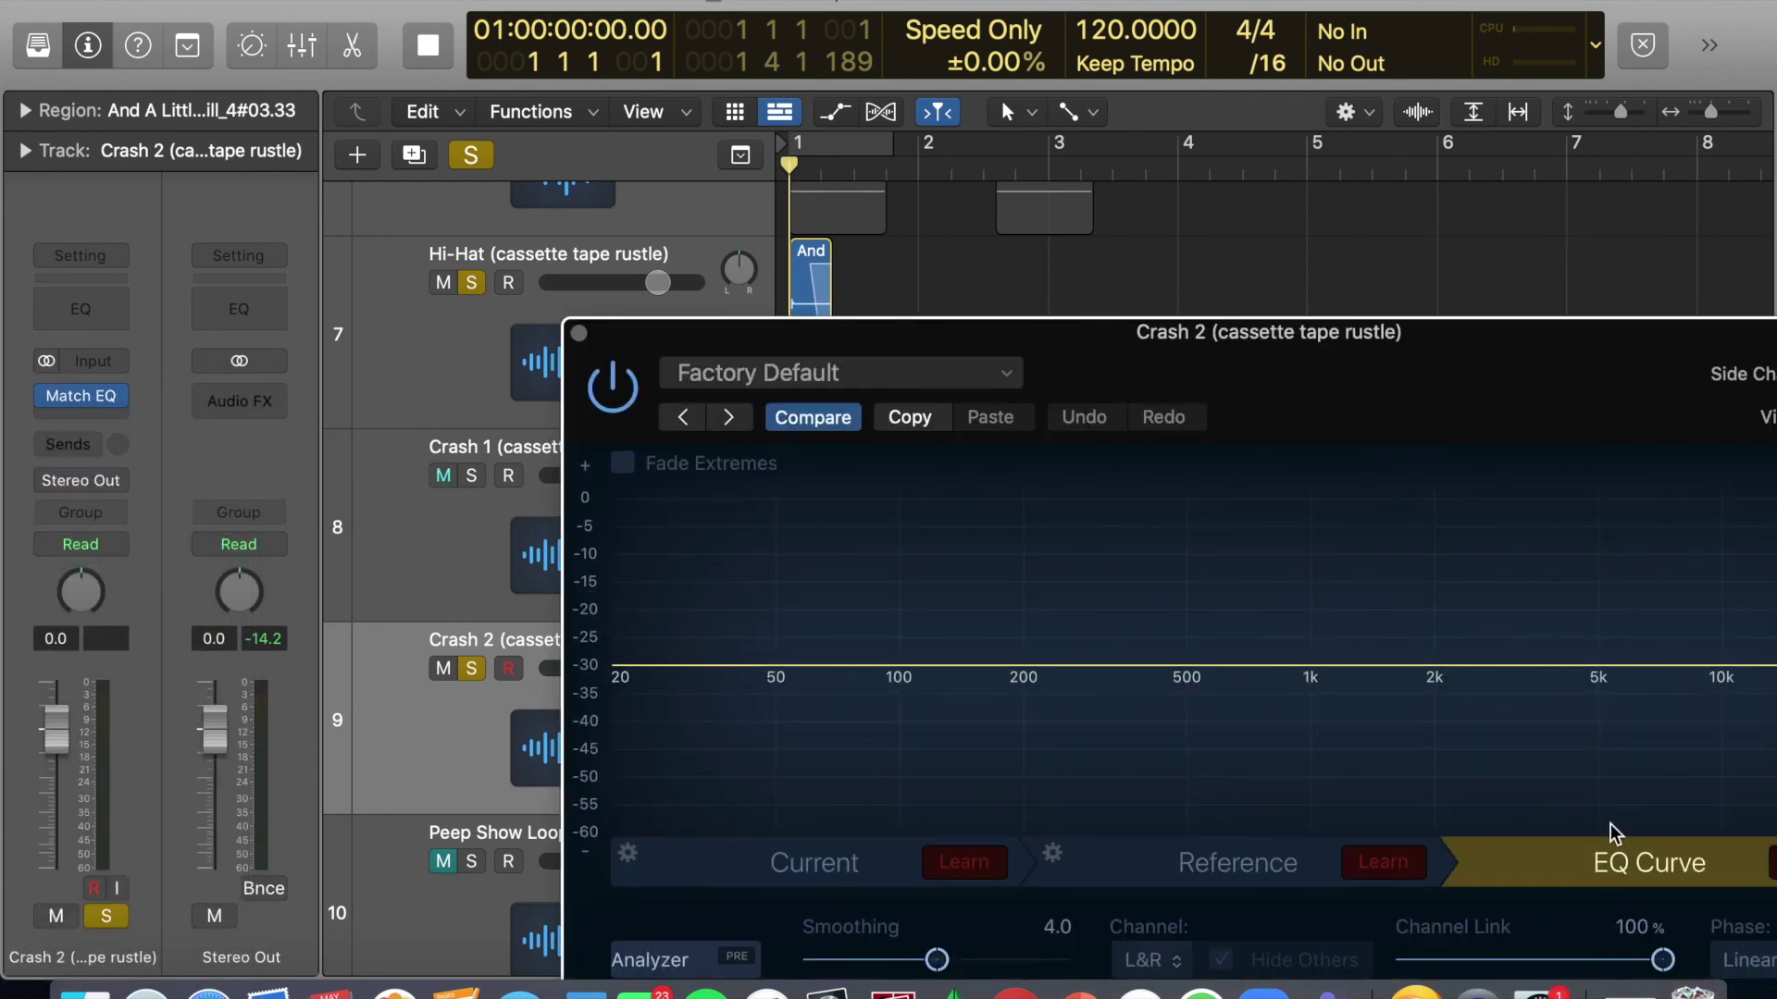
left_click_drag(1418, 375, 1047, 195)
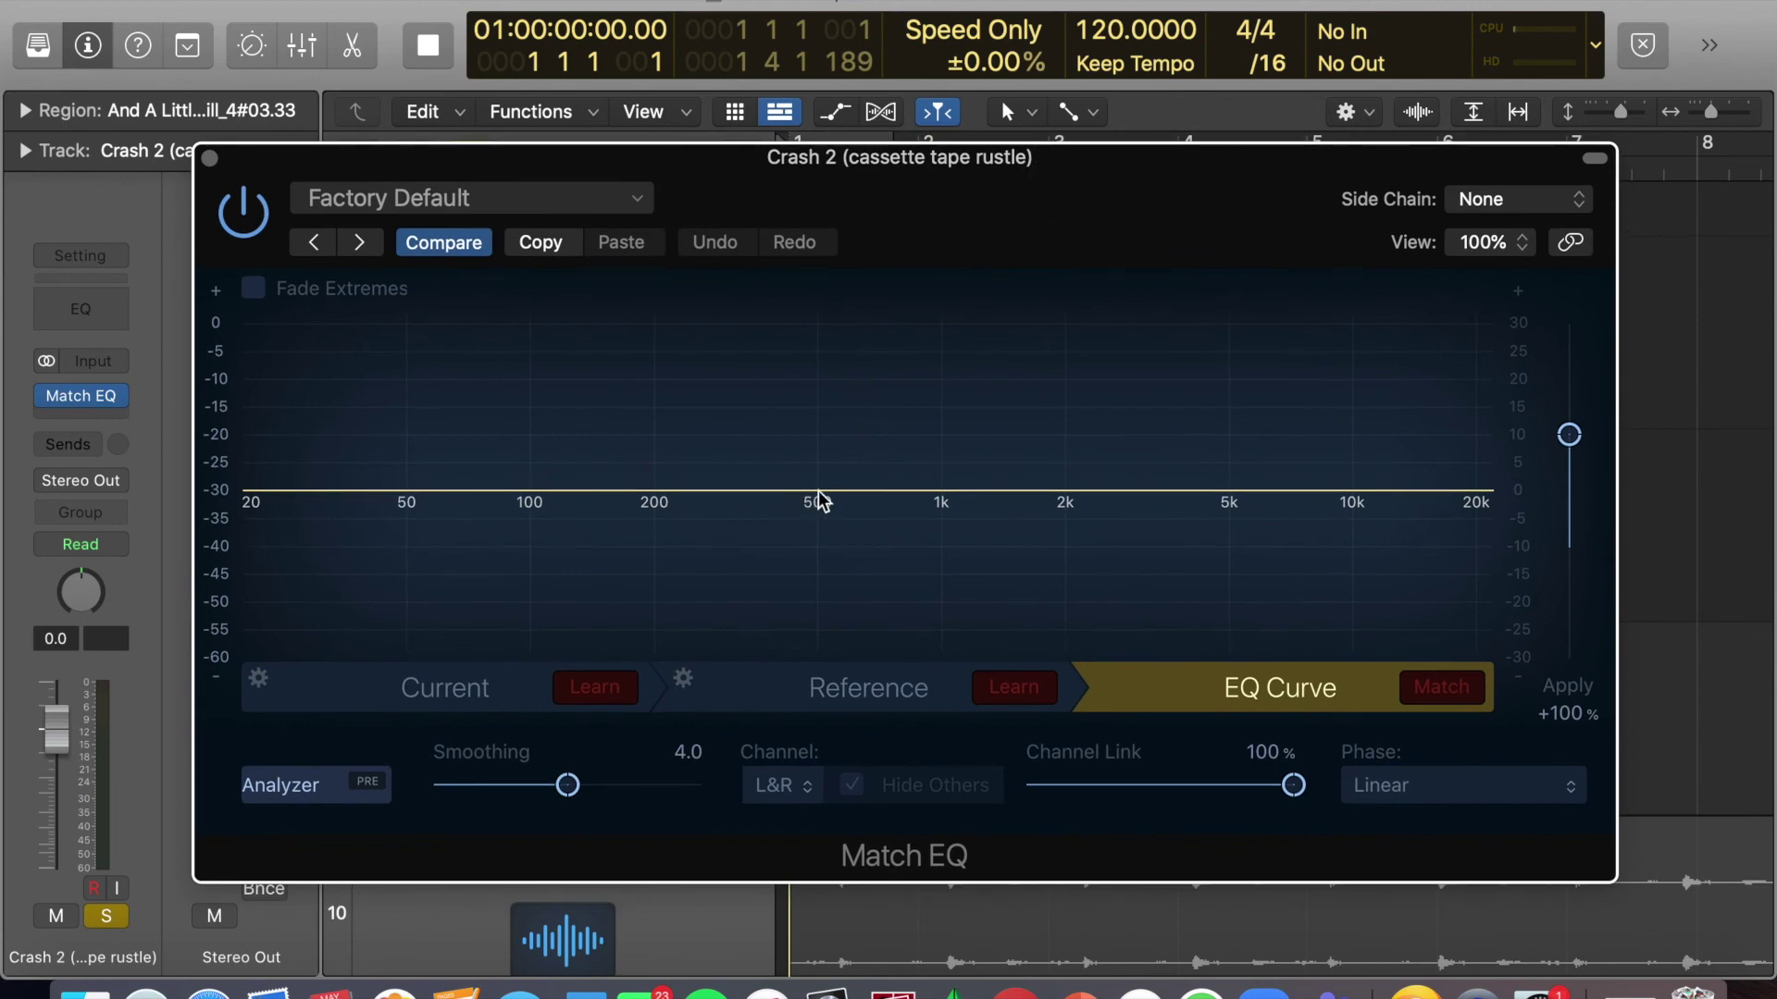
Shape the Crash 2 Match EQ curve with two boosts of about 24 dB at 500 Hz and 1 kHz and close the plug-in window.
left_click_drag(824, 500, 813, 378)
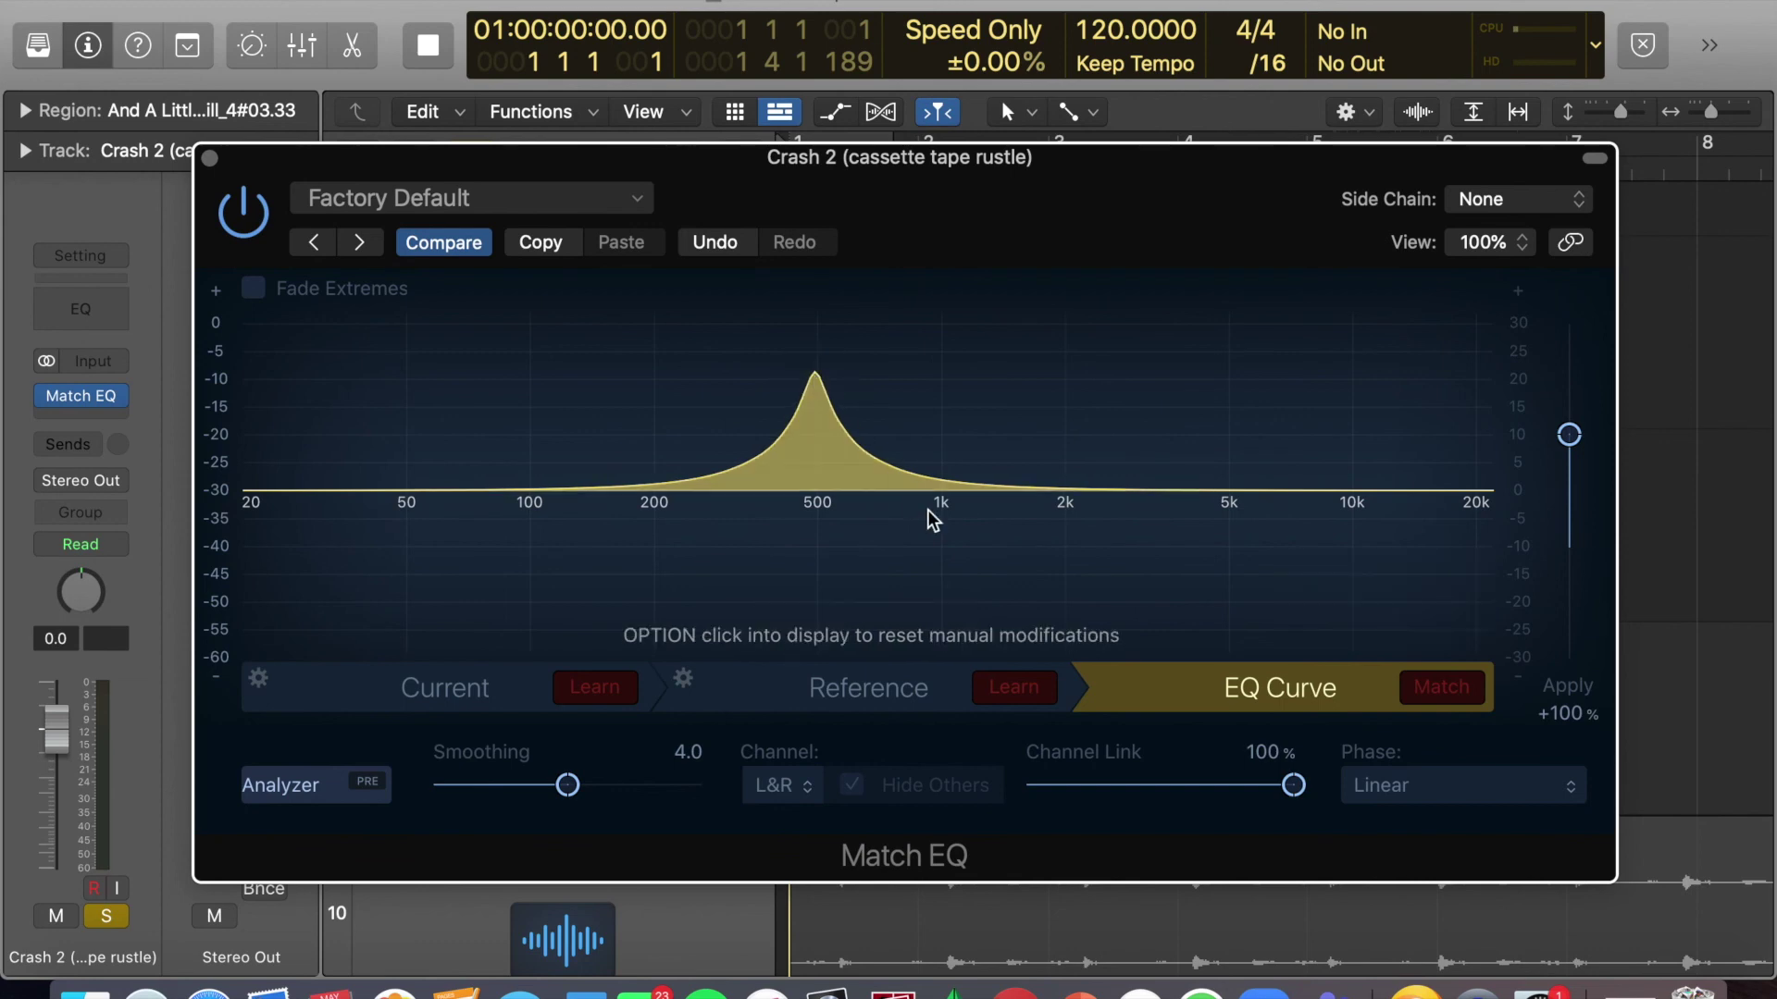
left_click_drag(940, 490, 944, 374)
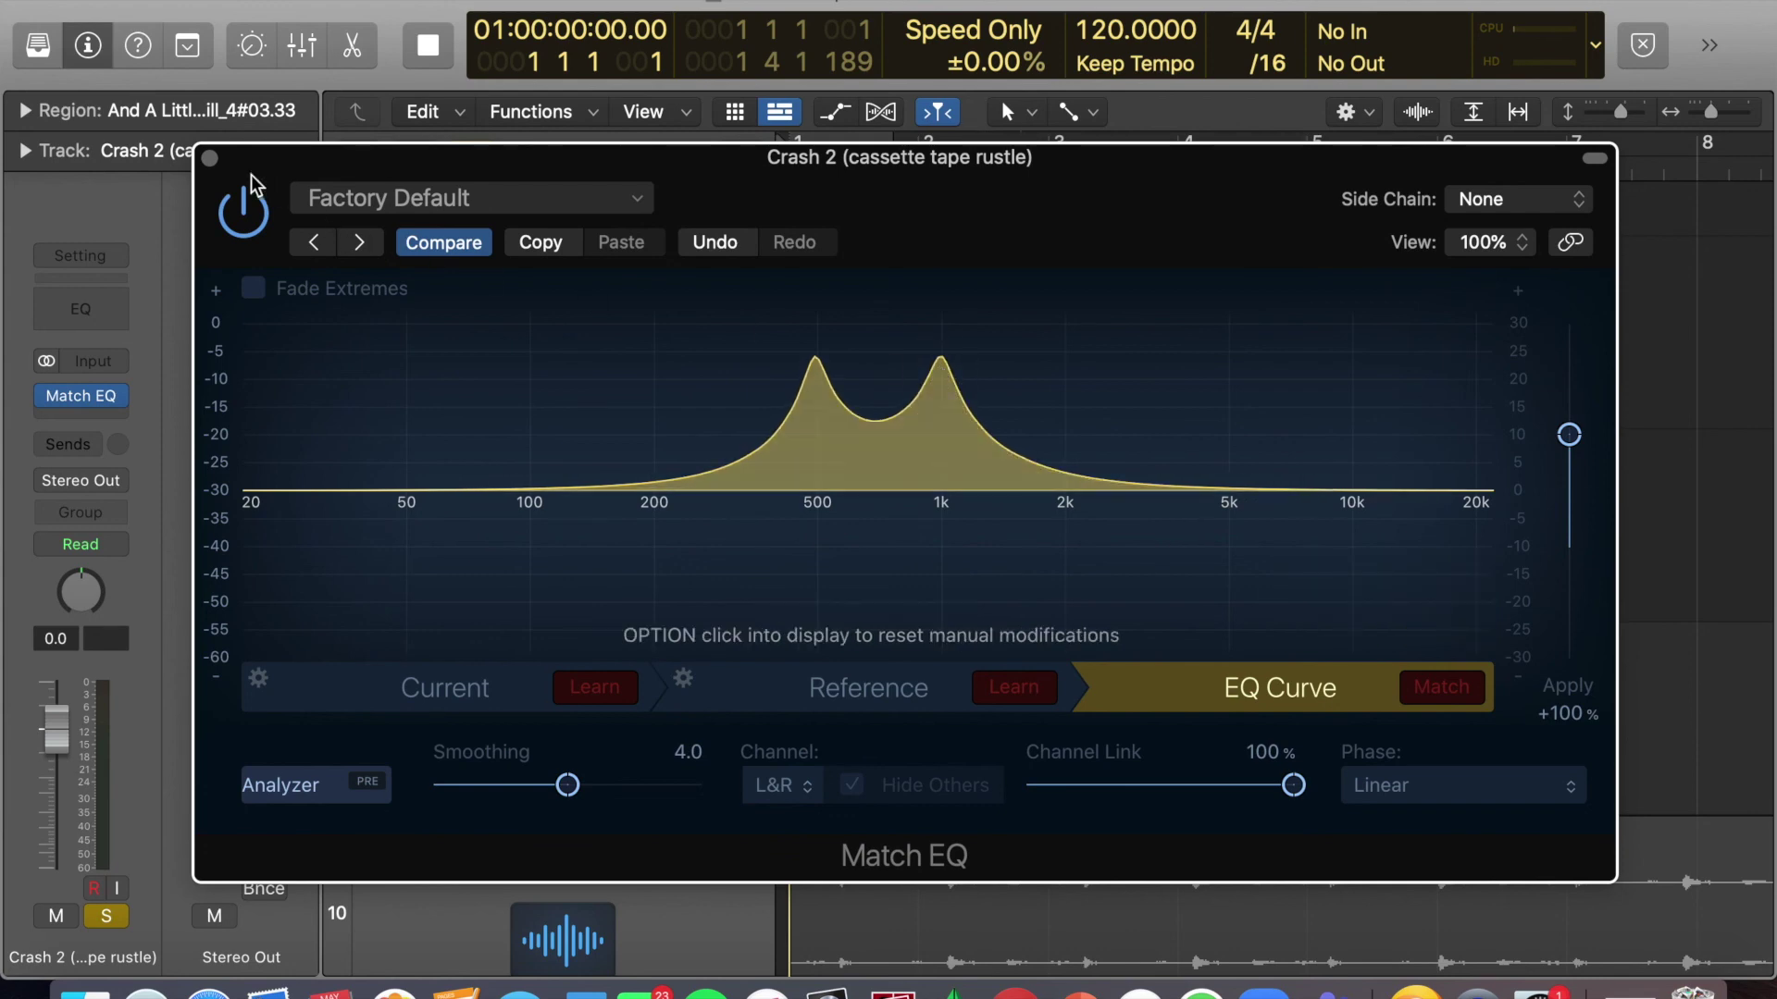
left_click(209, 158)
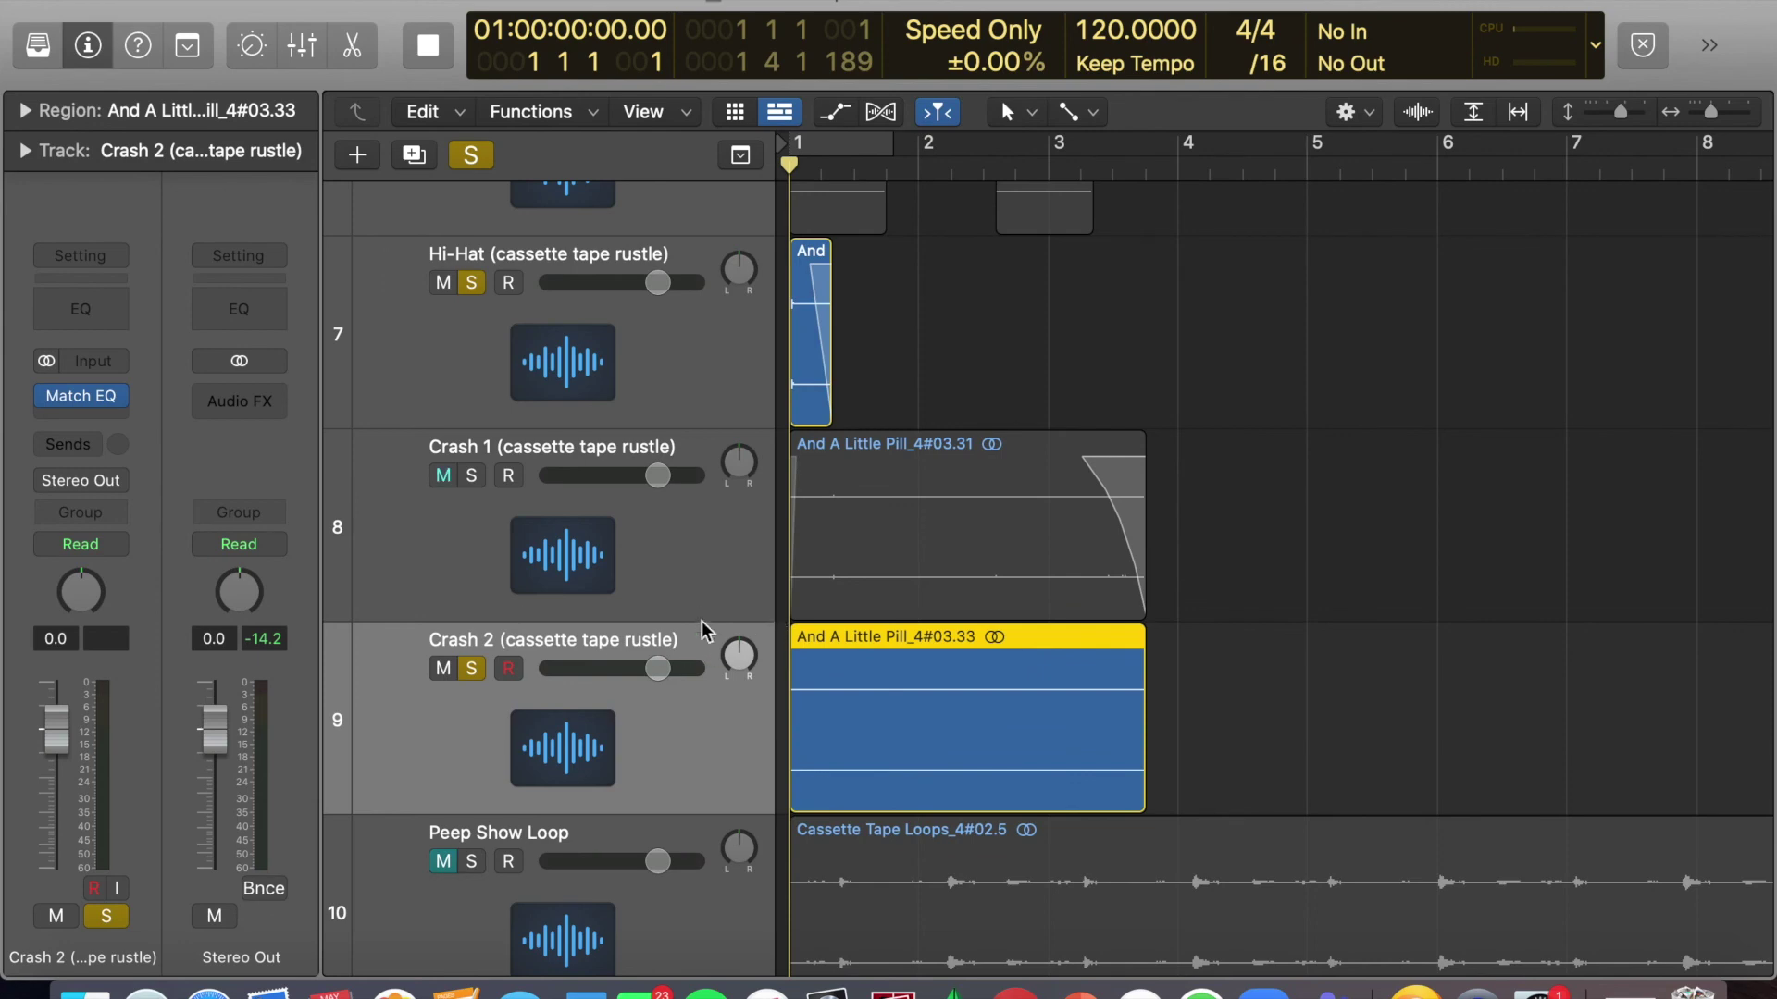
Insert SilverVerb after Match EQ on Crash 2, setting its Dry level to 80% and lowering the Wet level.
left_click(81, 418)
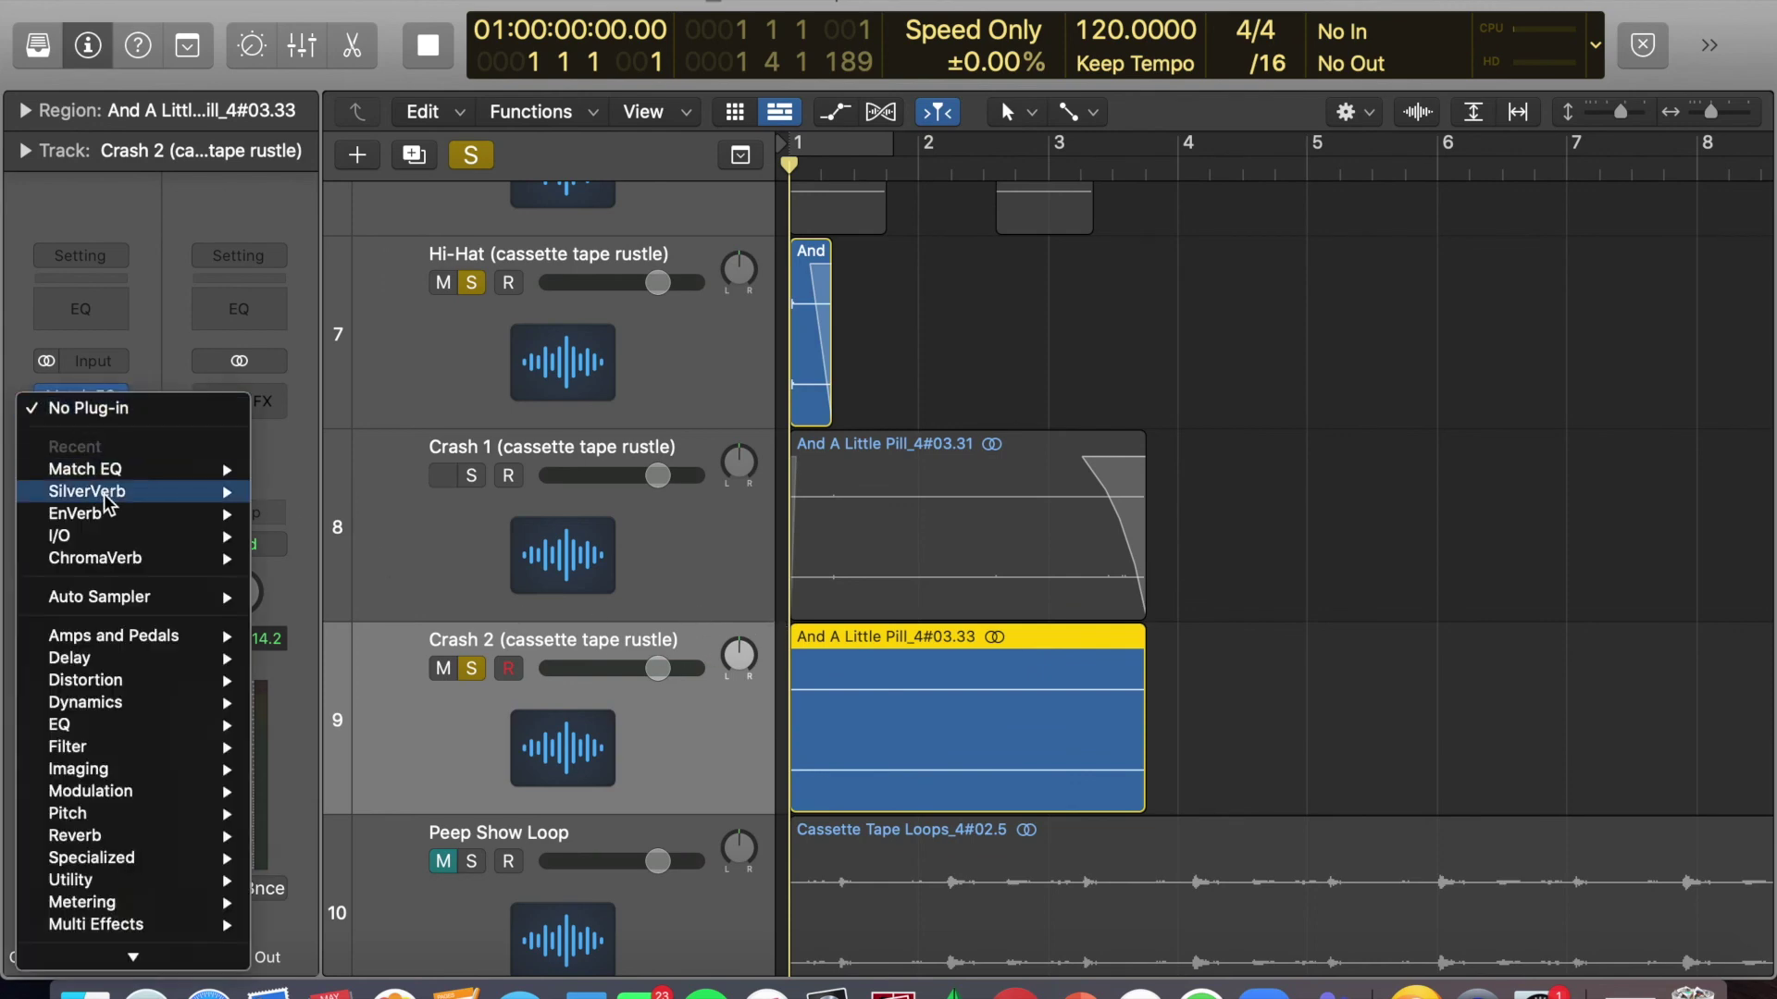
mouse_move(108, 505)
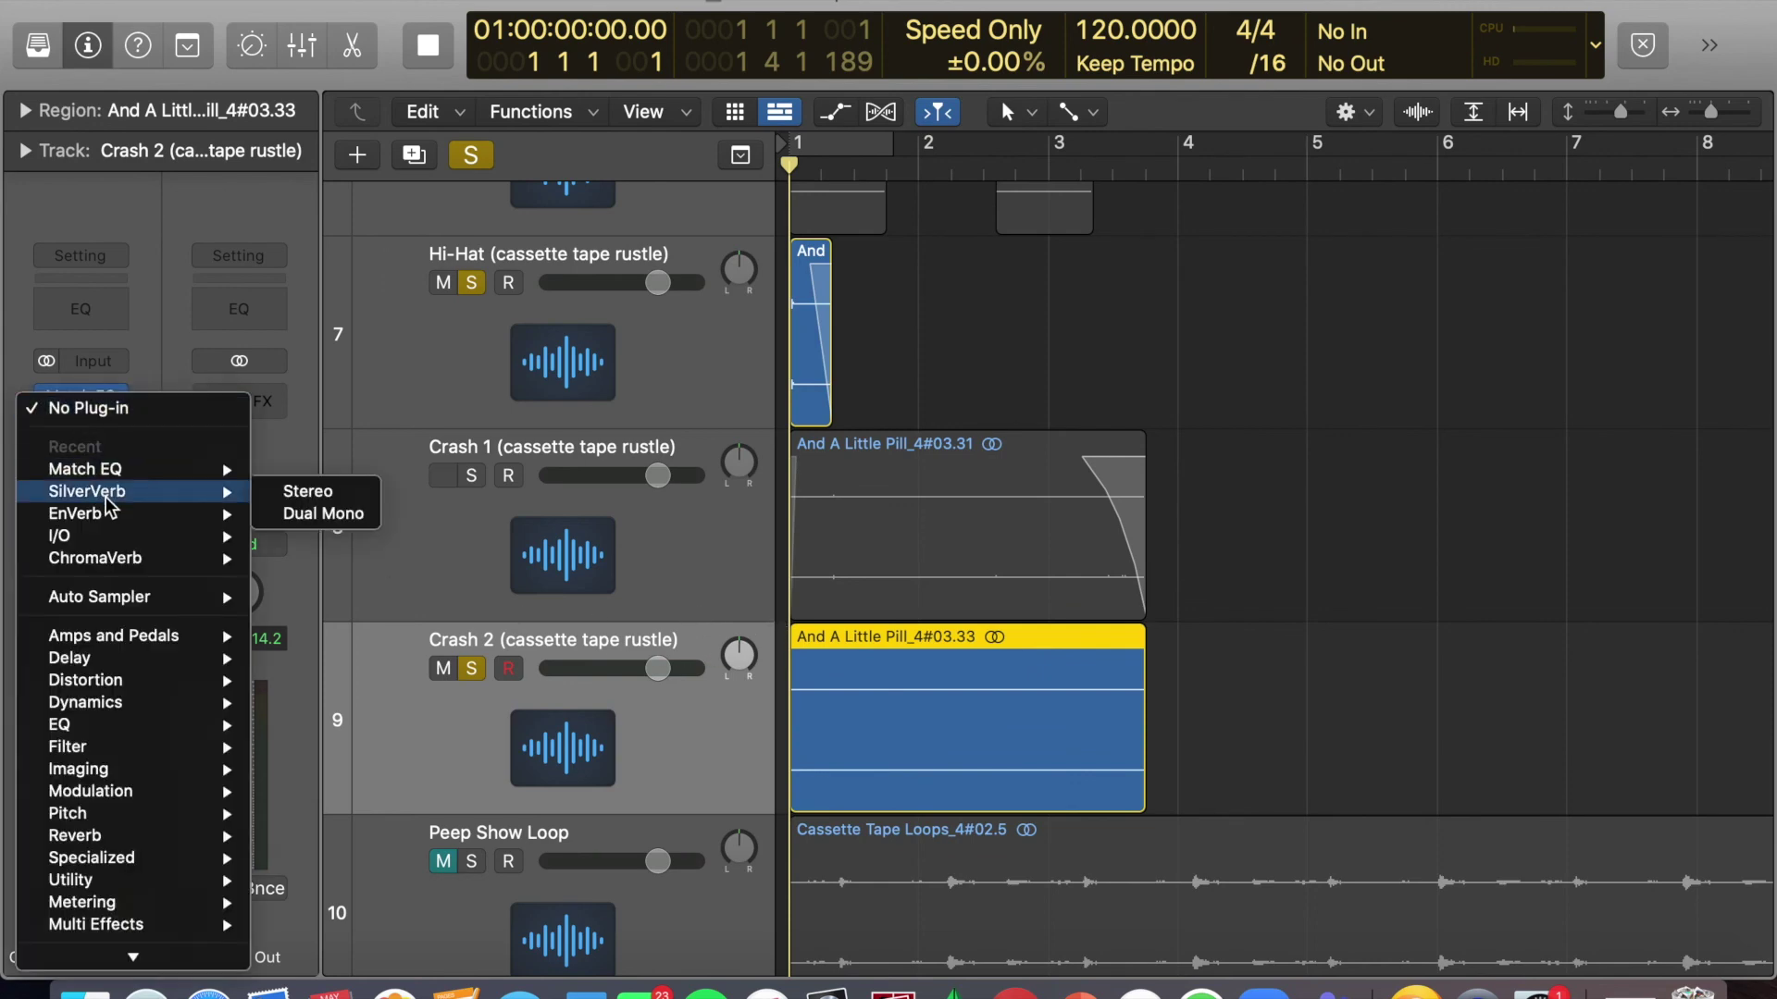
left_click(107, 495)
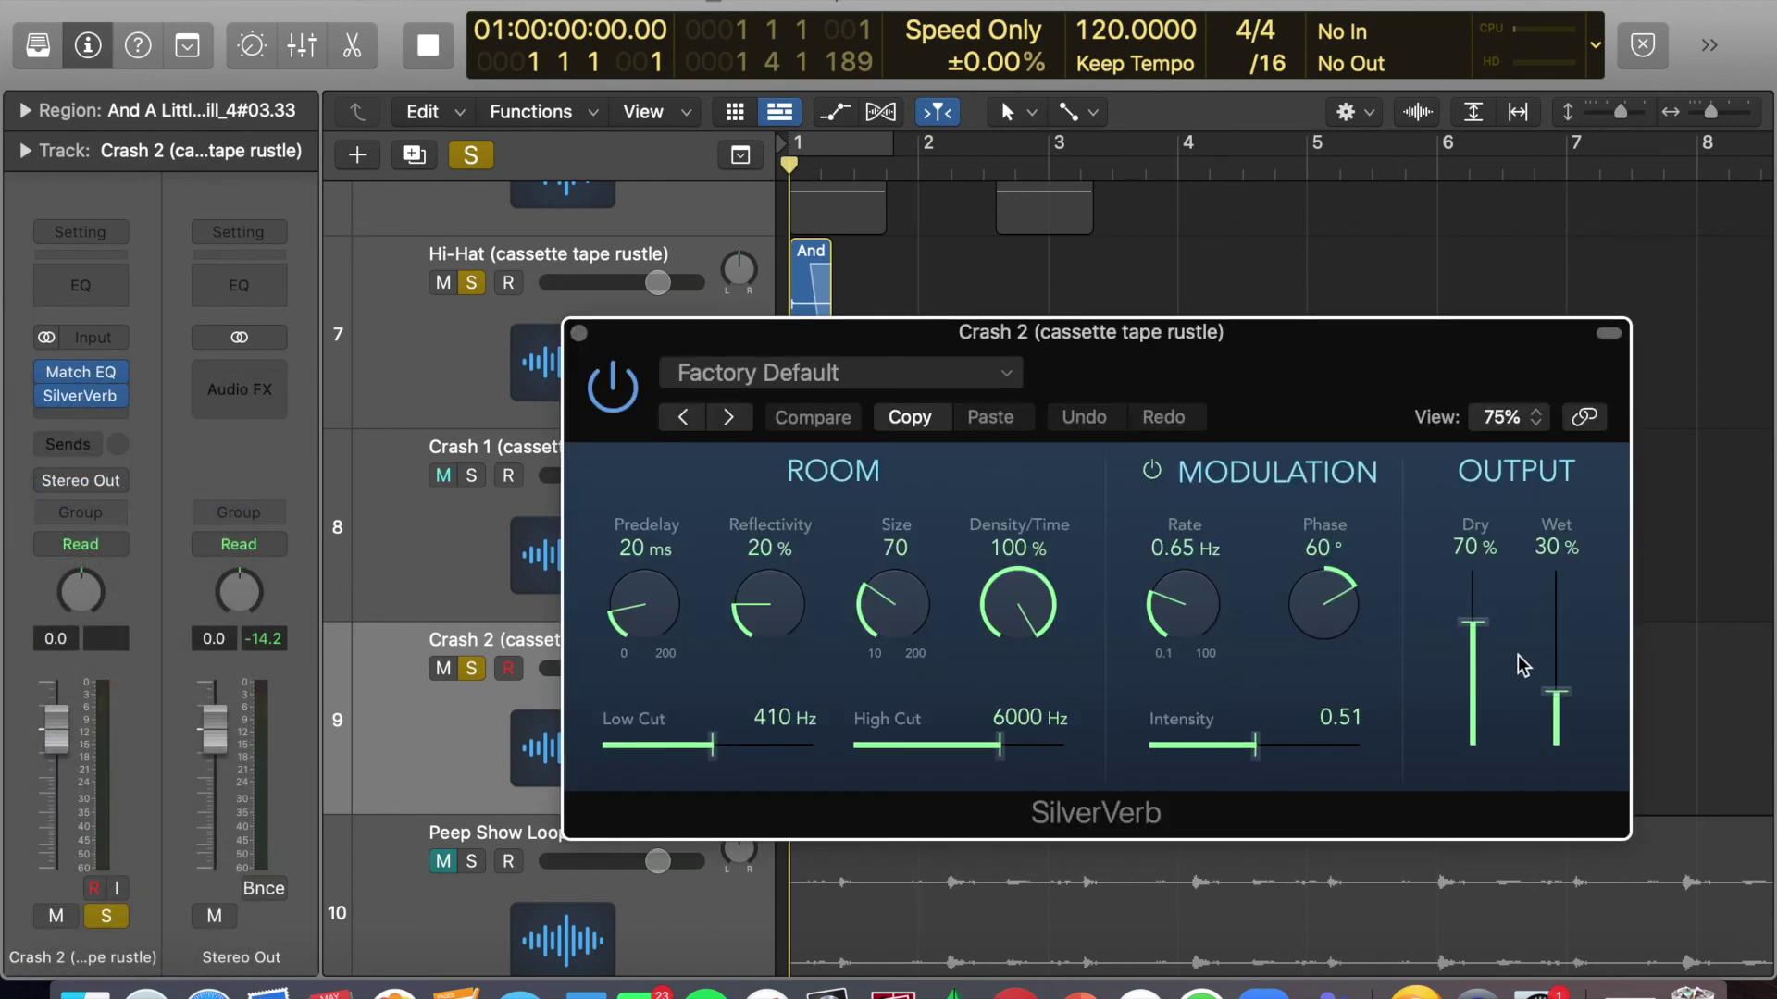
left_click_drag(1478, 629, 1479, 614)
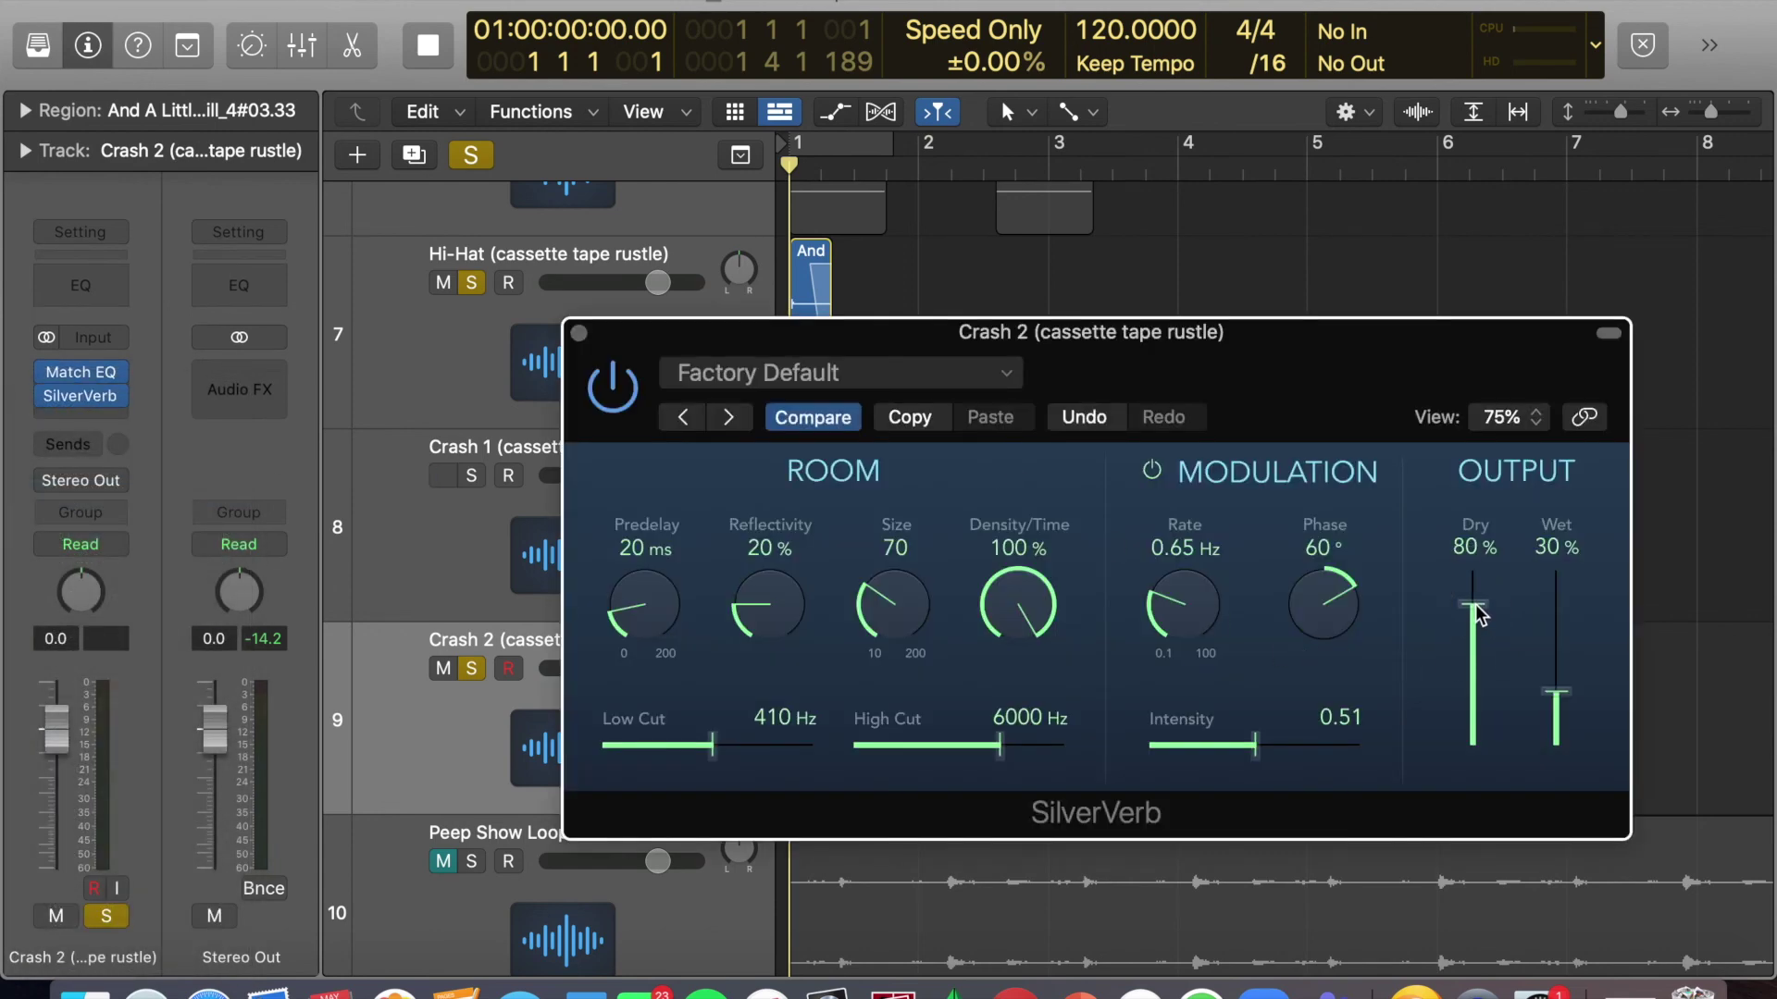
left_click_drag(1557, 692, 1559, 718)
left_click(578, 333)
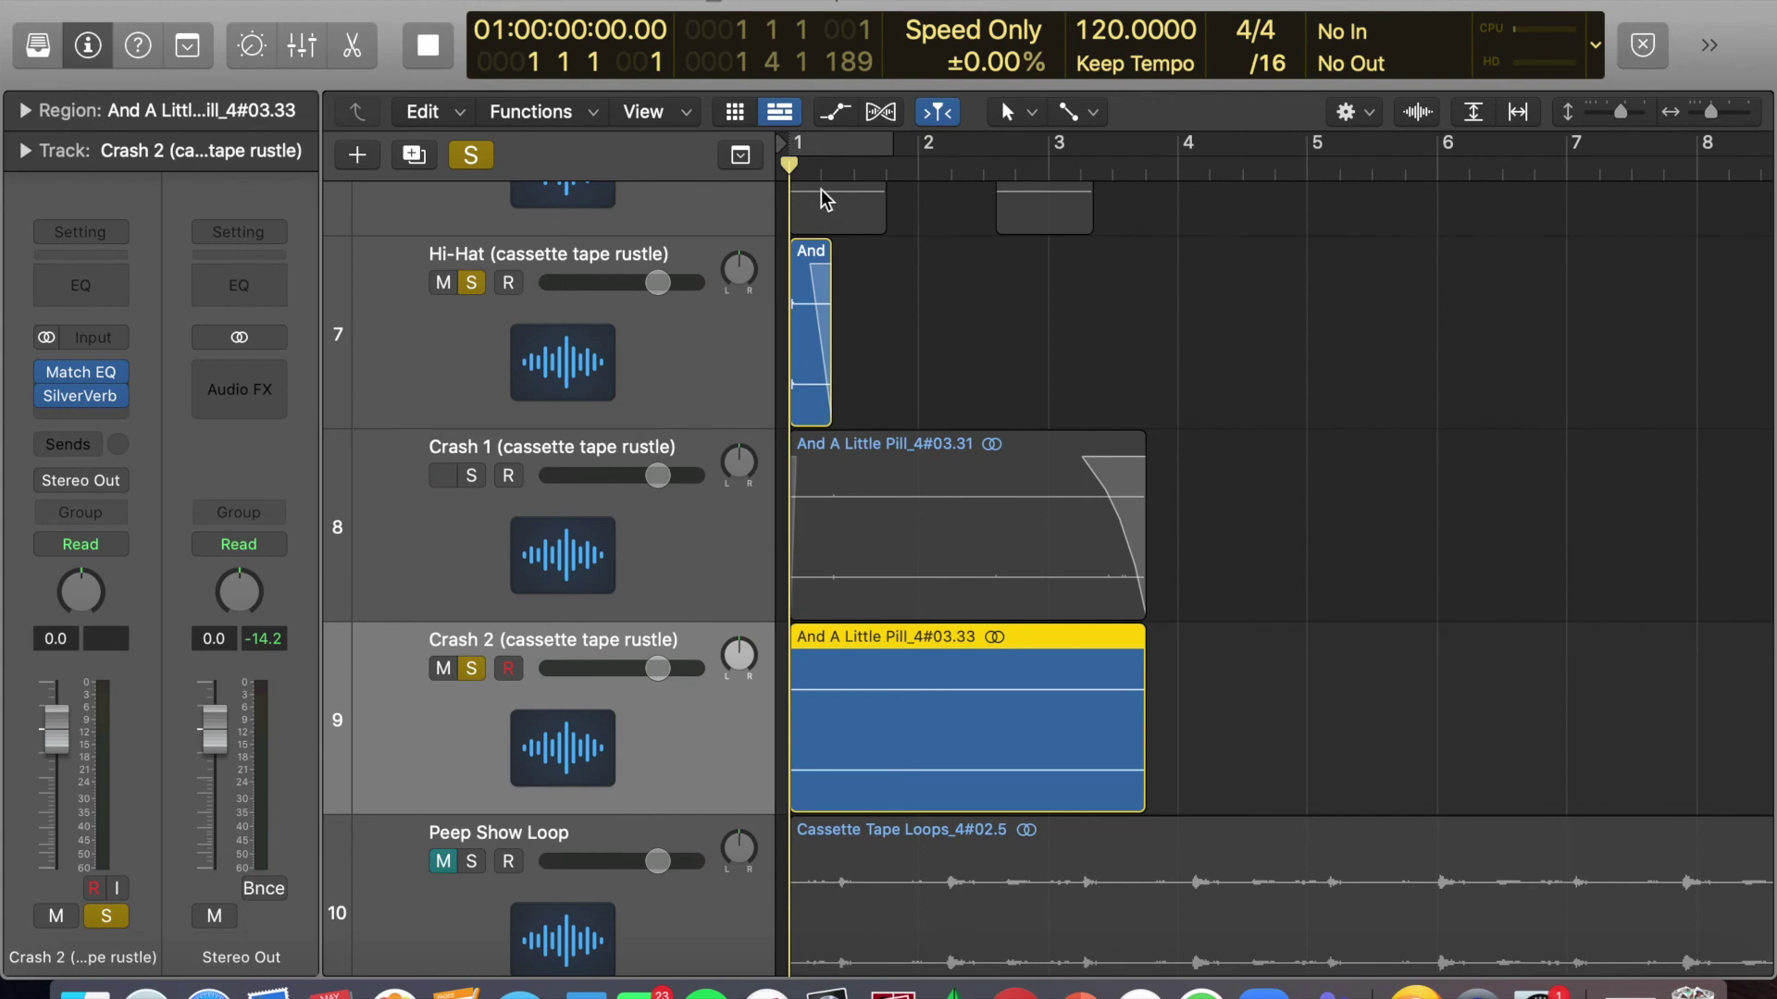
Audition Crash 2 with the Hi-Hat, clearing all solos and soloing only Crash 2 during playback.
key("space")
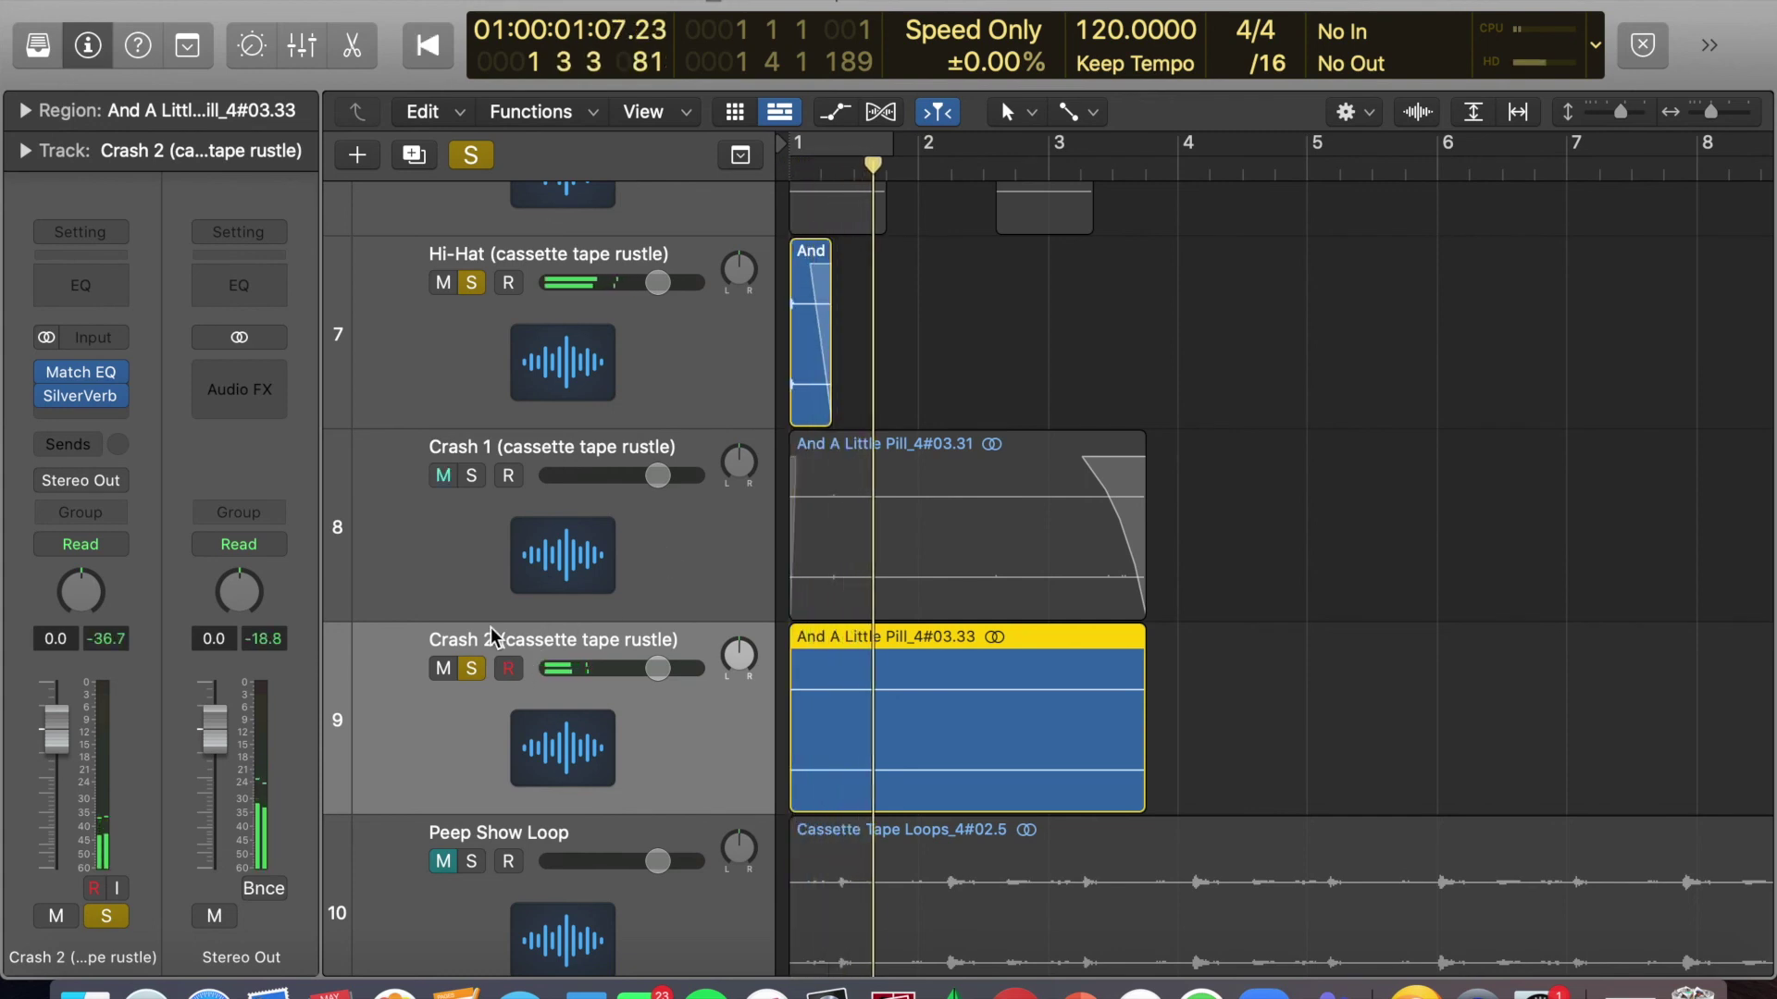
left_click(470, 155)
left_click(471, 668)
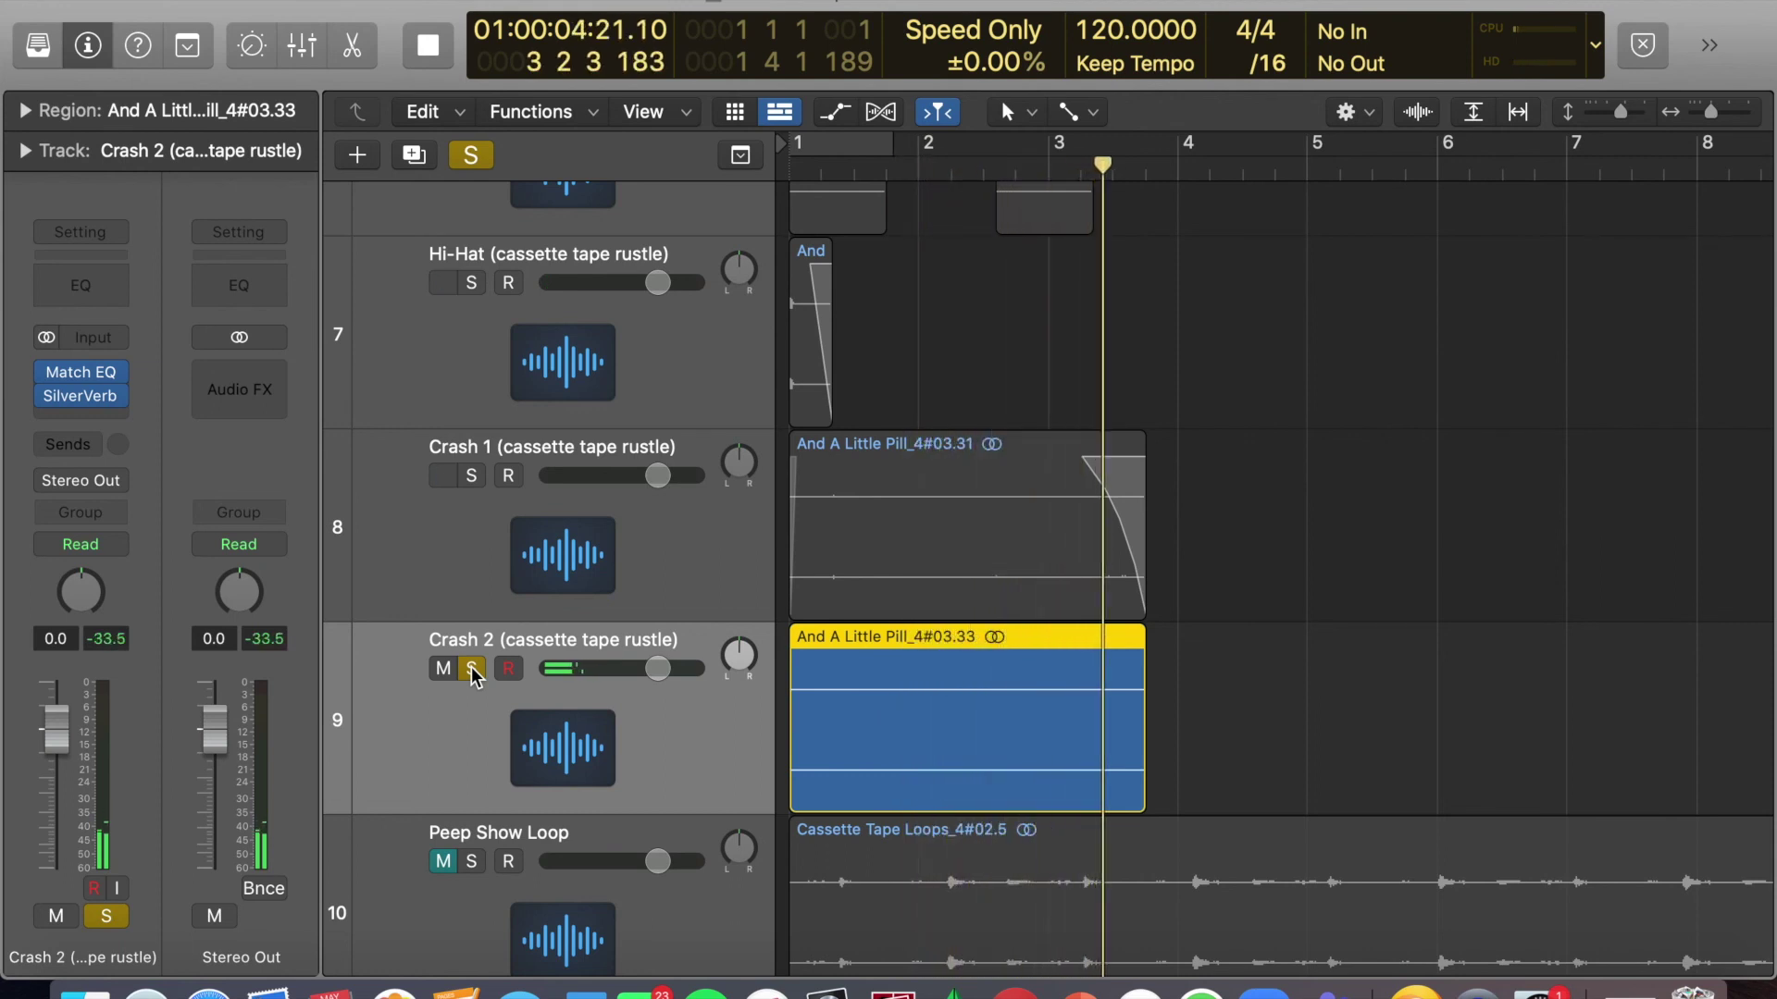
key("space")
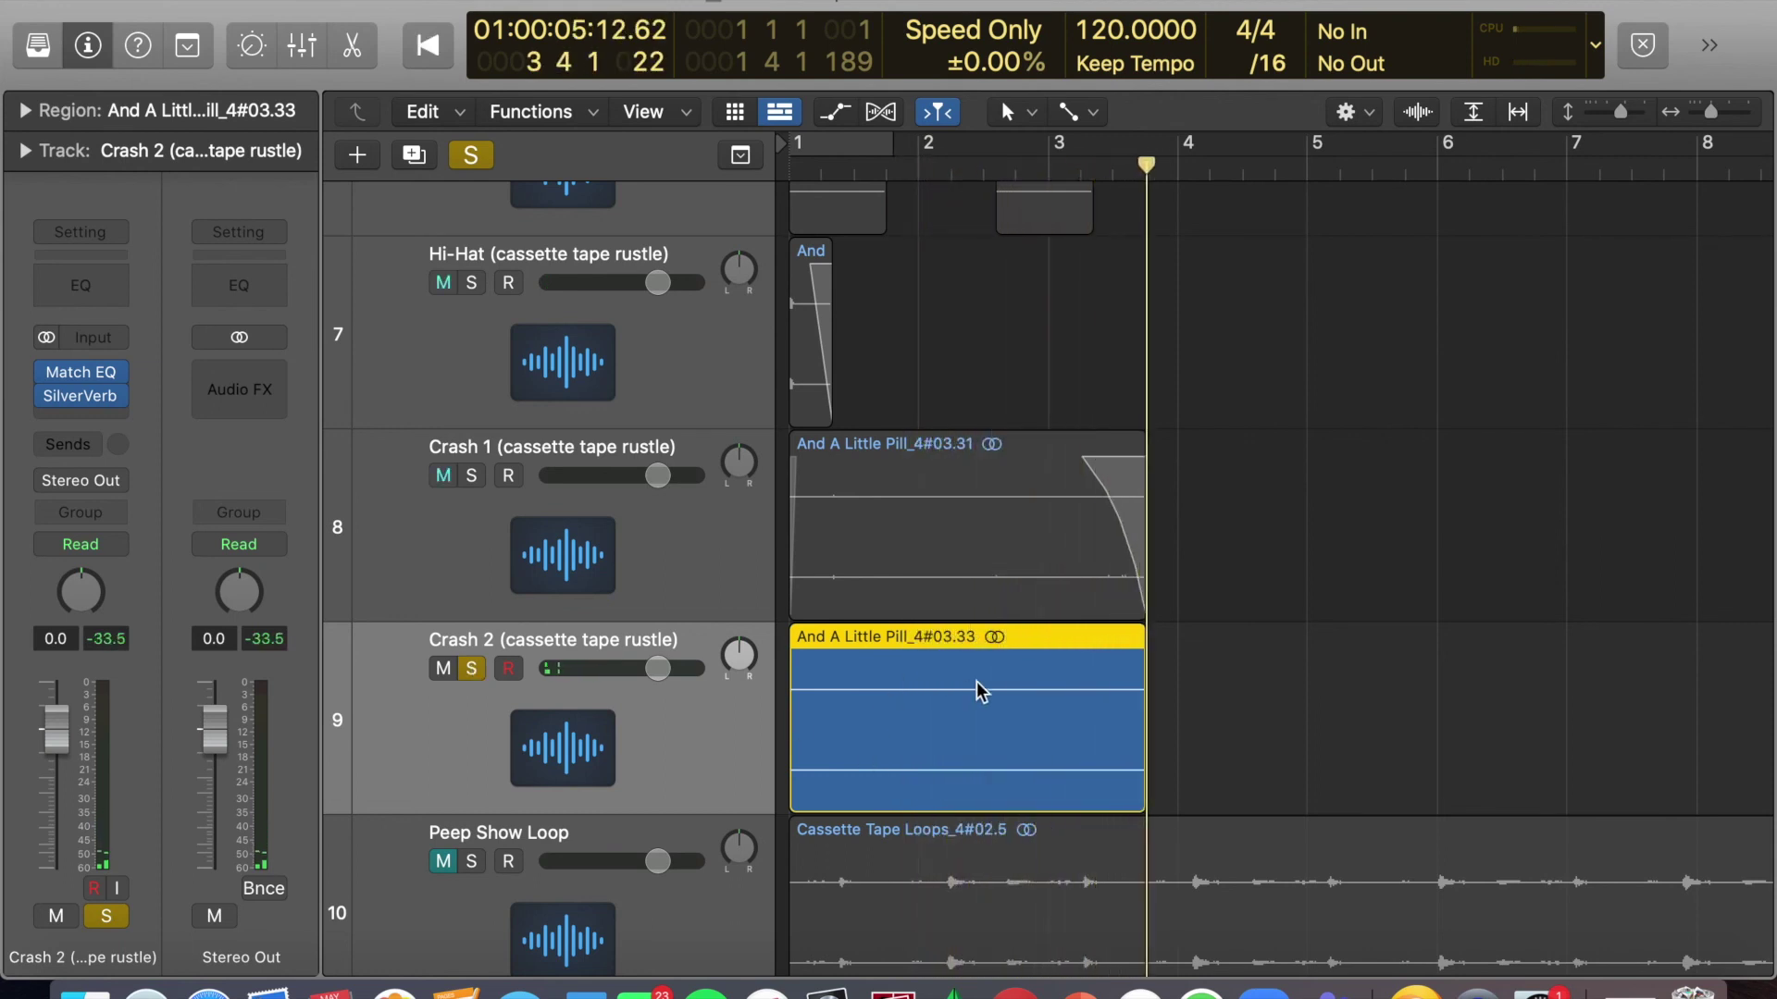
Add a curved fade-out to the end of the Crash 2 region and a very short fade-in at its start.
left_click_drag(1088, 670, 1206, 679)
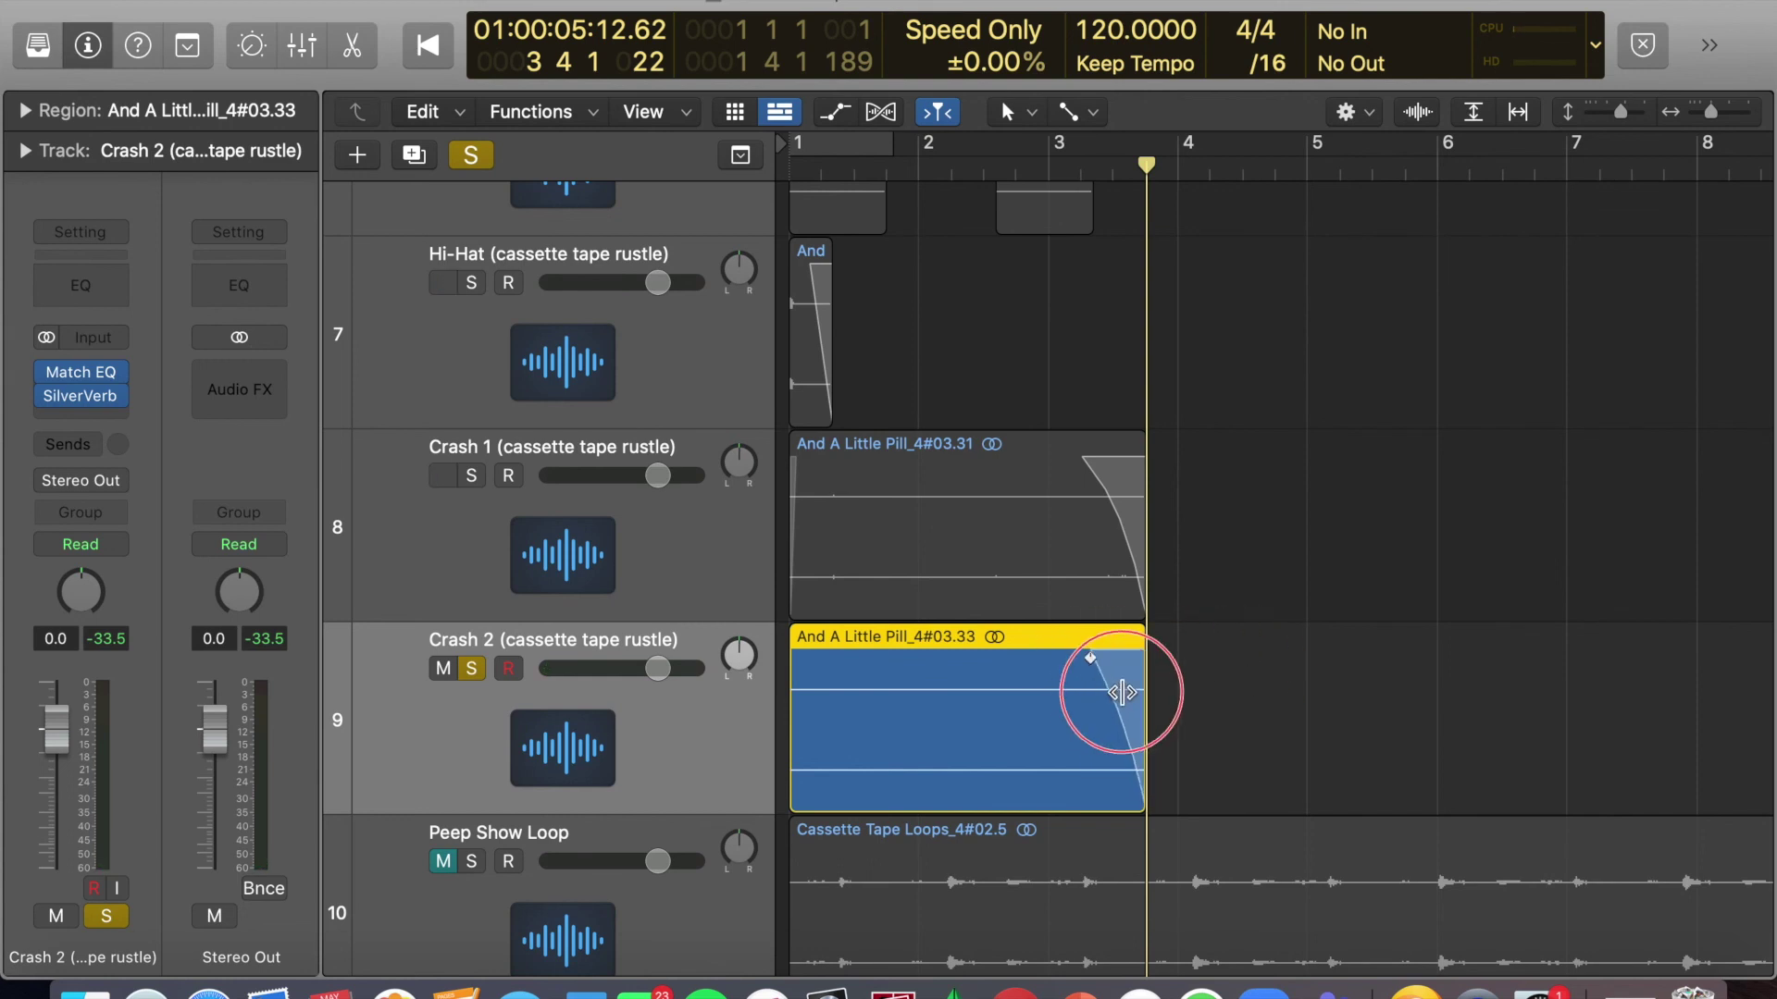
key("Return")
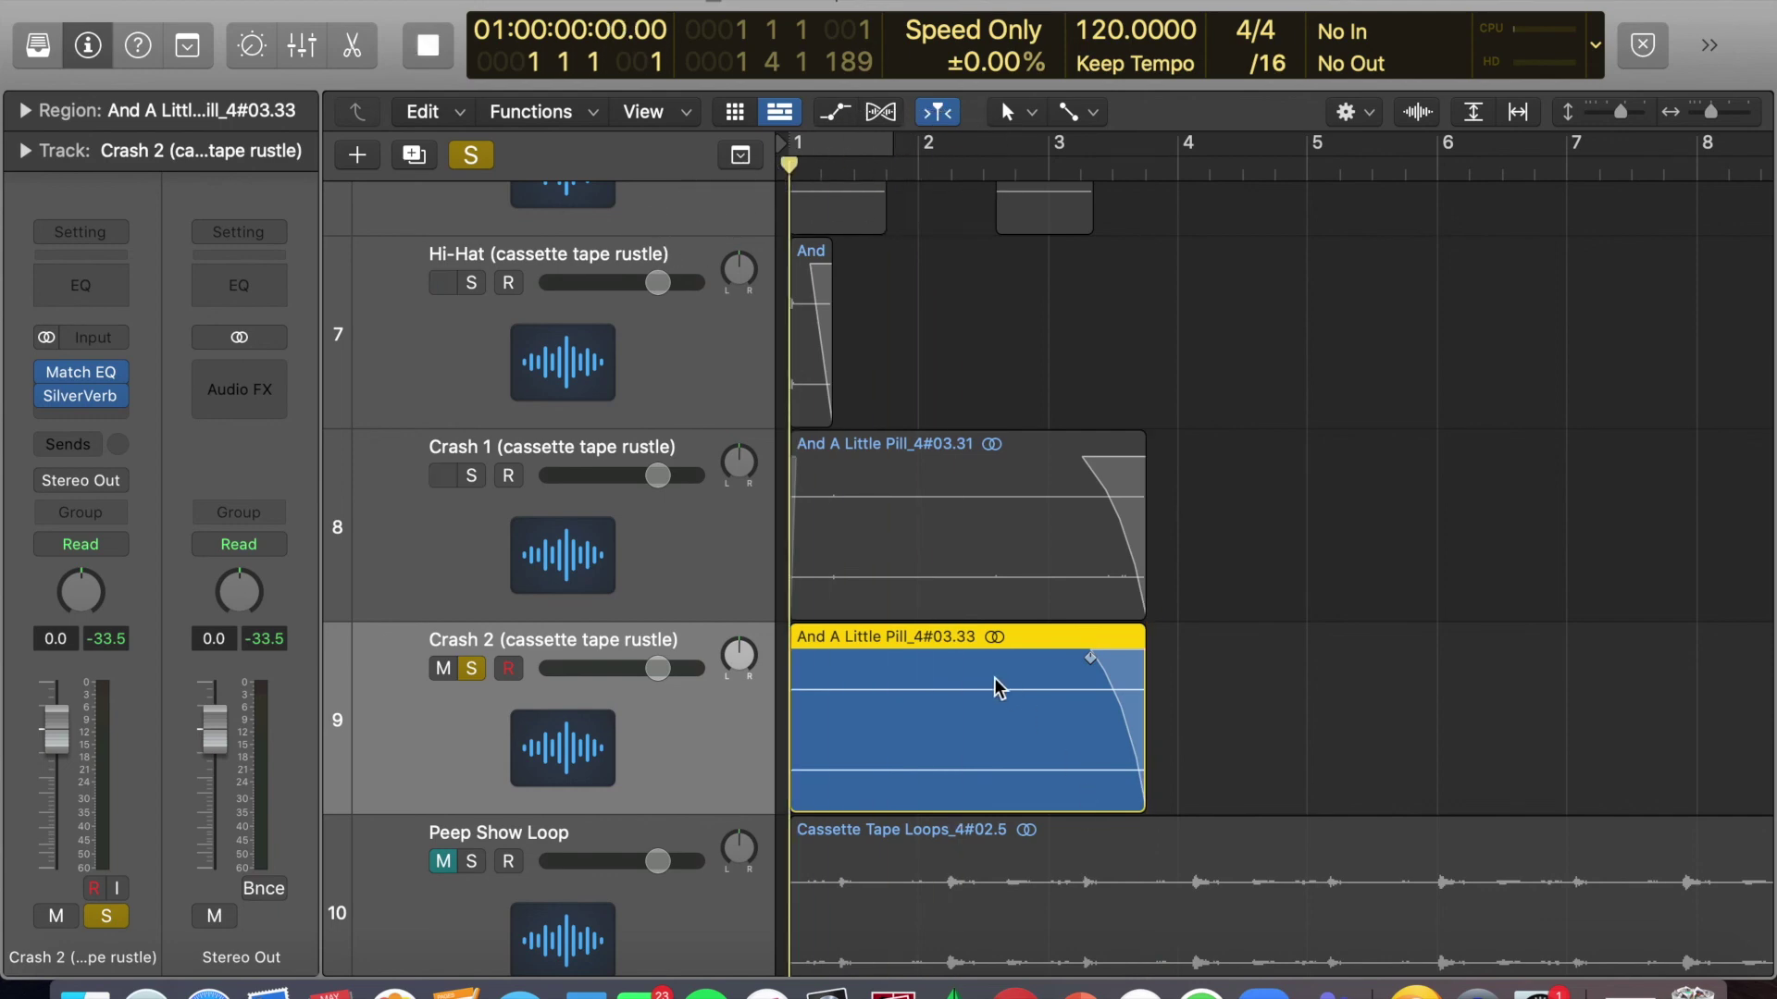
key("z")
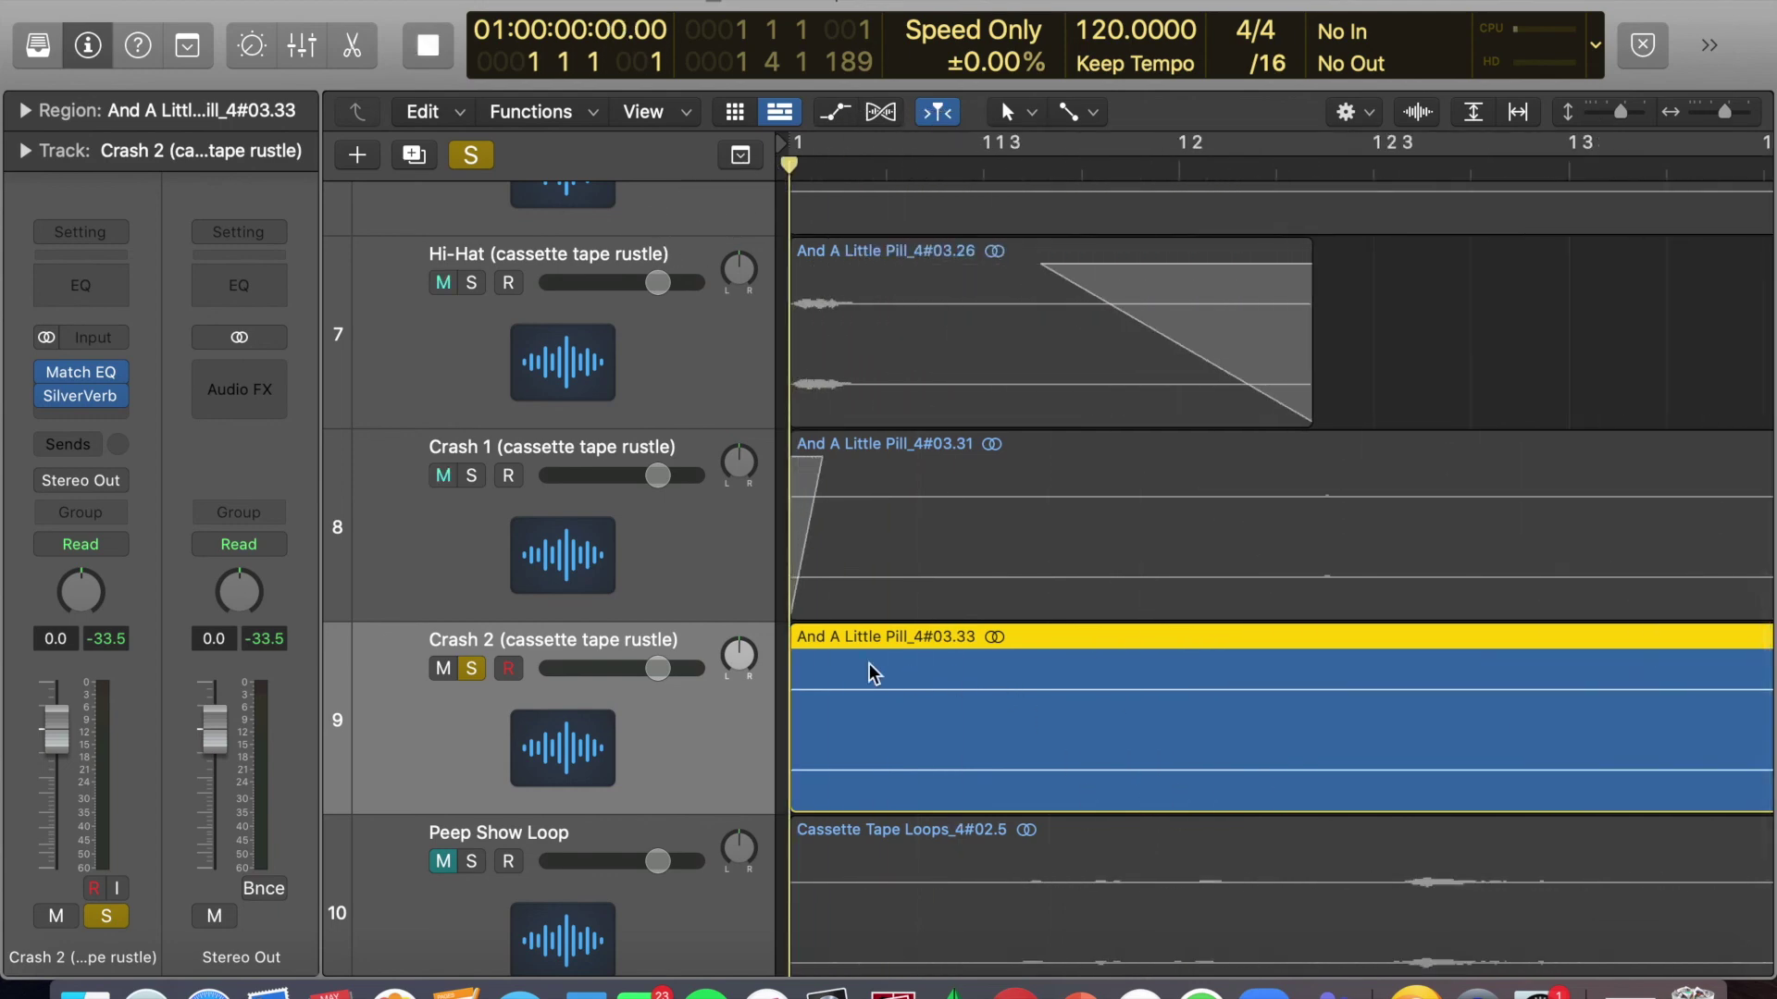
left_click_drag(807, 672, 786, 669)
Audition the faded Crash 2 region from the project start, showing its full length during playback.
key("space")
key("z")
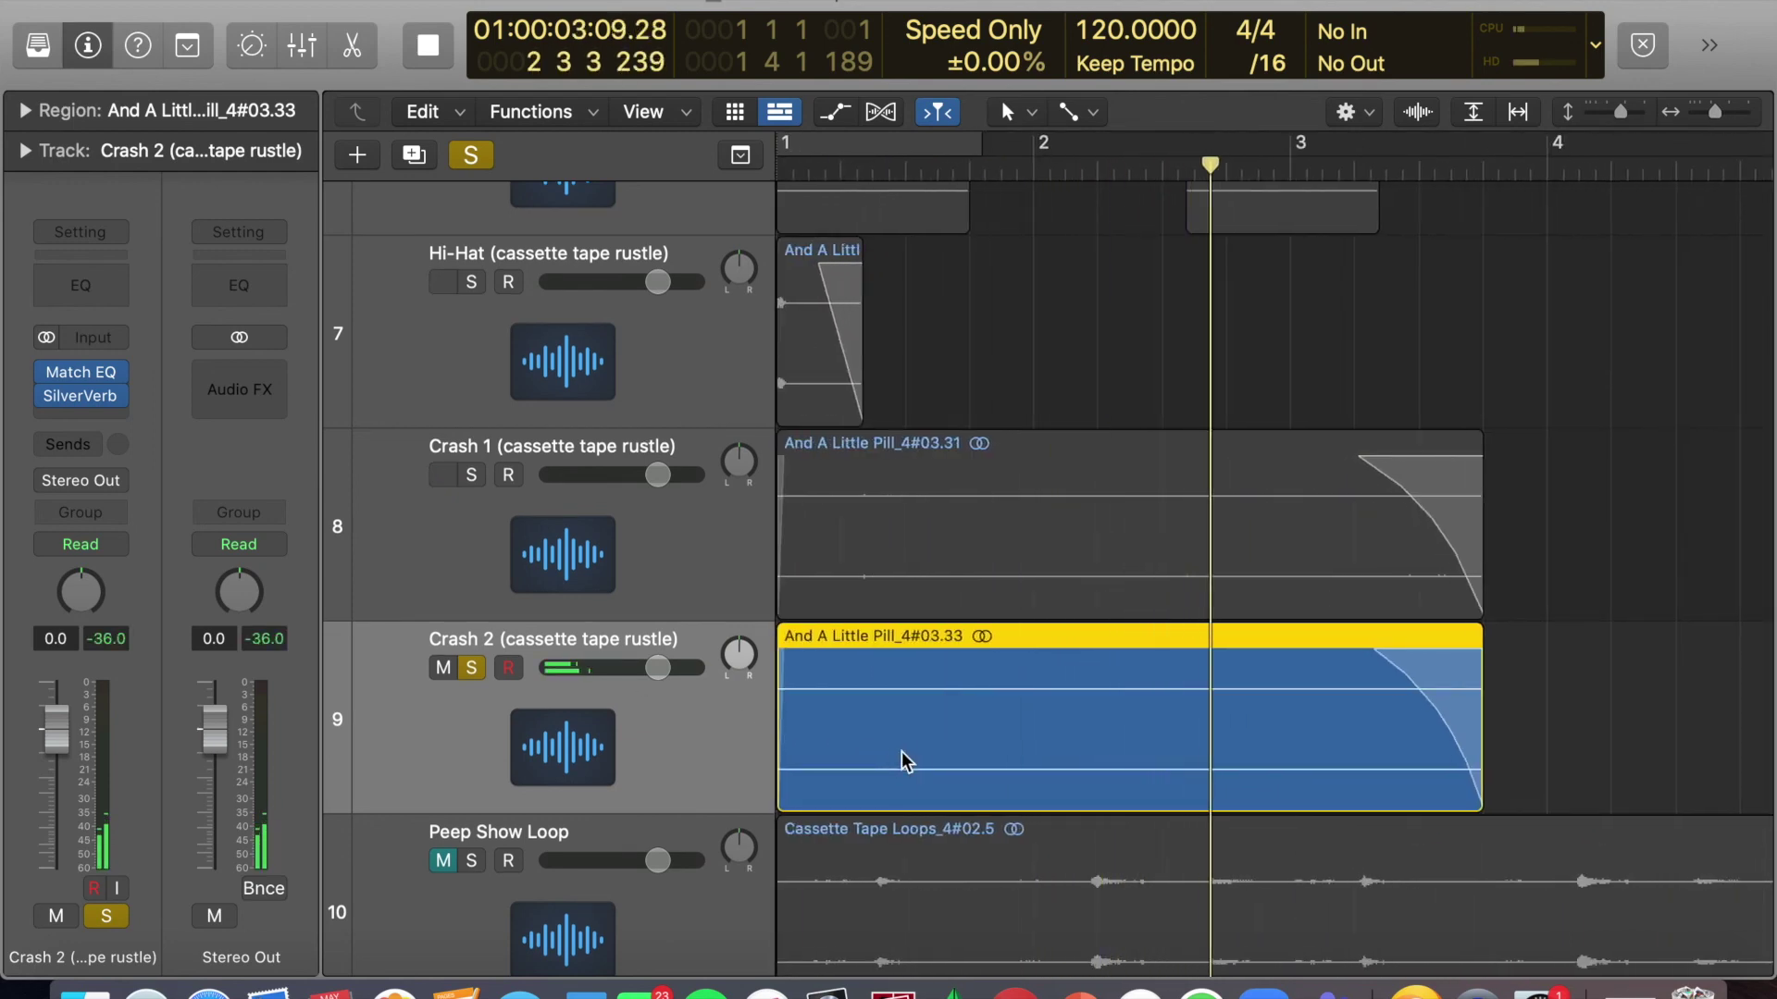
key("space")
scroll(1007, 691, "up", 3)
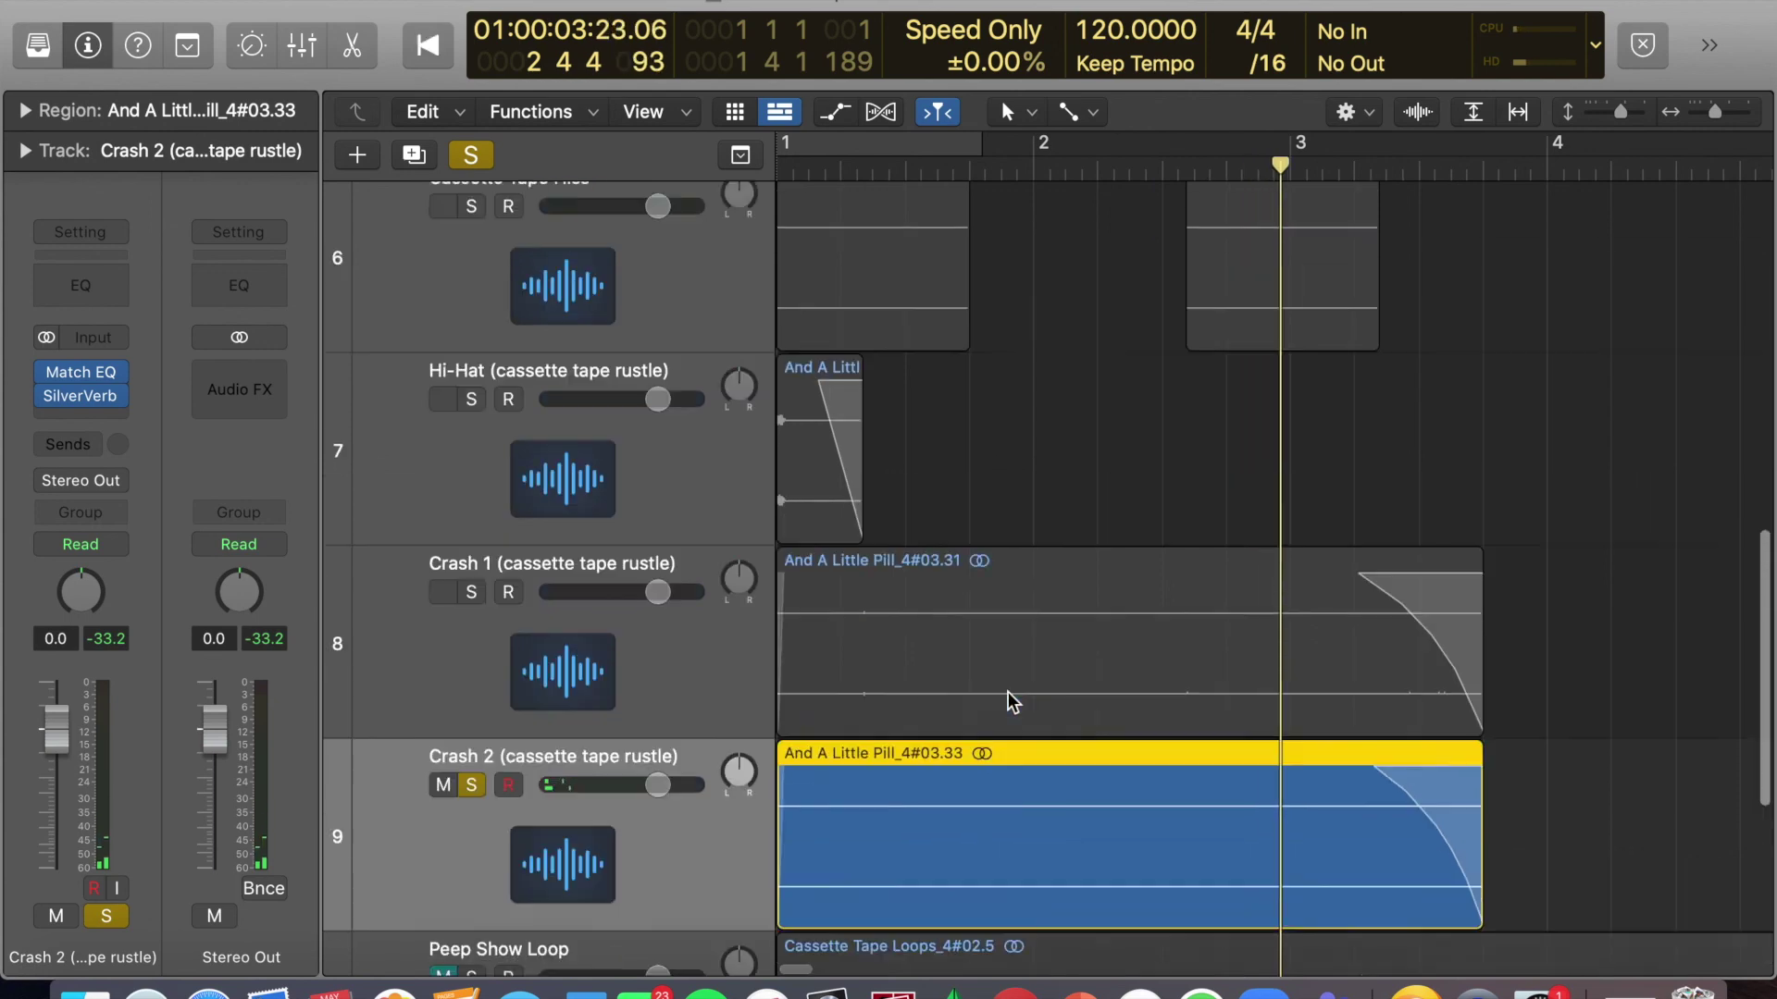
Reduce the track heights, clear the existing solo, and audition only the Full Drums track from just before bar 9.
key("super+Left")
key("super+Left")
scroll(1008, 691, "up", 2)
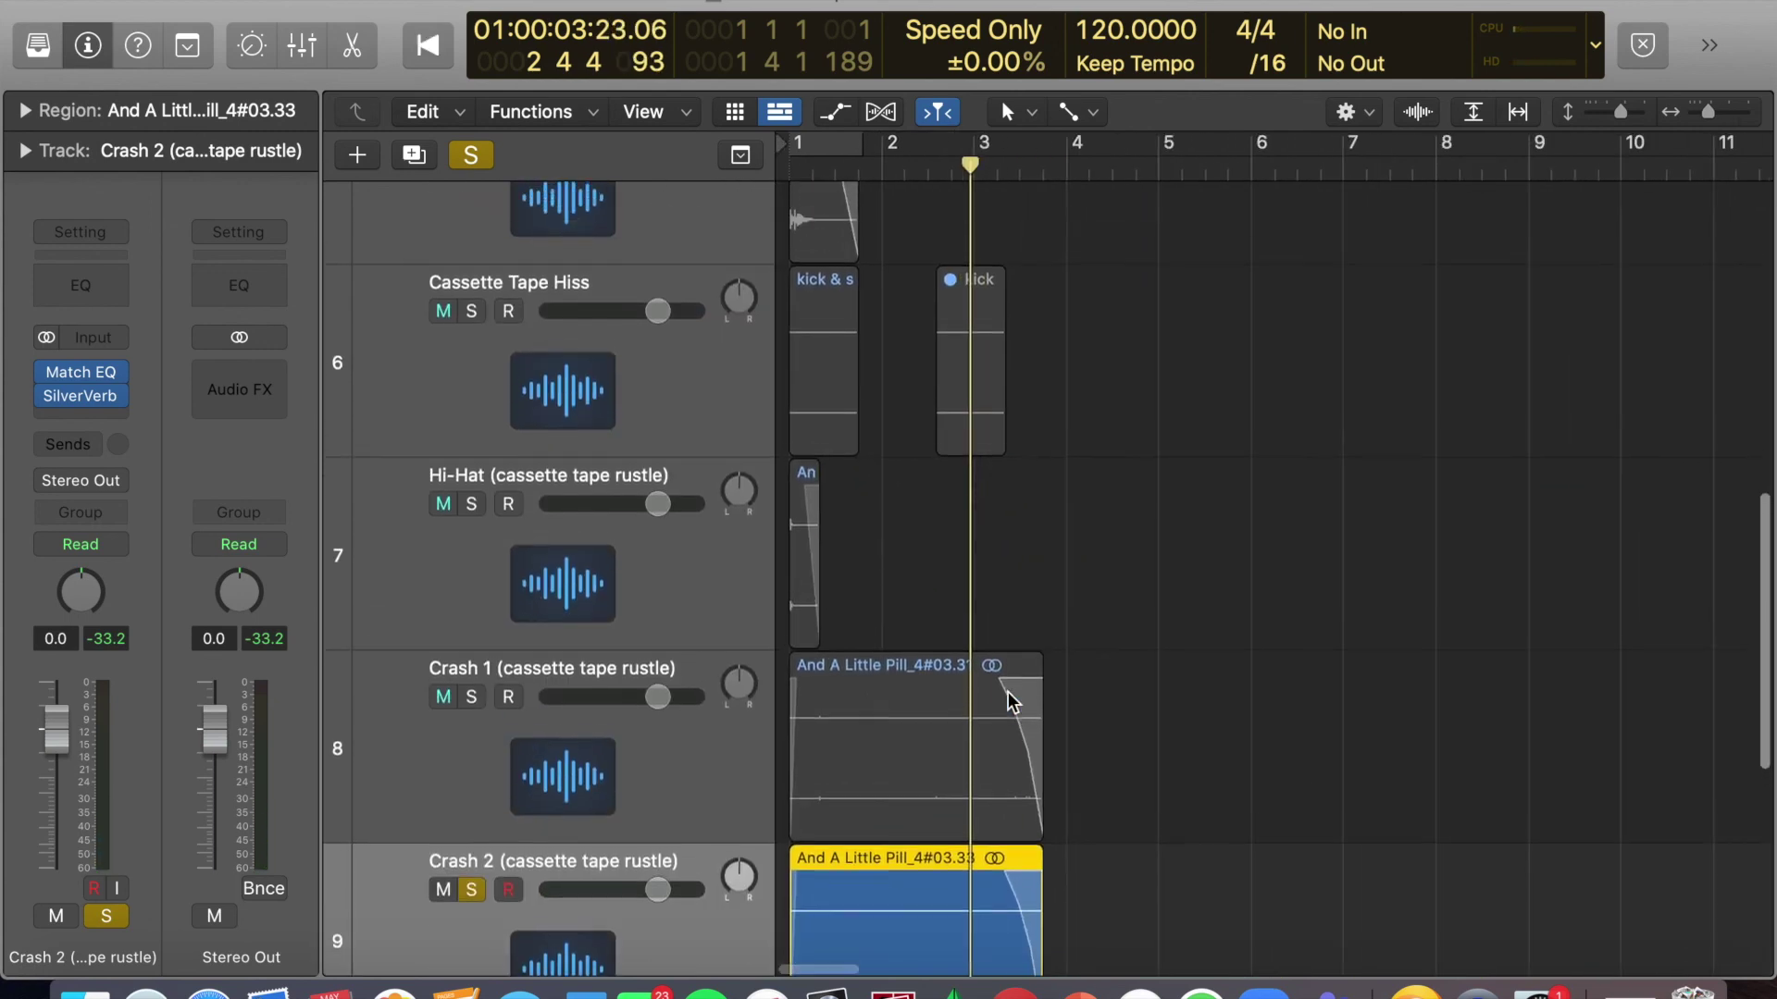
left_click_drag(1622, 111, 1608, 109)
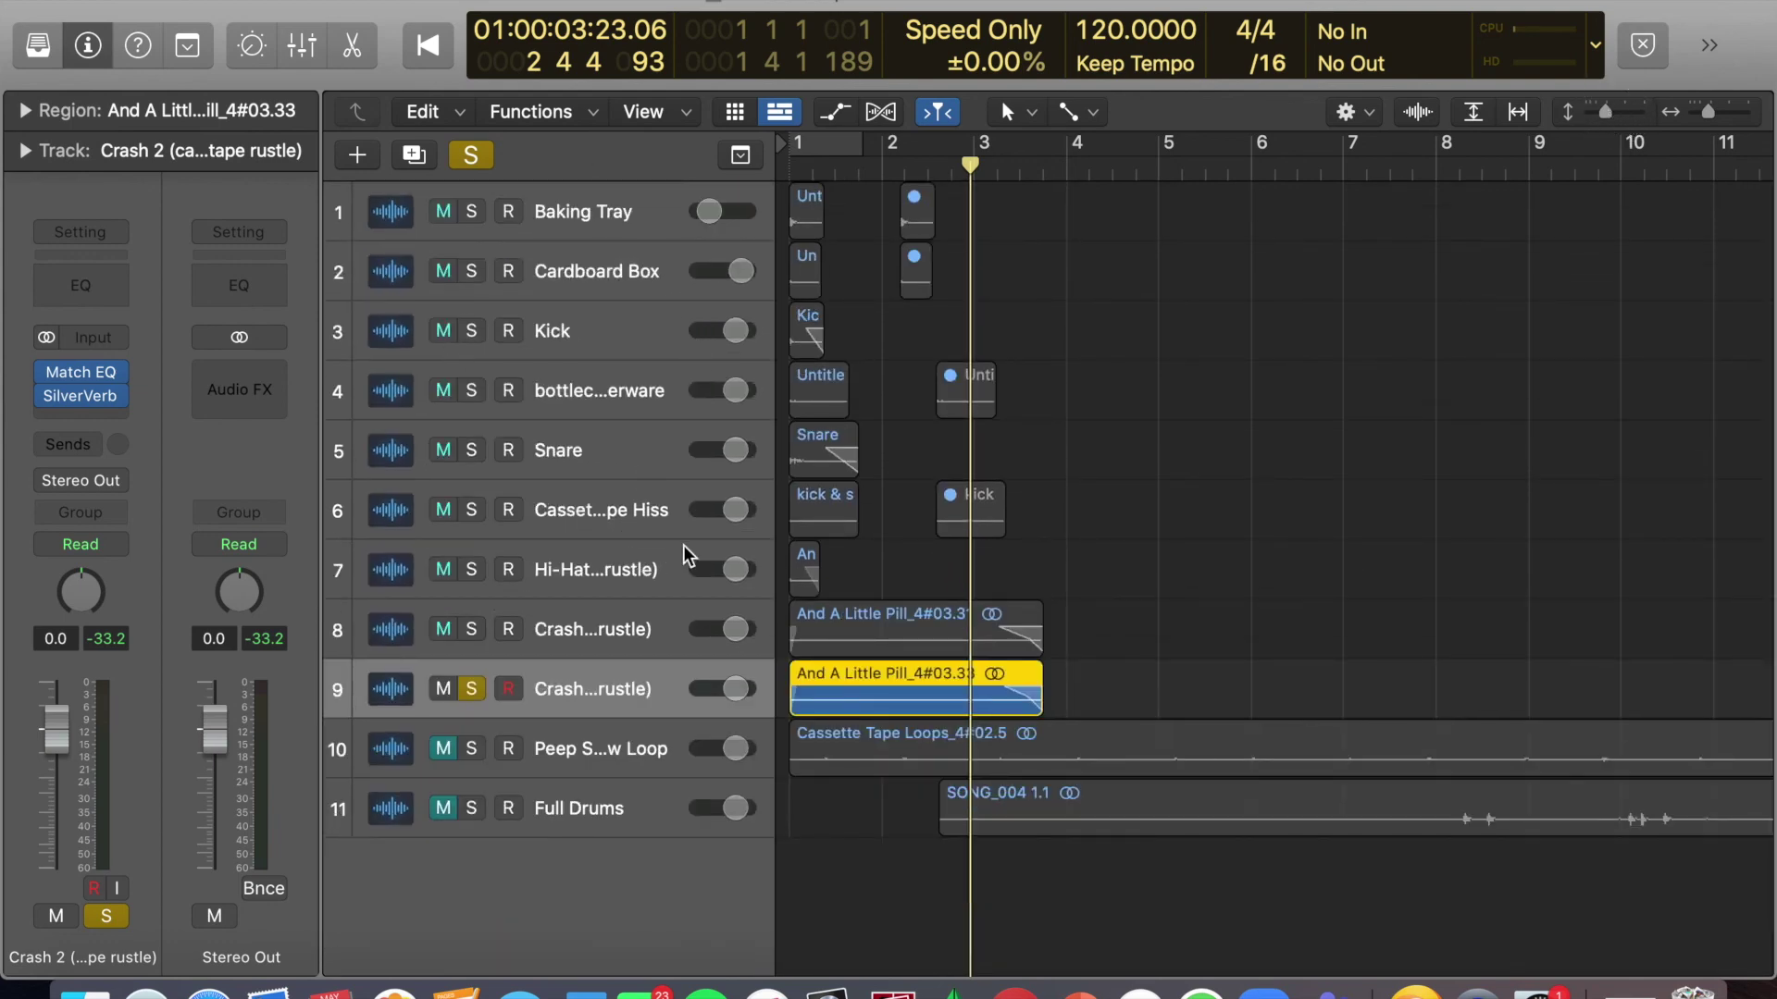
left_click(474, 155)
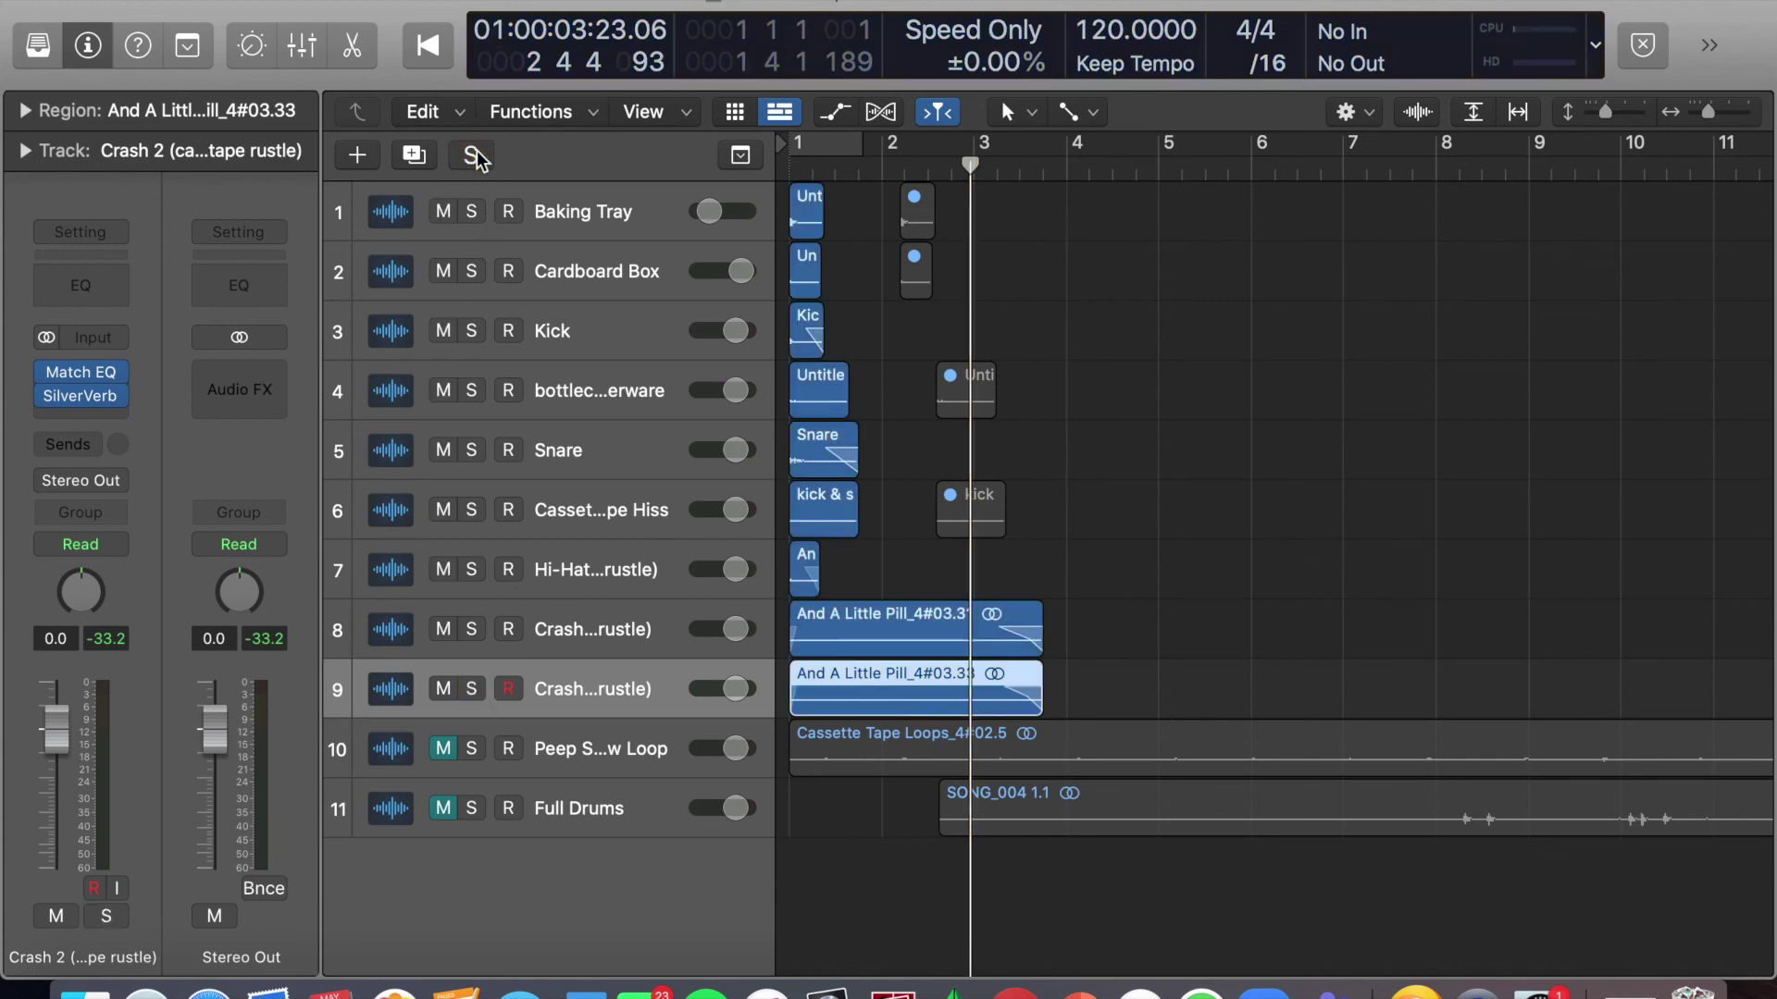
left_click(472, 812)
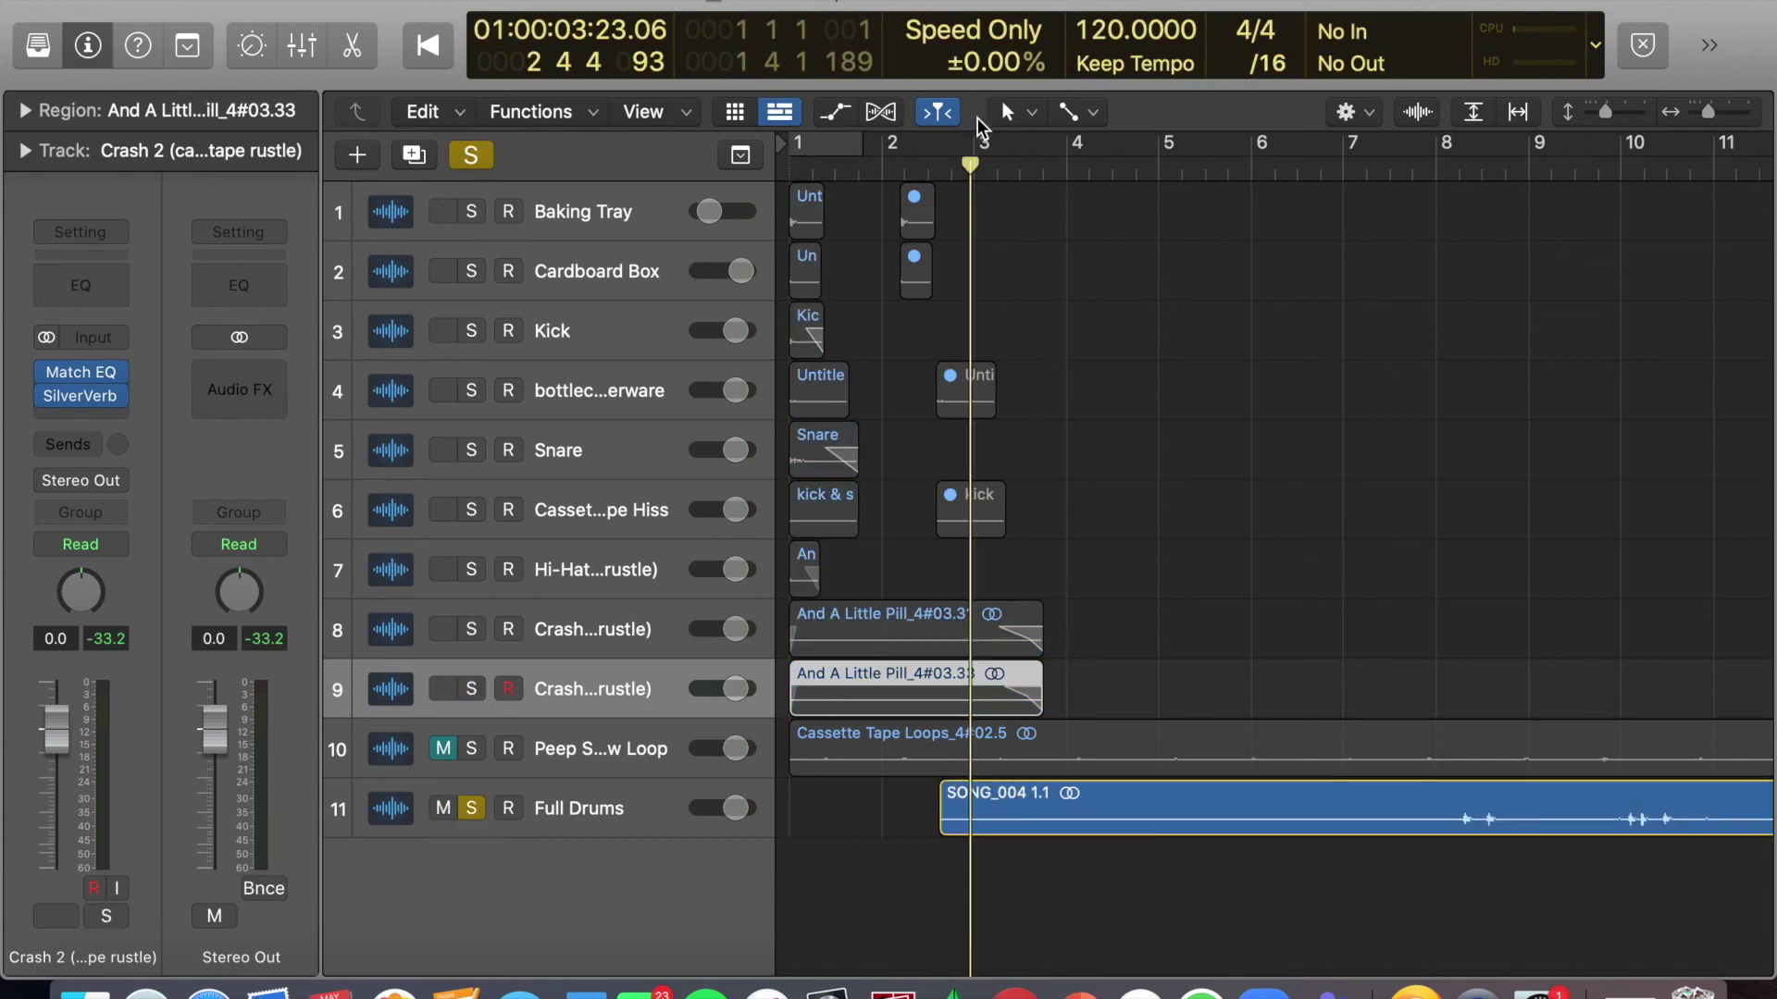
left_click(1508, 166)
key("space")
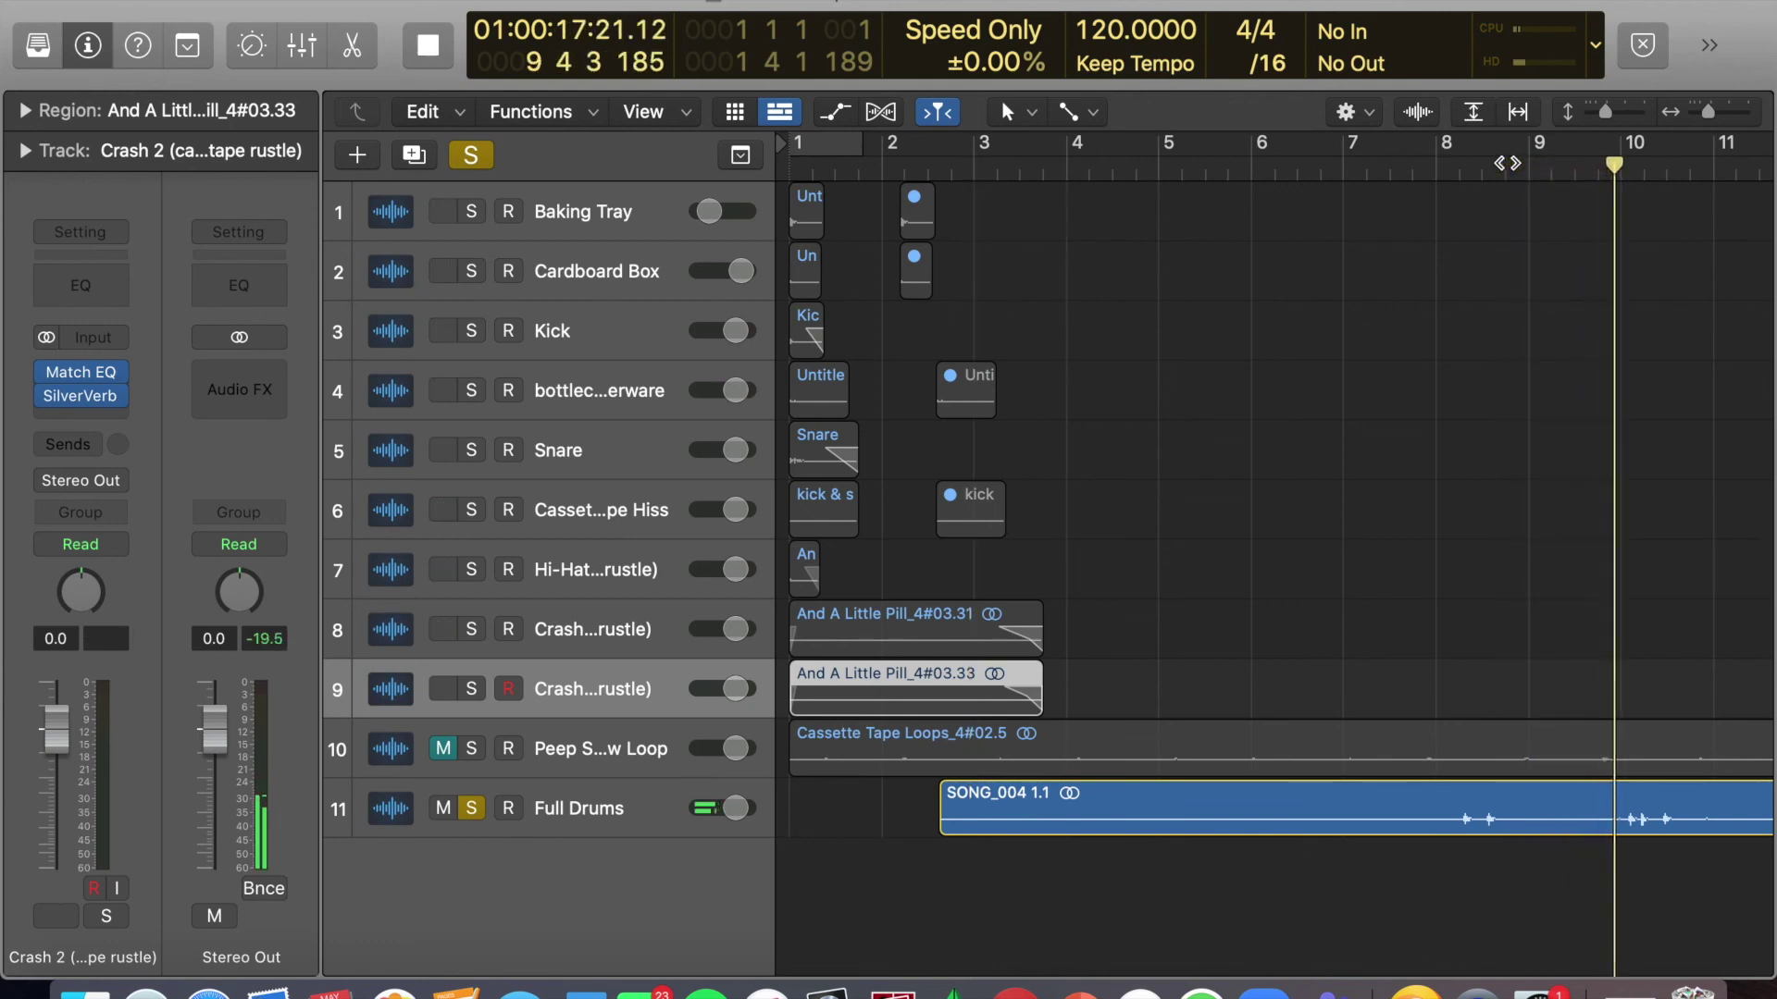
key("space")
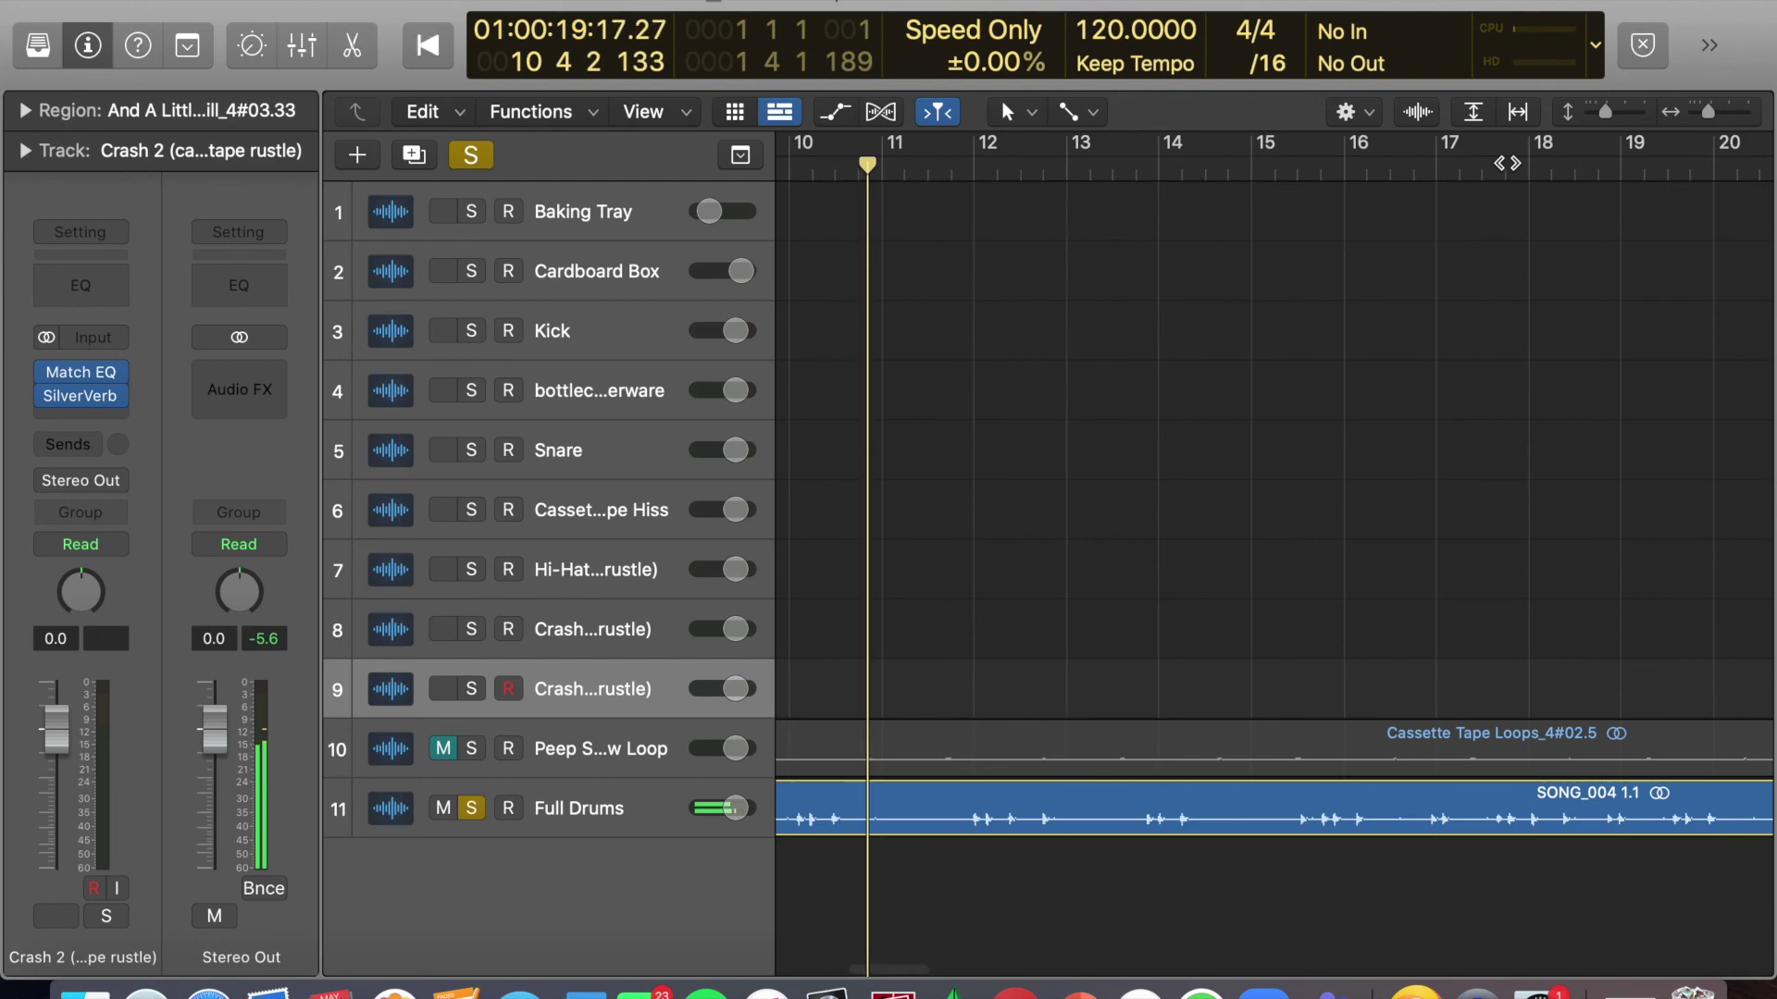
scroll(1371, 508, "left", 10)
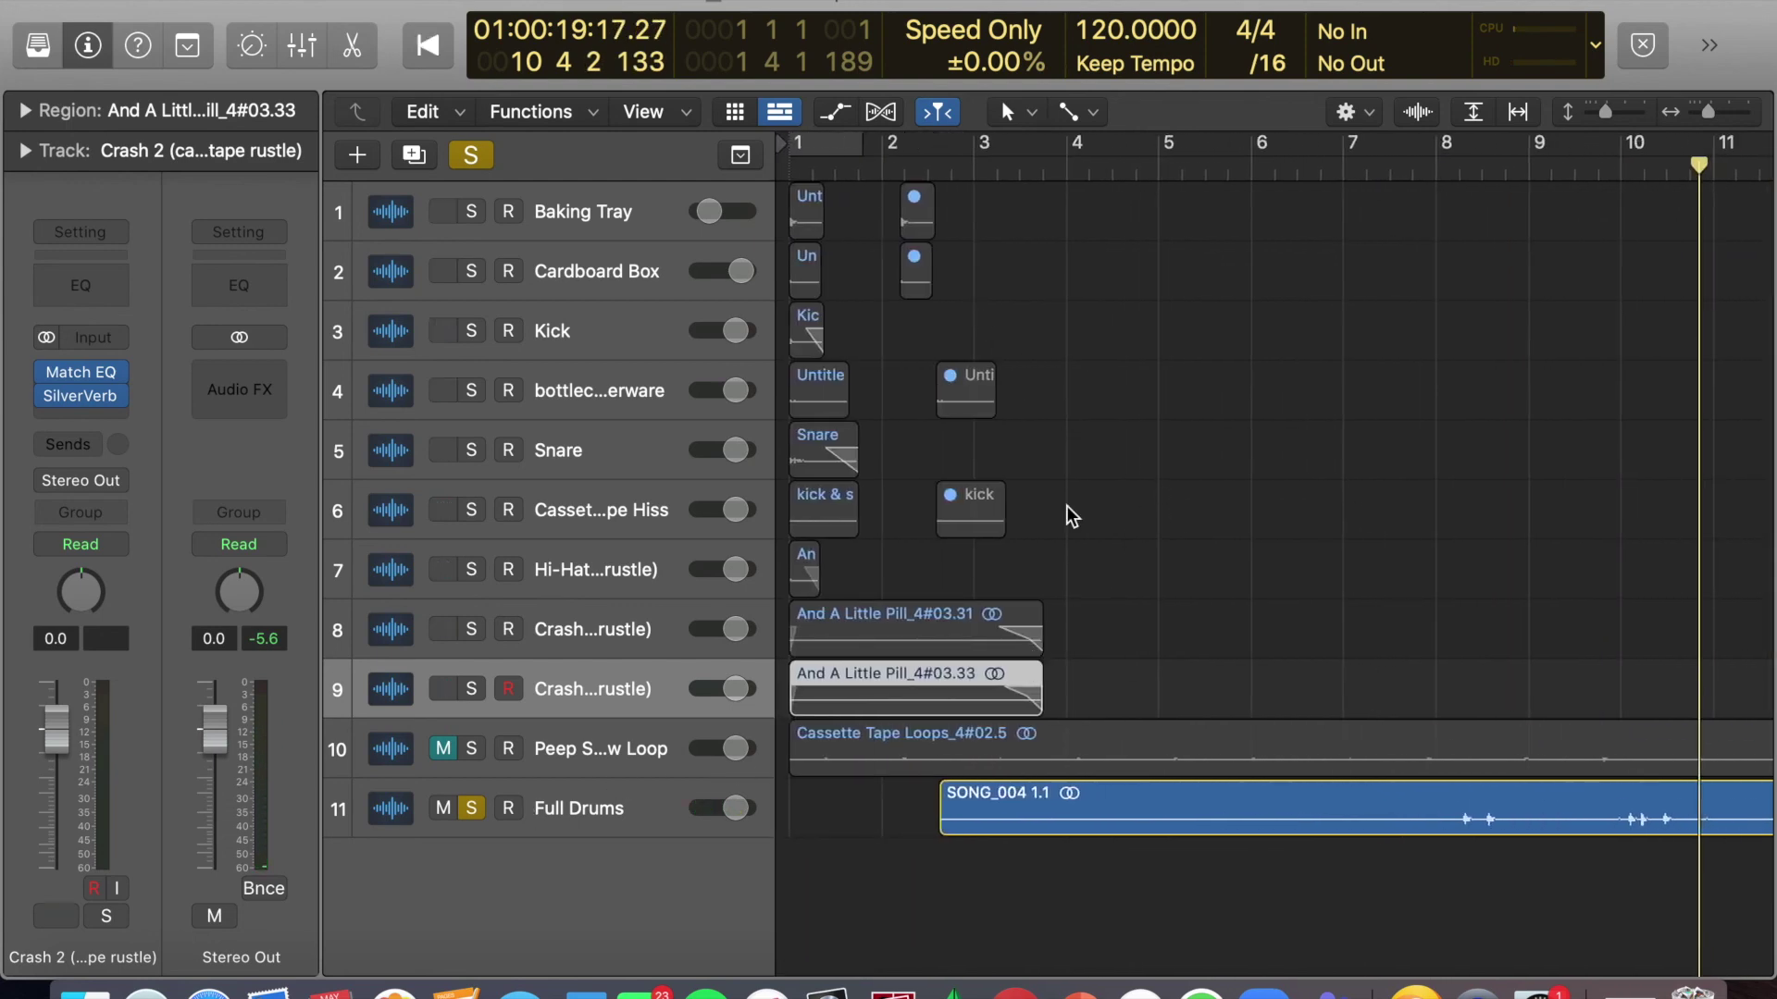
Show the Flex controls, enable Flex on the Full Drums track with Polyphonic (Auto), and solo Peep Show Loop alongside it.
left_click(589, 822)
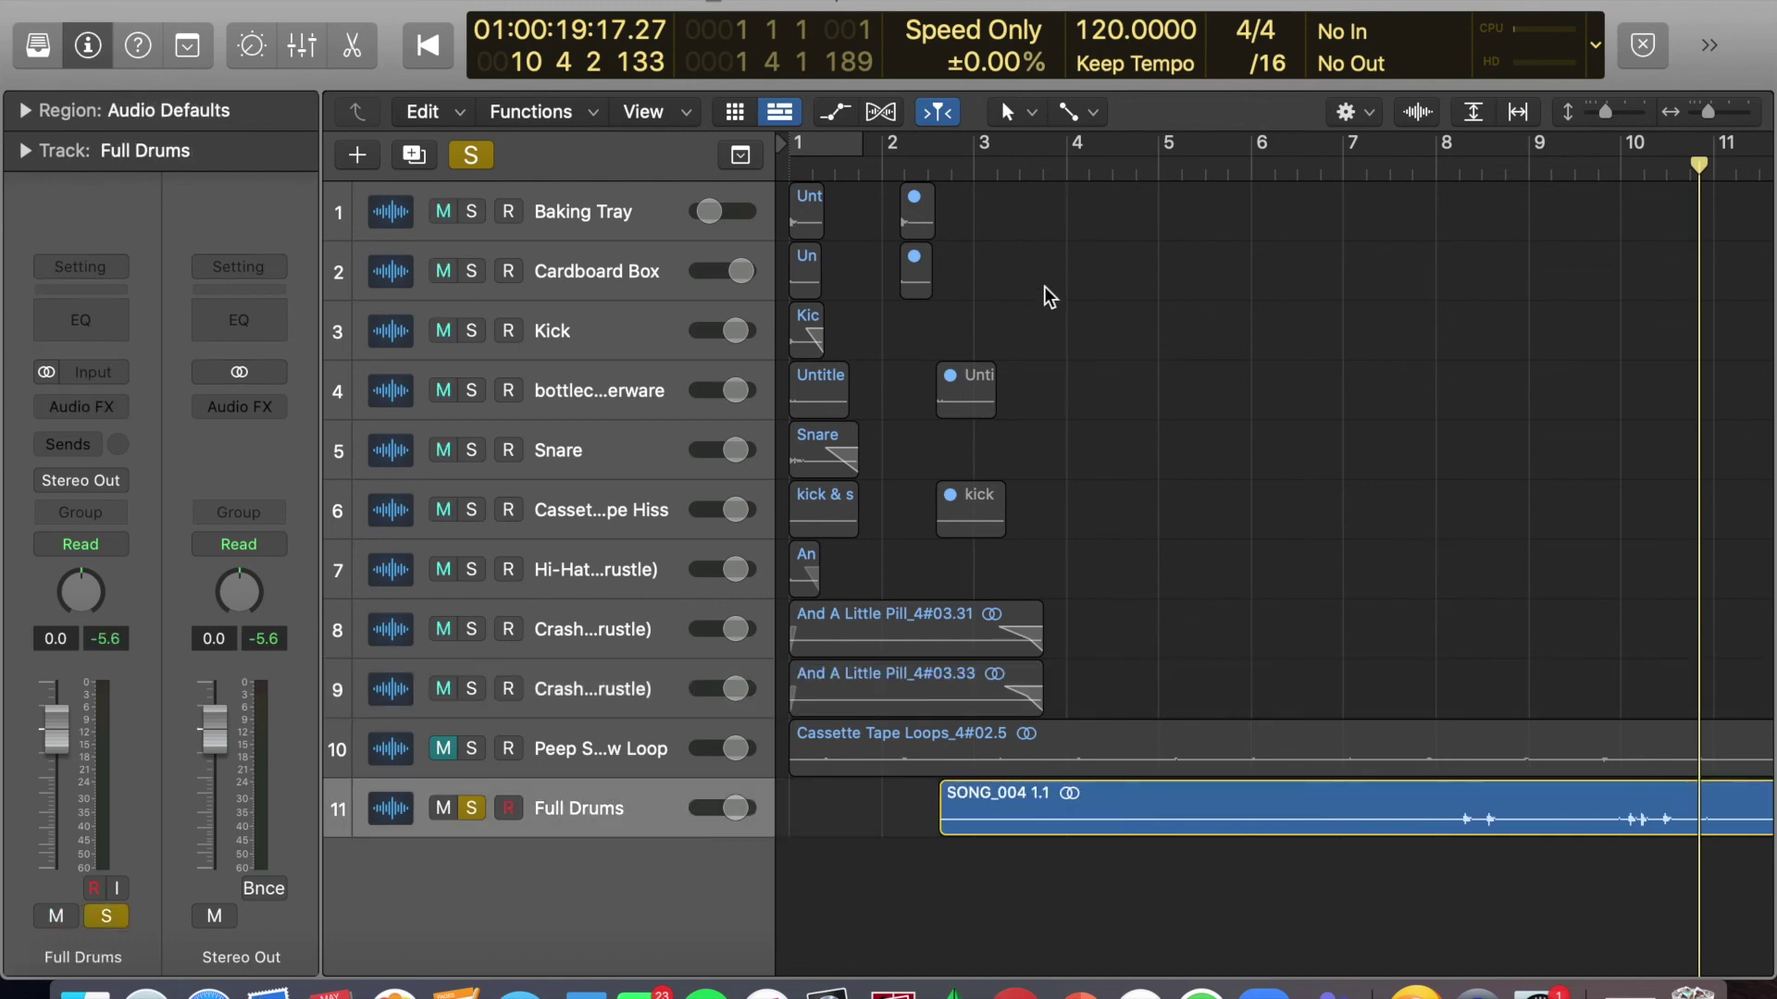
left_click(886, 118)
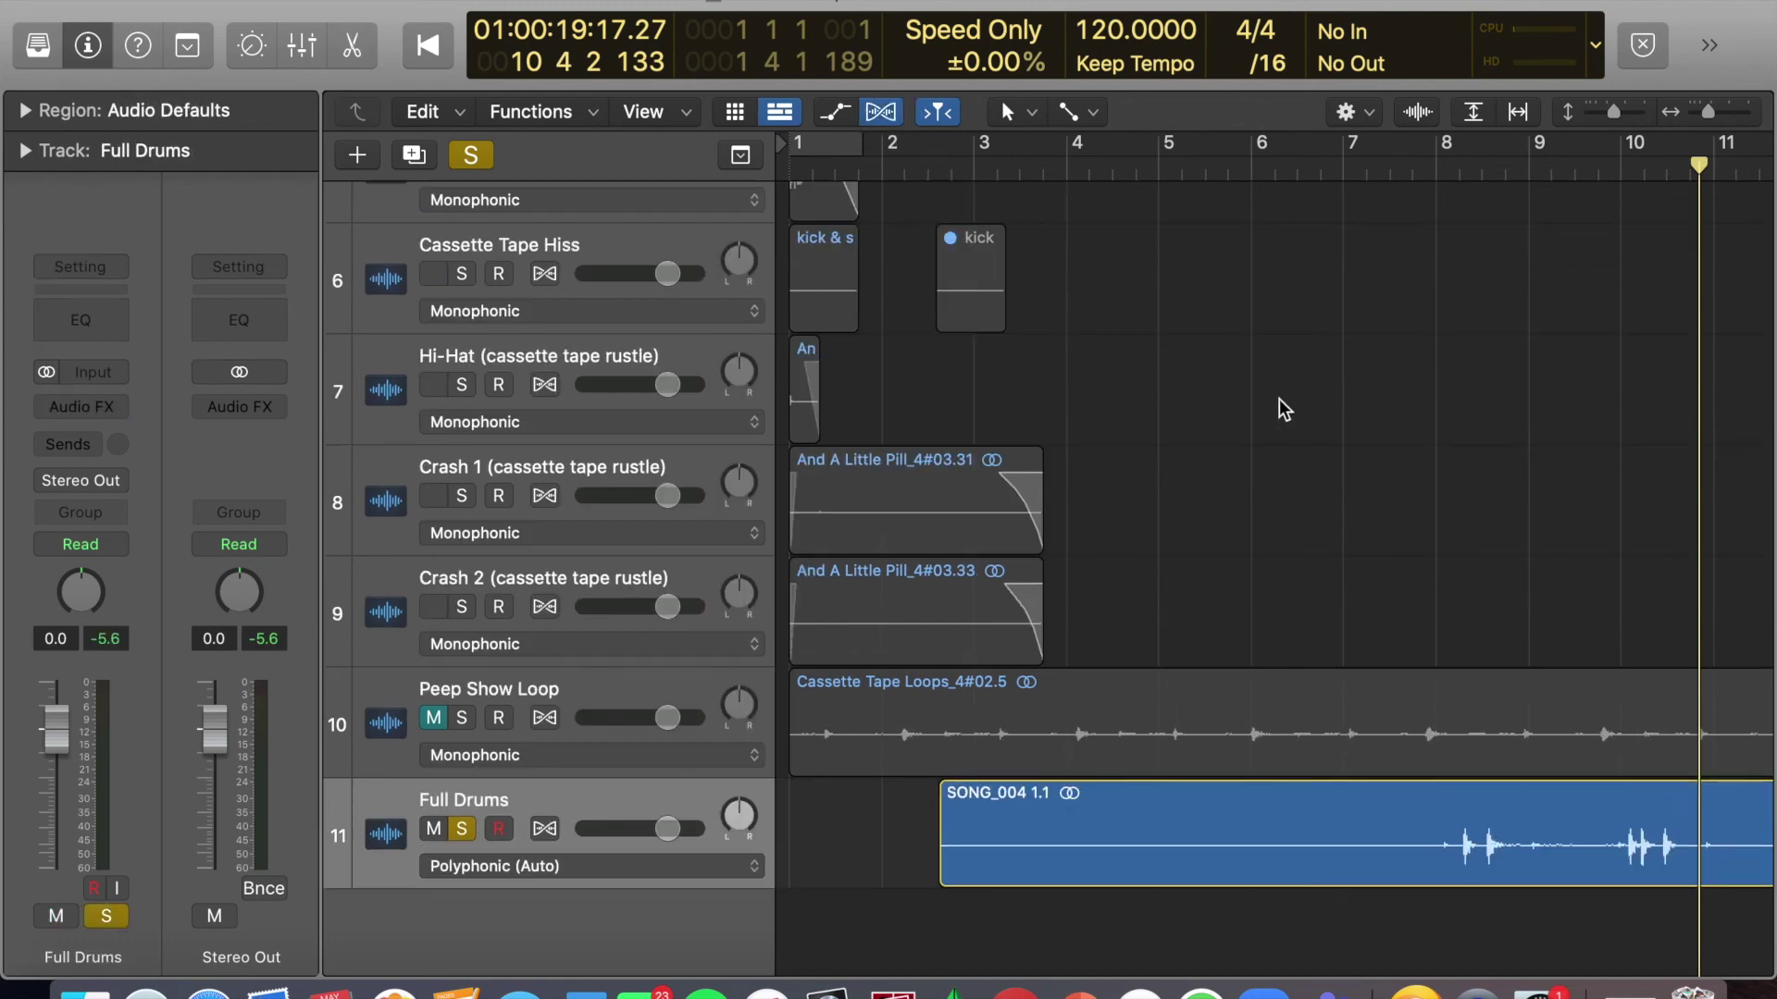
left_click(1389, 168)
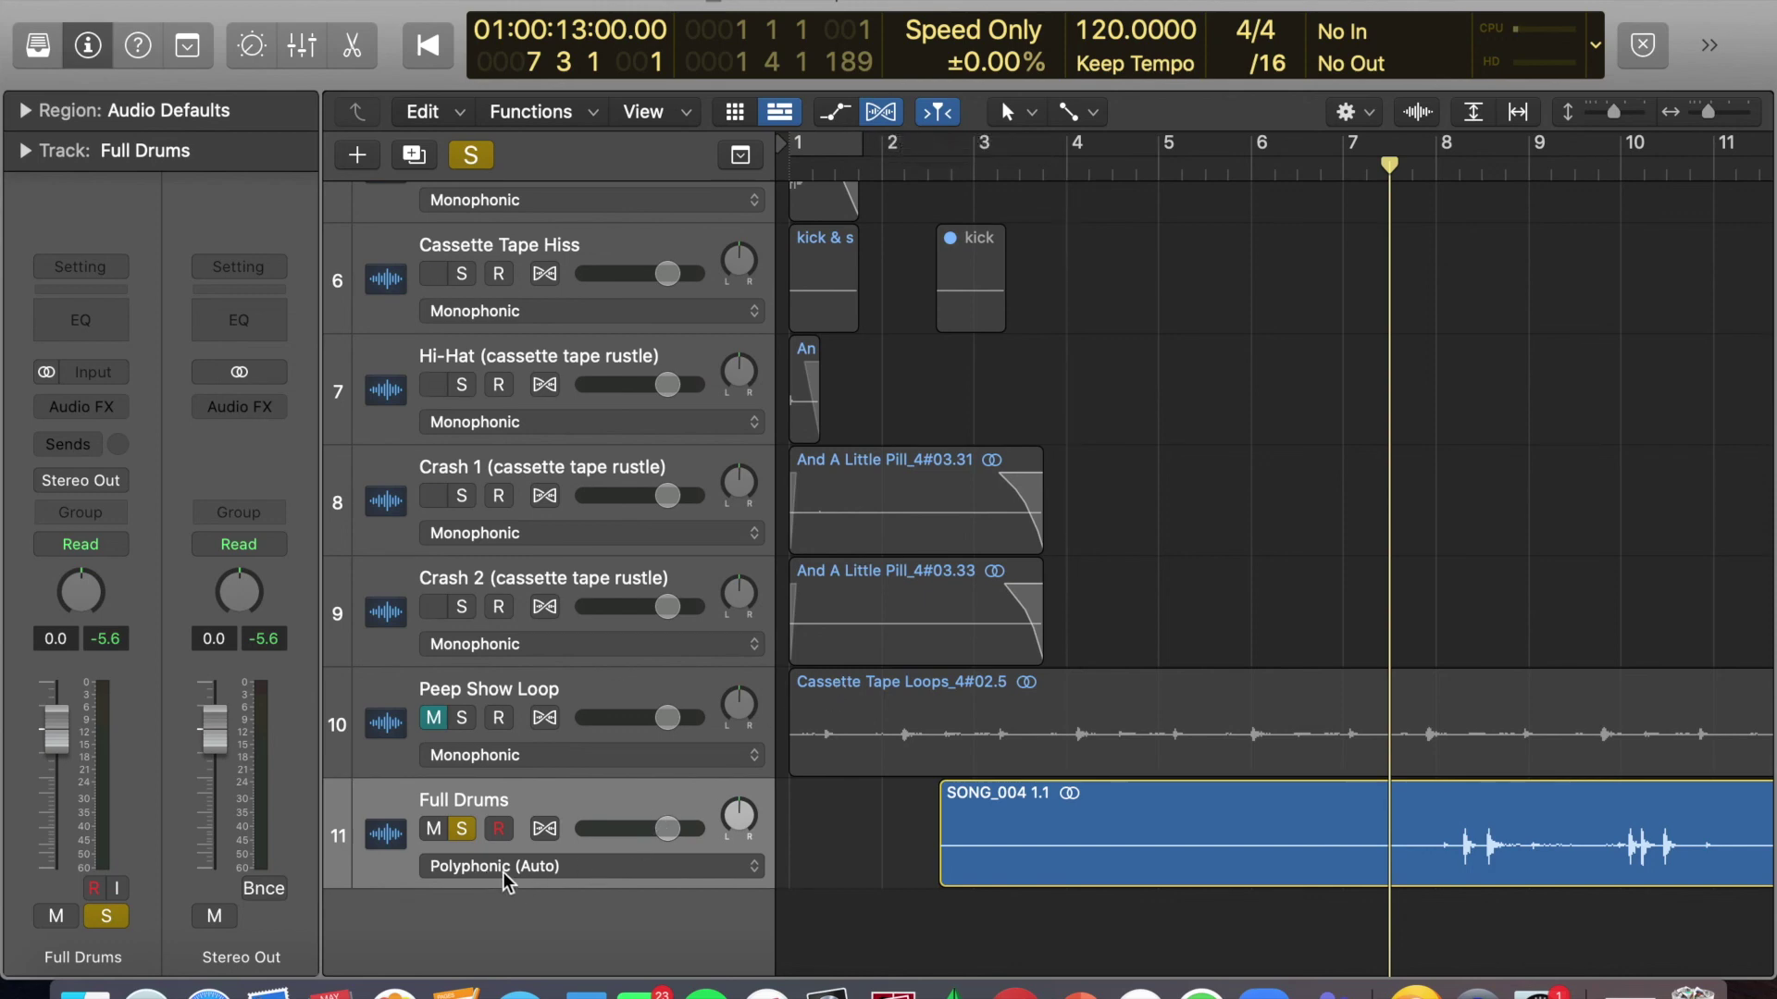
key("super+Left")
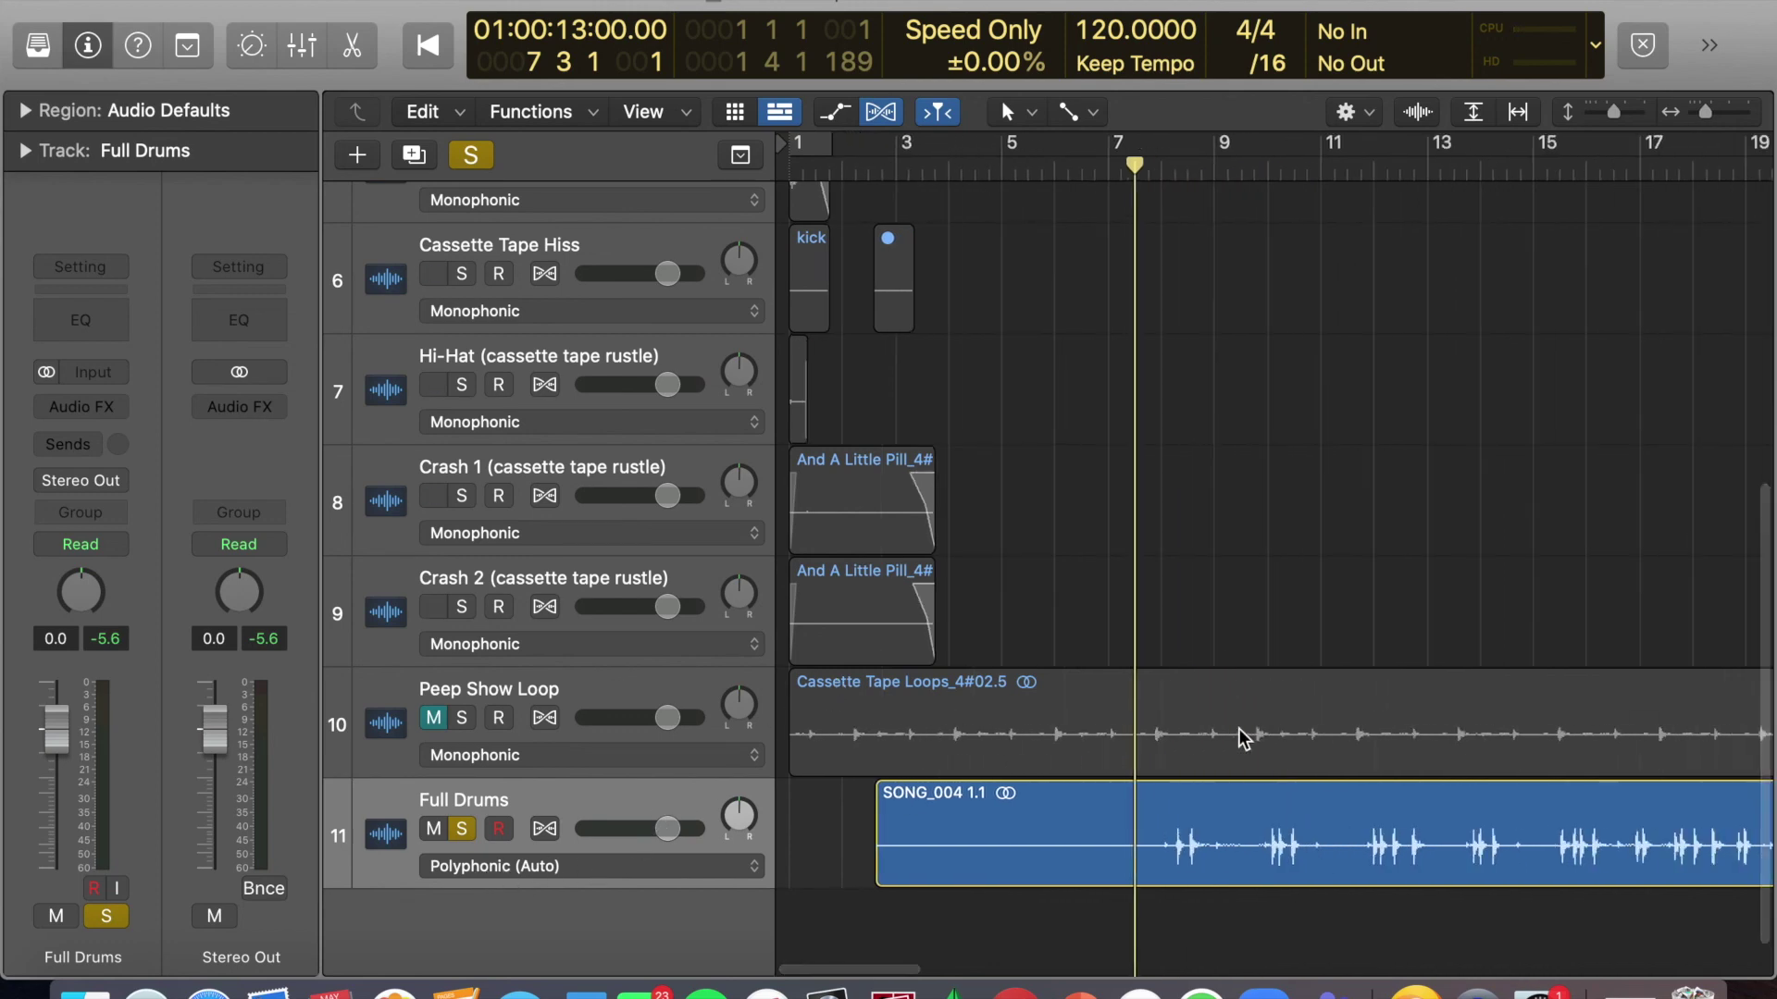
left_click(462, 719)
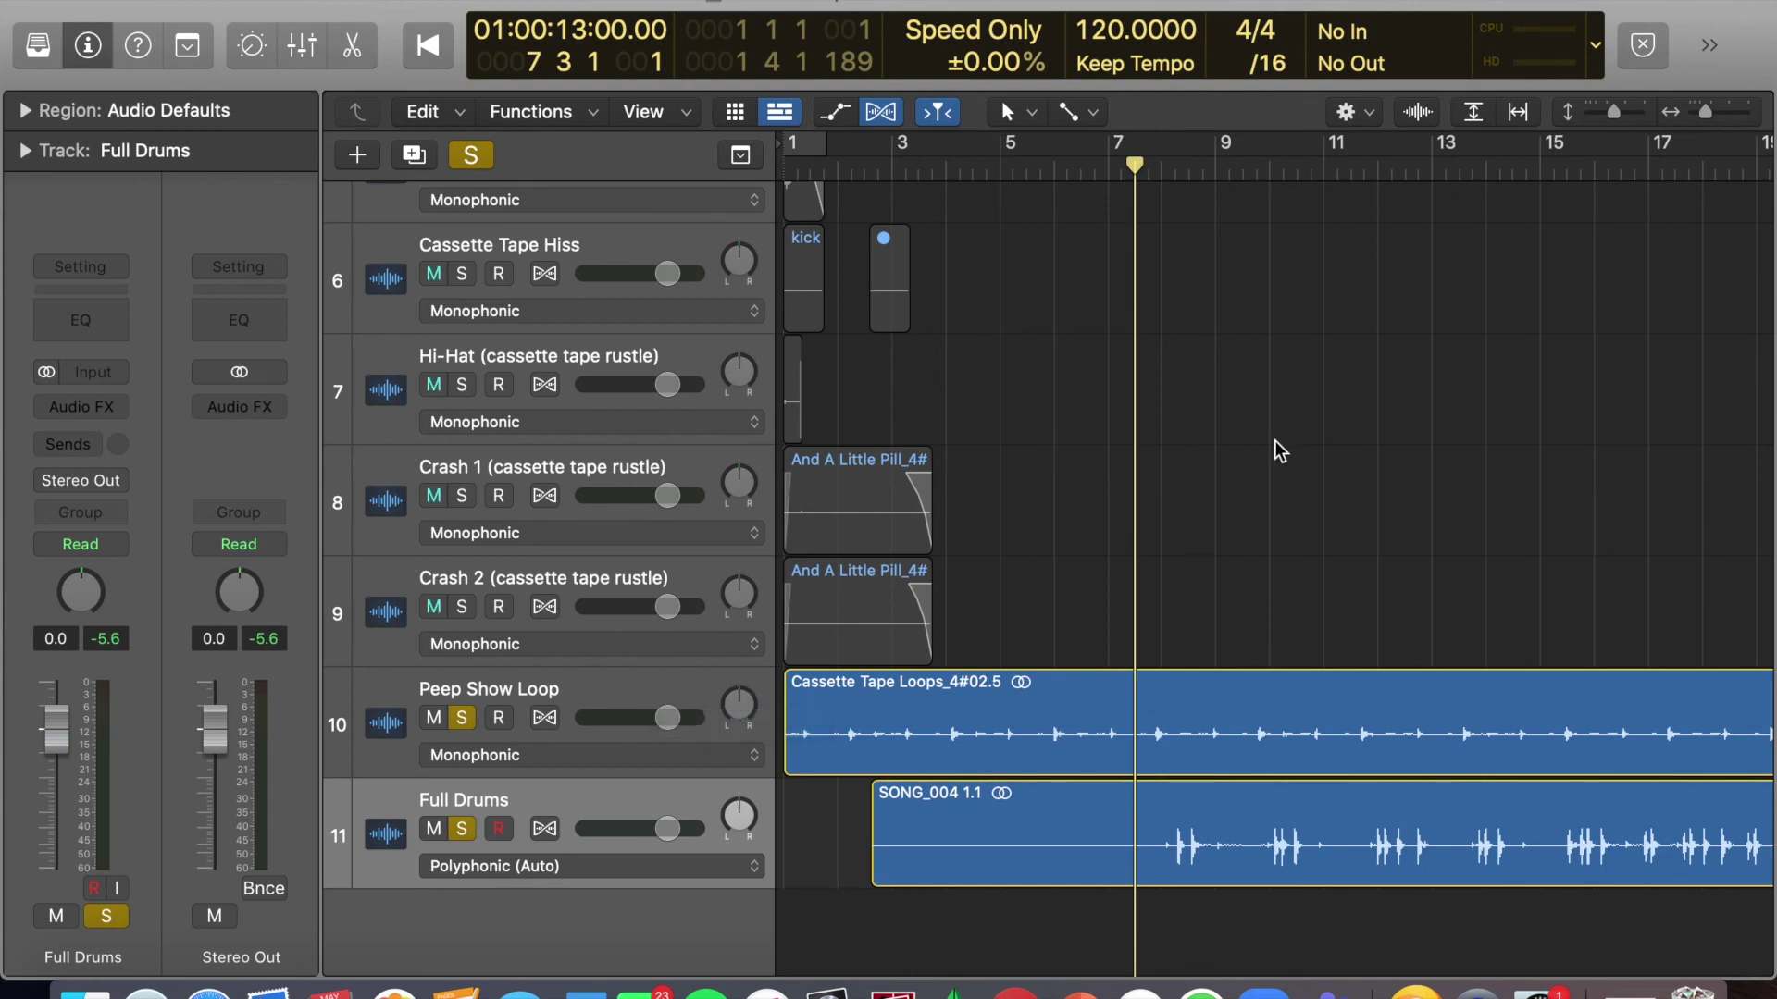
left_click(545, 829)
scroll(1387, 768, "right", 15)
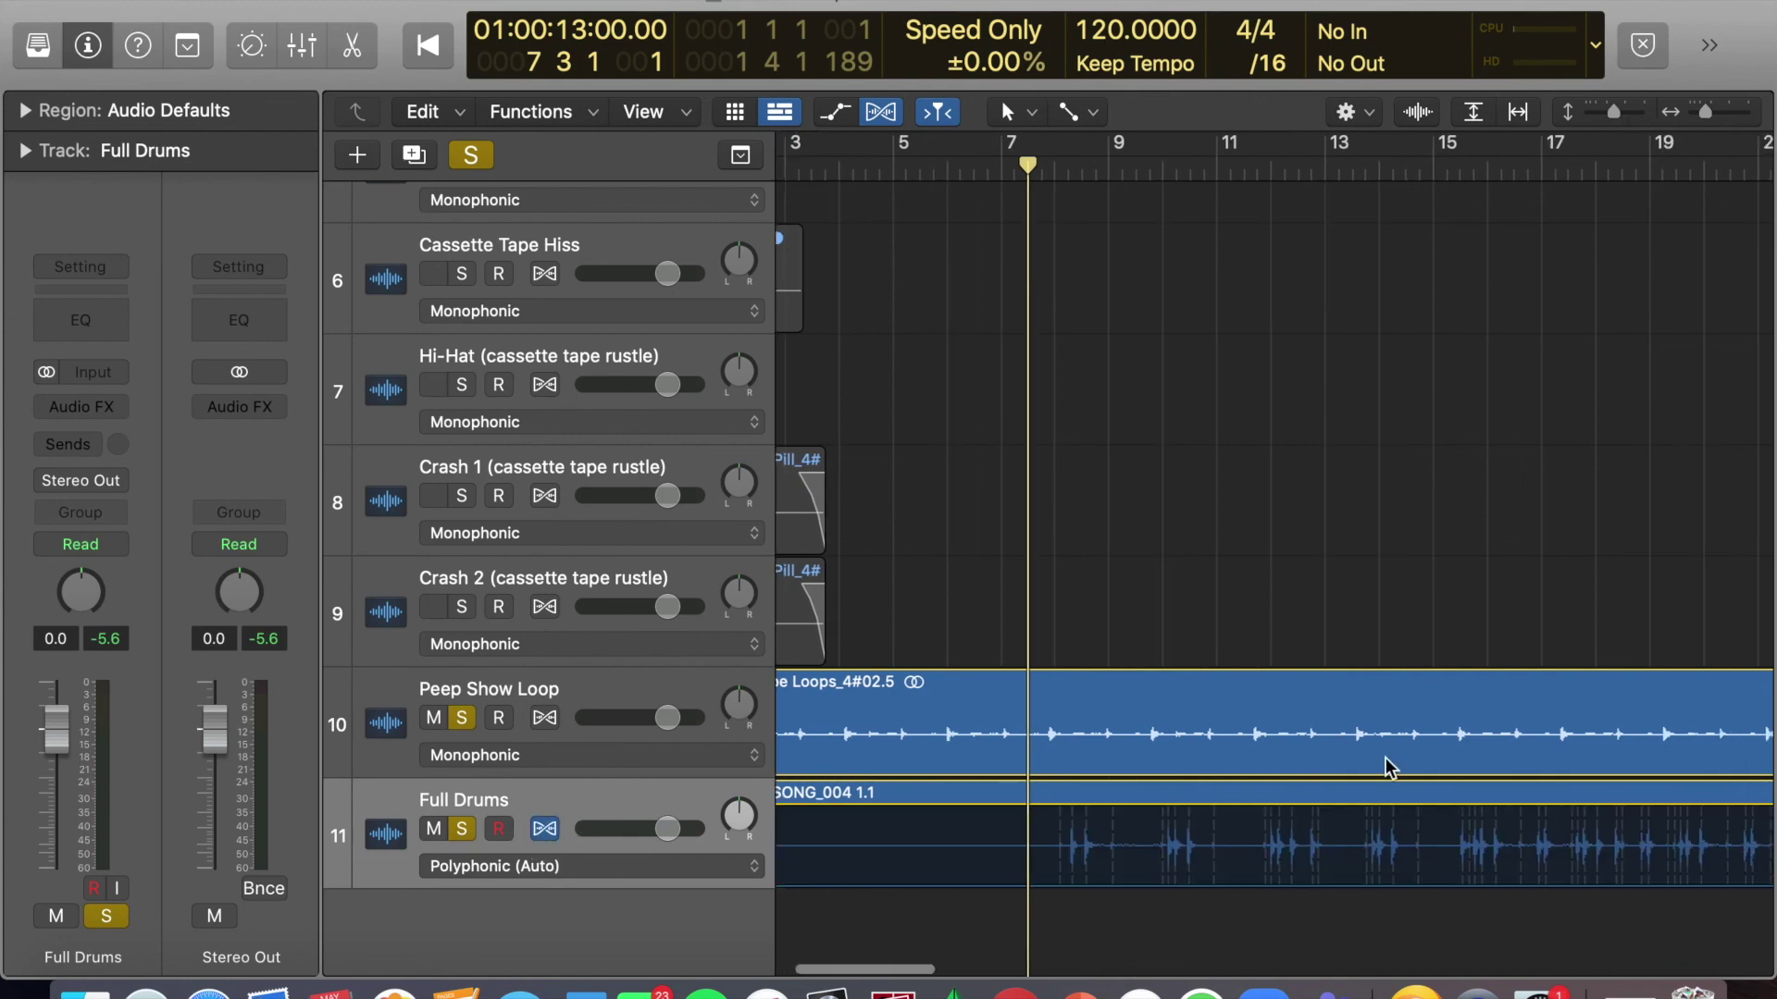
scroll(1388, 768, "left", 15)
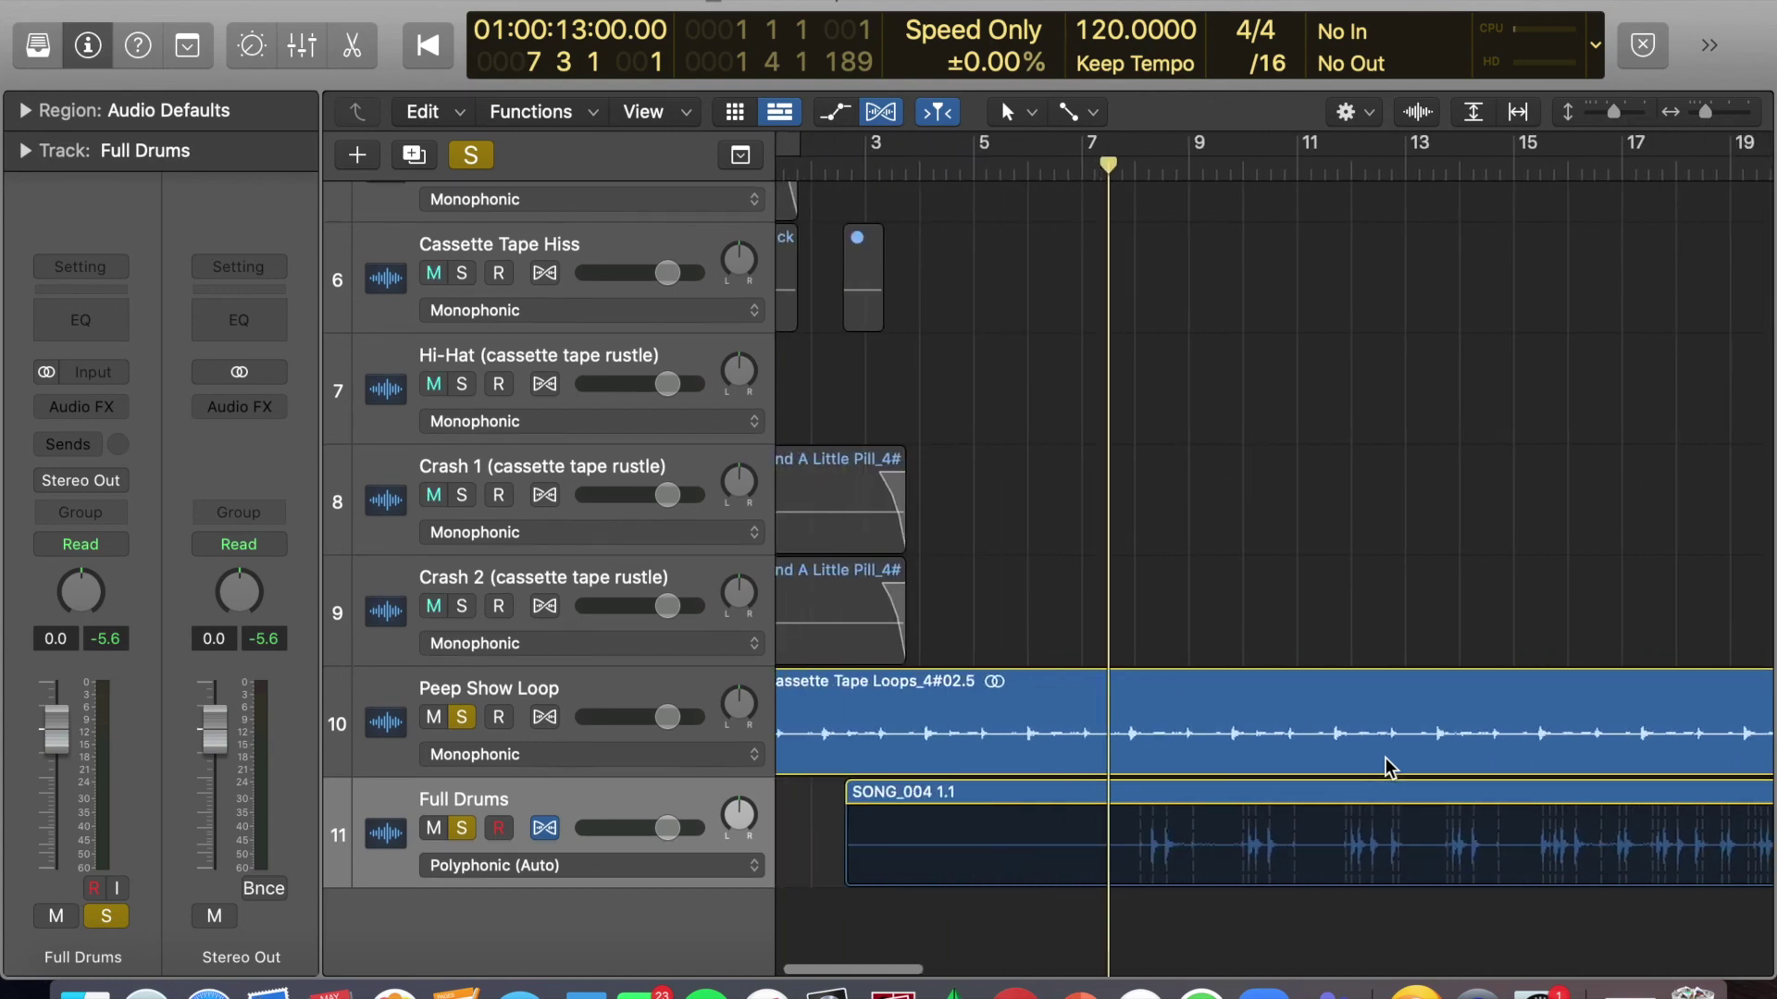
Balance the two soloed tracks during playback, lowering Peep Show Loop to -3.8 dB and raising Full Drums to 3.2 dB.
key("space")
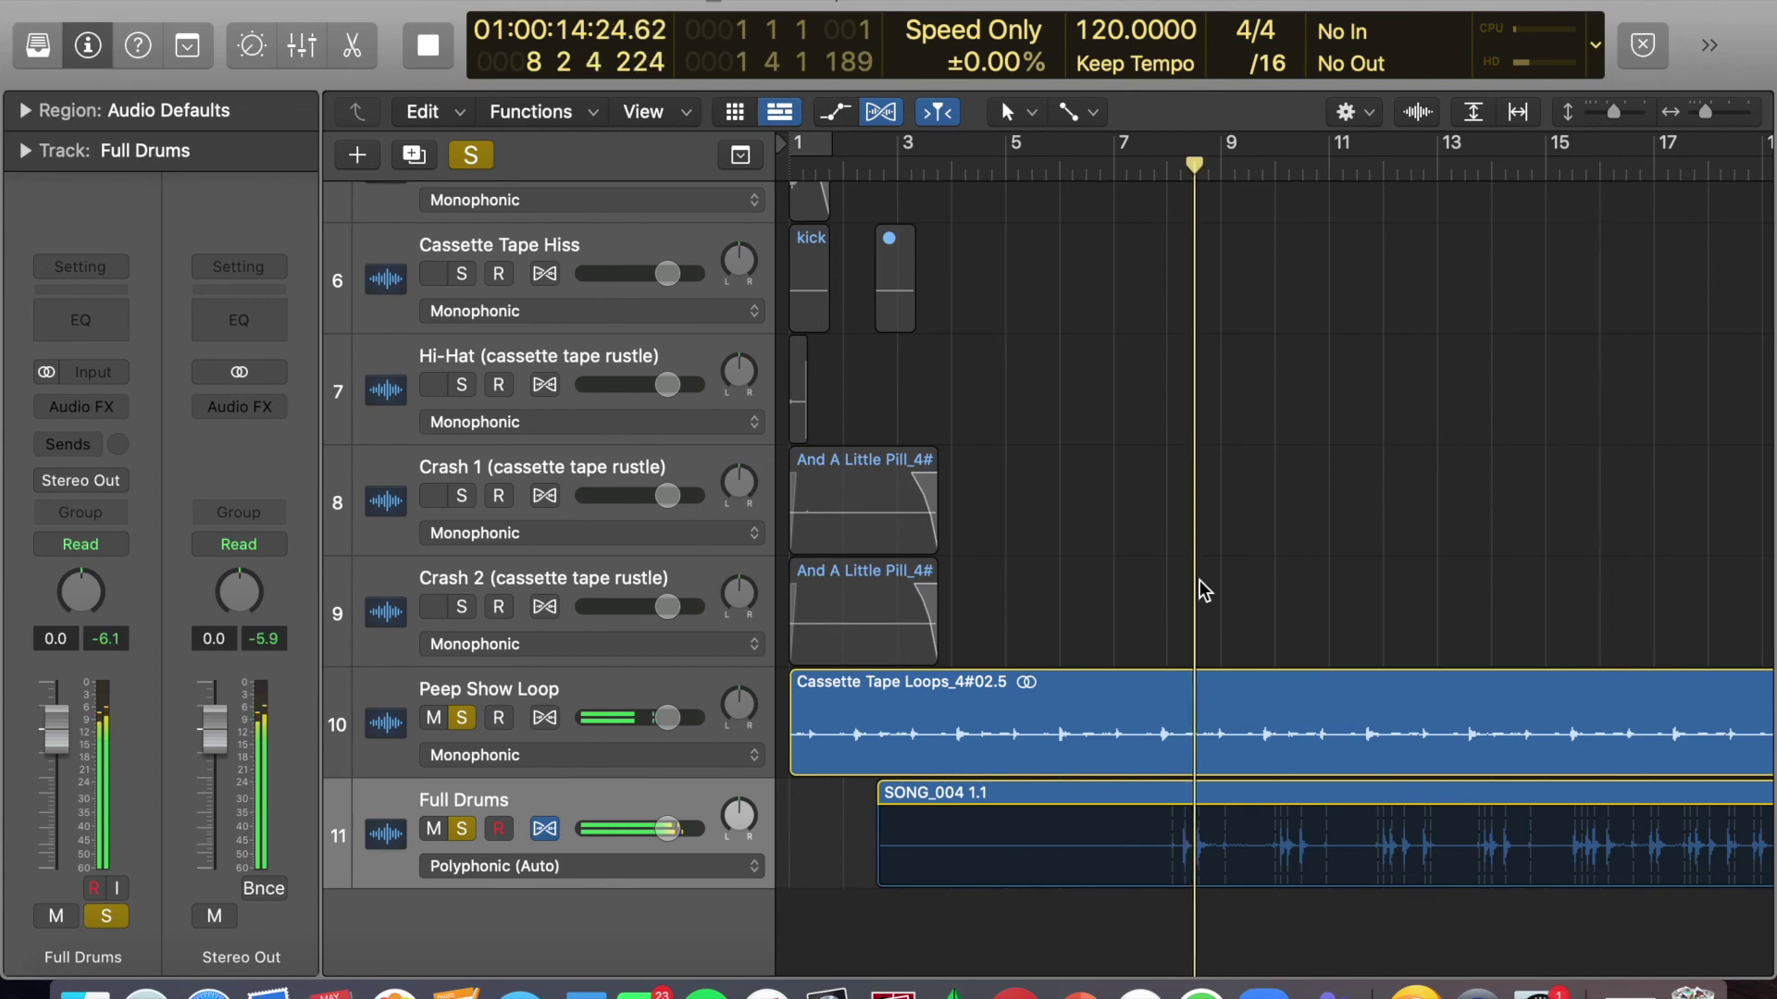
left_click_drag(668, 718, 648, 718)
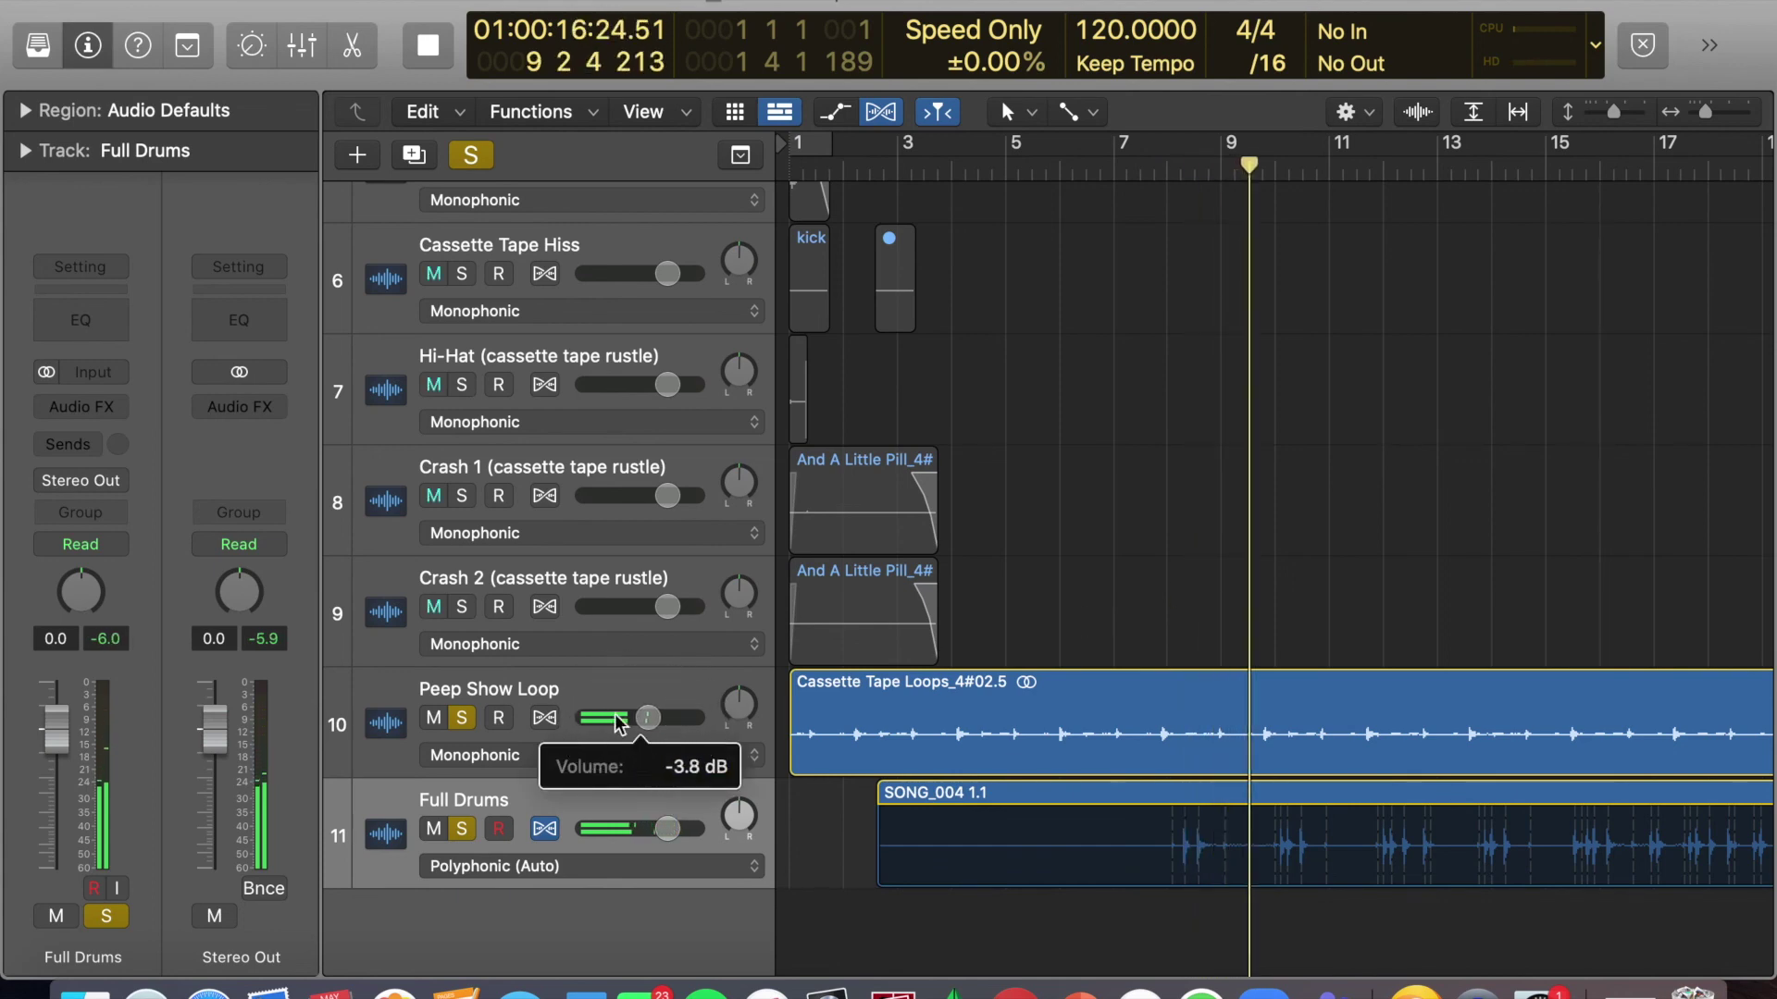
left_click_drag(667, 829, 683, 829)
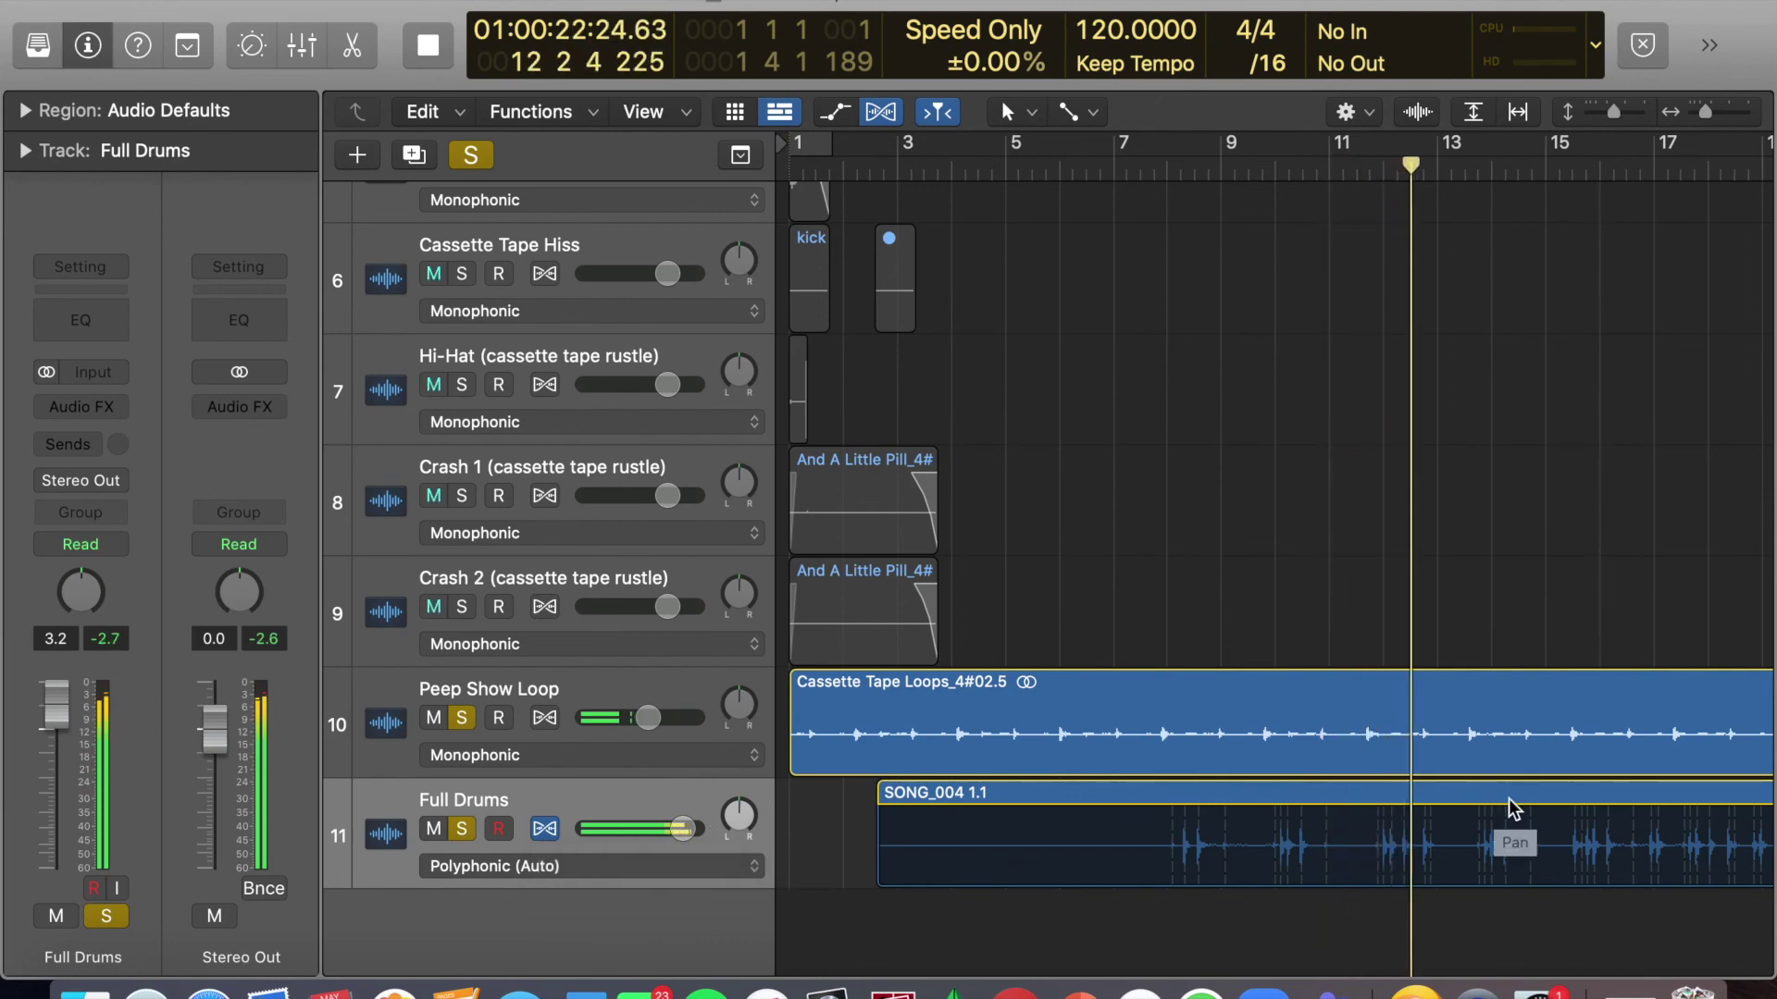
scroll(1508, 798, "right", 8)
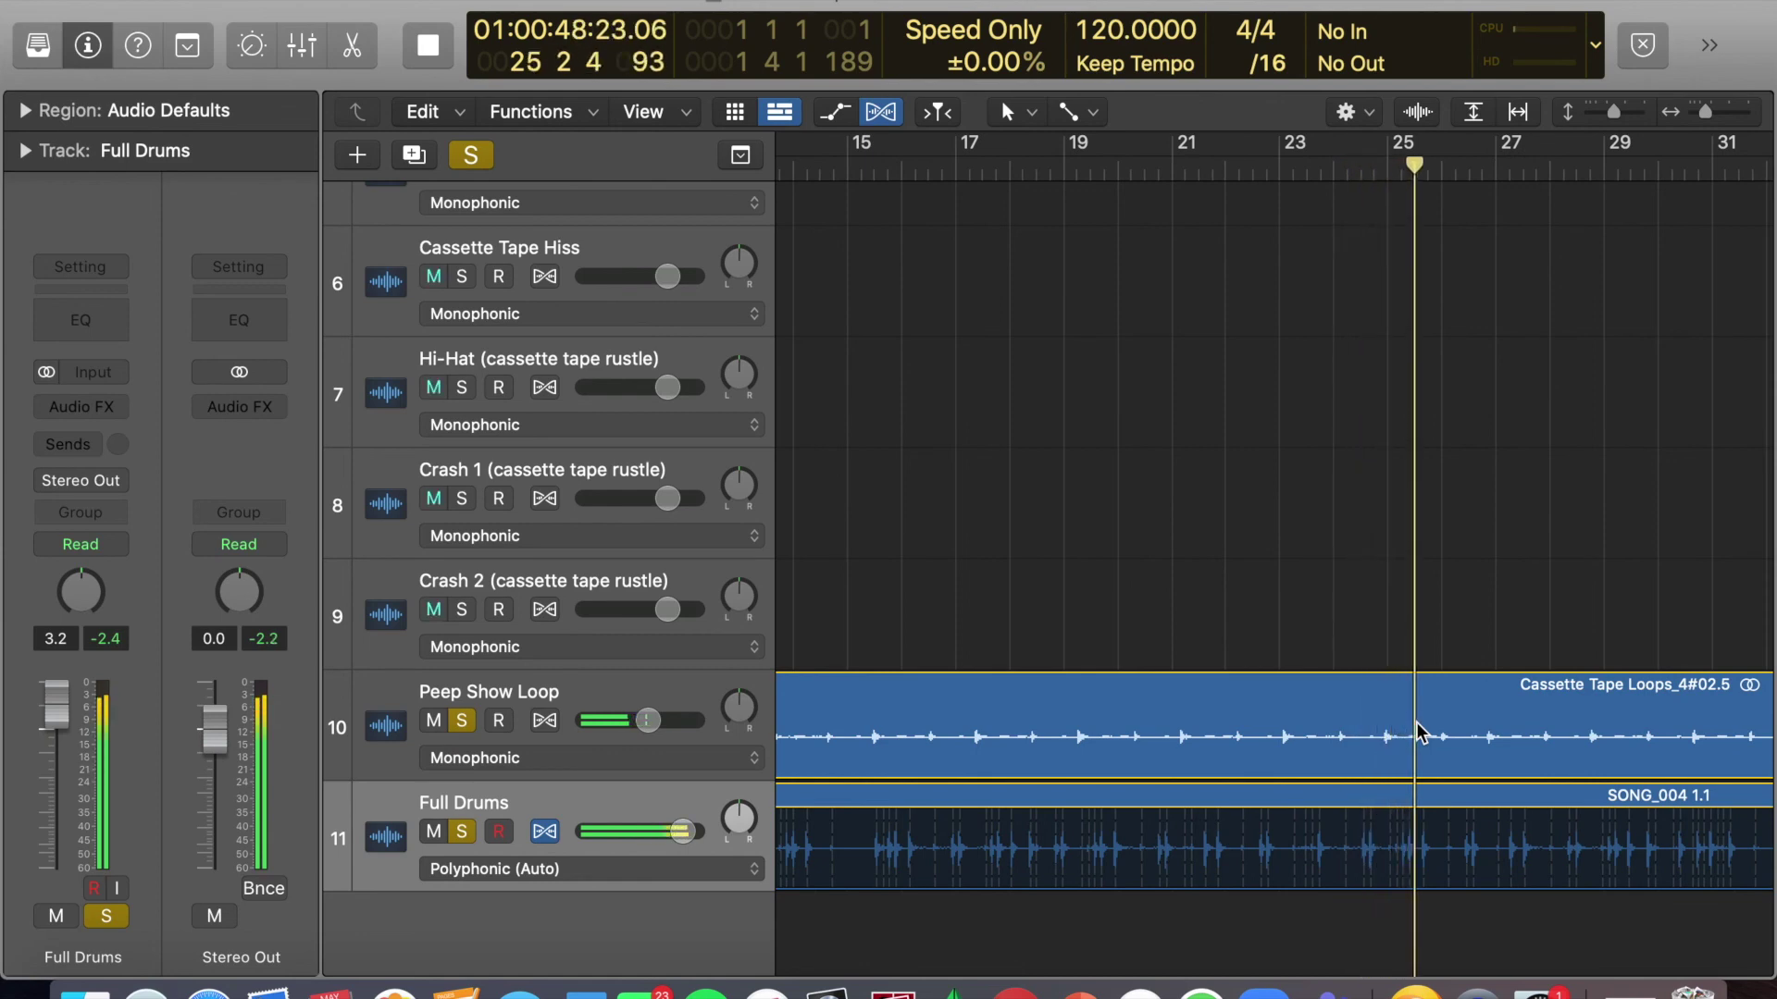
key("space")
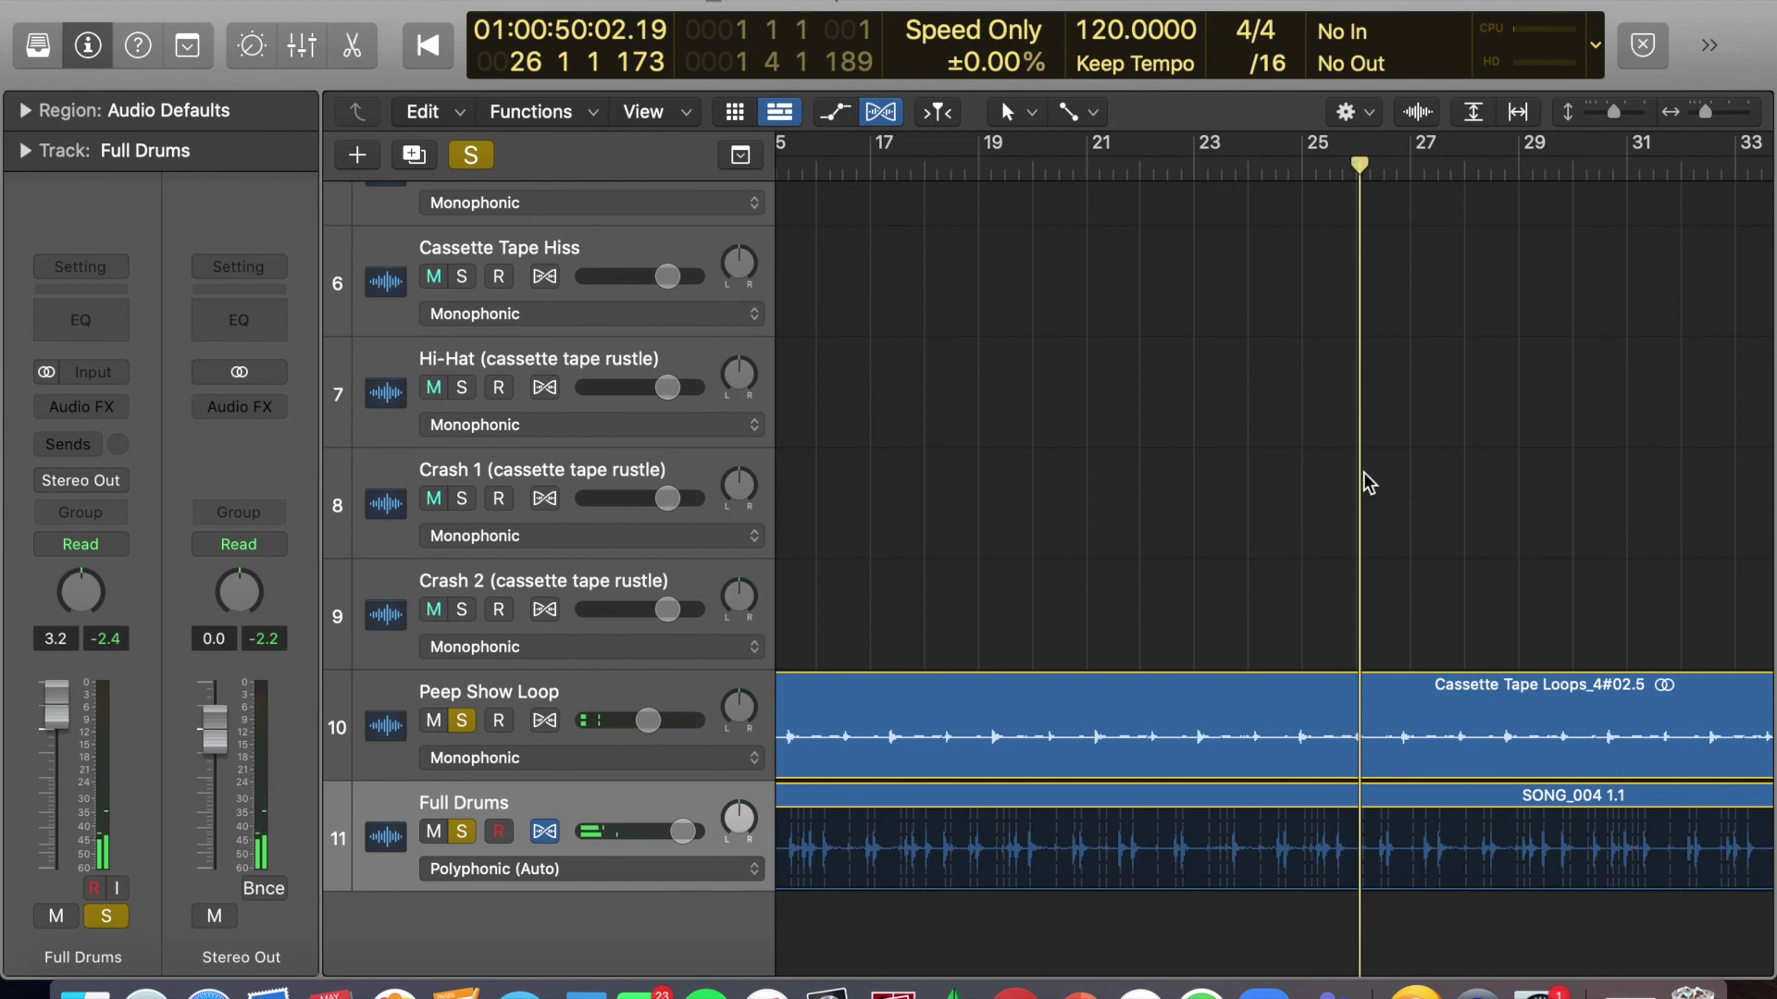
Add a flex marker on the last Full Drums hit before bar 26, near position 25 3 3.
key("super+Right")
key("super+Right")
key("super+Right")
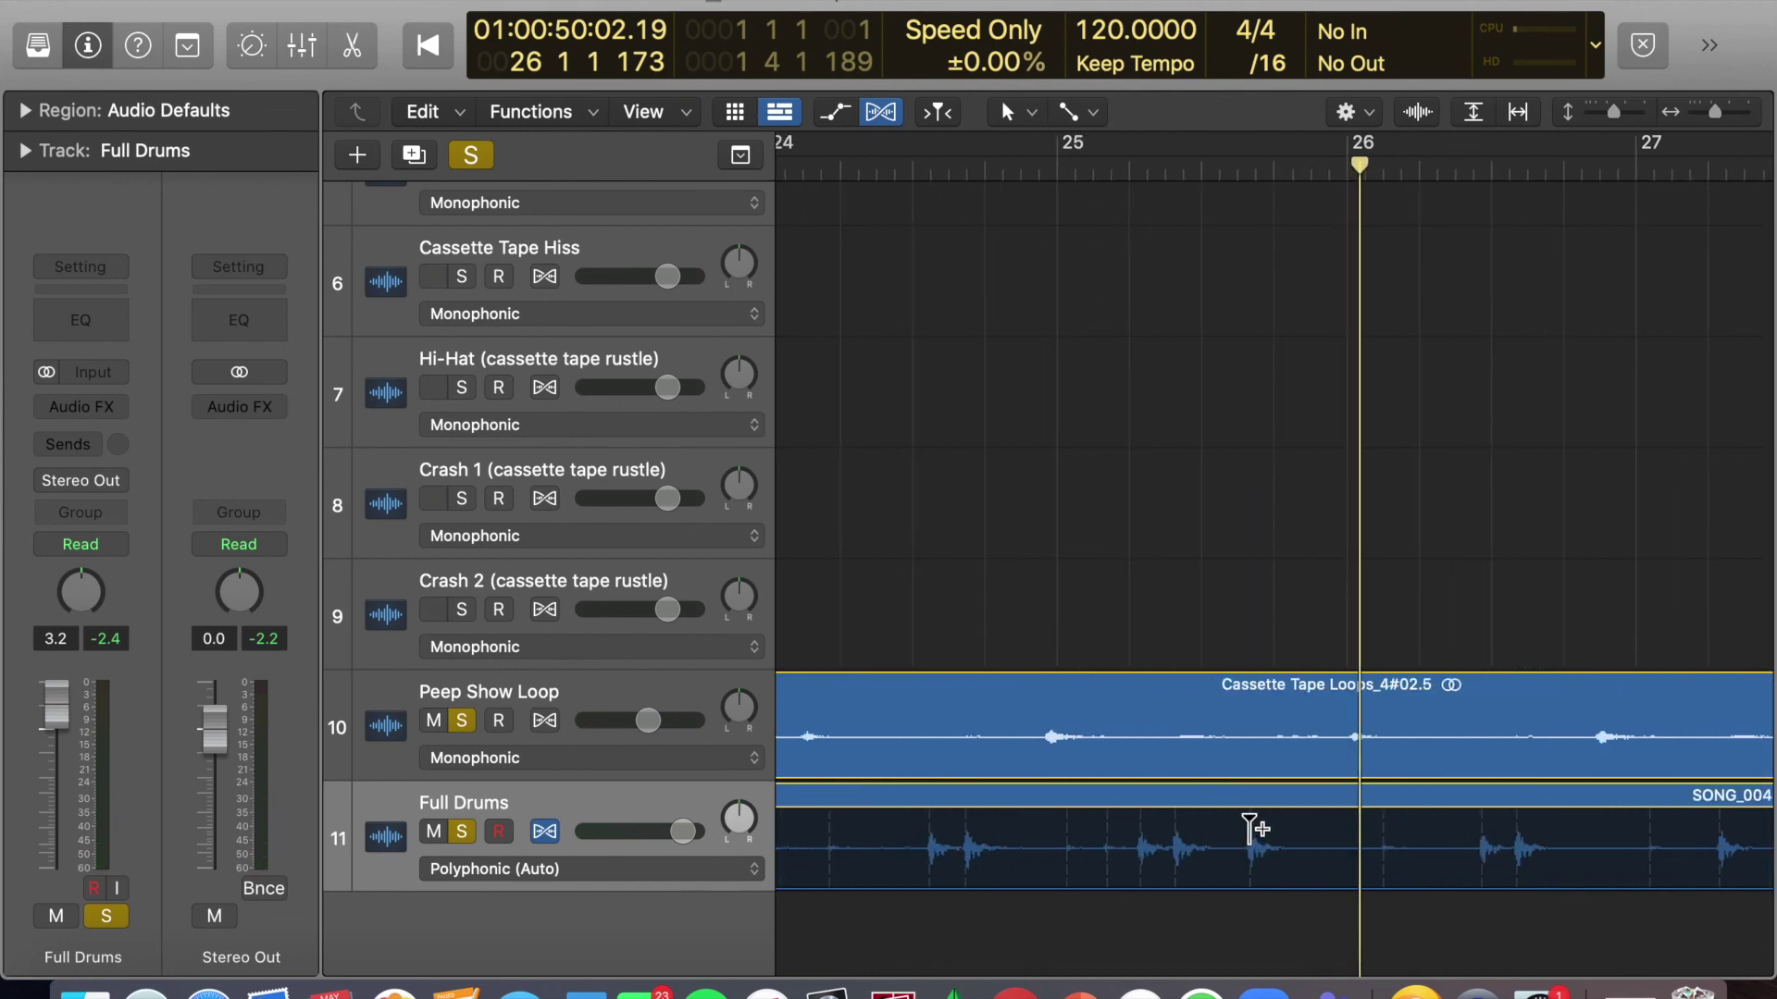
left_click(1251, 823)
Set a cycle range from bar 25 to bar 27 and audition the marked drum hit against the loop.
left_click_drag(1346, 167, 1070, 166)
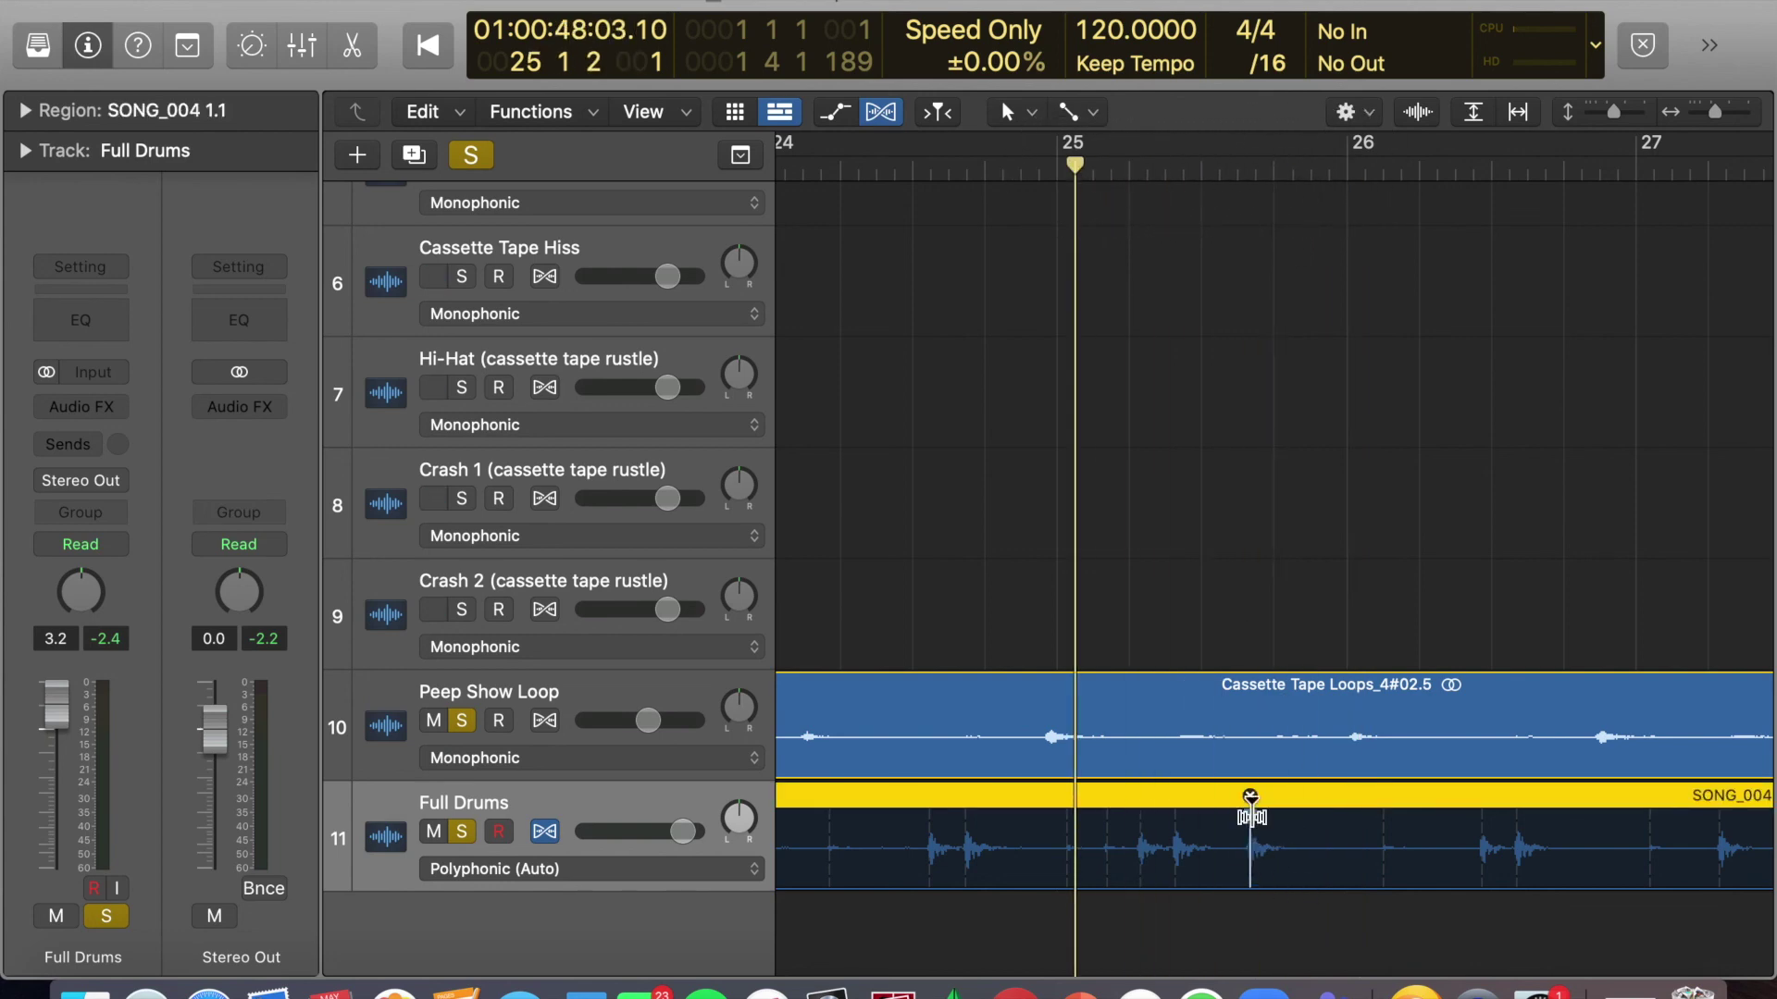
left_click_drag(1087, 162, 1636, 147)
key("space")
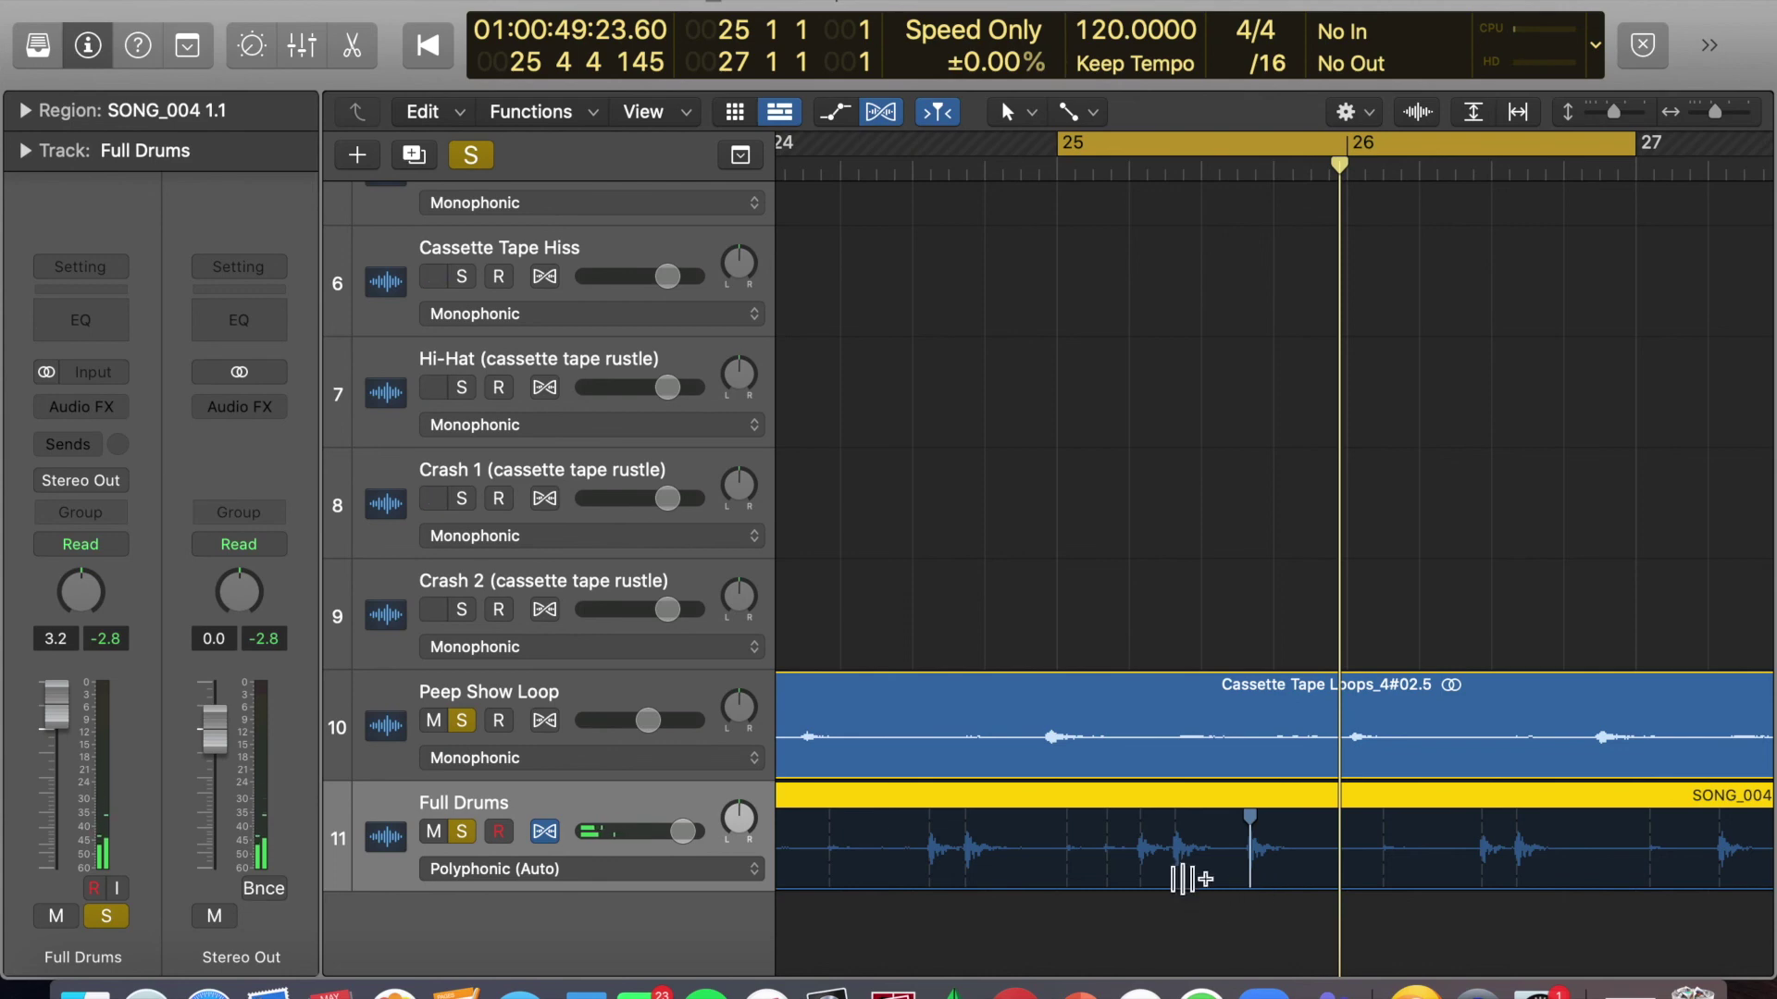
Add flex markers on the transients either side of the marked Full Drums hit and nudge that hit slightly earlier.
left_click(1176, 814)
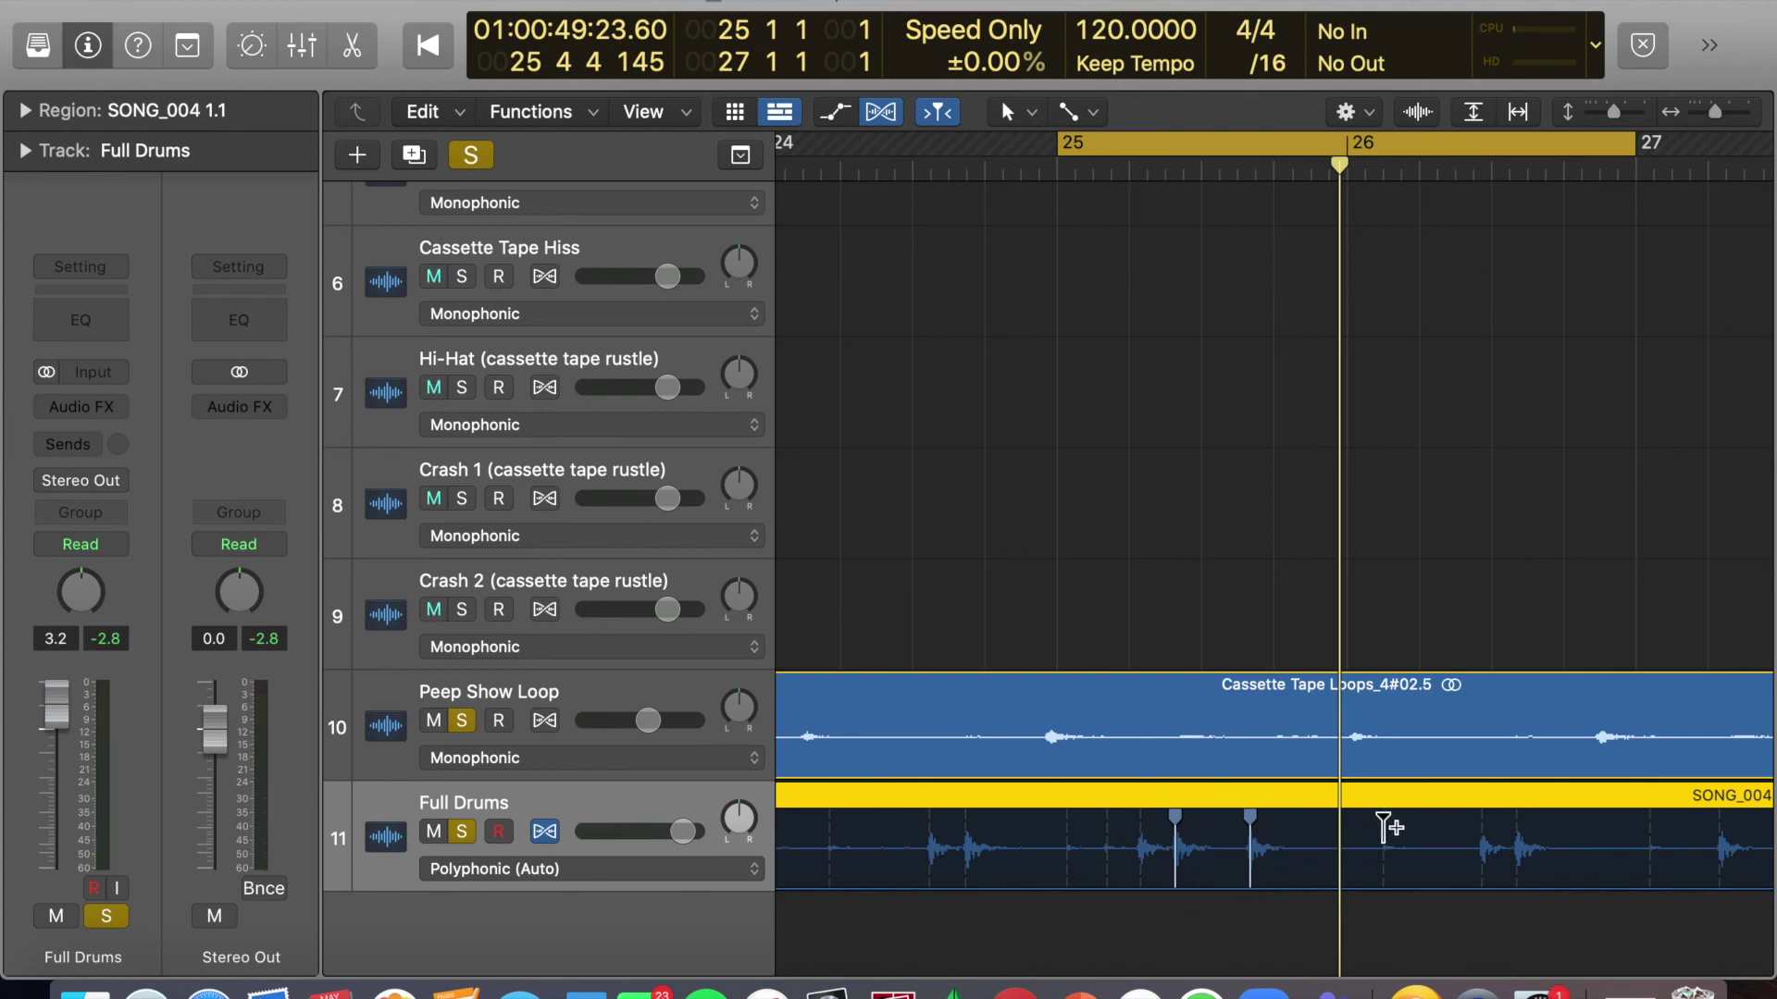
mouse_move(1254, 847)
scroll(1255, 837, "up", 5)
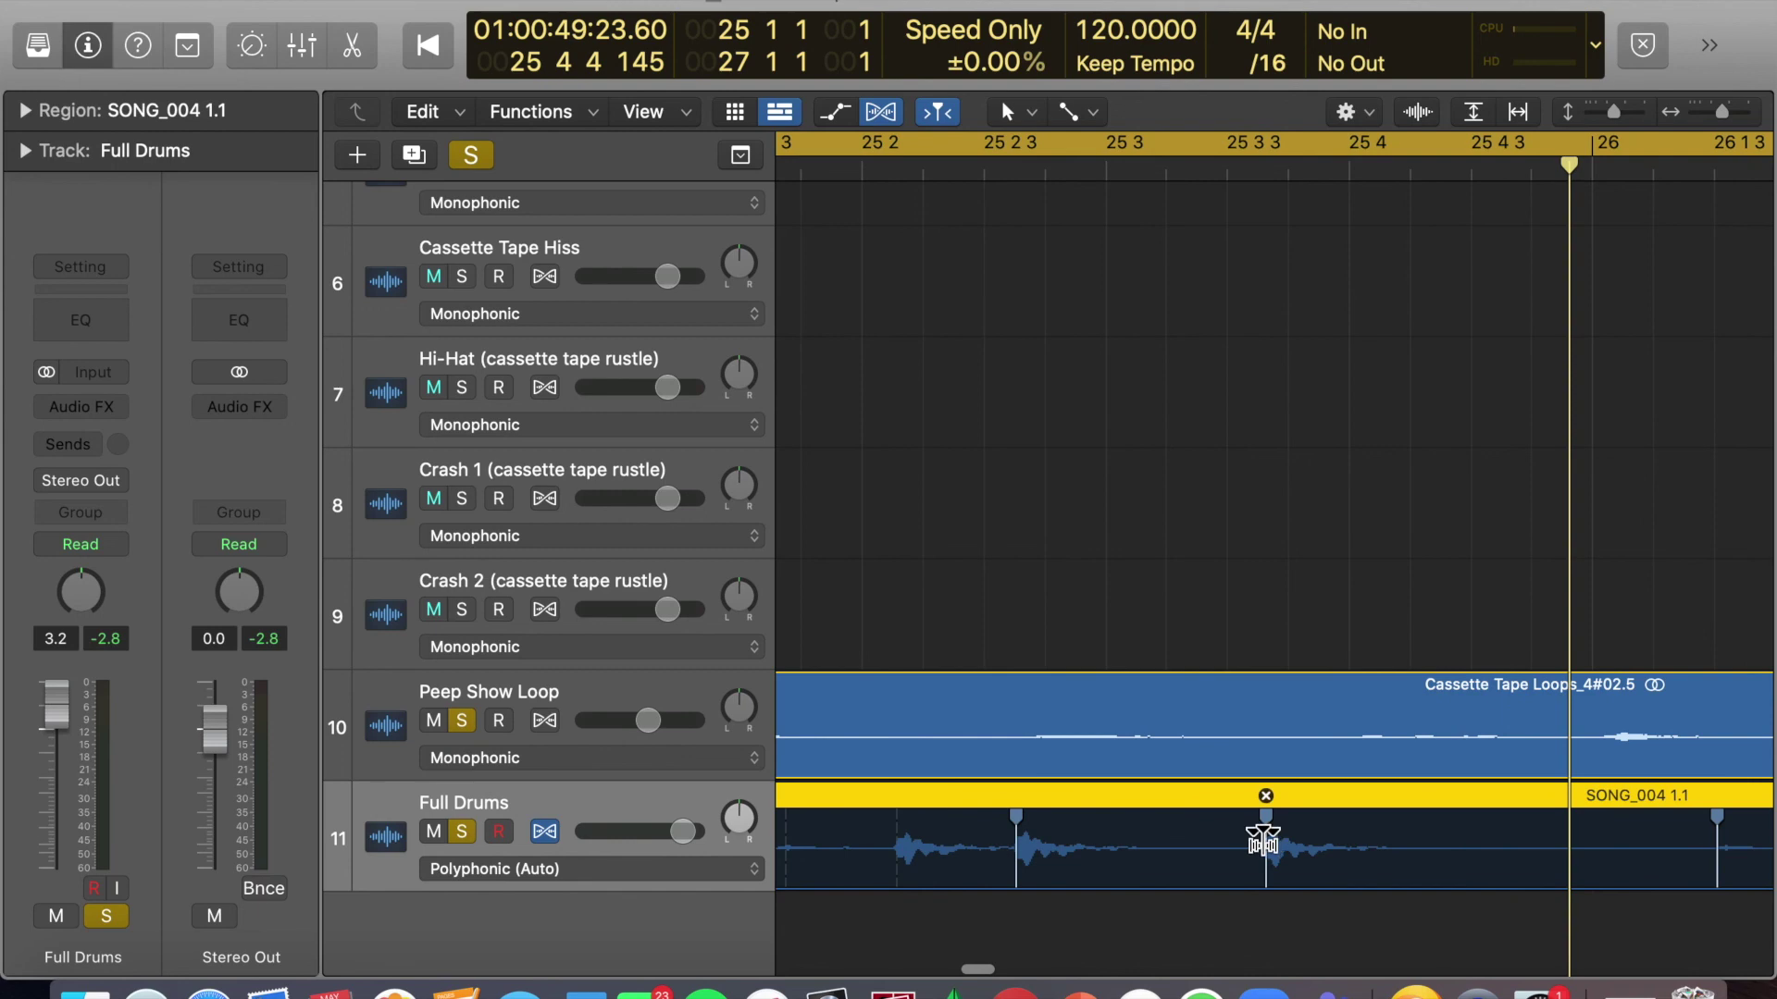
left_click_drag(1263, 842, 1256, 844)
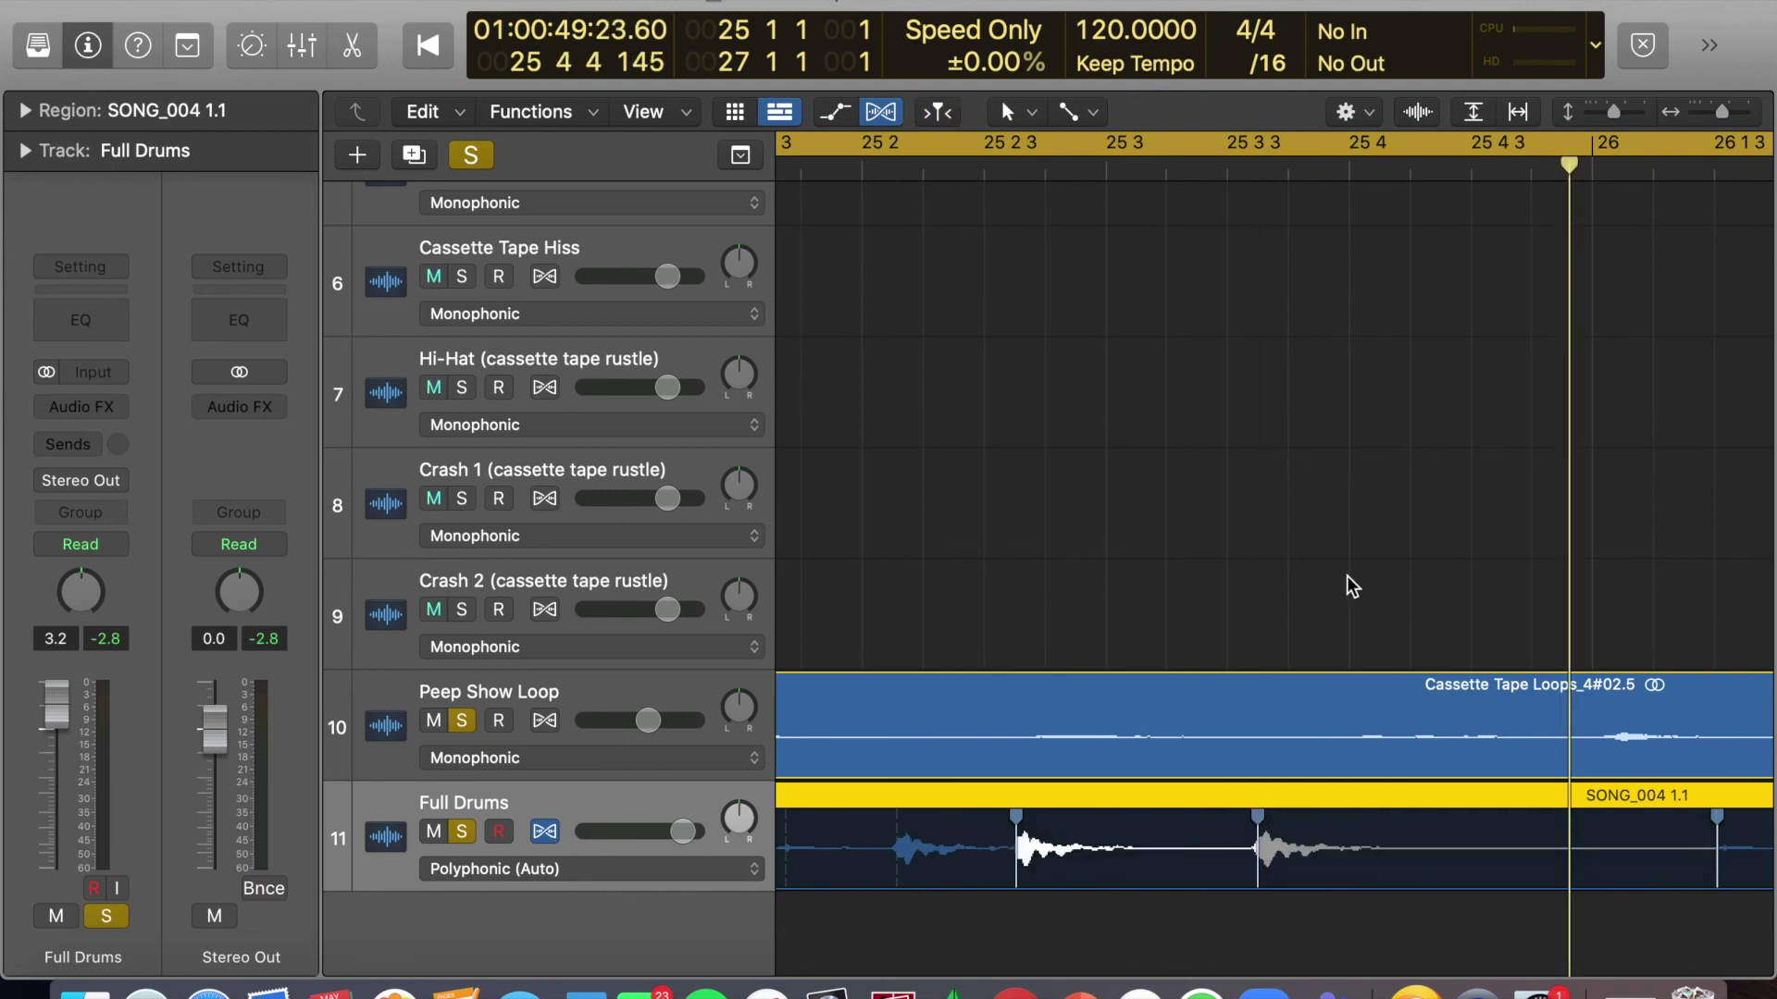
scroll(1316, 585, "down", 3)
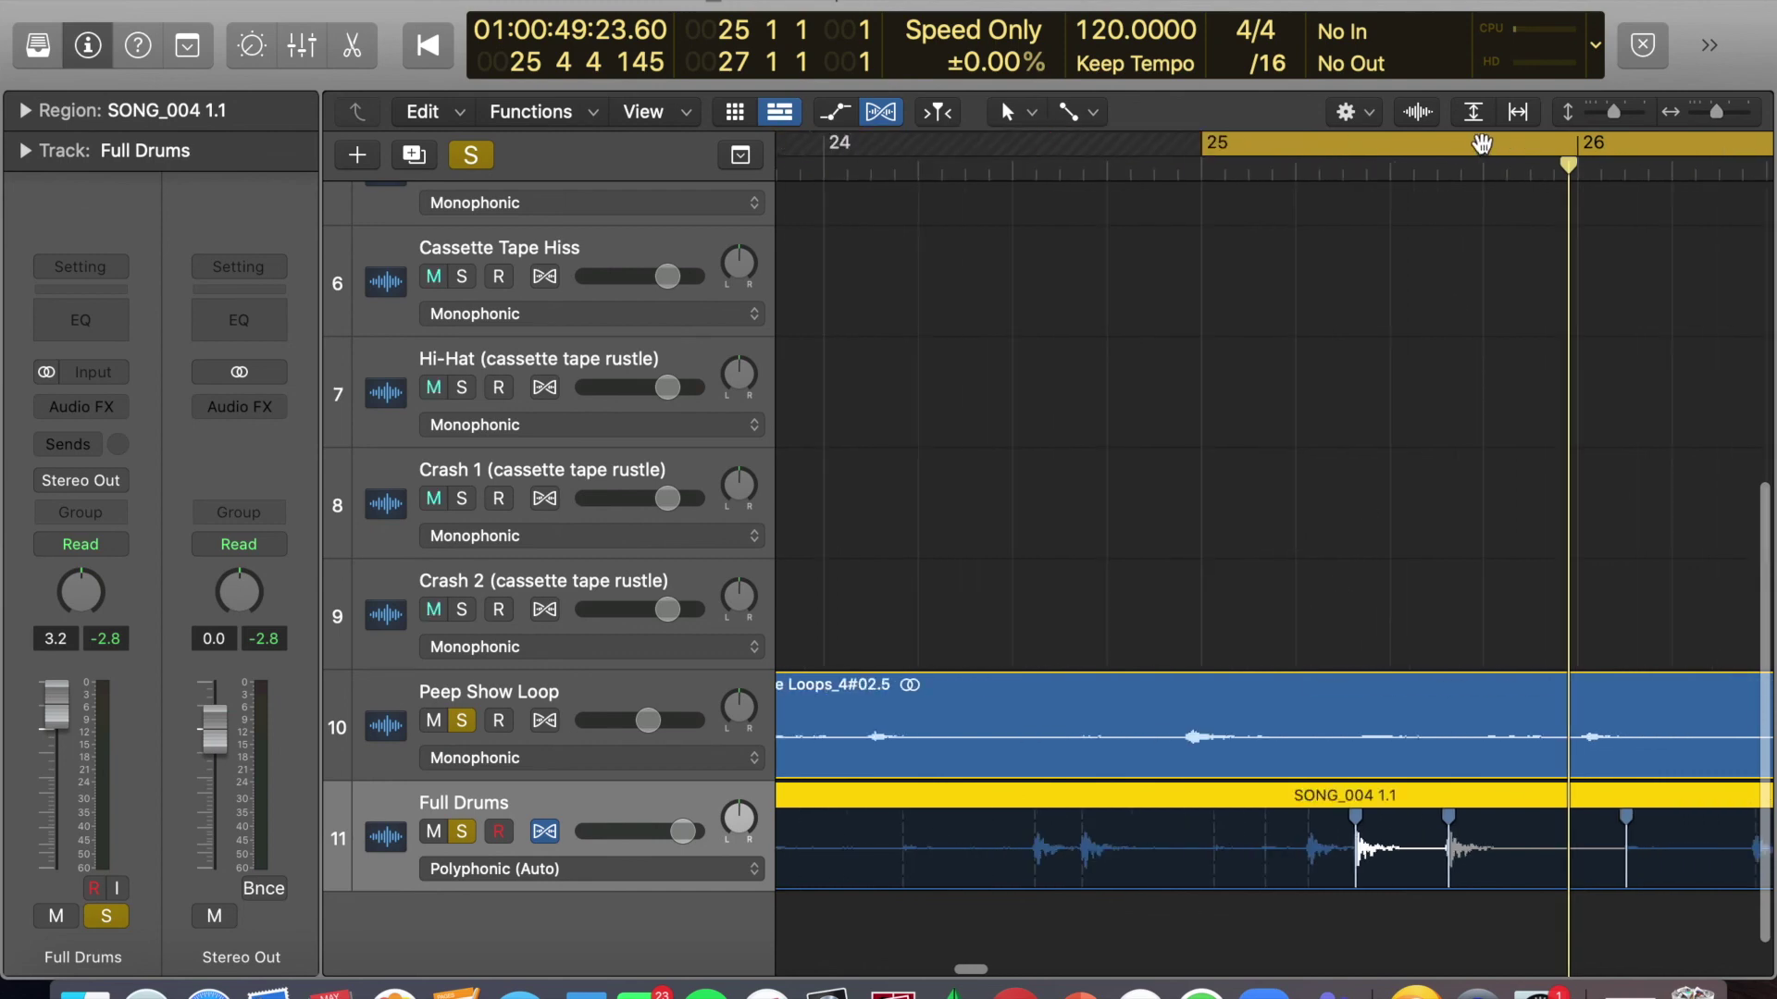
Turn off the cycle range and audition the retimed drum hit with Peep Show Loop from just before bar 25.
left_click(1157, 172)
key("space")
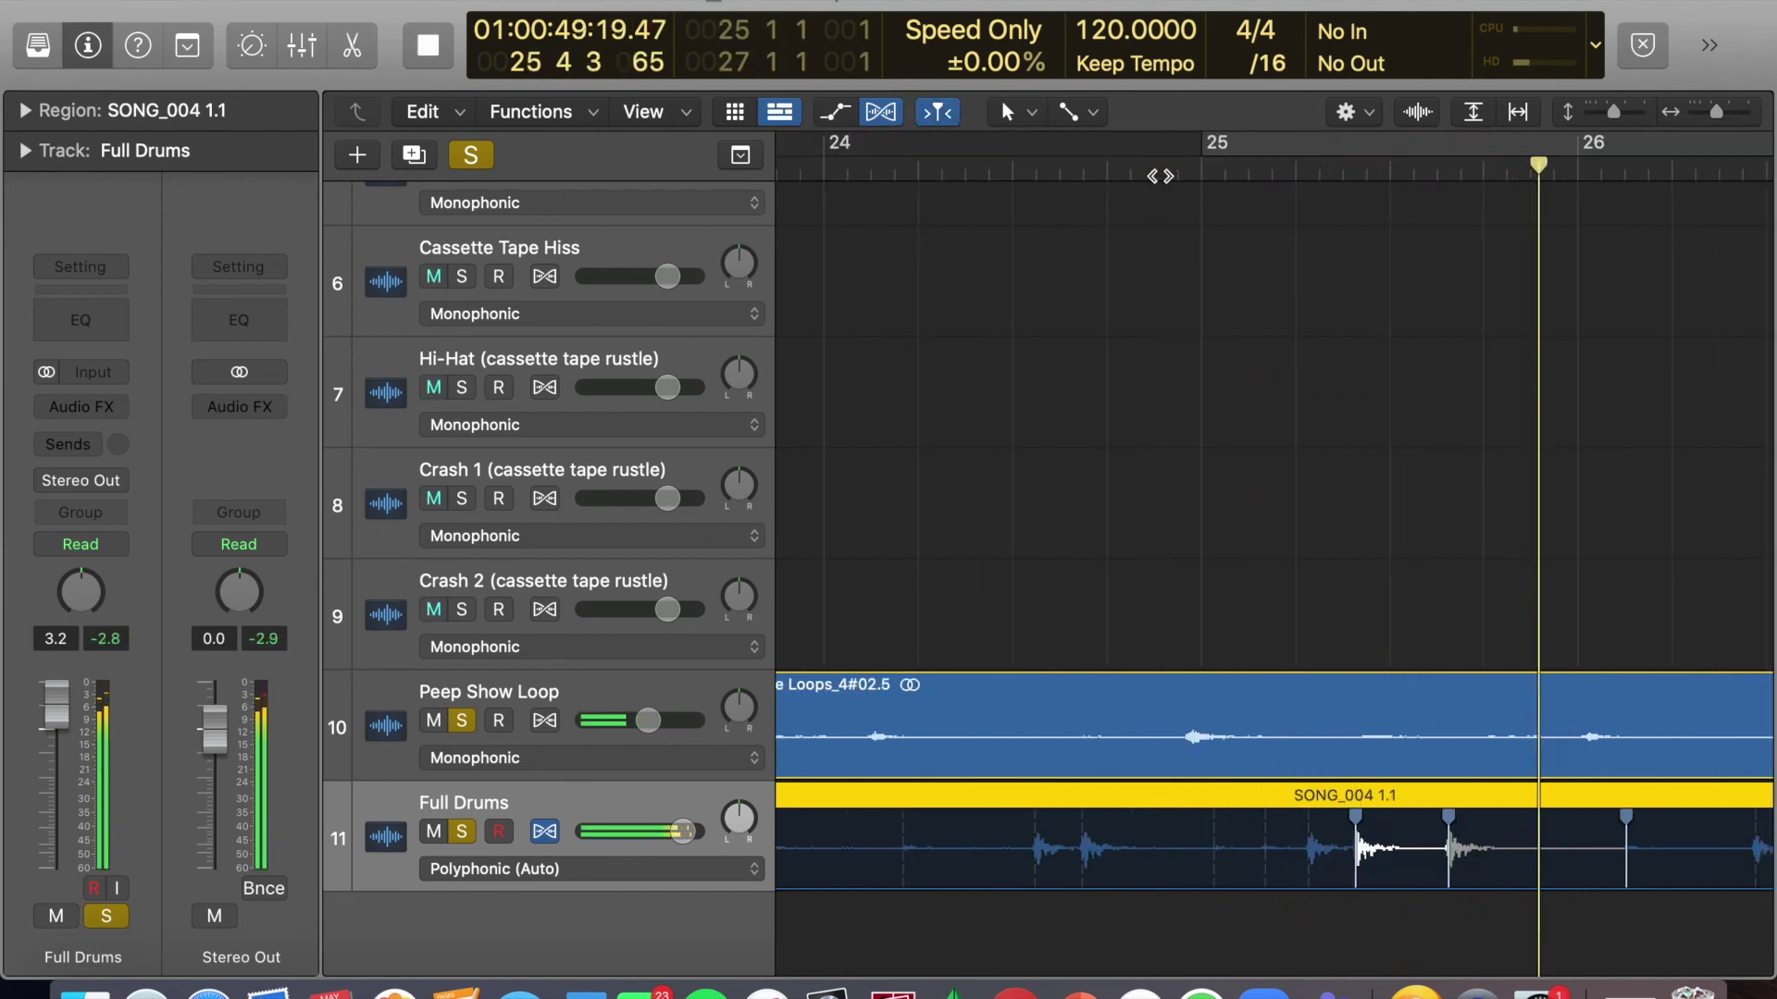
key("space")
scroll(1209, 469, "left", 5)
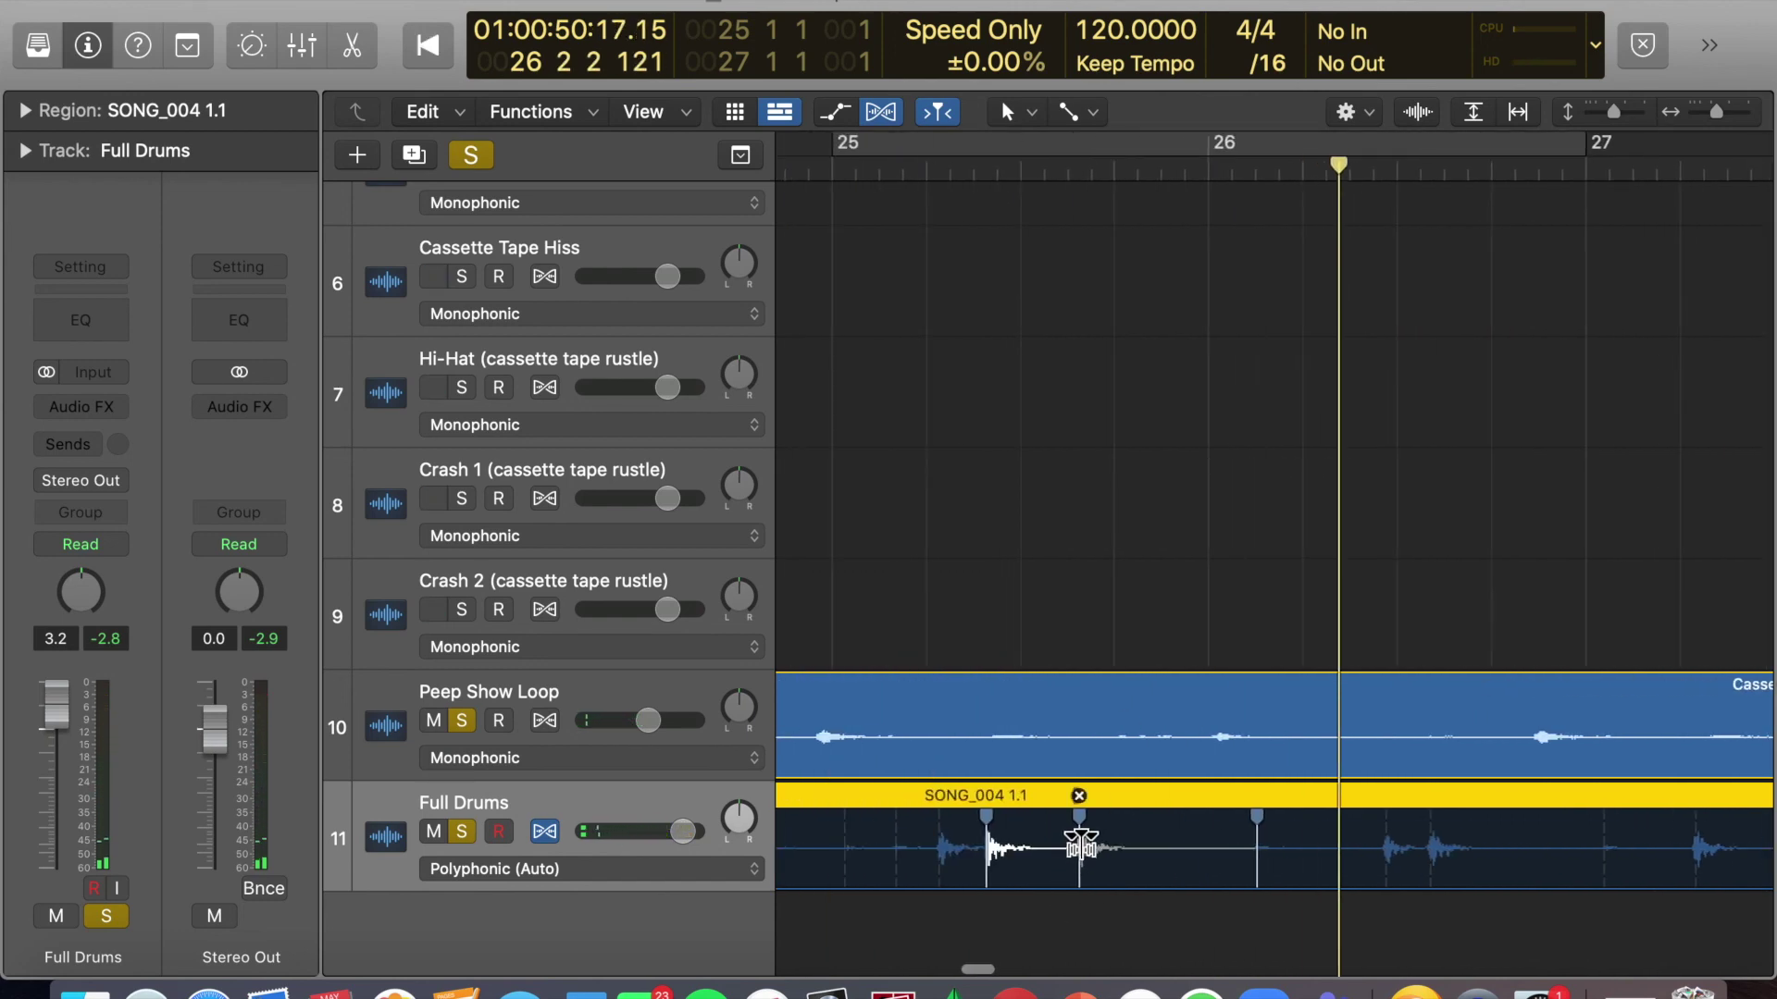
Show the full length of the Peep Show Loop and Full Drums regions and clear the selection of the drums region.
scroll(1187, 851, "down", 5)
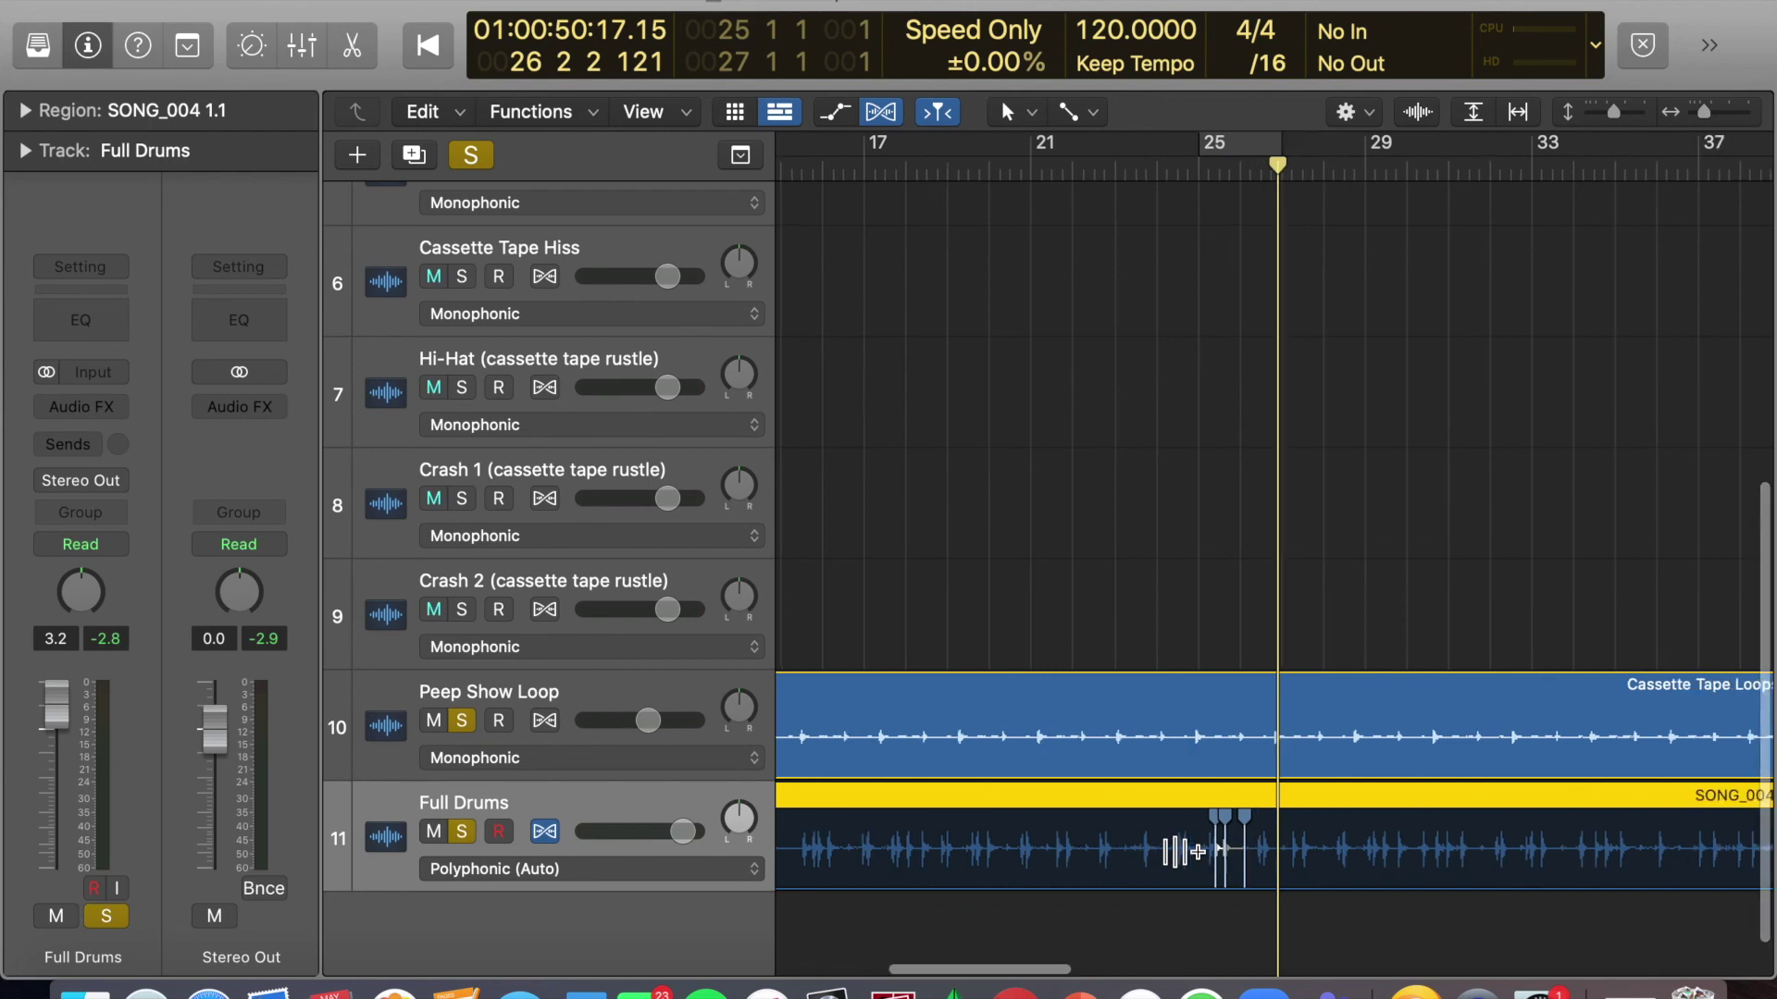
scroll(1307, 847, "down", 6)
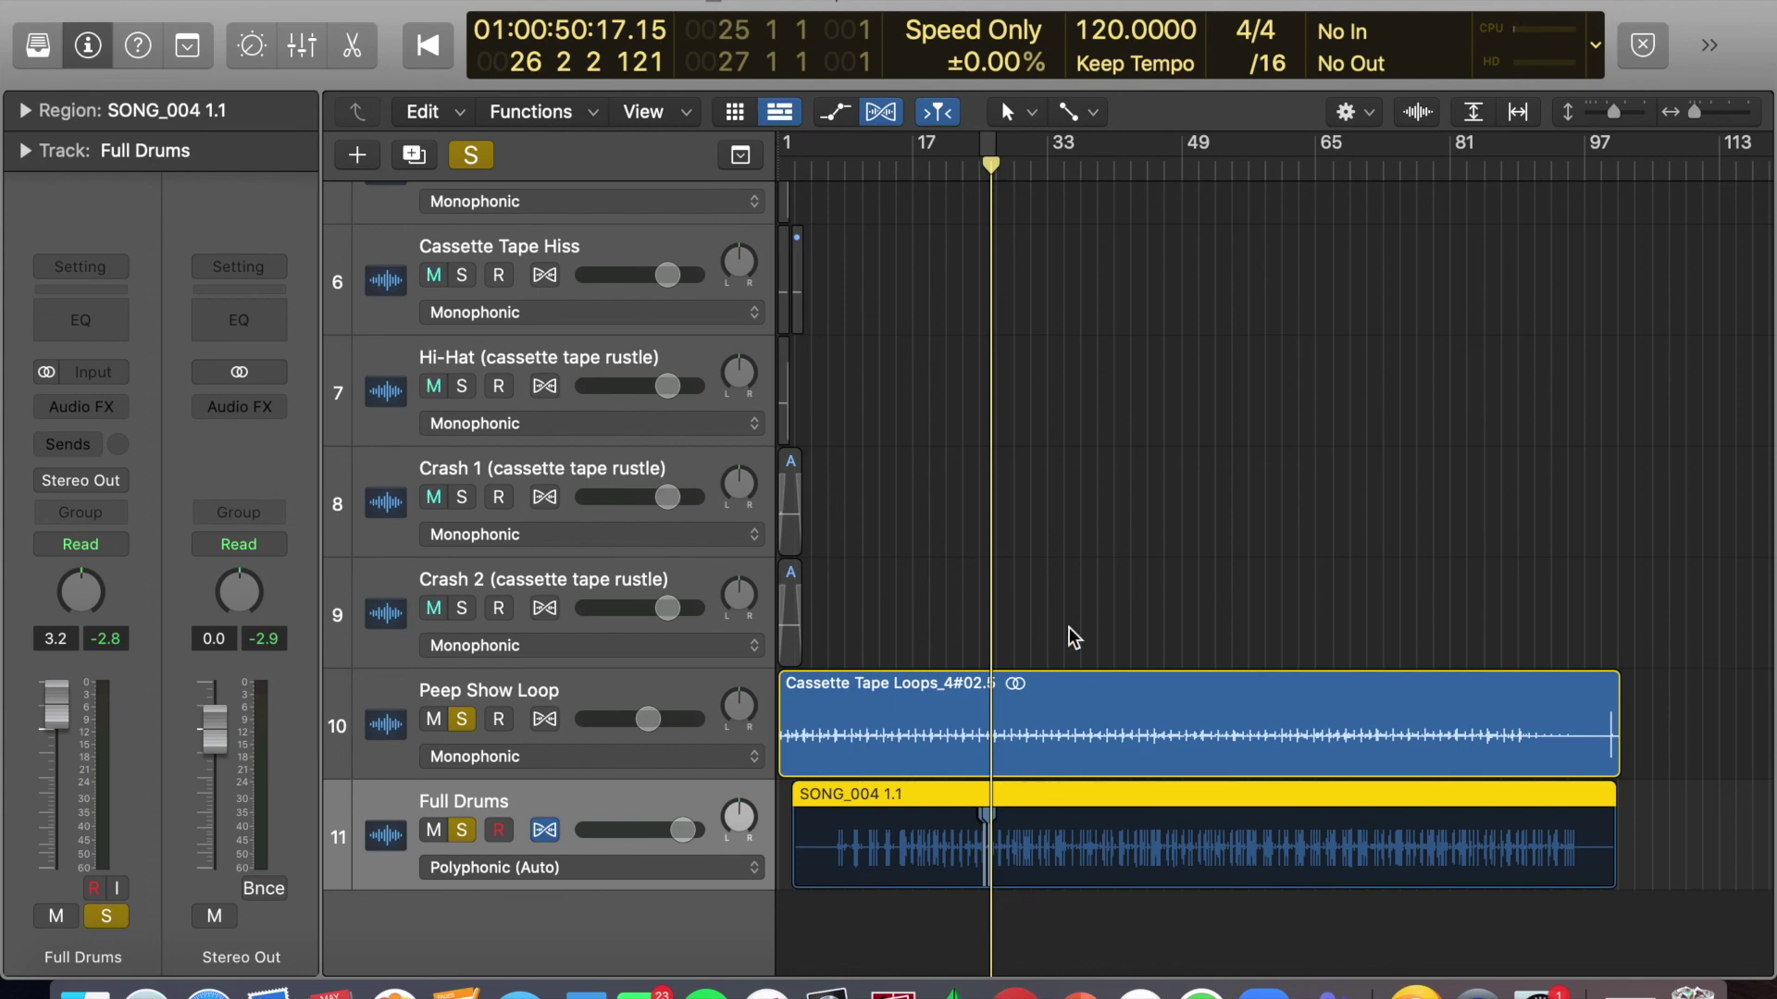
left_click(1132, 486)
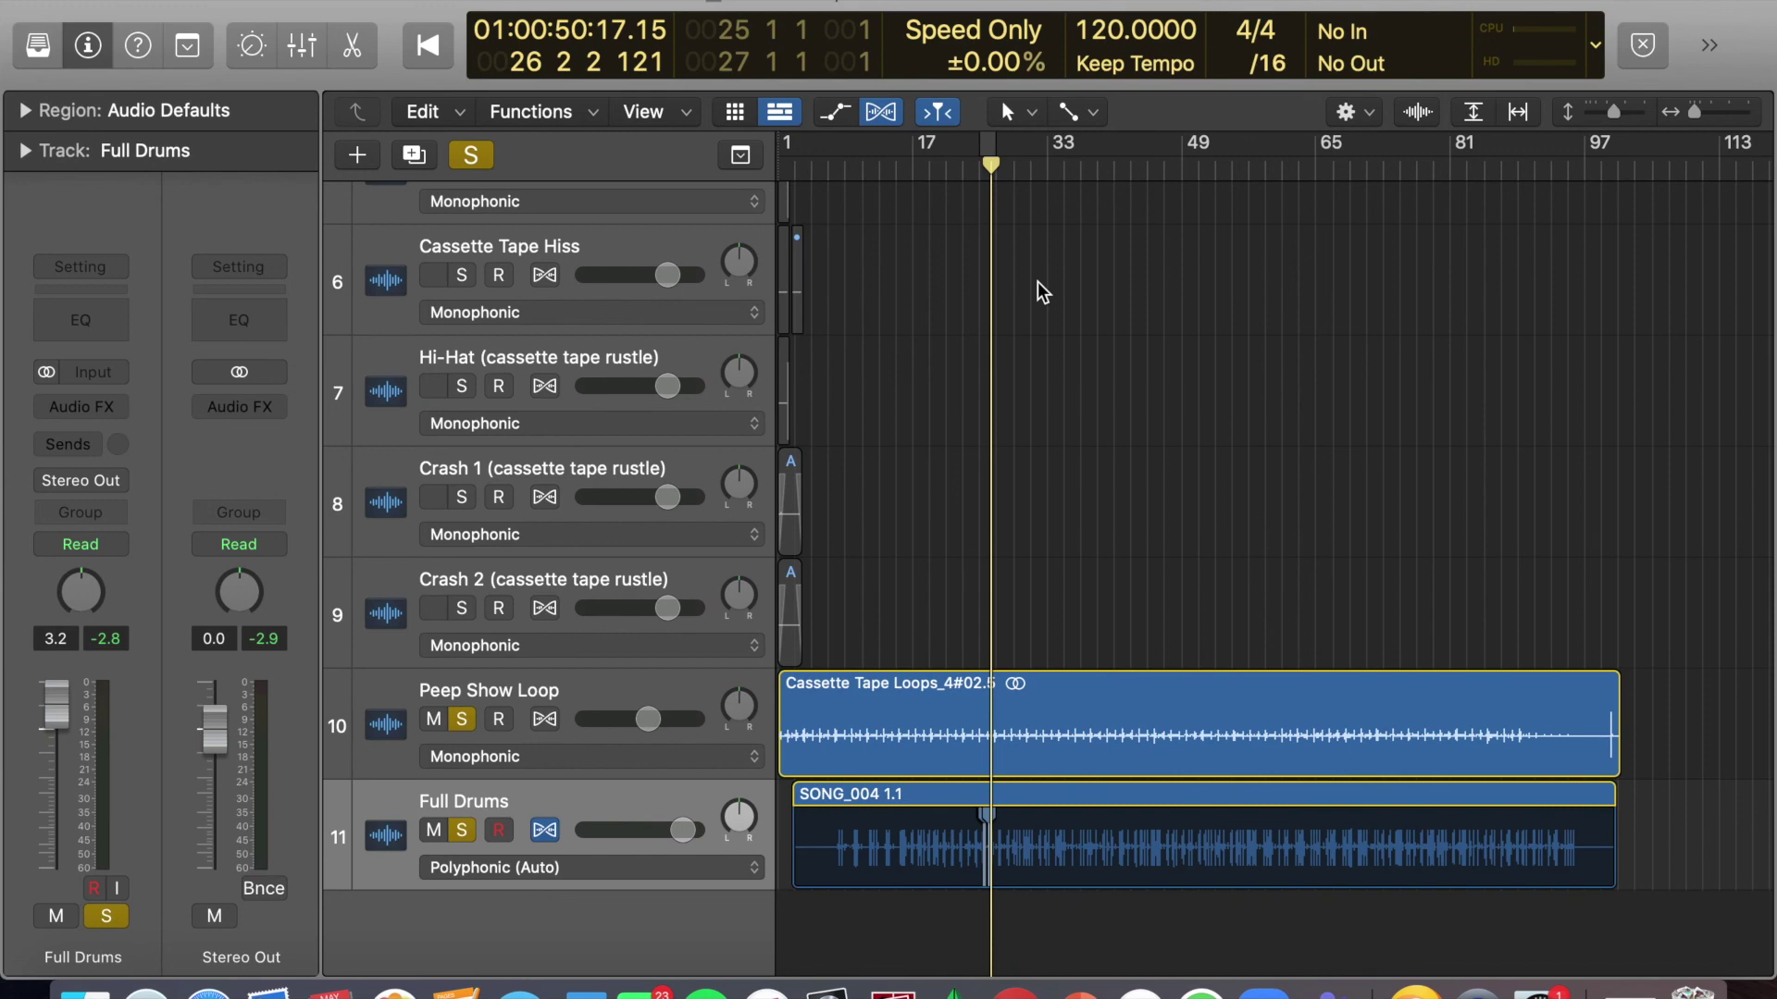
scroll(986, 561, "down", 2)
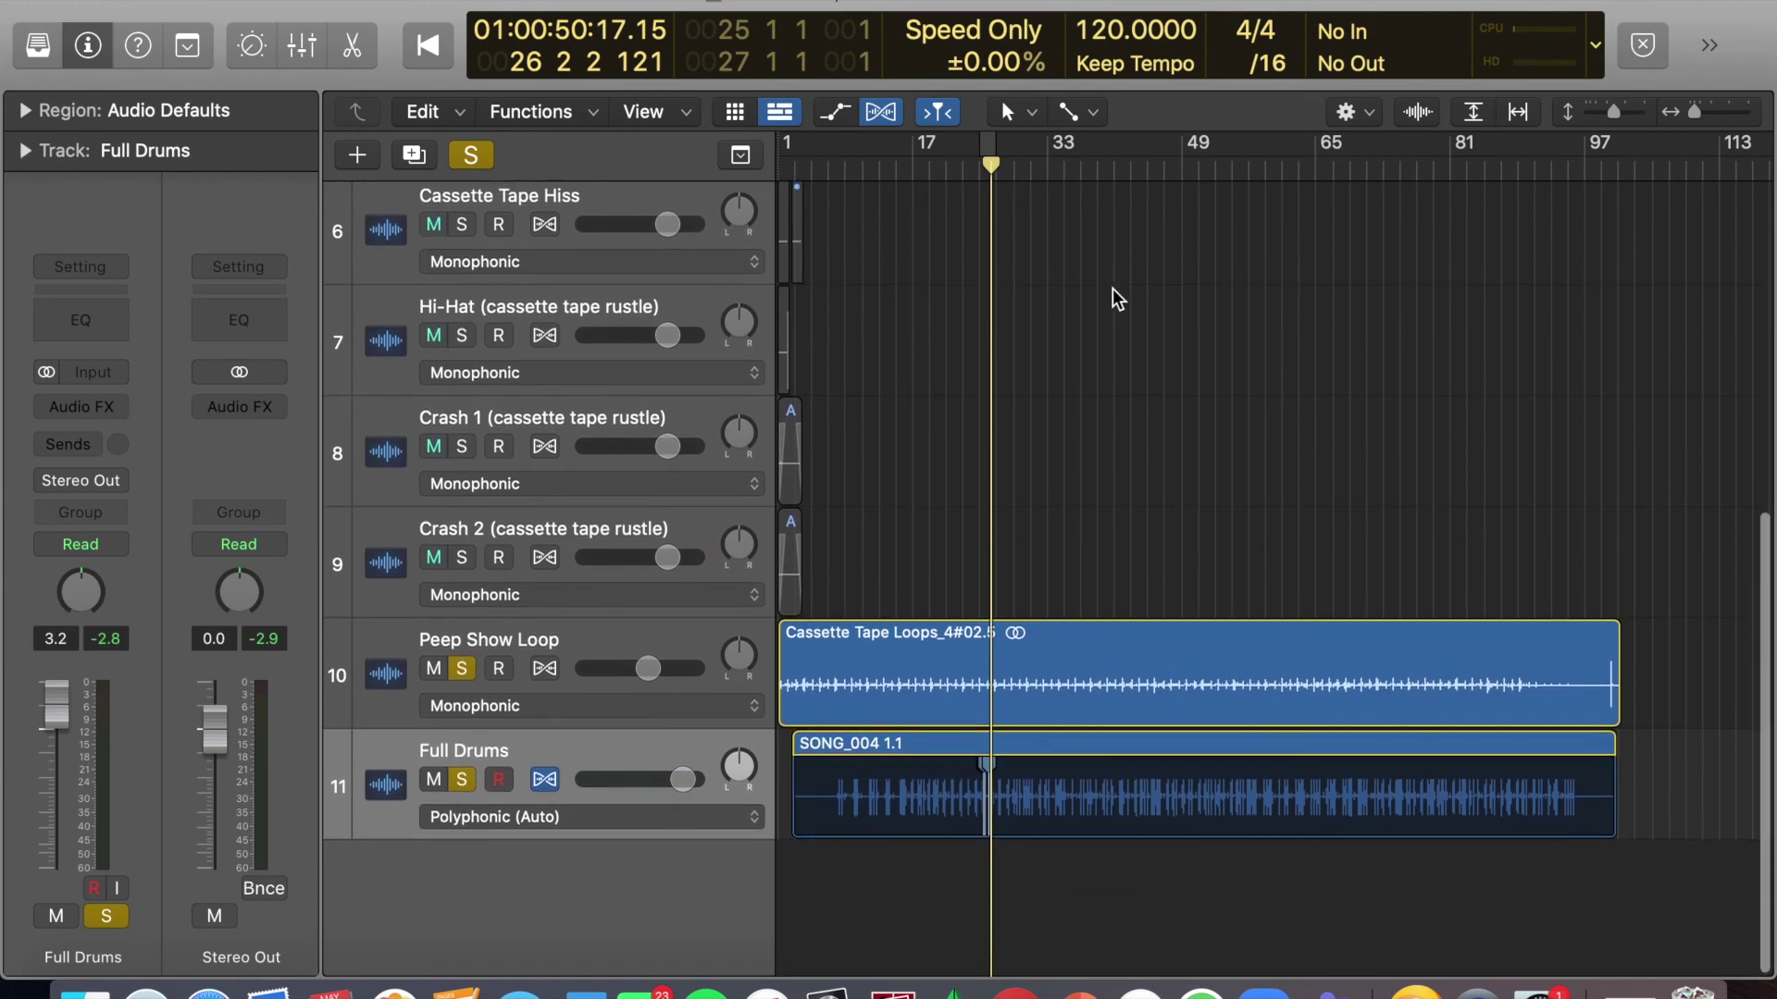